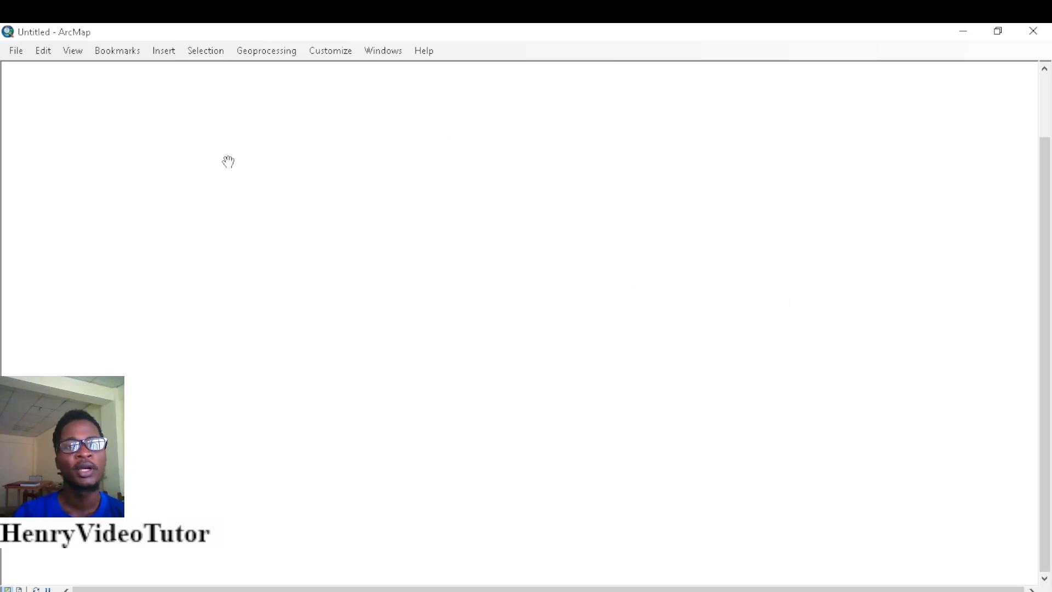
Show the Standard toolbar and dock it directly beneath the menu bar
right_click(483, 55)
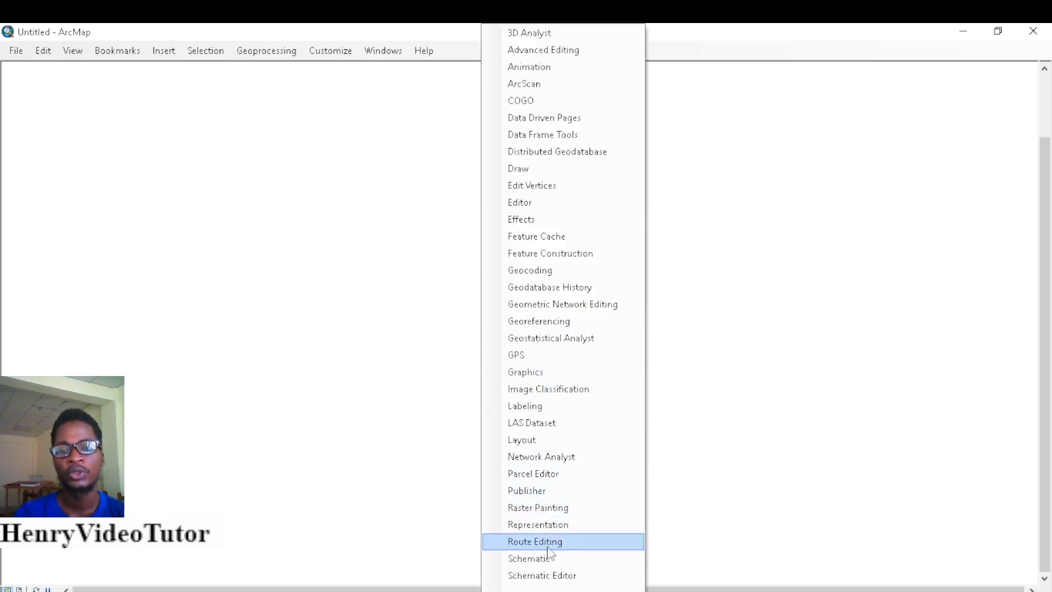
mouse_move(550, 590)
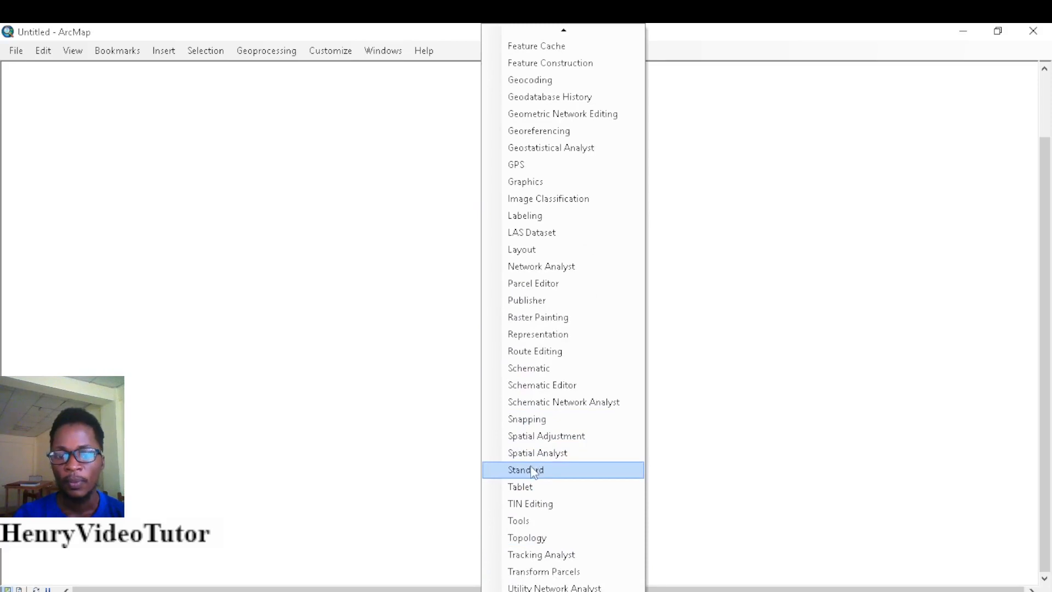
click(531, 471)
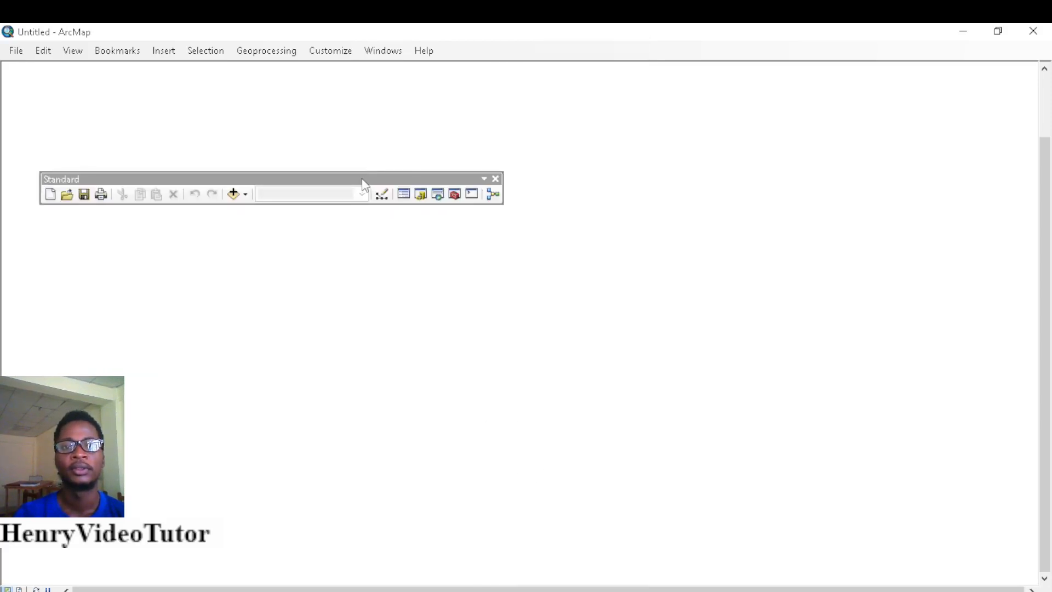
drag(362, 184, 296, 71)
Show the Tools toolbar and dock it on the same row beside the Standard toolbar
right_click(552, 69)
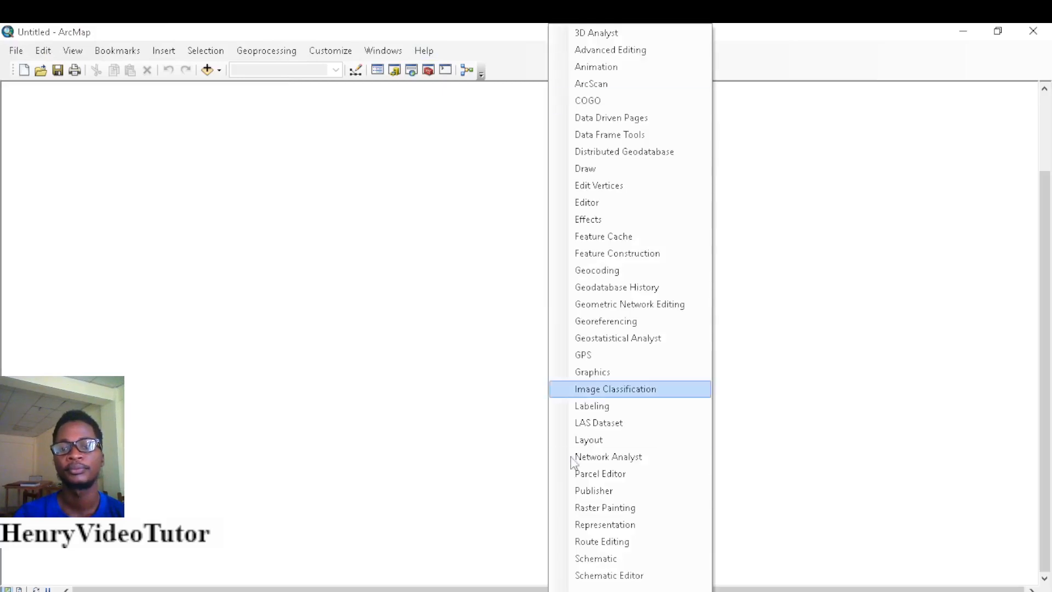
mouse_move(646, 590)
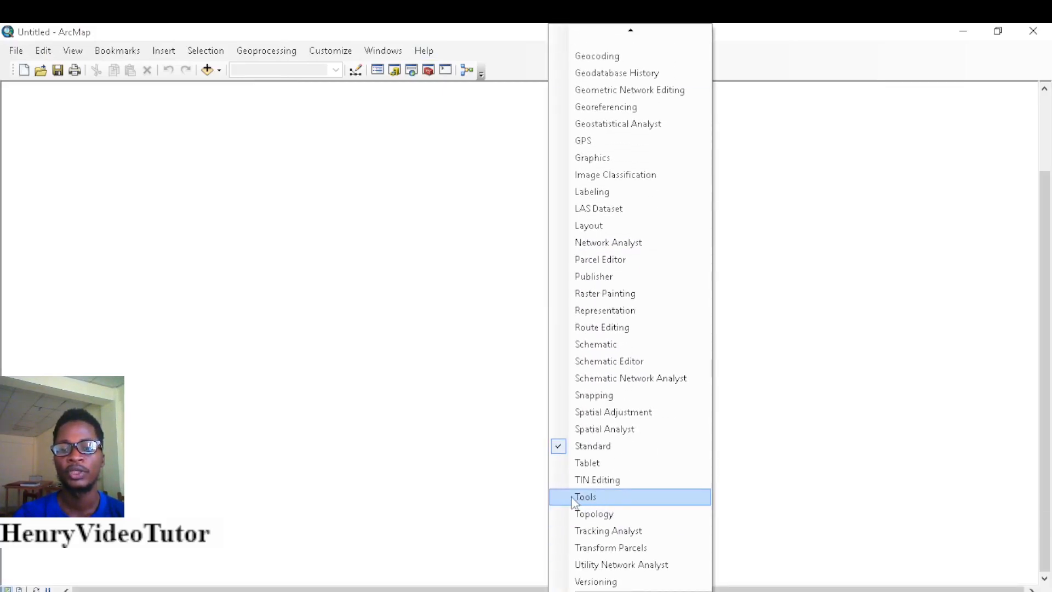
click(574, 497)
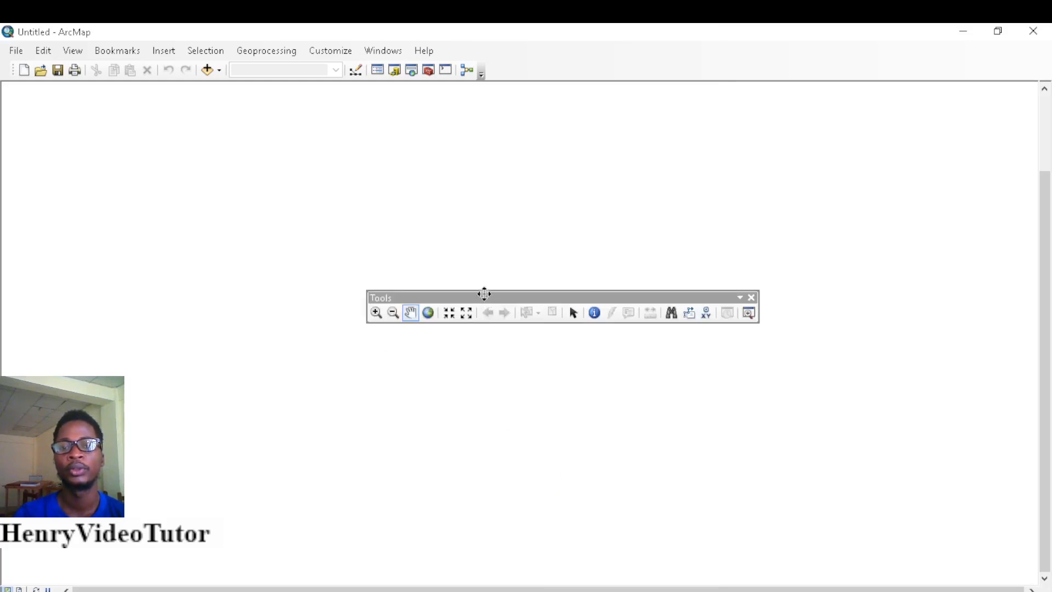
drag(484, 295, 608, 73)
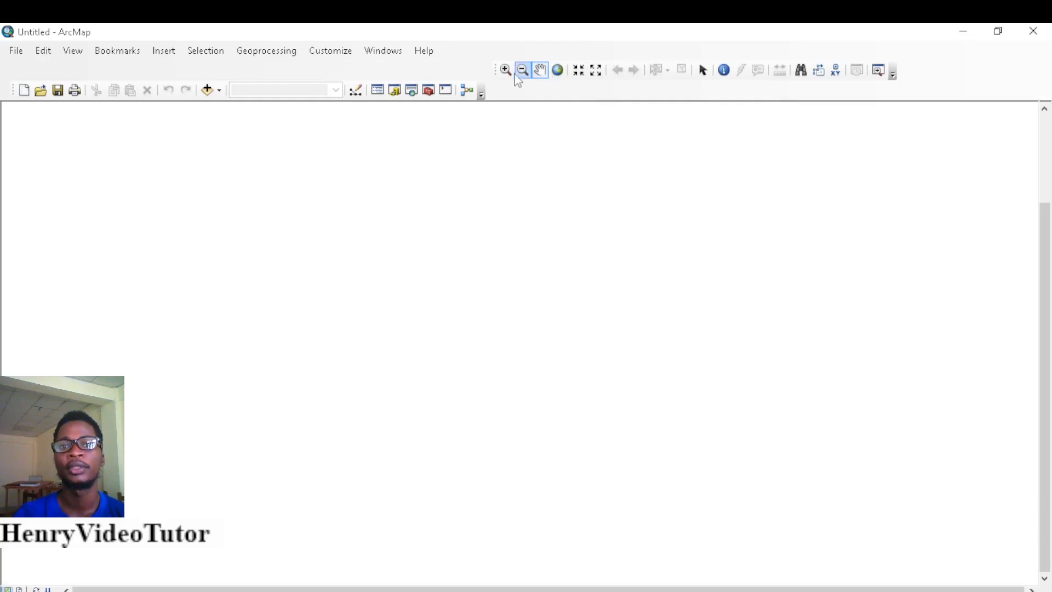
mouse_move(497, 70)
mouse_down()
mouse_move(483, 69)
mouse_move(493, 69)
mouse_move(503, 102)
mouse_move(508, 69)
mouse_up()
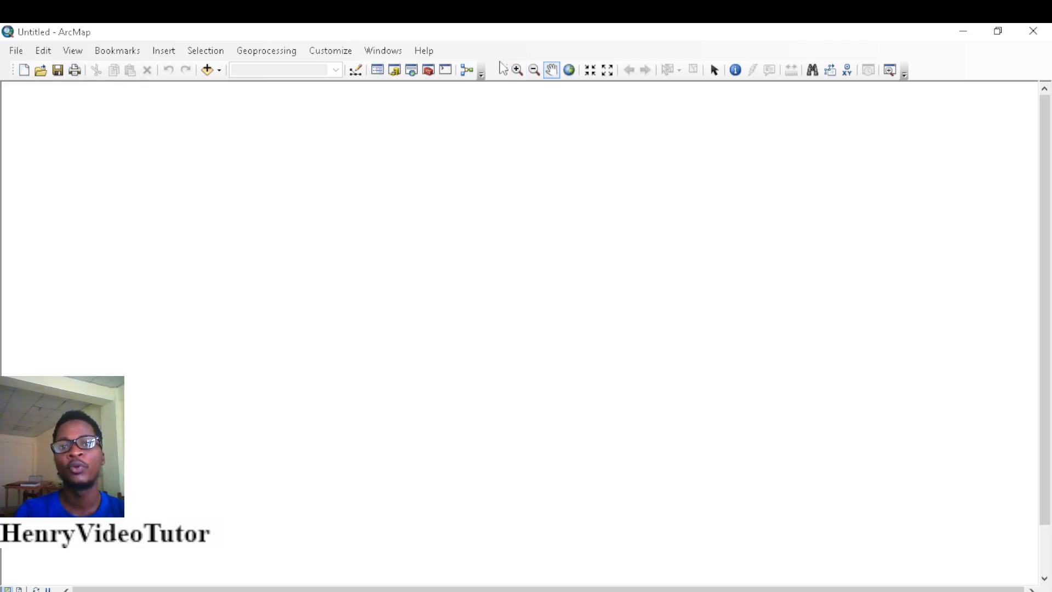
Hide both the Standard toolbar and the Tools toolbar
right_click(497, 58)
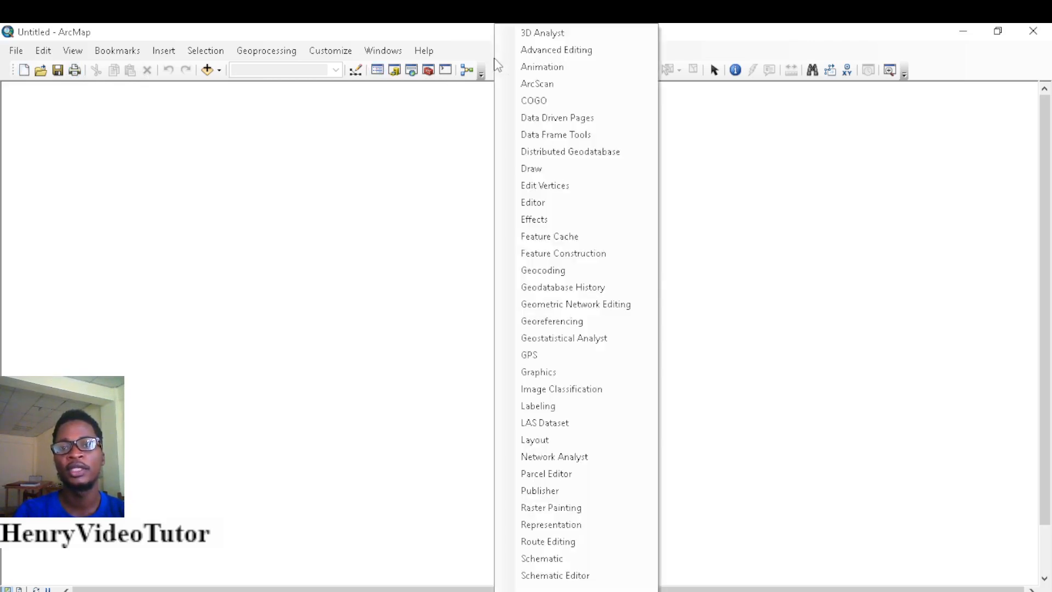
scroll(518, 505, down, 3)
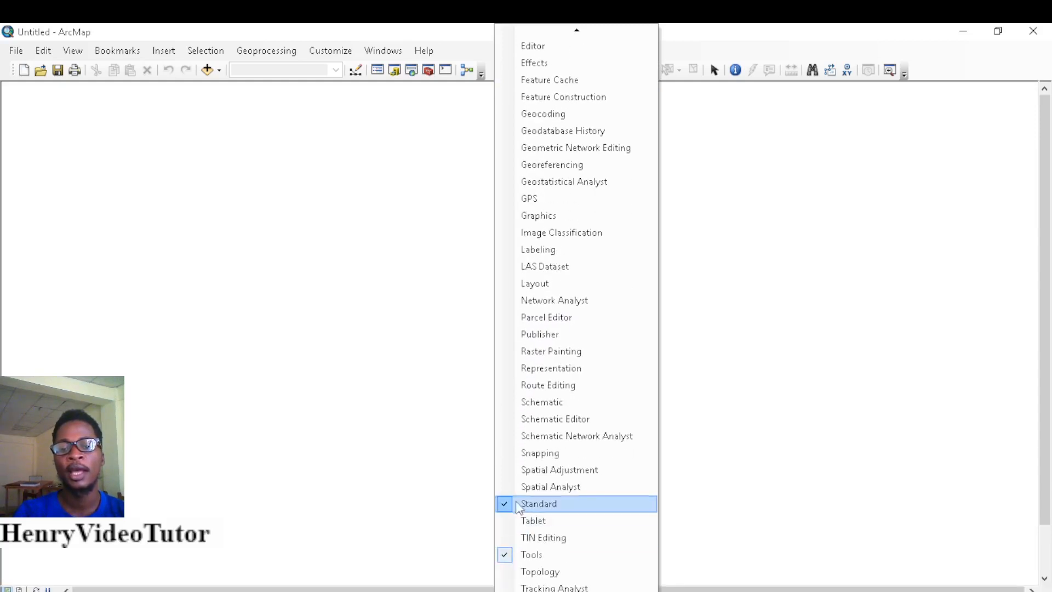
click(518, 505)
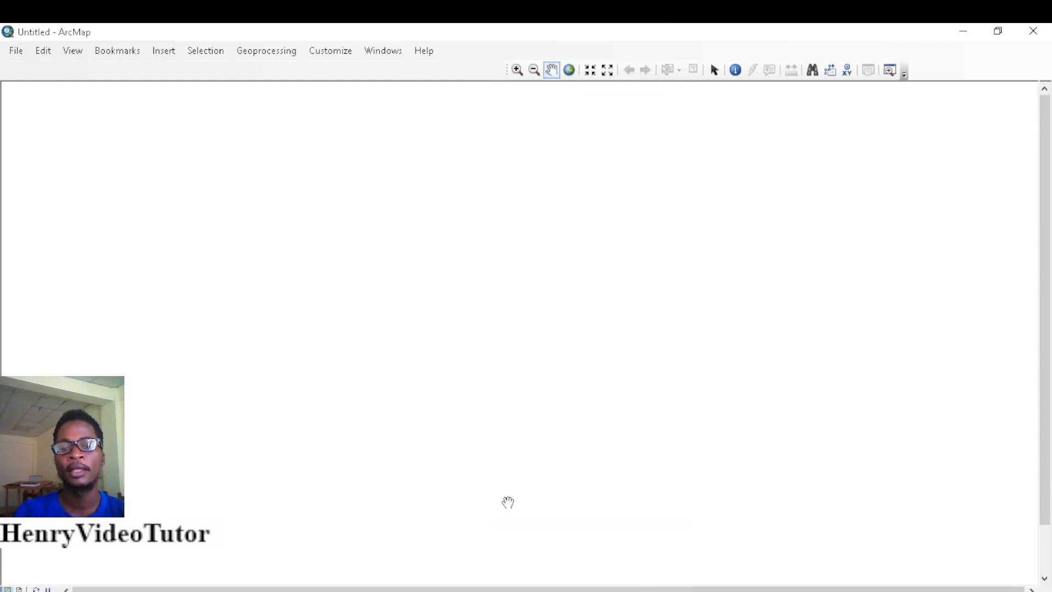
right_click(429, 70)
scroll(508, 307, down, 2)
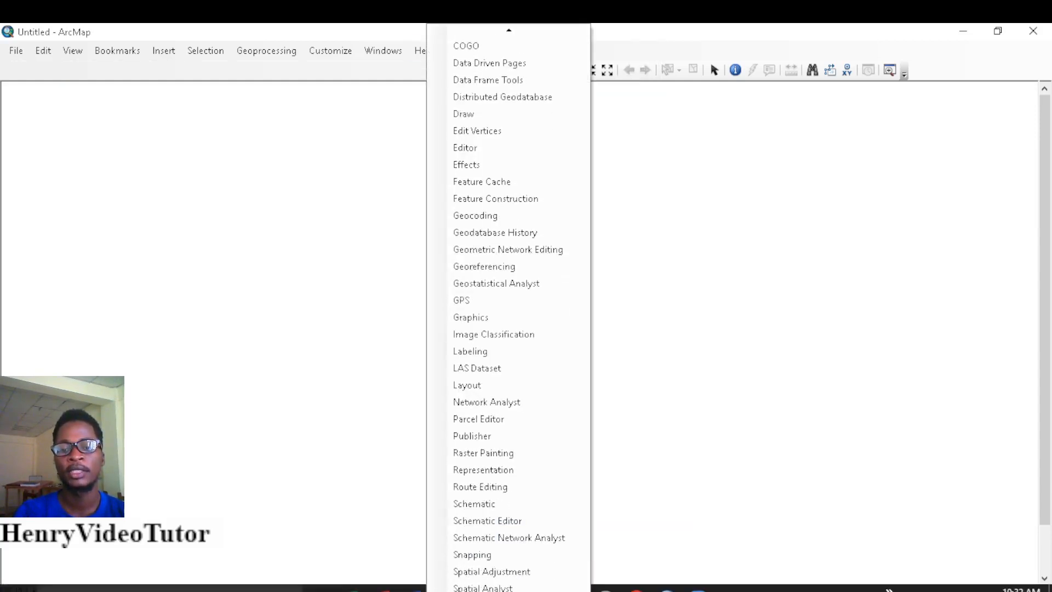
scroll(508, 307, down, 3)
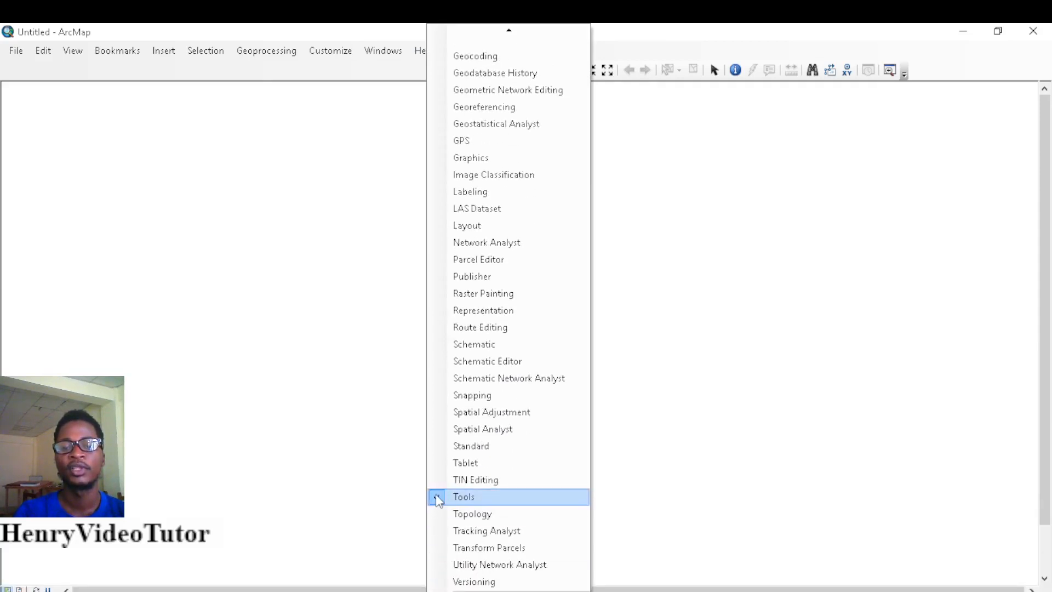
click(463, 496)
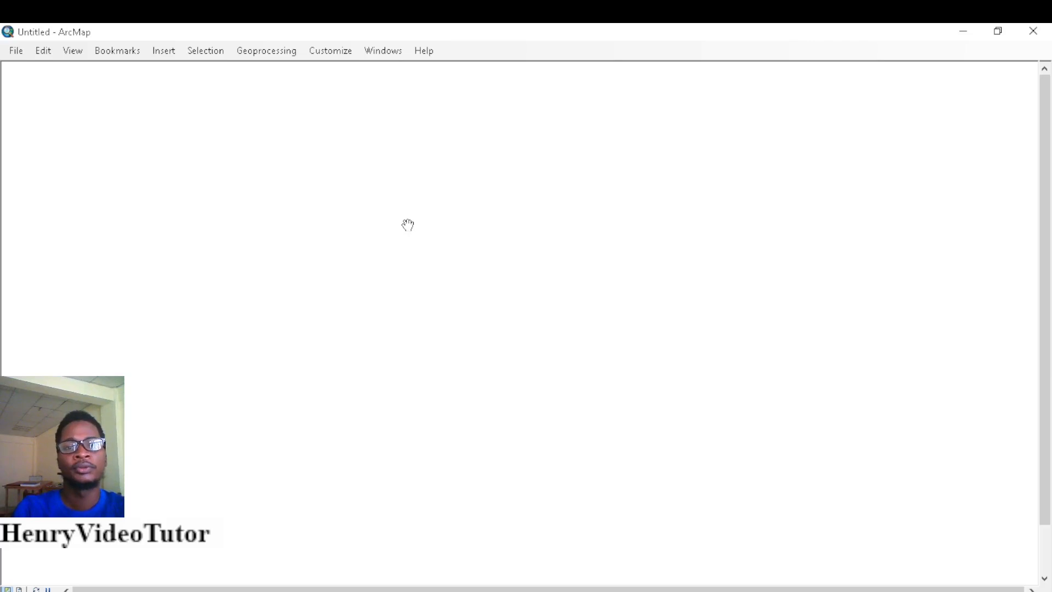
click(15, 54)
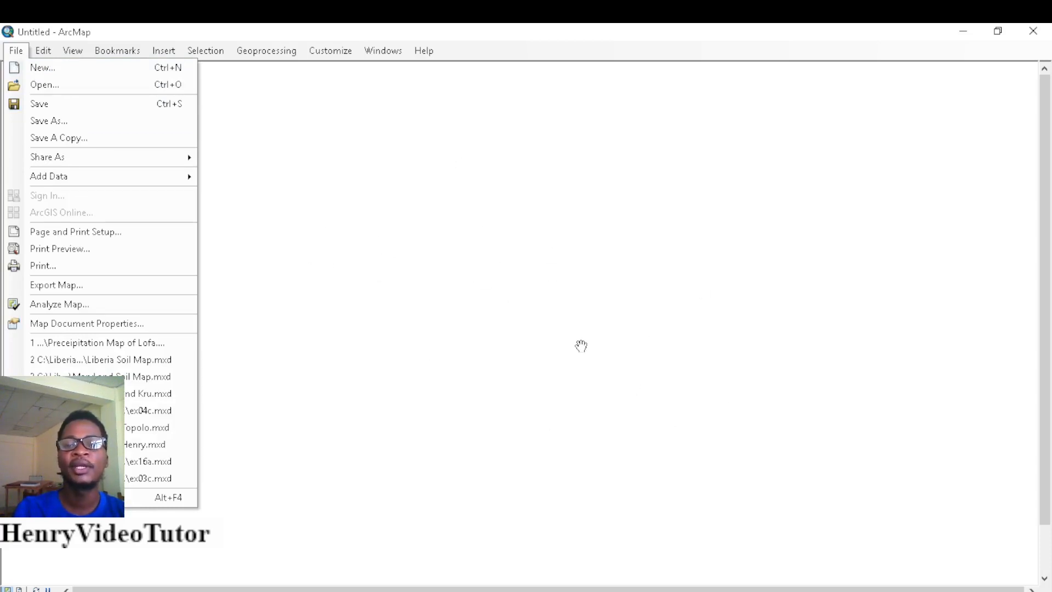
click(451, 367)
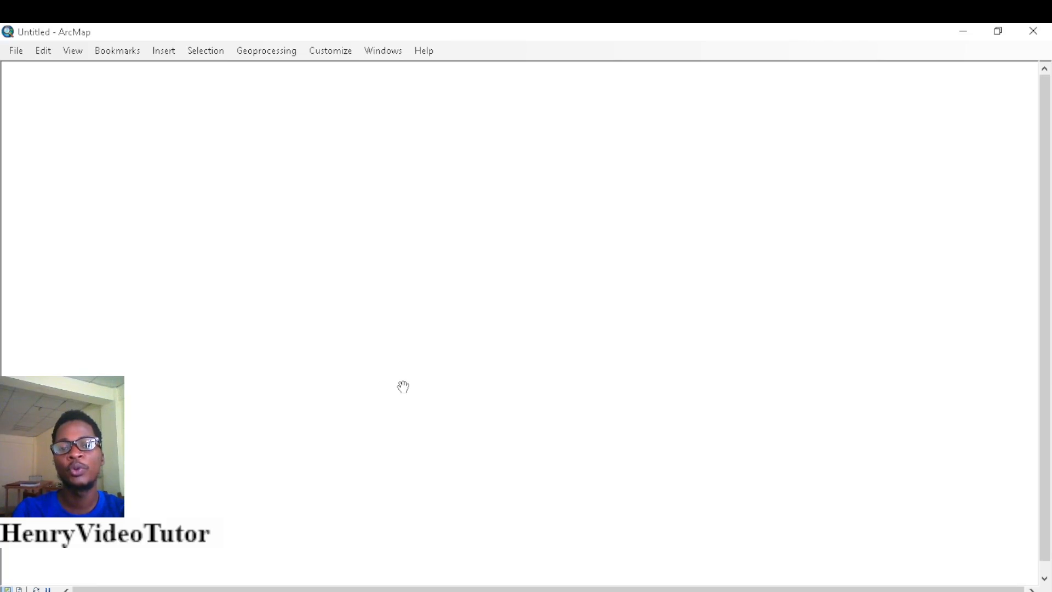
click(21, 55)
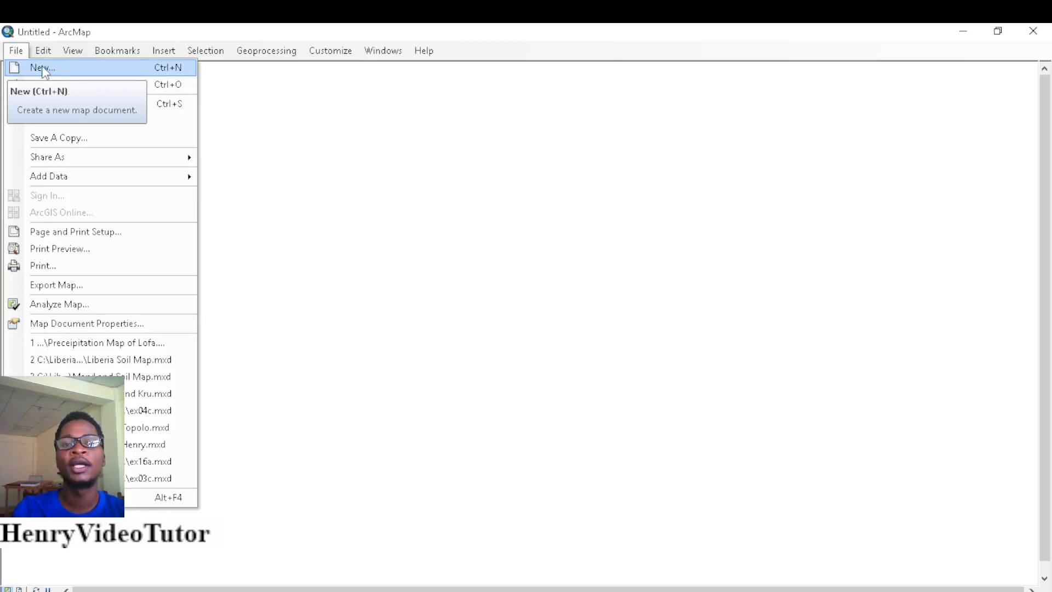
click(400, 269)
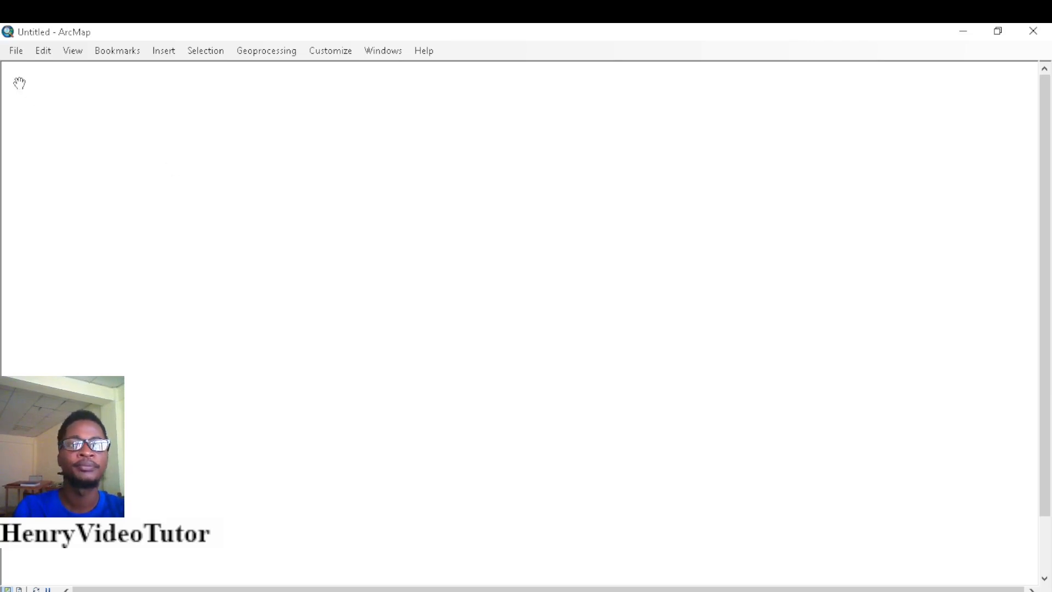
Browse the existing map documents in the Liberia_Shapefile folder and close the Open dialog without opening one
click(15, 50)
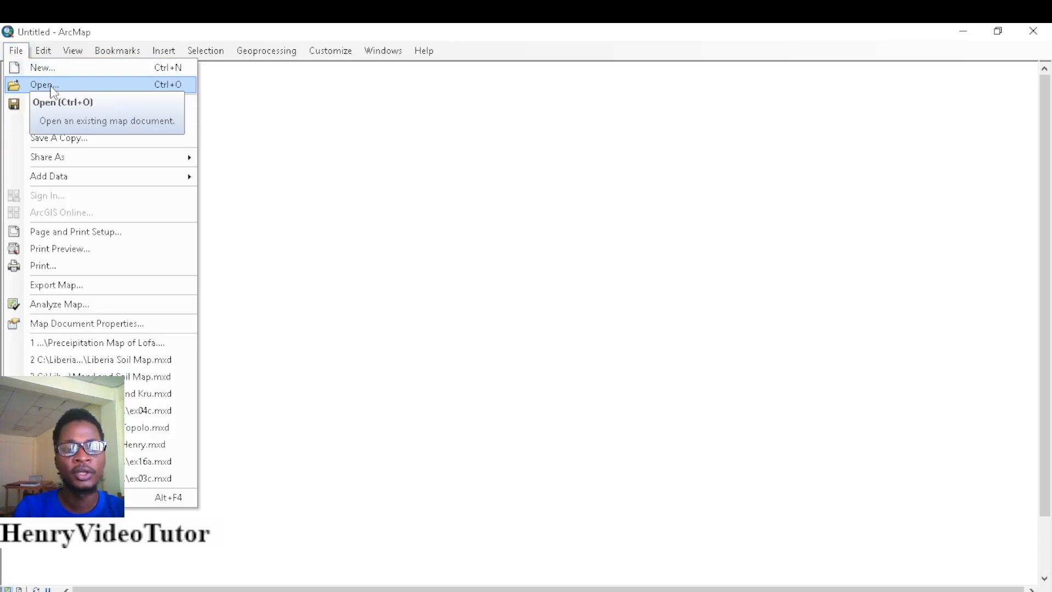
click(51, 86)
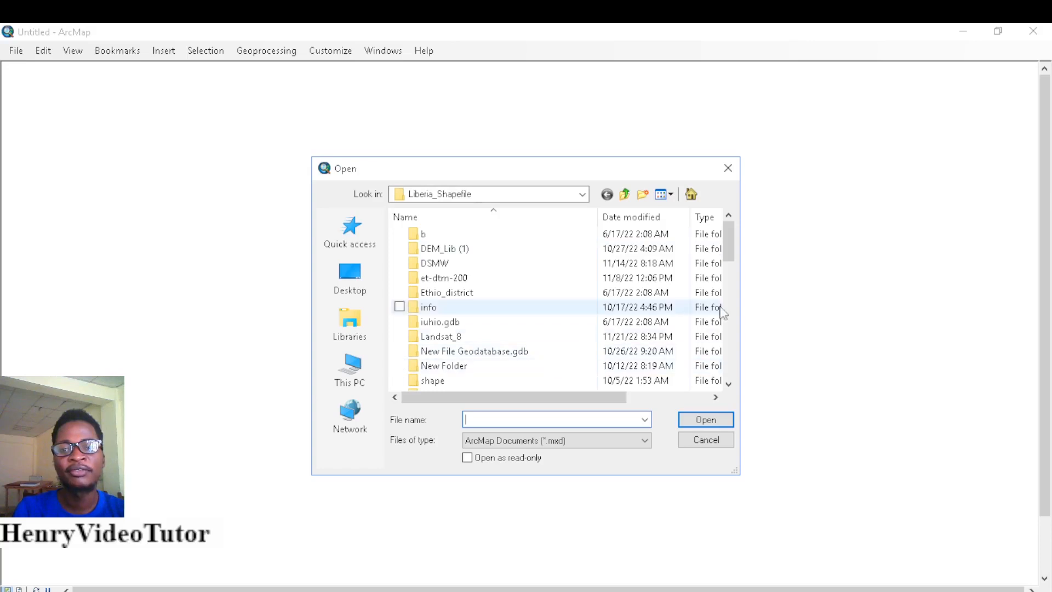
drag(735, 255, 716, 368)
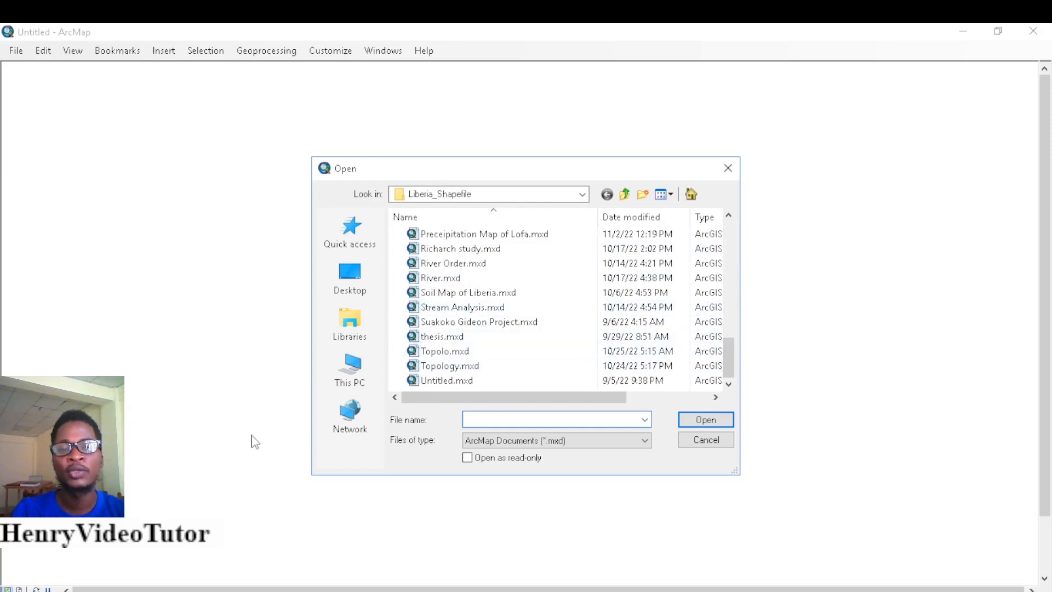
click(705, 445)
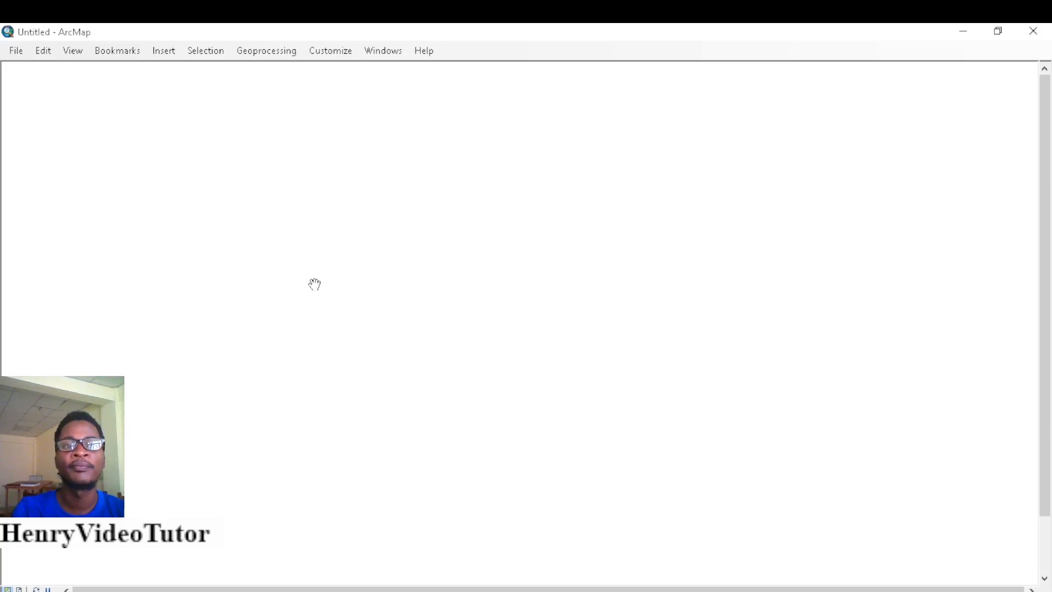
click(17, 52)
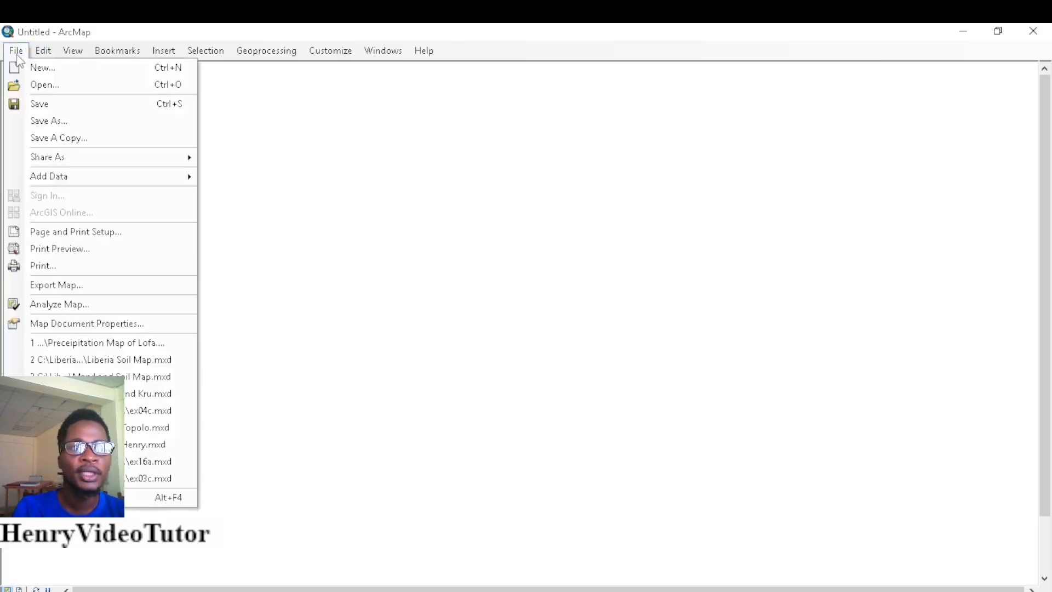
click(62, 110)
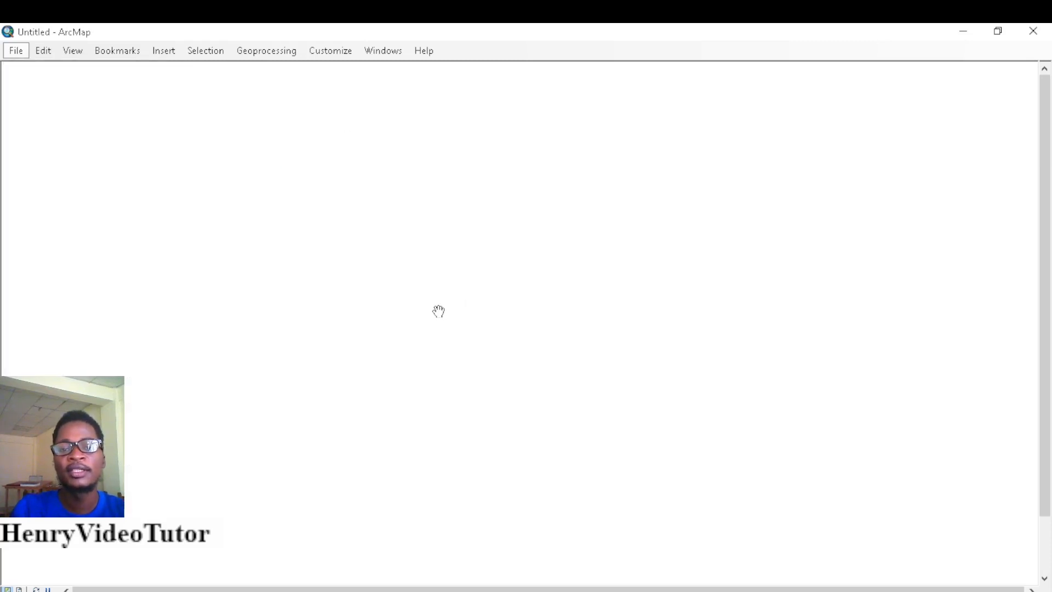
right_click(439, 313)
click(16, 52)
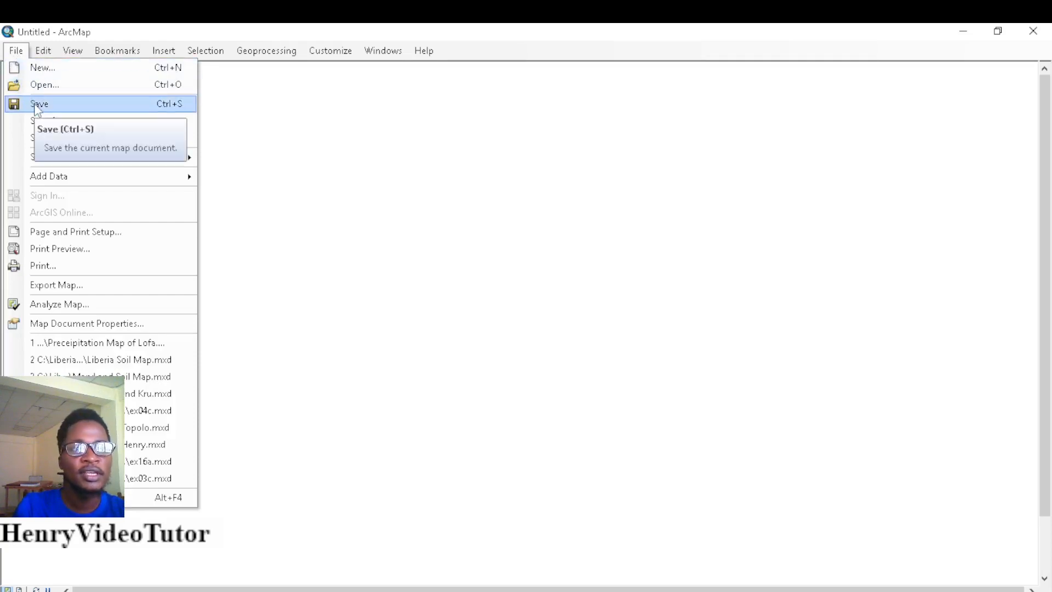
click(362, 234)
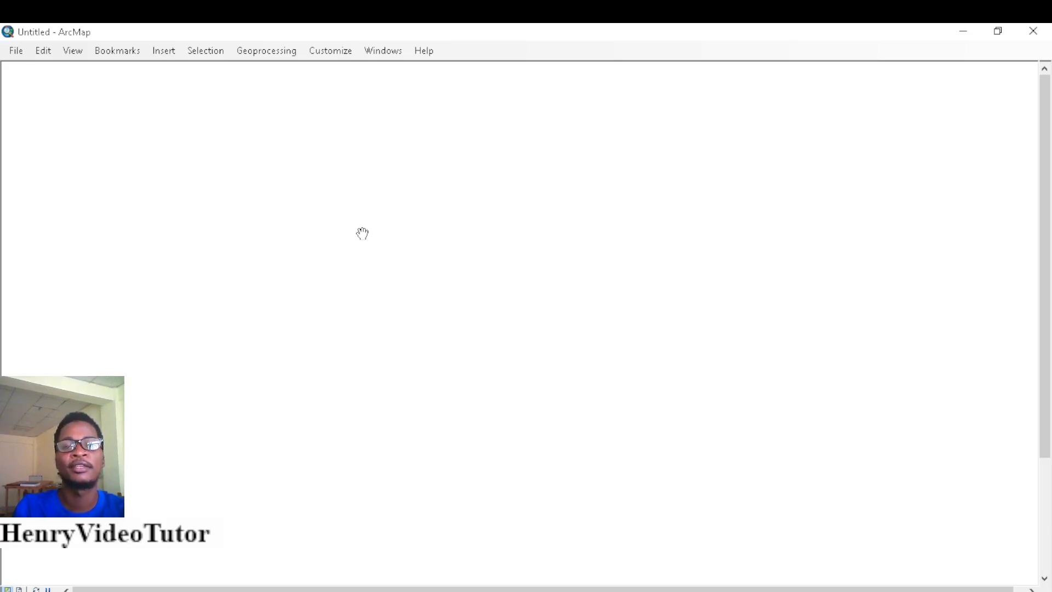
click(16, 53)
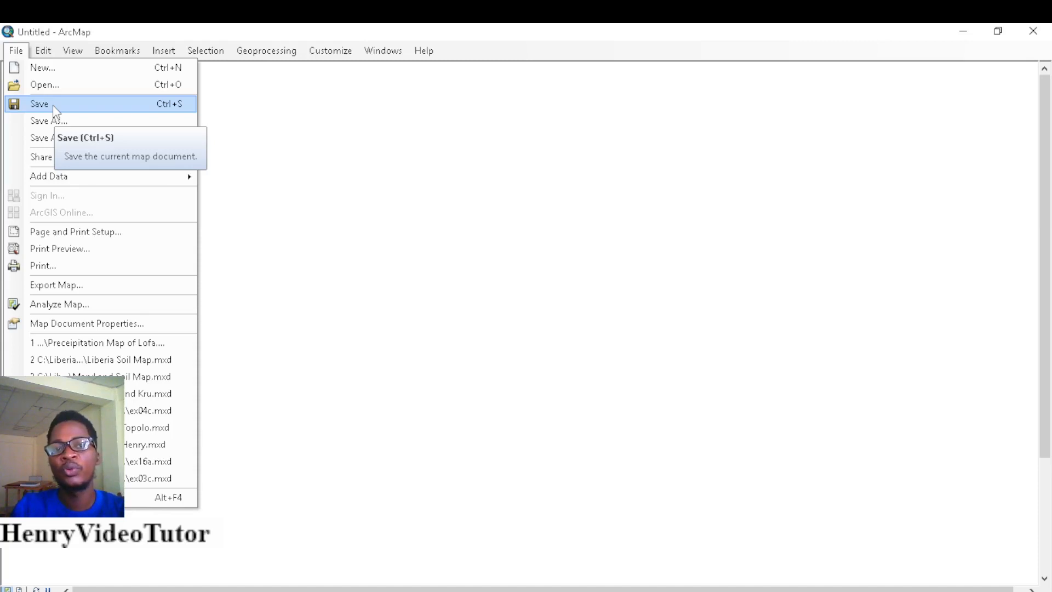
click(509, 292)
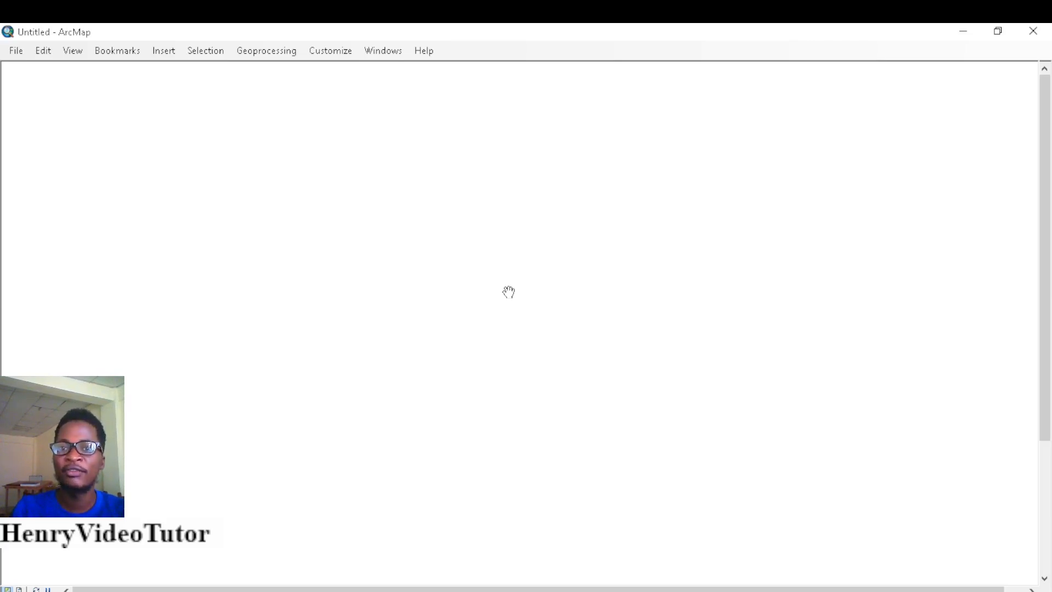
Save the map document as Untitled.mxd in the folder b inside Liberia_Shapefile
click(16, 51)
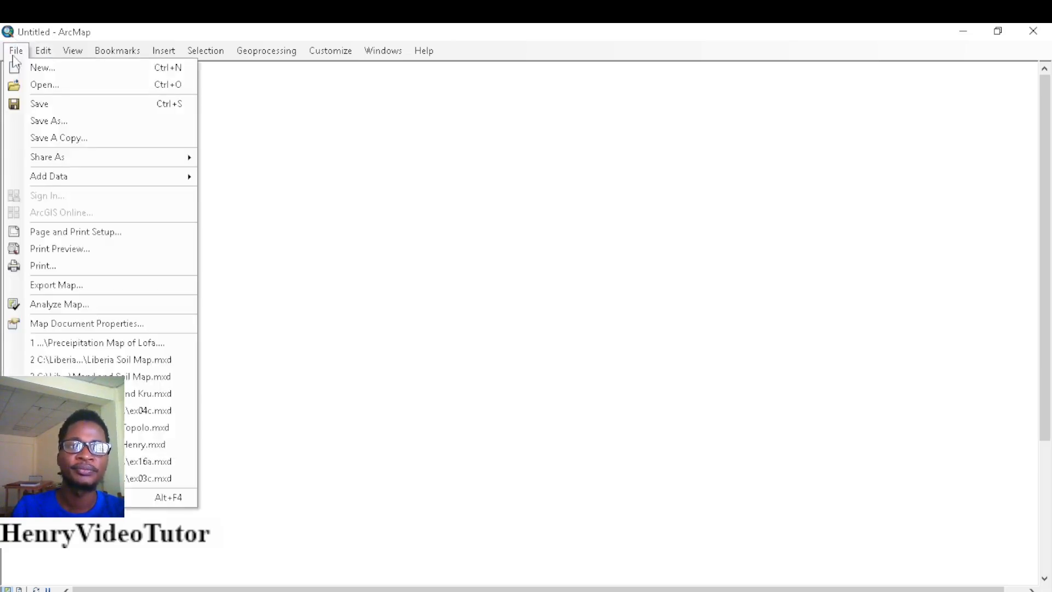
click(49, 121)
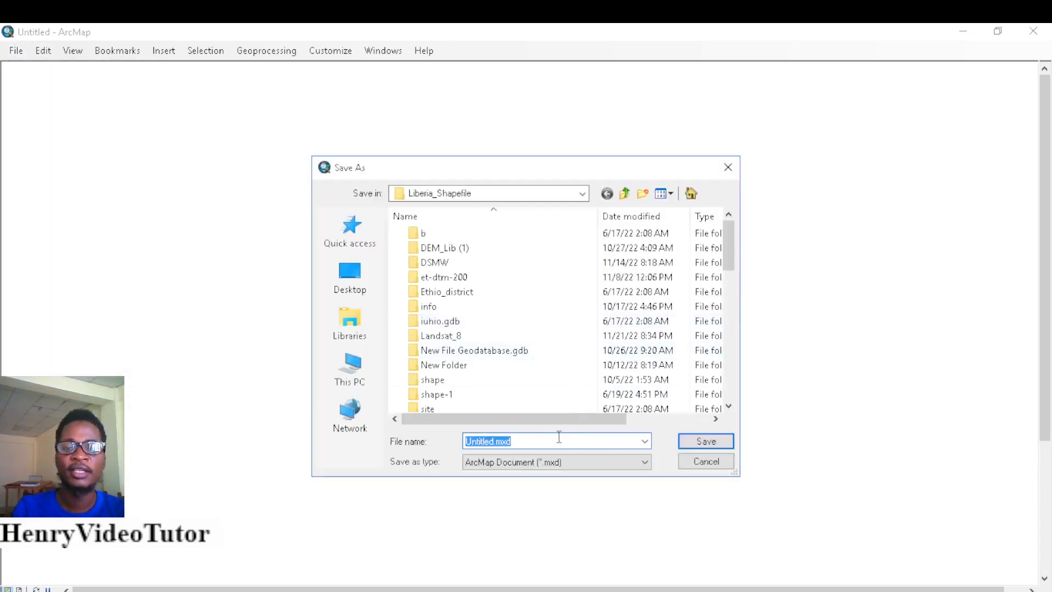
click(515, 442)
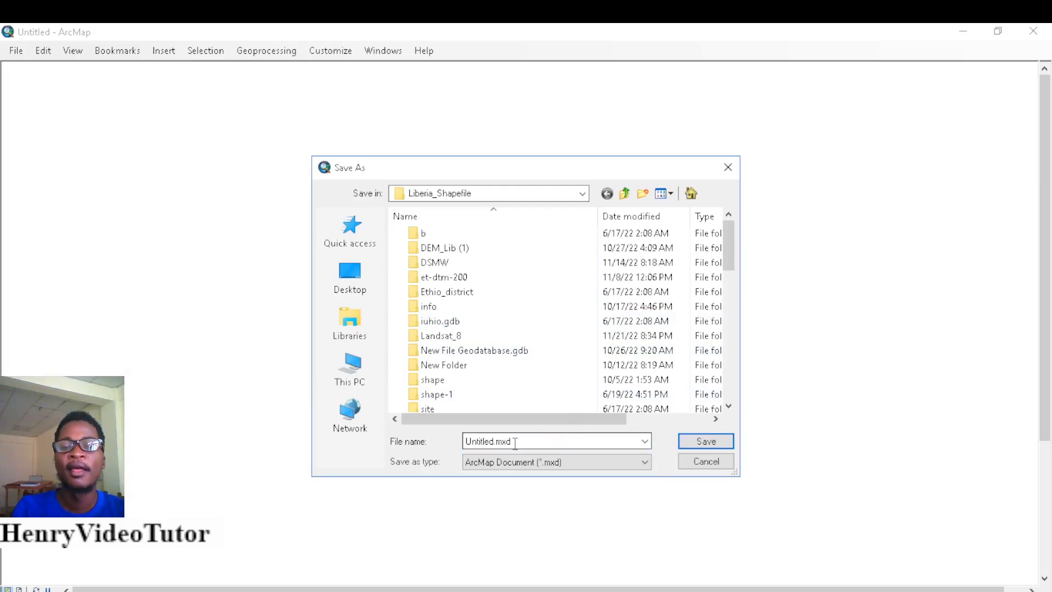
double_click(426, 235)
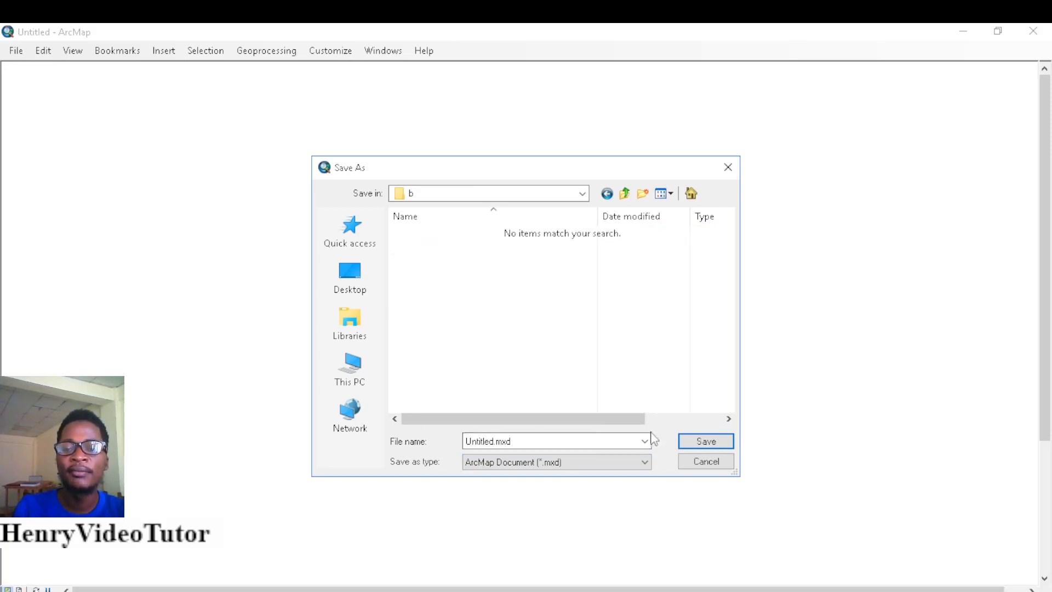
click(704, 443)
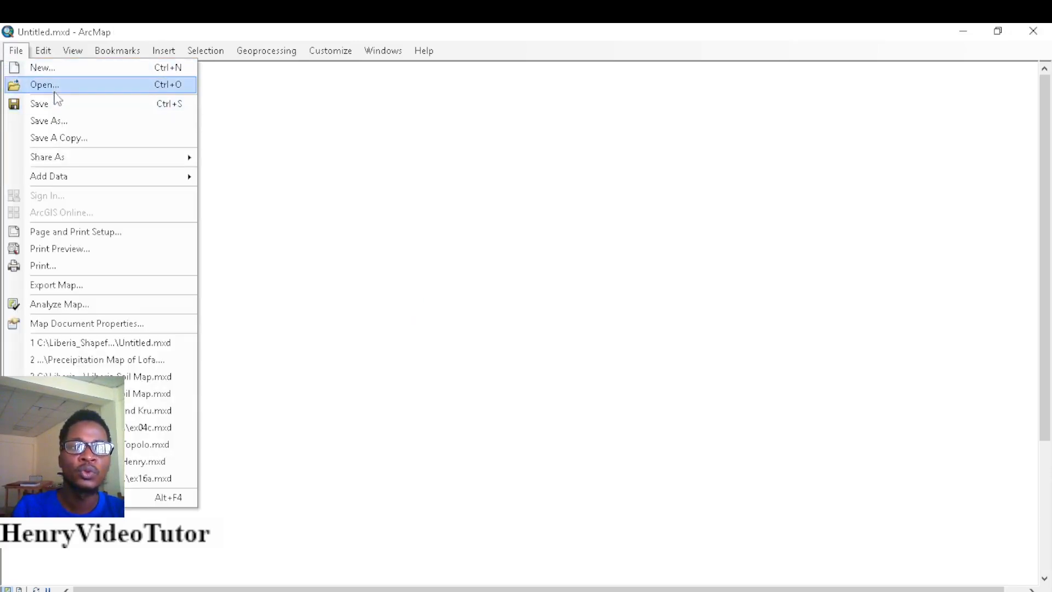
Save the map document under the name Untitled.mxd in the Ab Research folder on the Desktop
click(61, 121)
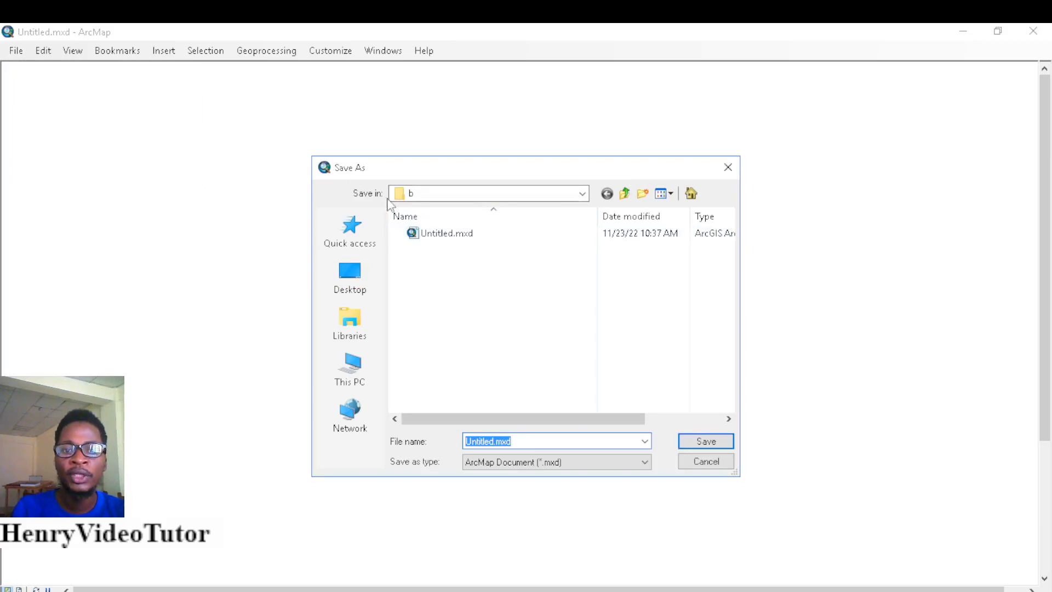
click(366, 280)
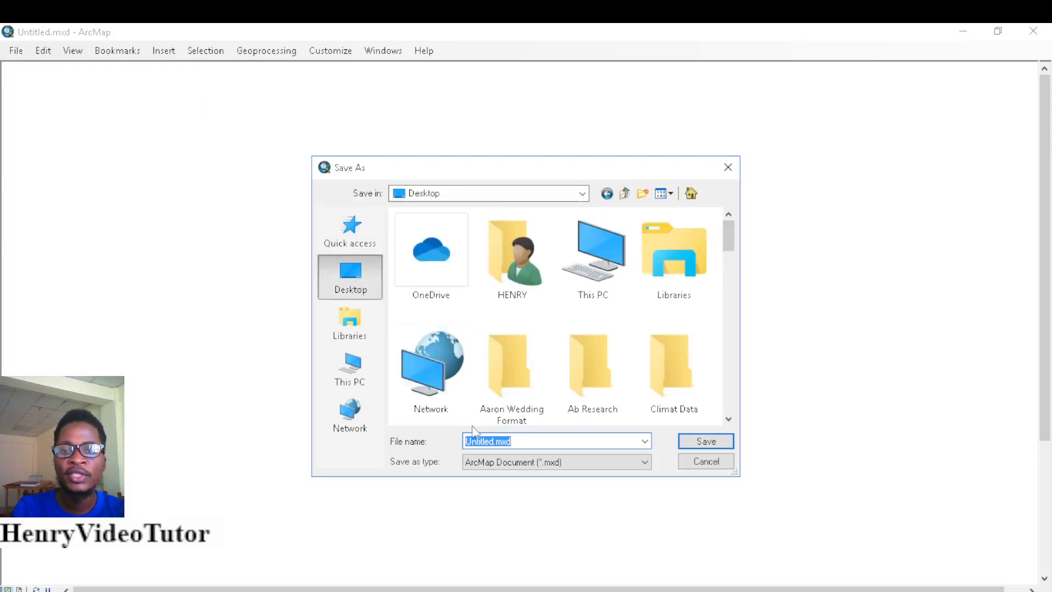
click(589, 372)
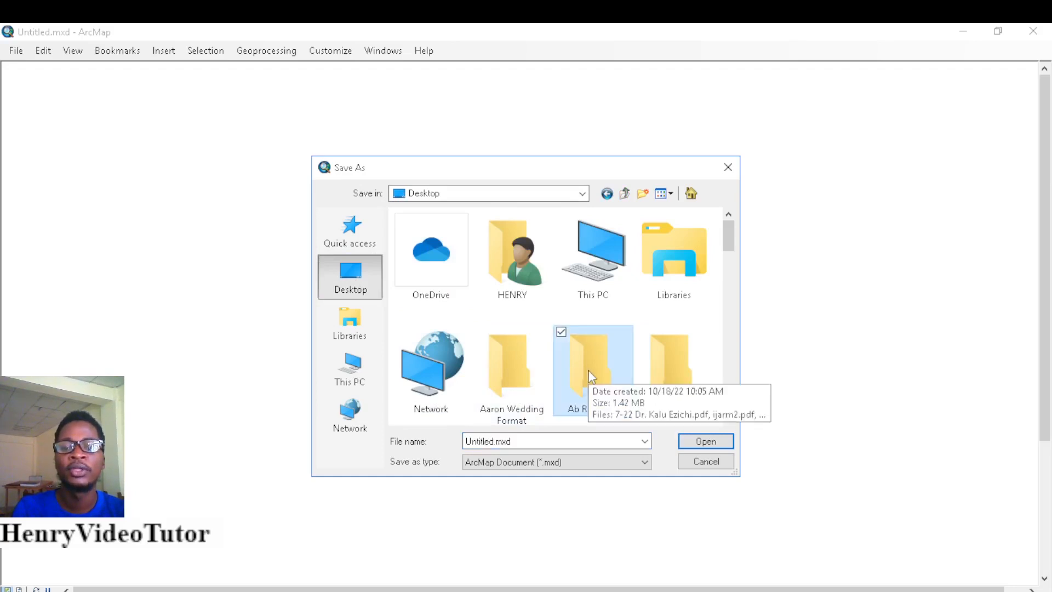
double_click(588, 370)
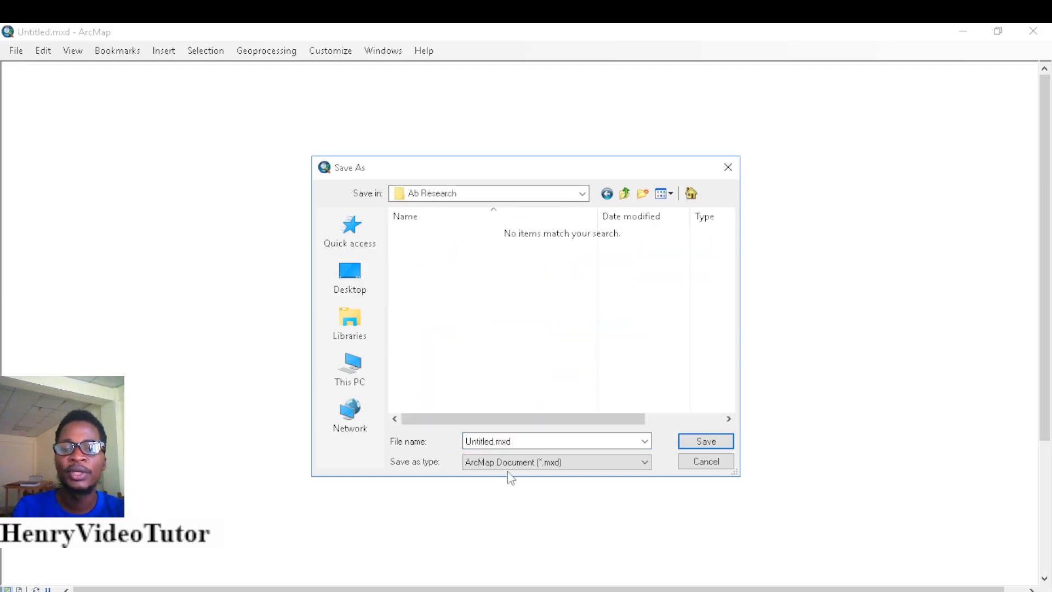
click(701, 441)
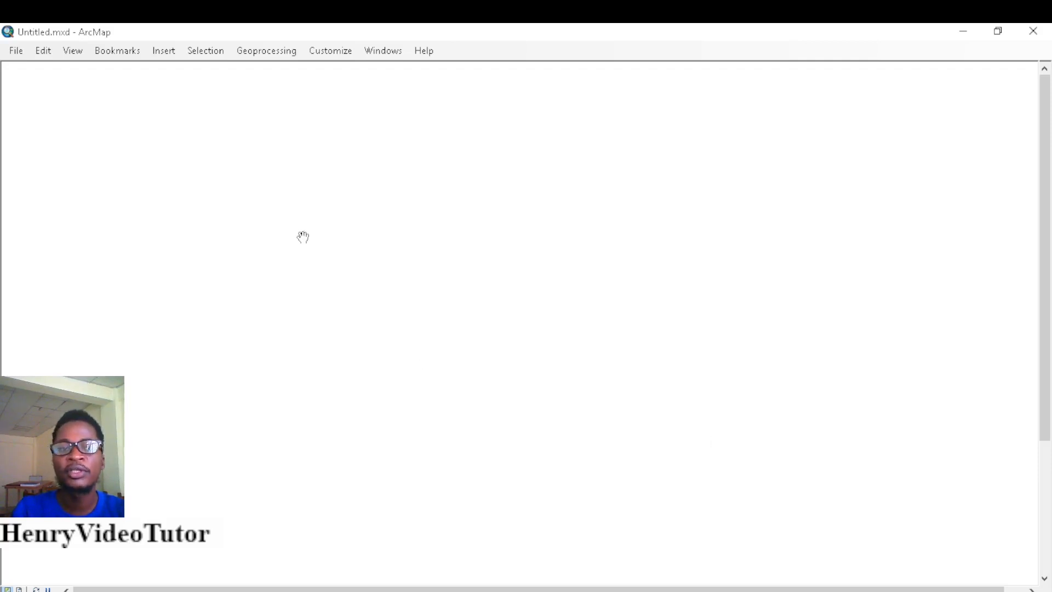
Add the Bayeda.shp shapefile from the Liberia_Shapefile folder to the map
click(13, 54)
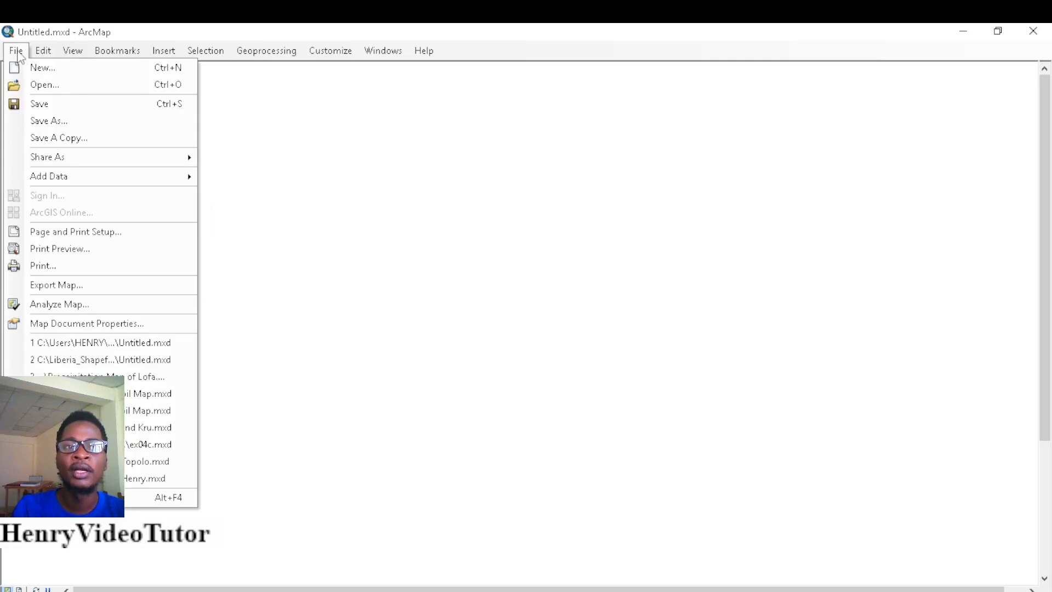
mouse_move(107, 157)
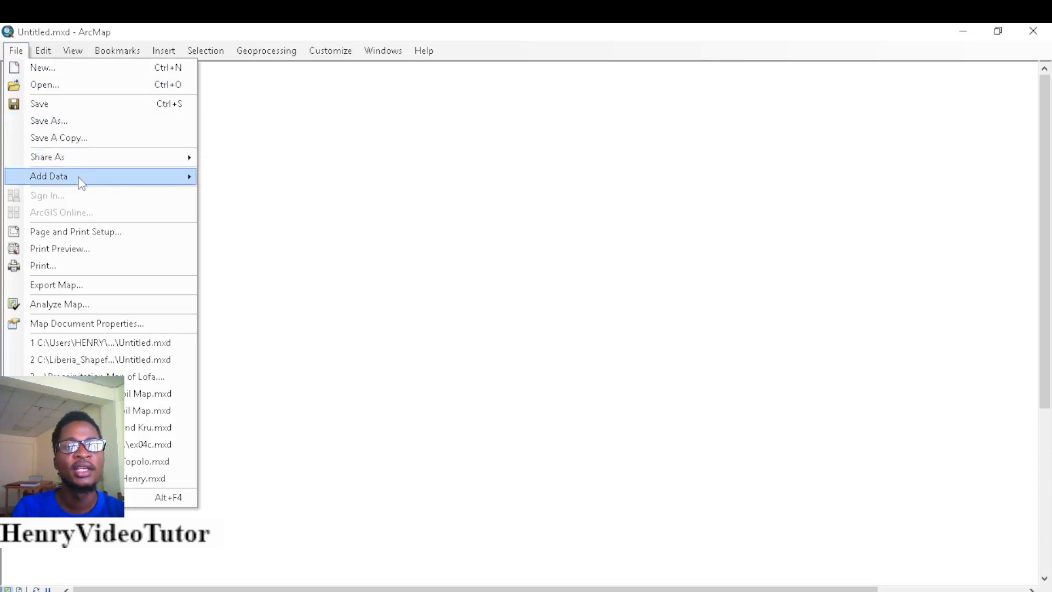
mouse_move(81, 181)
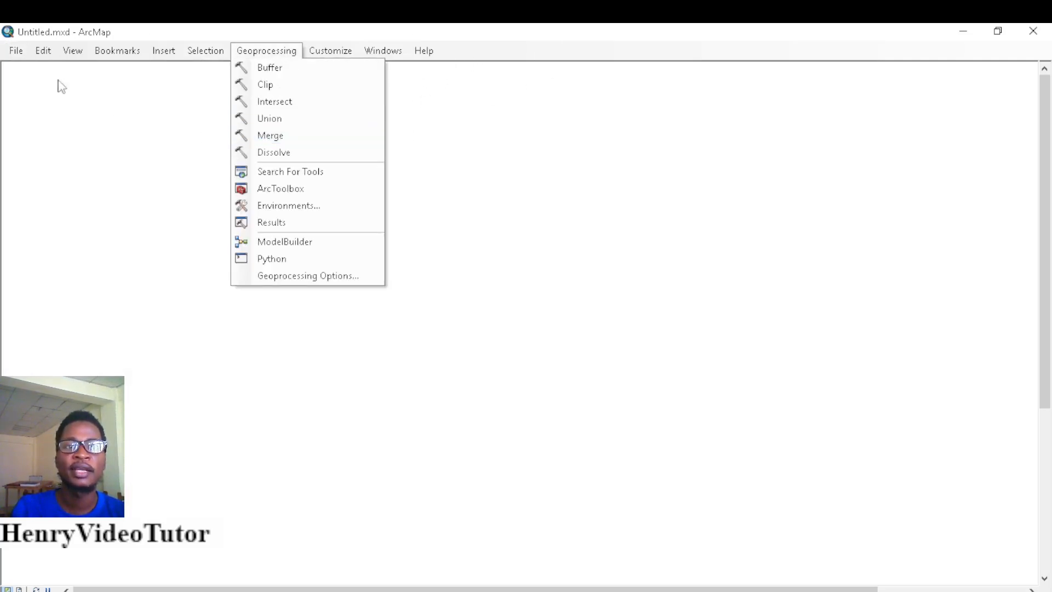
click(18, 52)
click(18, 52)
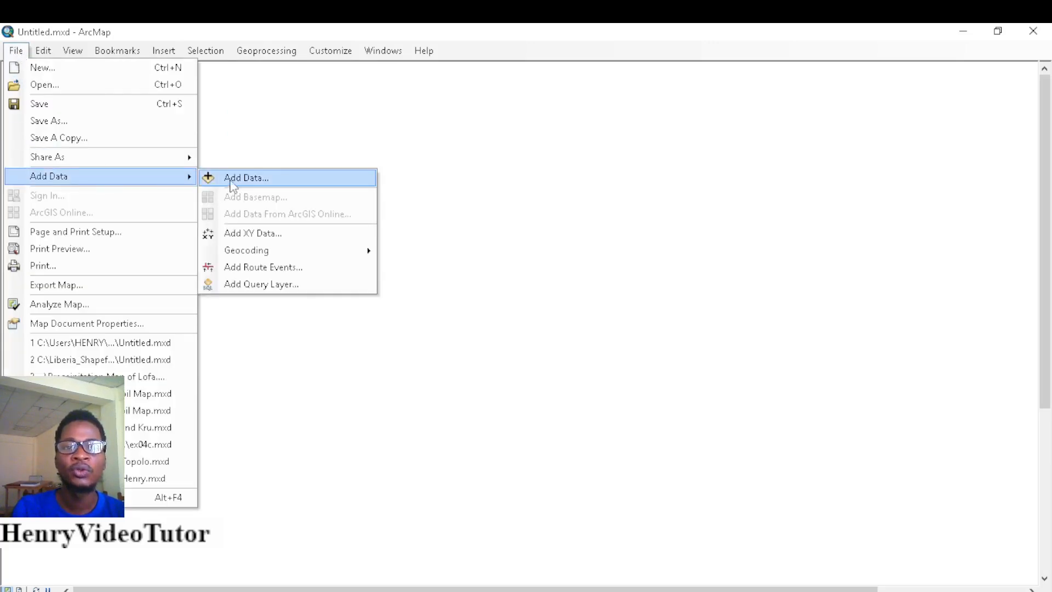
click(230, 179)
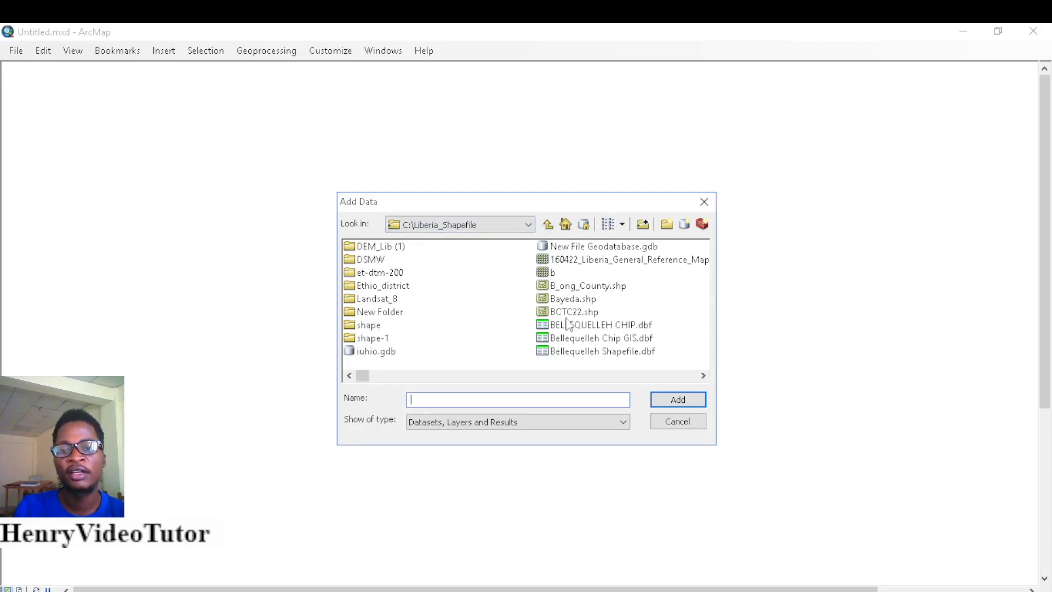
click(581, 301)
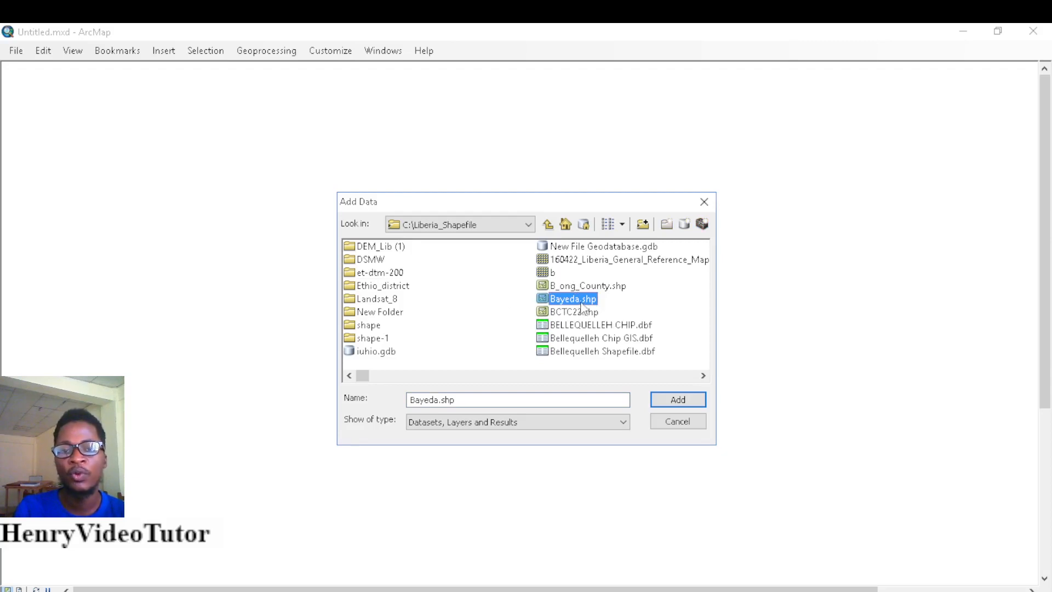
click(678, 399)
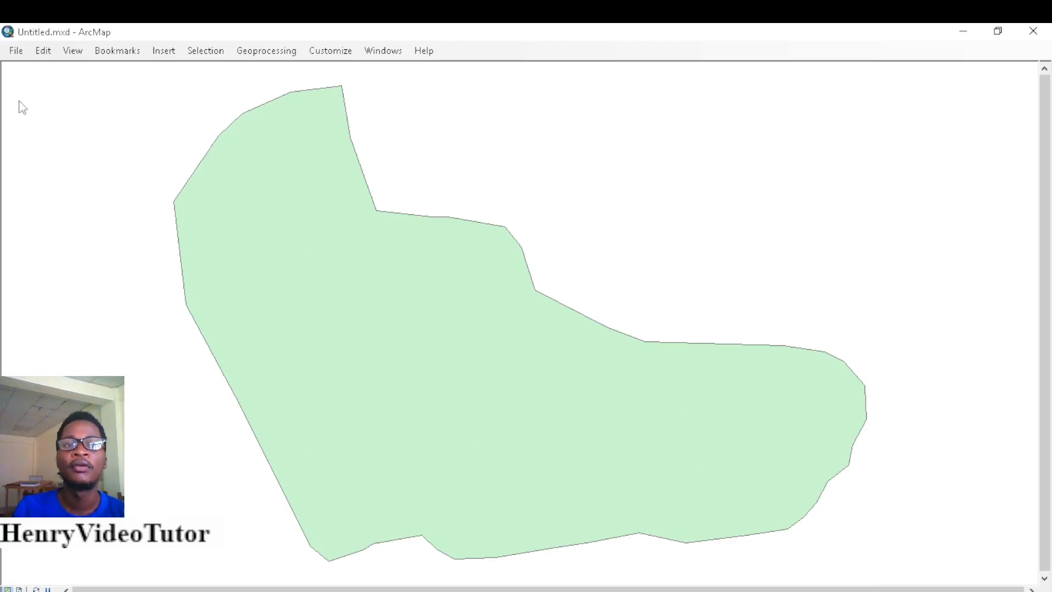
Add the table LiteBook1.csv from Liberia_Shapefile as an XY data layer, using X and Y as the coordinate fields
click(15, 50)
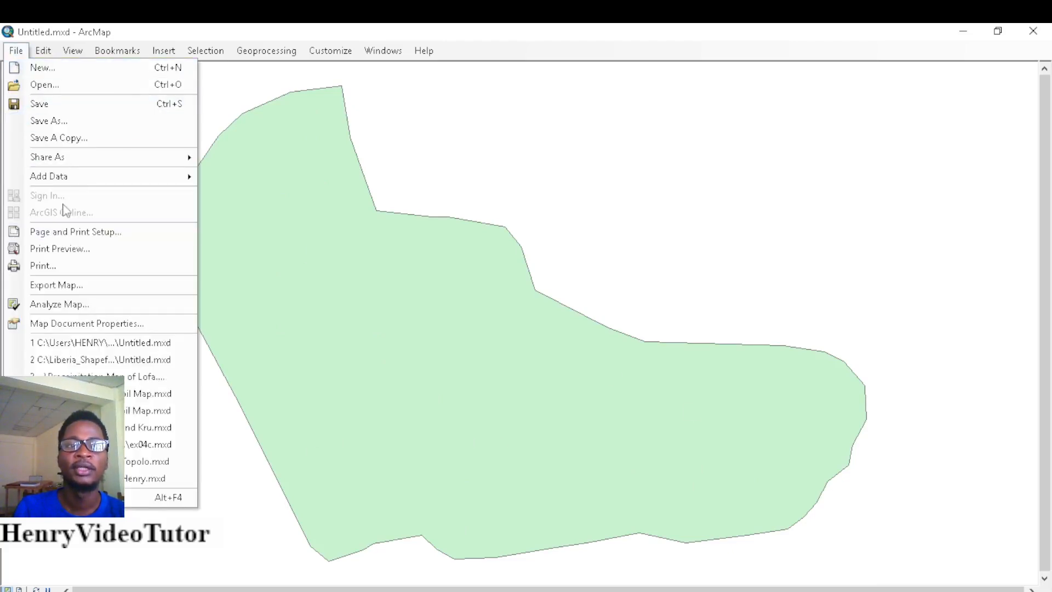
mouse_move(70, 181)
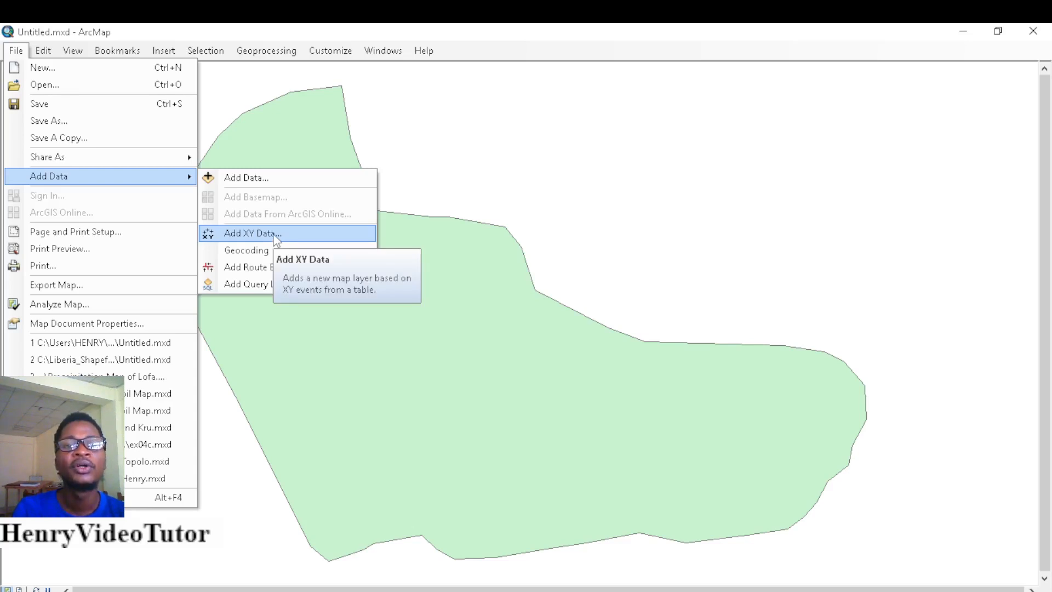
click(277, 236)
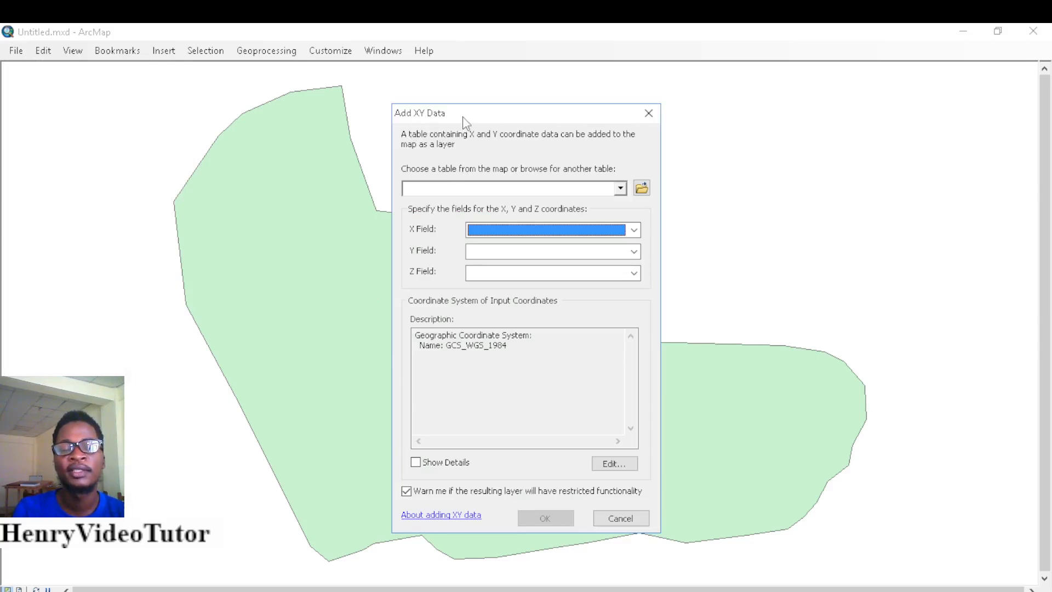
click(642, 188)
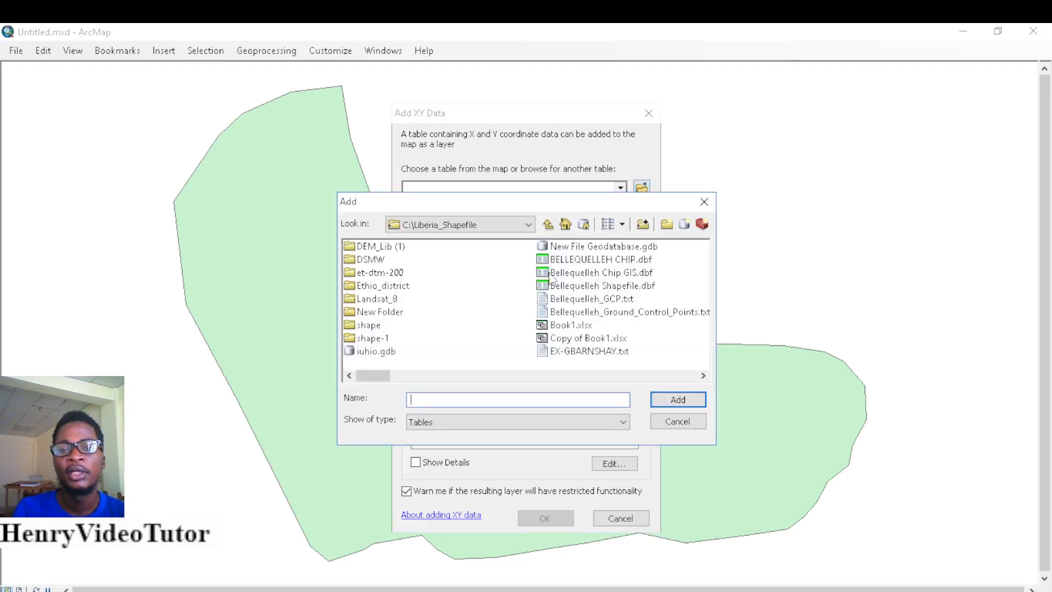
click(576, 301)
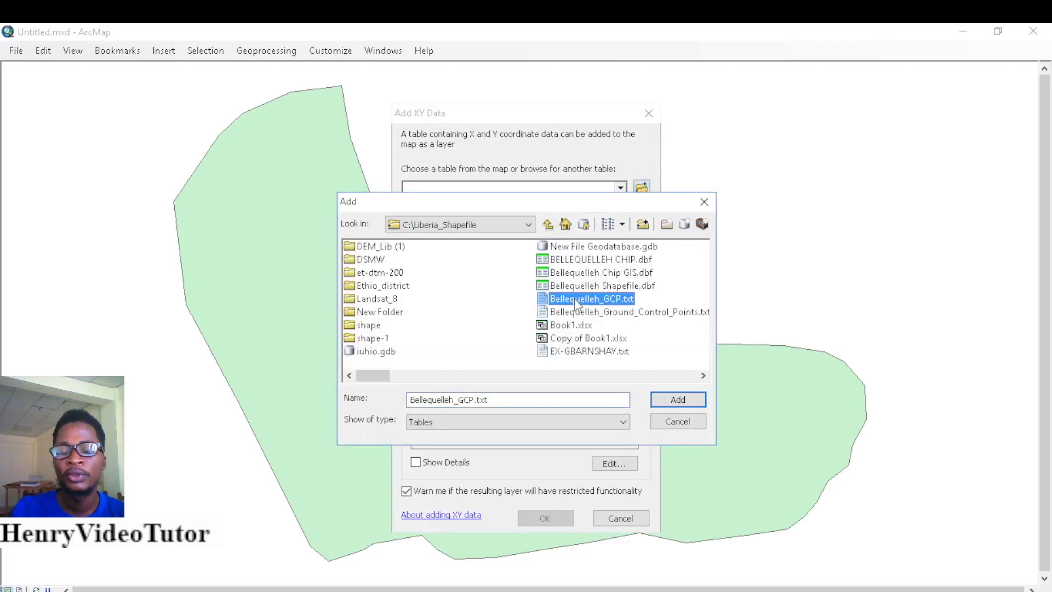
key(l)
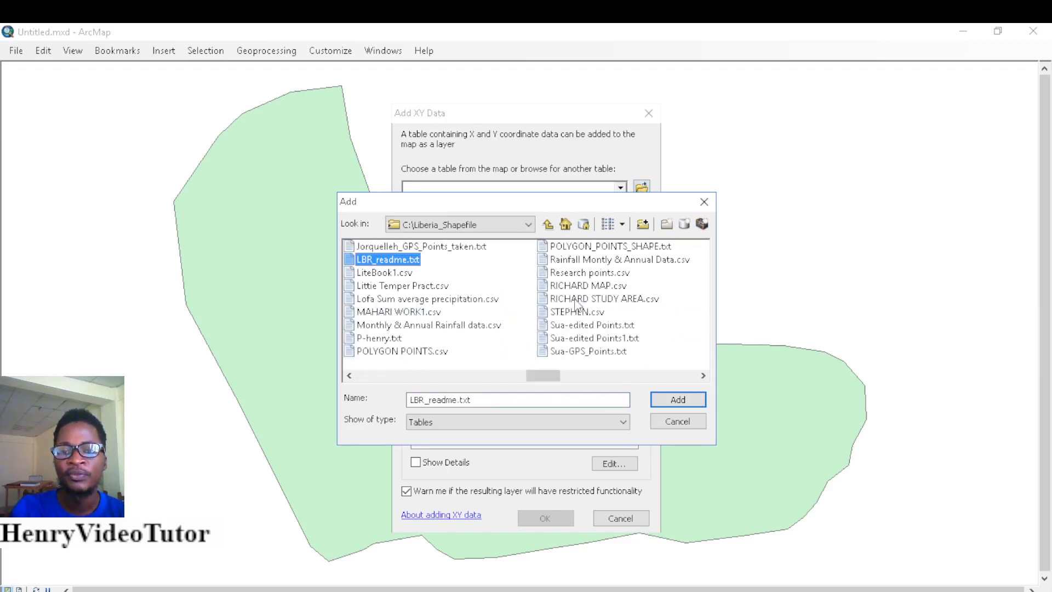
click(382, 273)
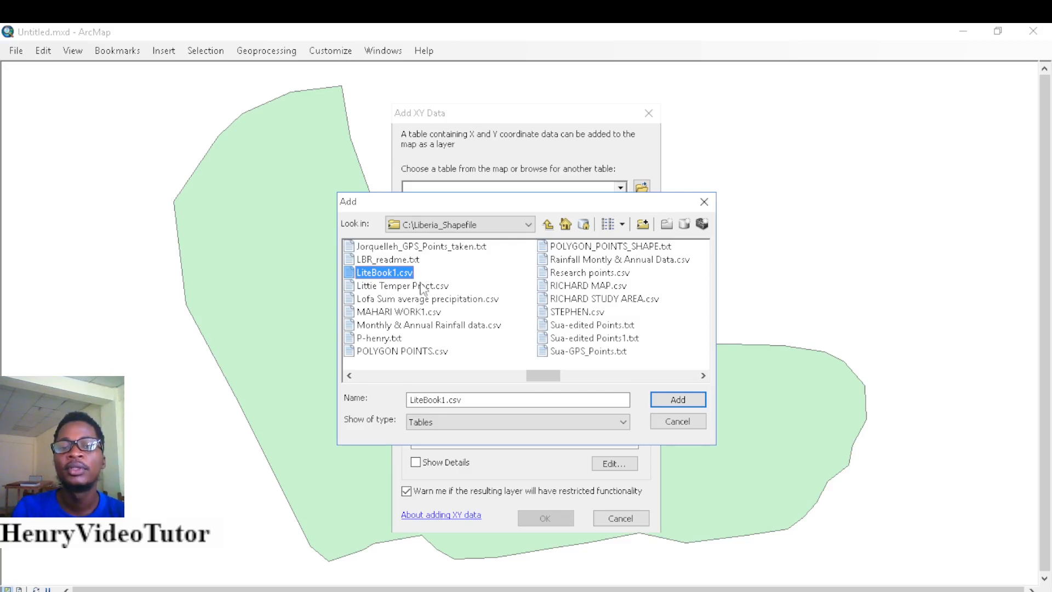
click(674, 403)
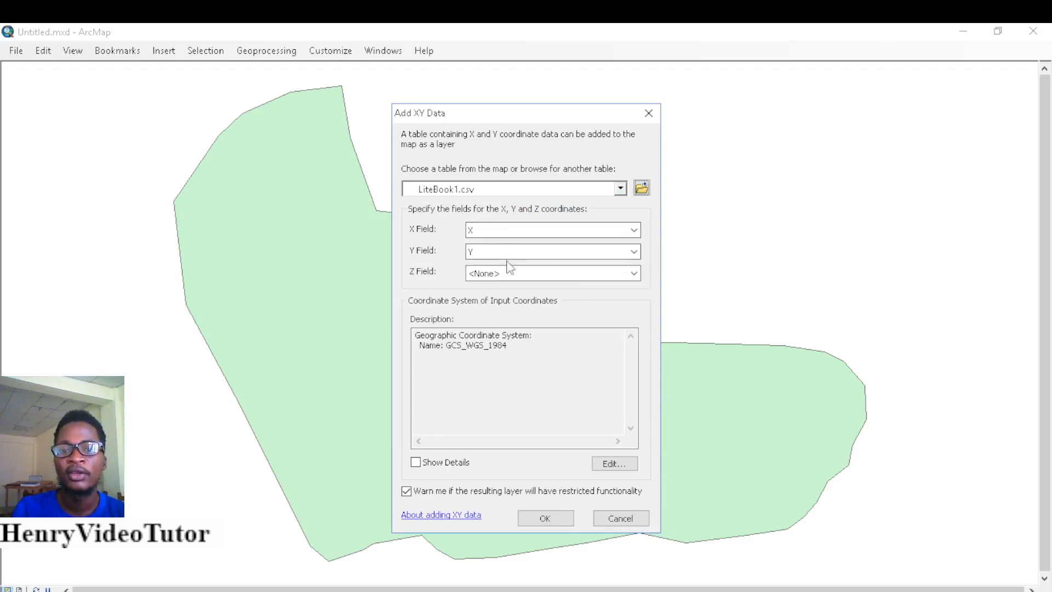
click(539, 519)
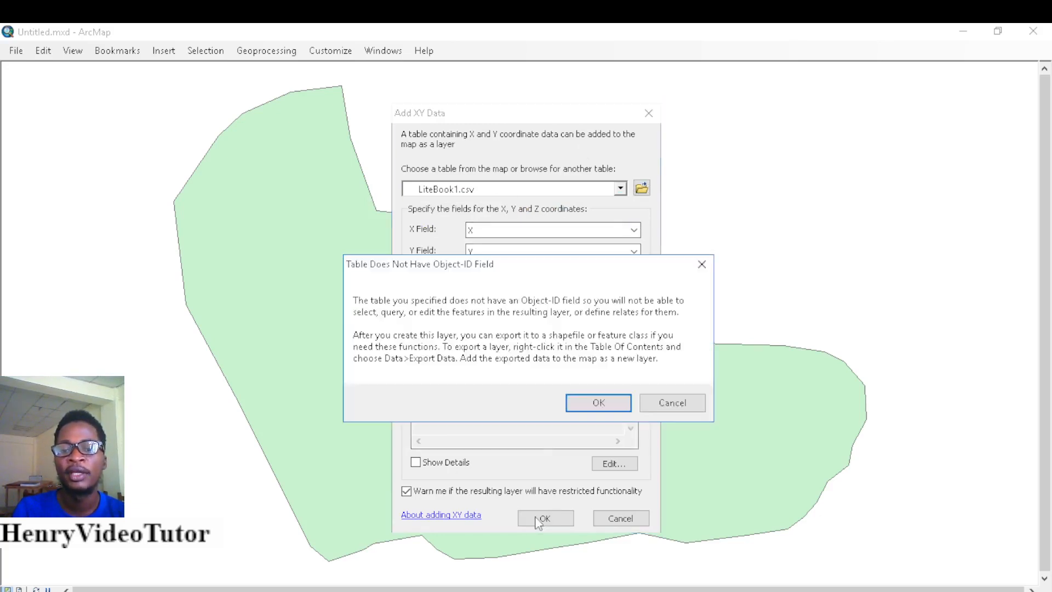
click(601, 404)
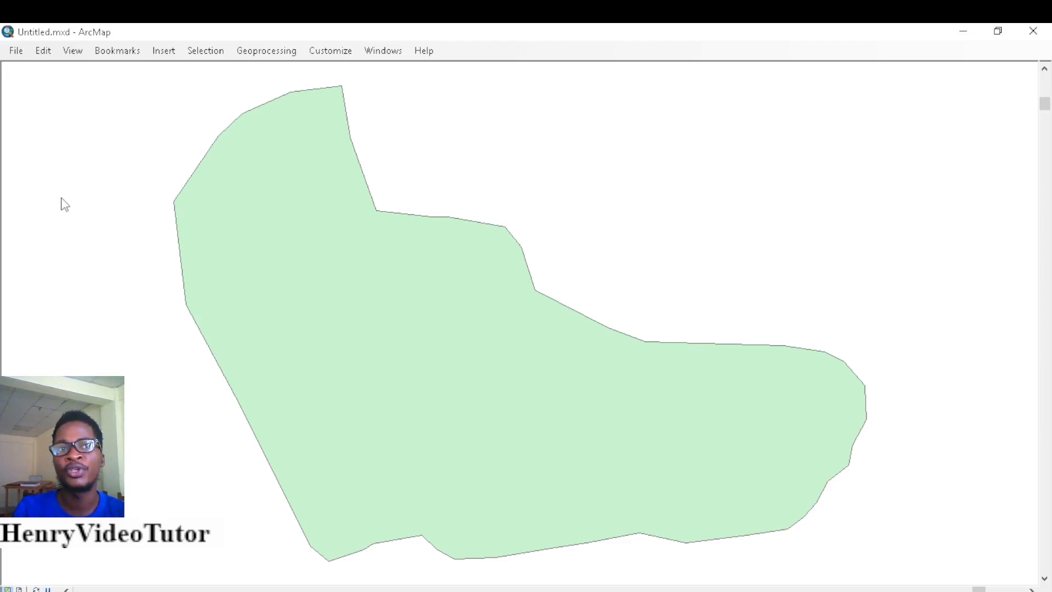
Open the Page and Print Setup and choose Fax as the printer
click(10, 52)
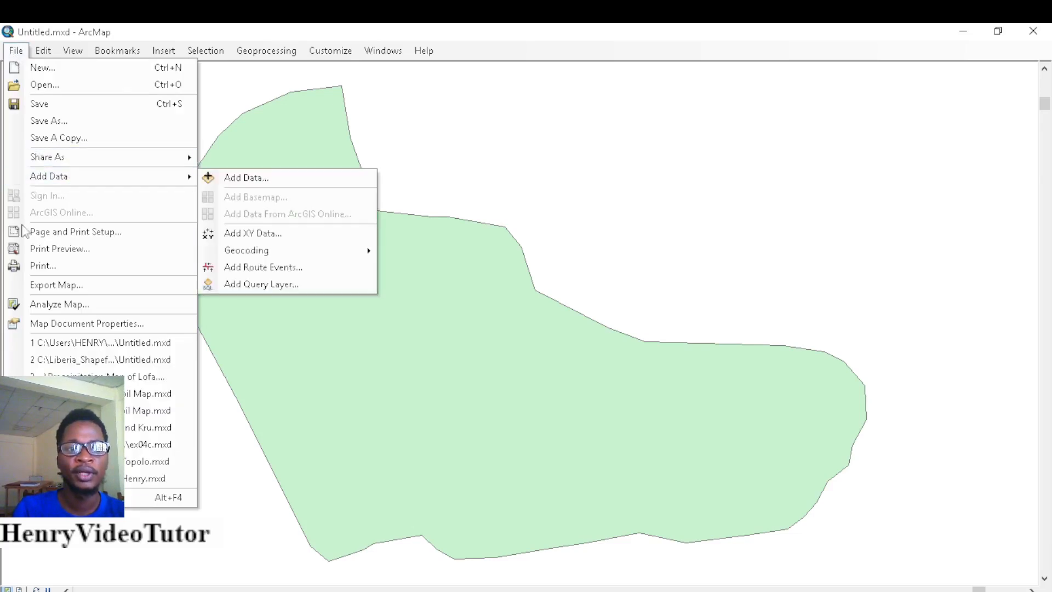
mouse_move(122, 181)
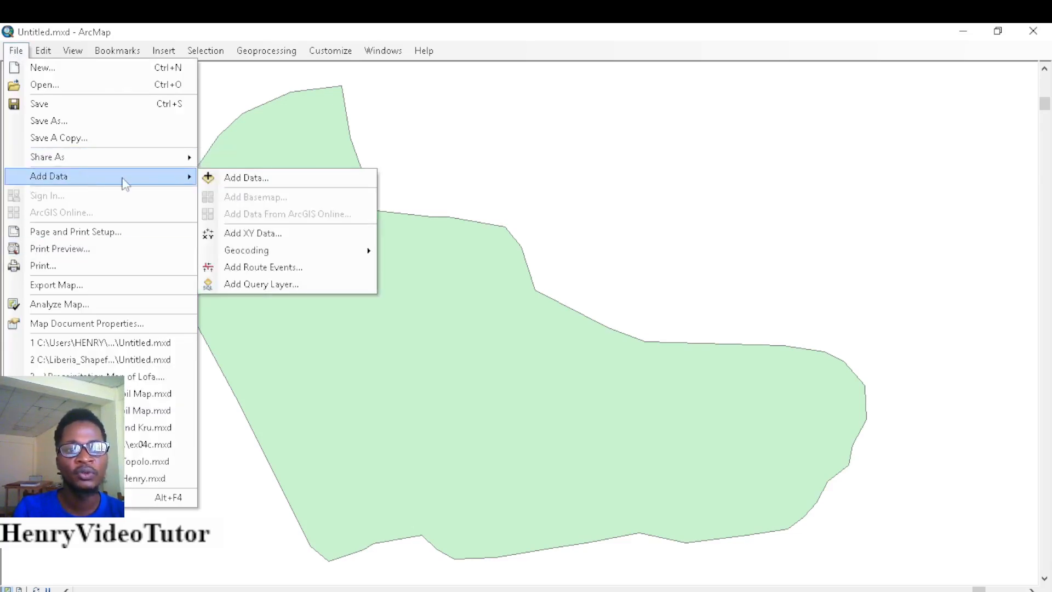
mouse_move(262, 254)
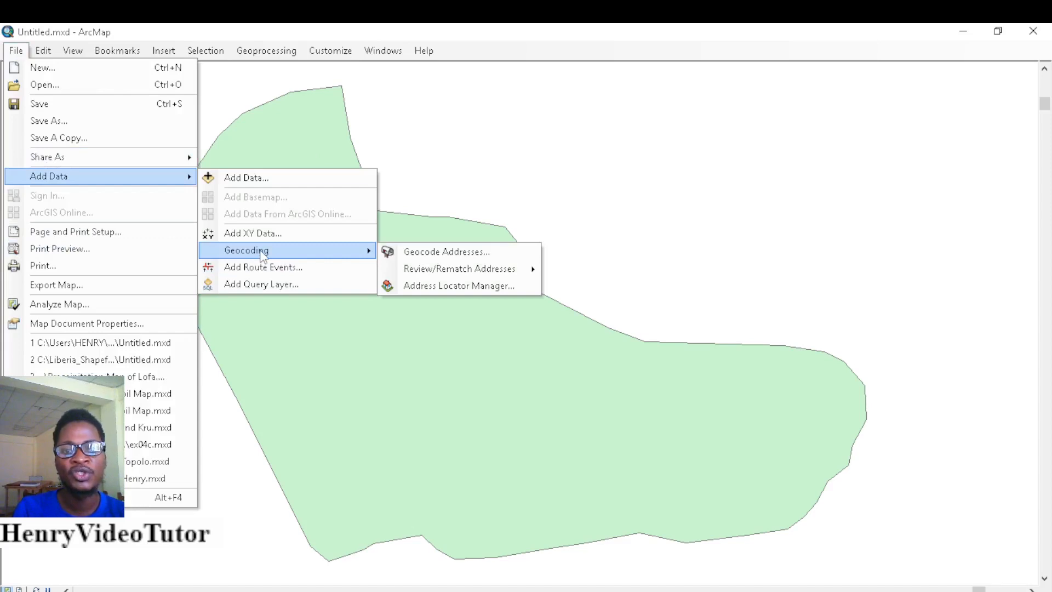
mouse_move(421, 271)
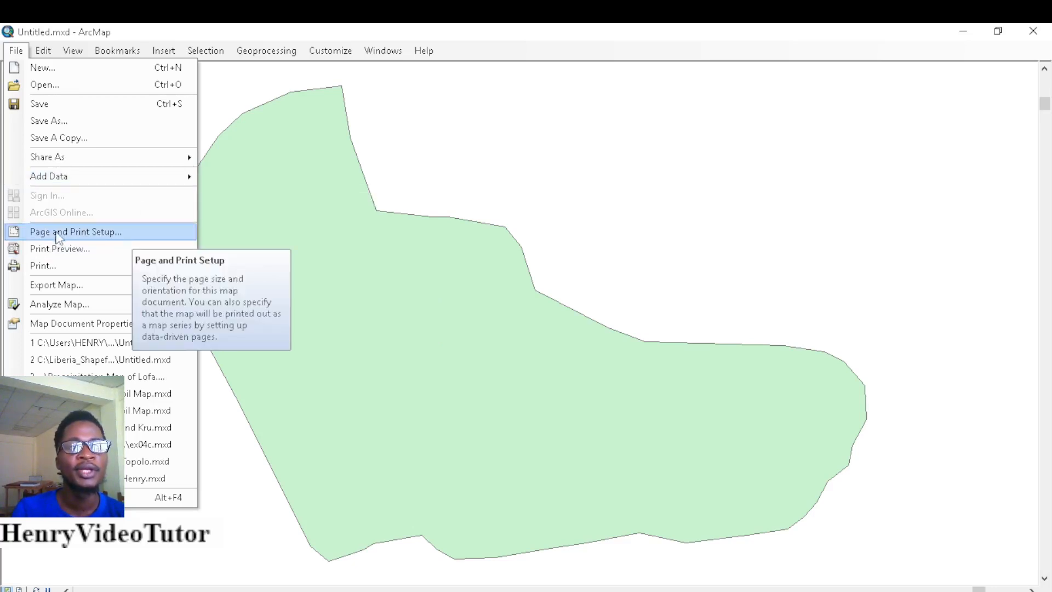
click(94, 232)
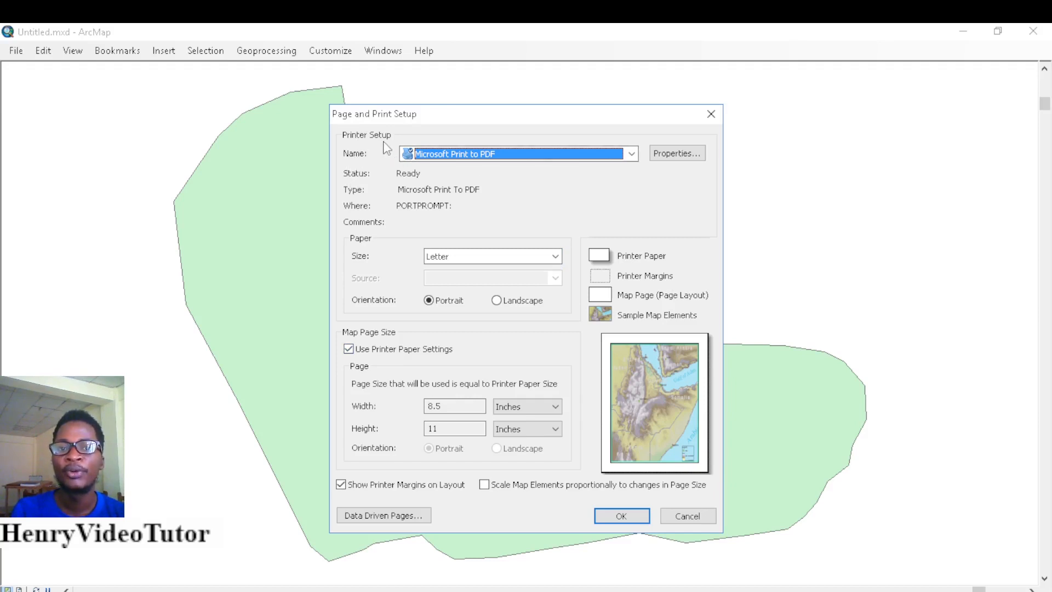
click(632, 154)
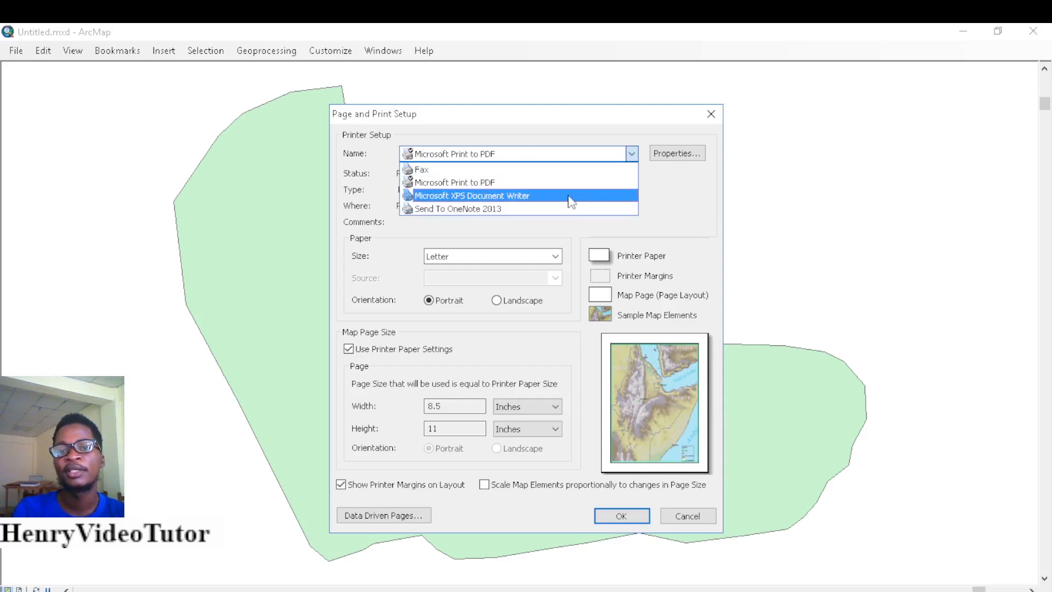
click(624, 165)
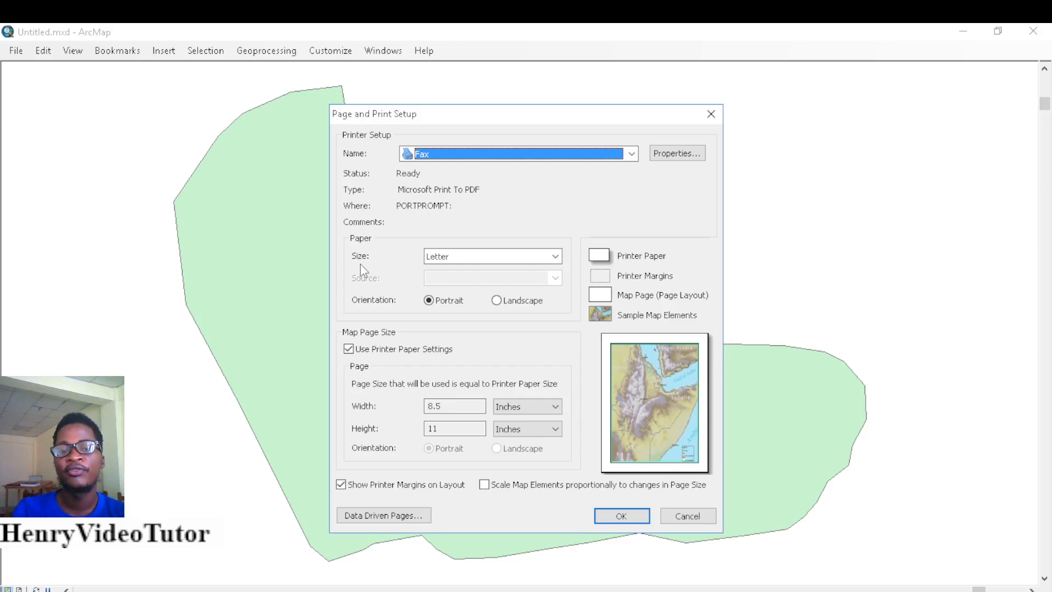
Set the printer paper size to A4 and its orientation to Landscape
click(556, 258)
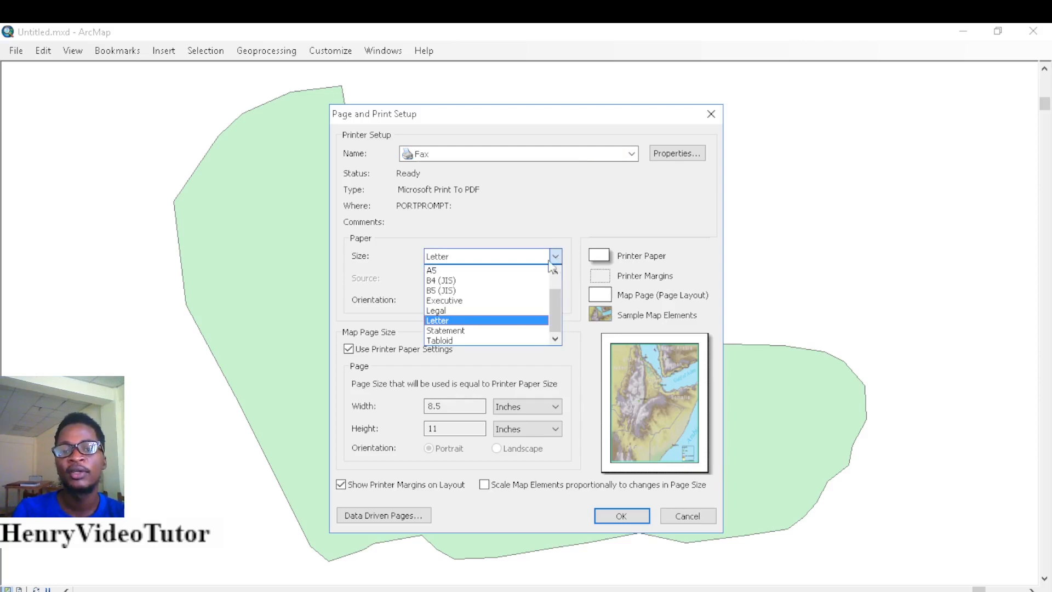
click(439, 311)
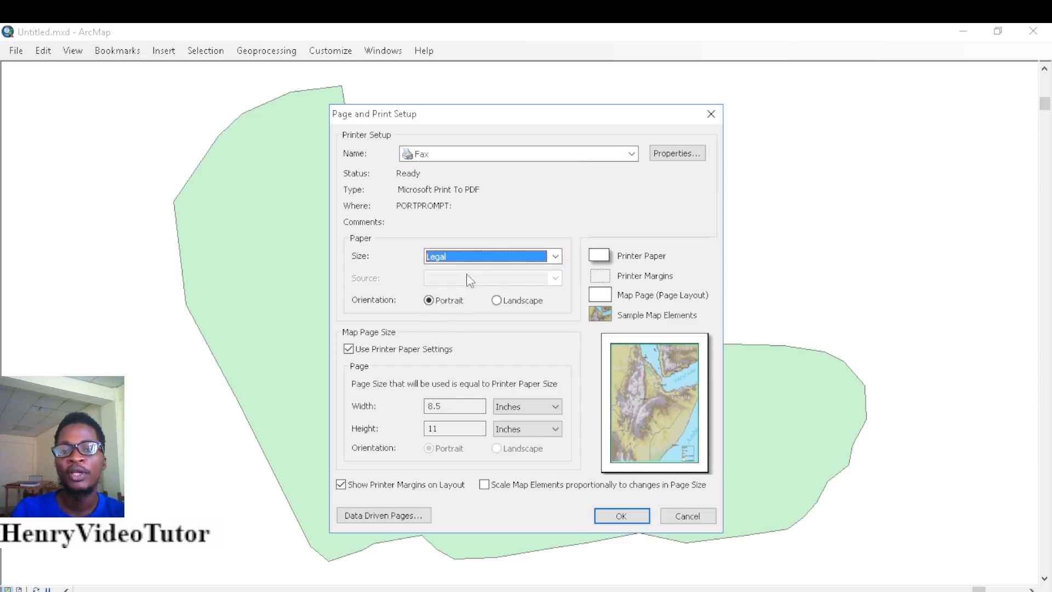
click(556, 257)
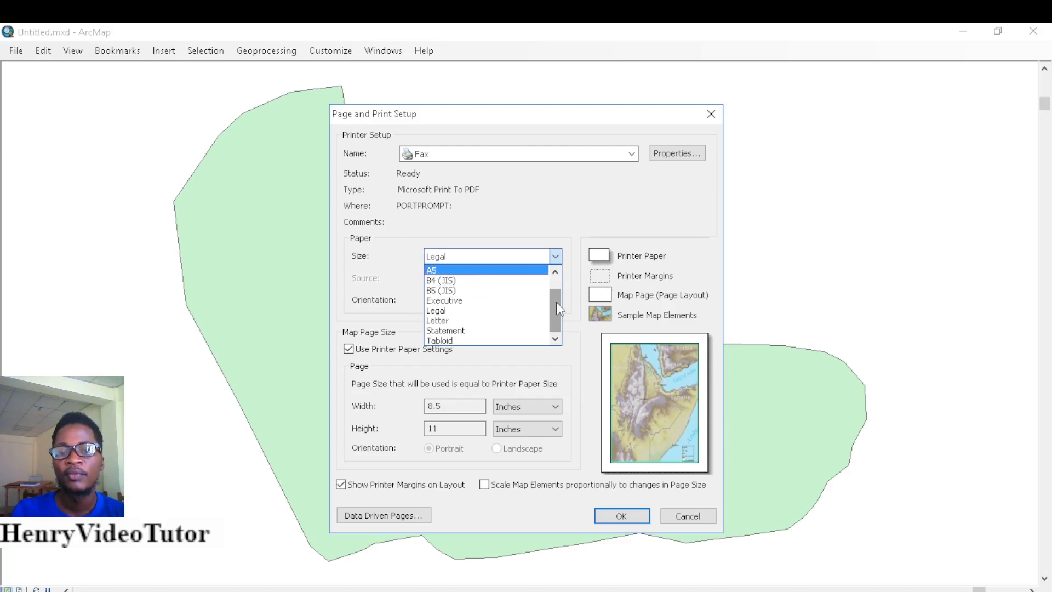
drag(559, 308, 554, 288)
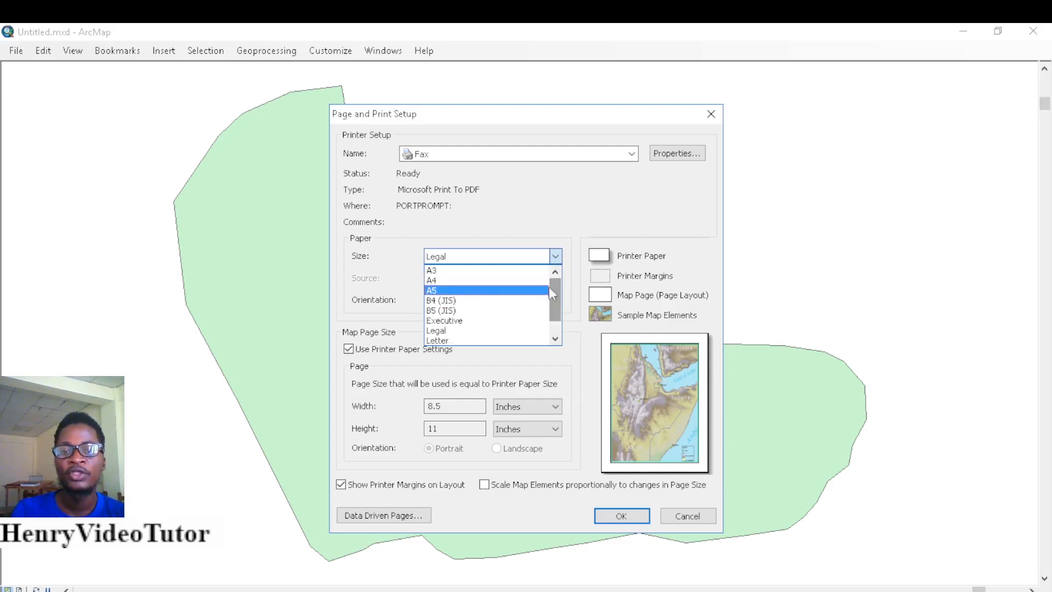
click(449, 282)
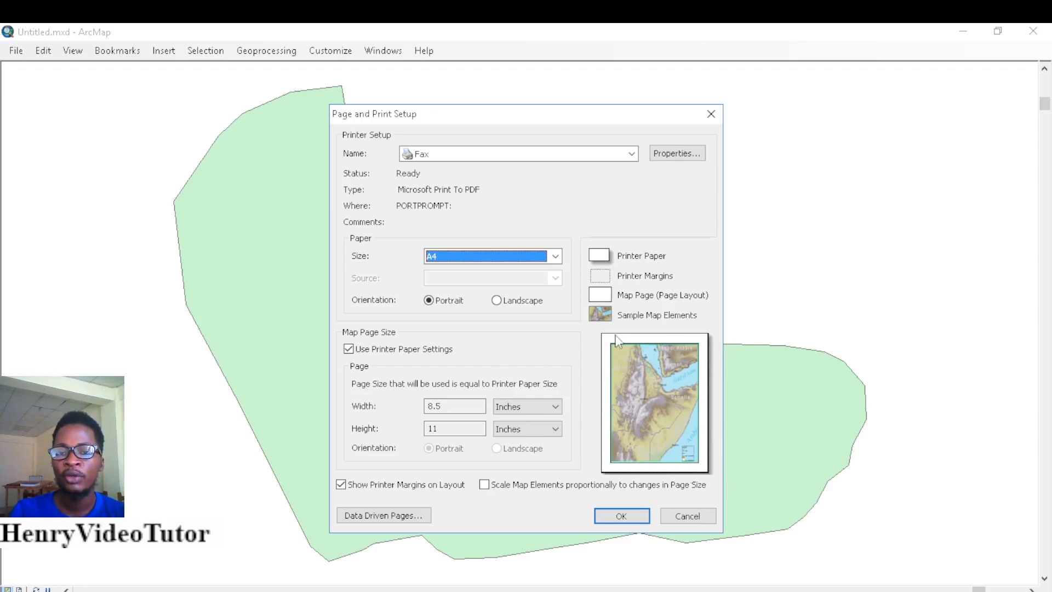
click(497, 301)
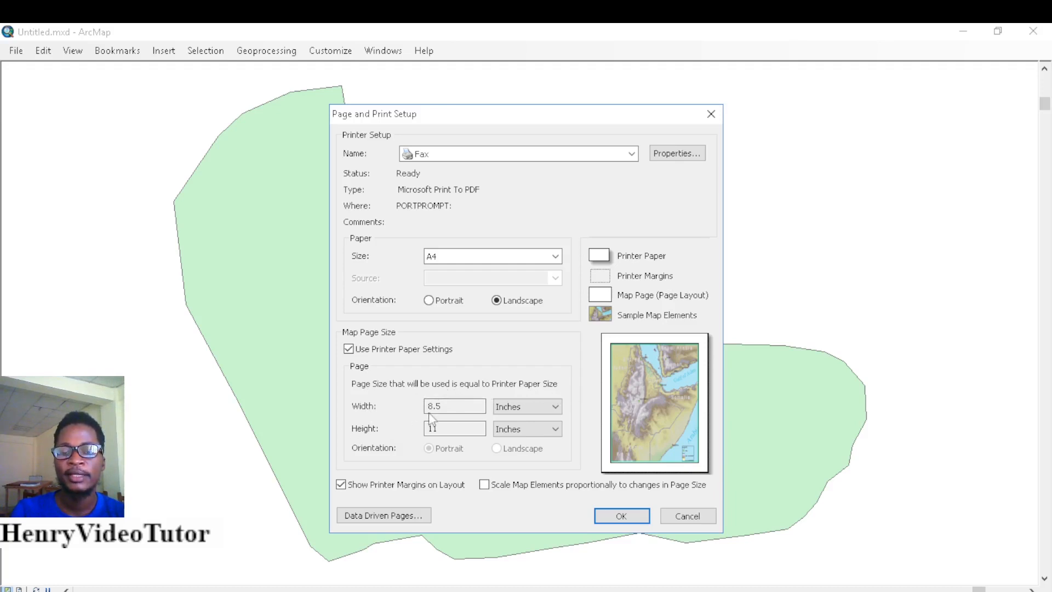
Review the unit options for the map page's width and height, keep Inches for both, and accept the page setup
click(541, 408)
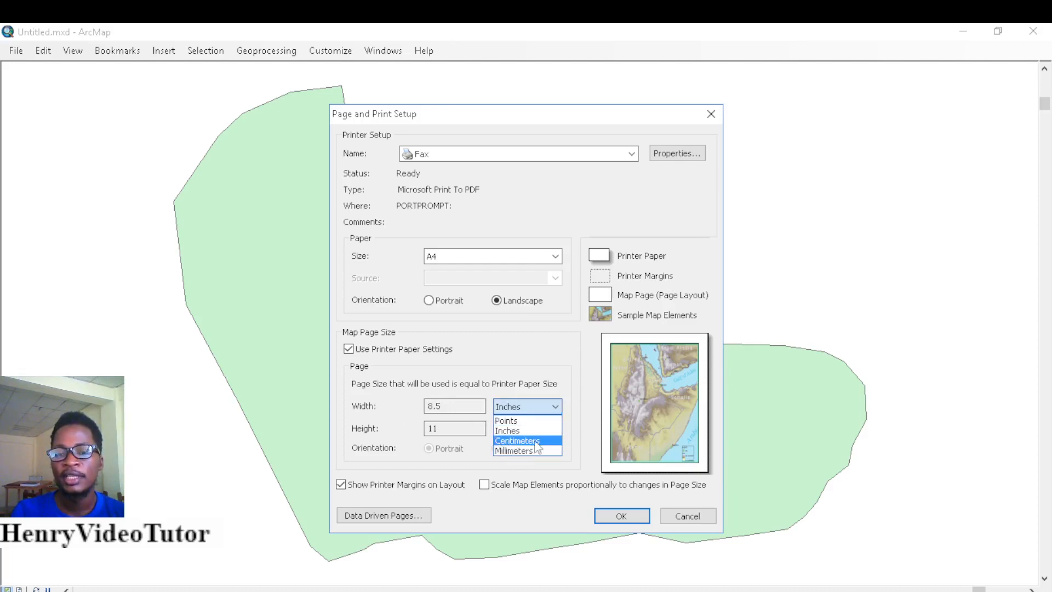
click(556, 408)
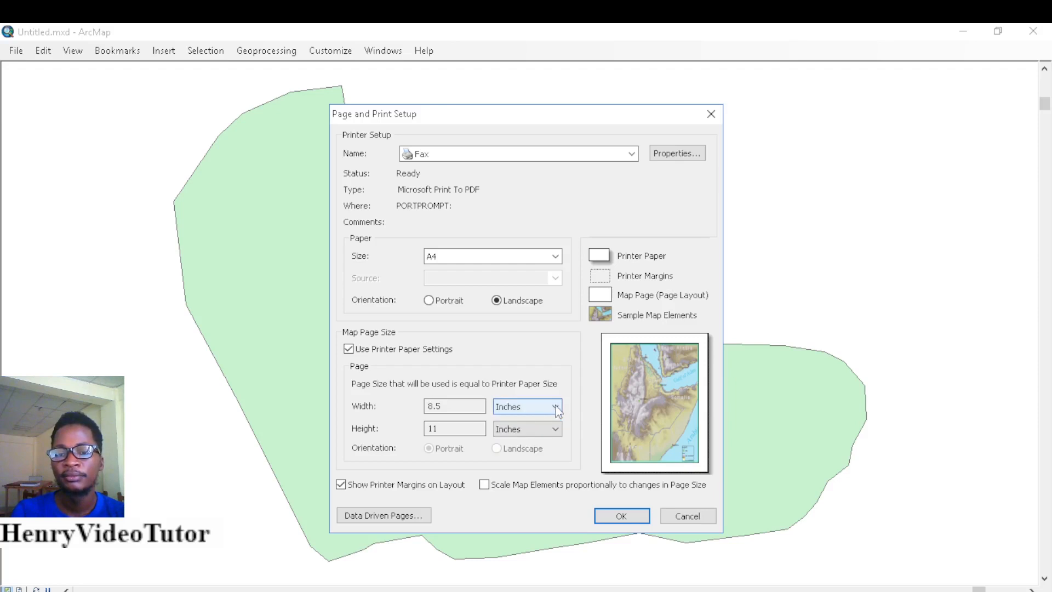
click(544, 433)
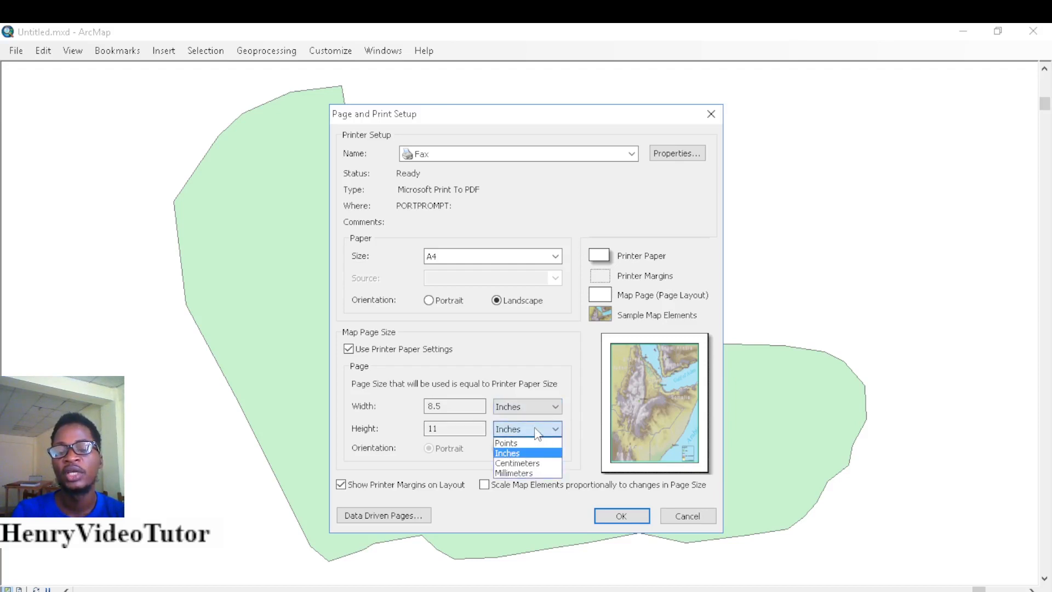
click(537, 433)
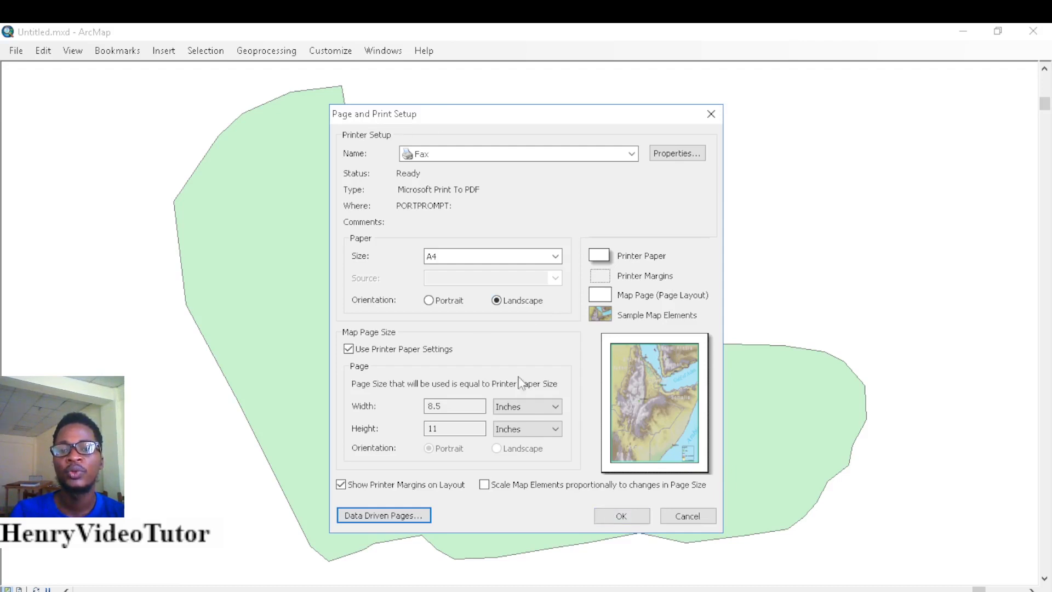
click(624, 517)
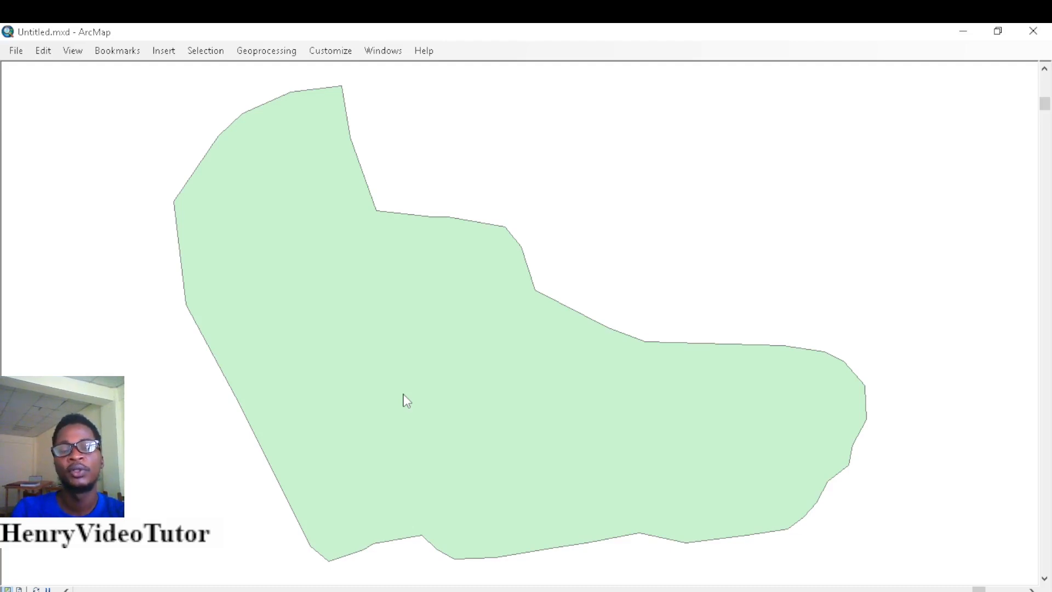
Open a print preview of the map and zoom in on the green polygon
click(12, 53)
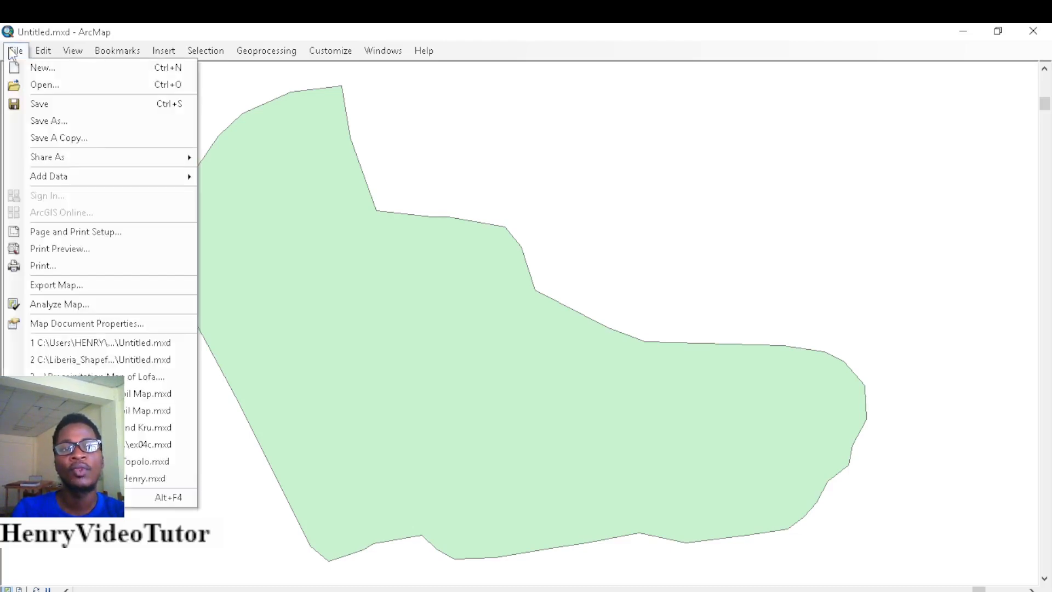
click(71, 250)
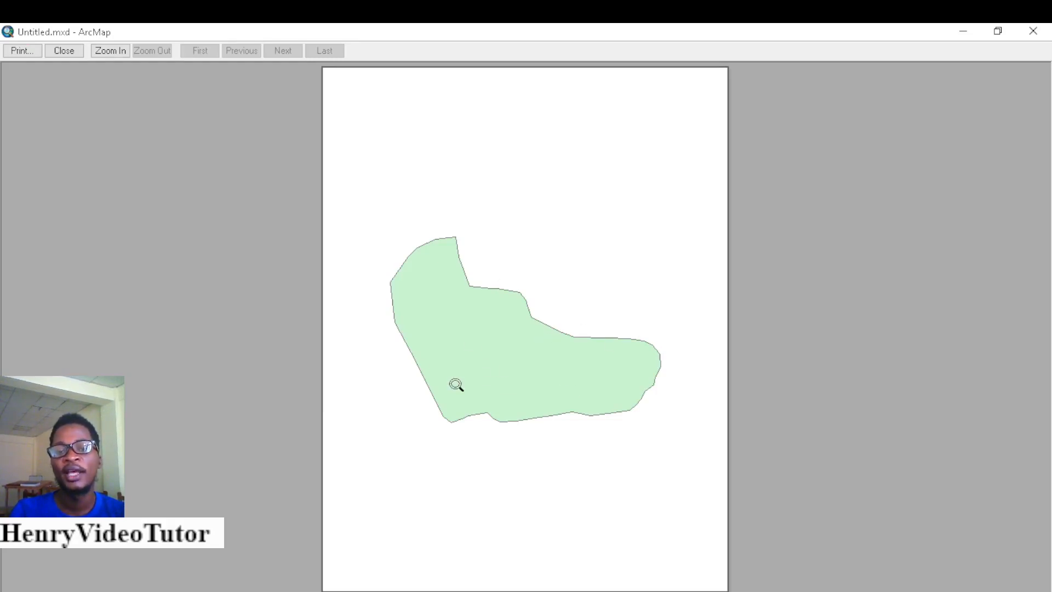
click(477, 318)
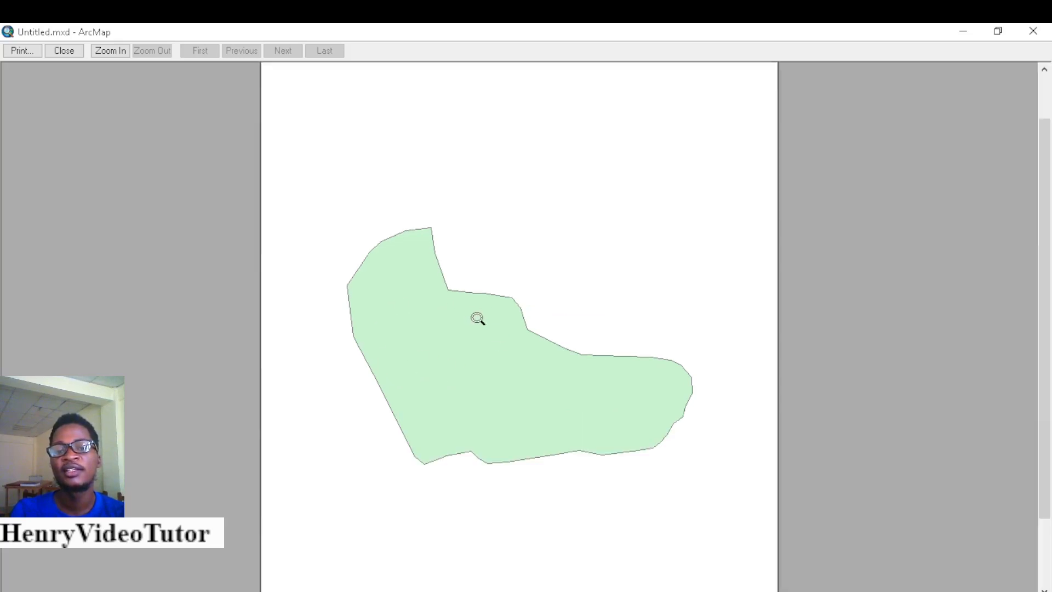
click(478, 318)
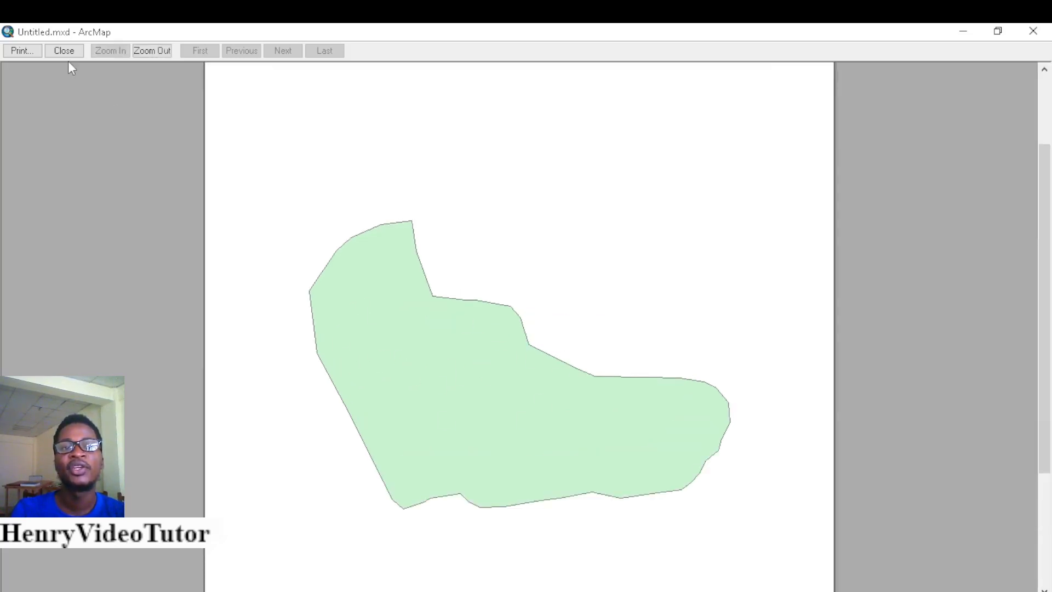
Inspect the map's print settings from both the preview and the main window, leaving without printing
click(27, 52)
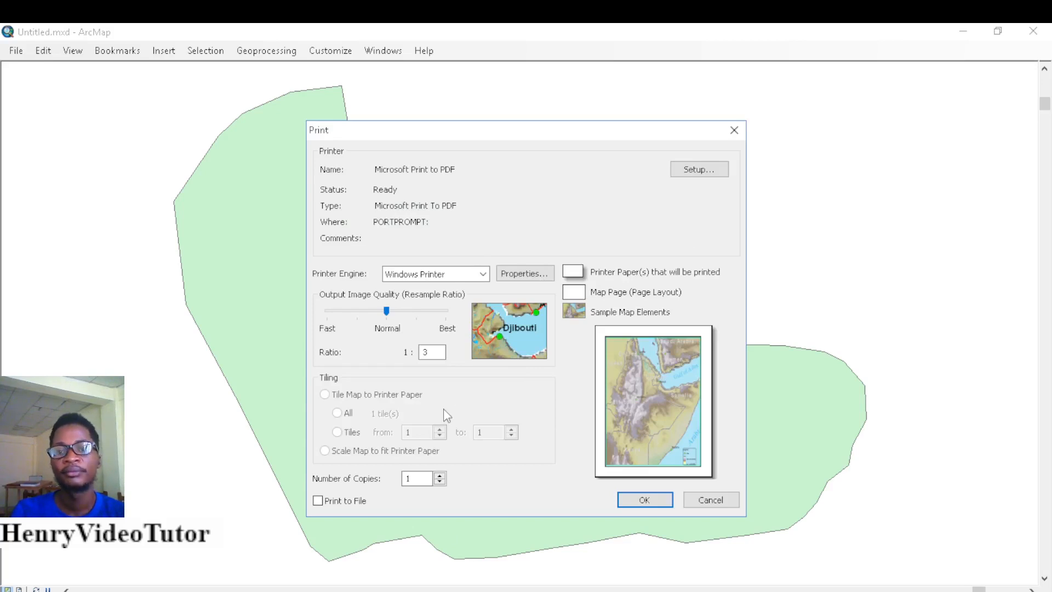
click(711, 501)
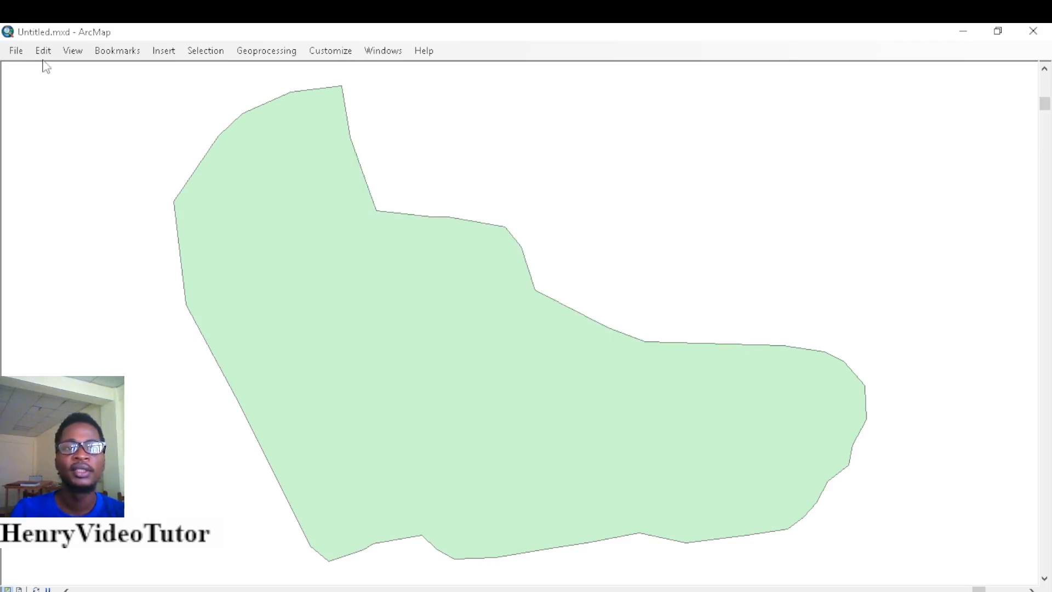
click(17, 50)
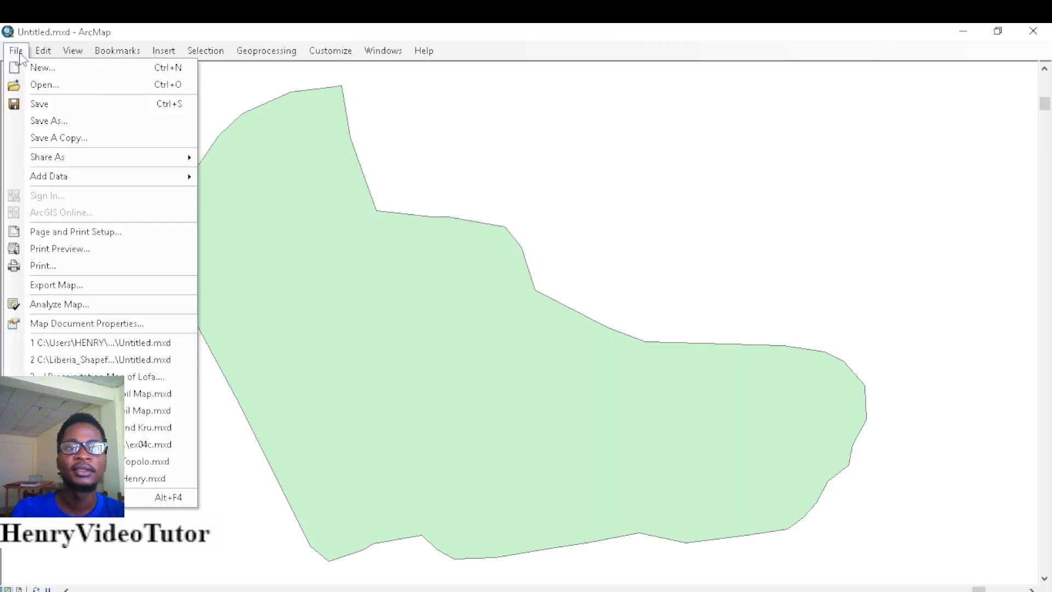
click(44, 266)
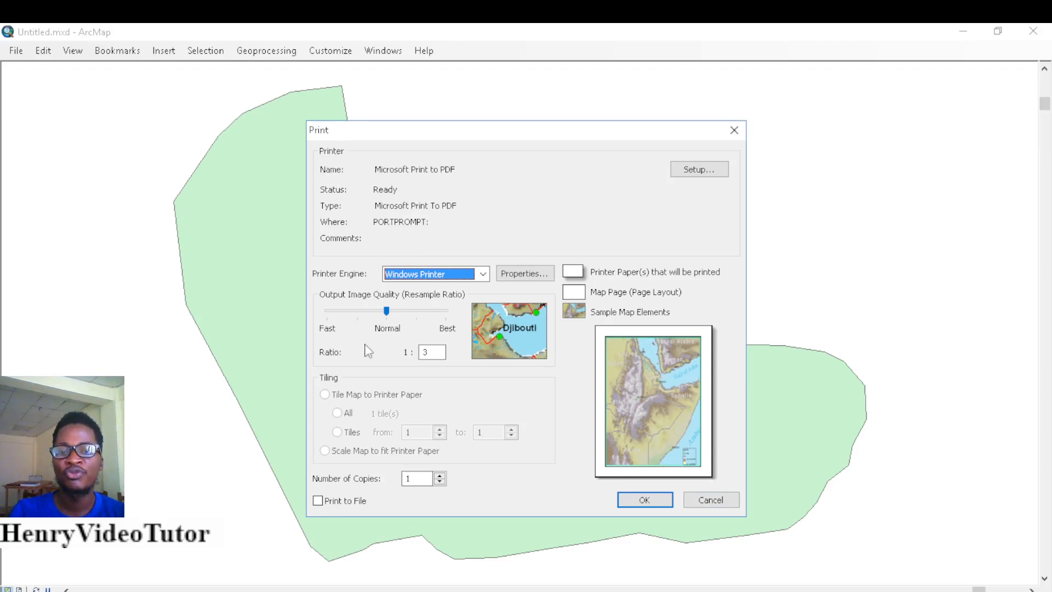
click(701, 506)
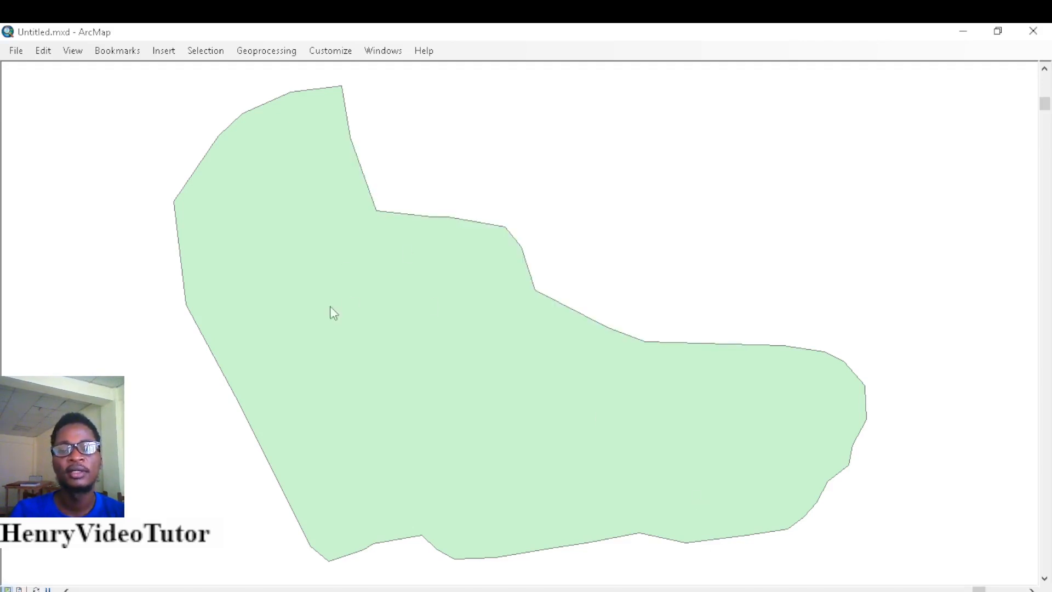
click(17, 50)
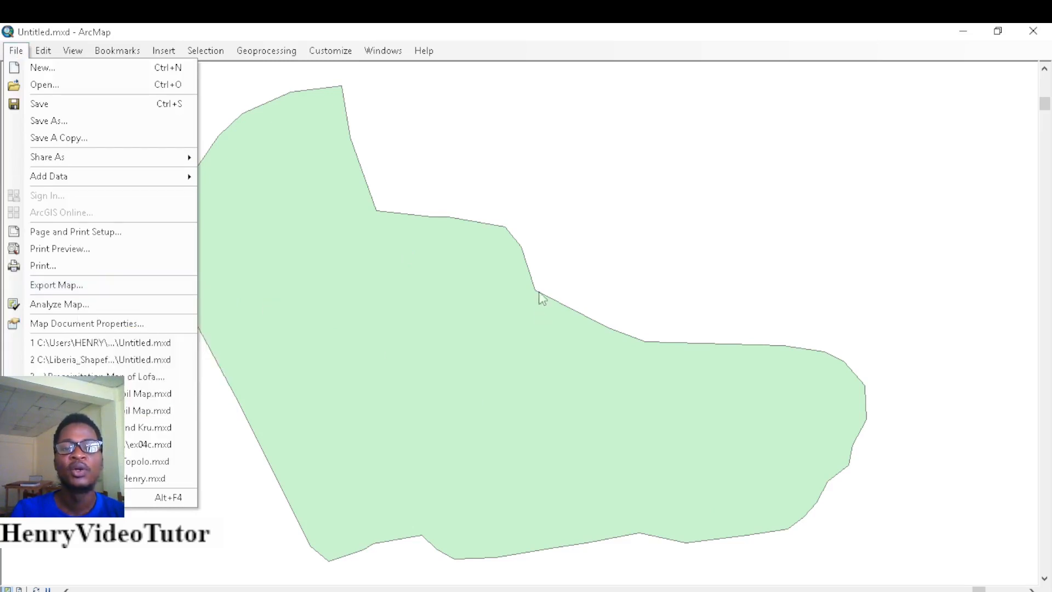
click(379, 111)
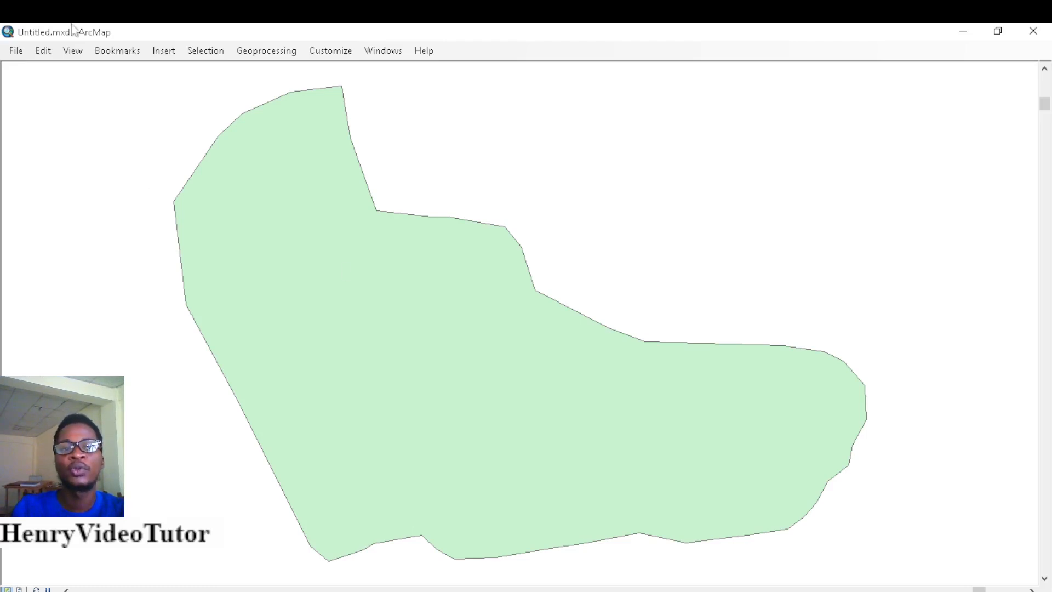
Export the map to the Desktop in JPEG format, naming the file with the author's first name followed by "Document"
click(16, 50)
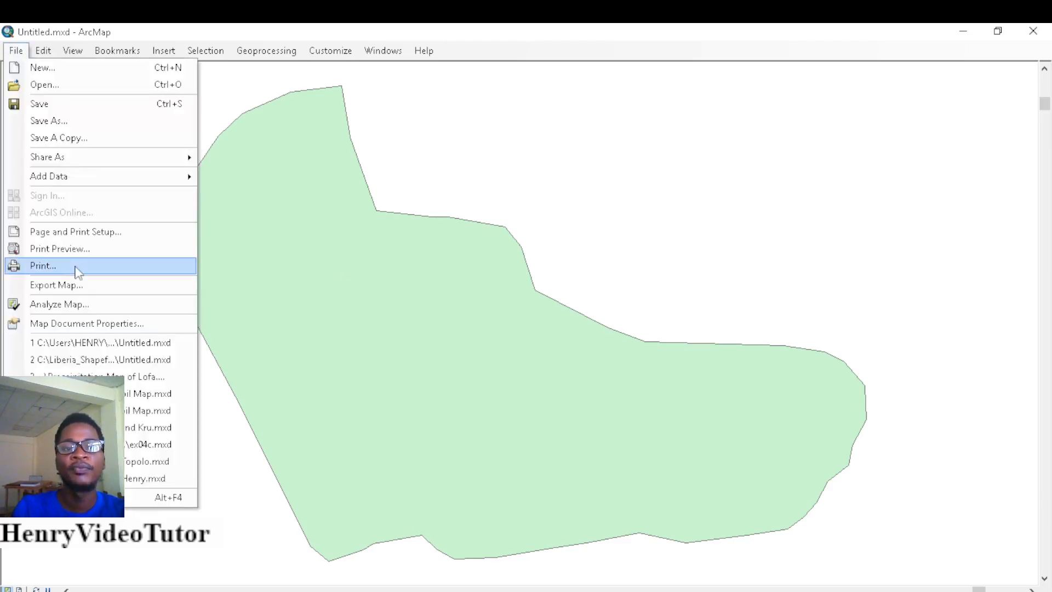
click(40, 283)
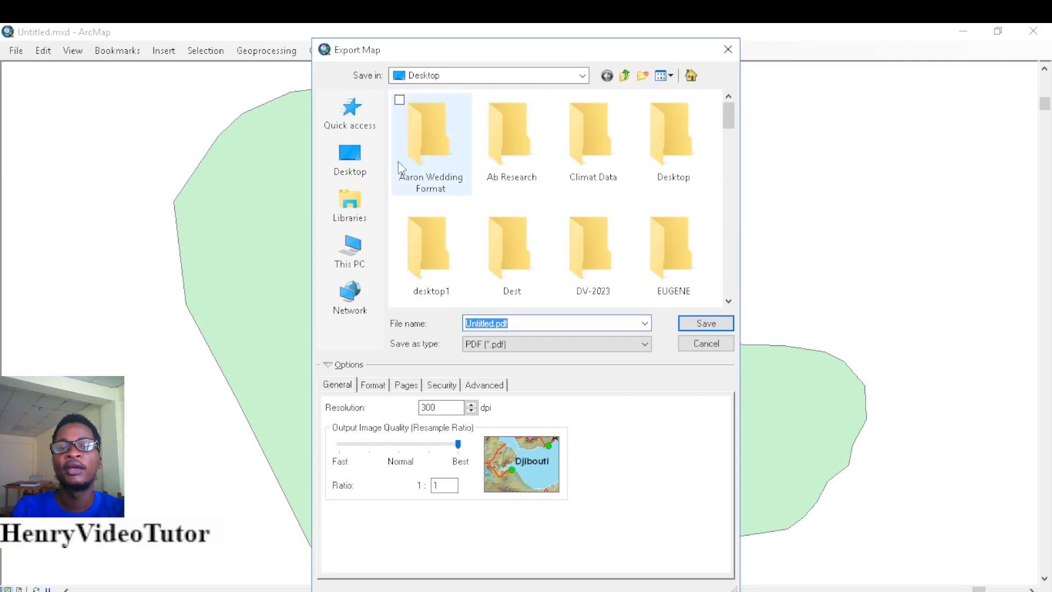
click(372, 161)
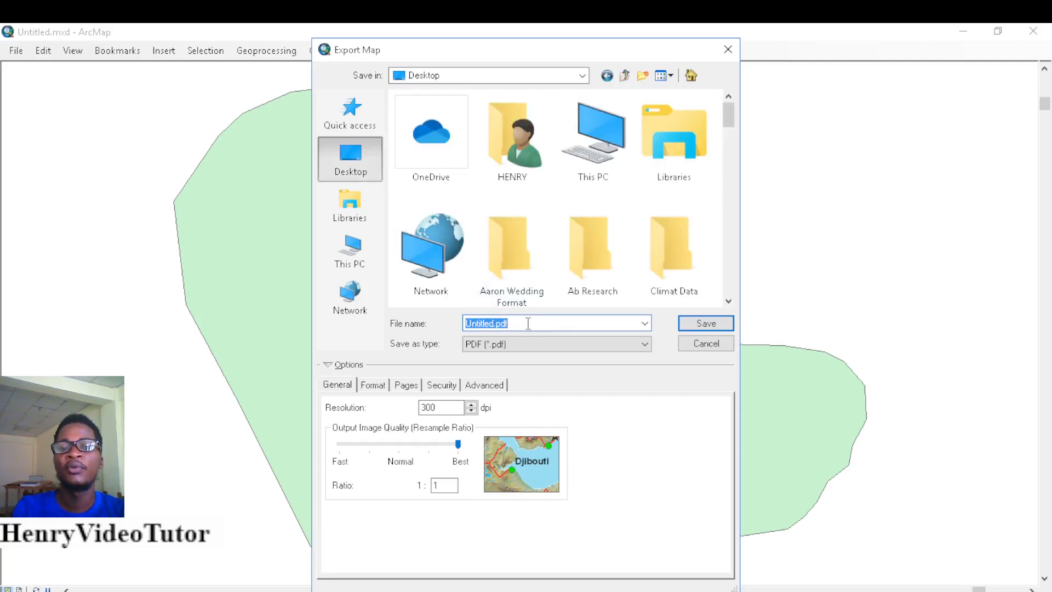
text(Henry )
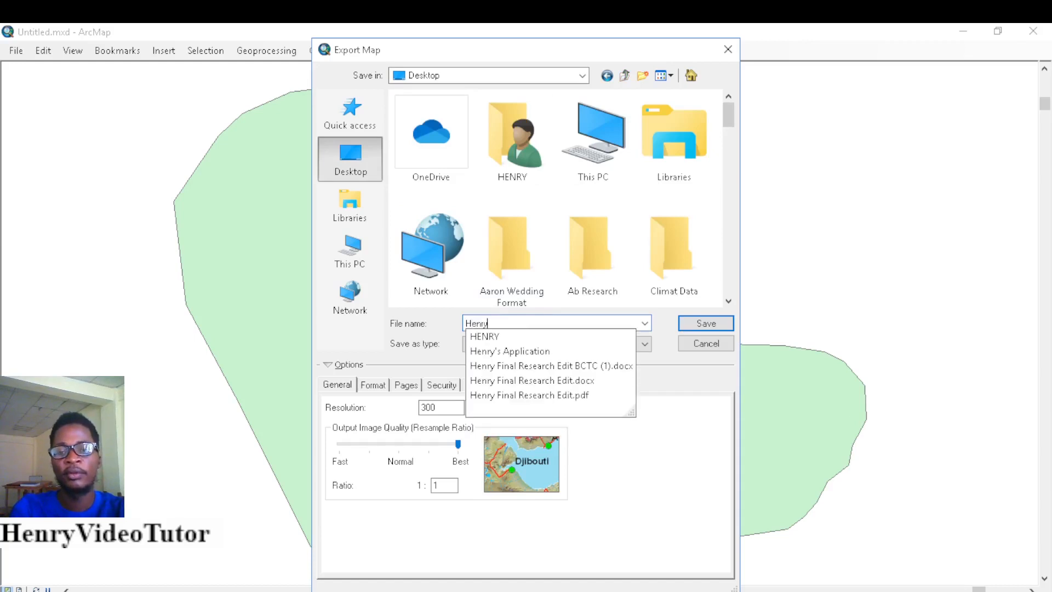
text(Doc)
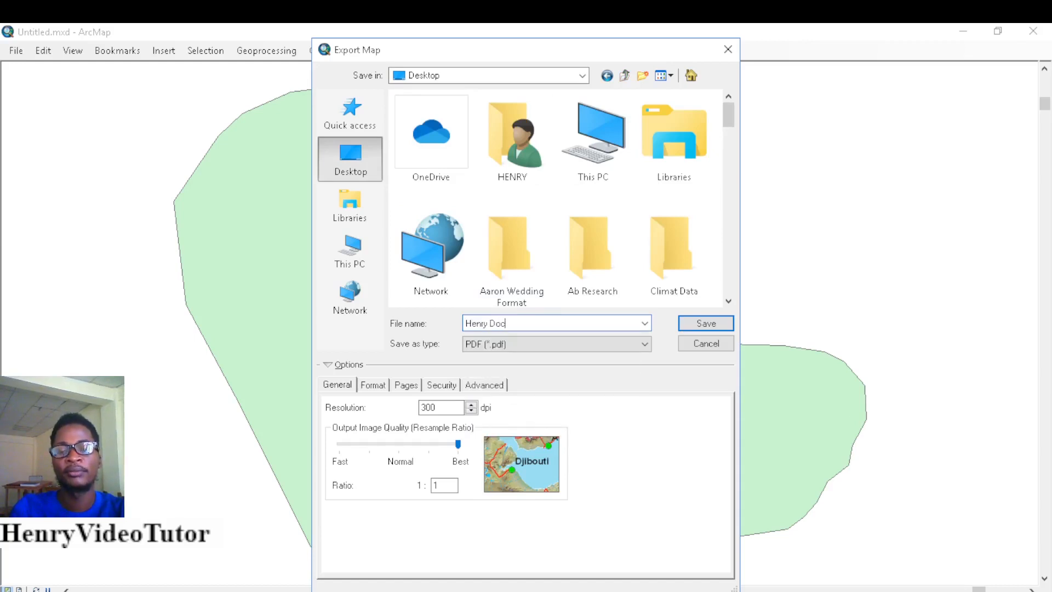
text(ument)
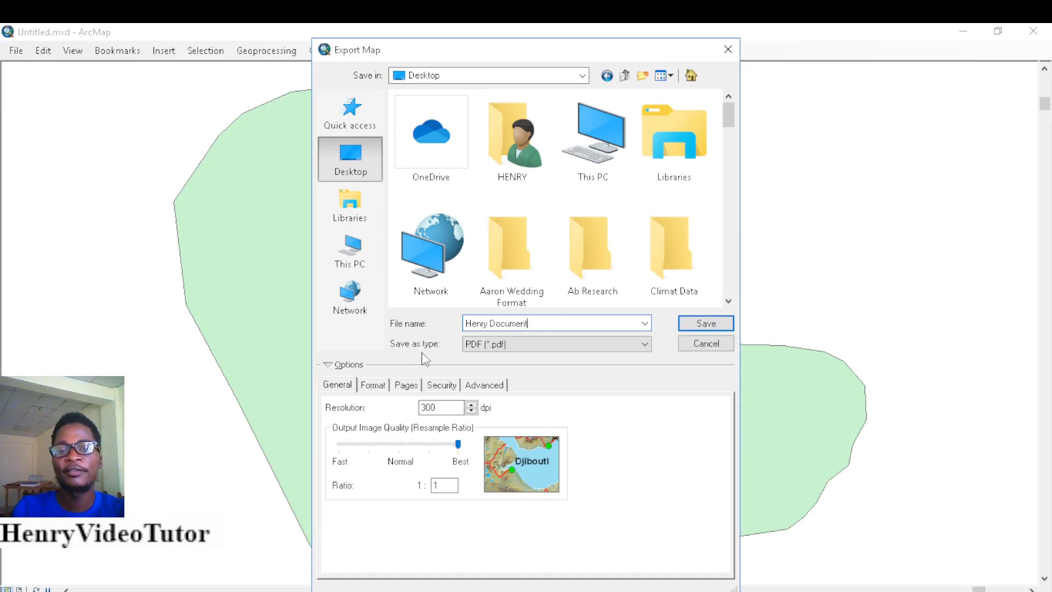
click(485, 344)
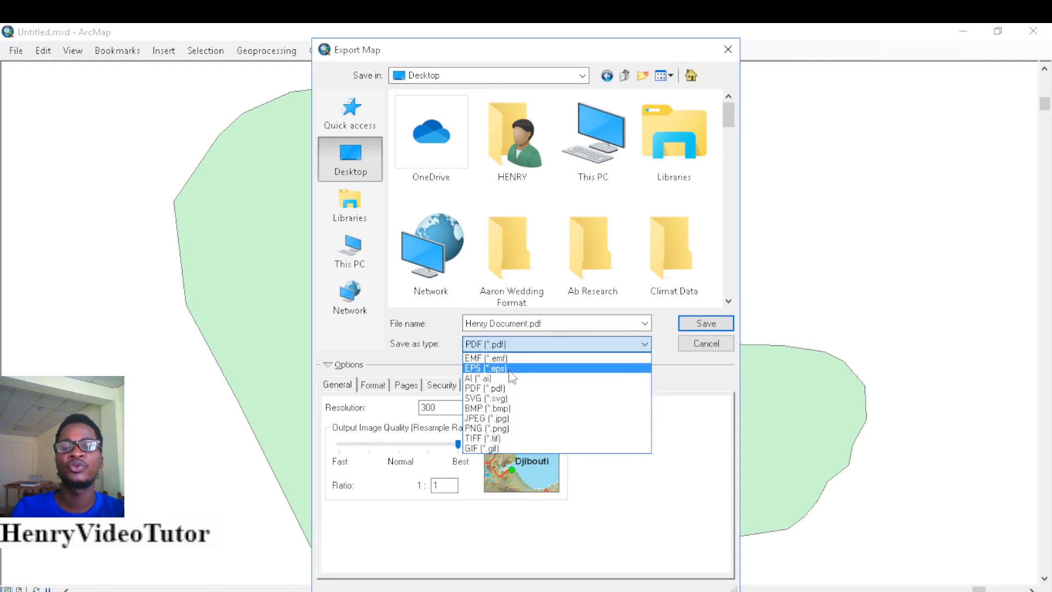
click(479, 419)
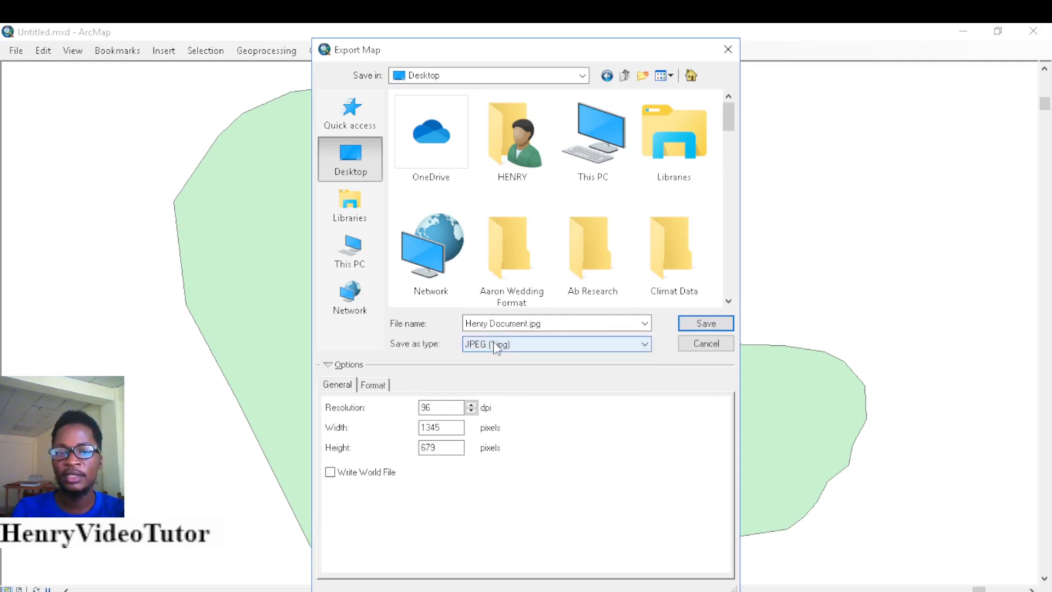
click(705, 325)
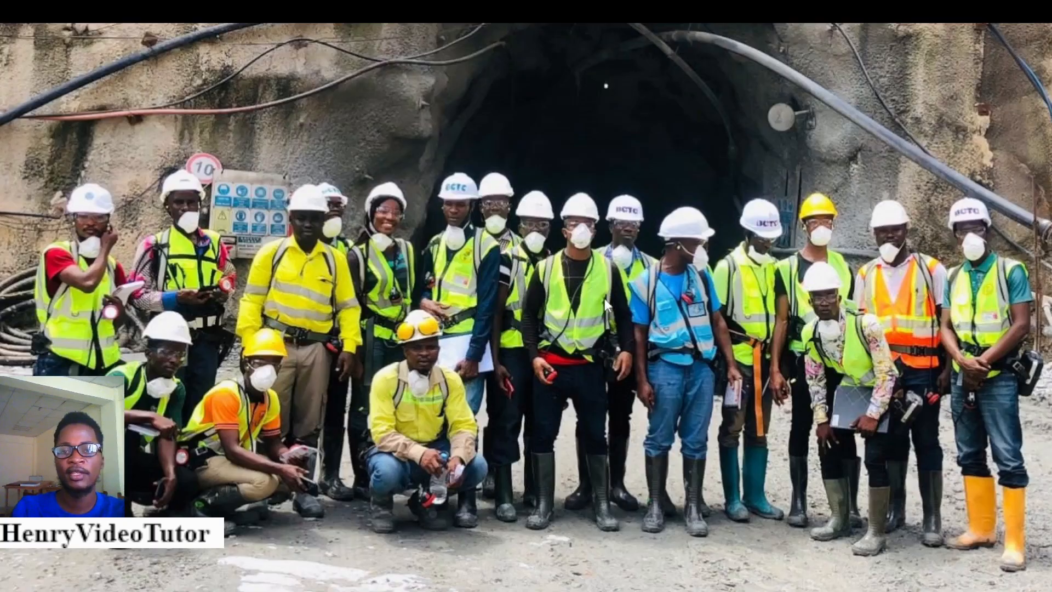
Show the icons on the Windows desktop, open the exported JPEG to view the map, and close the image
right_click(724, 210)
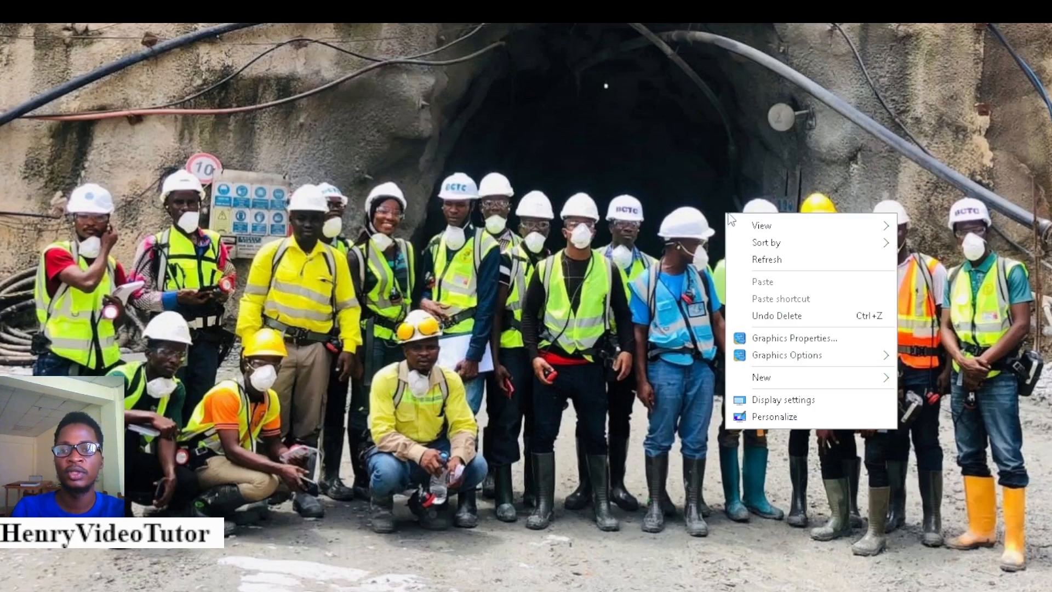
mouse_move(755, 225)
click(617, 318)
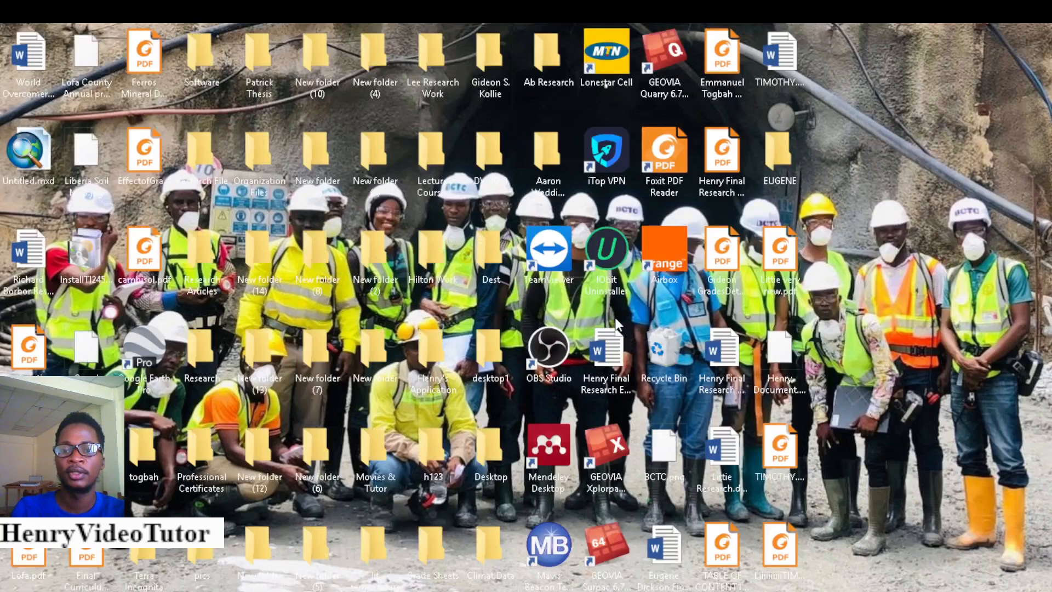
double_click(780, 351)
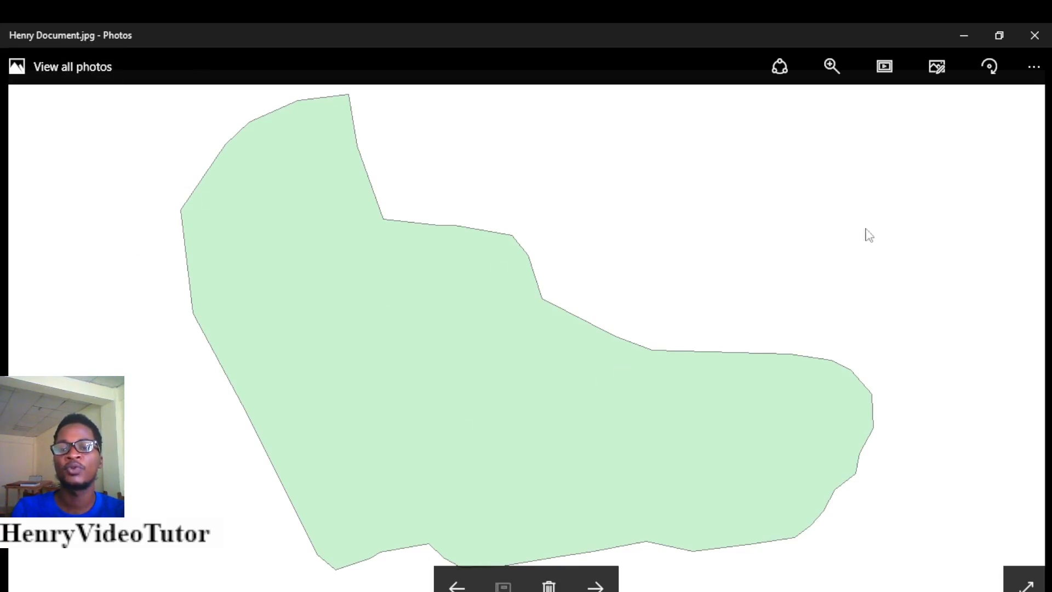
click(1035, 35)
Hide the icons on the Windows desktop and switch back to ArcMap
right_click(878, 147)
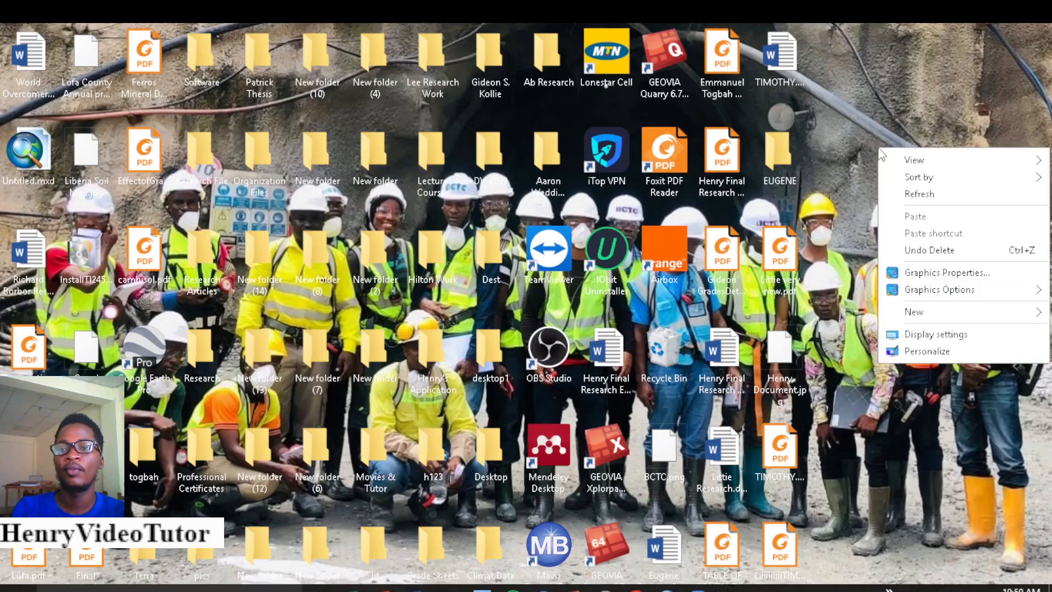
mouse_move(891, 159)
click(754, 261)
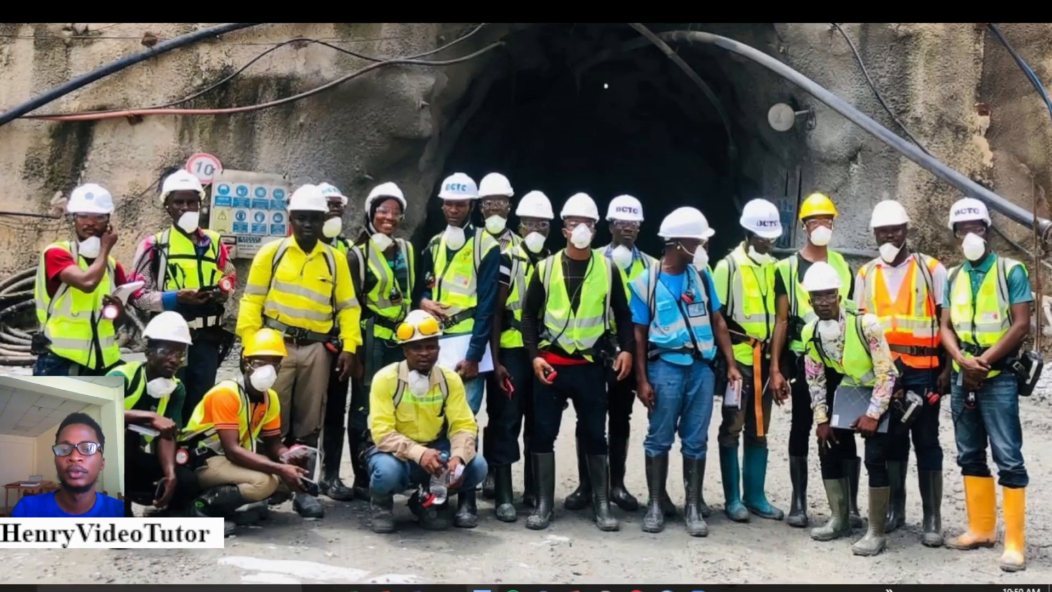
click(544, 588)
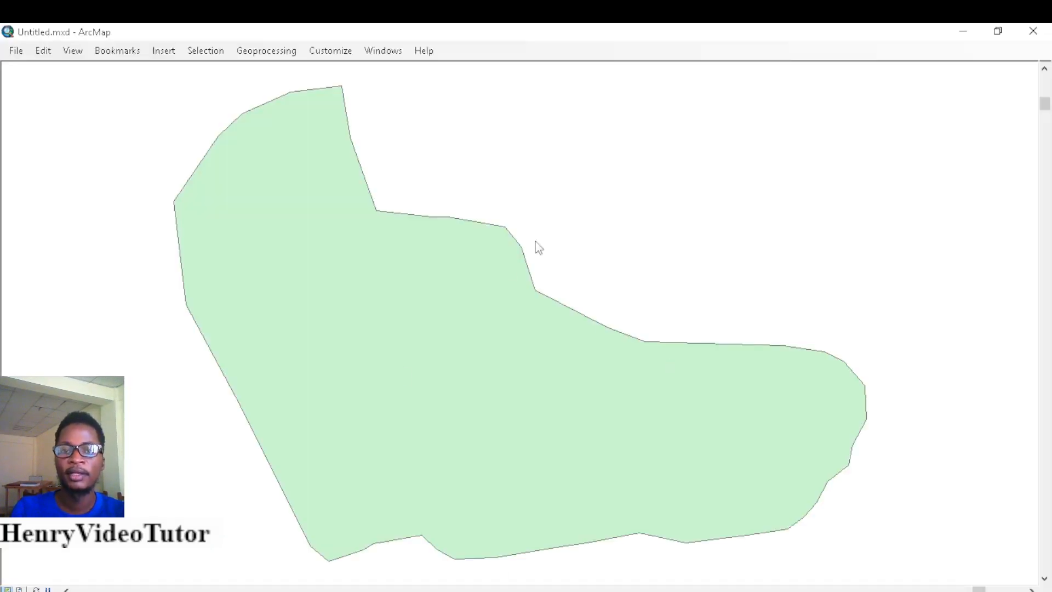
Analyze the map for drawing issues, filter the informational messages out of the results, and close the results
click(15, 51)
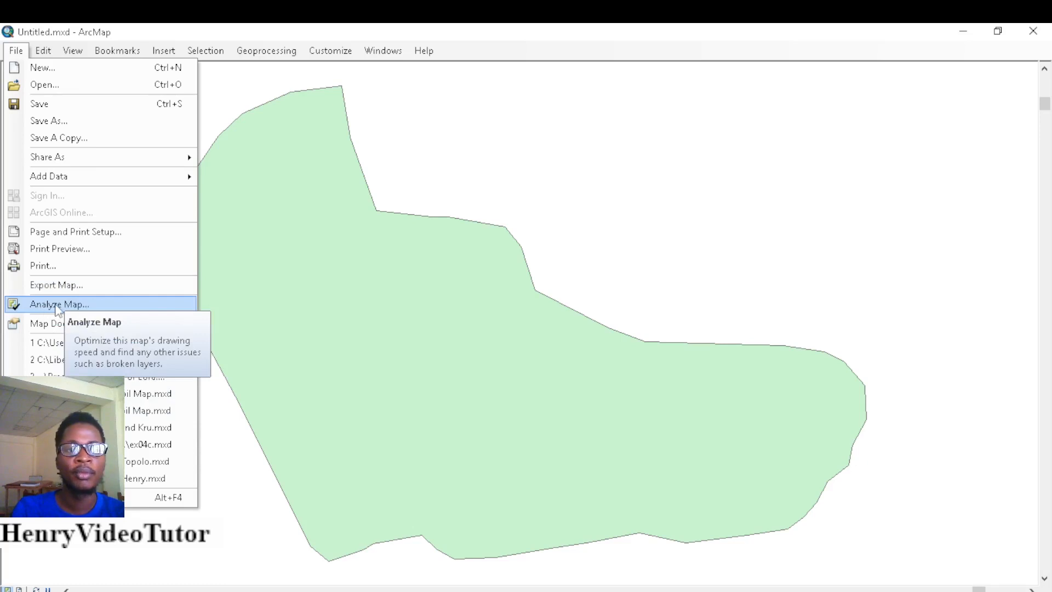
click(59, 311)
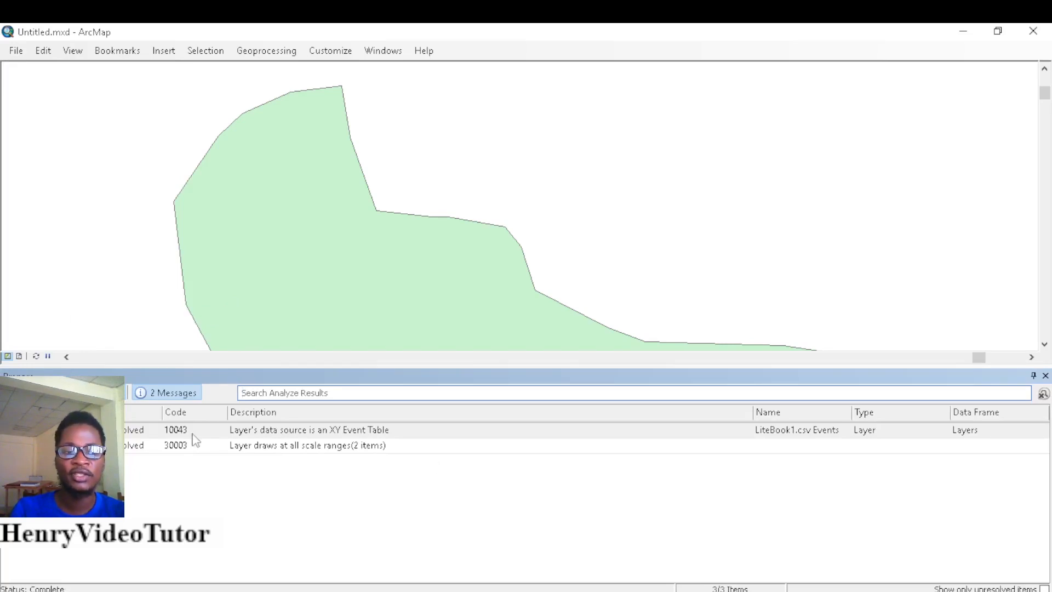
click(159, 393)
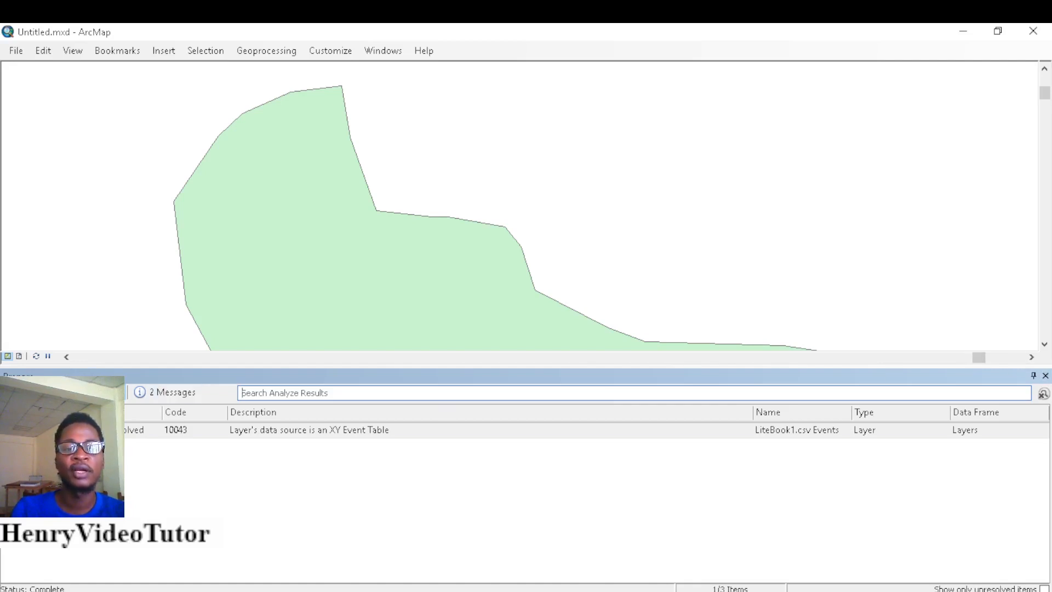
click(1045, 375)
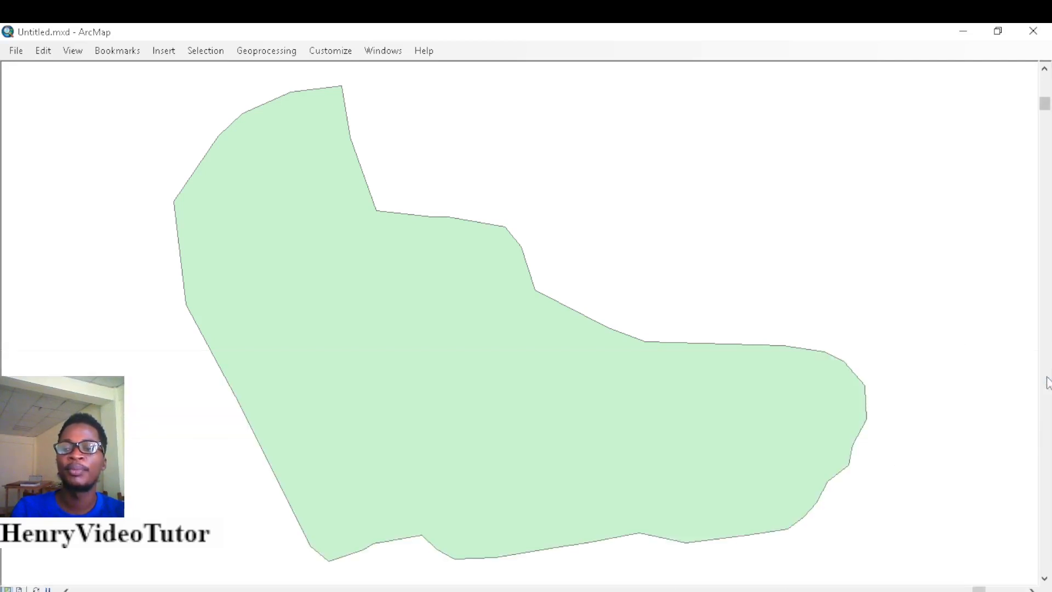
Start exiting the application and cancel at the prompt to save changes to the map document
click(15, 51)
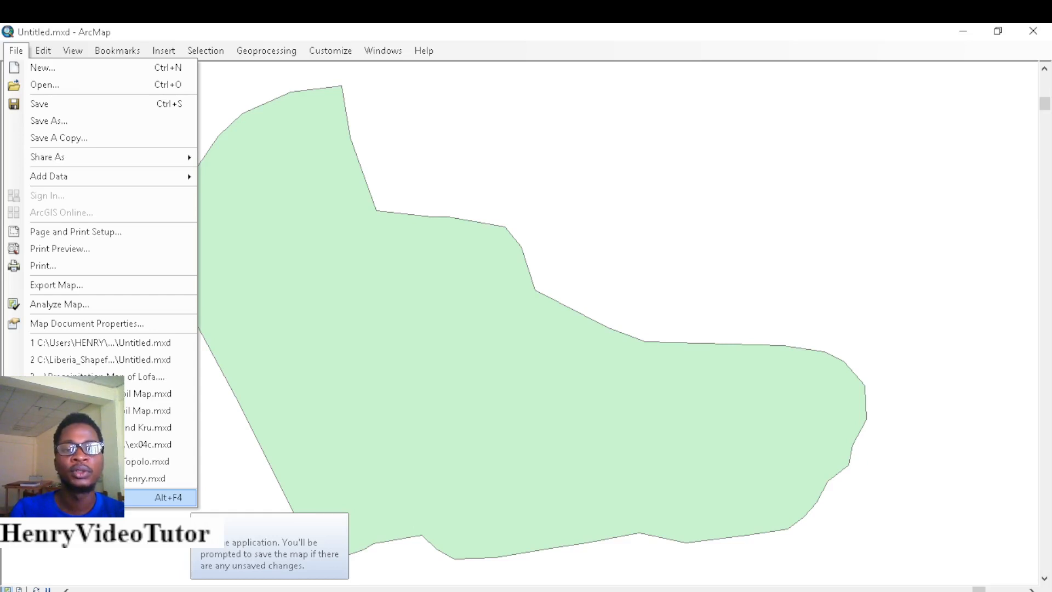
click(520, 383)
click(16, 52)
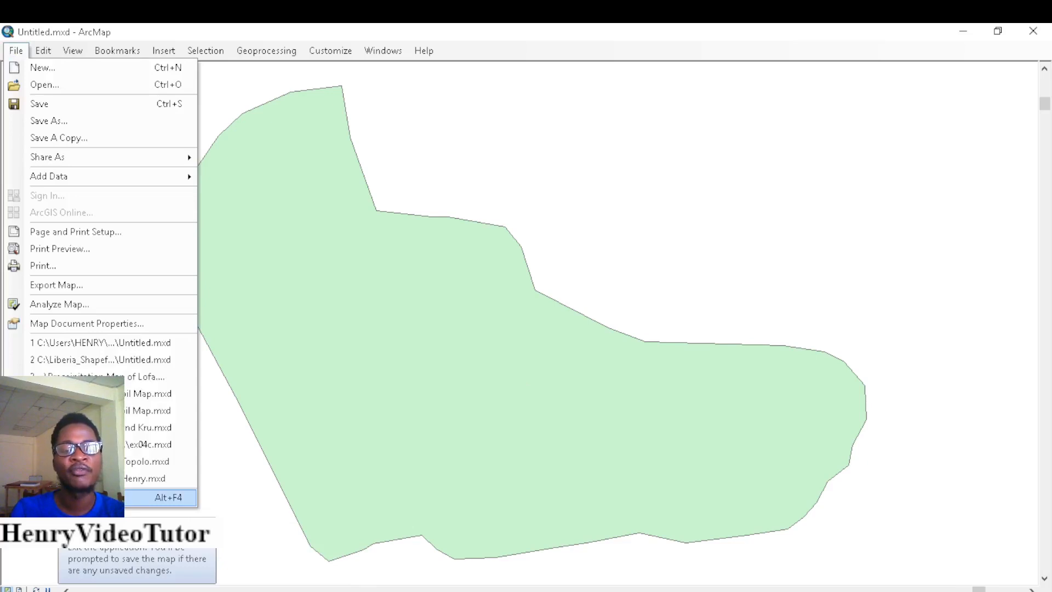
click(66, 497)
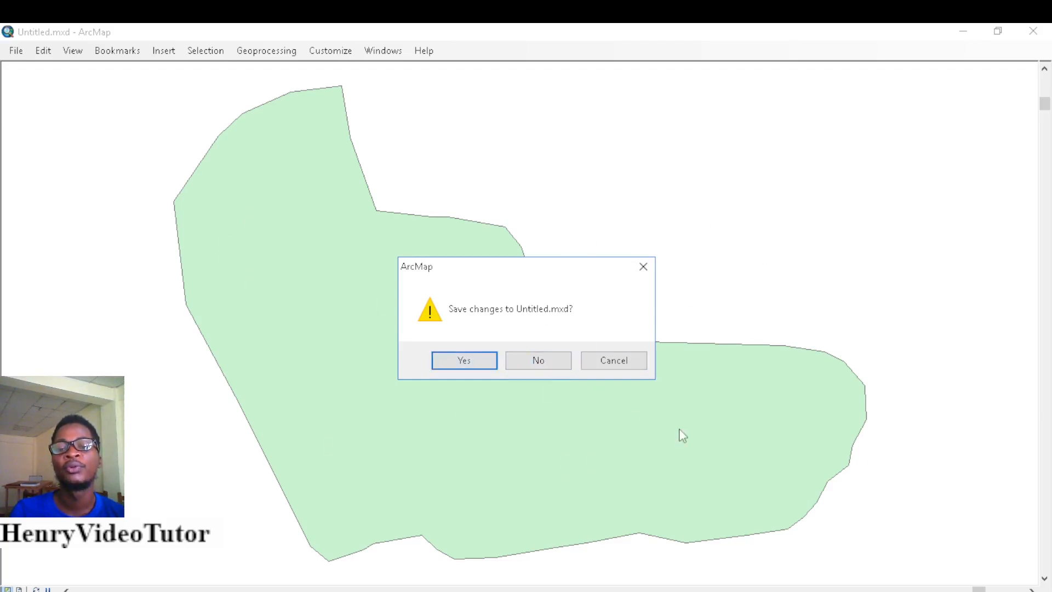
click(616, 362)
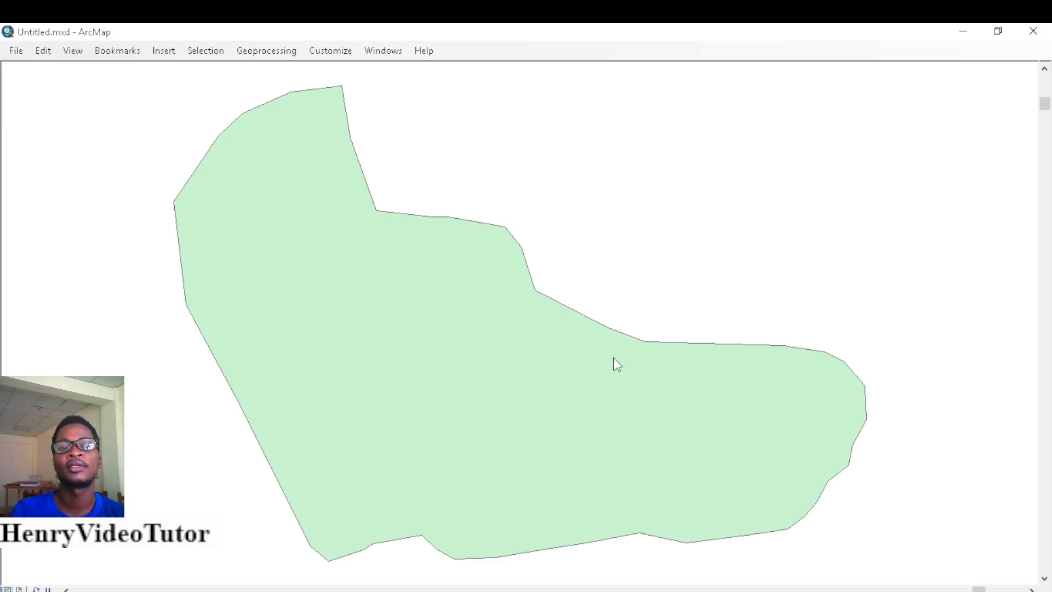
click(12, 51)
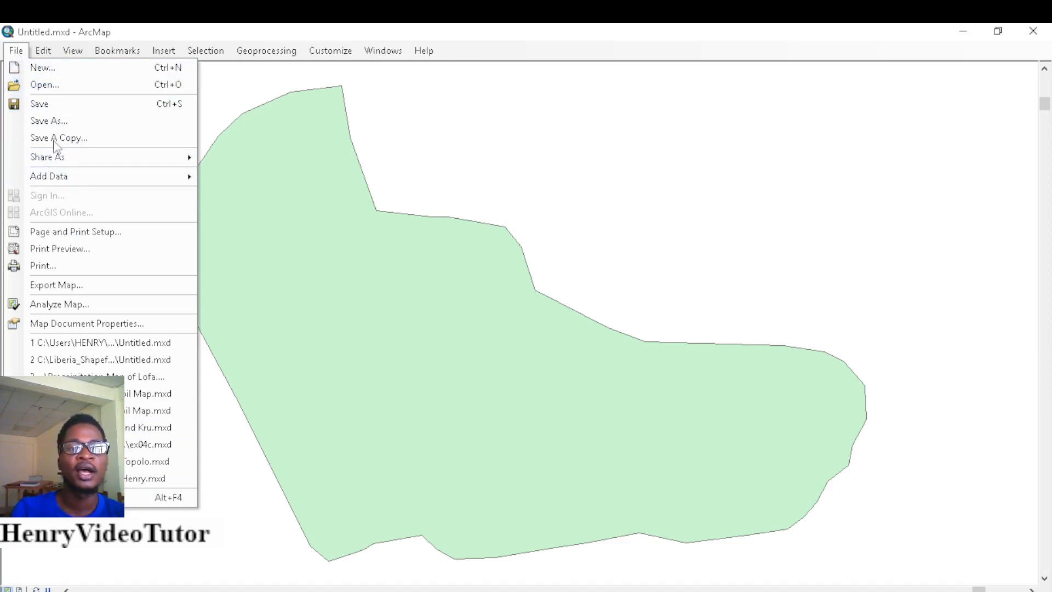
mouse_move(117, 51)
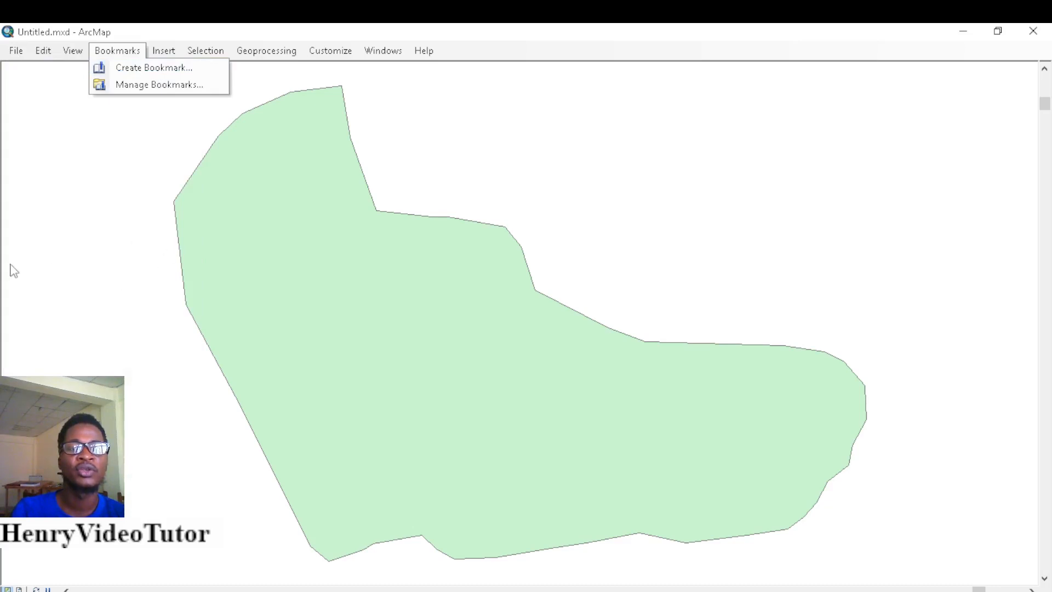
click(58, 261)
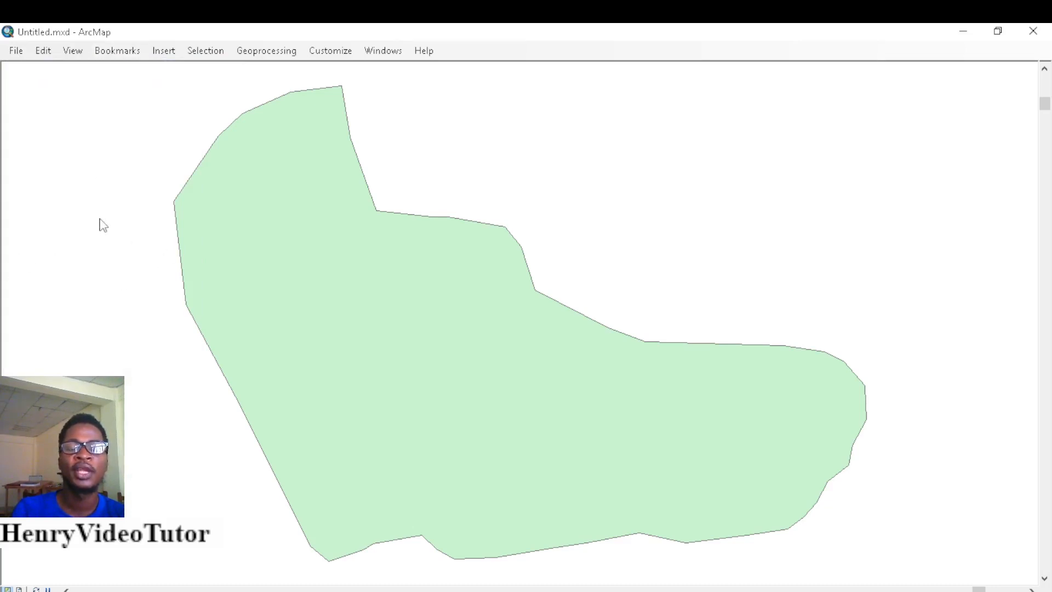
Undo the addition of the layer and redo it to bring the polygon back onto the map
click(41, 52)
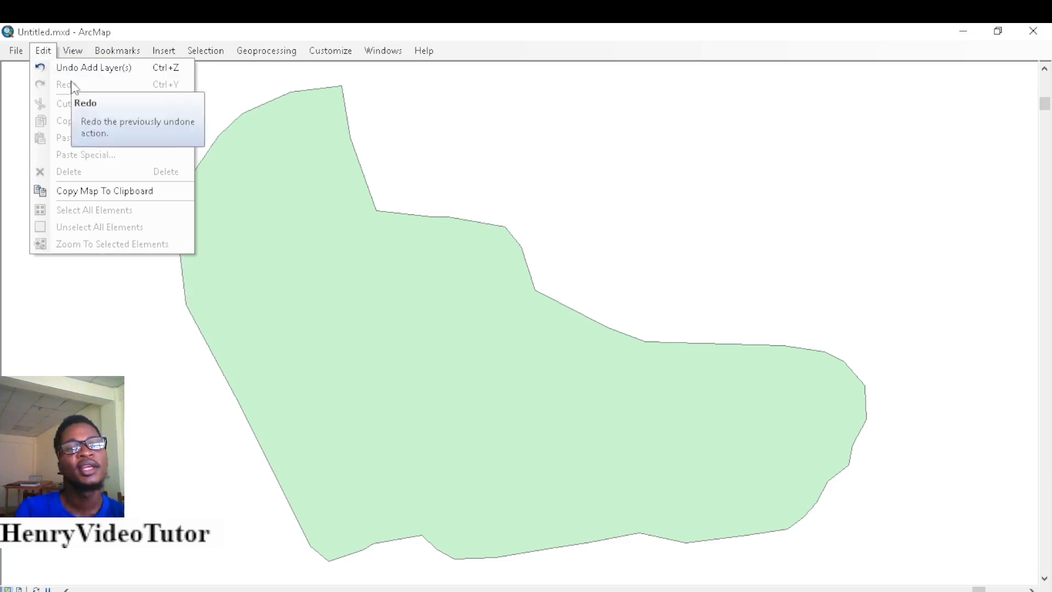
click(338, 262)
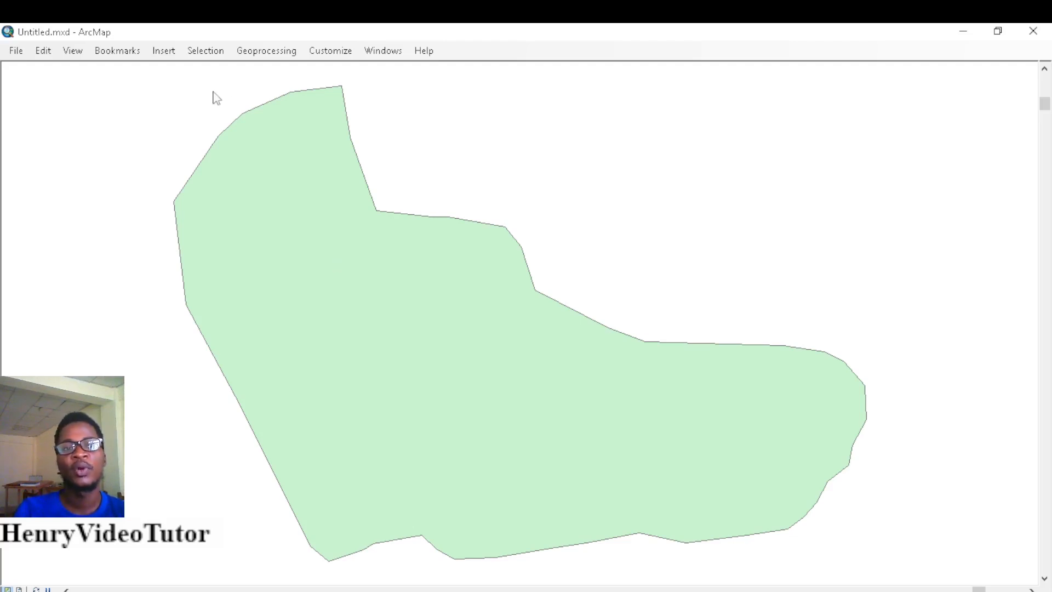
click(54, 52)
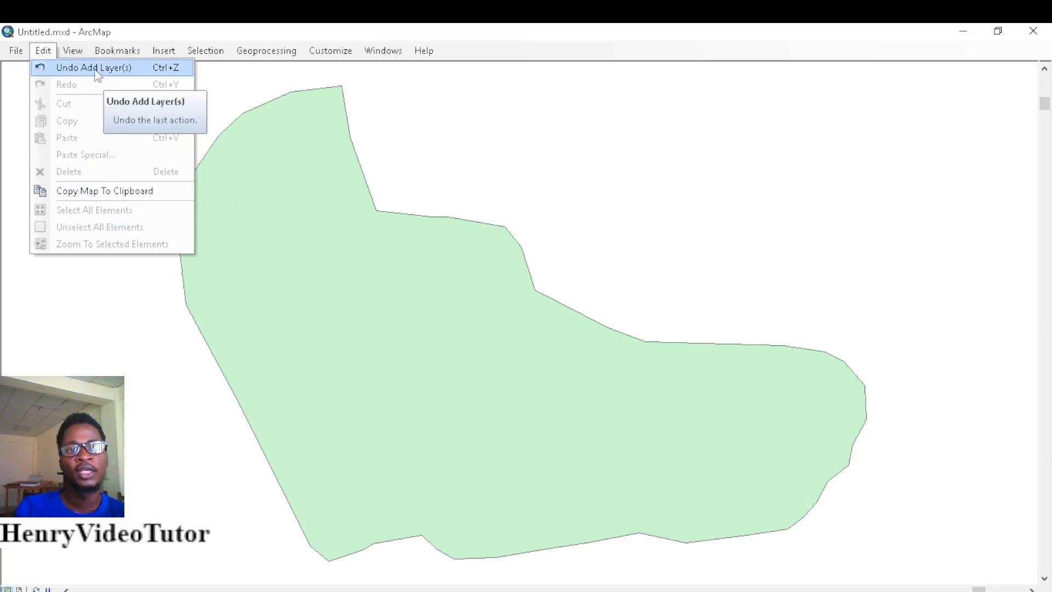
click(66, 75)
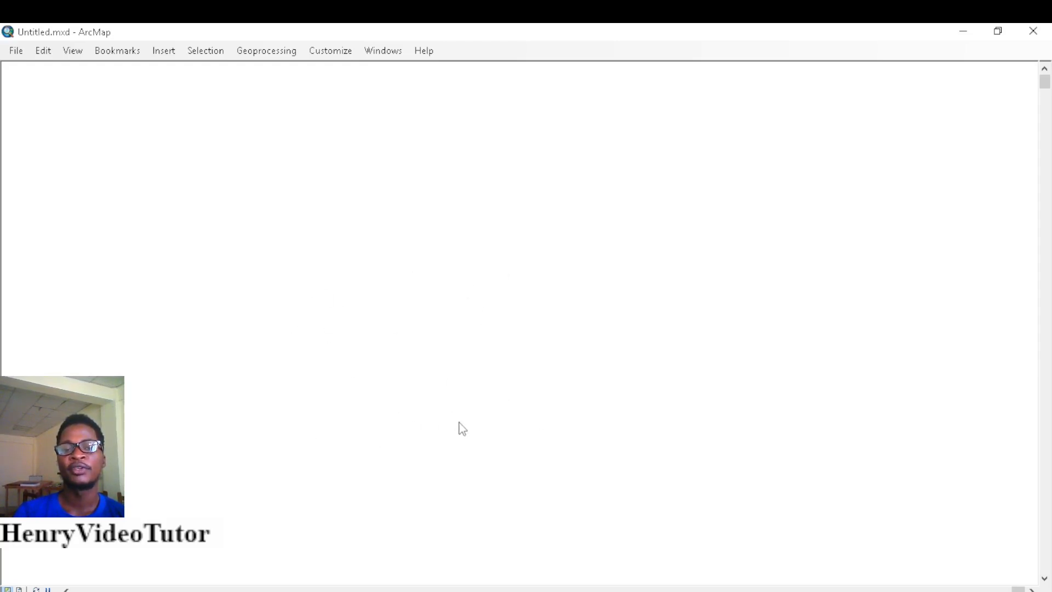
click(43, 51)
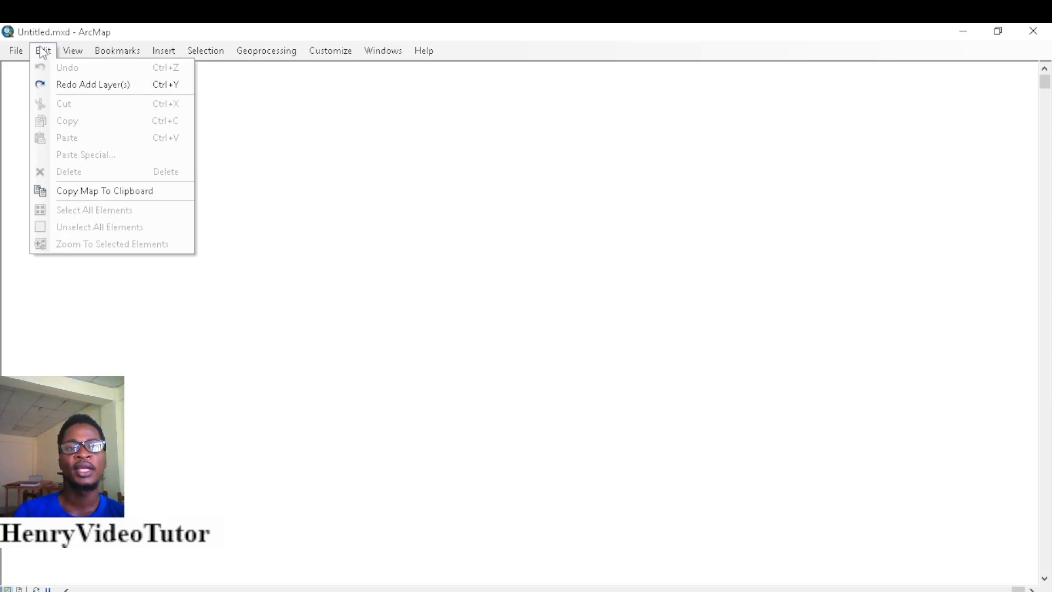
click(77, 83)
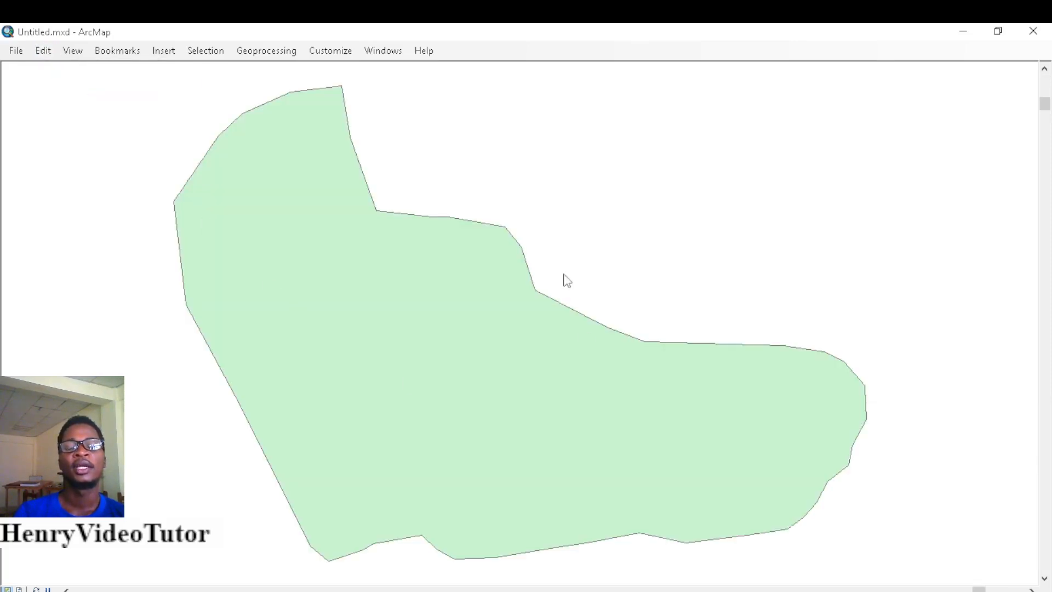
click(43, 51)
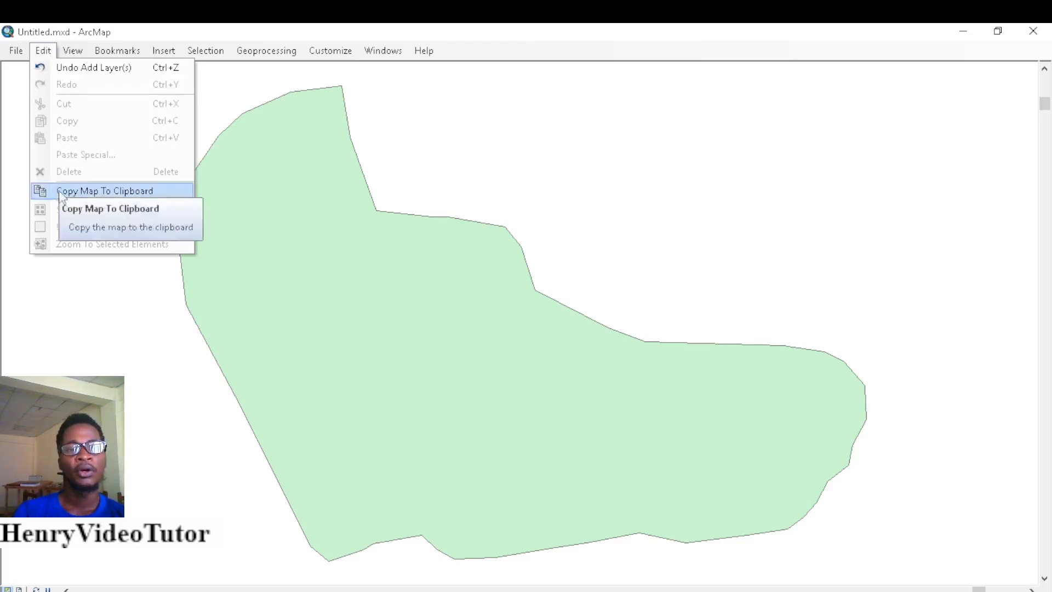
mouse_move(68, 49)
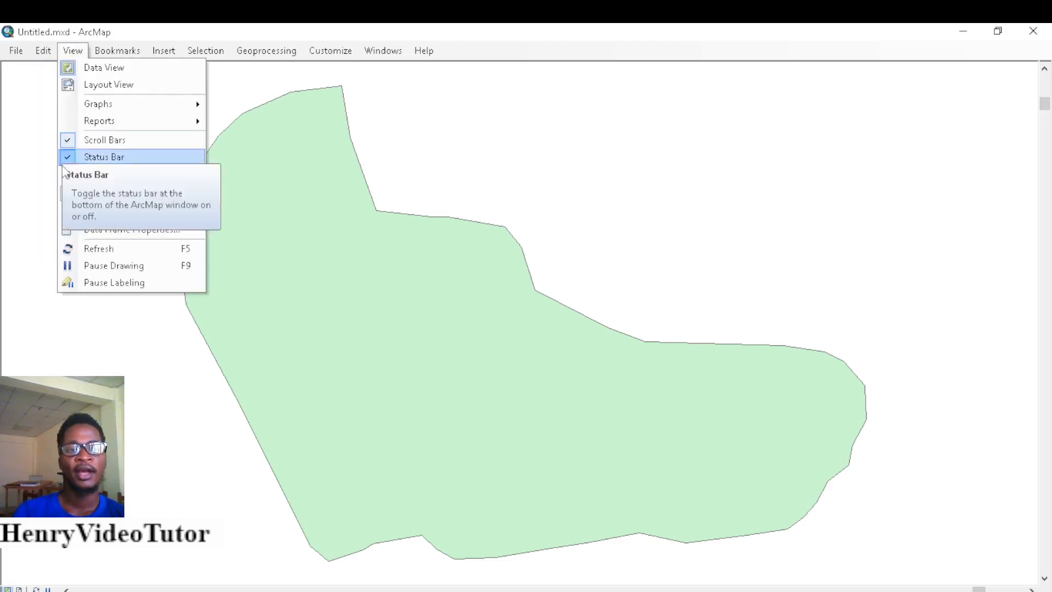
click(27, 94)
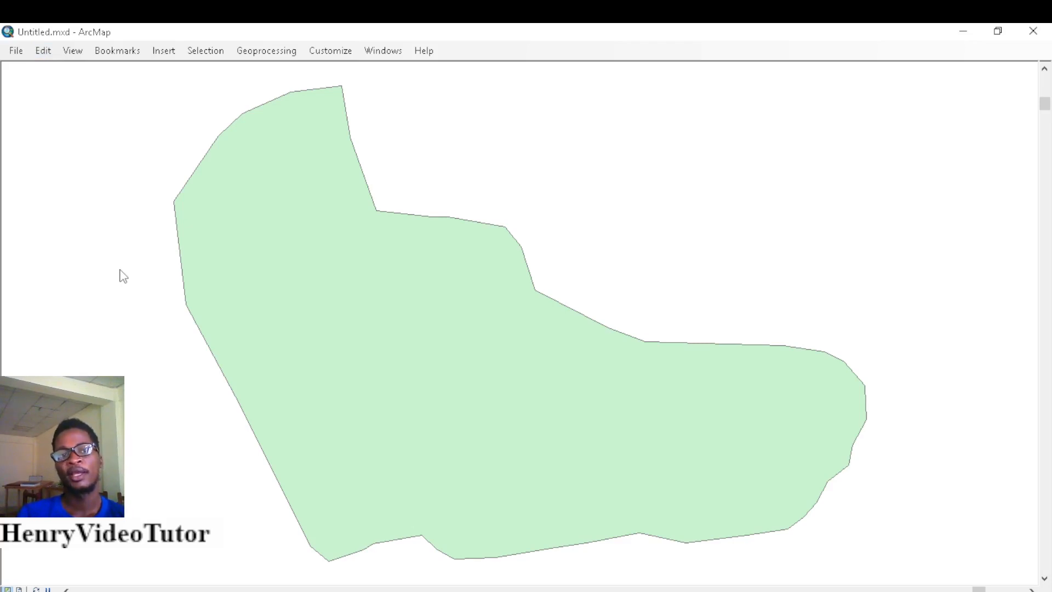
click(43, 51)
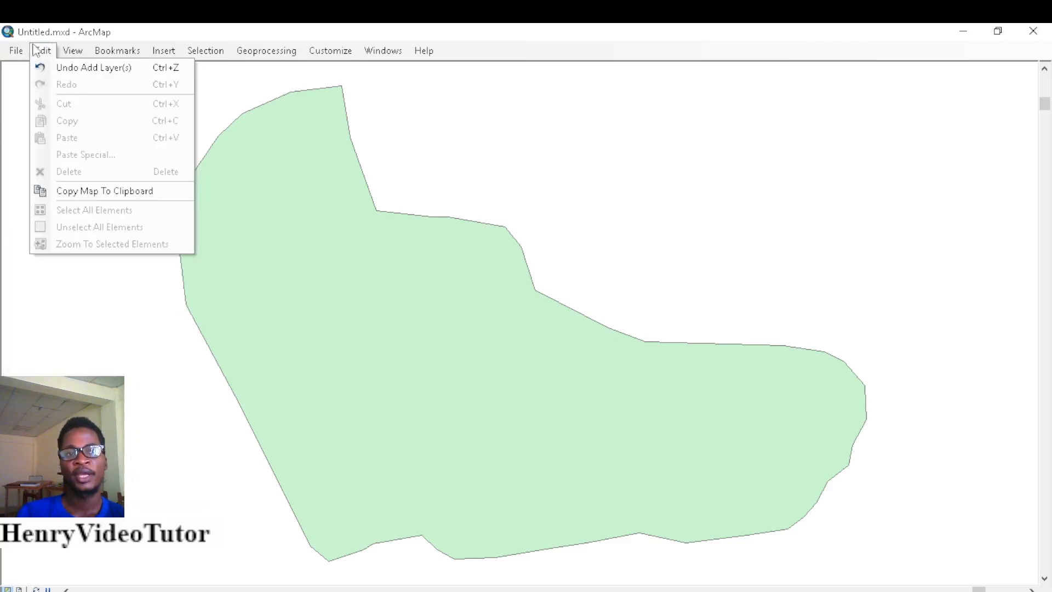
click(278, 246)
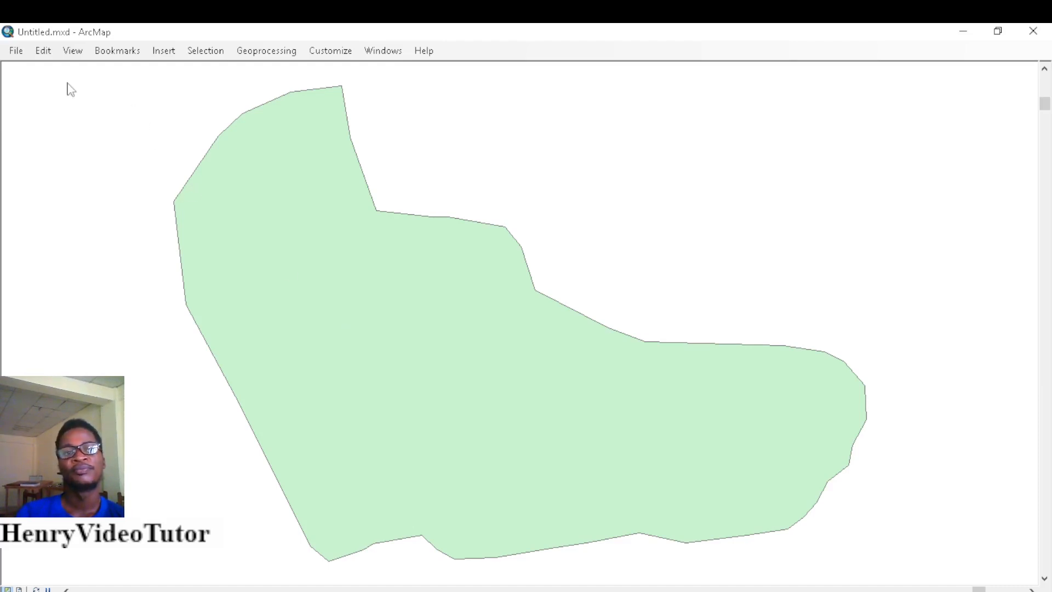
Show the map in data view, switch it to layout view, and return to data view
click(74, 51)
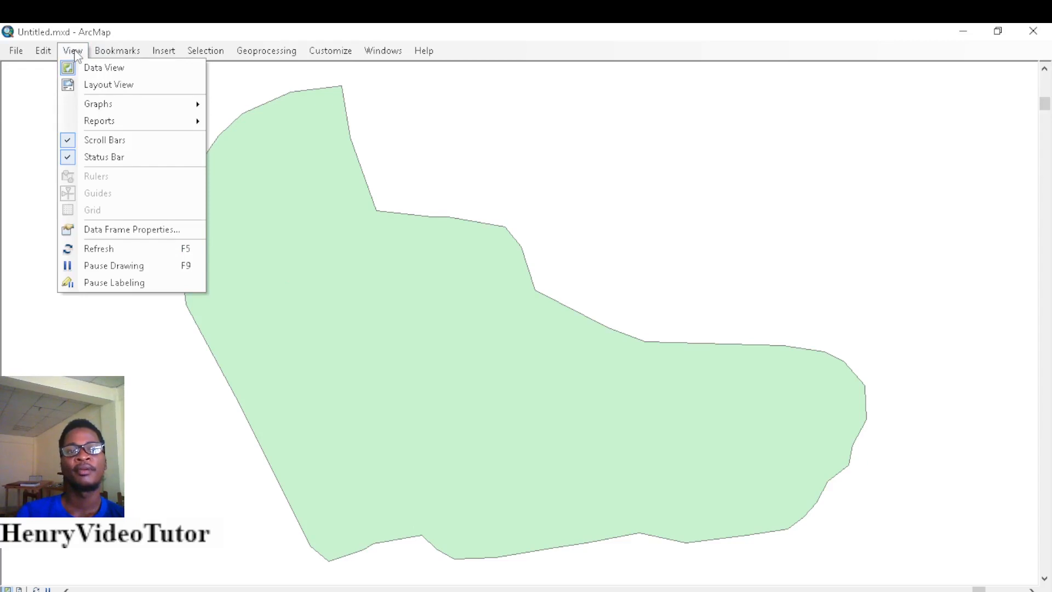
click(115, 71)
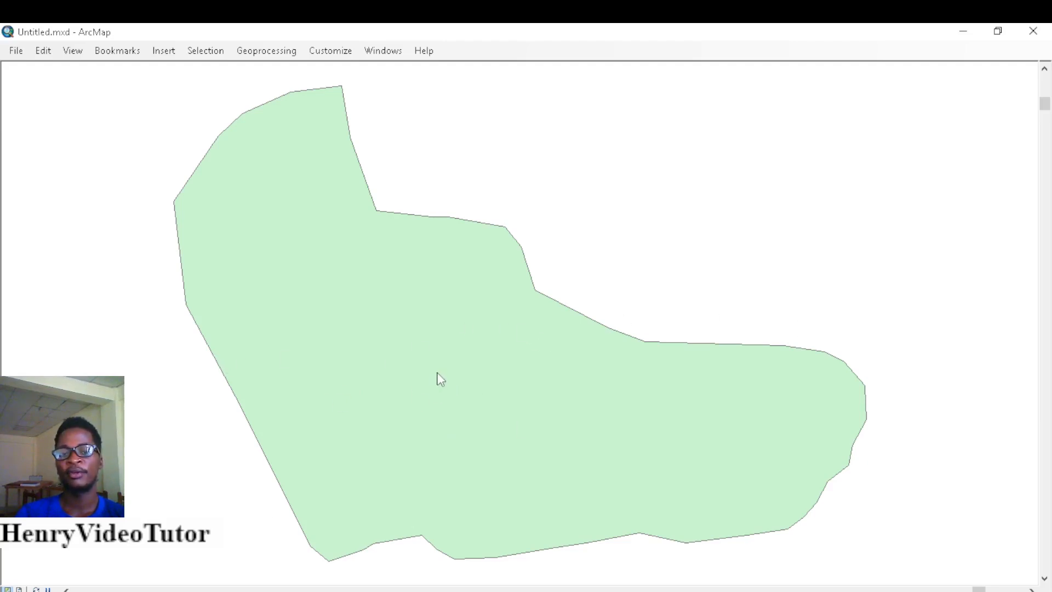
click(73, 51)
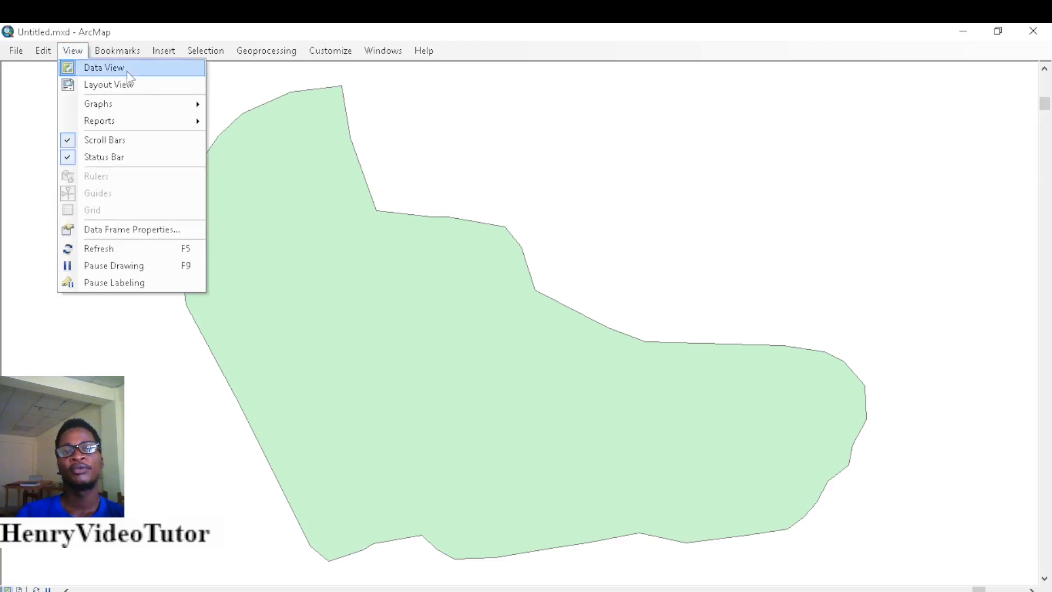
click(102, 86)
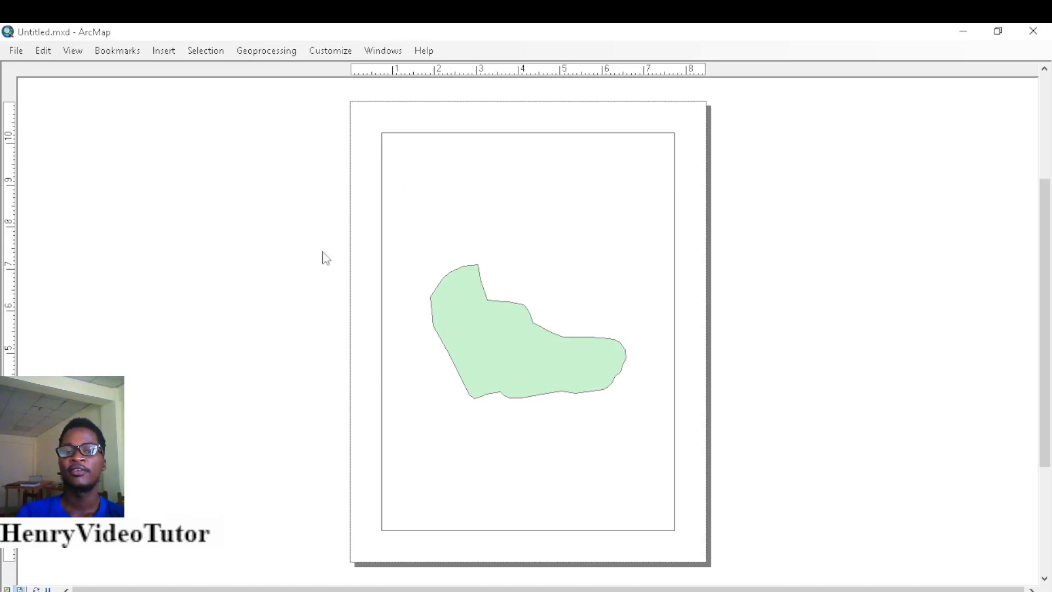
click(75, 52)
click(86, 69)
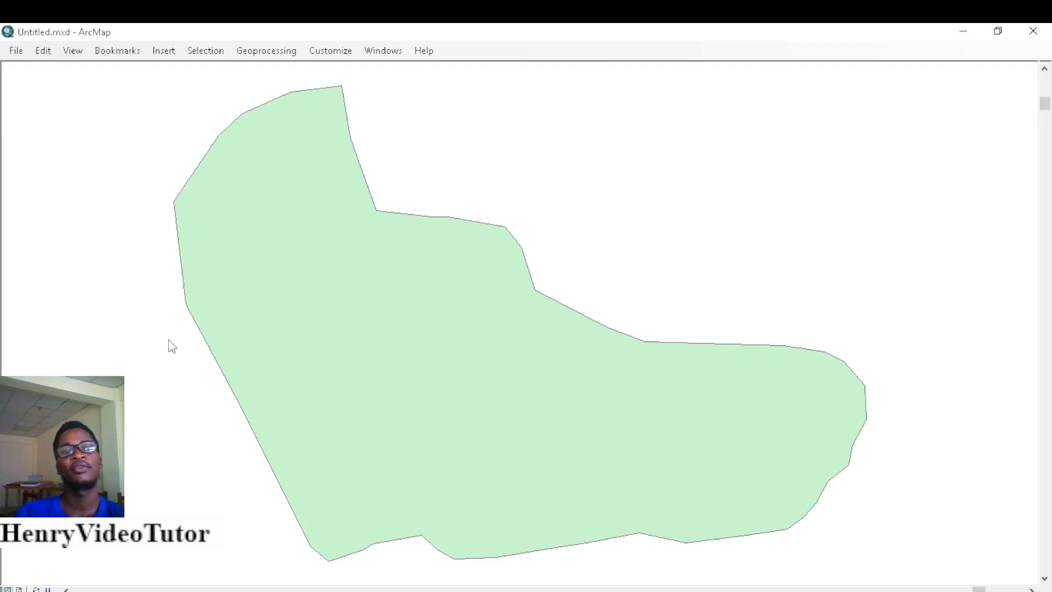
Check which map elements can be inserted in data view, and switch to layout view to compare the available ones
click(166, 52)
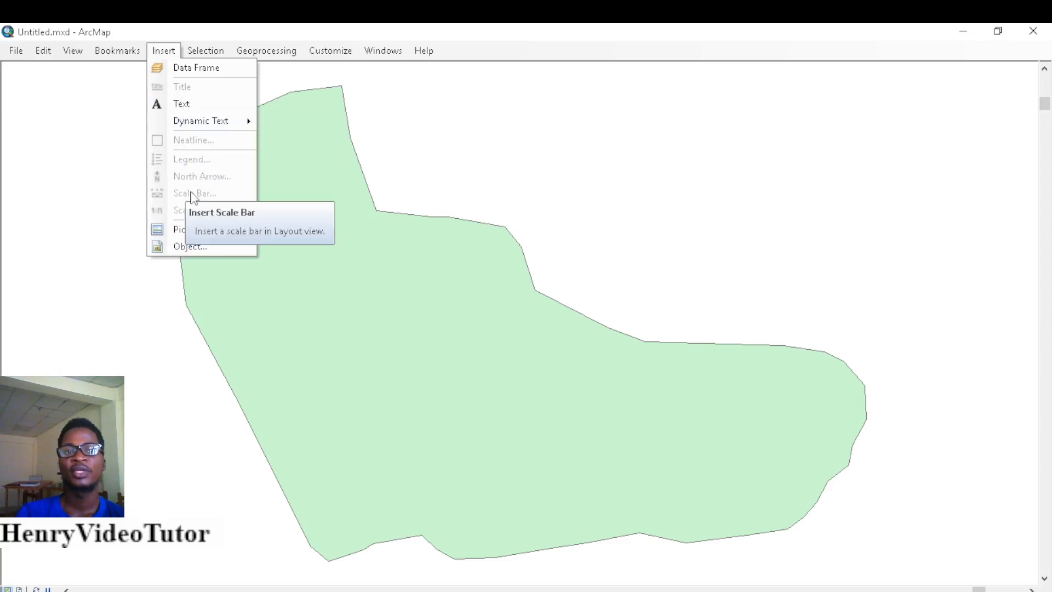
click(43, 51)
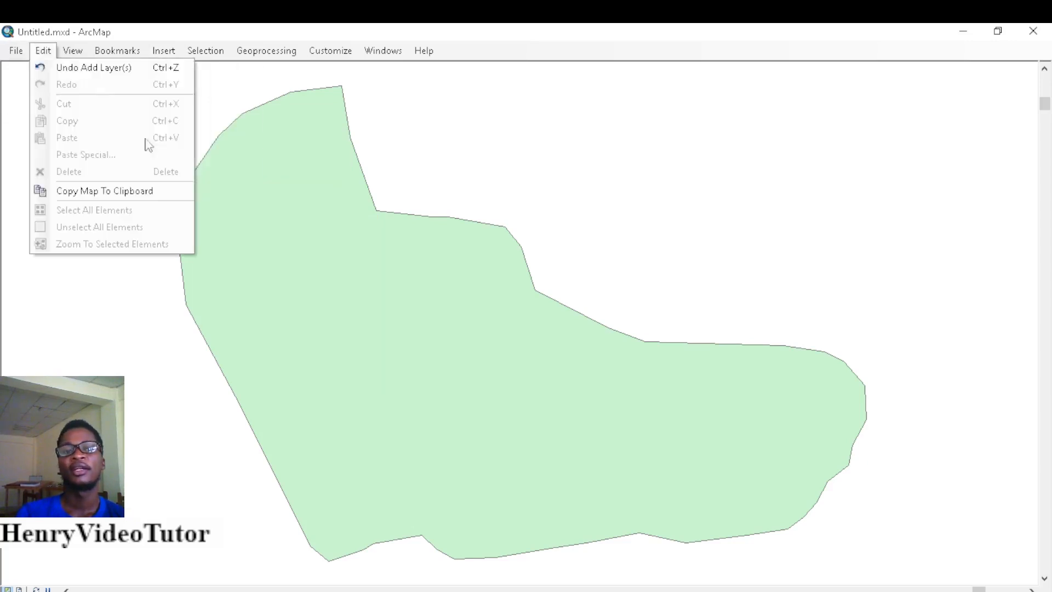
click(304, 210)
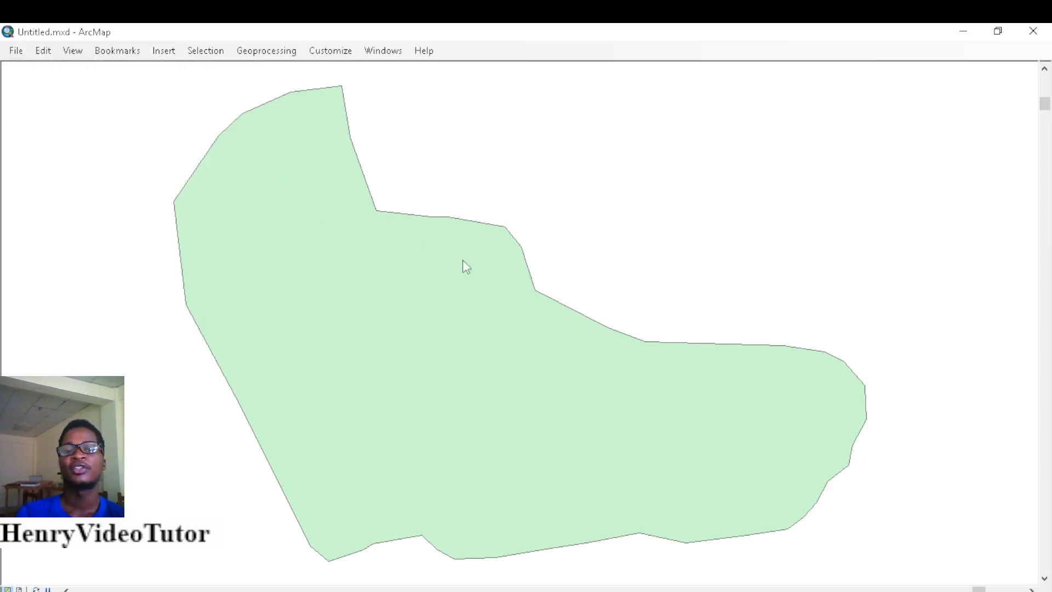
click(71, 55)
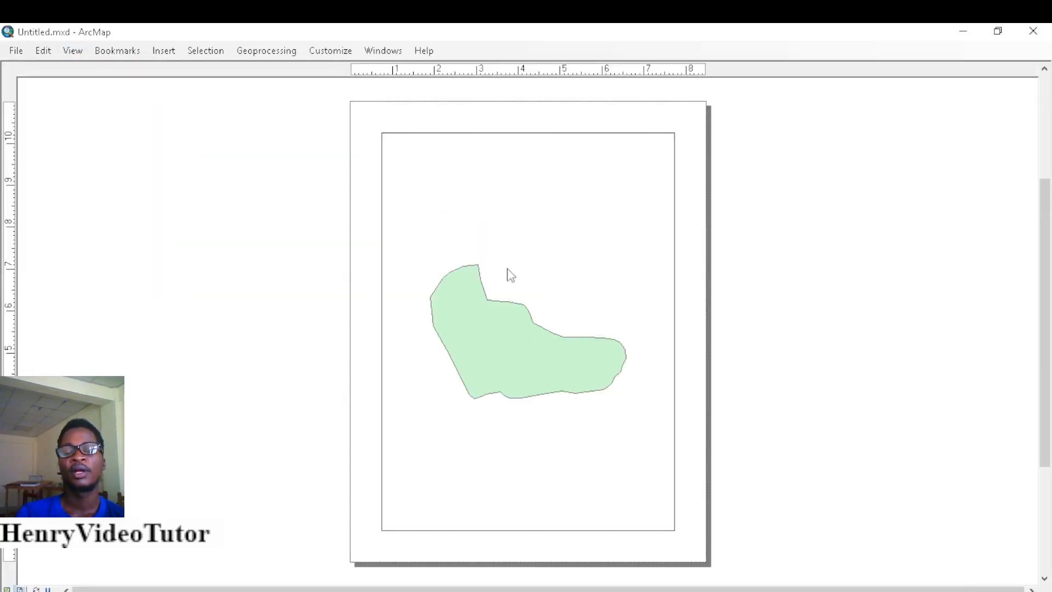
click(162, 51)
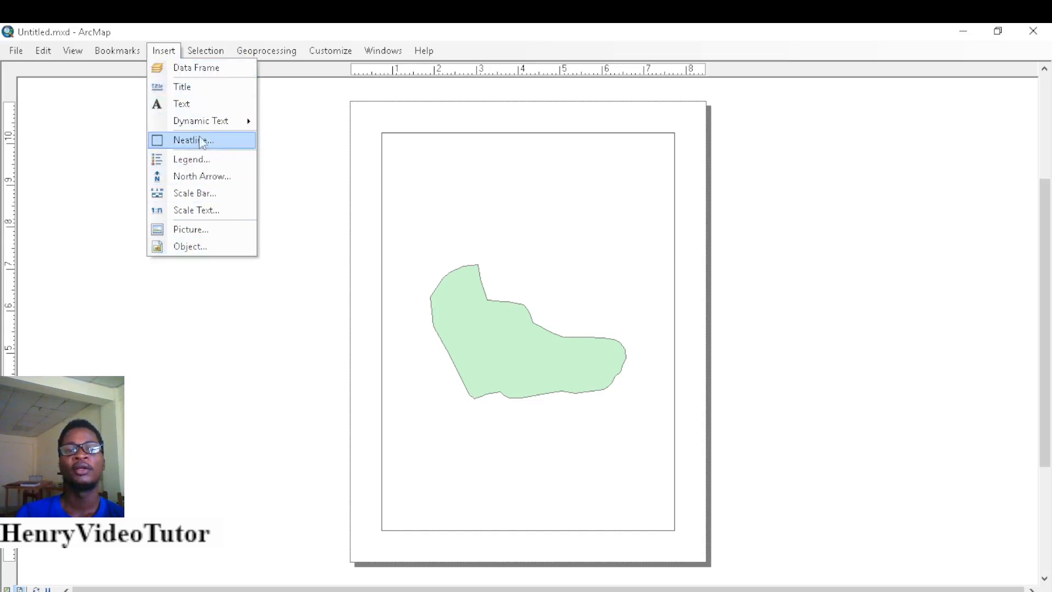
click(285, 291)
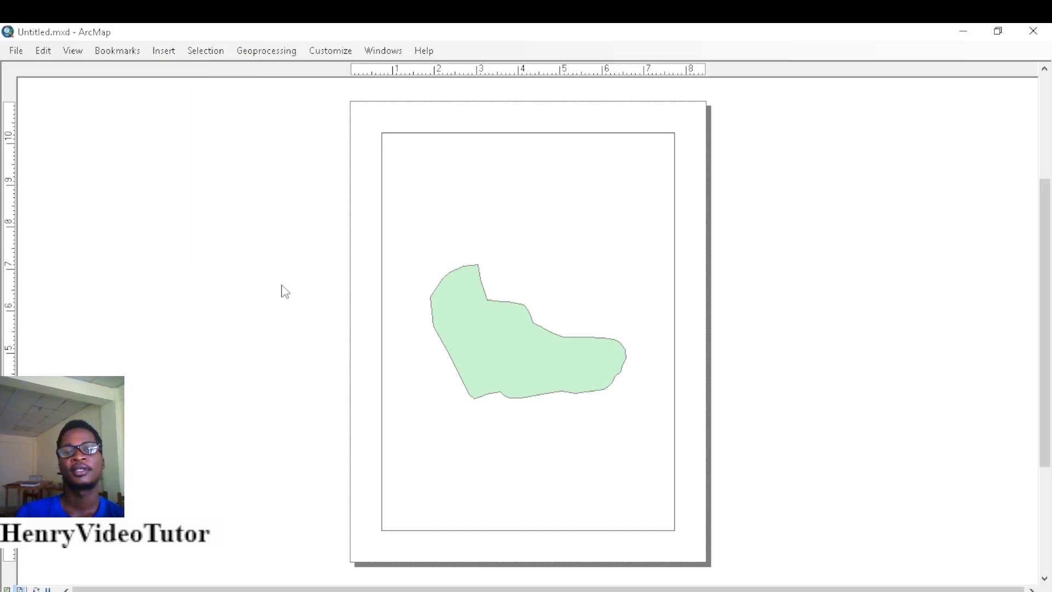
Open the Create Graph Wizard to look at its graph options, and cancel it
click(82, 53)
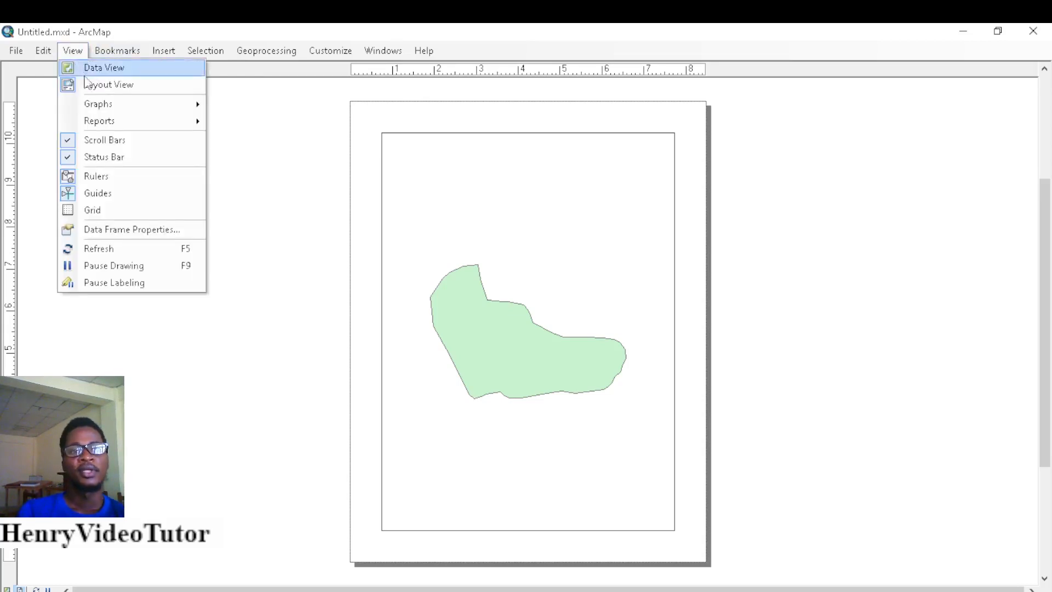
mouse_move(96, 104)
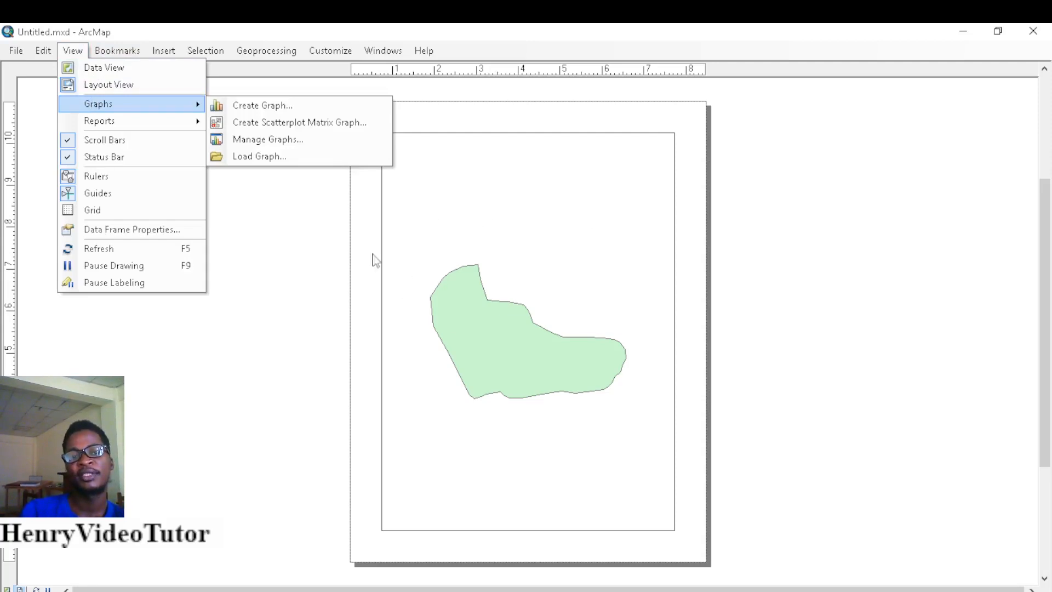
click(255, 106)
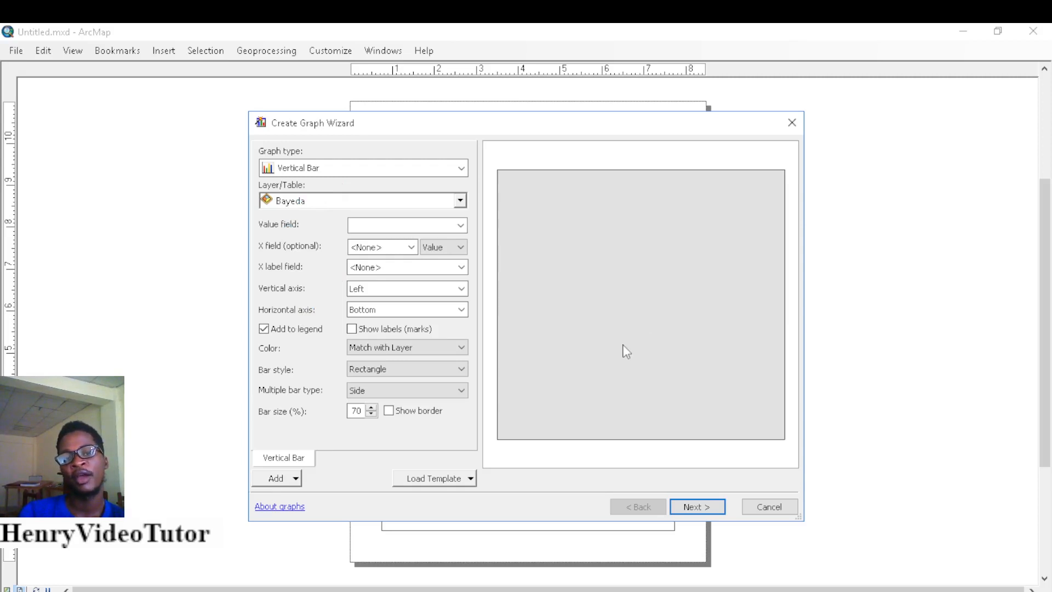
click(768, 507)
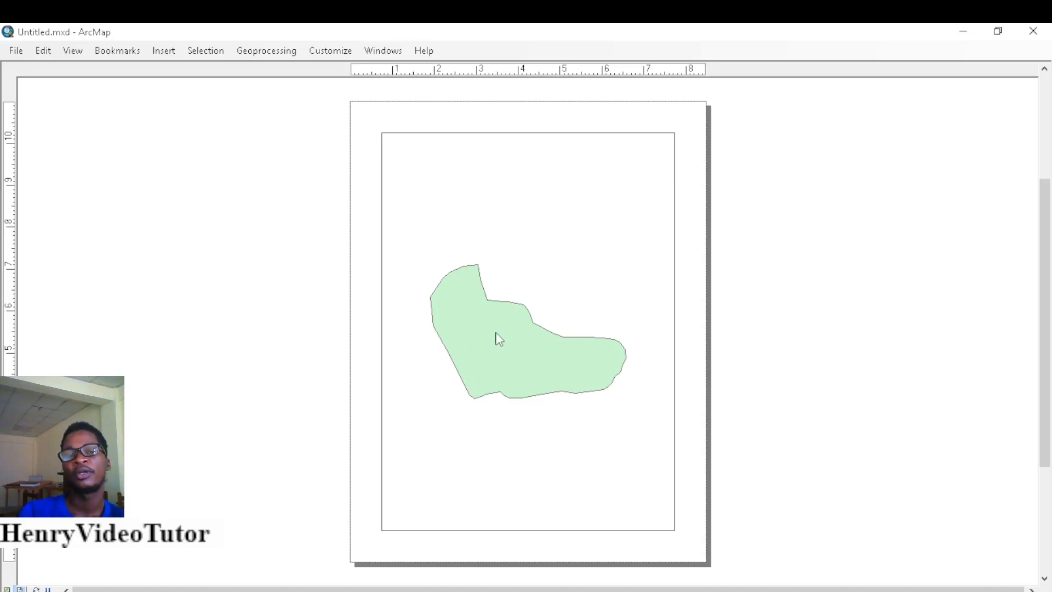
Start a new report on the LiteBook1.csv Events layer and include its X, Y and Name fields
click(74, 51)
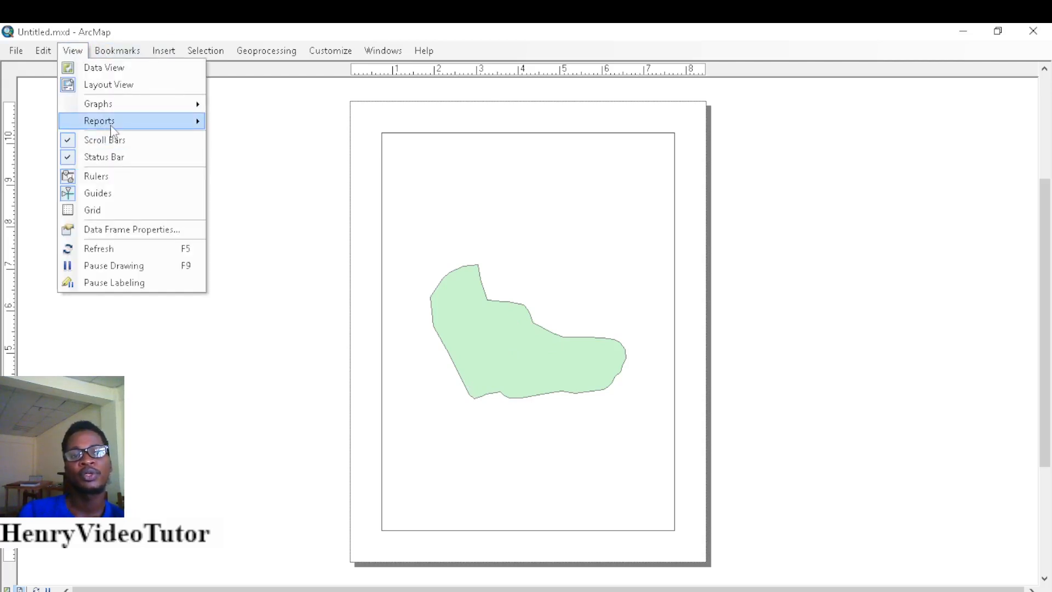
mouse_move(198, 125)
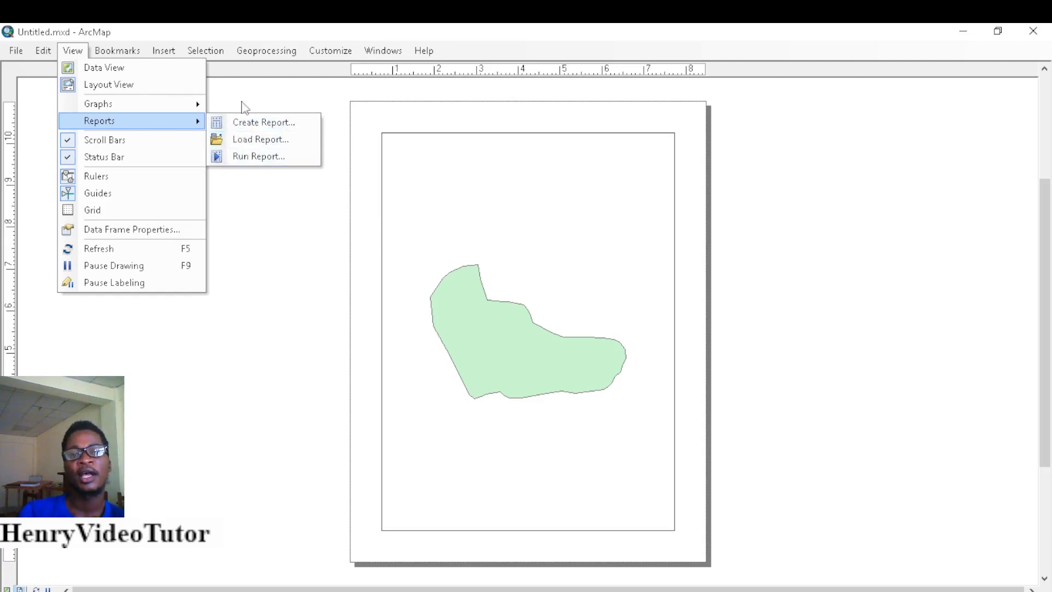
click(265, 127)
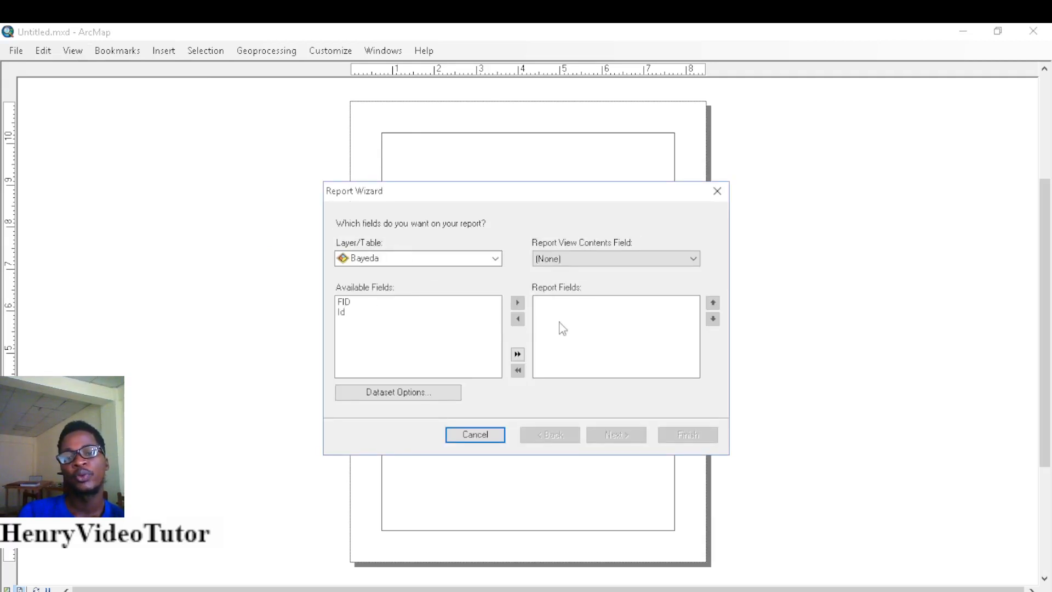
click(567, 259)
click(565, 258)
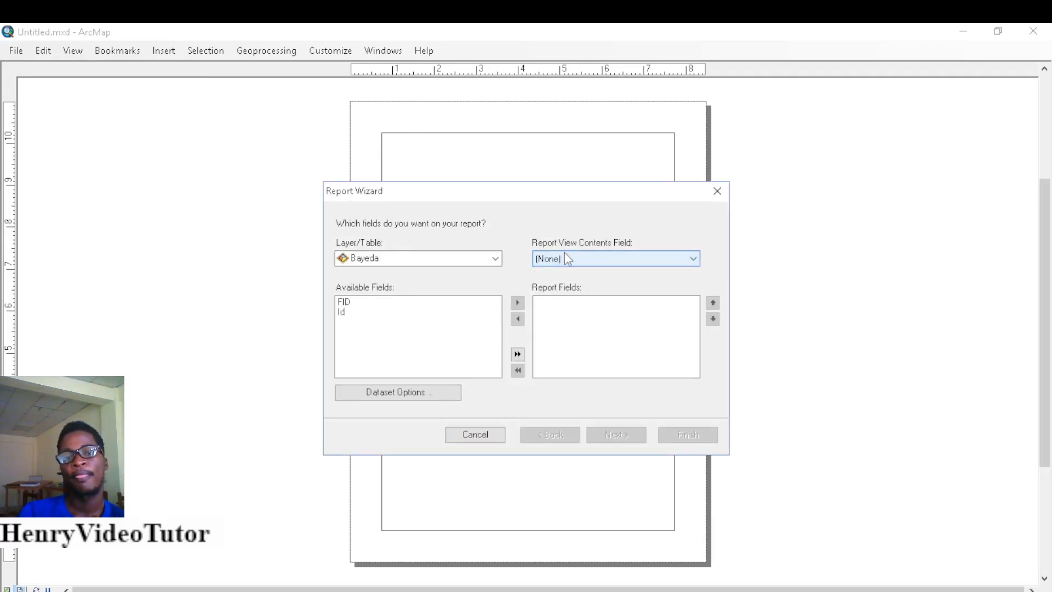
click(495, 258)
click(424, 274)
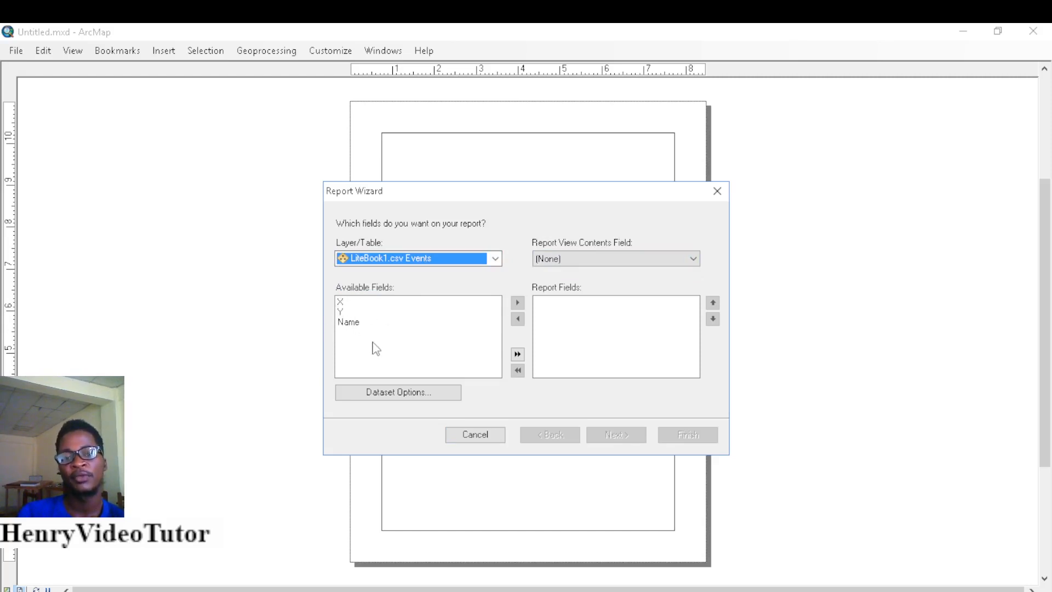
click(340, 302)
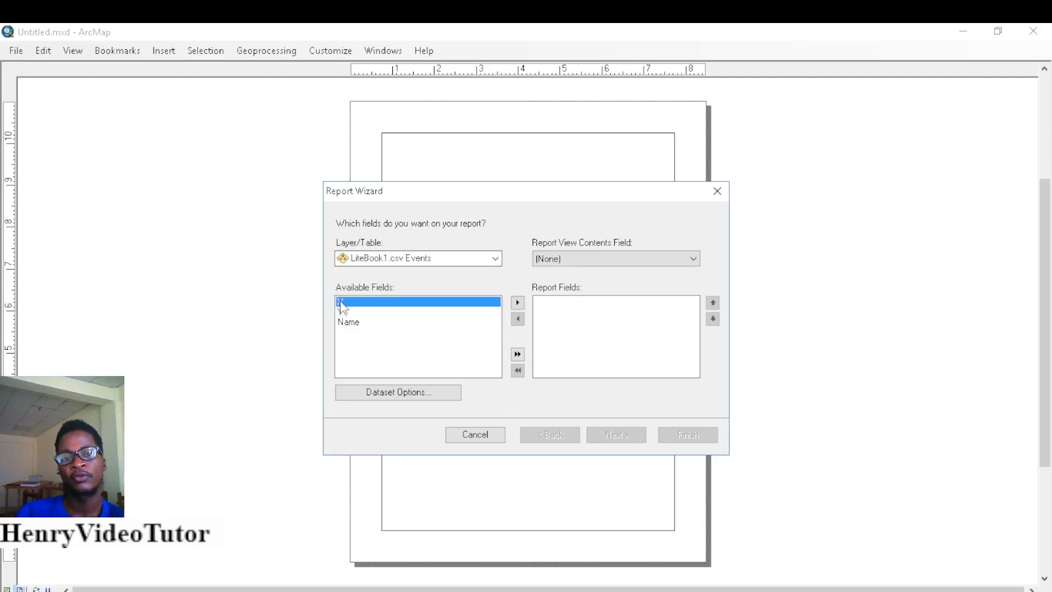
drag(342, 307, 351, 327)
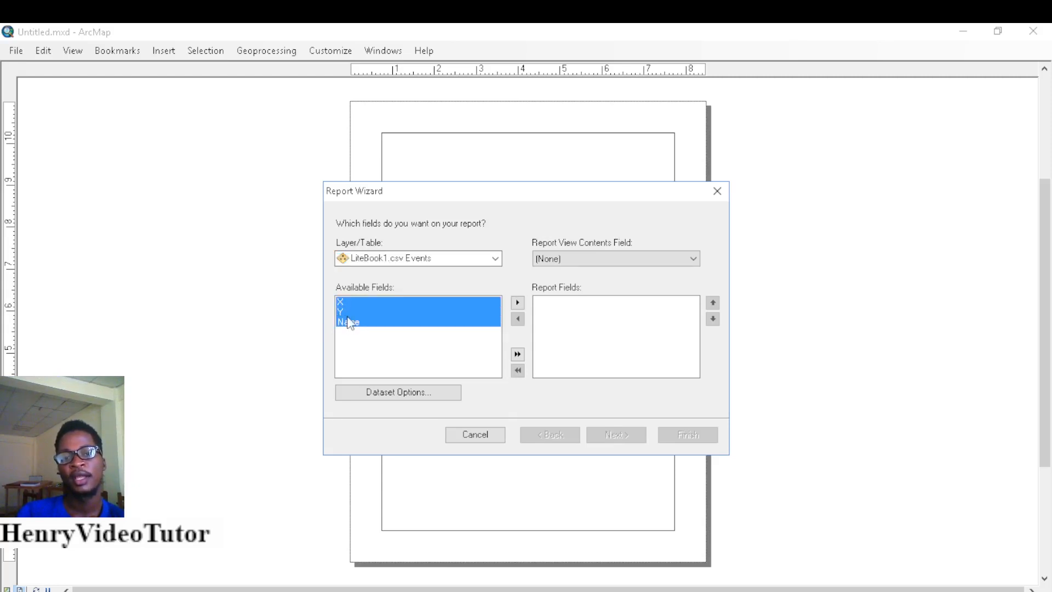
click(518, 302)
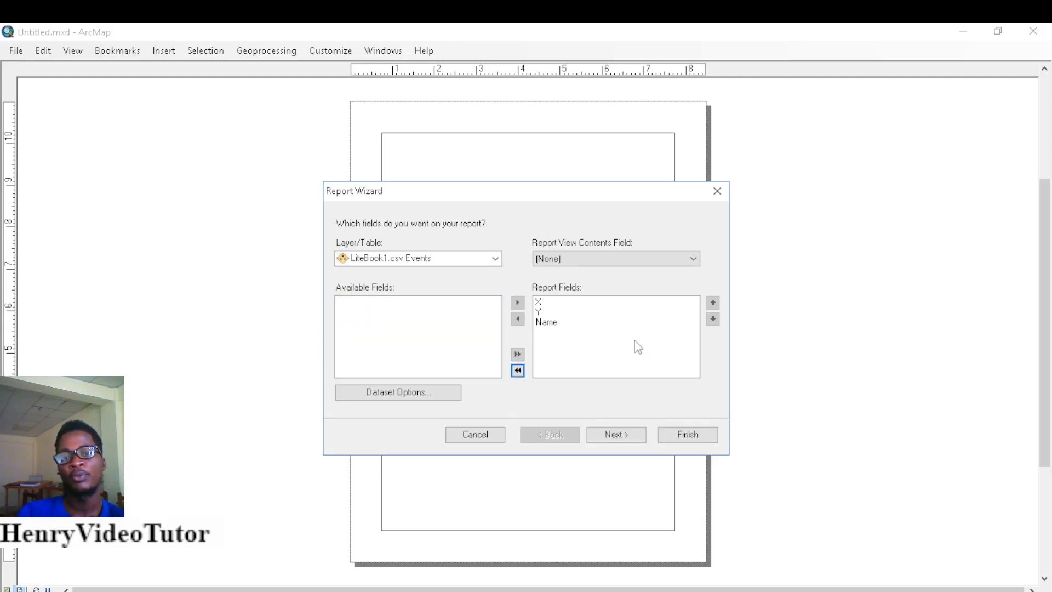
Finish the report without grouping or sorting, using the Stepped portrait layout, Havelock style, title LiteBook1.csv Events and the preview option
click(615, 434)
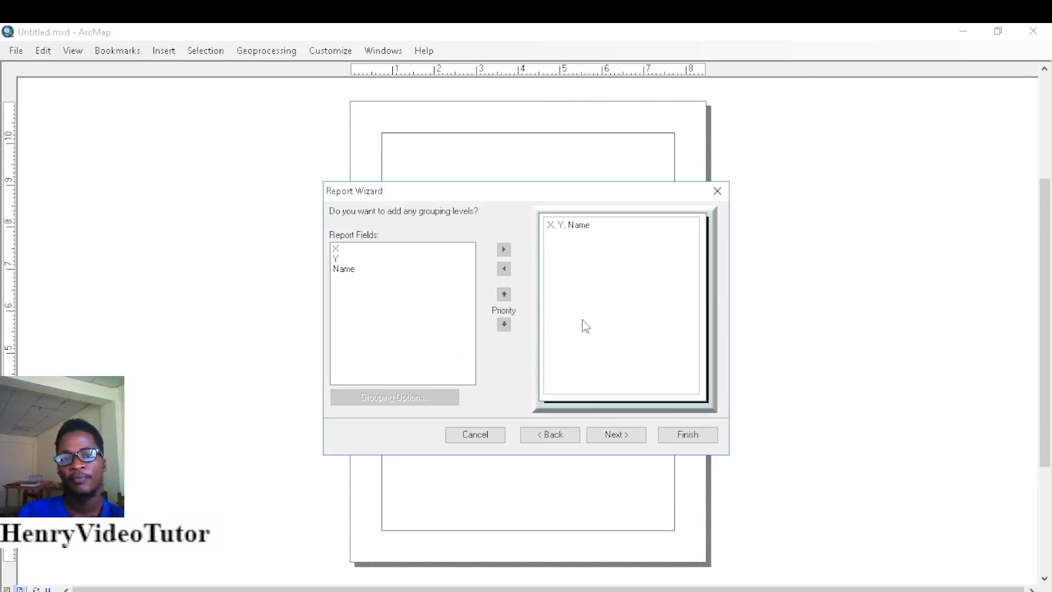
click(617, 435)
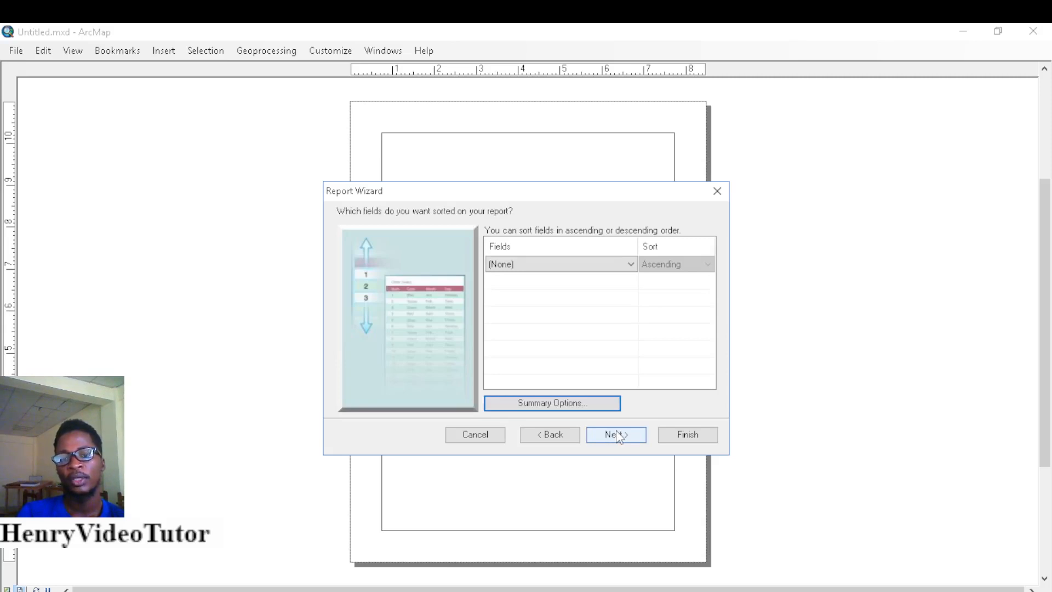
click(617, 435)
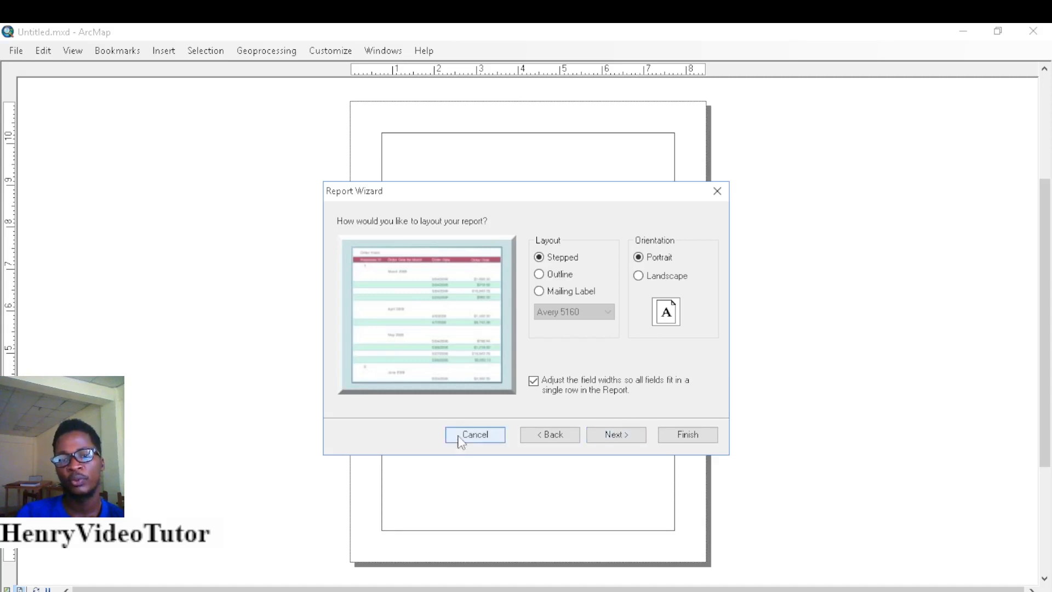
click(606, 442)
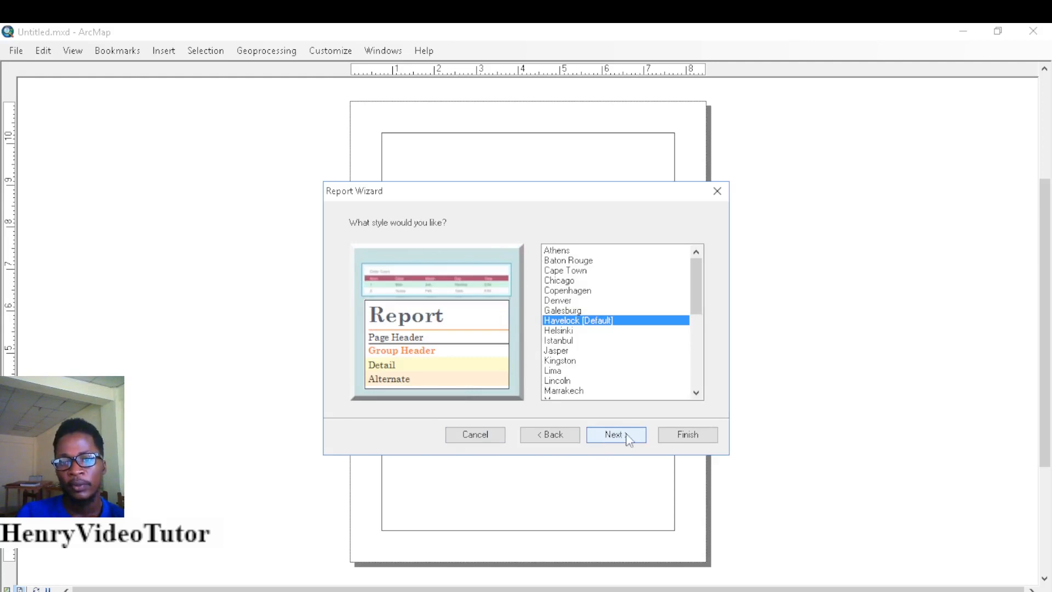
click(623, 438)
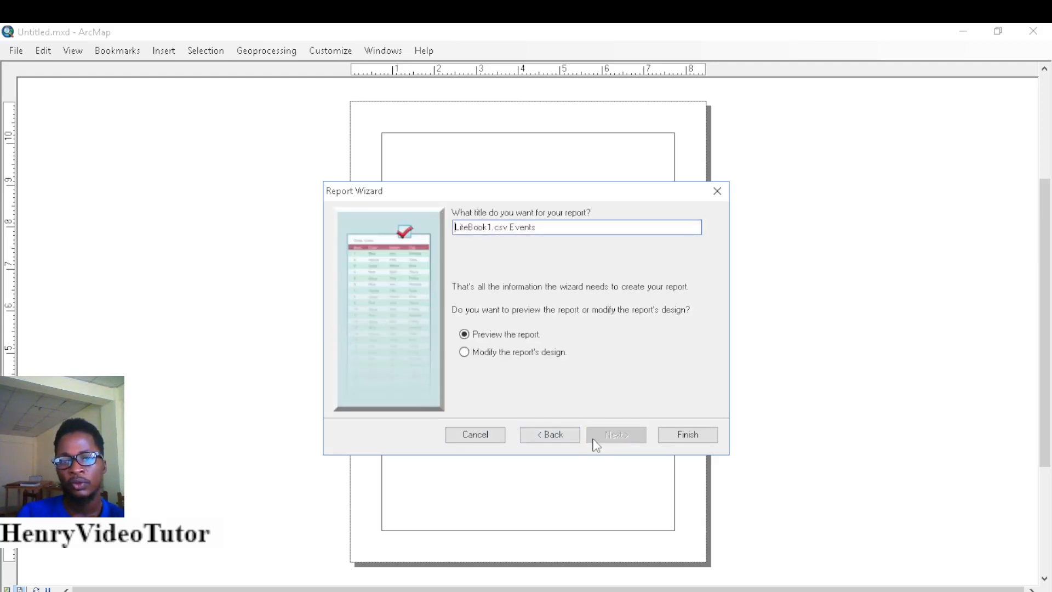
click(688, 436)
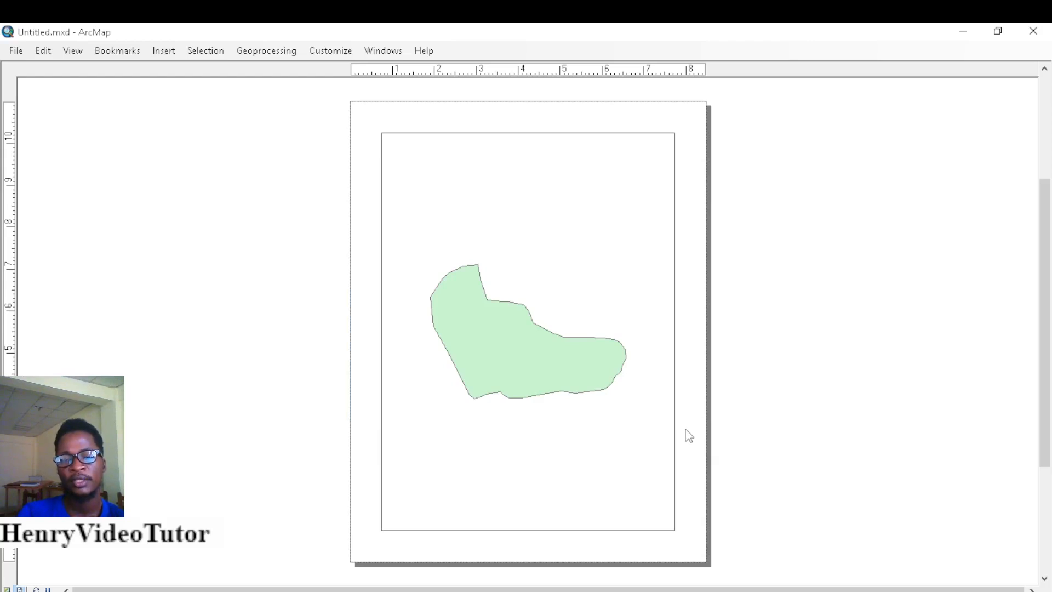
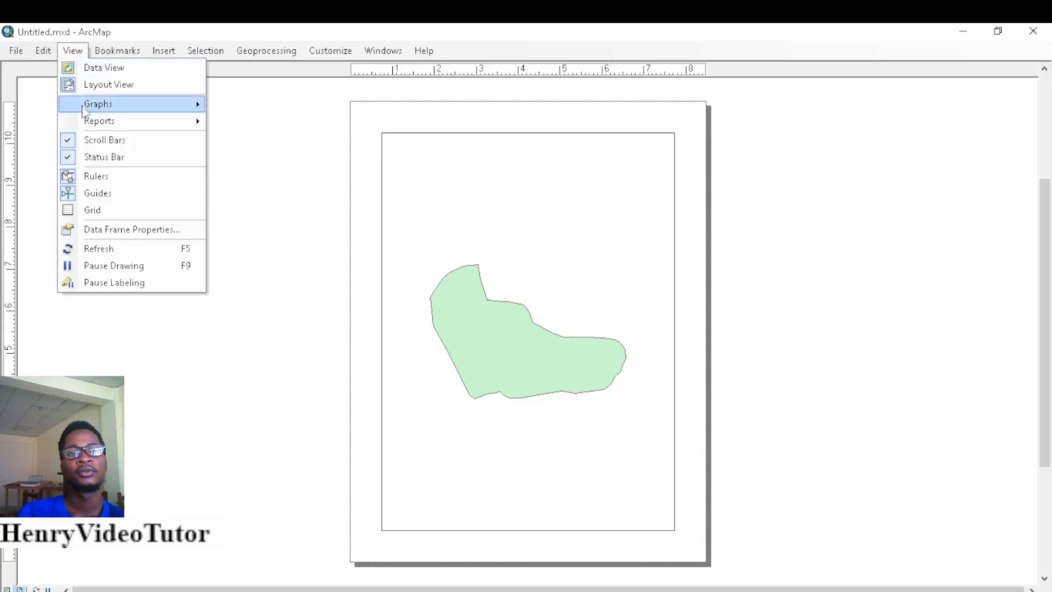
Hide the status bar and show it again
mouse_move(78, 133)
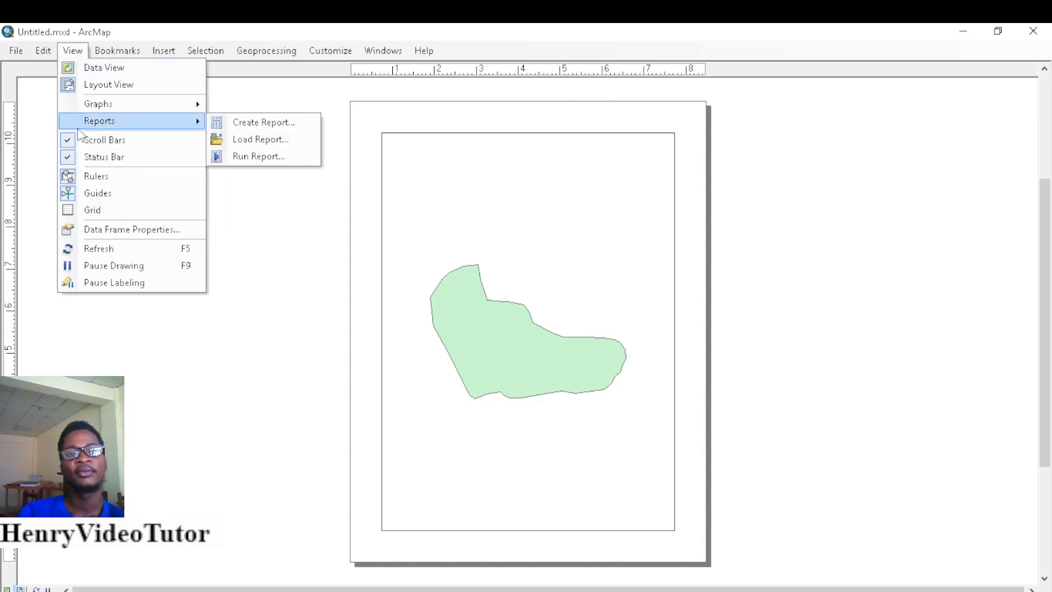
click(73, 157)
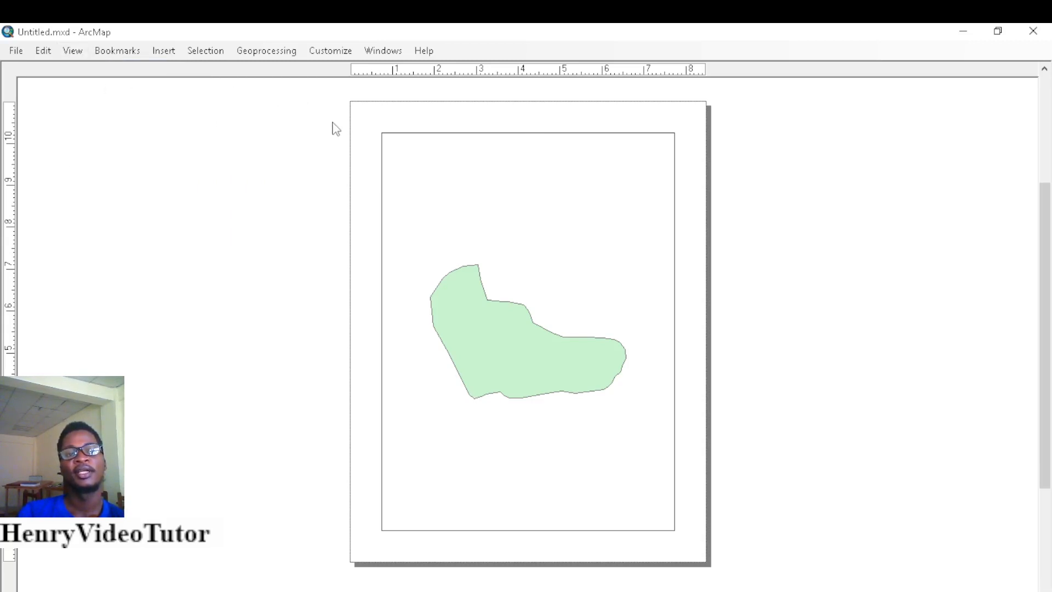
click(74, 50)
mouse_move(104, 51)
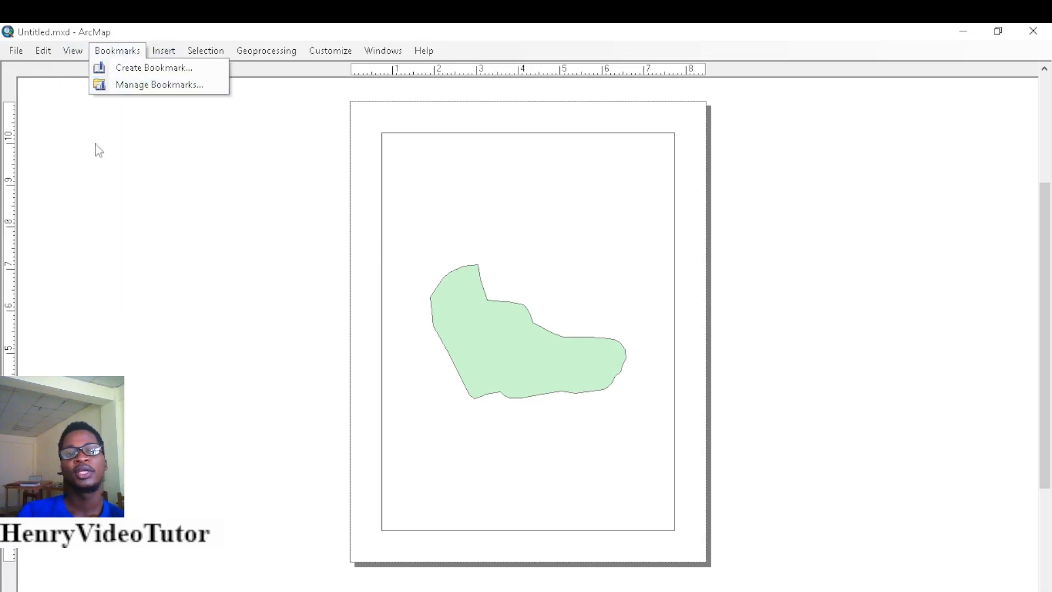
mouse_move(71, 50)
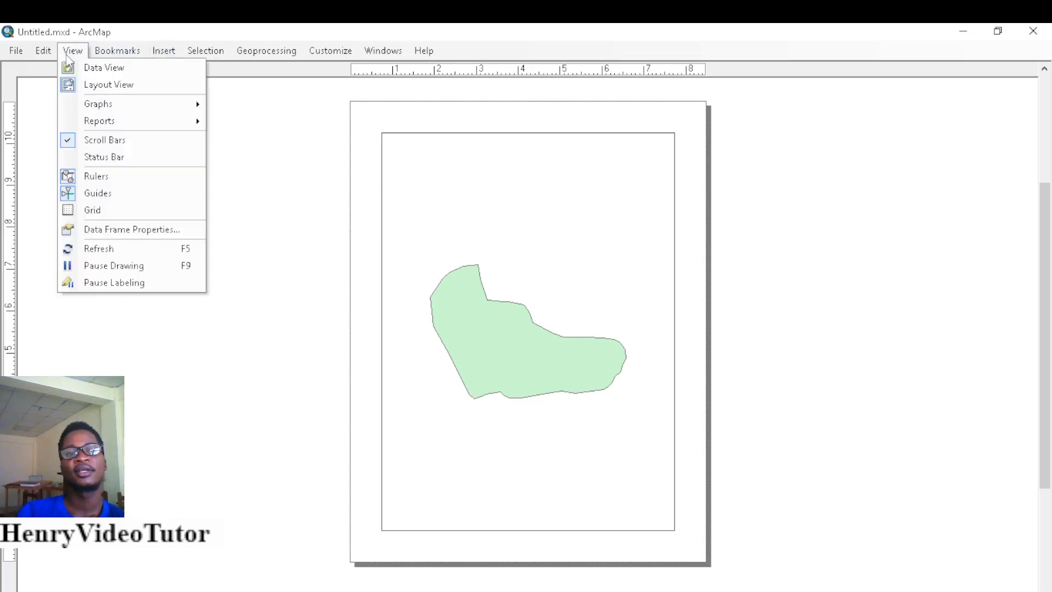
click(70, 153)
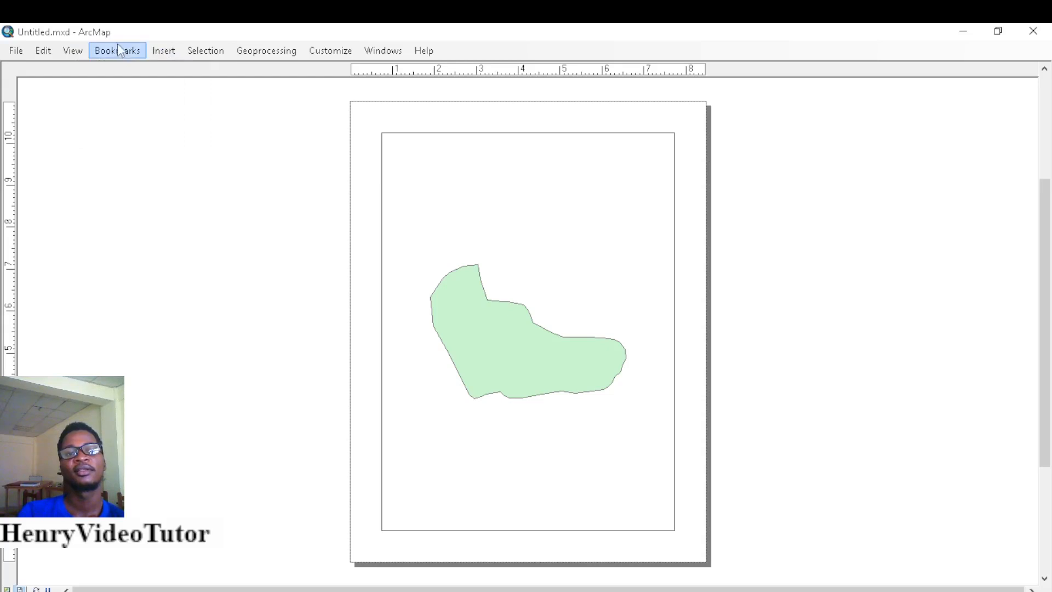
Turn the layout rulers off and on again, and finally leave them hidden
click(73, 50)
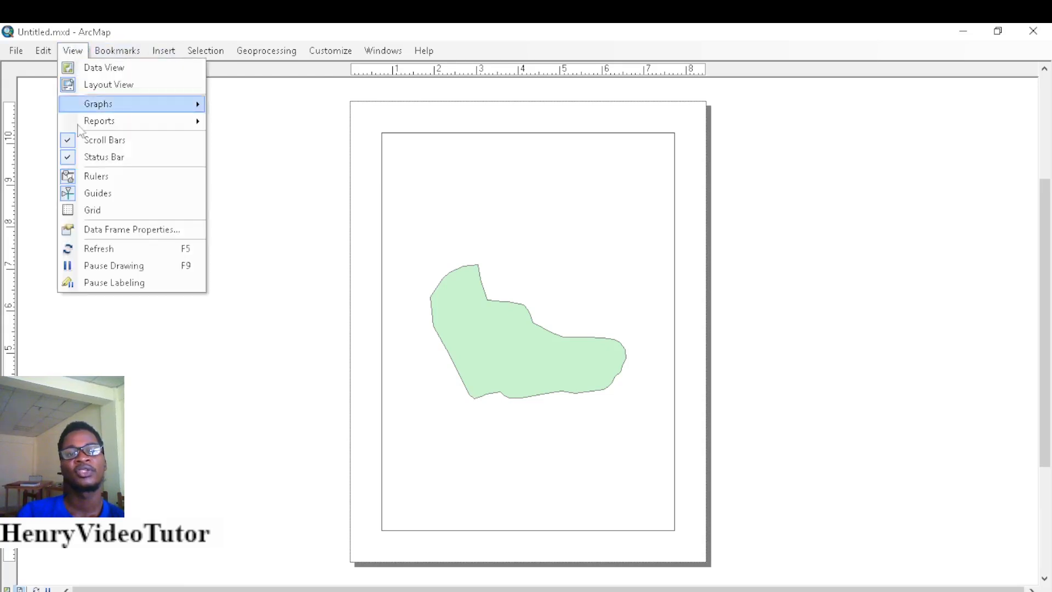
click(92, 176)
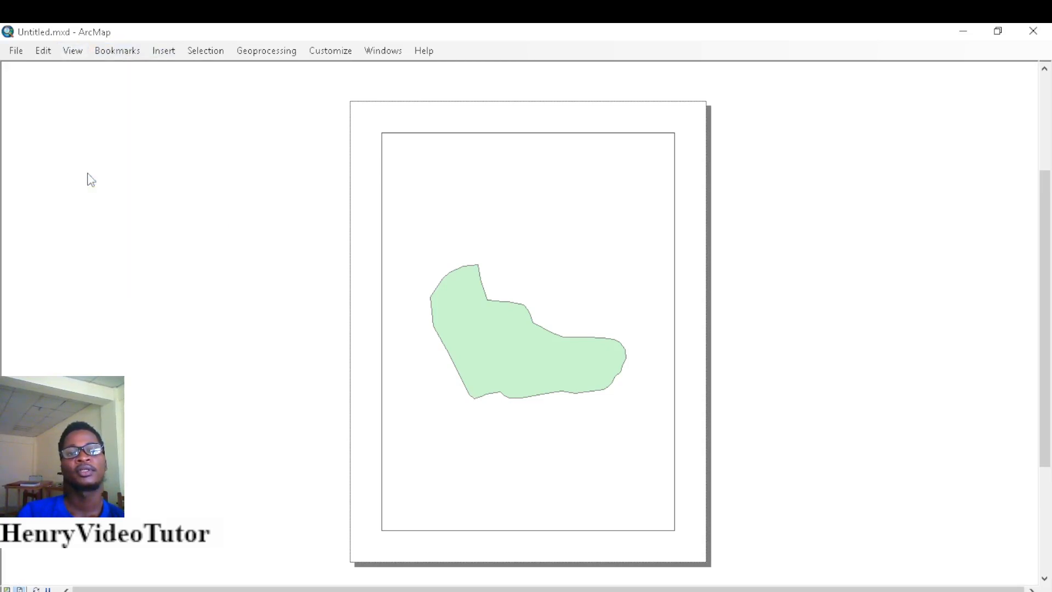
click(77, 51)
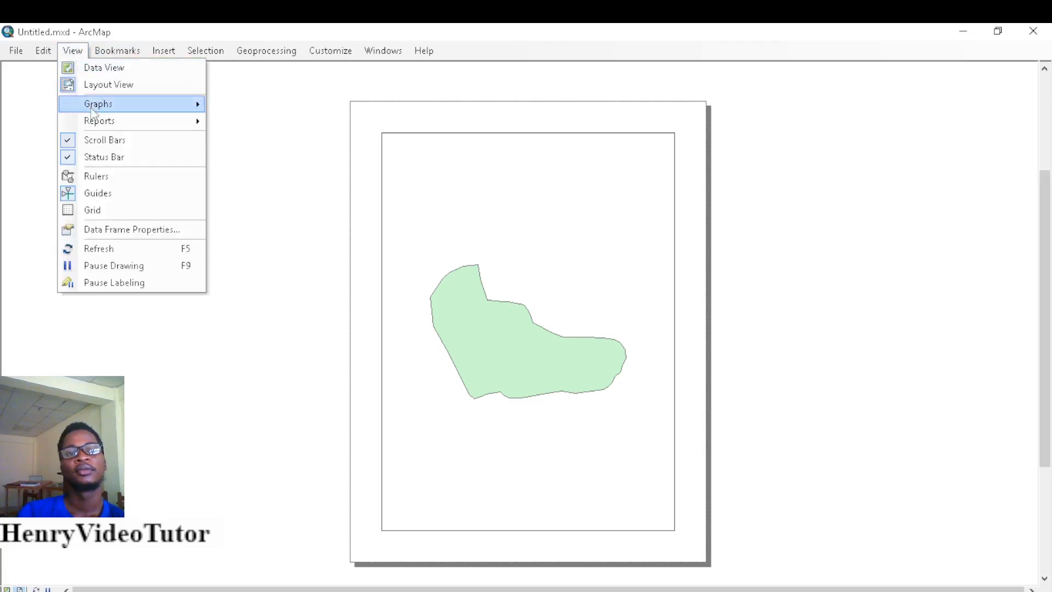
click(109, 181)
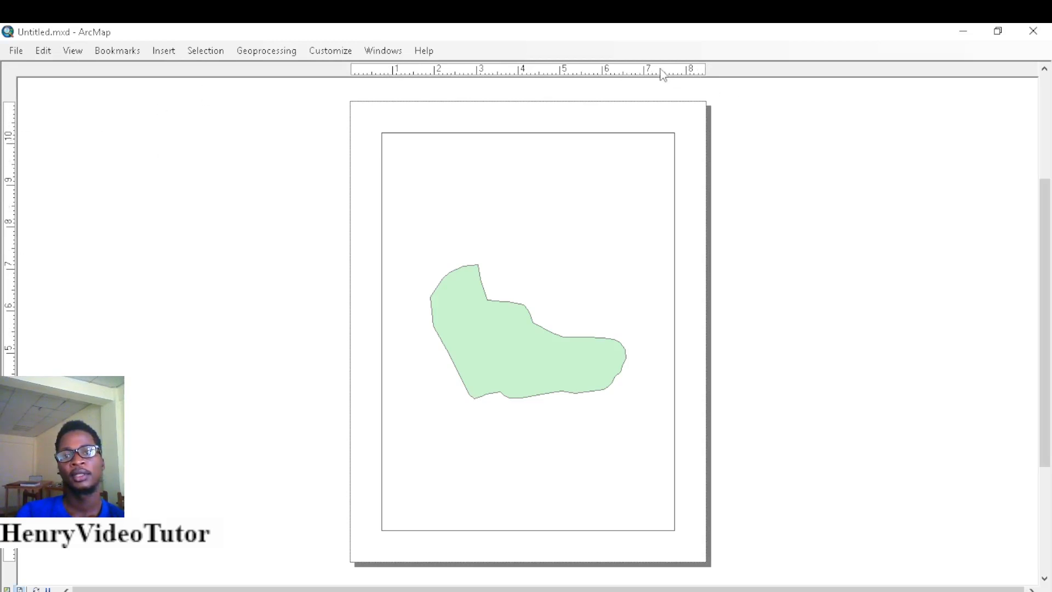
click(73, 51)
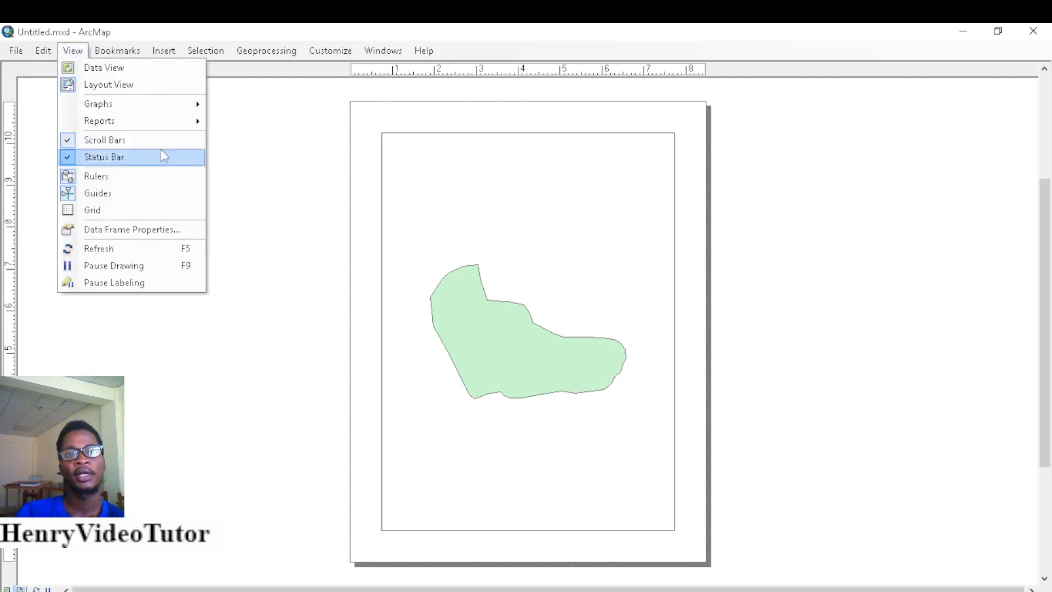
click(78, 176)
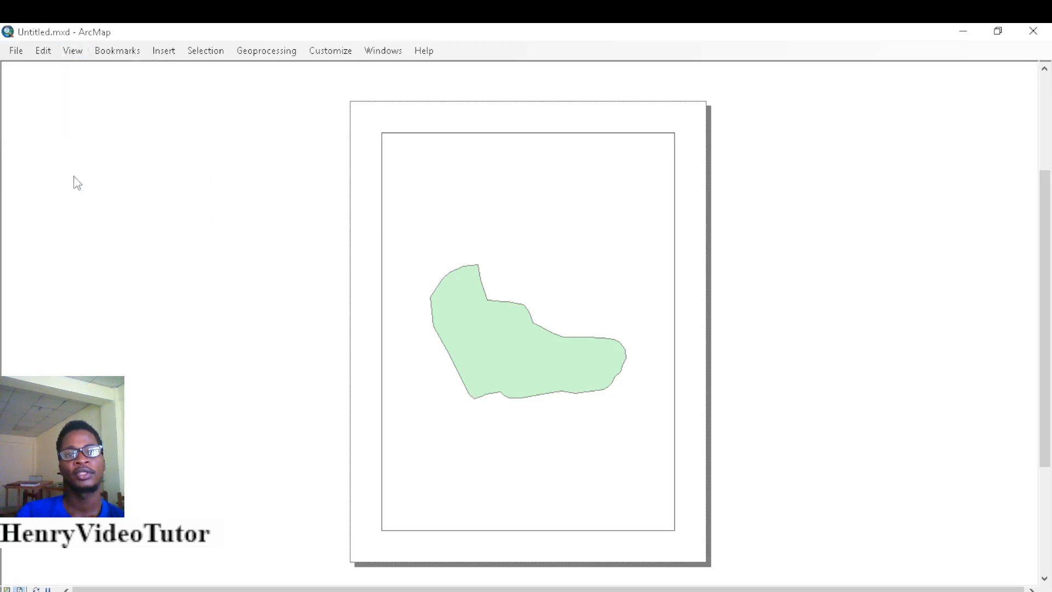
Turn the layout view guides off and back on
click(73, 51)
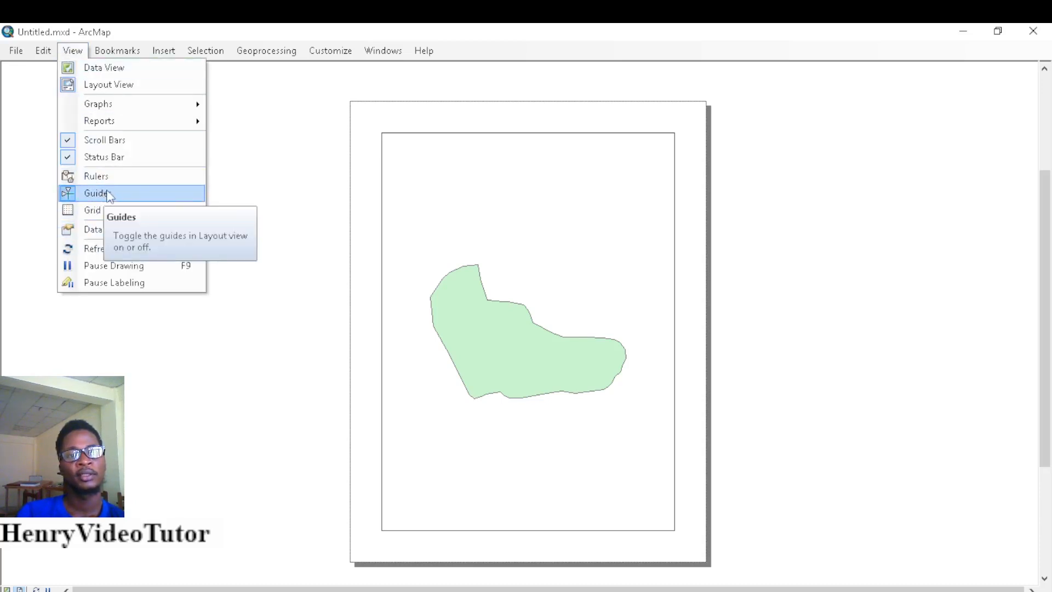
click(91, 197)
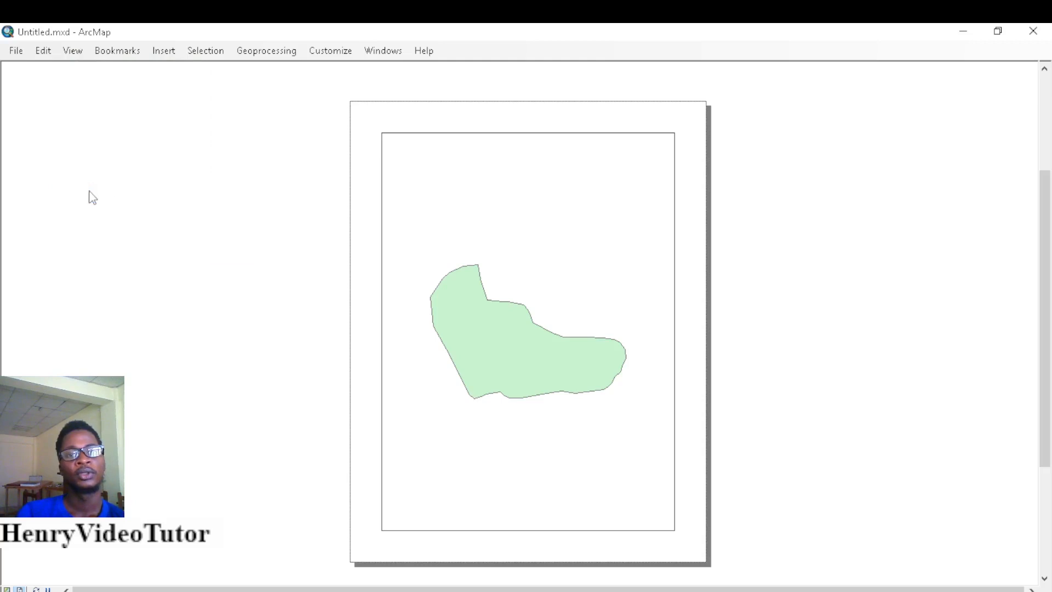
click(79, 52)
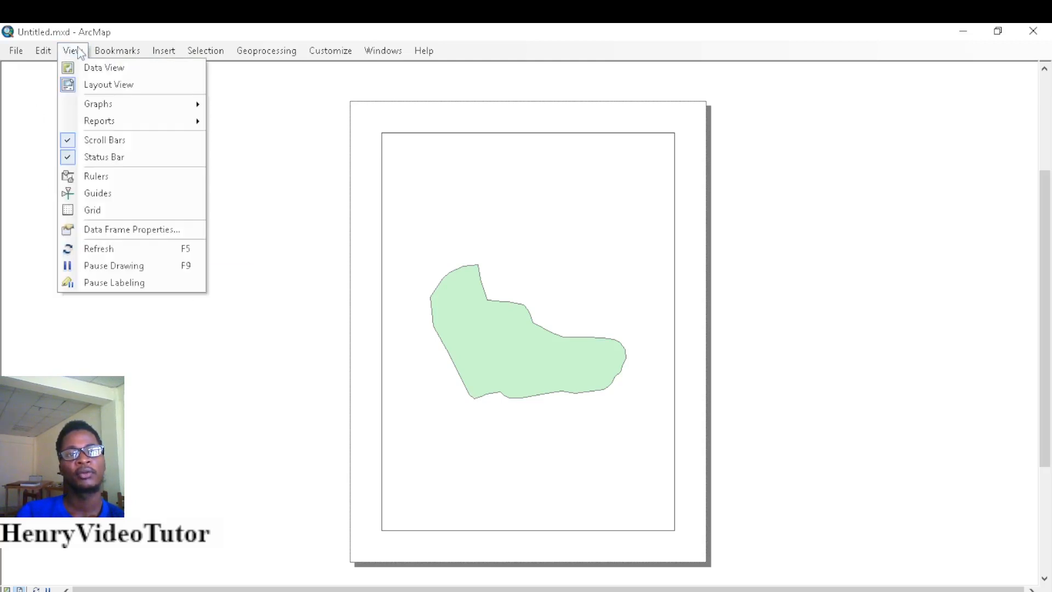
click(90, 193)
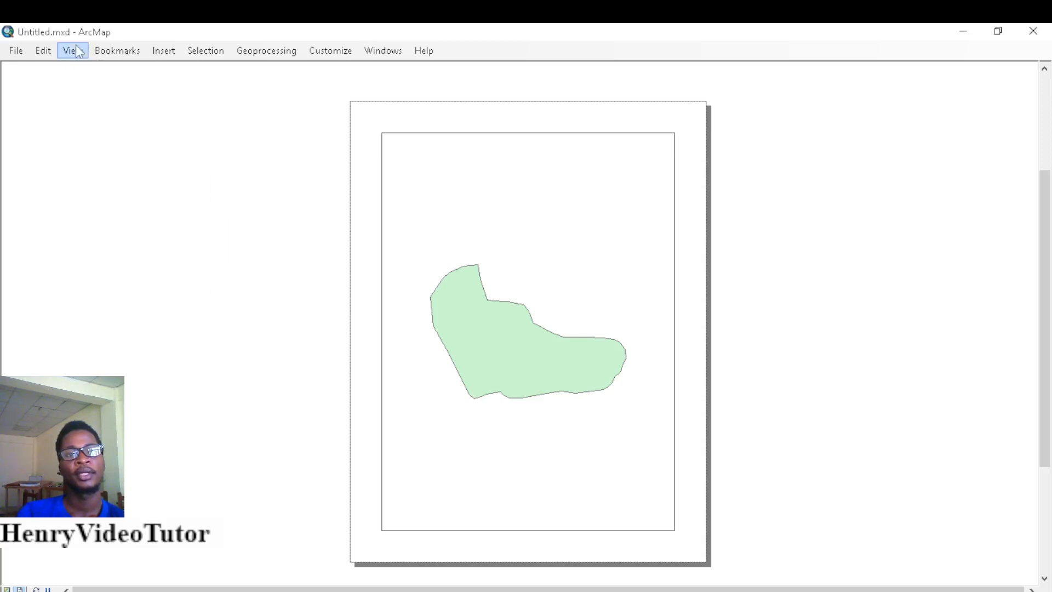
Display the grid of dots on the layout page and turn it off again
click(80, 51)
click(88, 208)
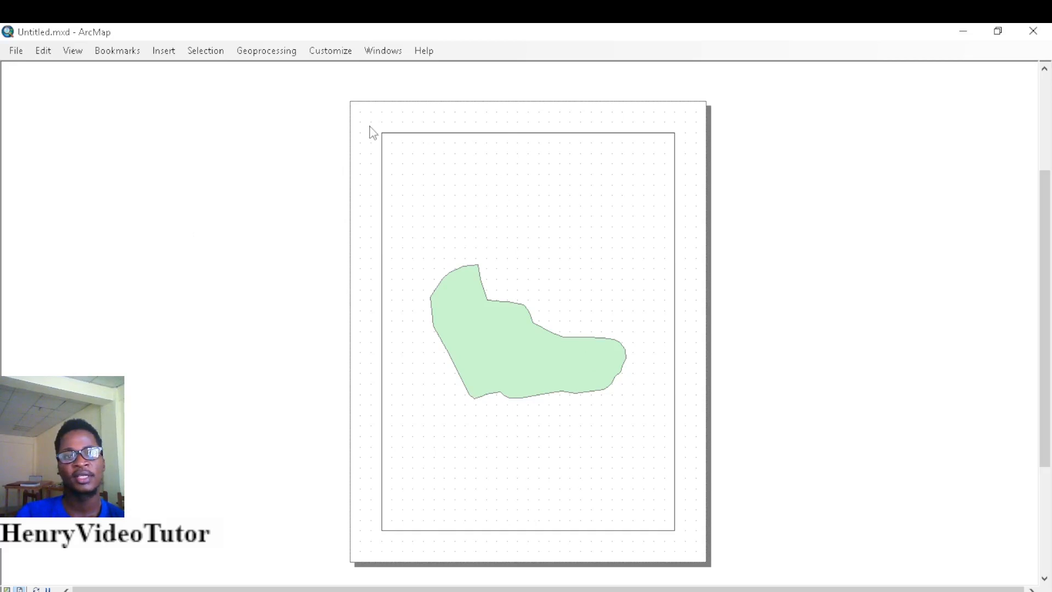
click(71, 53)
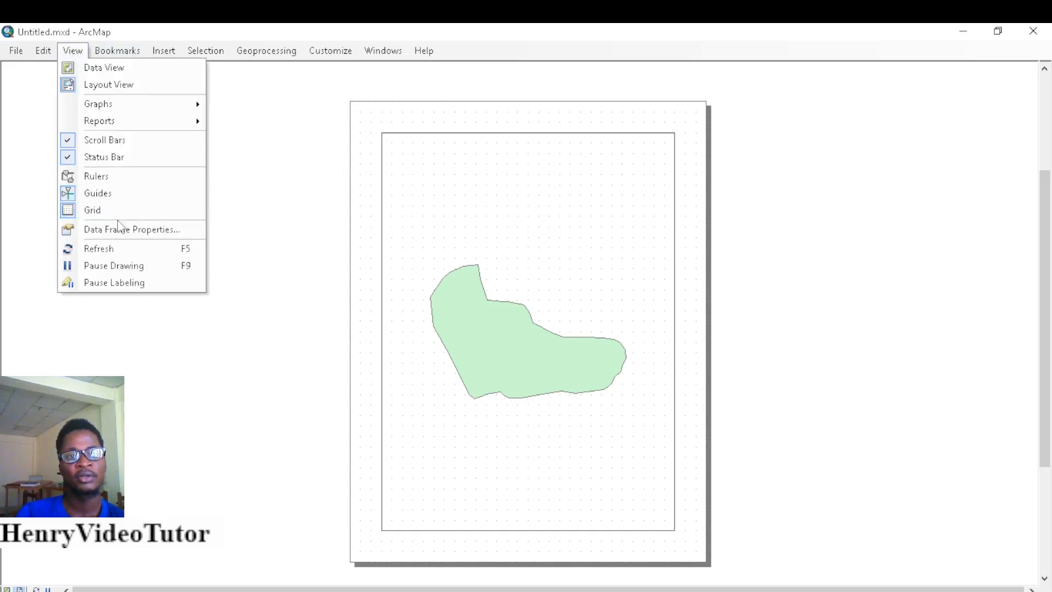
click(82, 211)
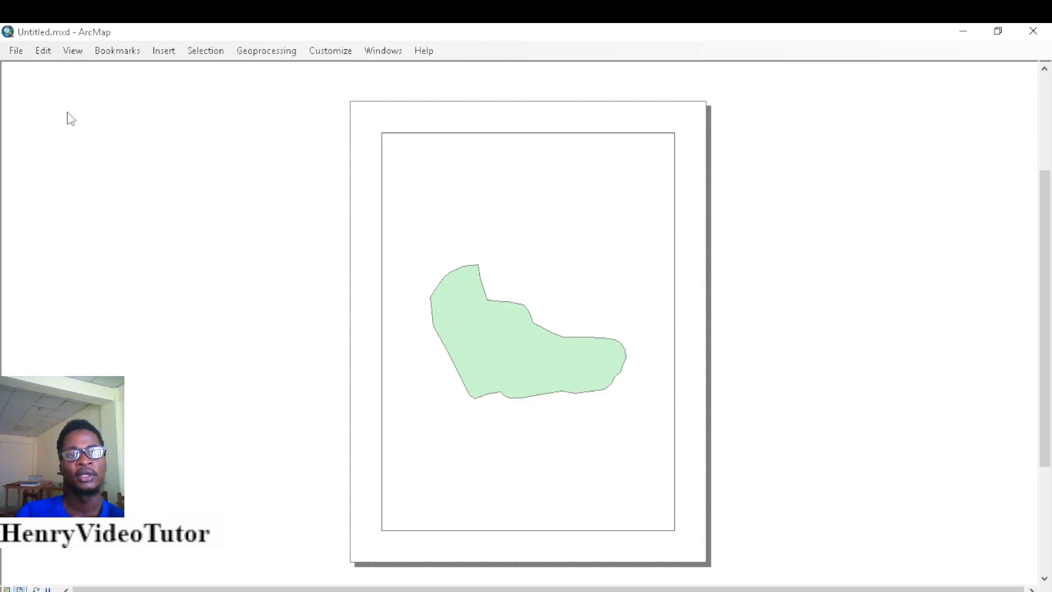
Open the data frame properties to view the reference grid options, and close them without changes
click(73, 51)
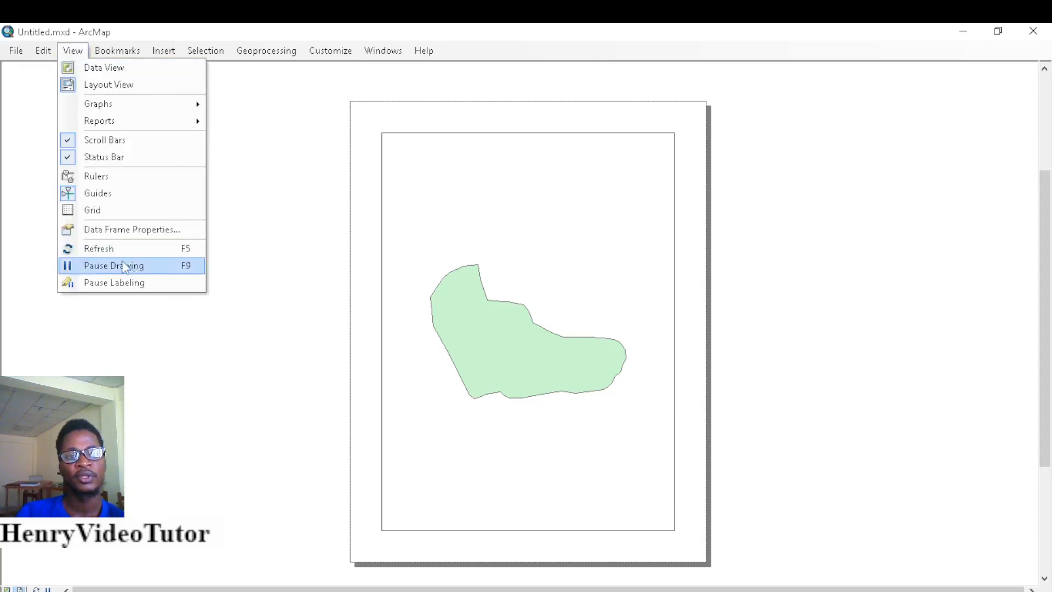
click(149, 231)
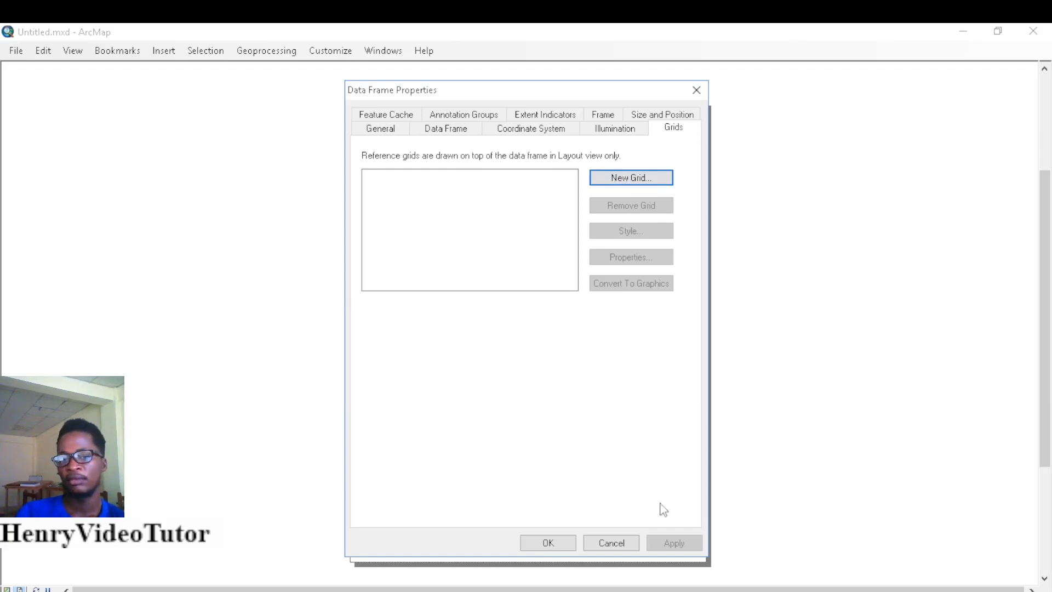
click(616, 541)
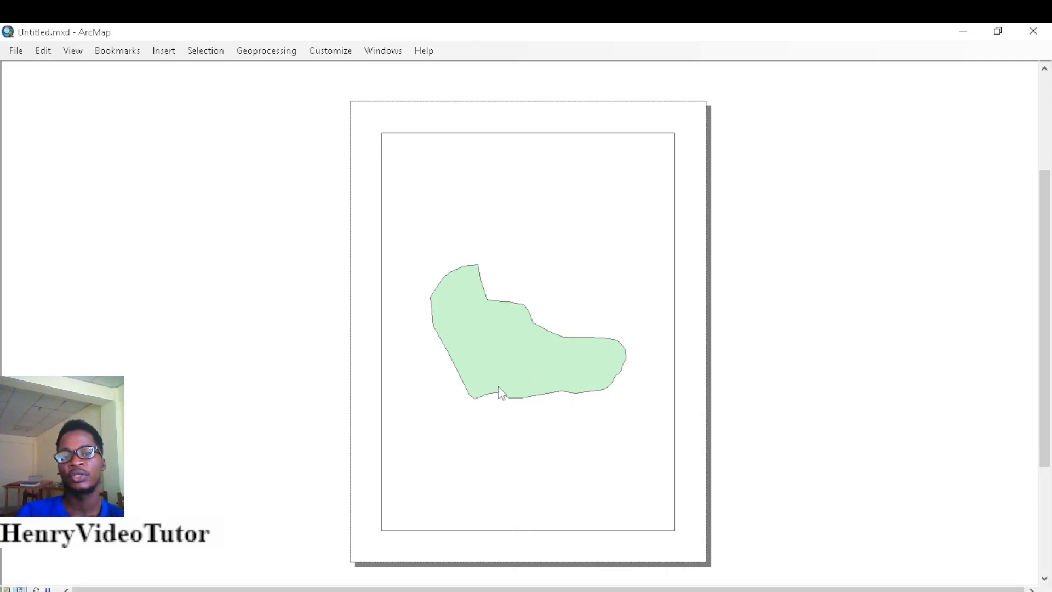
click(74, 51)
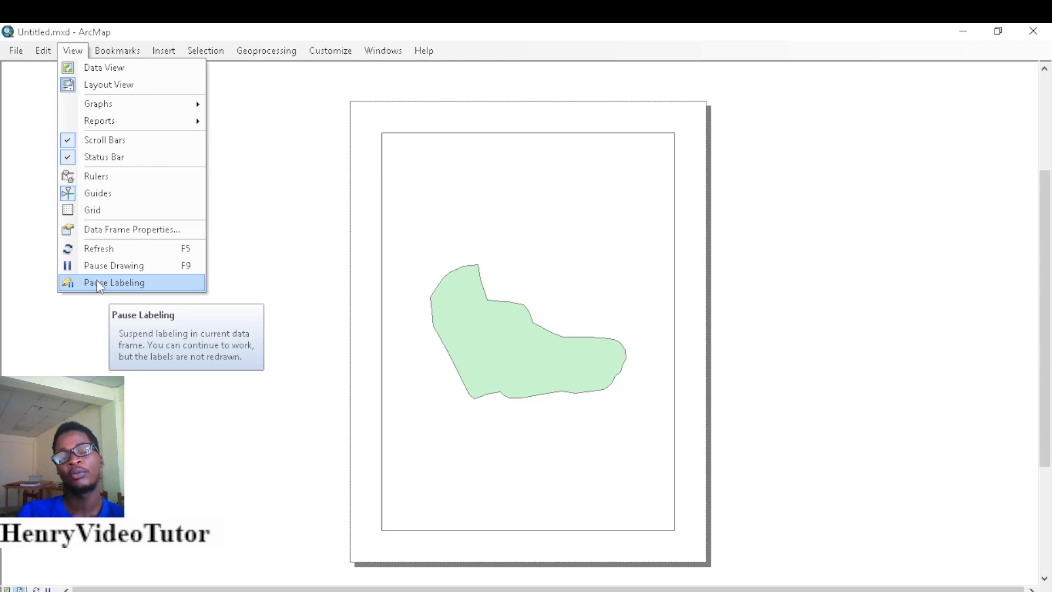
click(259, 226)
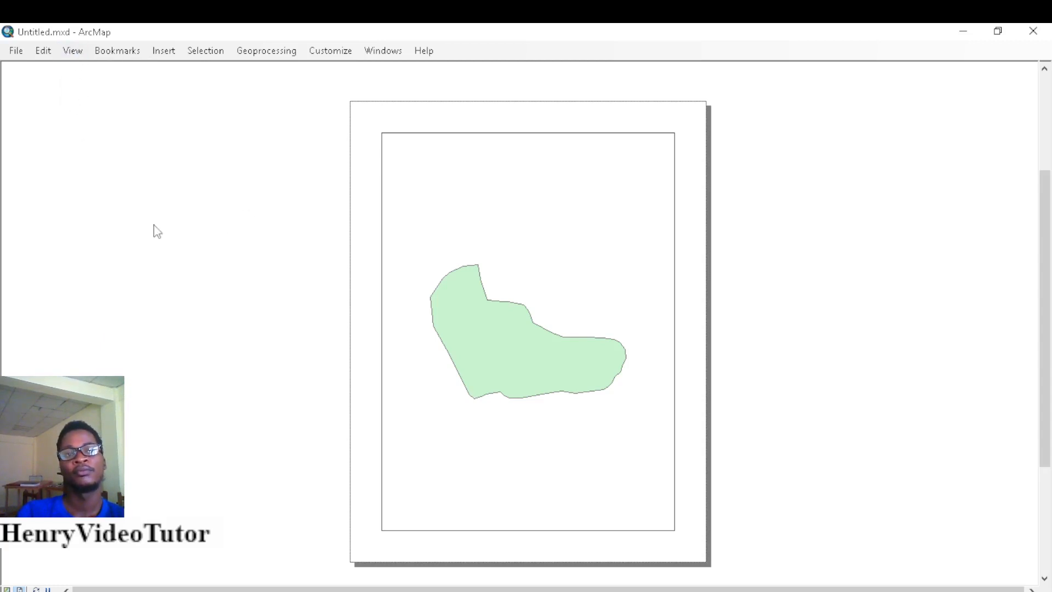
Create a spatial bookmark of the current map extent with the default name and go to it
click(126, 54)
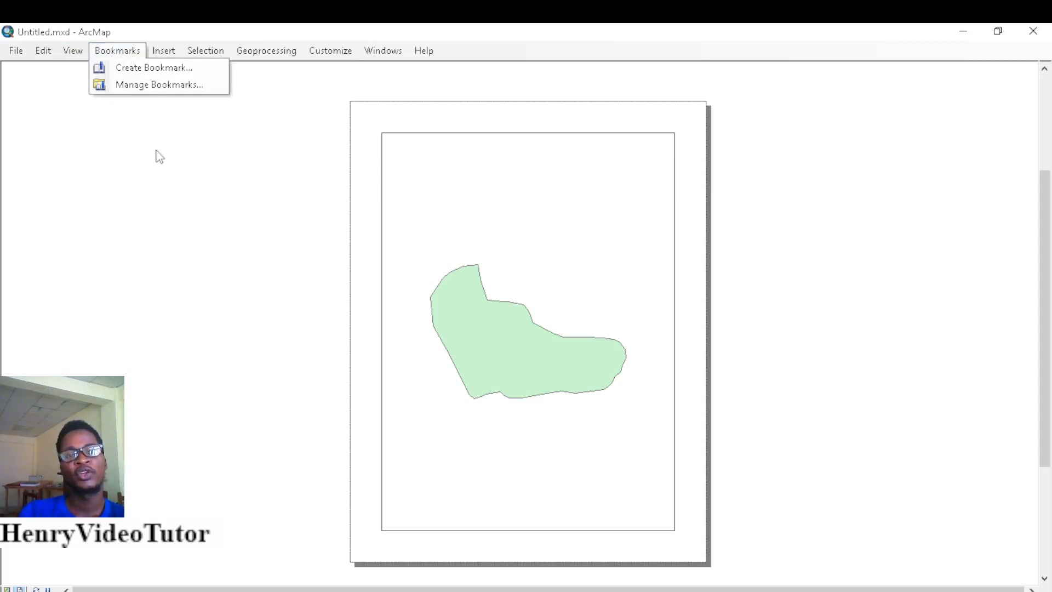
click(168, 68)
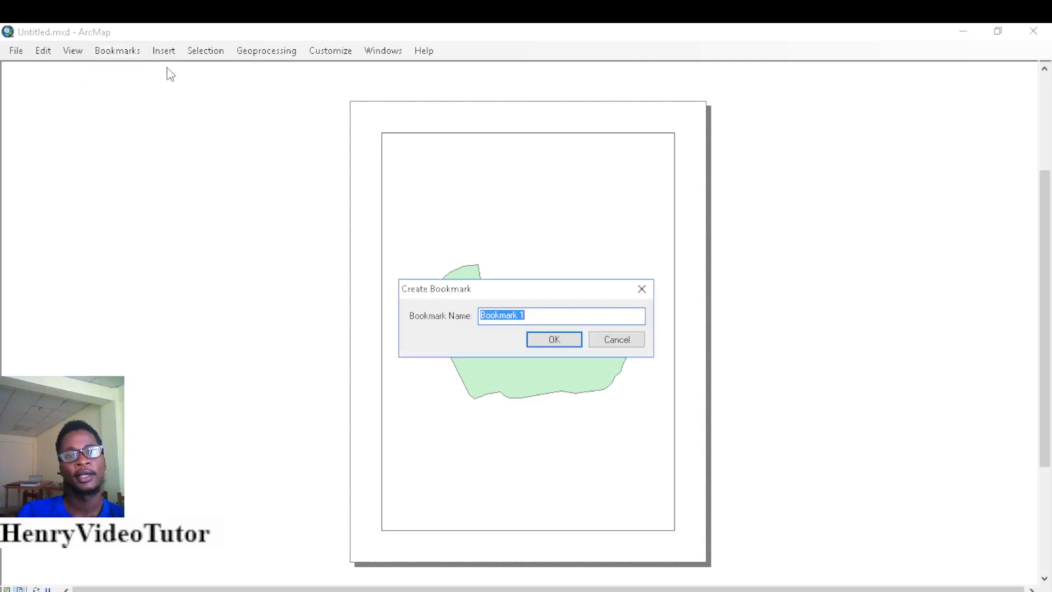
click(552, 344)
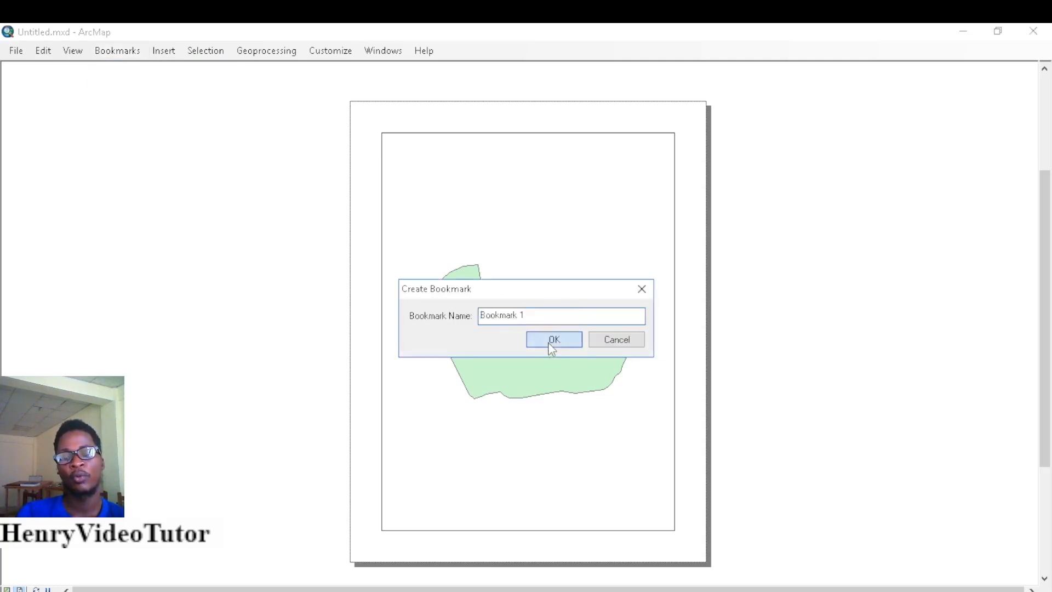
click(123, 53)
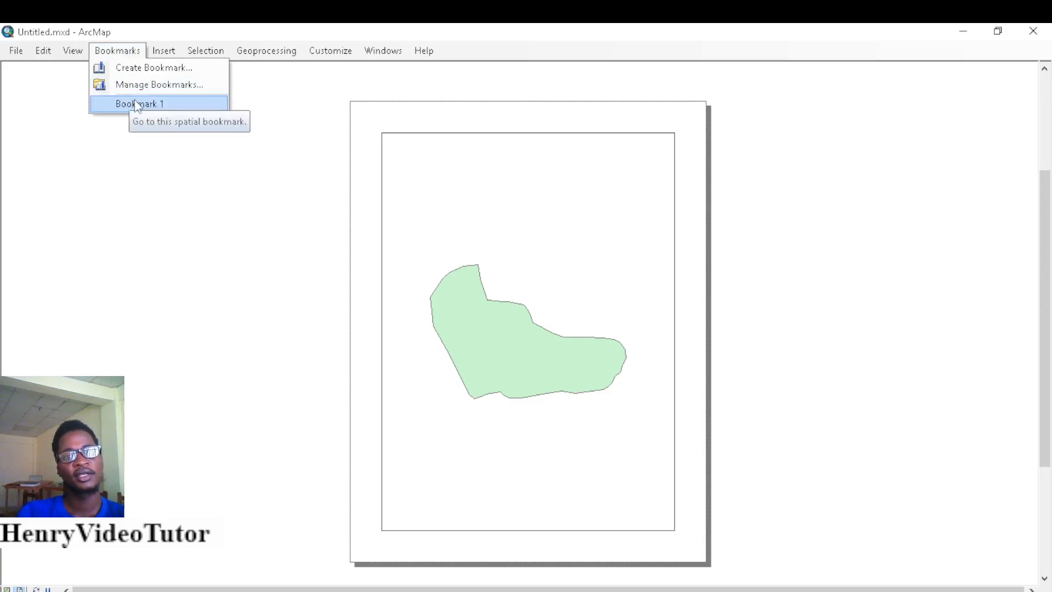
click(135, 104)
Add a second bookmark in the Bookmarks Manager and close the manager
click(120, 54)
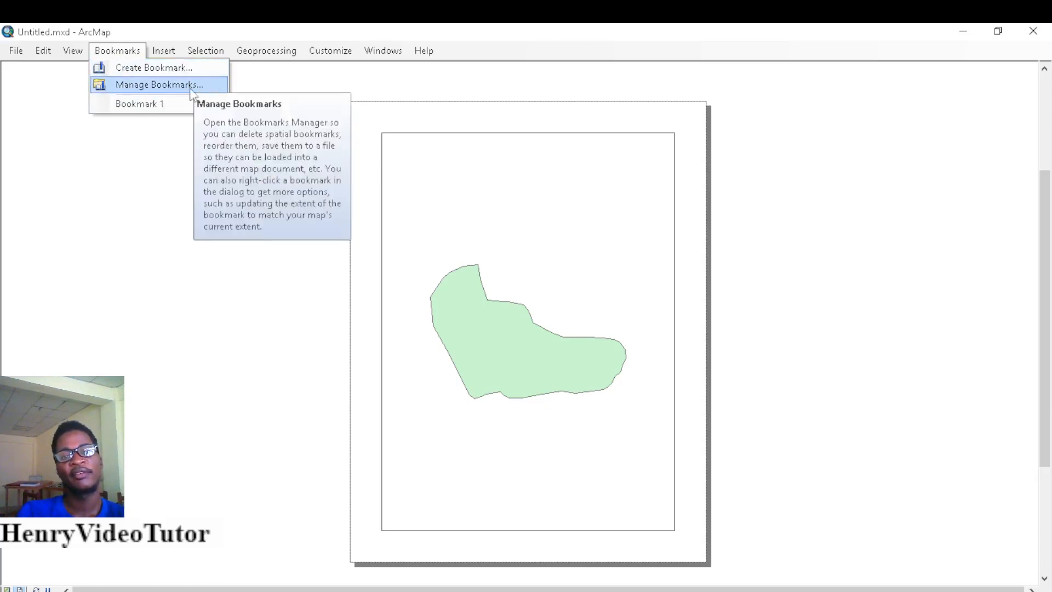
click(150, 88)
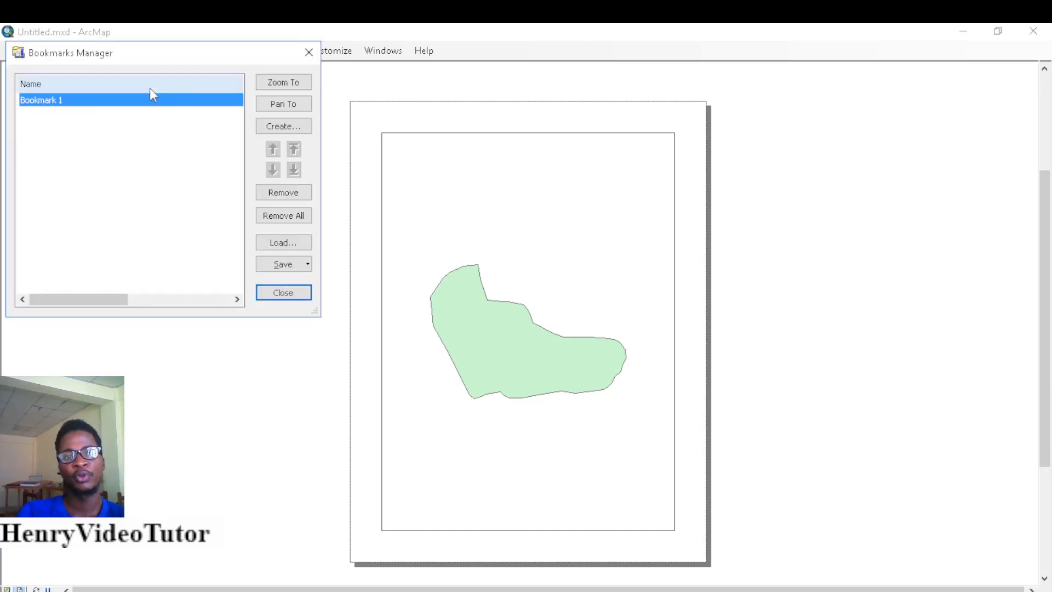
click(63, 101)
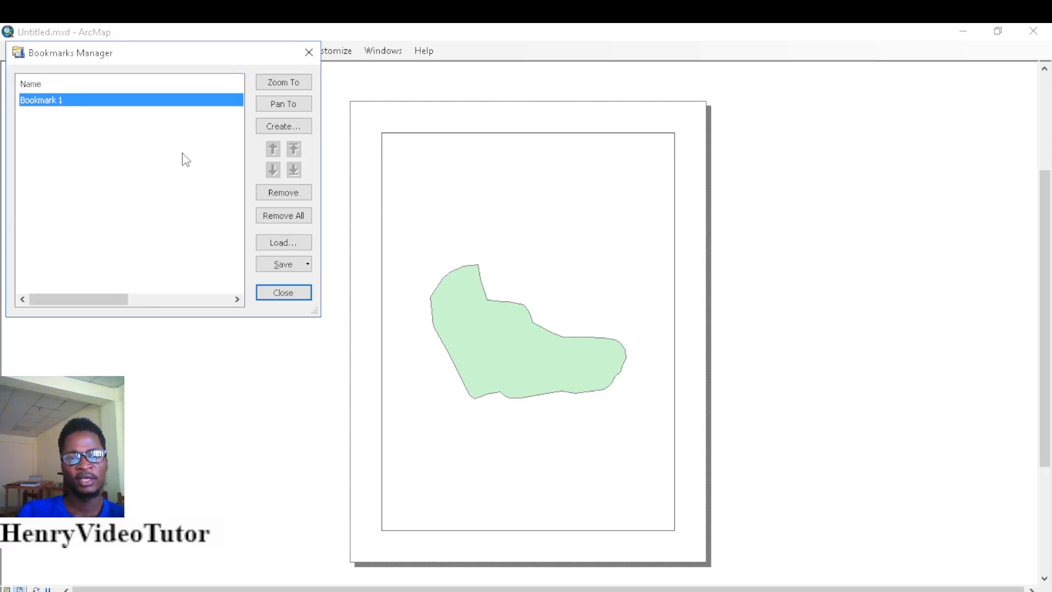
click(293, 130)
click(185, 202)
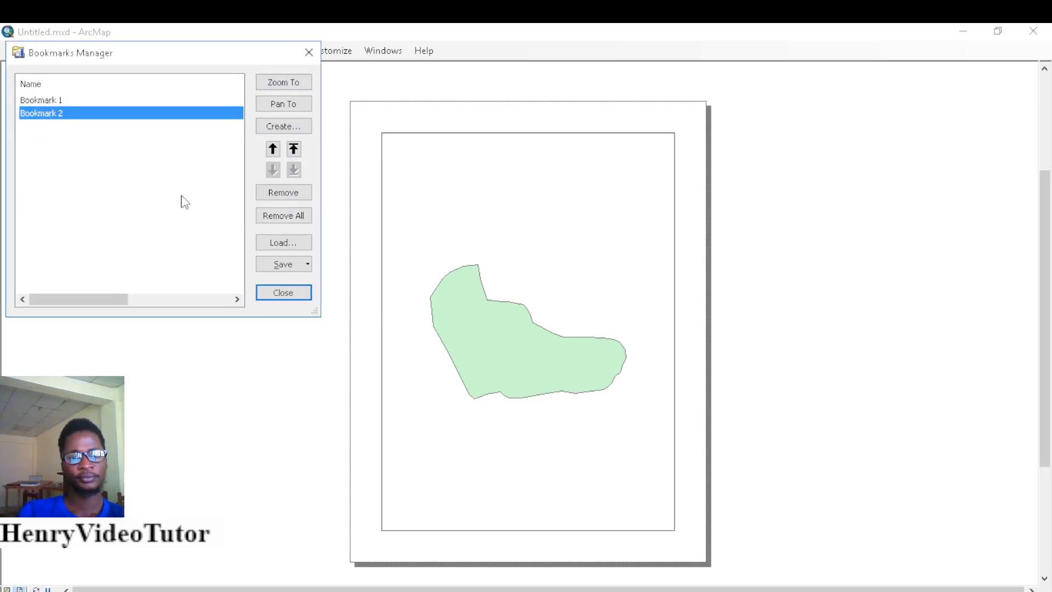
click(307, 262)
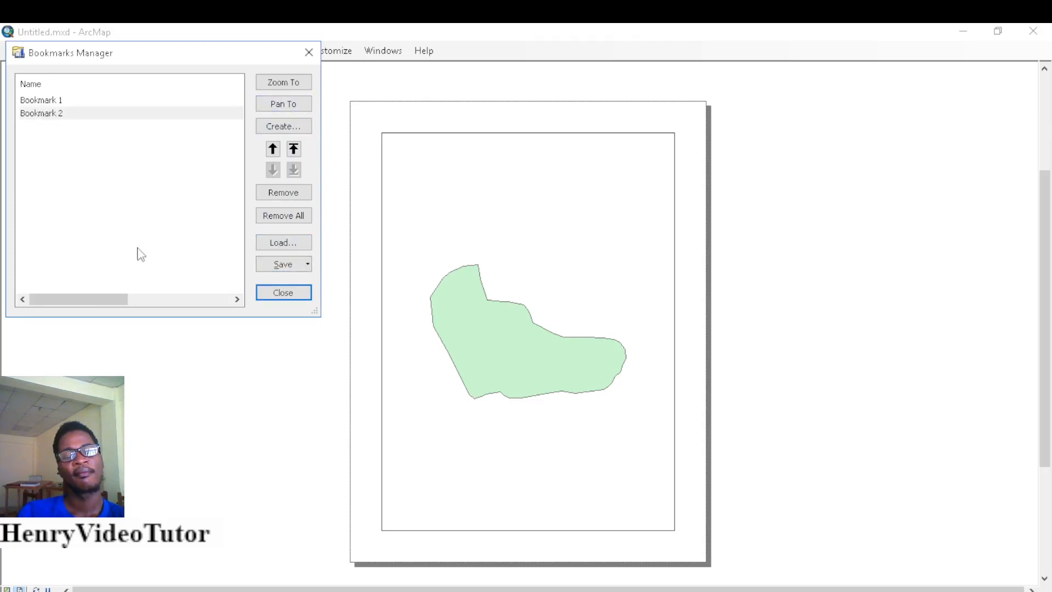
click(283, 293)
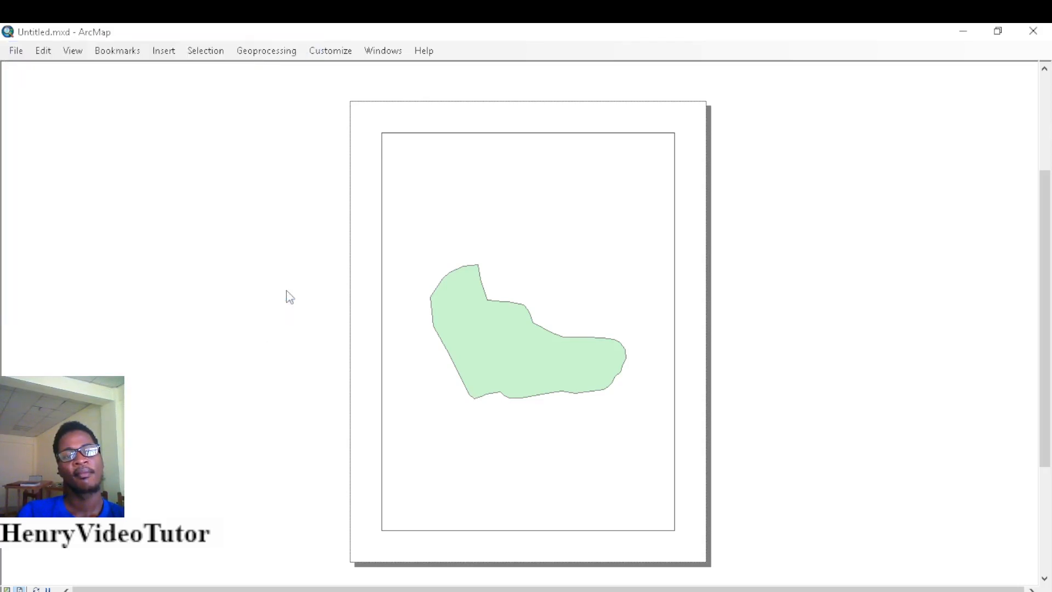
Insert a new data frame into the layout, make it narrower and move it to the page's right edge
click(137, 55)
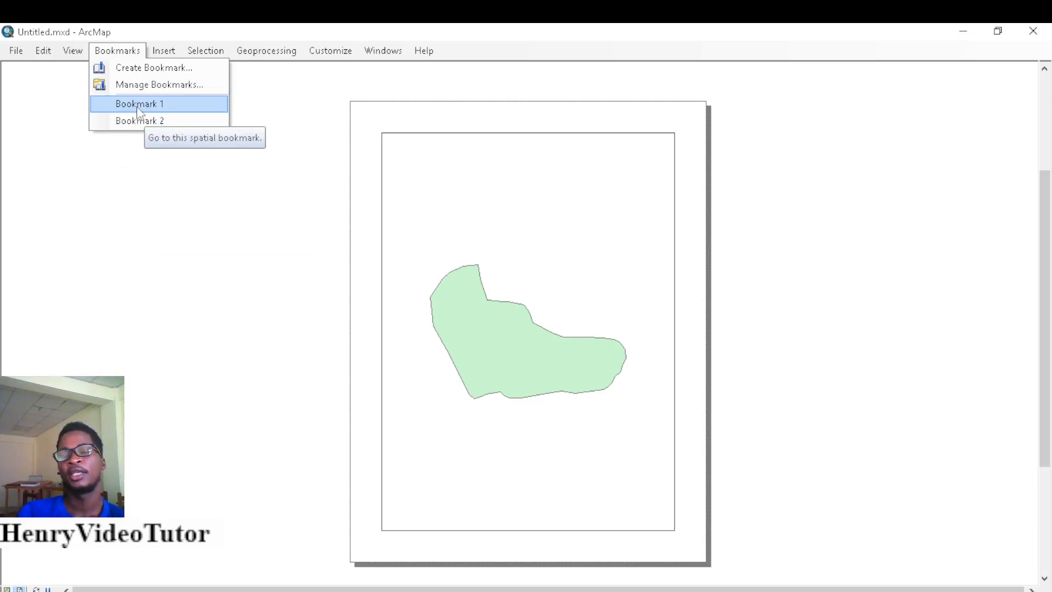
mouse_move(163, 54)
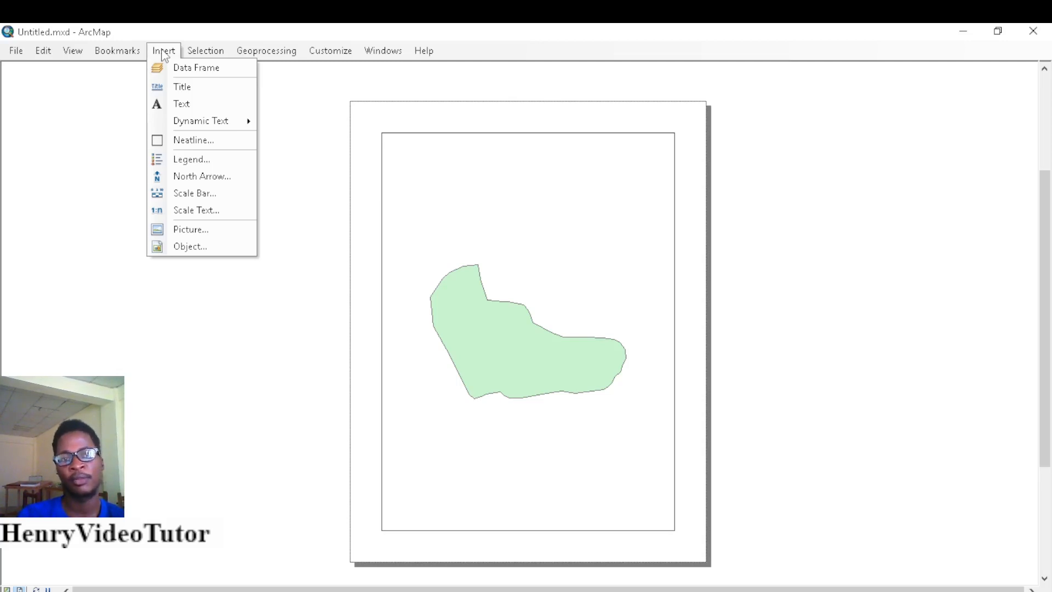
click(163, 51)
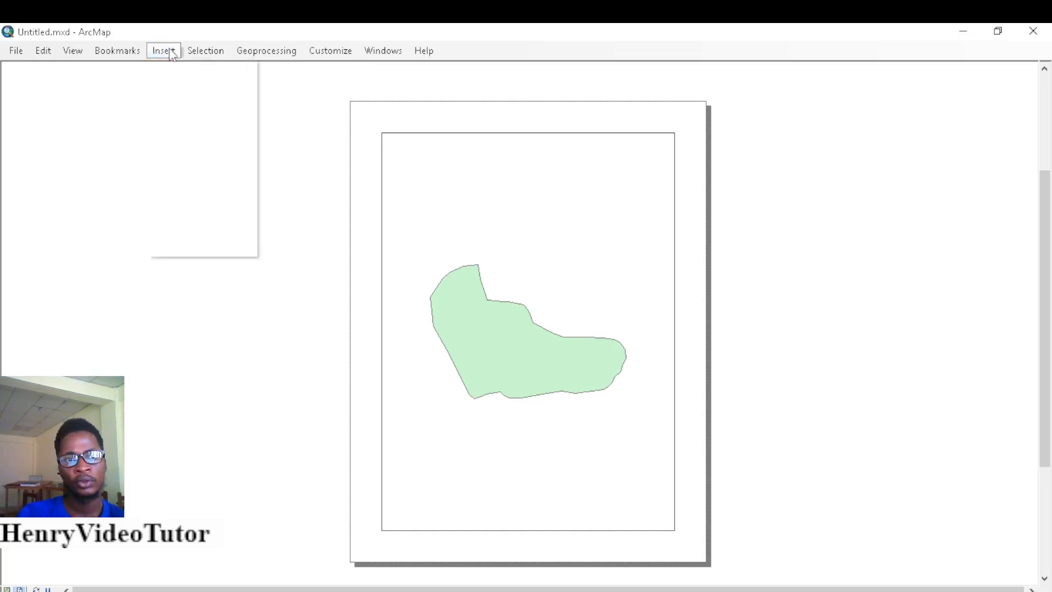
click(163, 50)
click(181, 69)
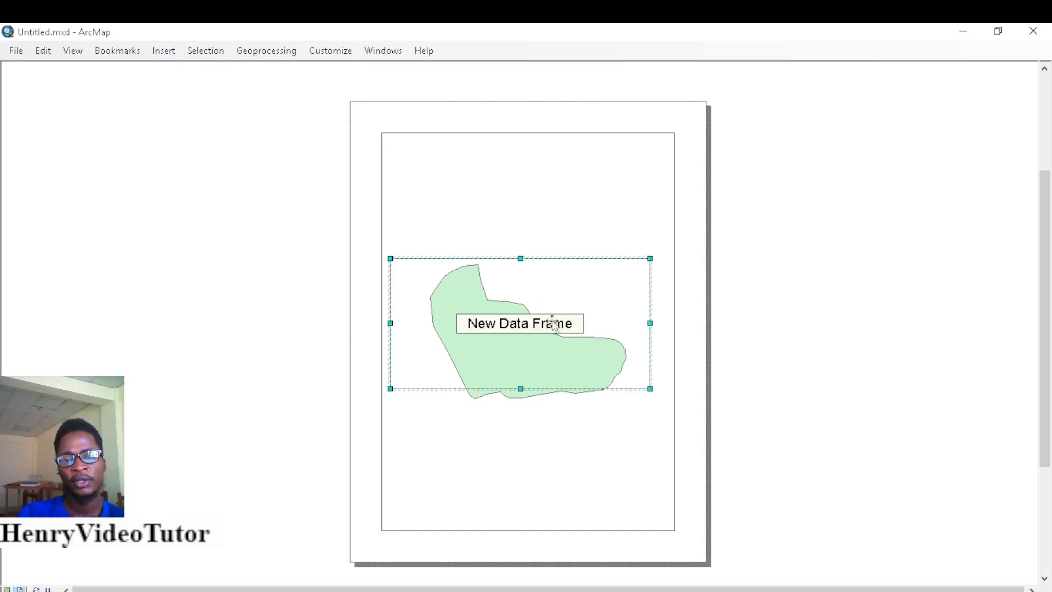
drag(650, 388, 541, 392)
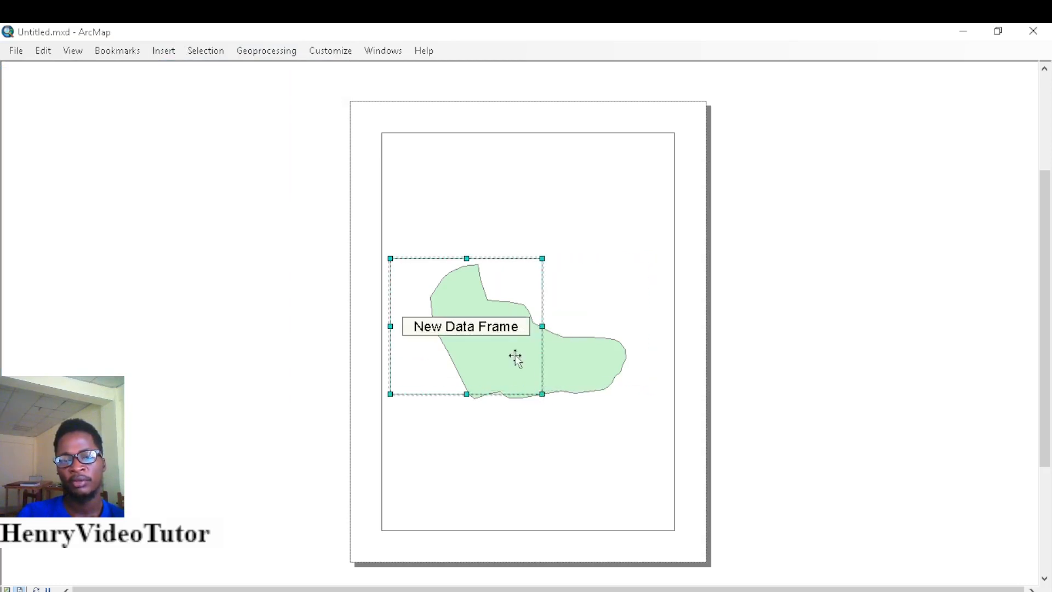
drag(517, 348, 685, 378)
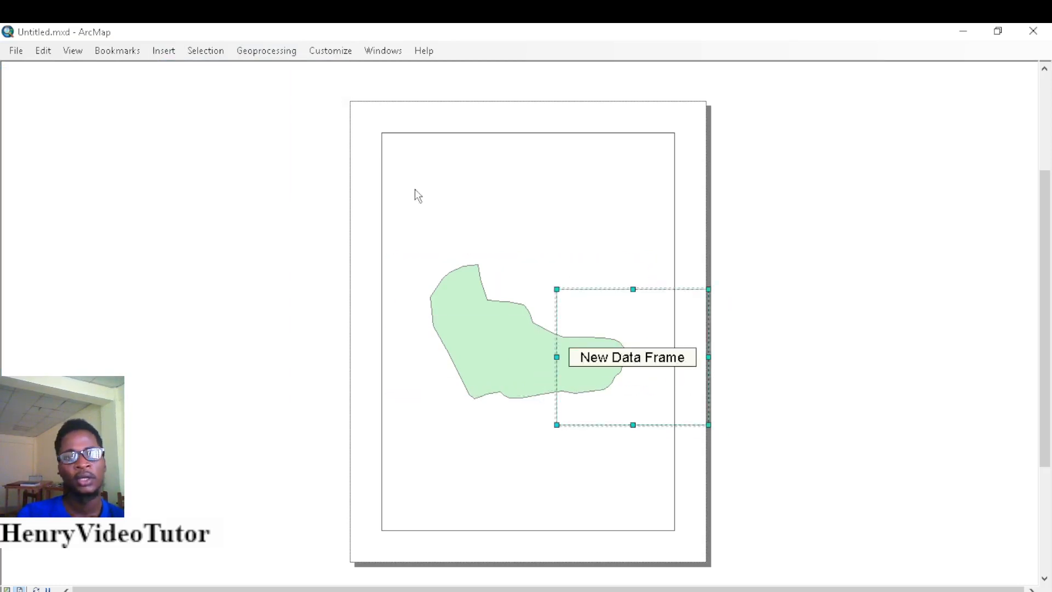
Set the page and print setup to A4 paper in landscape orientation
click(8, 50)
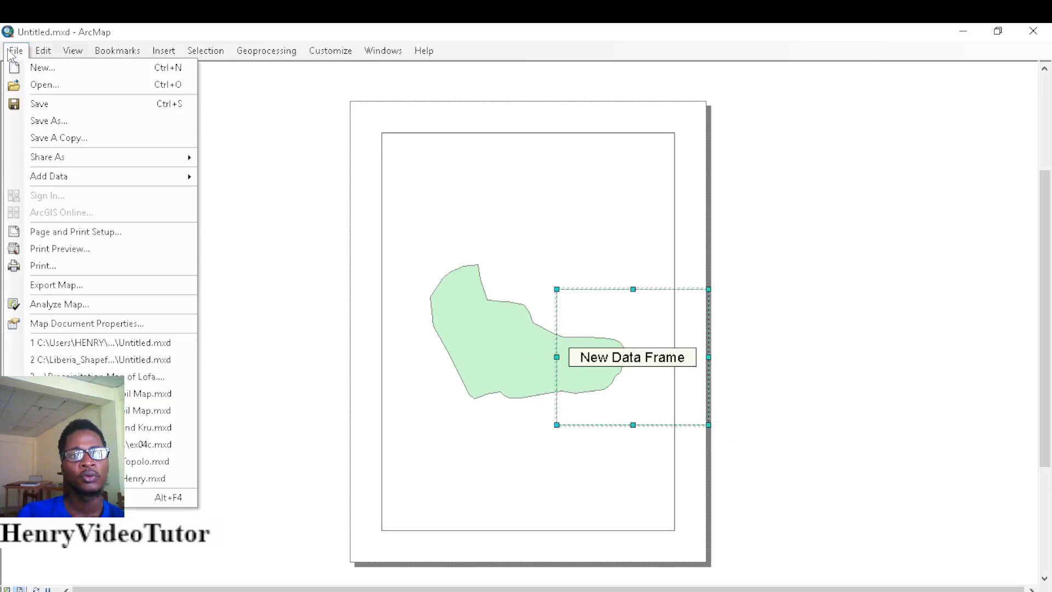
click(47, 232)
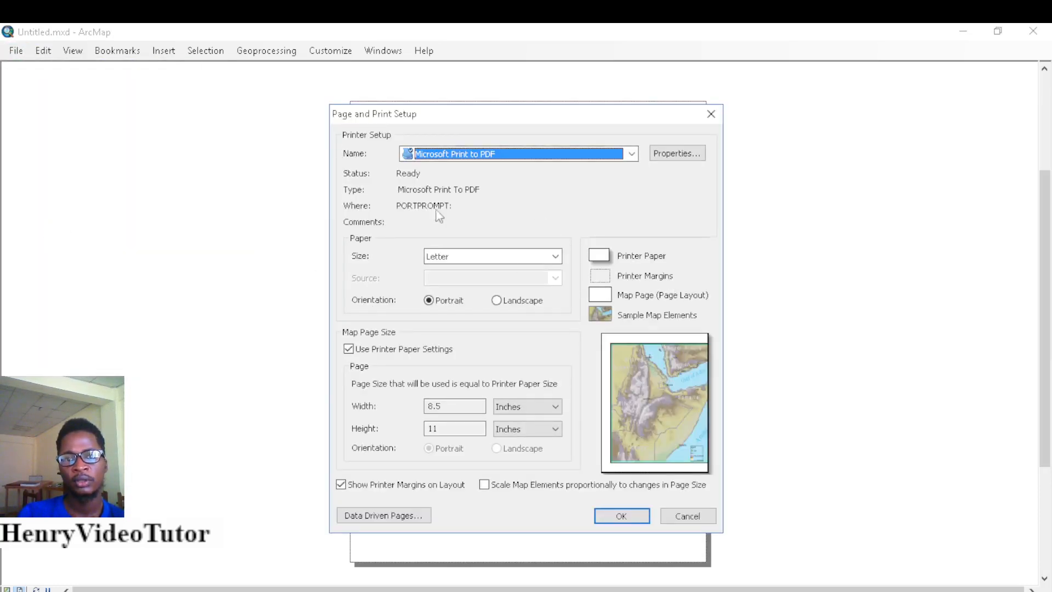
click(556, 256)
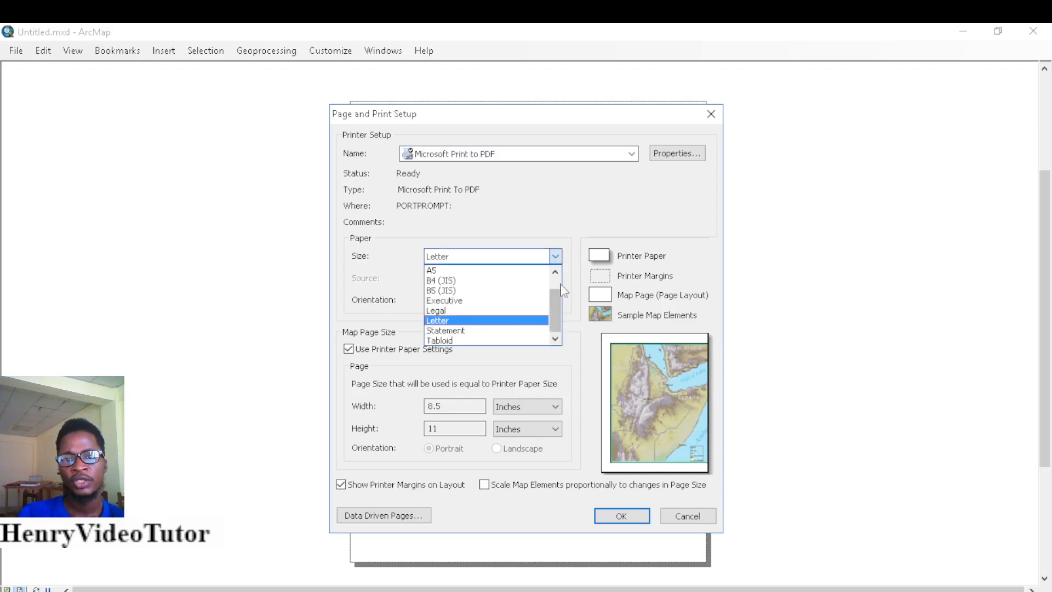
drag(557, 301, 557, 279)
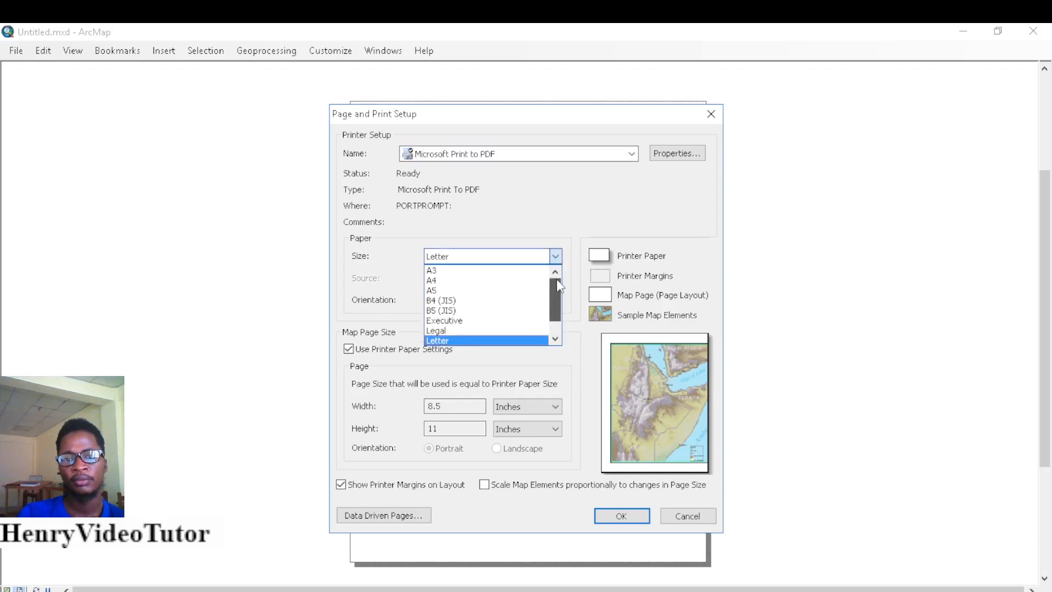
click(452, 280)
click(507, 303)
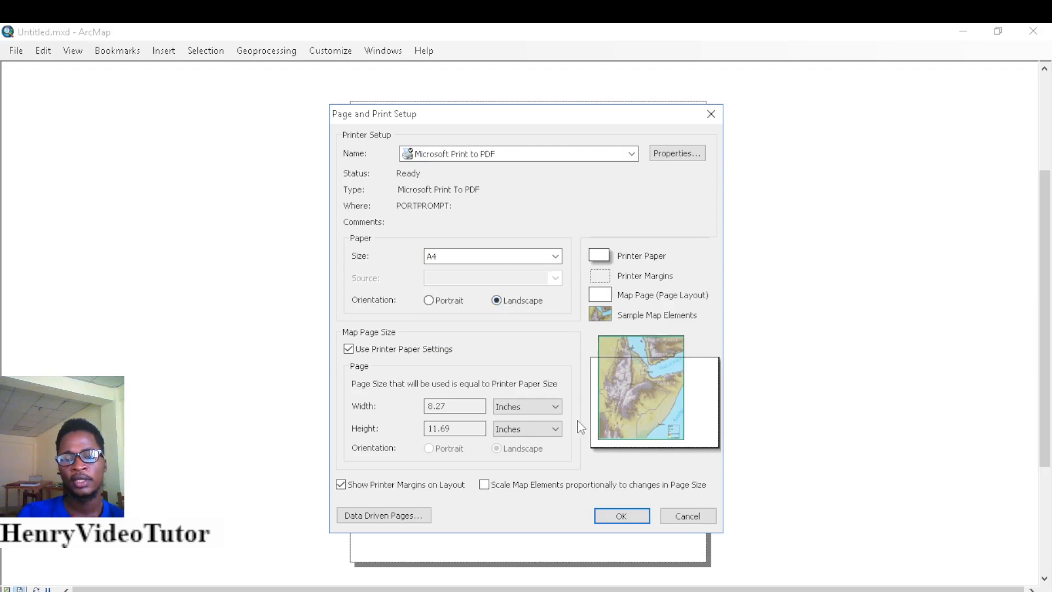
click(608, 515)
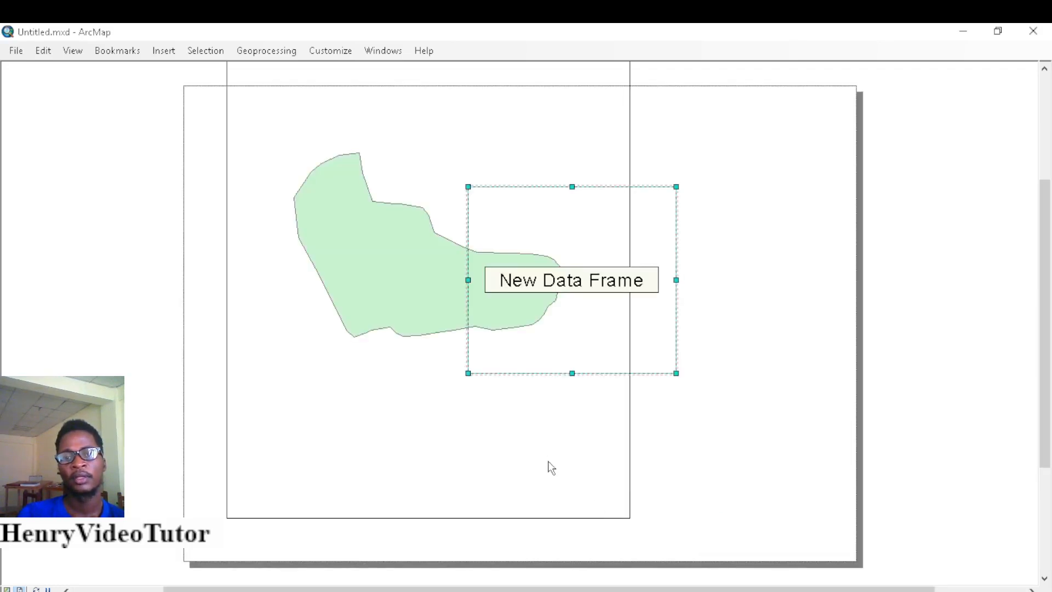
Shrink the data frame containing the green polygon and move it fully onto the left part of the page
click(559, 487)
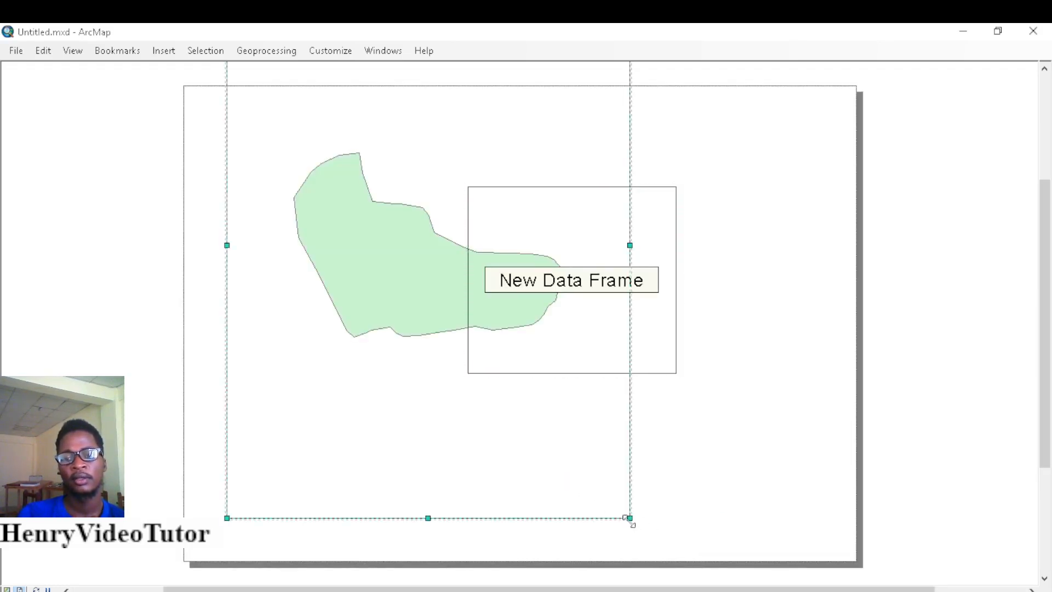
drag(630, 516, 456, 311)
drag(384, 308, 364, 437)
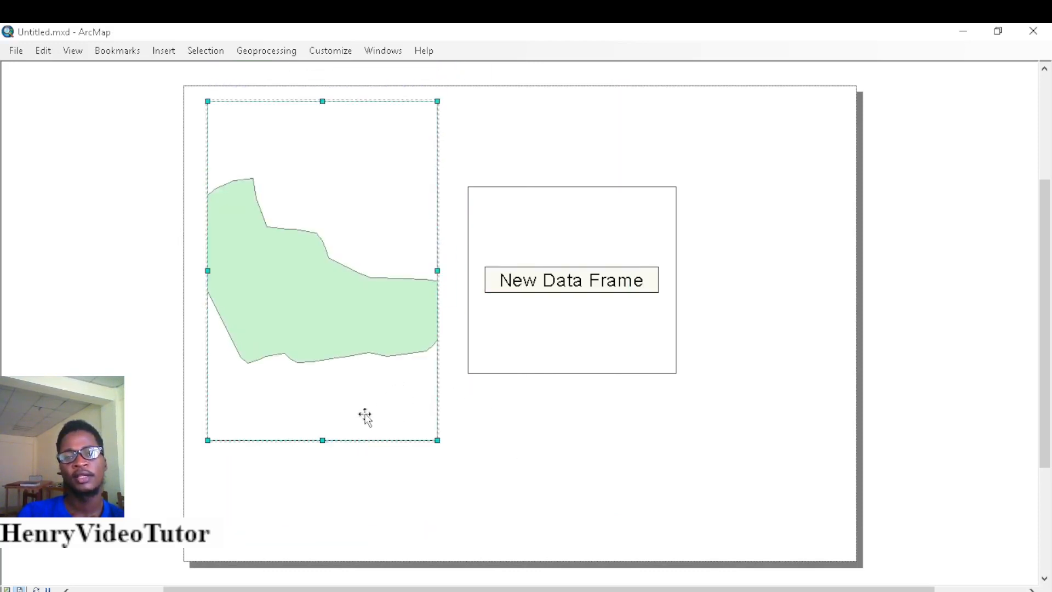
Enlarge the empty data frame and place it directly beside the map's data frame
click(554, 360)
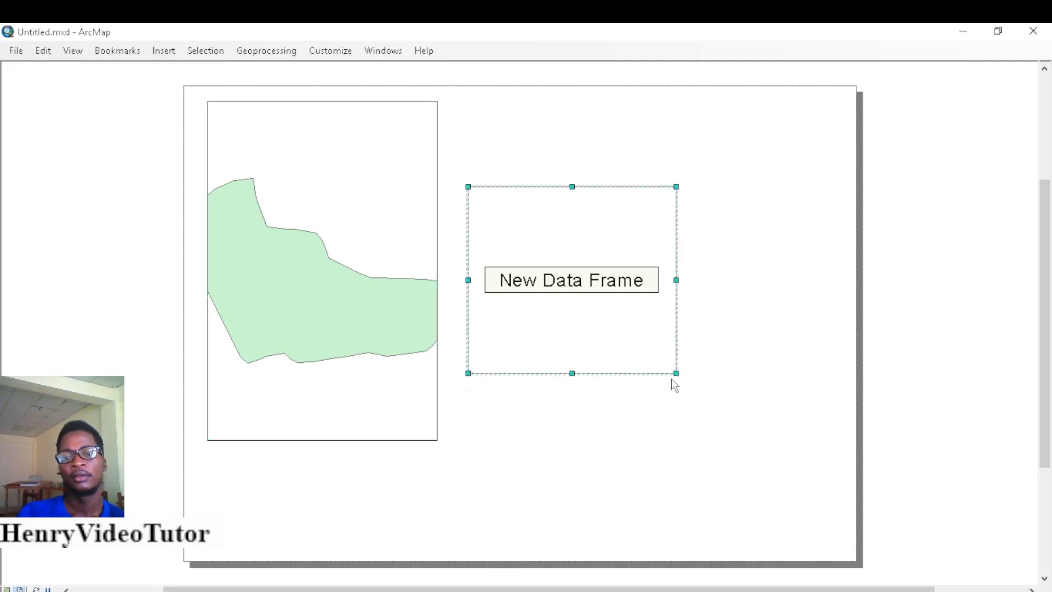
drag(677, 374, 688, 415)
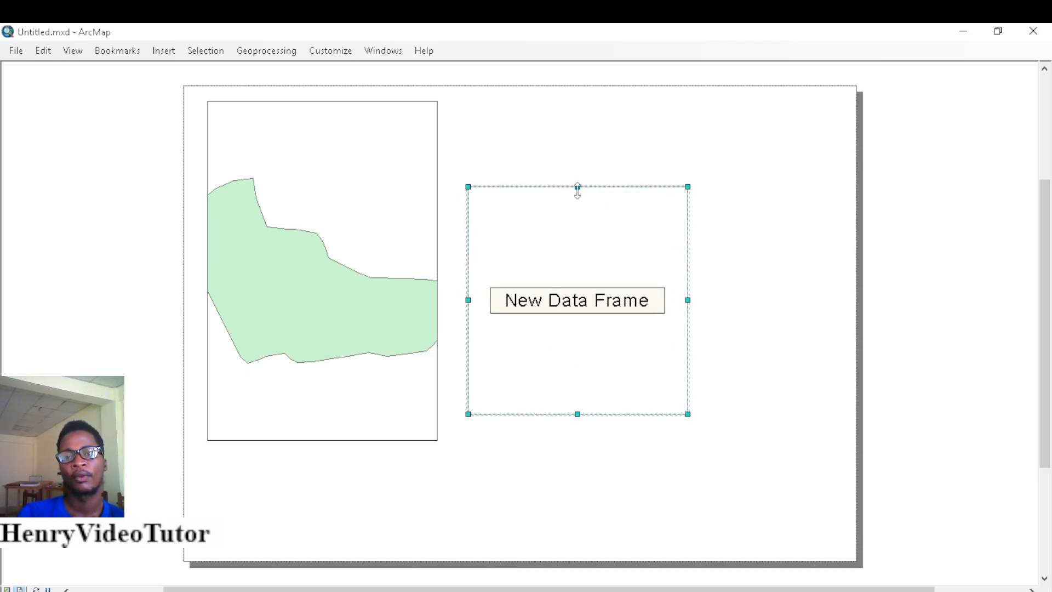
drag(577, 188, 557, 113)
drag(597, 230, 573, 229)
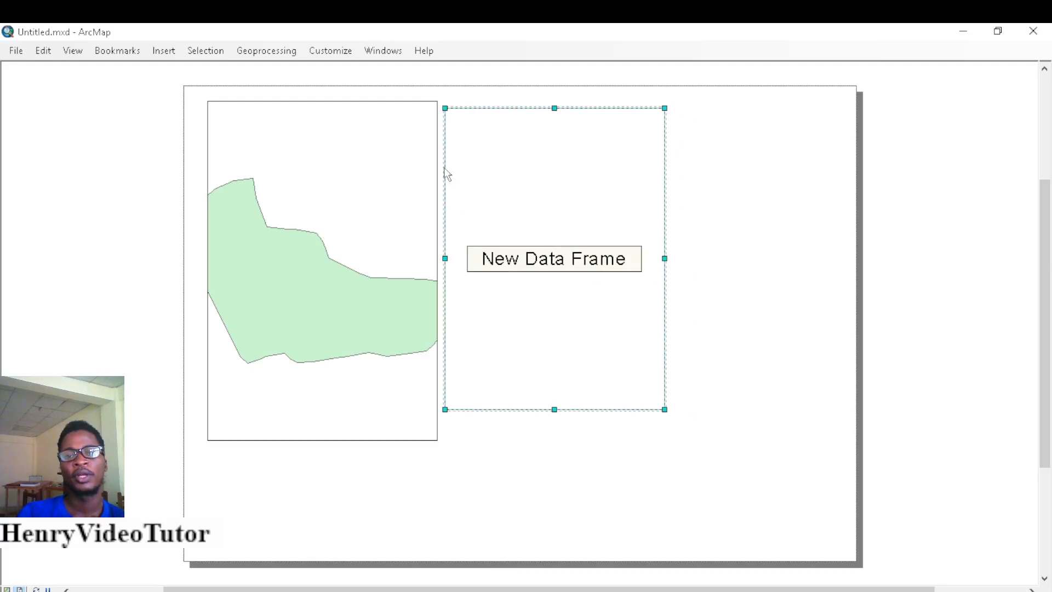
Insert another data frame and move it below the empty data frame on the page
click(164, 50)
click(170, 66)
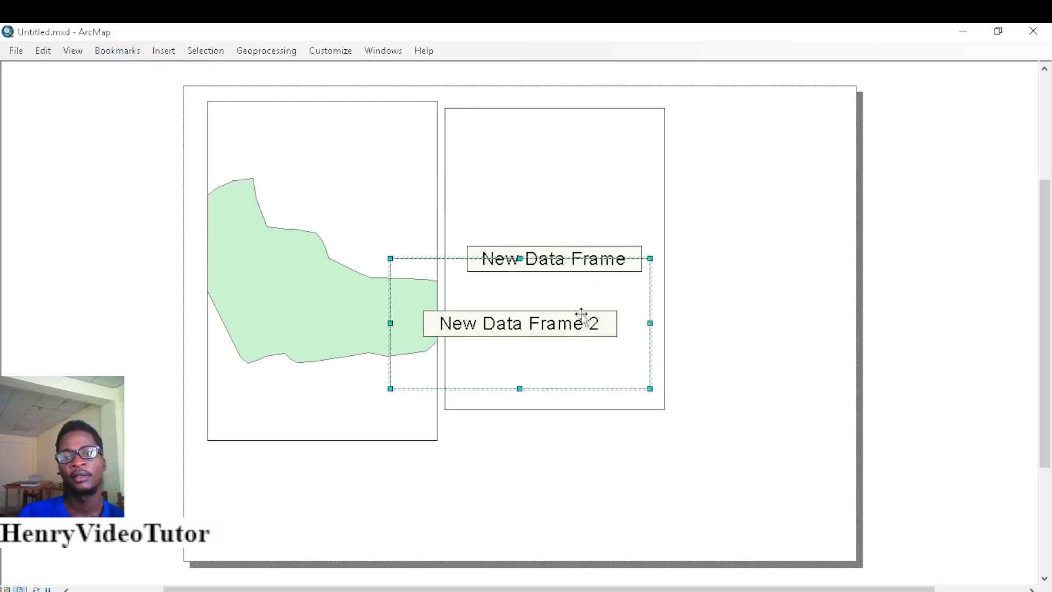
drag(582, 315, 629, 472)
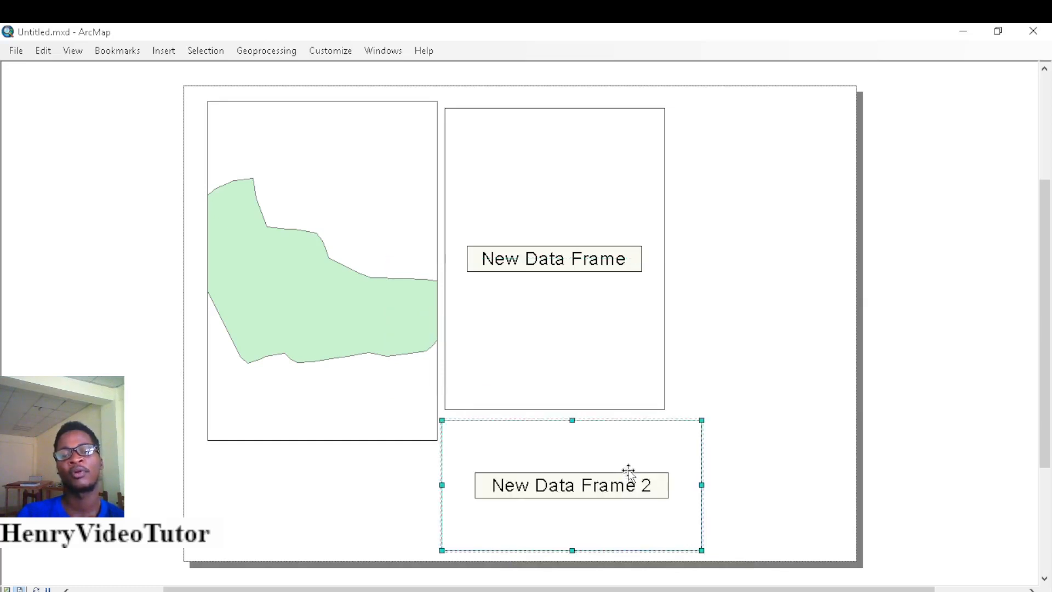
click(761, 329)
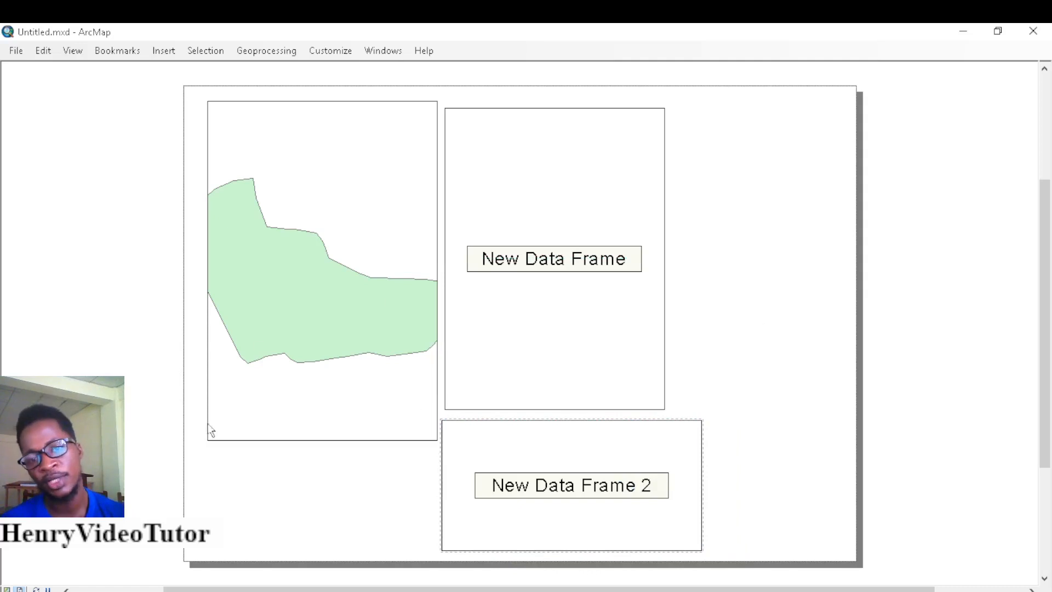
click(161, 52)
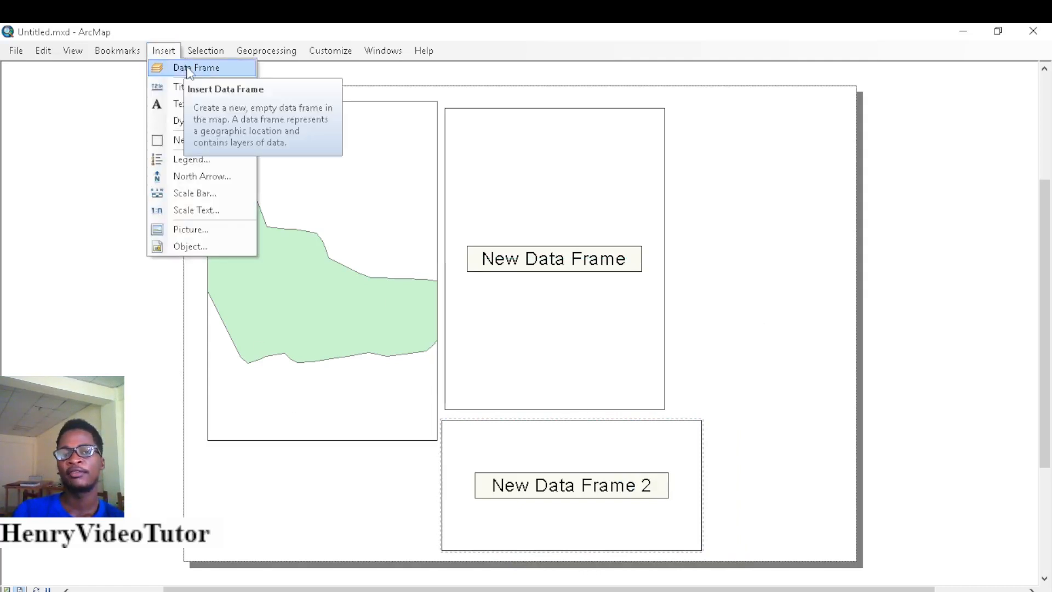
click(382, 306)
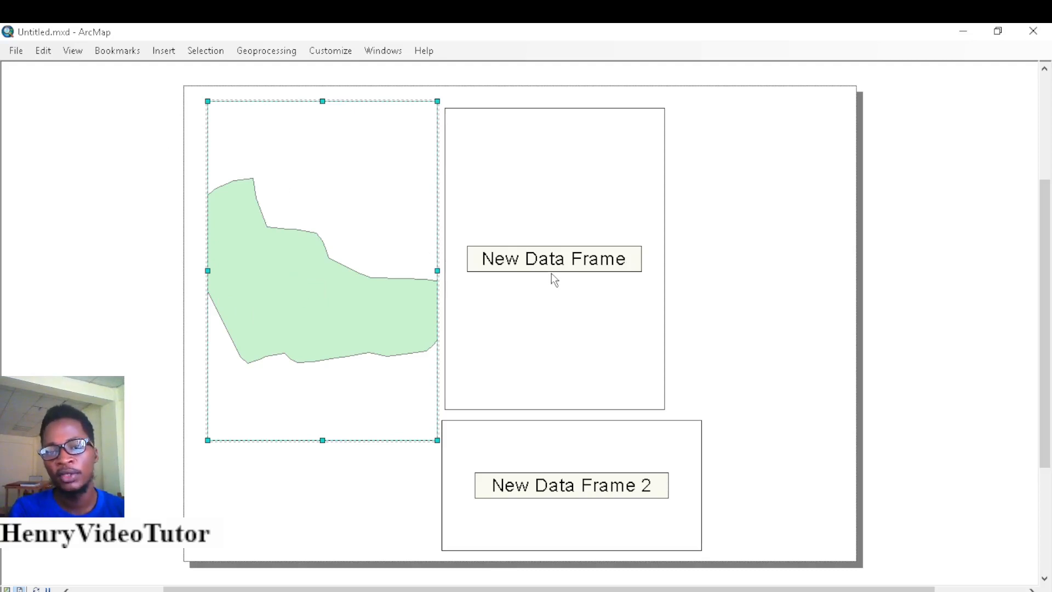
click(555, 303)
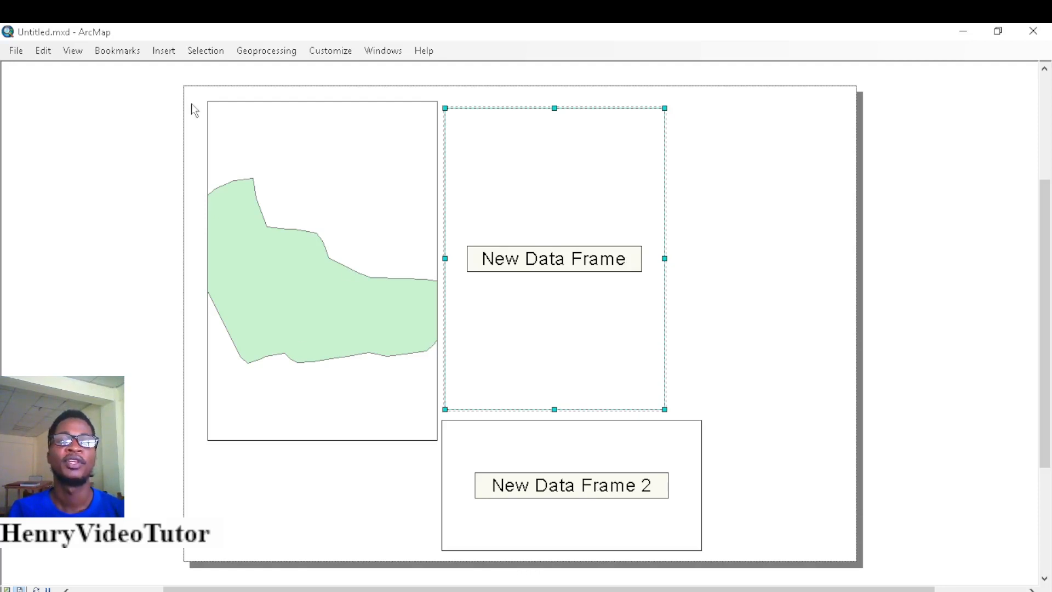
Insert the title "Liberia Map" and move it above the green polygon inside the map's data frame
click(163, 53)
click(163, 53)
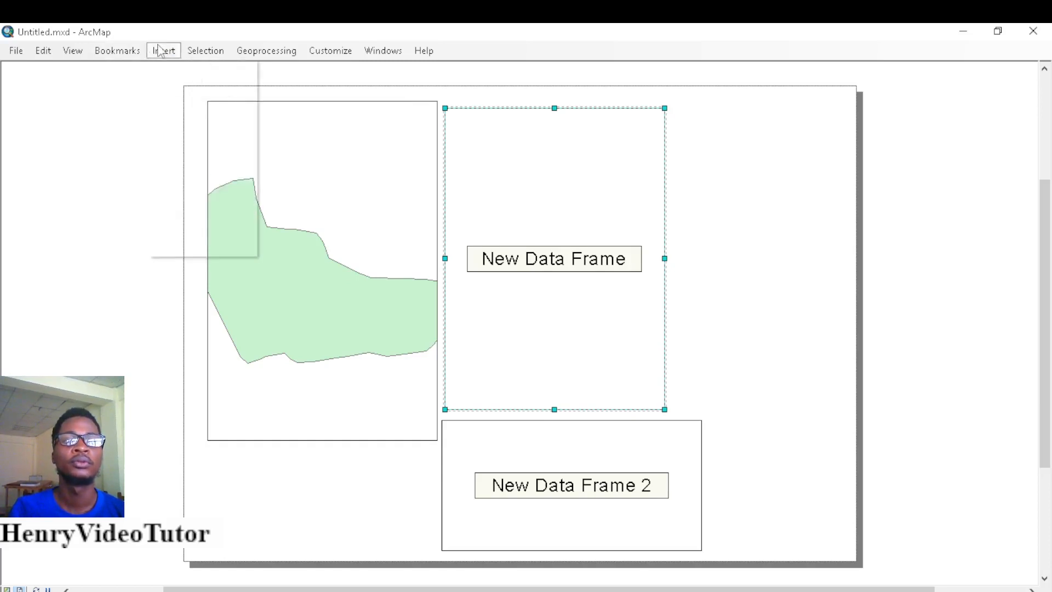
click(164, 53)
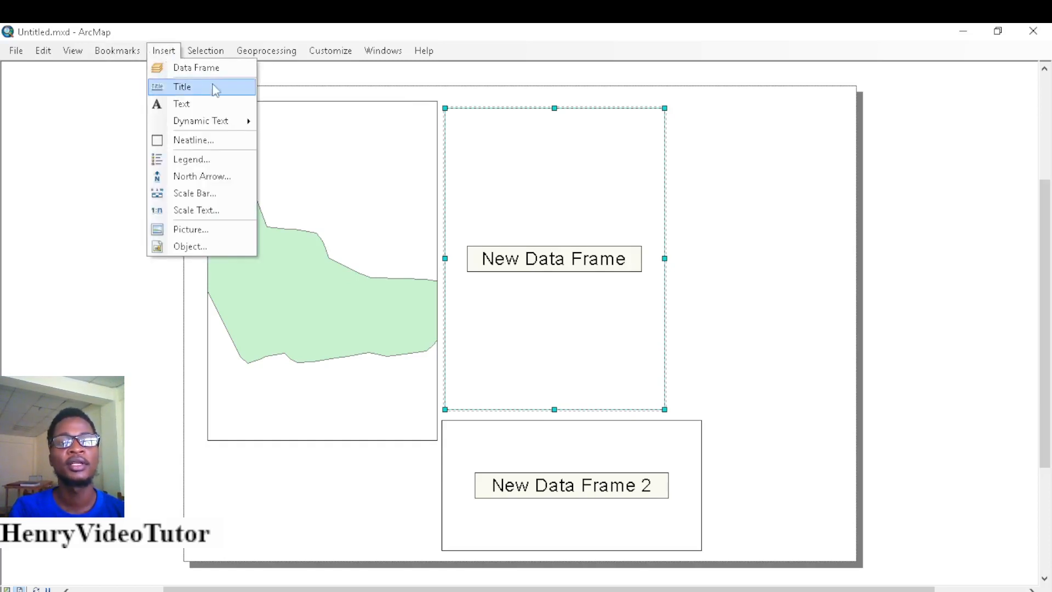
click(183, 89)
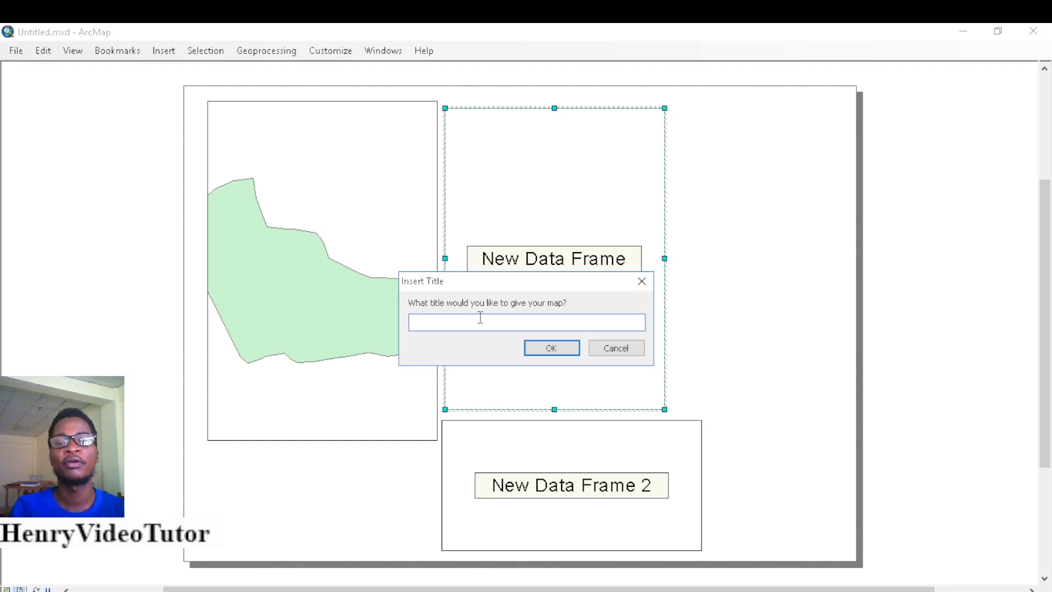
text(Libe)
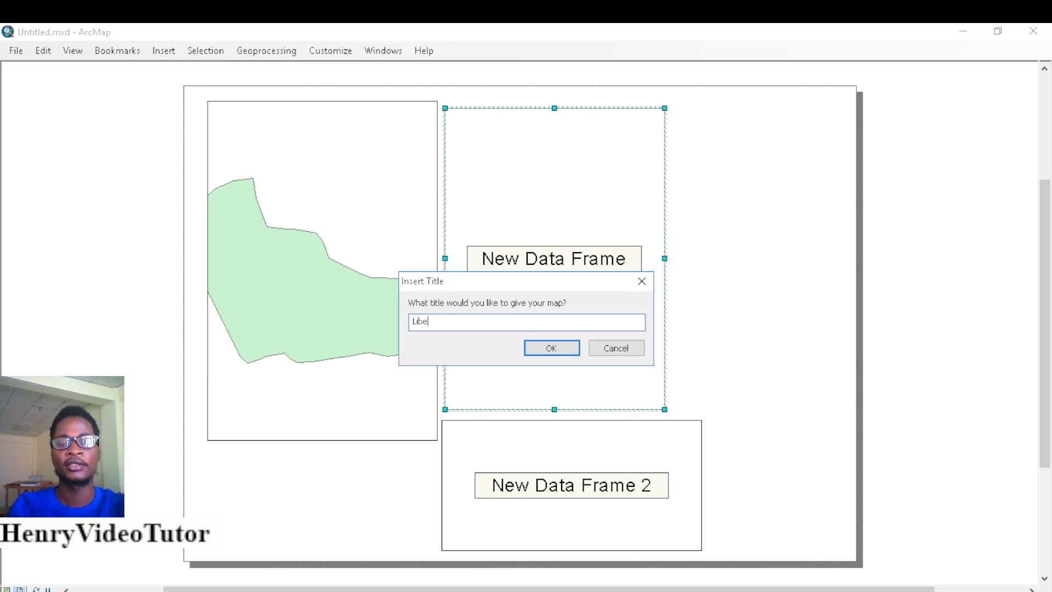
text(ria Map)
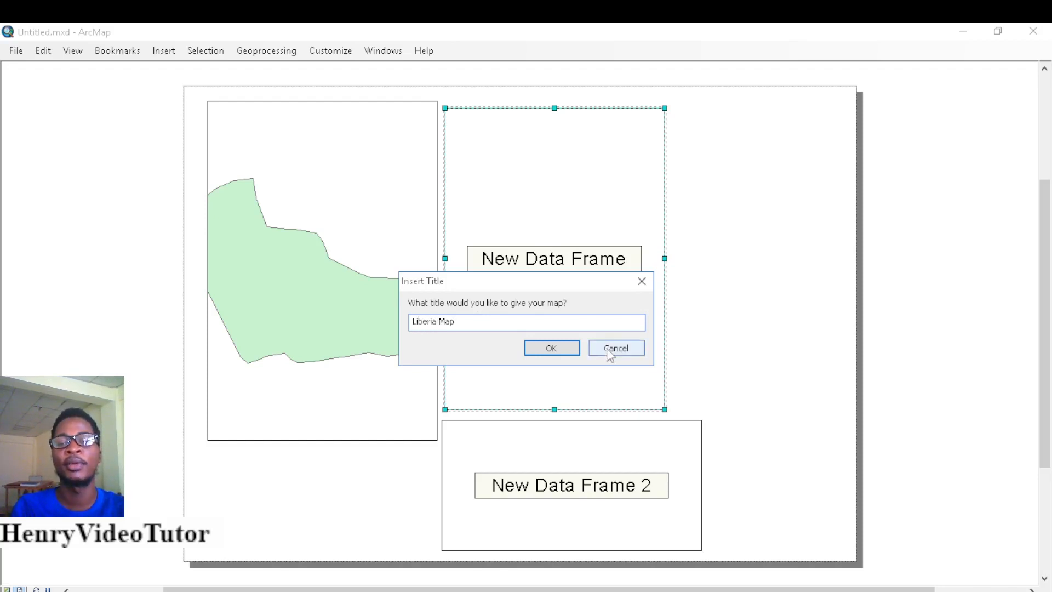
click(558, 349)
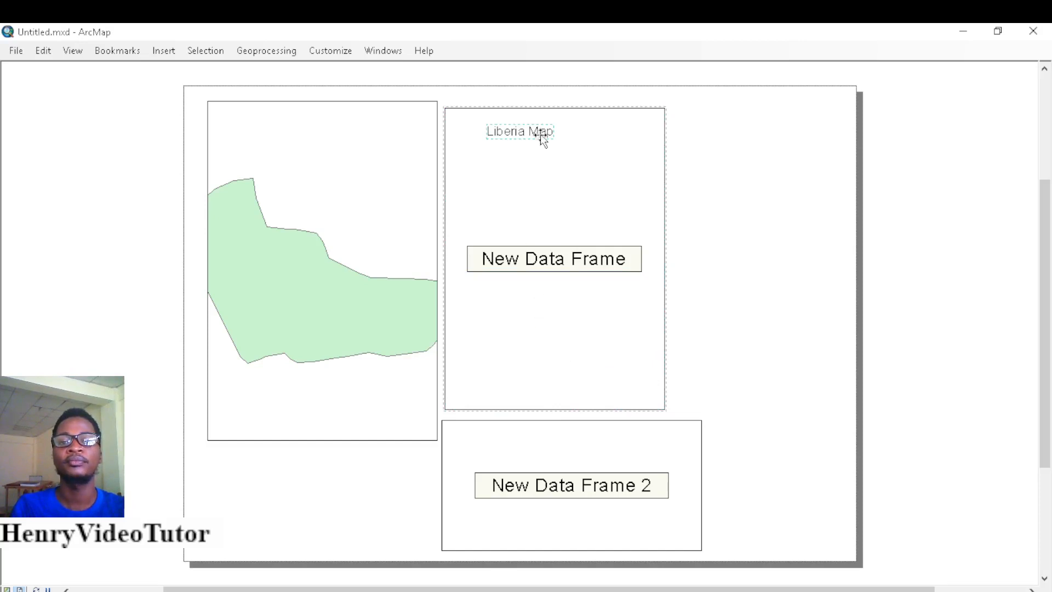
drag(537, 134, 322, 131)
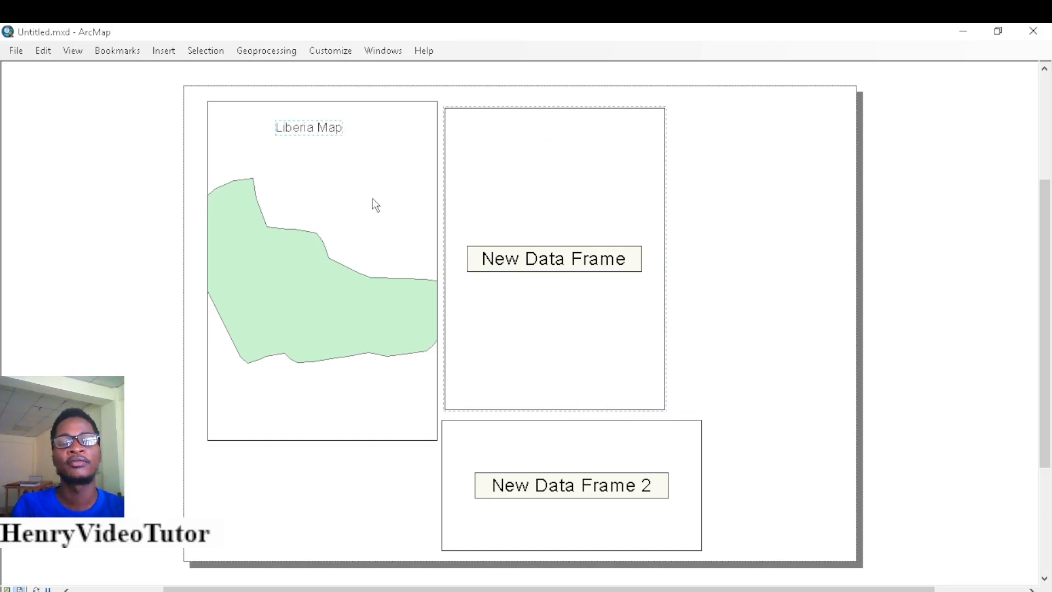
Replace the dynamic text in the title's properties with the fixed text "Liberia Map"
double_click(322, 134)
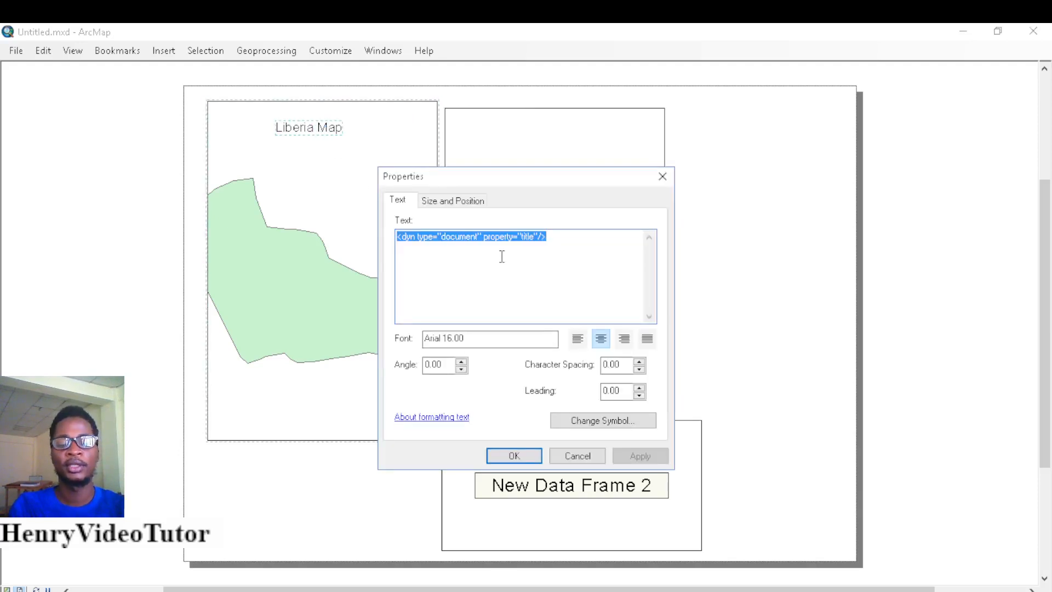
text(Libdf)
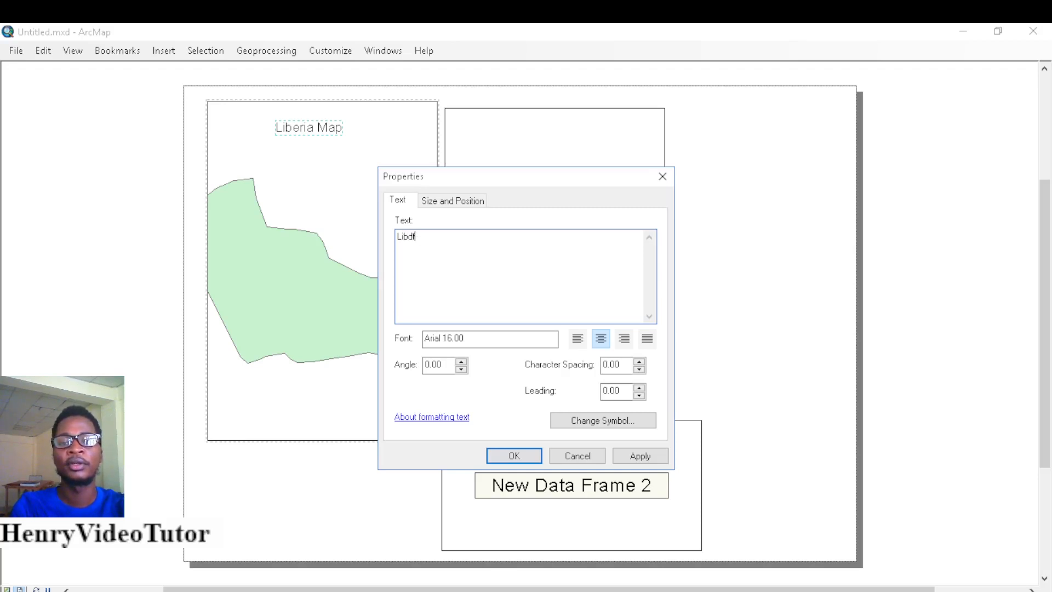
key(BackSpace)
key(BackSpace)
text(df)
key(BackSpace)
key(BackSpace)
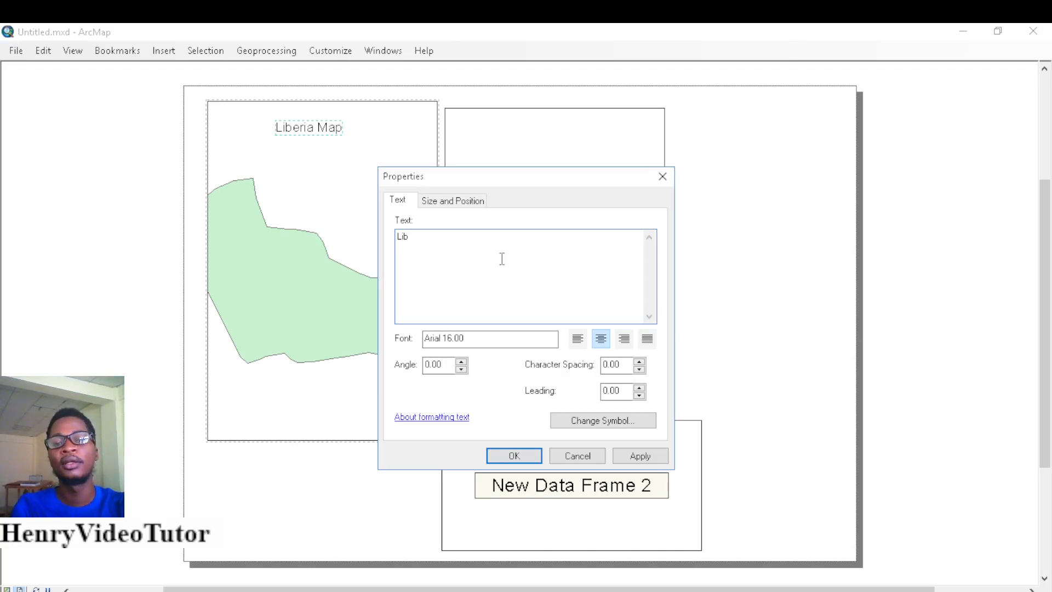
text(we)
key(BackSpace)
key(BackSpace)
text(er)
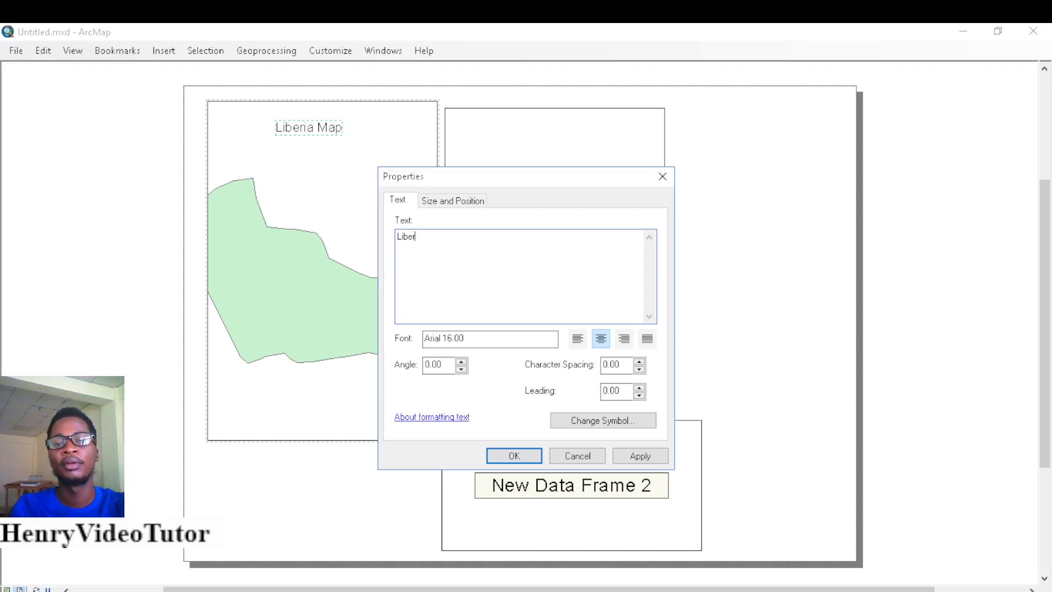
text(ia Map)
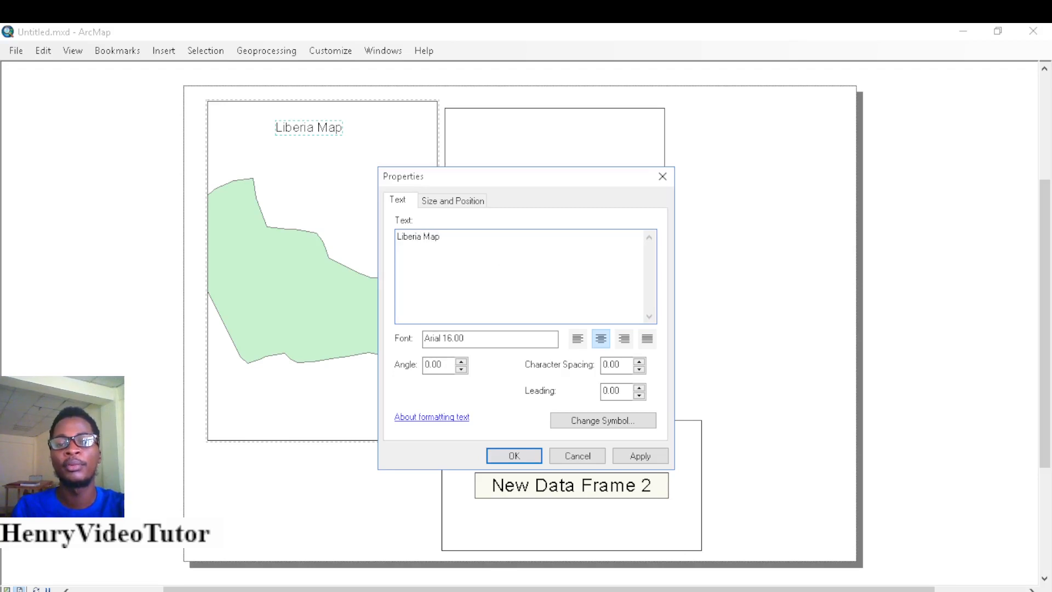
Format the Liberia Map title as bold Times New Roman, size 28, and nudge it towards the centre of its data frame
click(577, 420)
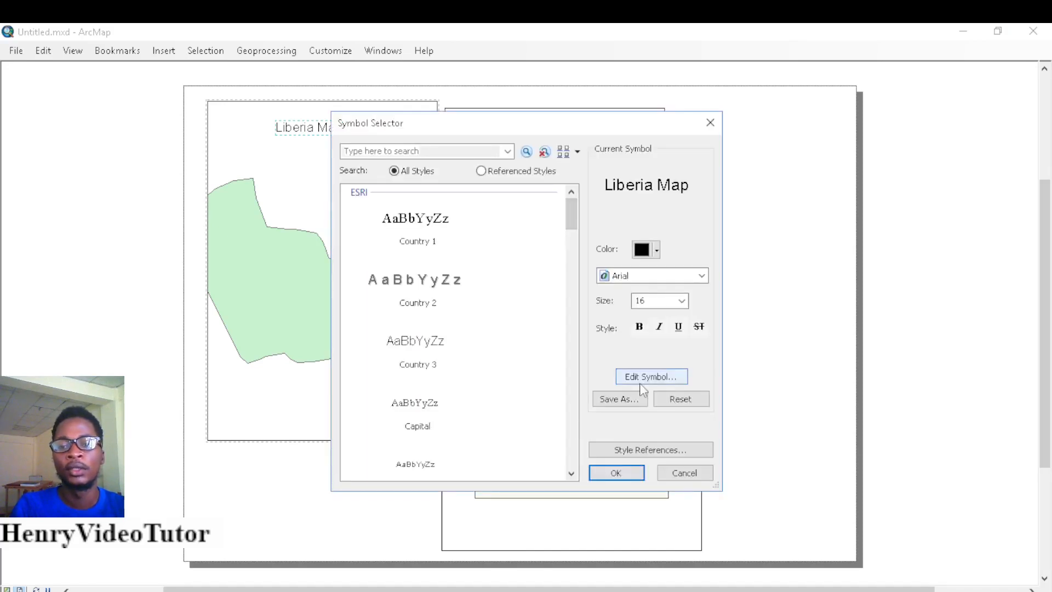
click(701, 275)
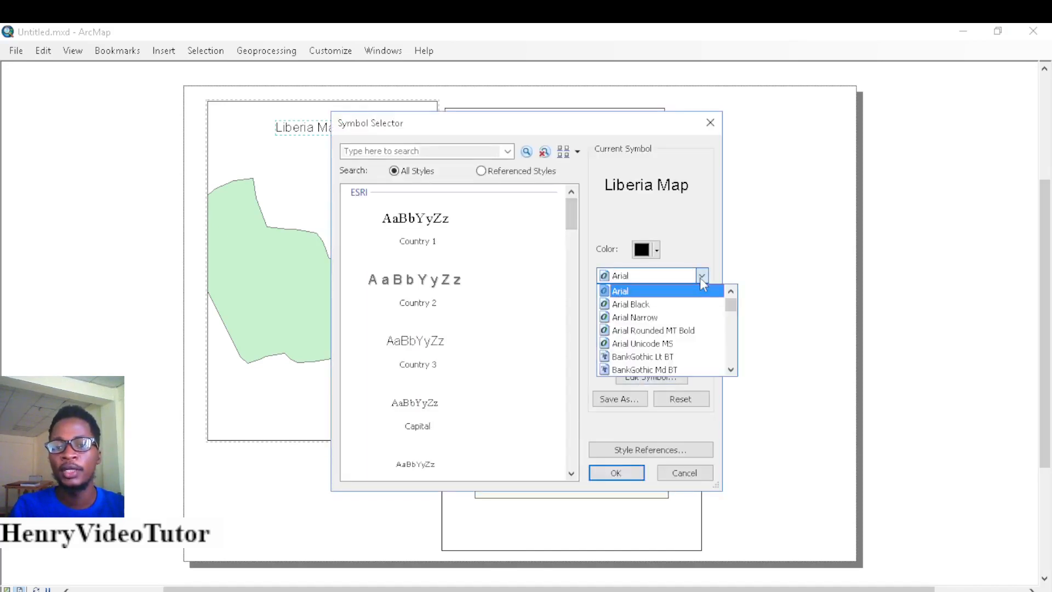
key(t)
key(e)
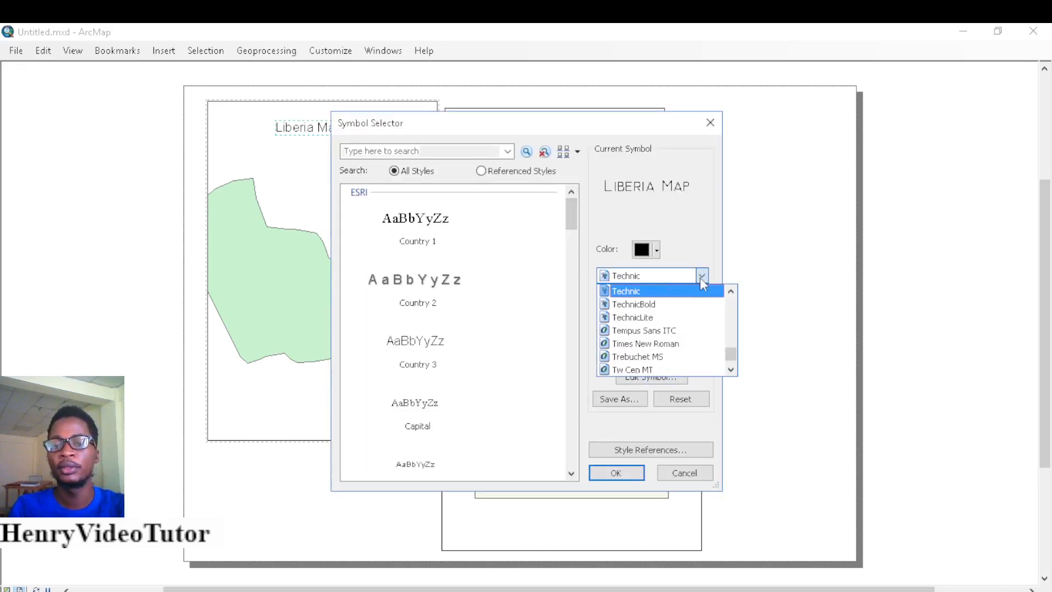
click(646, 344)
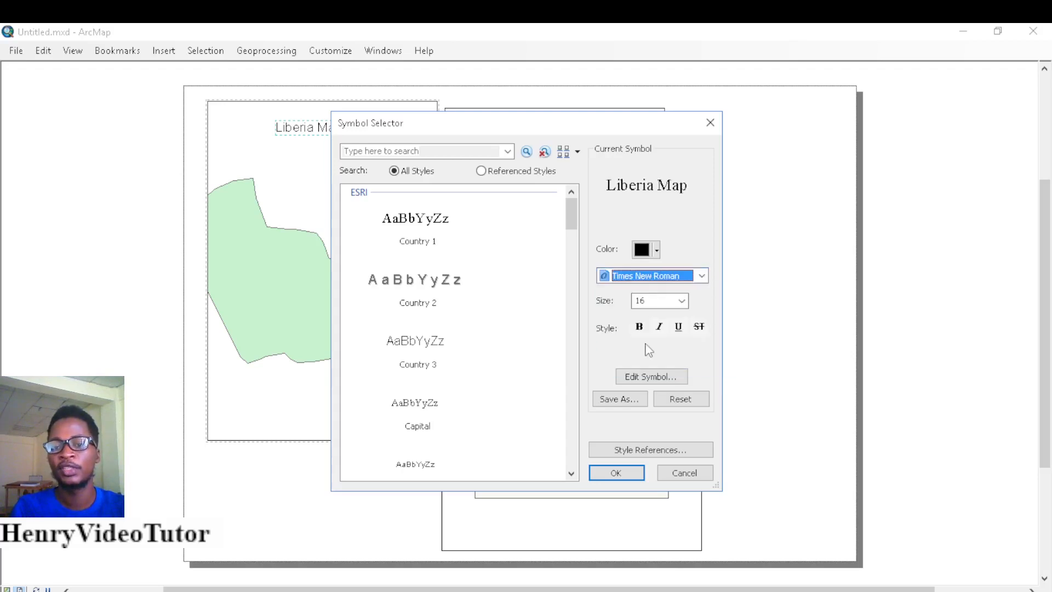
click(682, 301)
click(638, 375)
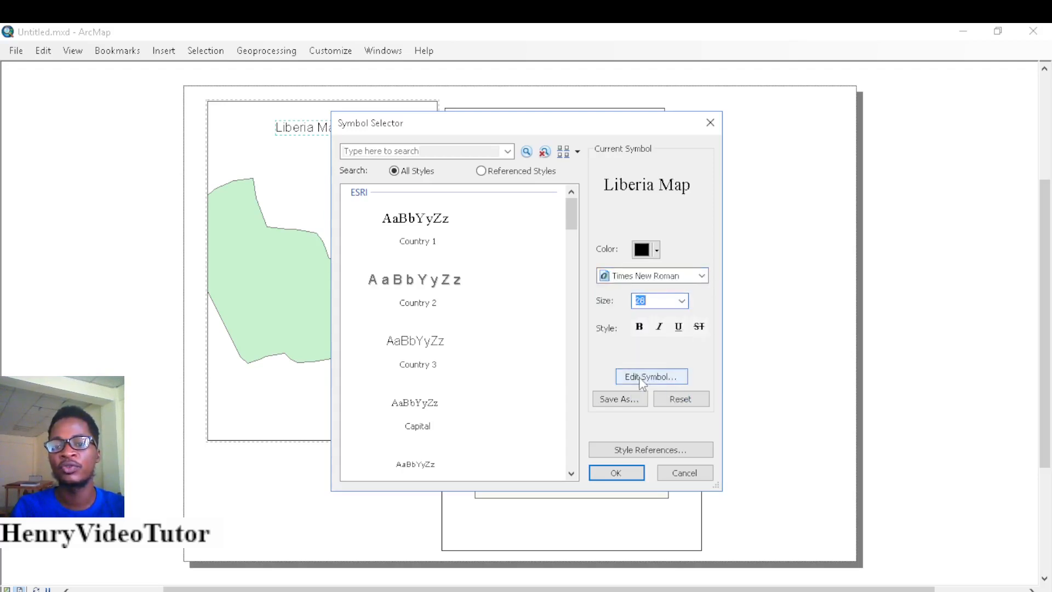
click(640, 328)
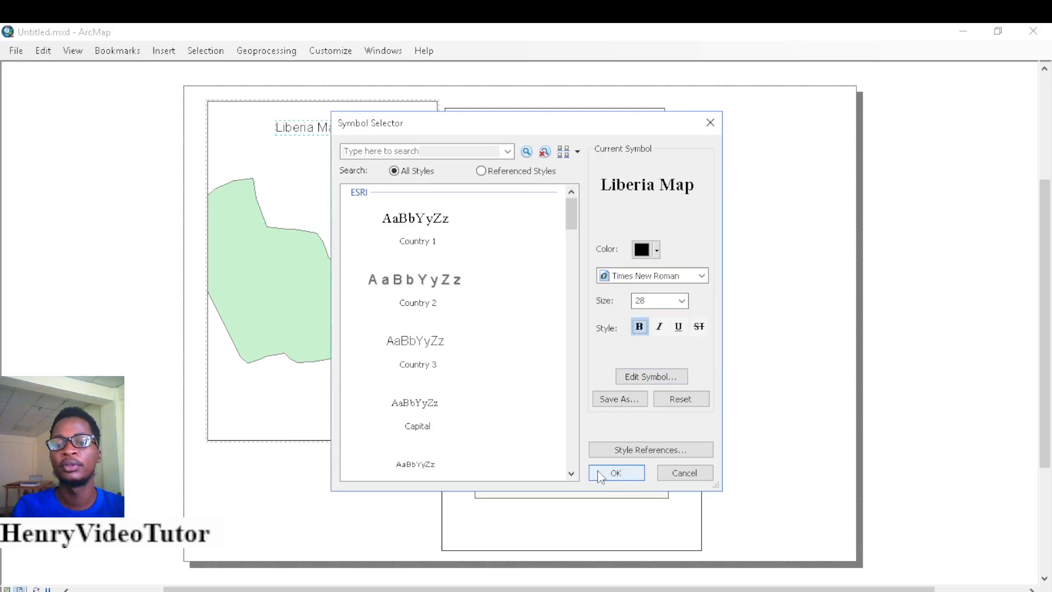
click(611, 472)
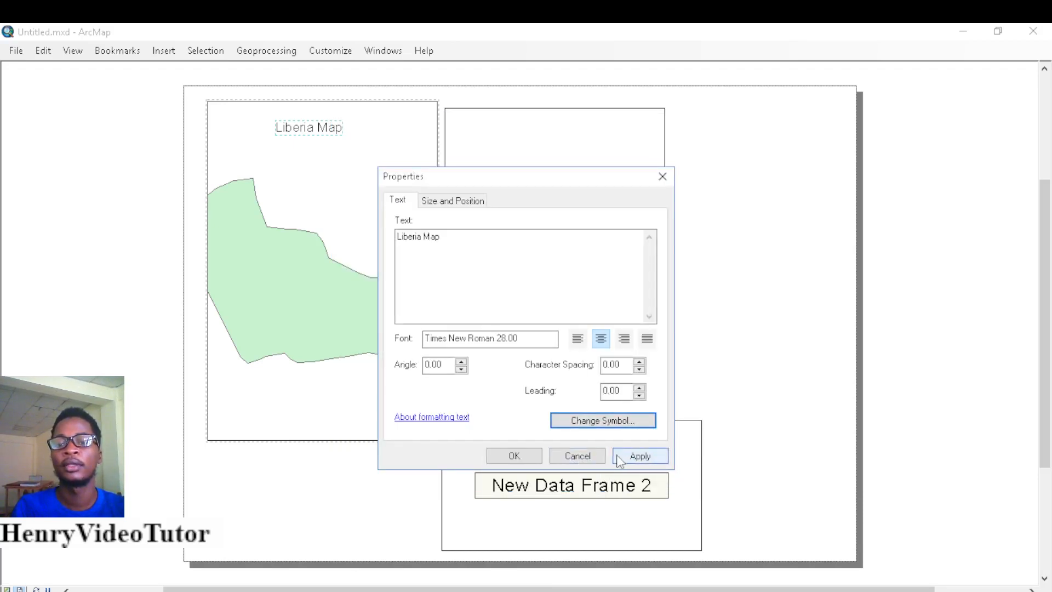
click(616, 454)
click(520, 458)
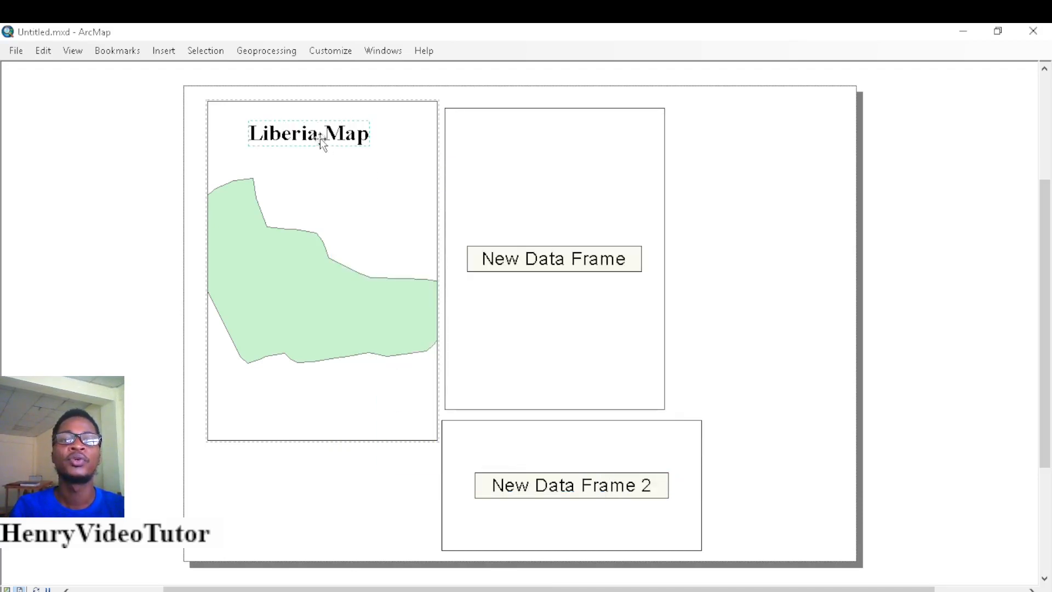
drag(320, 138, 322, 136)
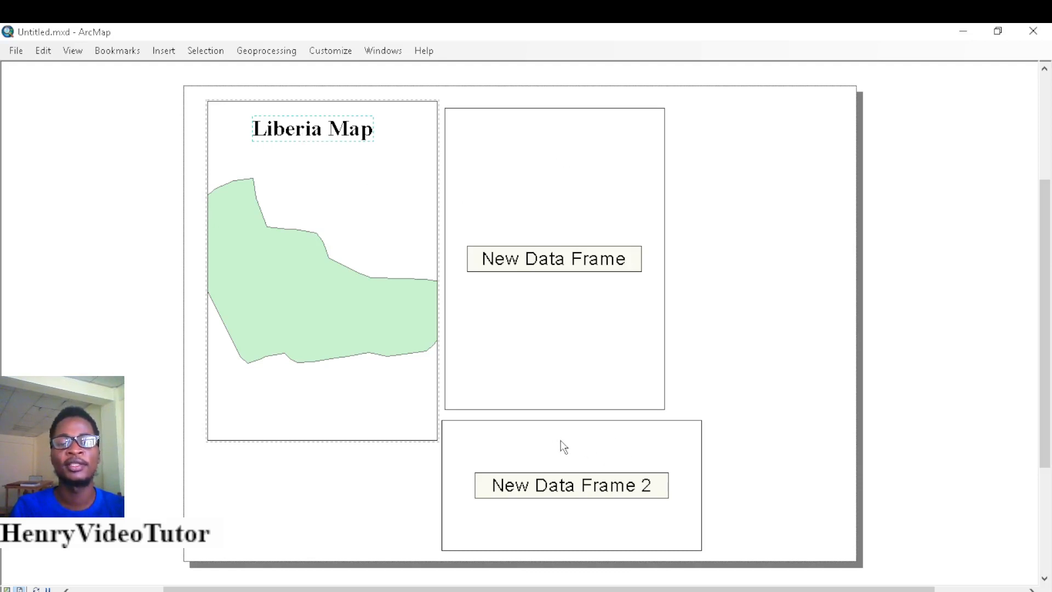
Insert a second title over the empty data frame beside the map and replace its text with "Bong County"
click(162, 54)
click(183, 86)
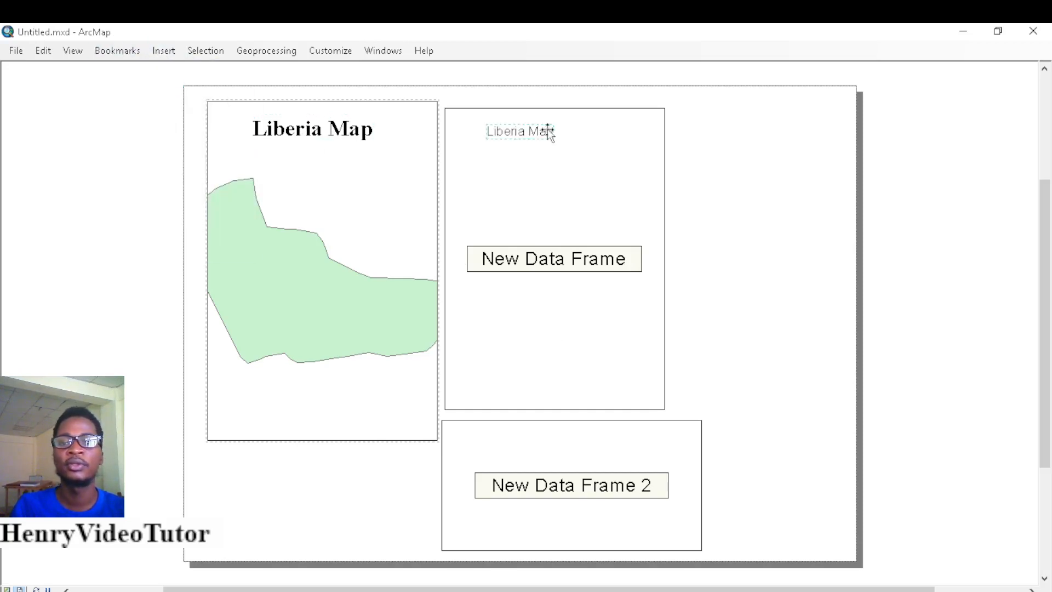
double_click(530, 132)
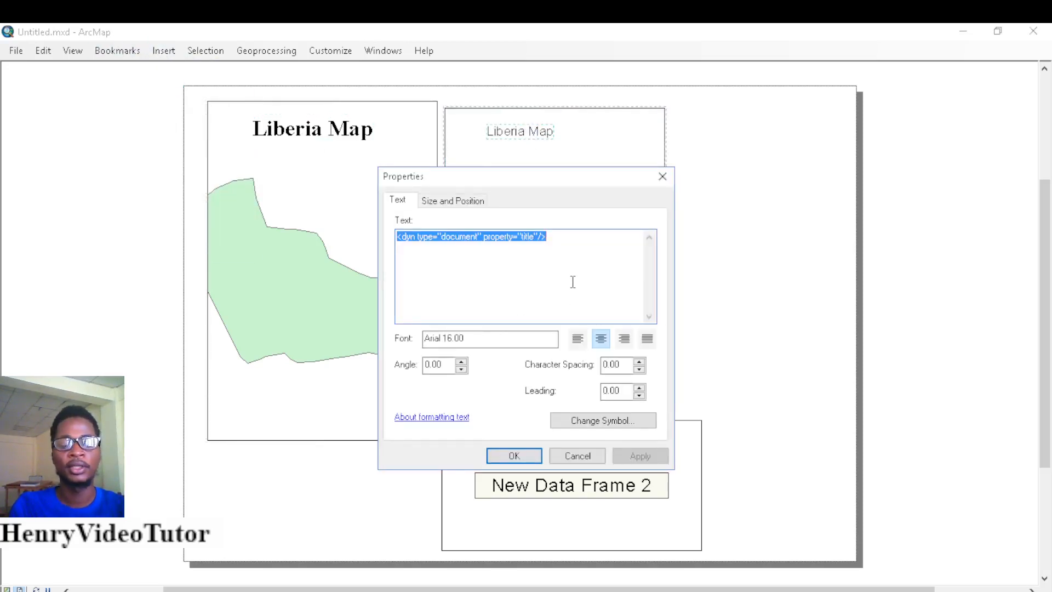
text(BOnv)
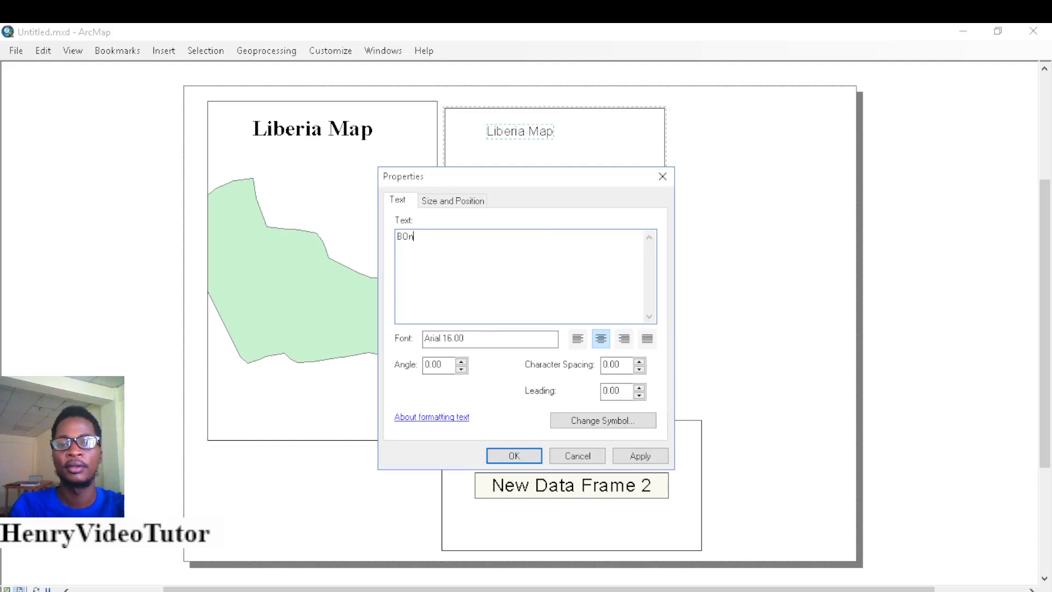
key(BackSpace)
key(BackSpace)
text(ong Cou)
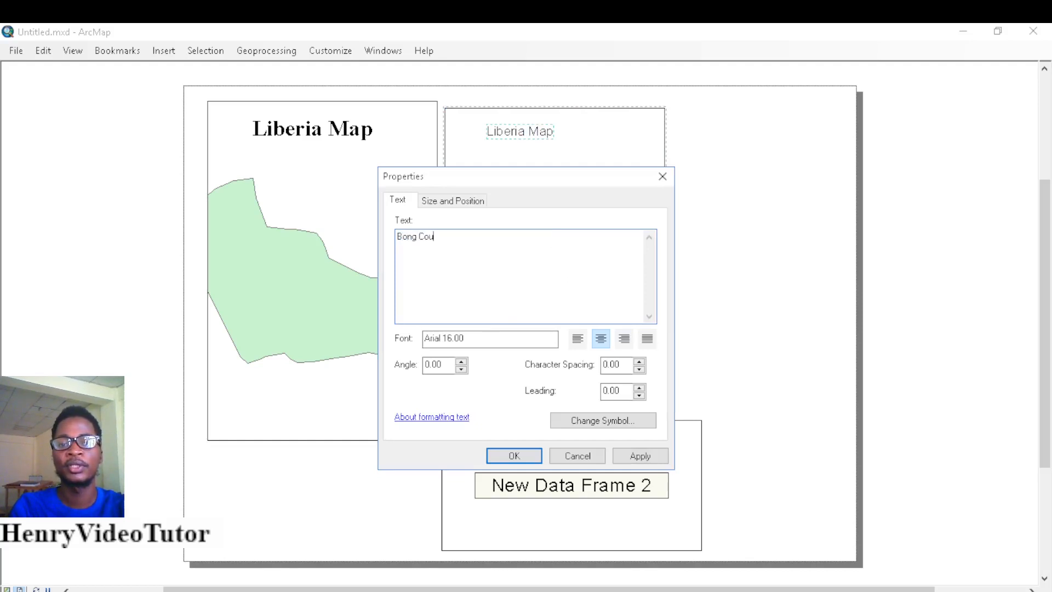
text(nty)
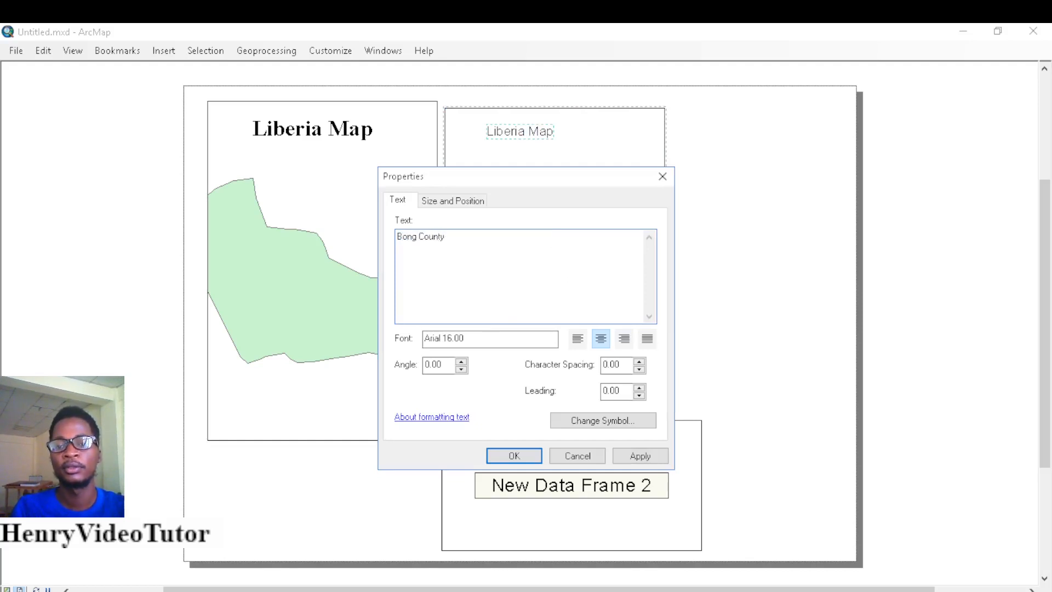
Change the font of the Bong County title to Times New Roman in its symbol settings
click(576, 428)
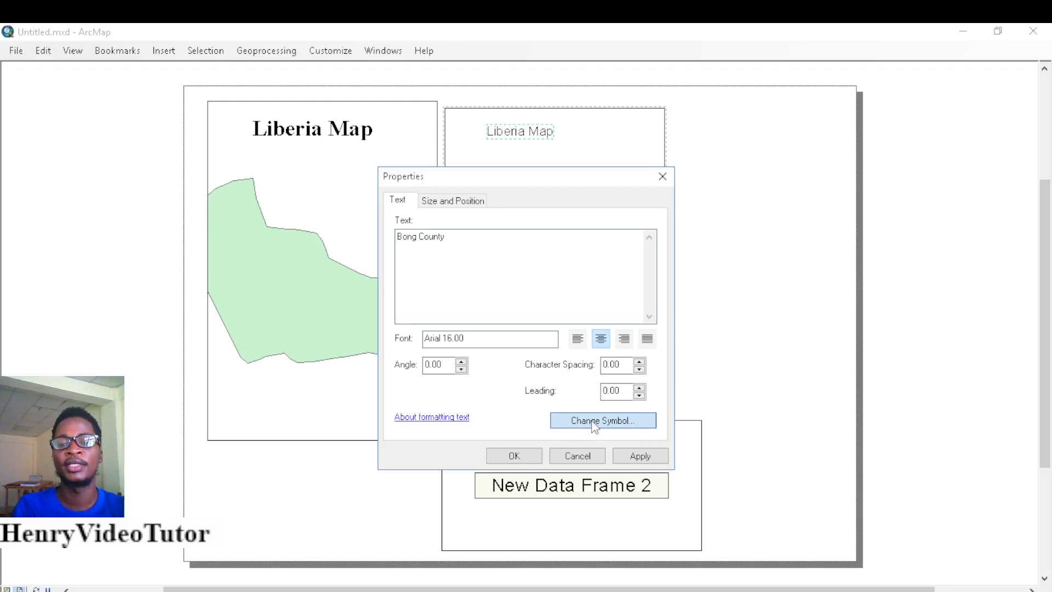
click(595, 426)
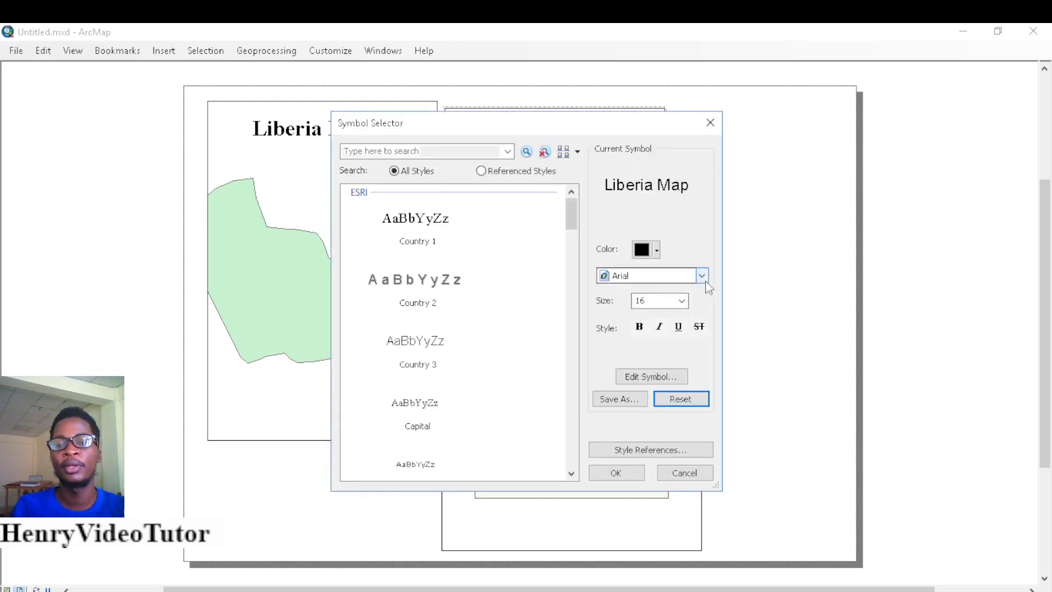
click(705, 278)
key(t)
key(t)
key(t)
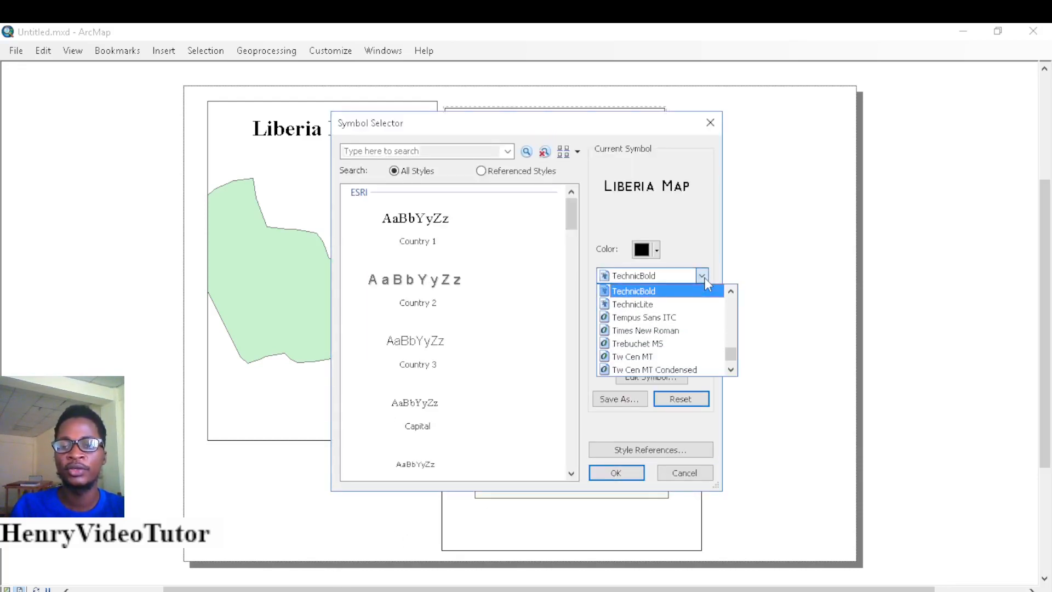
click(646, 331)
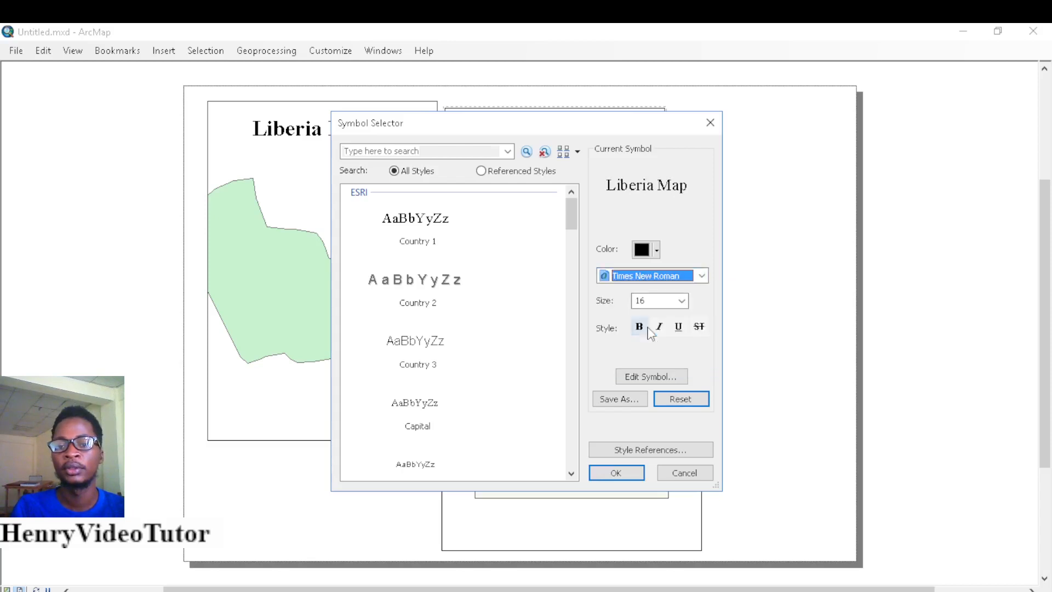
Make the Bong County title bold at size 28 and move it to the top centre of its data frame
click(676, 301)
click(682, 301)
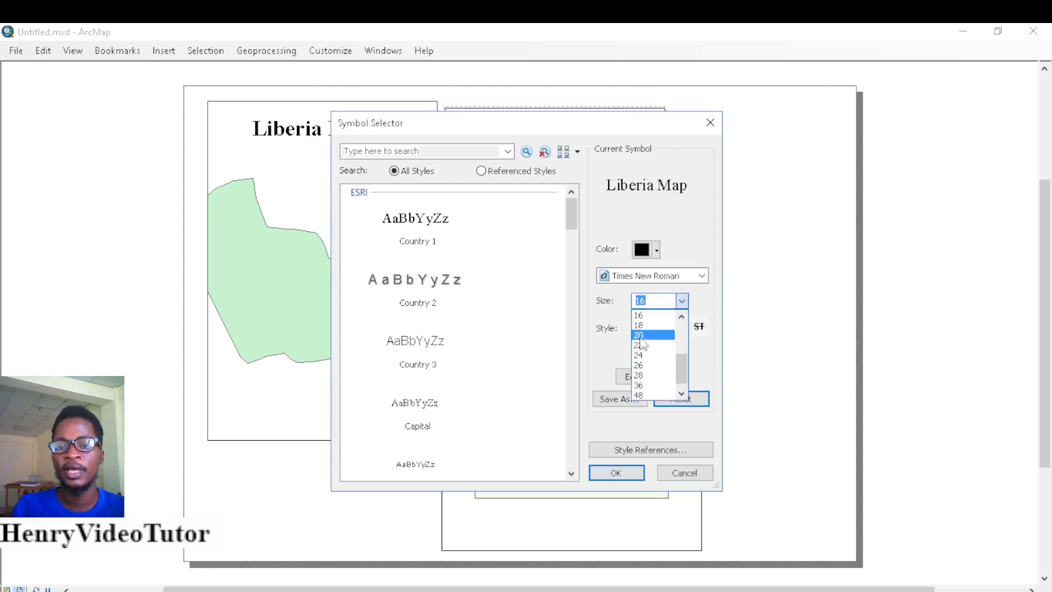
click(639, 376)
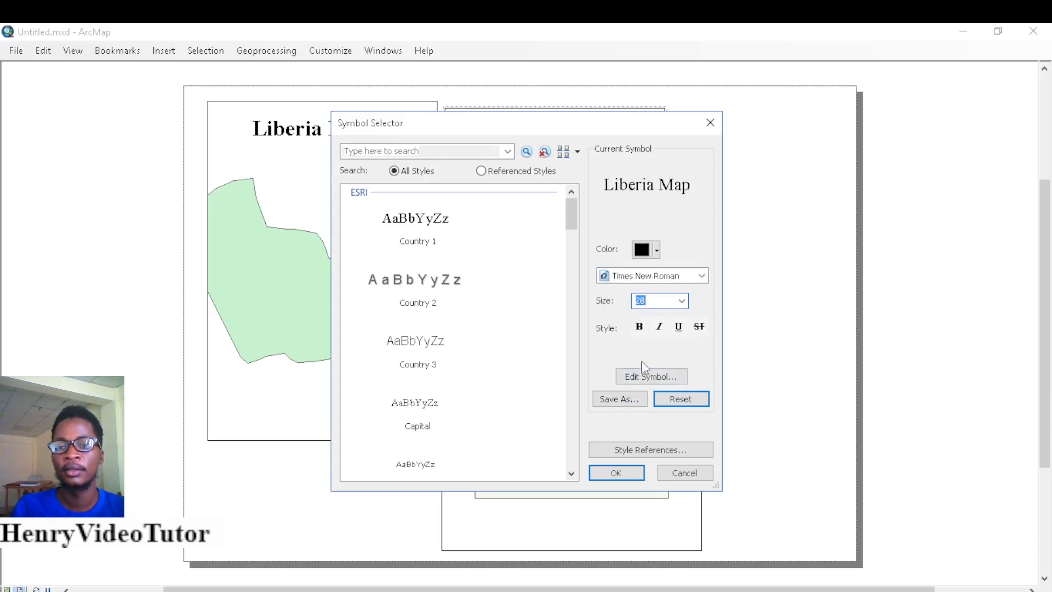
click(639, 327)
click(617, 472)
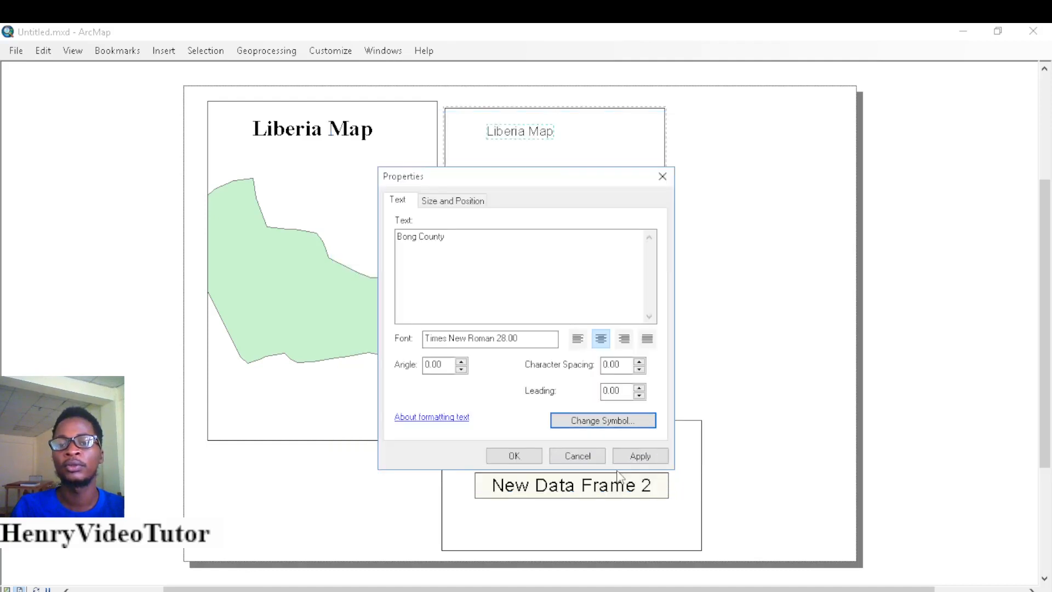
click(640, 455)
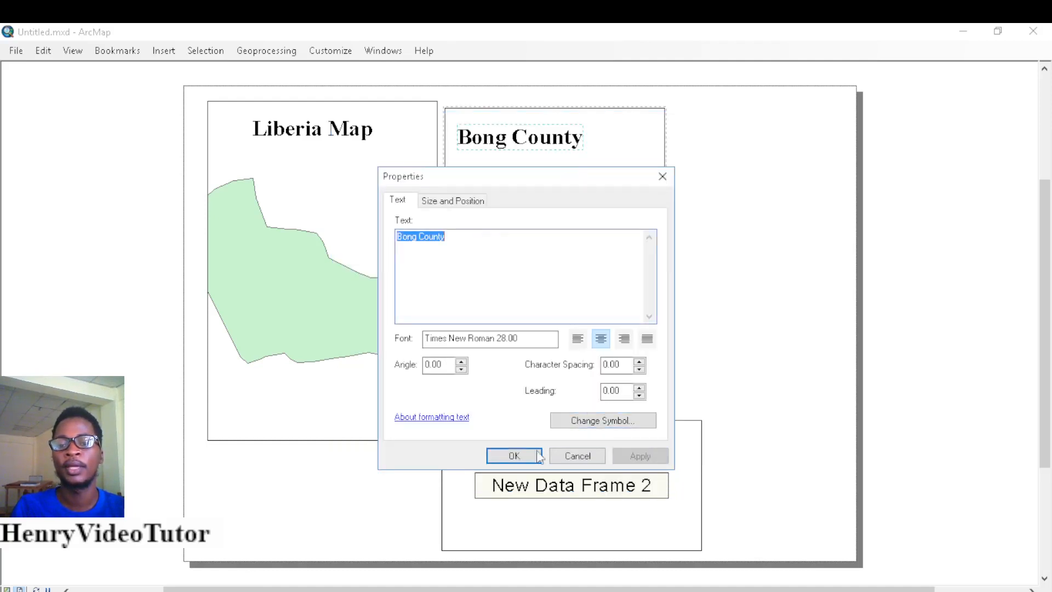
click(514, 456)
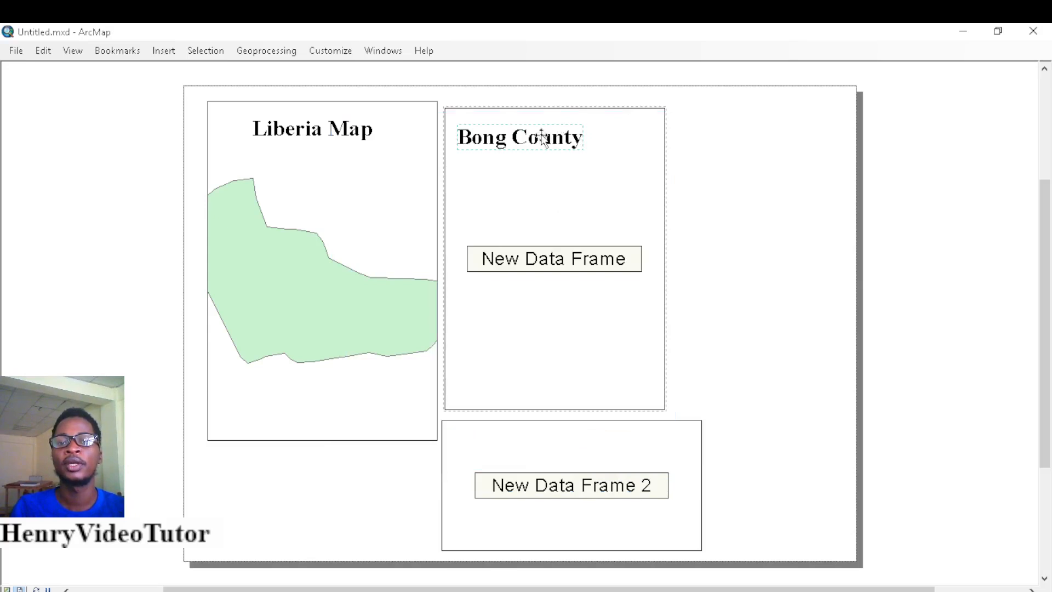
drag(543, 138, 574, 130)
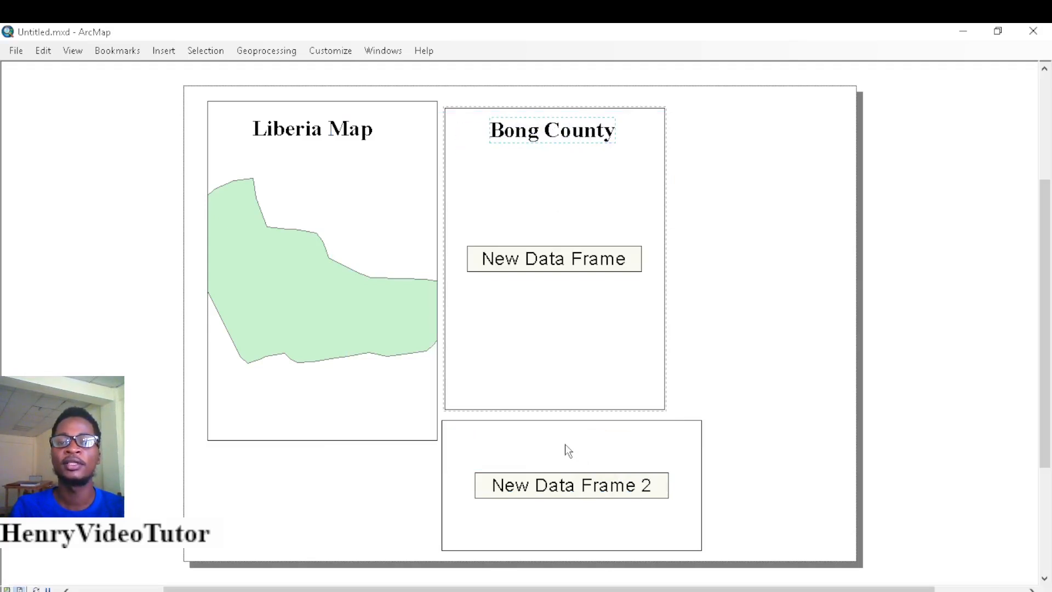
Insert a third title, move it below the Bong County title and replace its dynamic text with "Zota District"
click(165, 52)
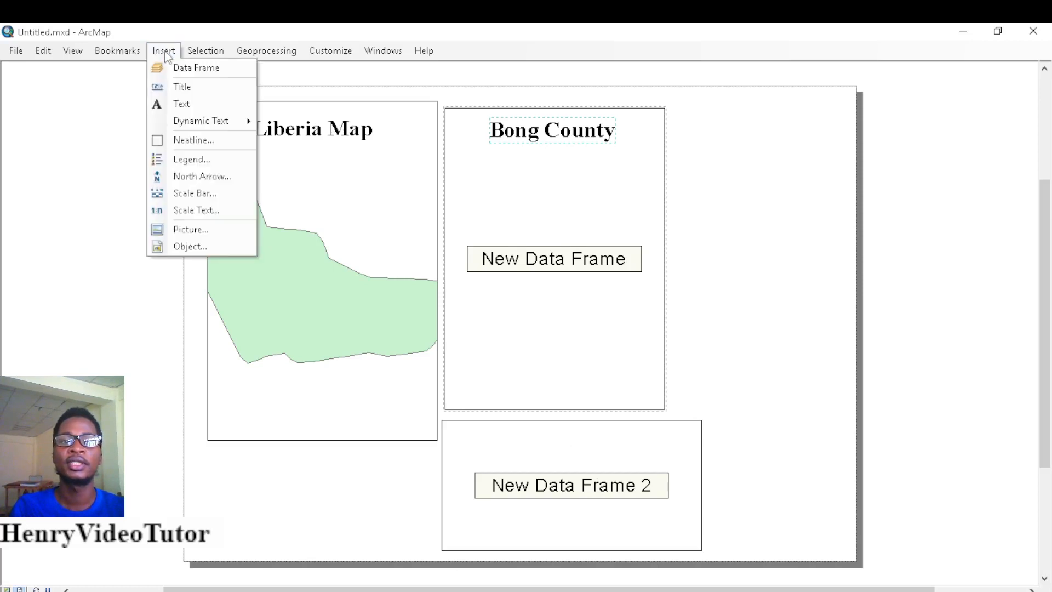
click(173, 87)
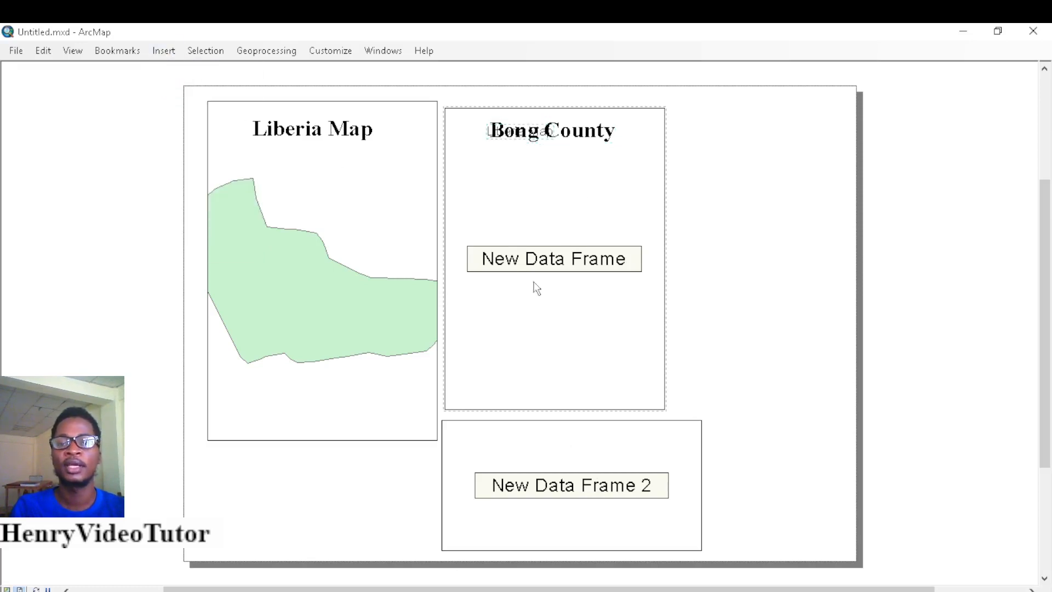
drag(528, 135, 529, 175)
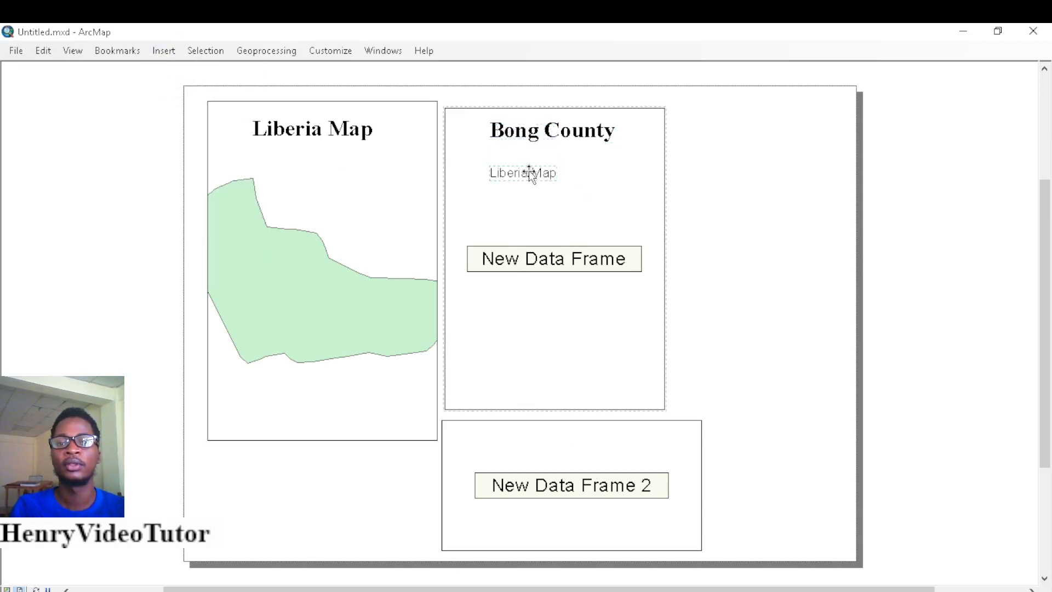
double_click(528, 171)
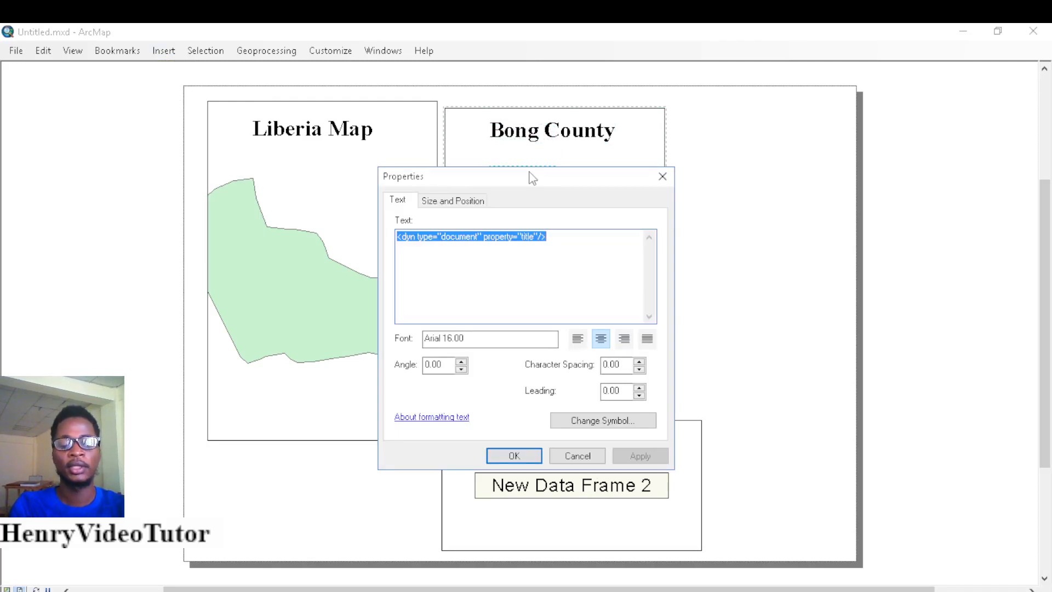
text(ZO)
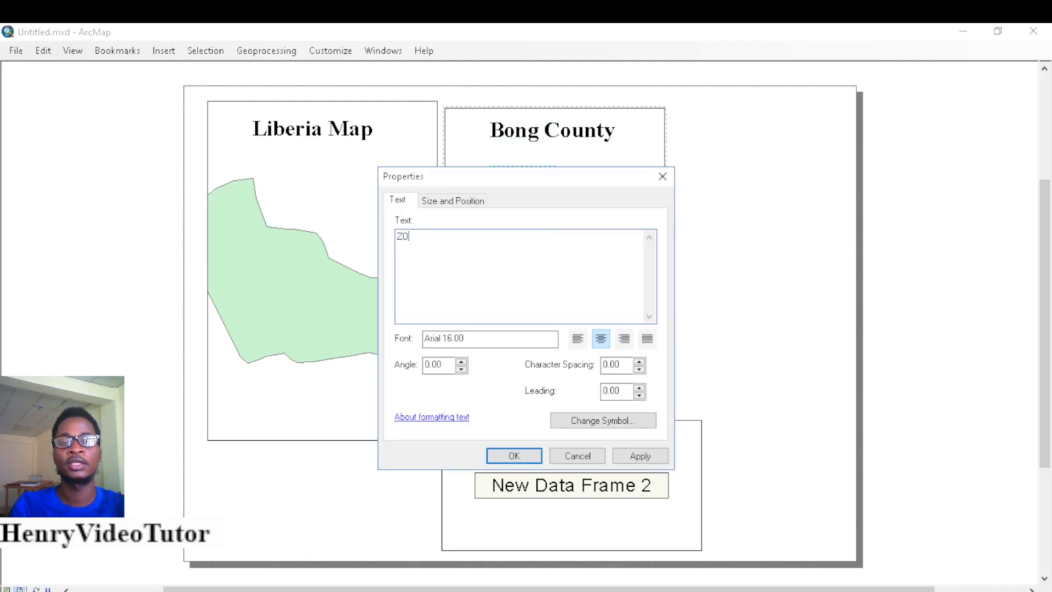
key(BackSpace)
text(ota )
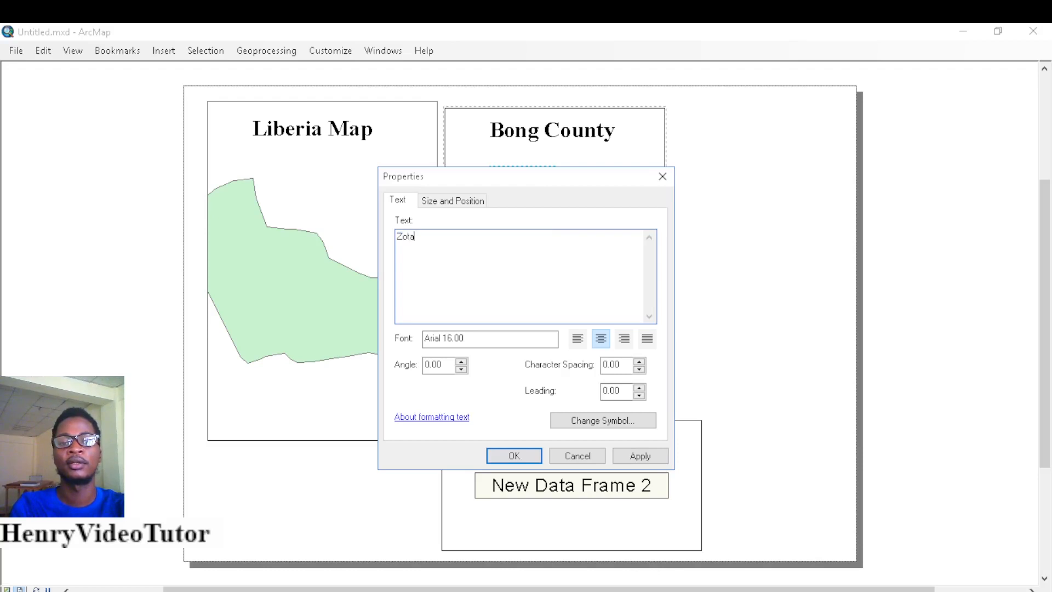
text(District)
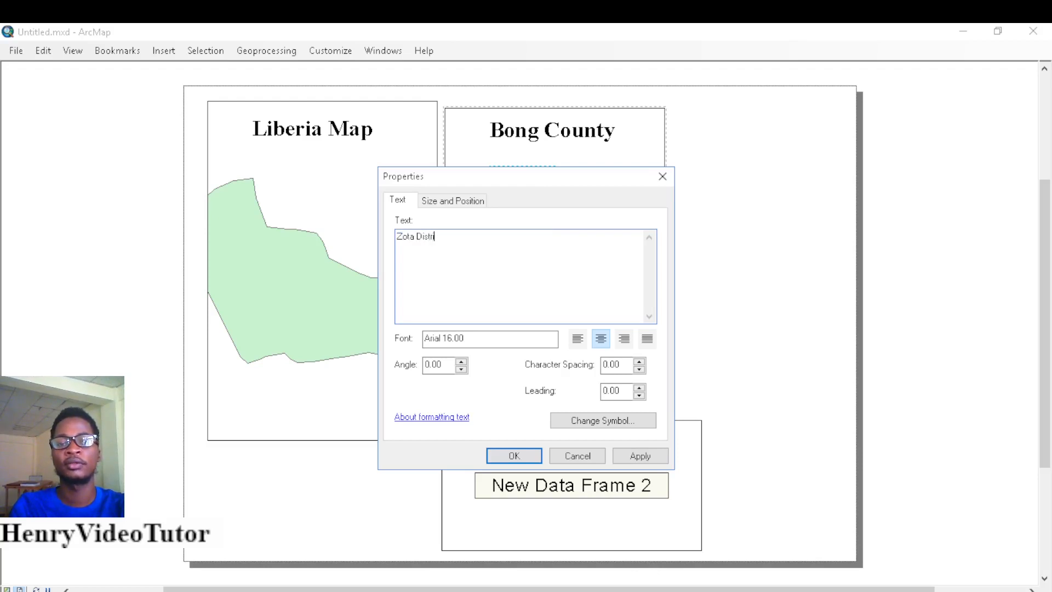
Format the Zota District title as bold Times New Roman, size 28, and move it above the New Data Frame 2 label
click(606, 426)
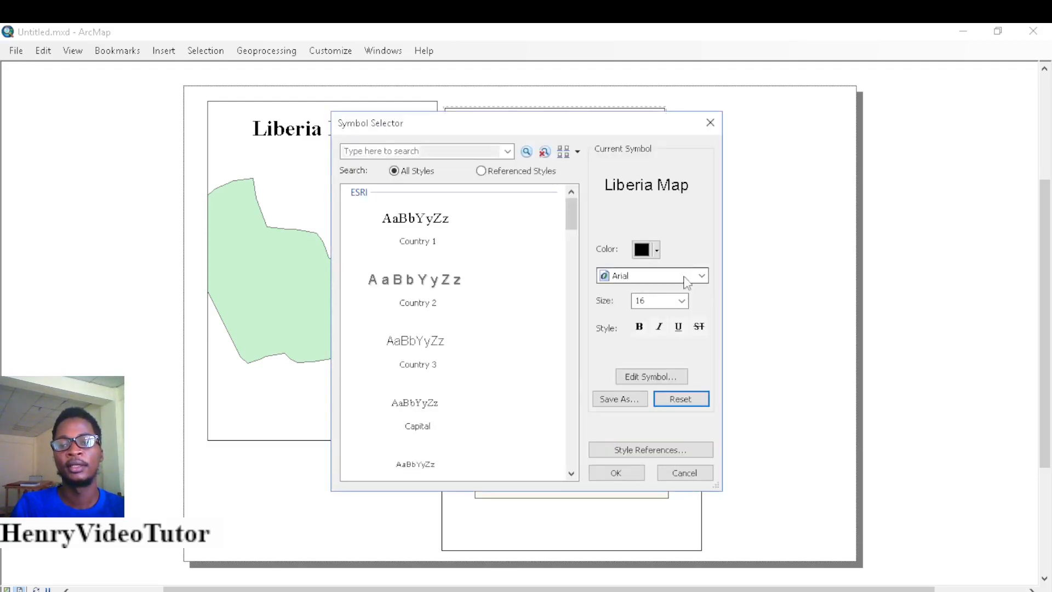
click(690, 277)
scroll(690, 279, down, 20)
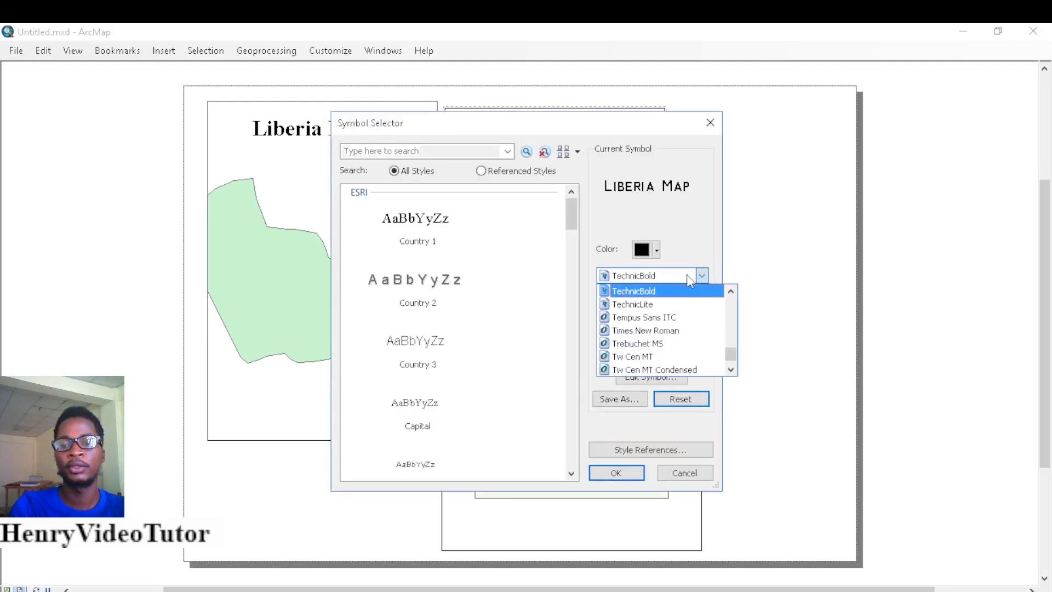
click(668, 330)
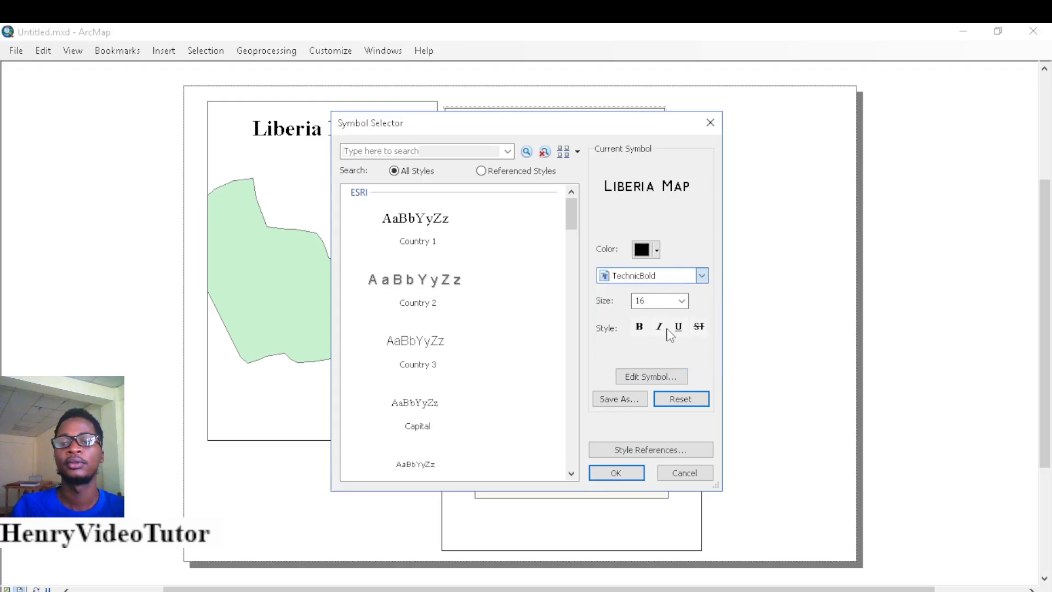
click(681, 300)
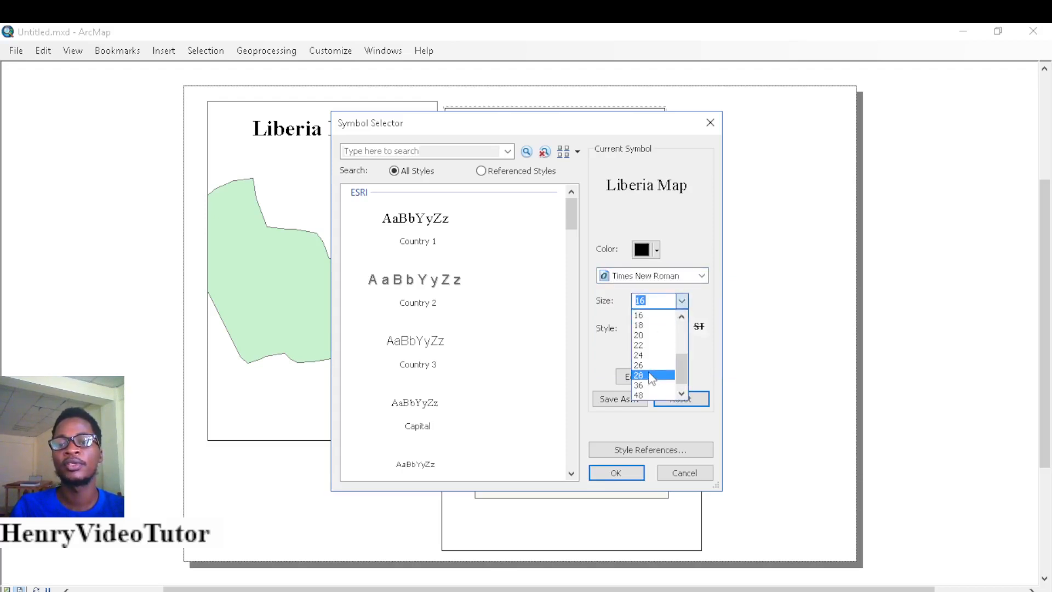
click(652, 376)
click(639, 327)
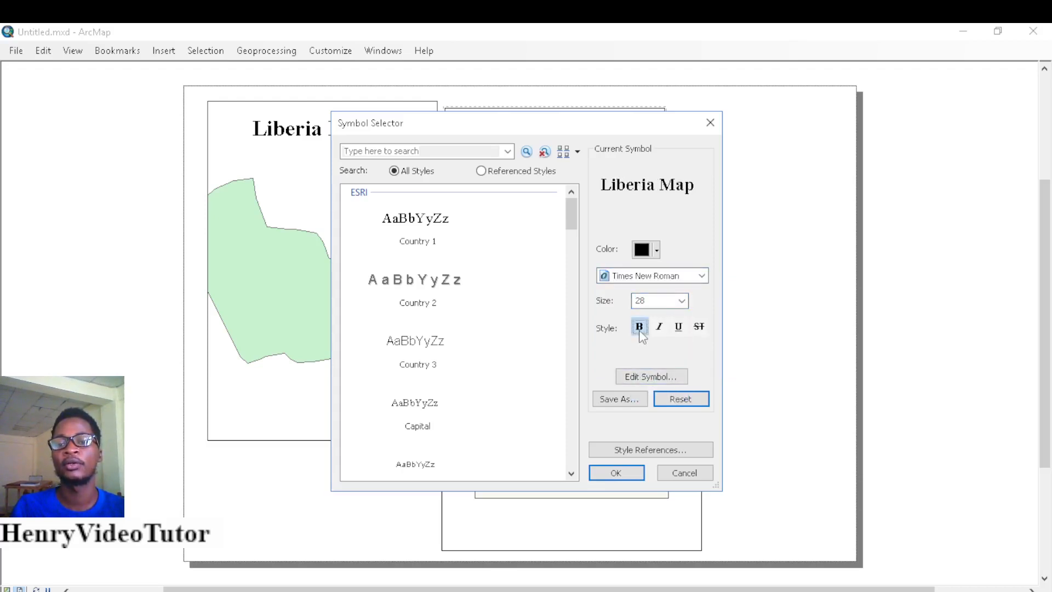
click(616, 473)
click(653, 458)
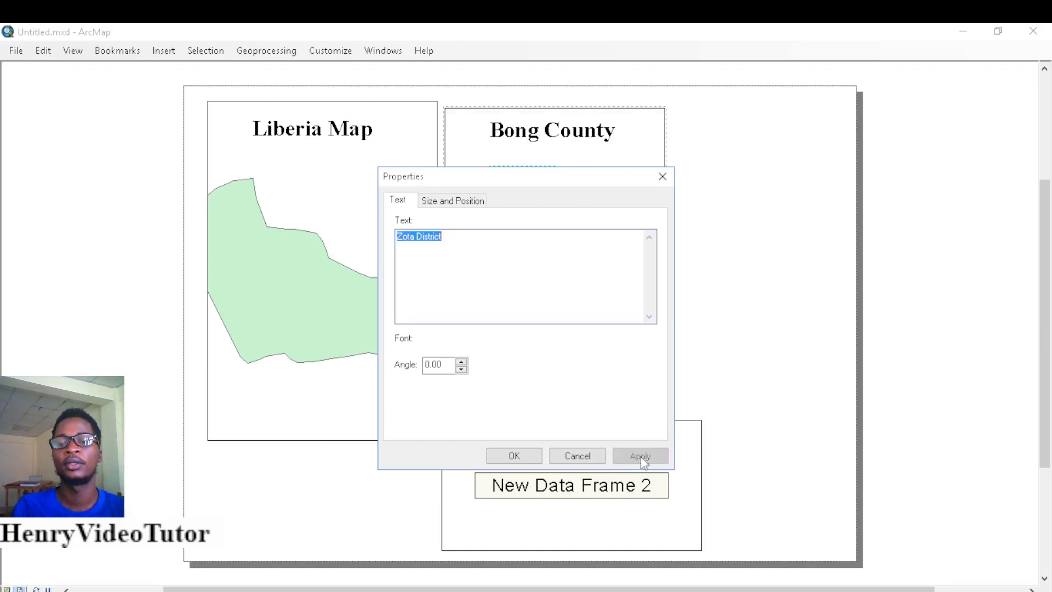
click(515, 459)
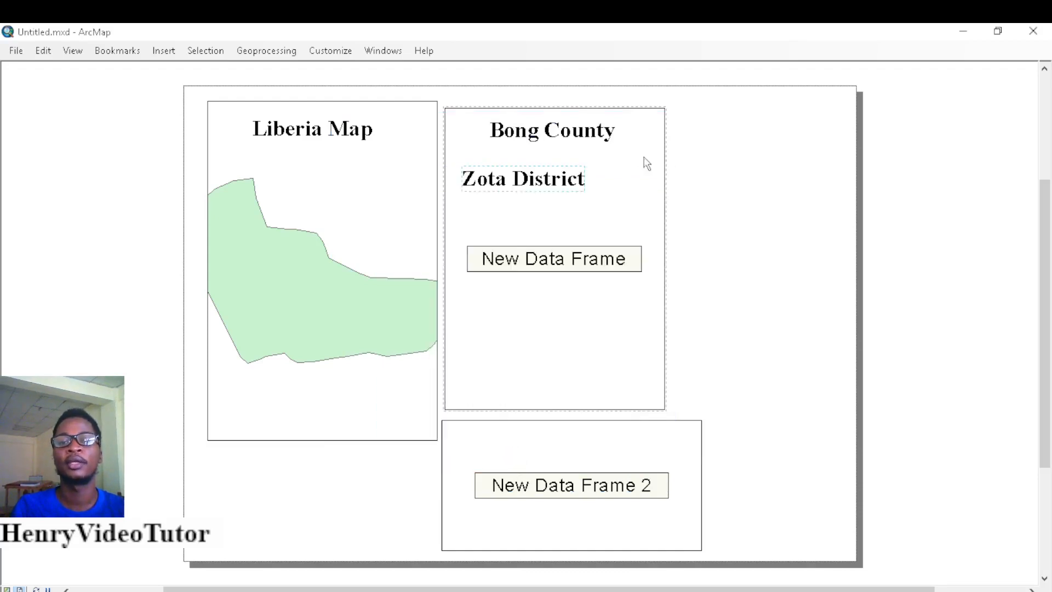
drag(543, 178, 585, 444)
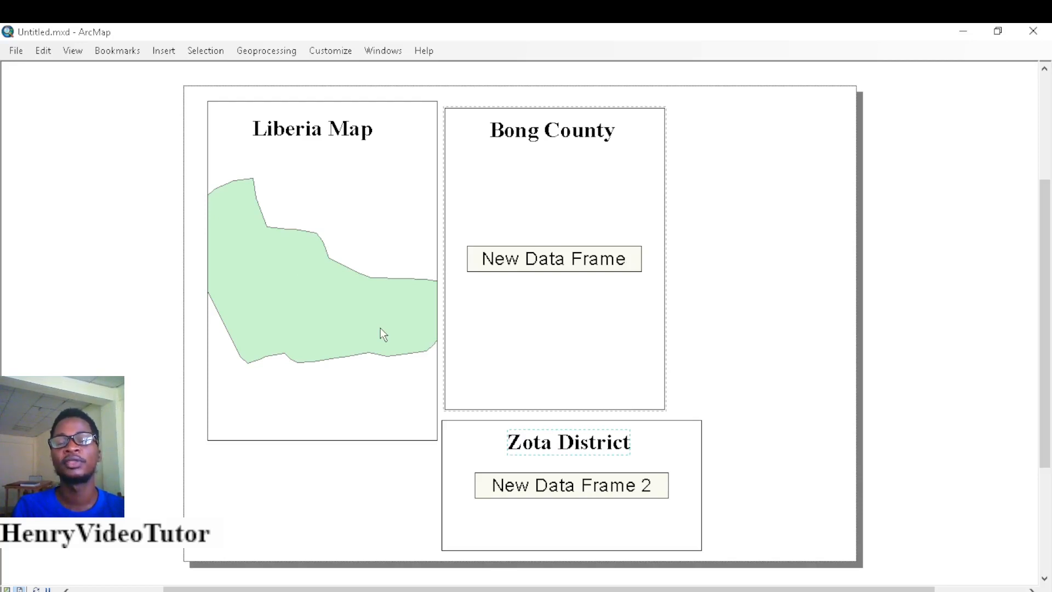
Insert a text element in the Bong County data frame reading "Source:" followed by the map author's full name
click(166, 51)
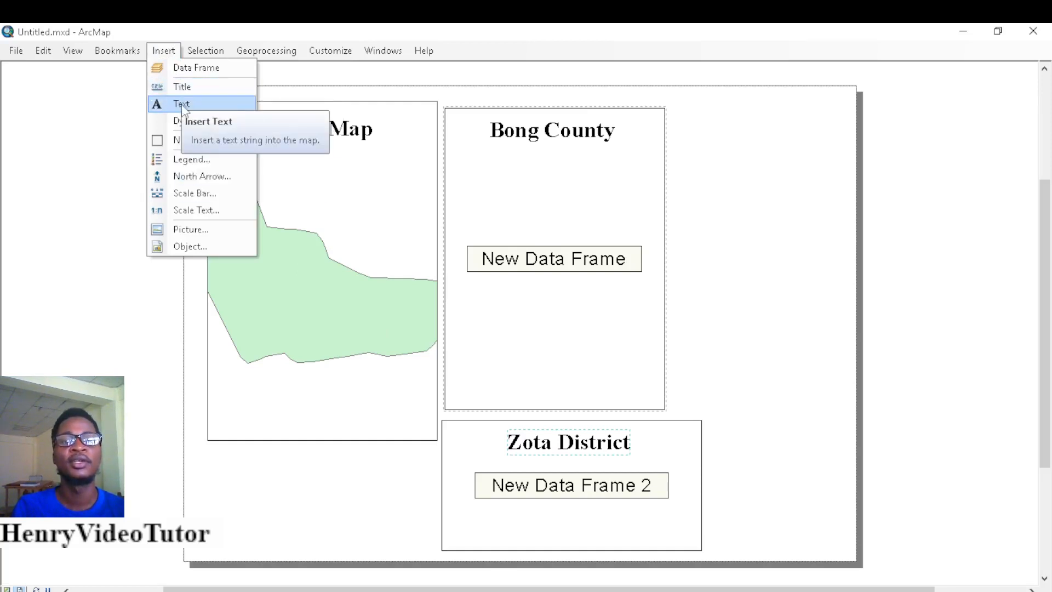
click(182, 104)
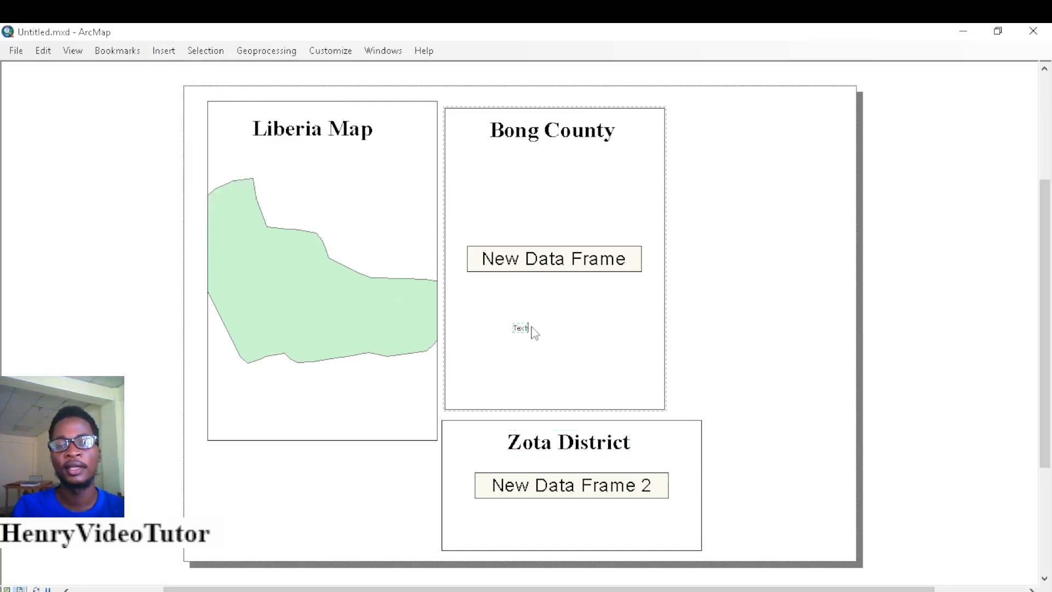
click(521, 329)
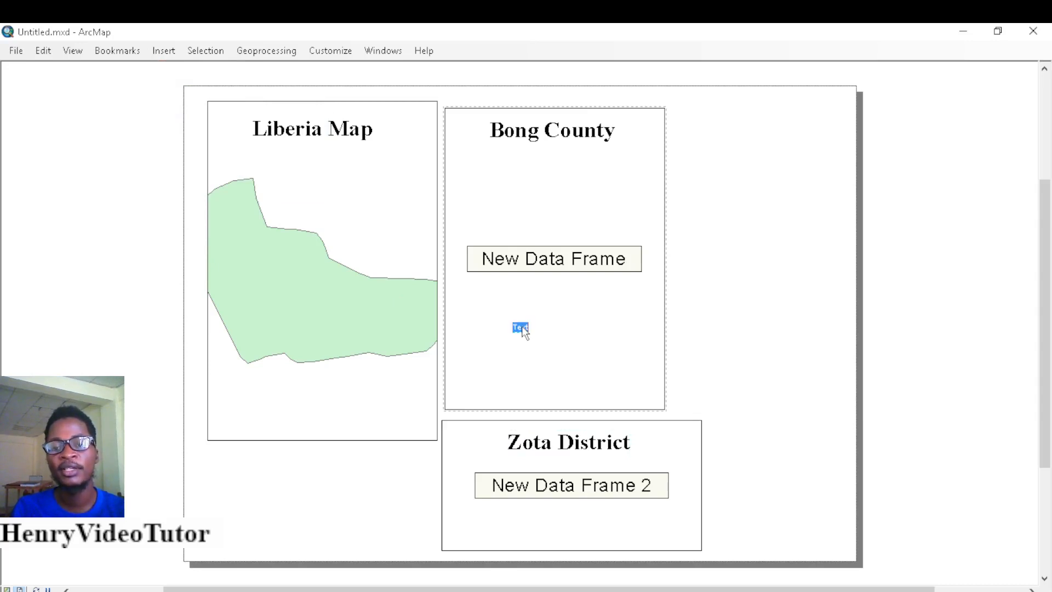
click(522, 328)
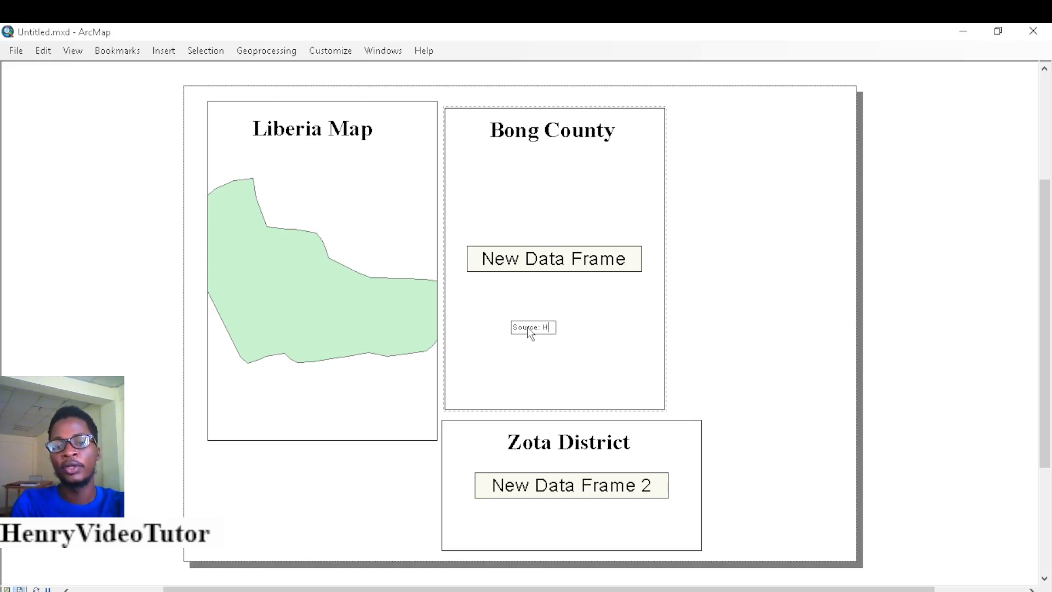
text(nry)
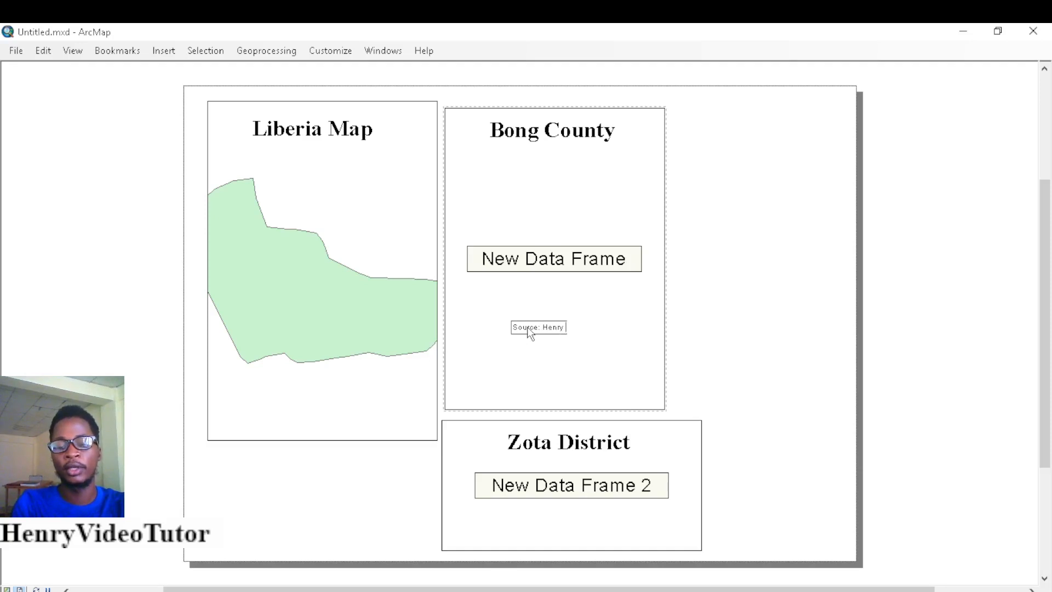
text( P. Togbah)
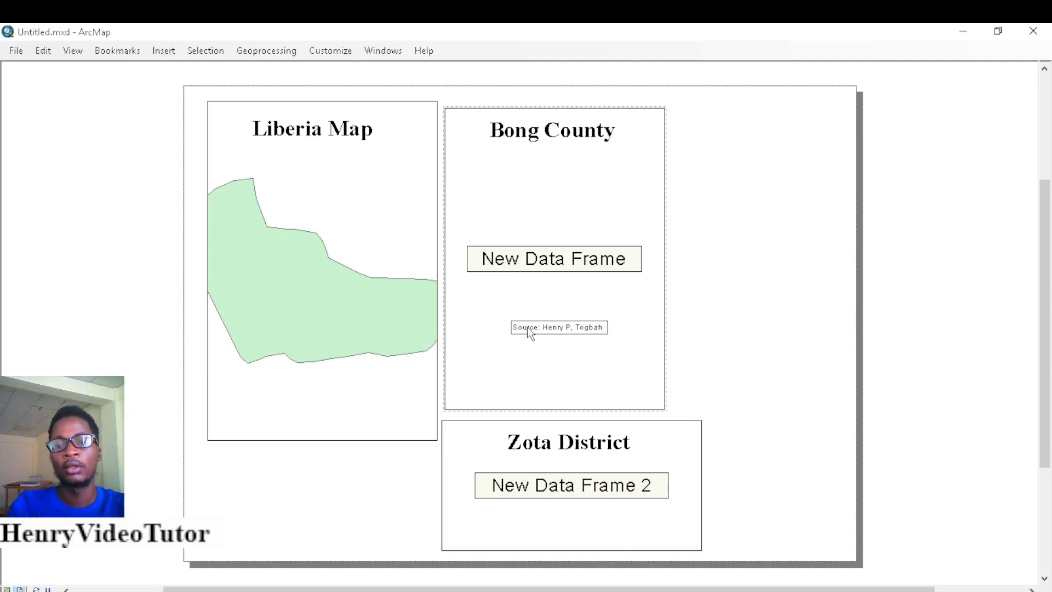
key(Return)
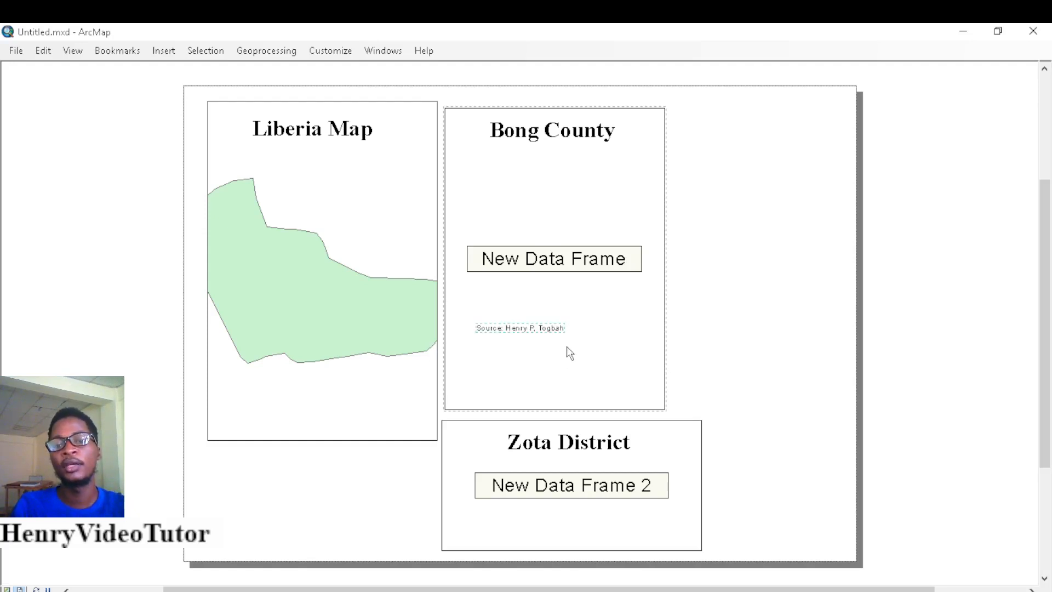
Format the source credit text in the Bong County data frame as bold italic Times New Roman, size 14
double_click(532, 328)
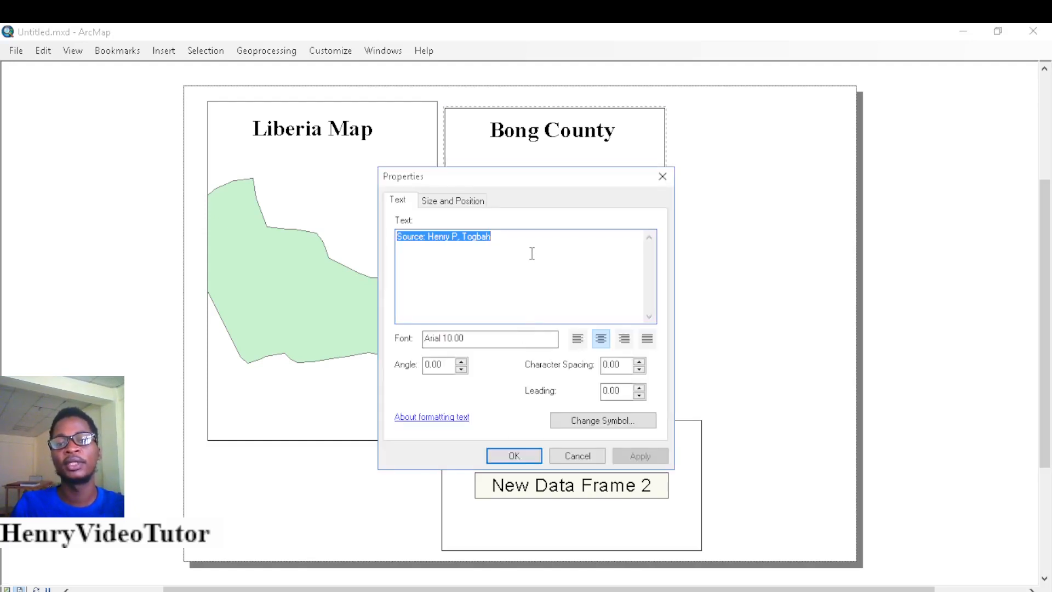
click(586, 429)
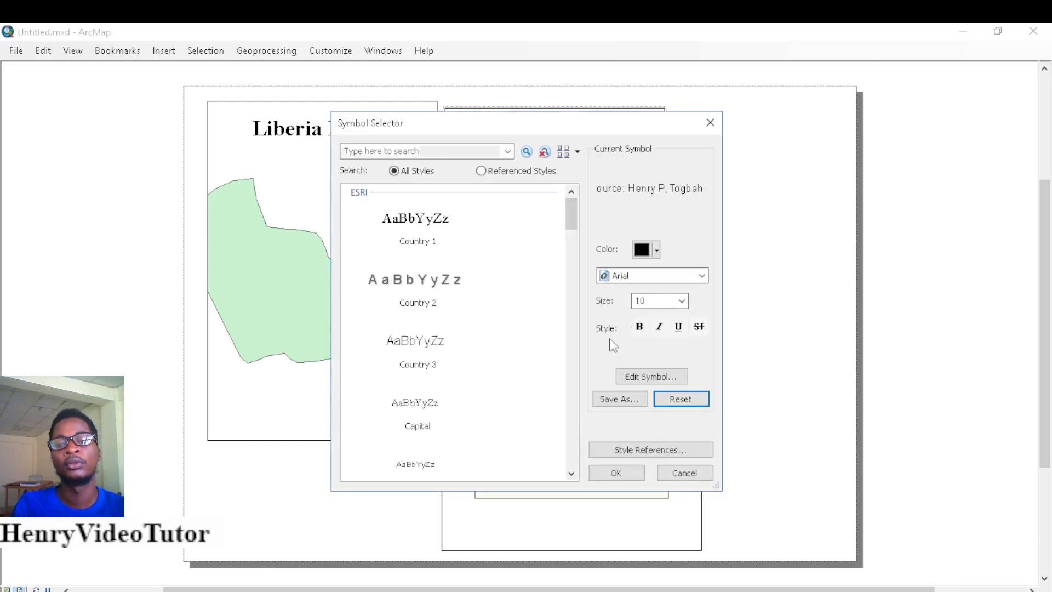
click(675, 279)
text(te)
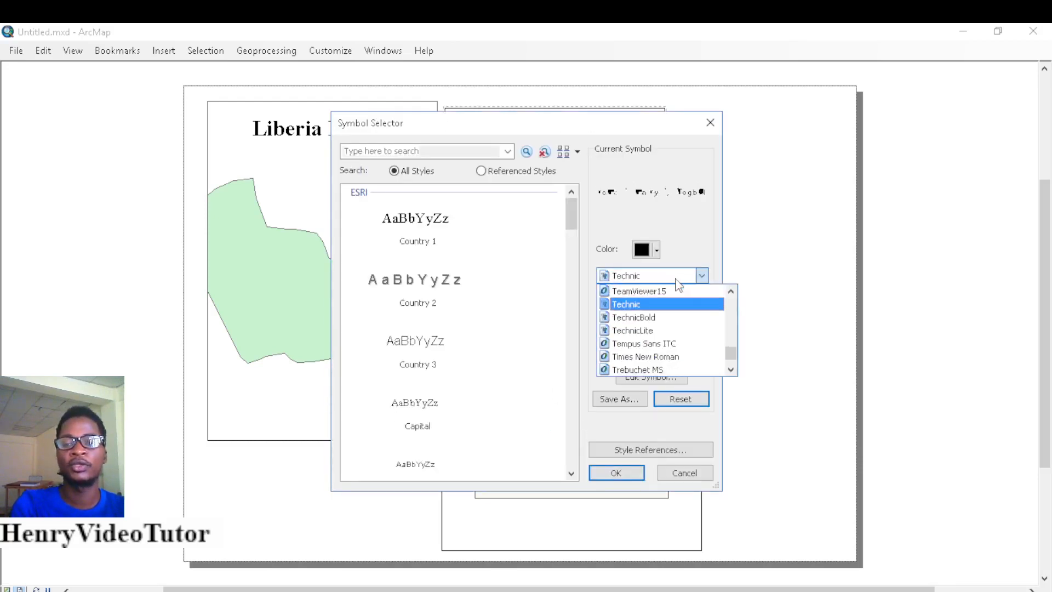
click(654, 343)
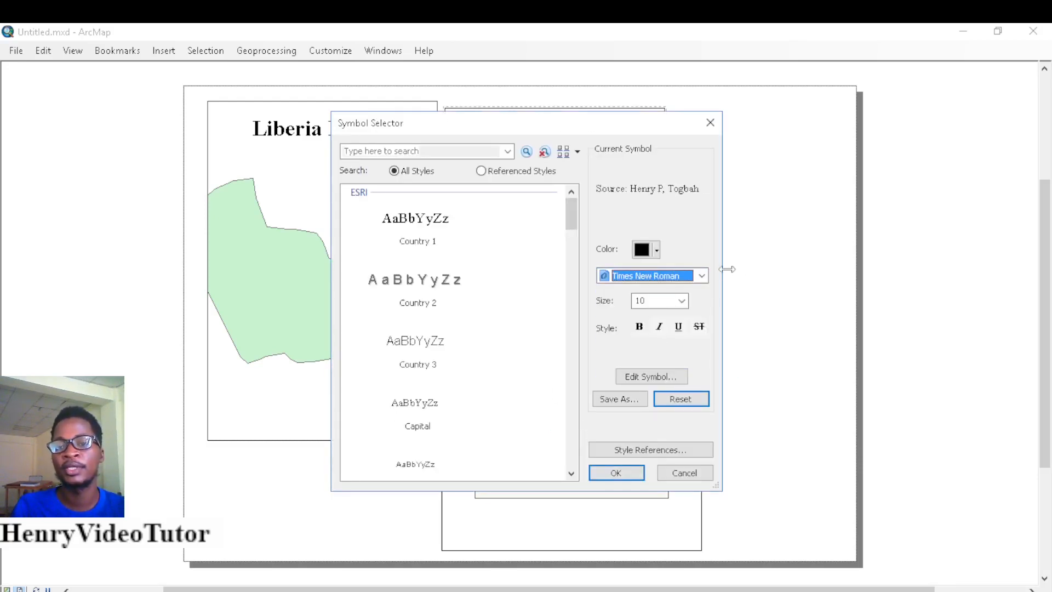
click(682, 302)
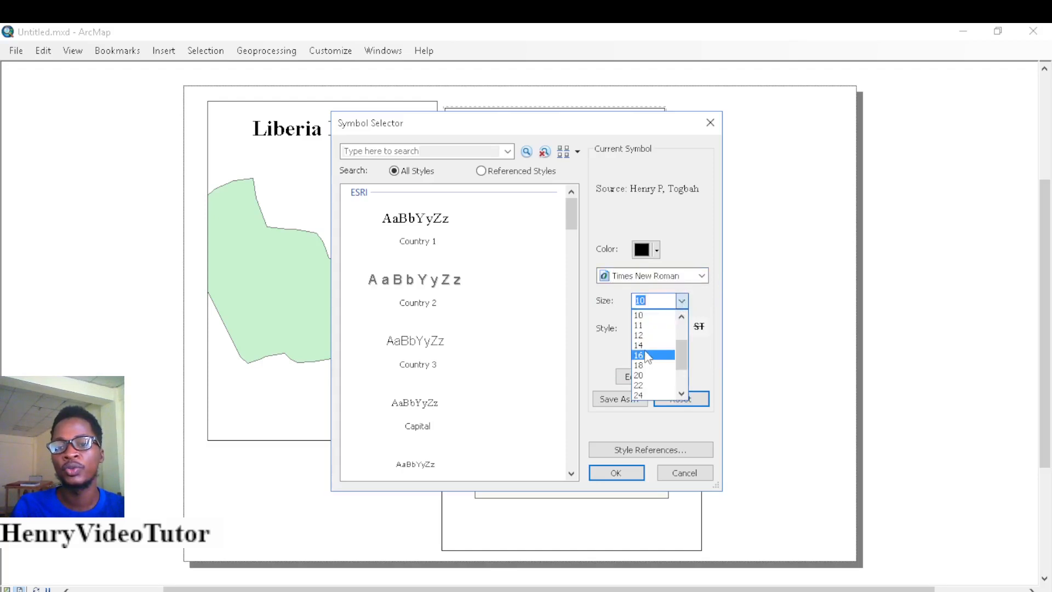
click(645, 347)
click(660, 327)
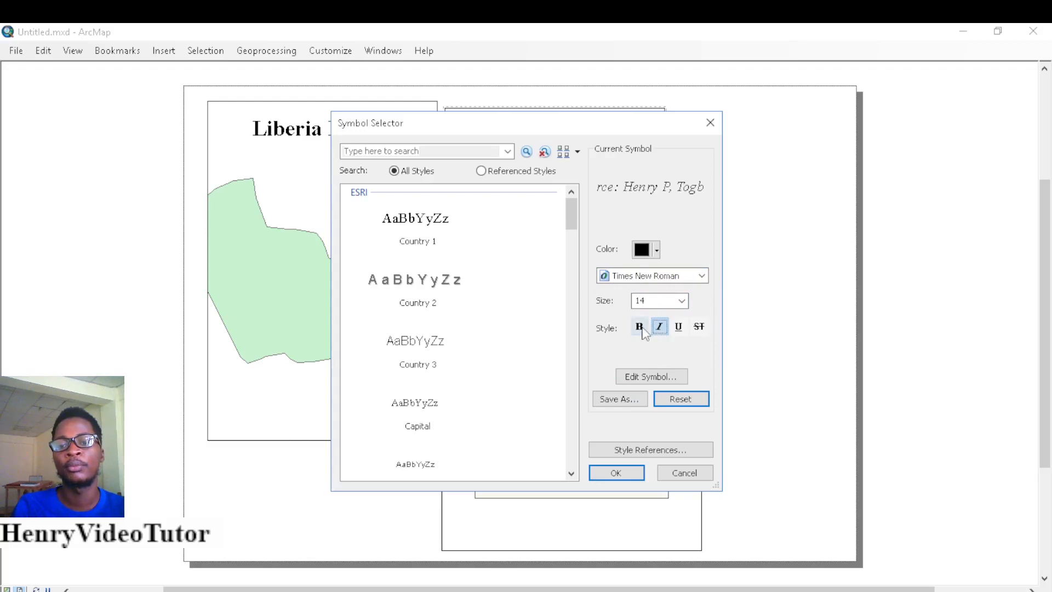
click(639, 326)
click(617, 473)
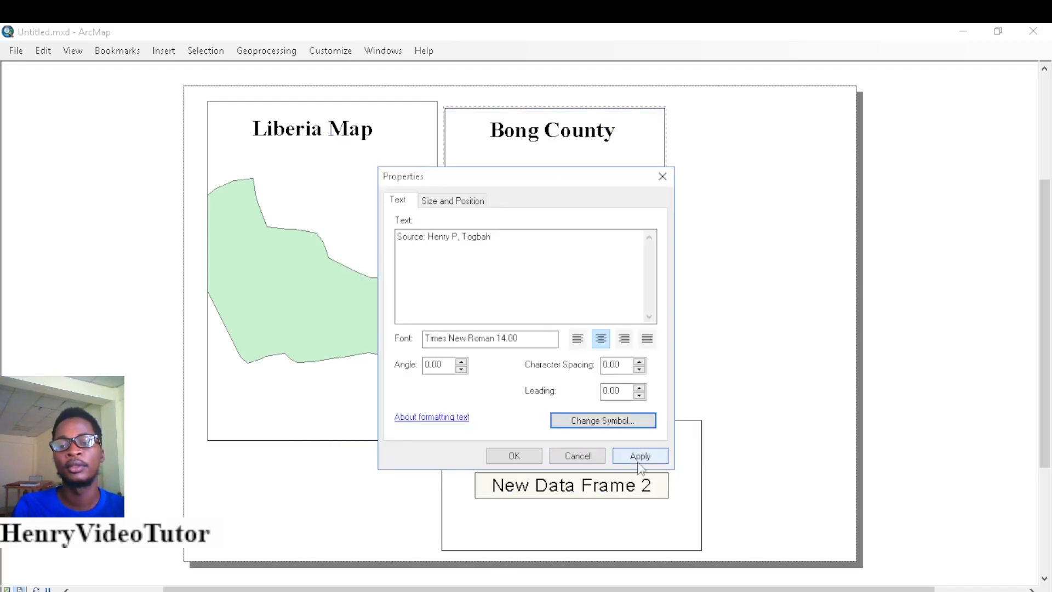
click(639, 458)
click(517, 459)
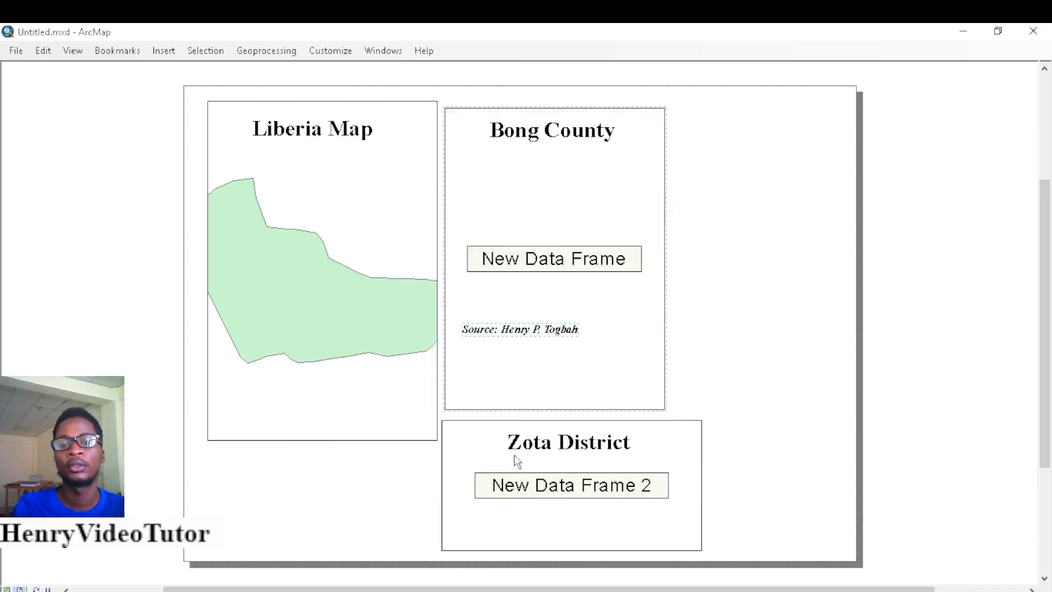
Move the source credit text to the lower-right corner of the Liberia Map data frame and deselect it
double_click(526, 335)
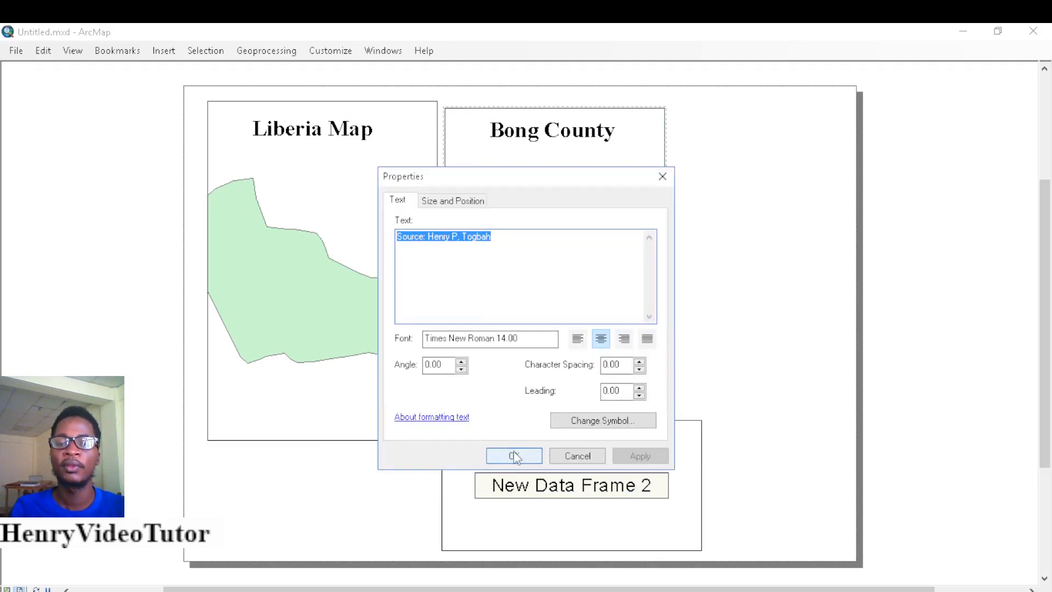
click(516, 456)
click(533, 331)
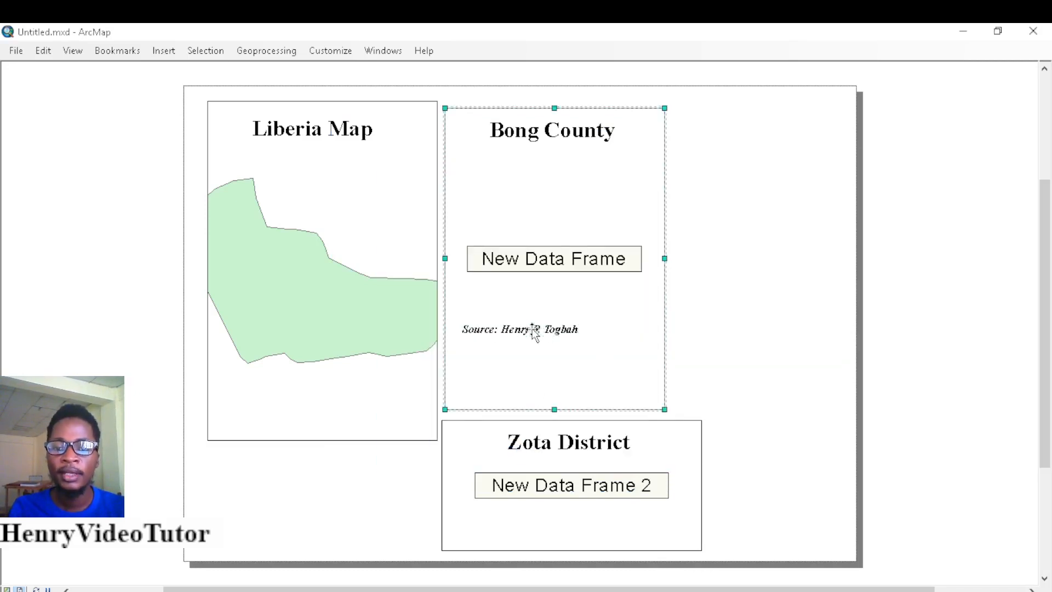
drag(531, 332, 385, 423)
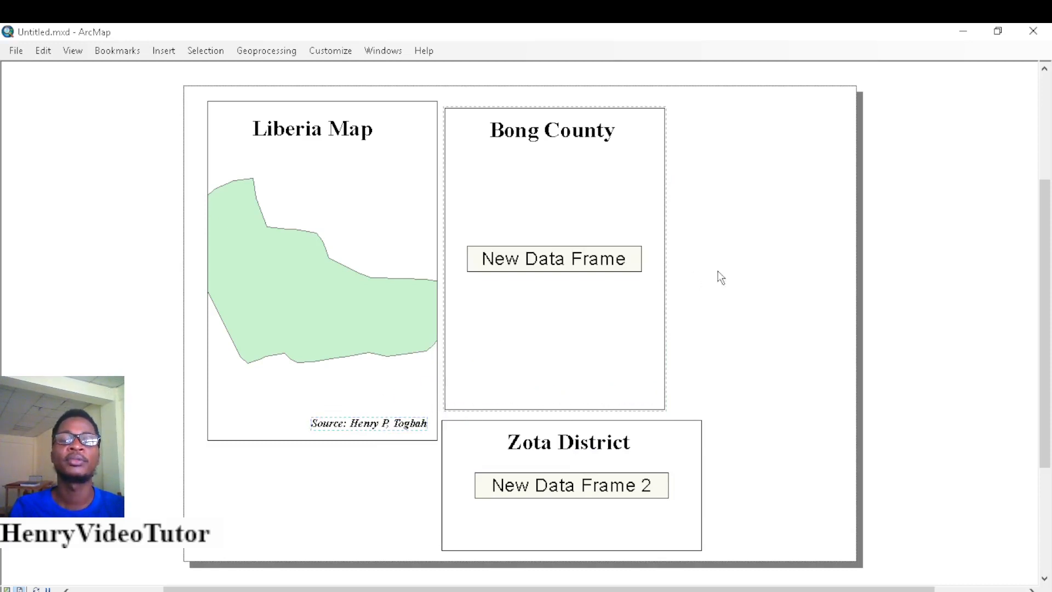
click(842, 386)
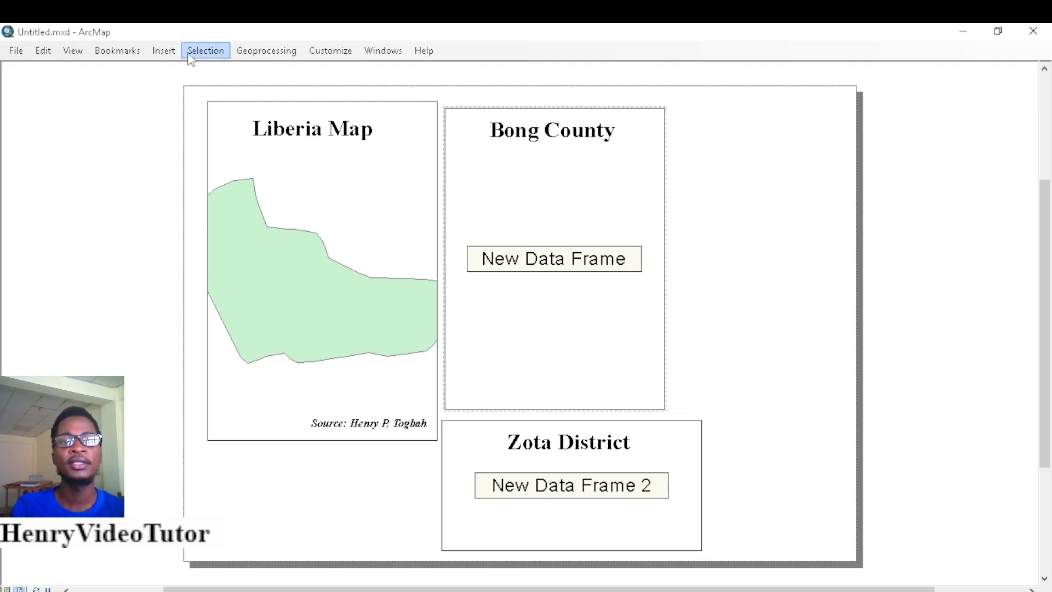
Insert the Current Date dynamic text and place it below the green polygon in the Liberia Map data frame
click(165, 51)
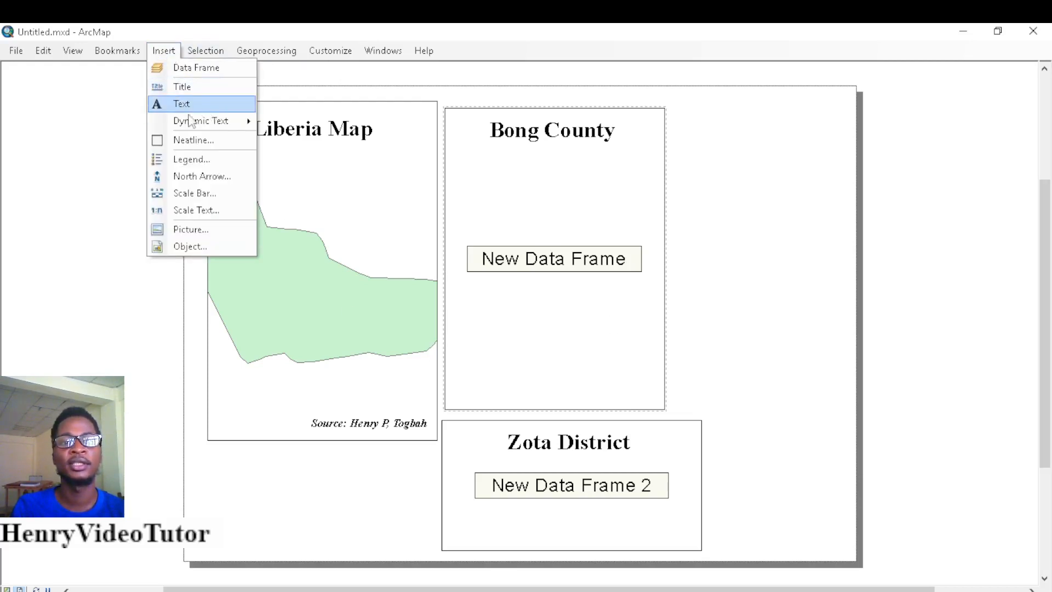
mouse_move(194, 126)
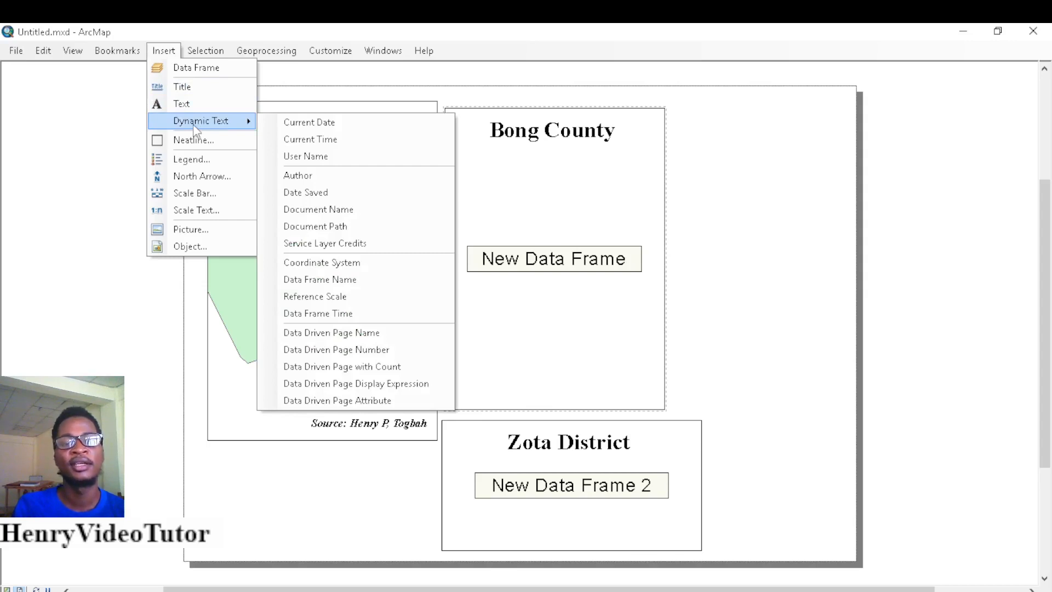
click(325, 130)
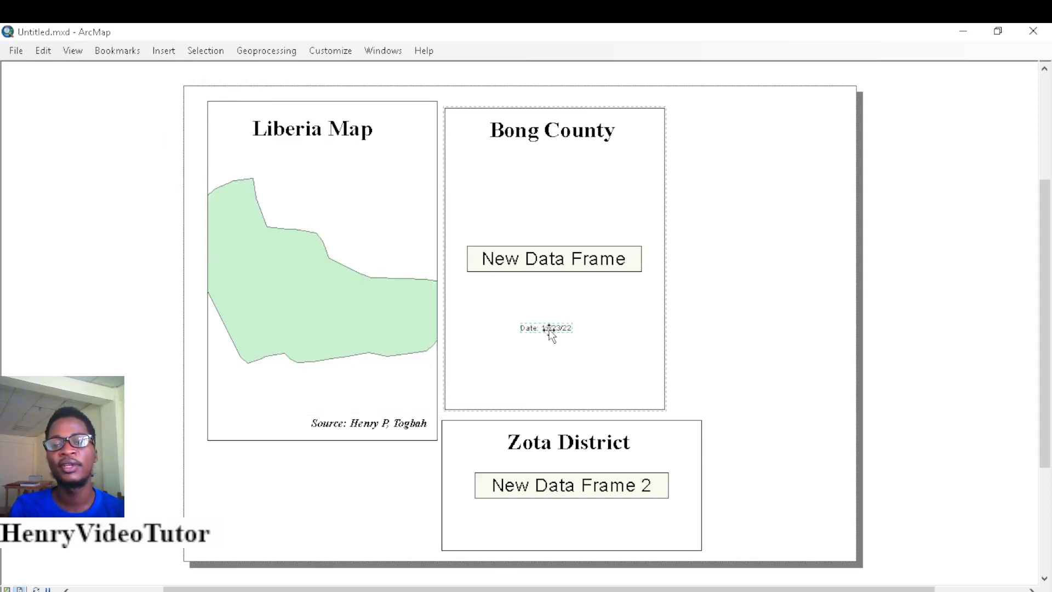
click(549, 329)
drag(549, 330, 272, 402)
Format the date text as bold italic Times New Roman, size 14, and move it beside the source credit in the frame's lower-left corner
double_click(274, 400)
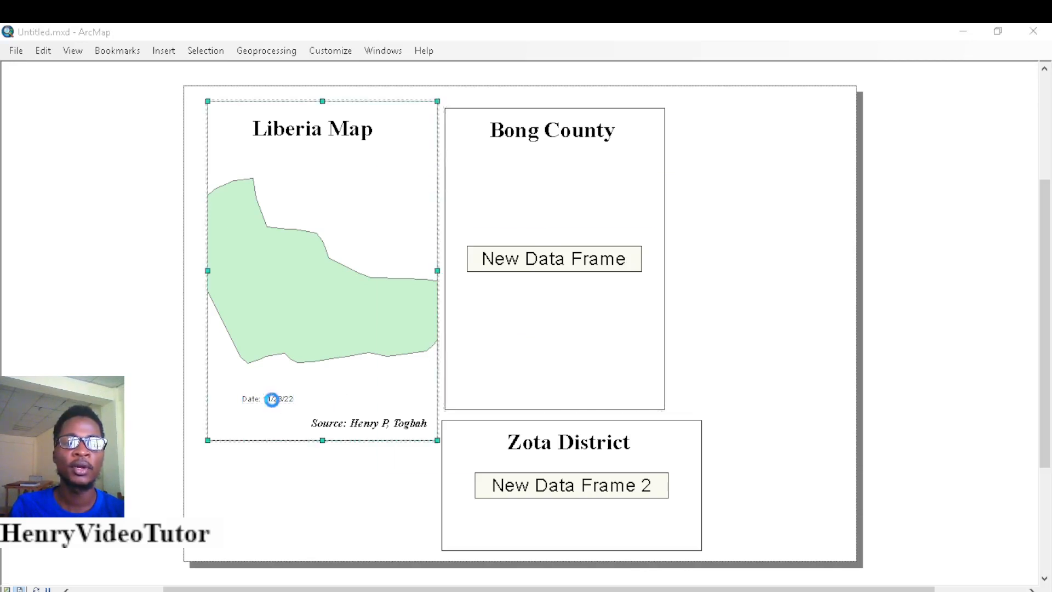
click(577, 422)
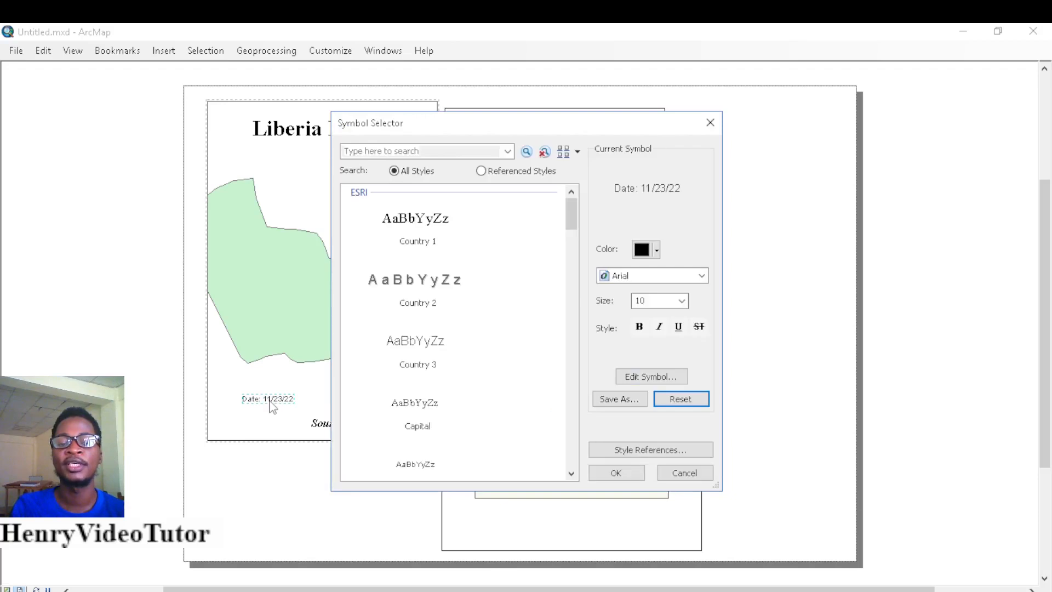
click(702, 276)
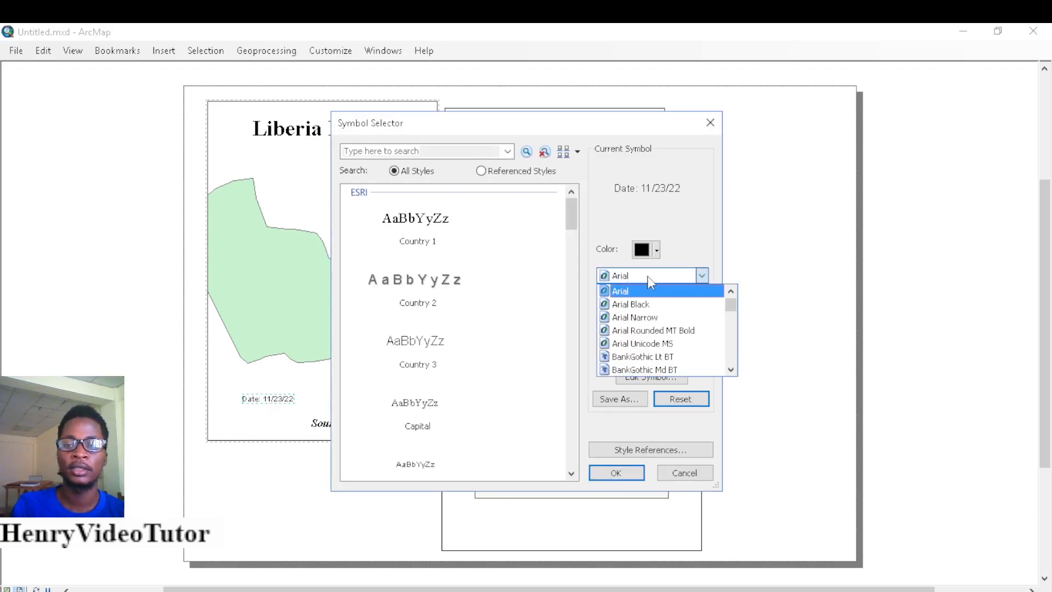
scroll(651, 283, down, 20)
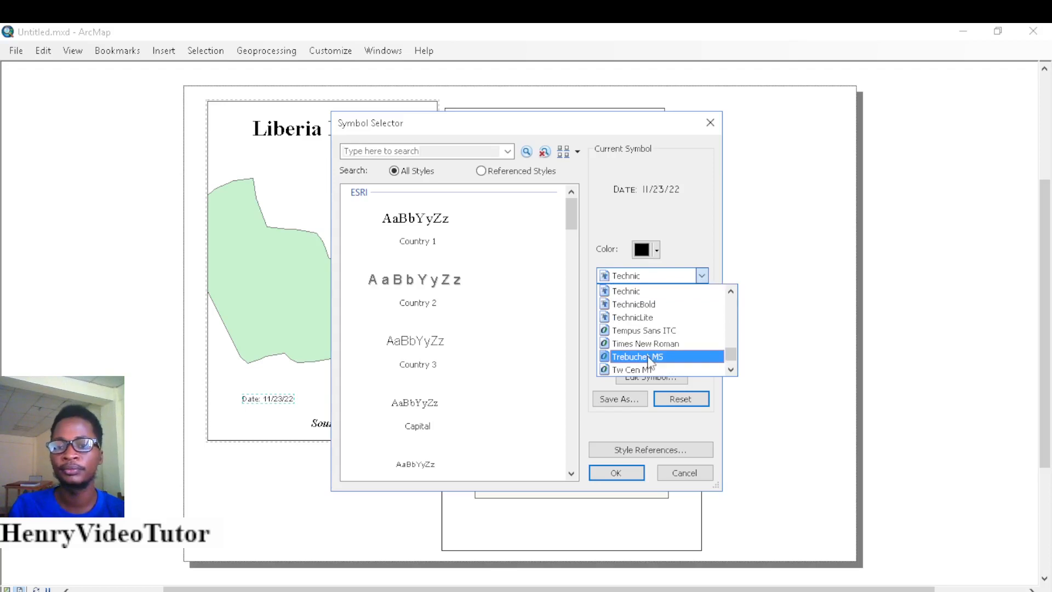
click(649, 344)
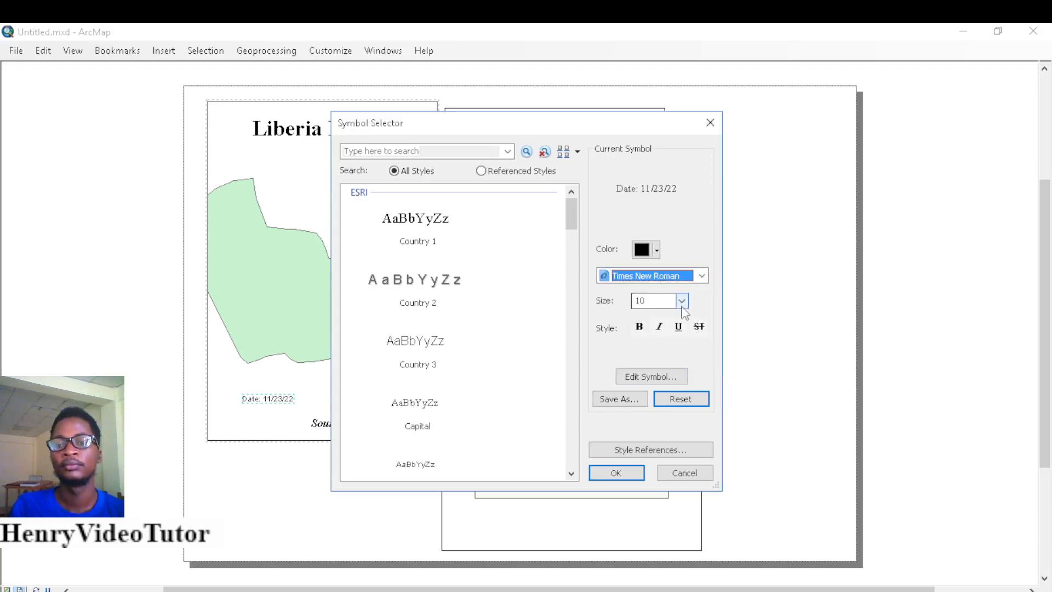
click(682, 301)
click(639, 345)
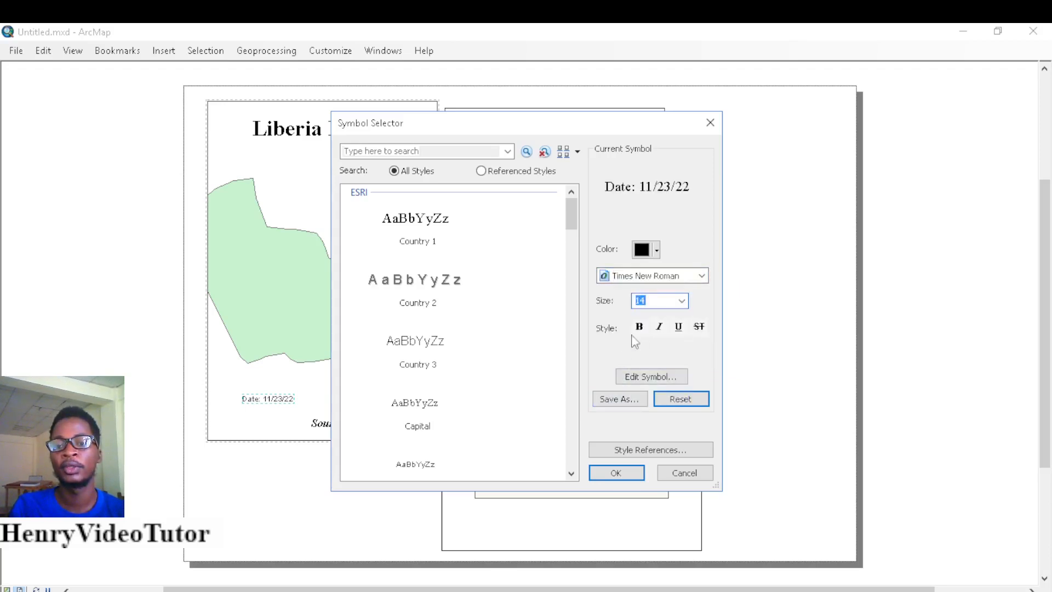
click(640, 327)
click(659, 327)
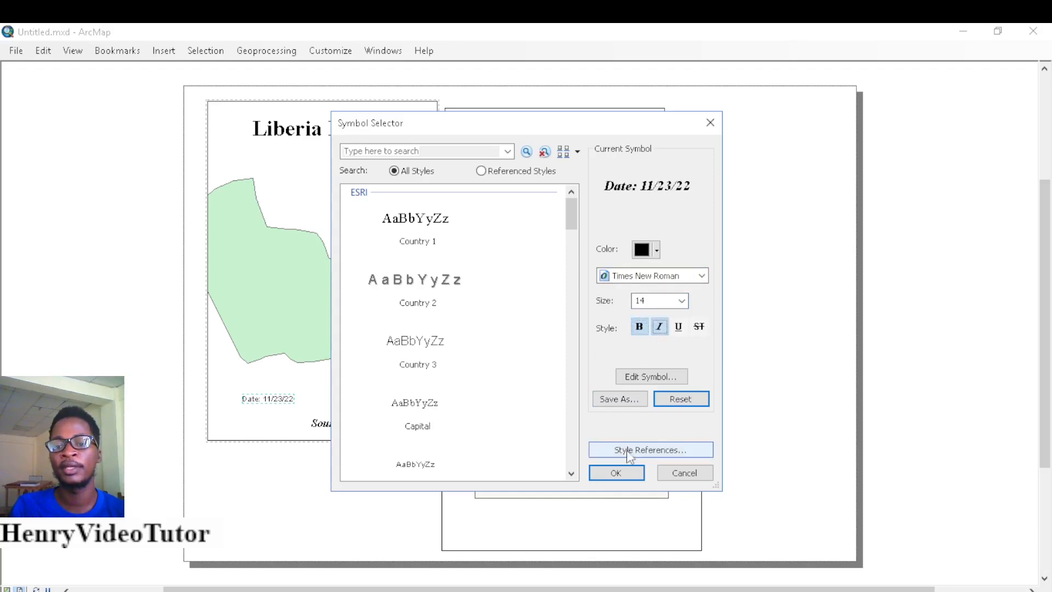
click(618, 473)
click(639, 454)
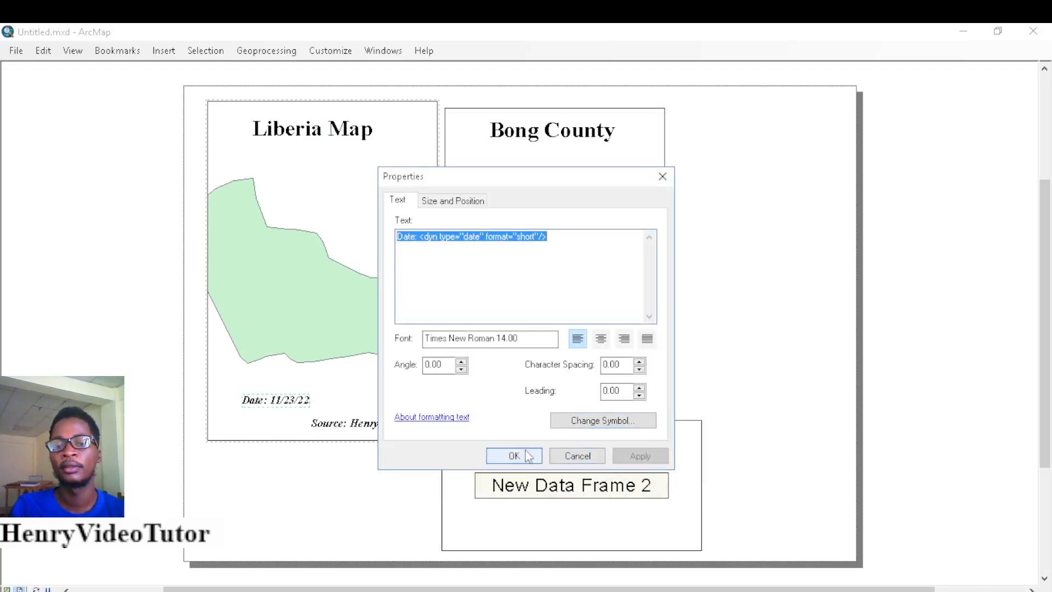
click(521, 456)
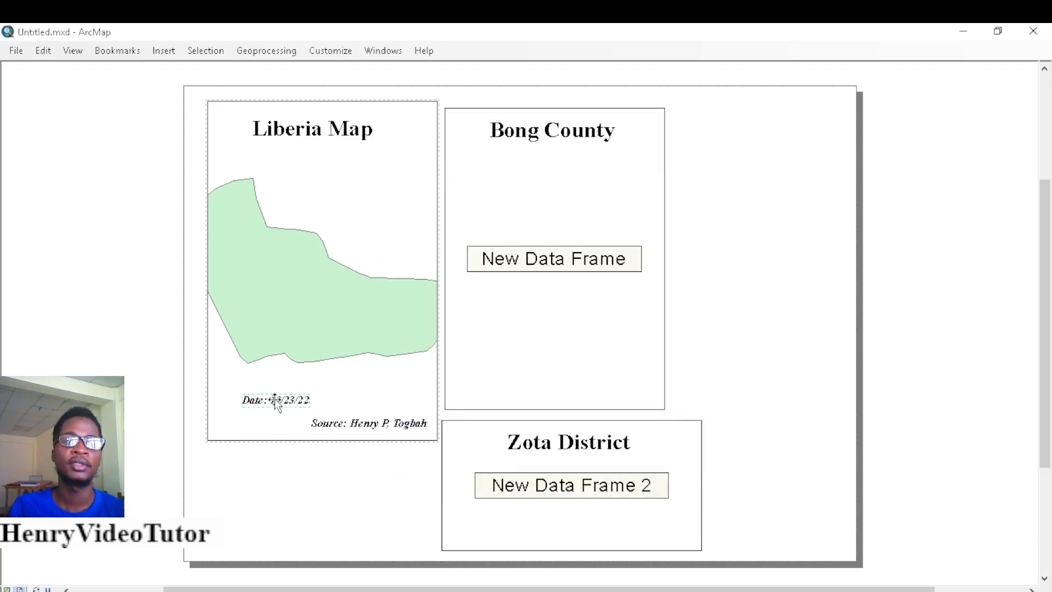
drag(275, 400, 256, 428)
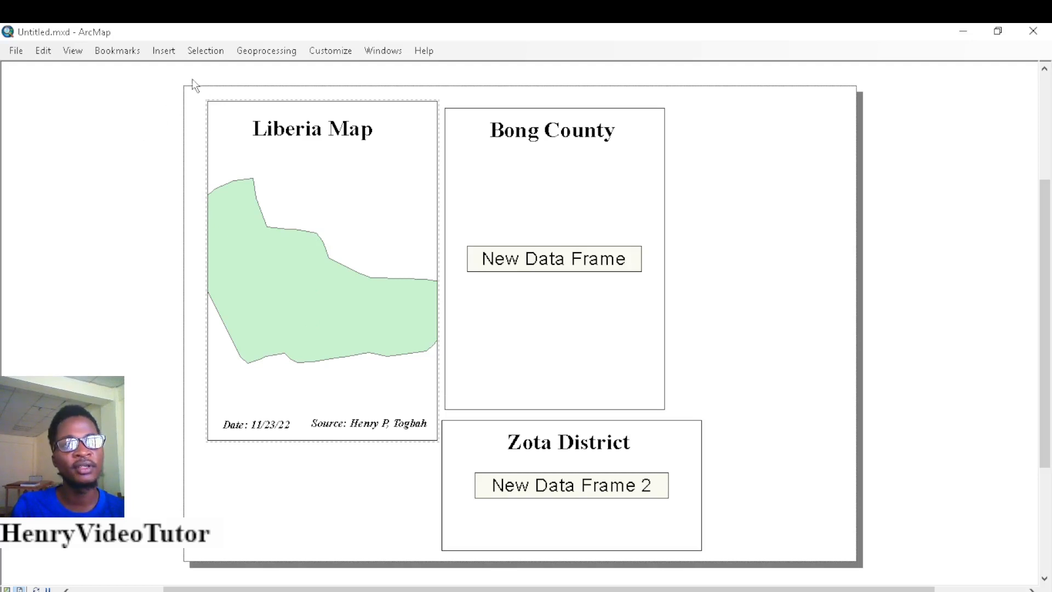
Insert a neatline around all layout elements with the Triple, Graded border
click(168, 54)
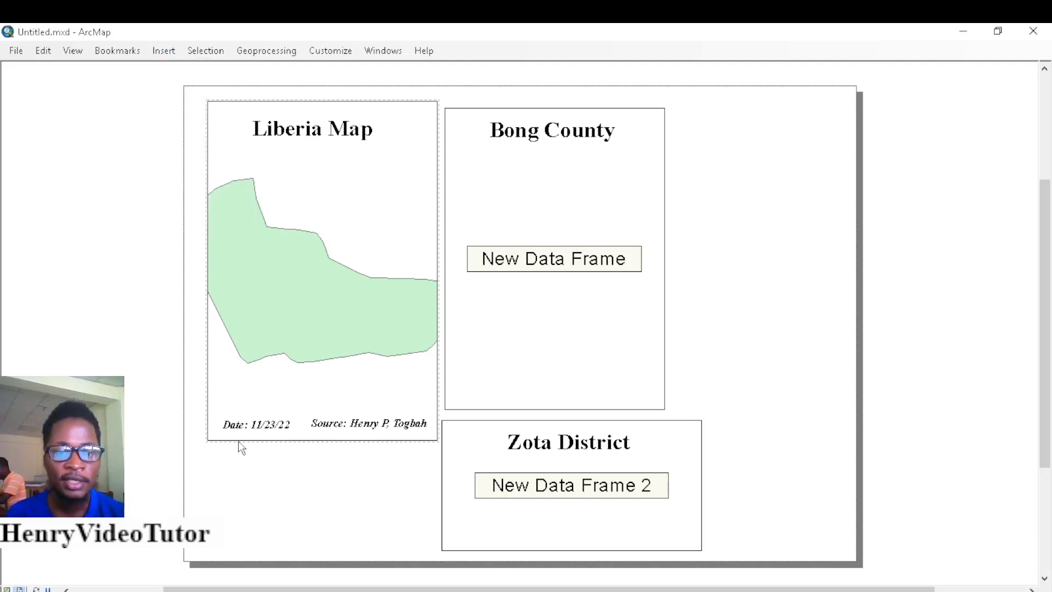
click(166, 51)
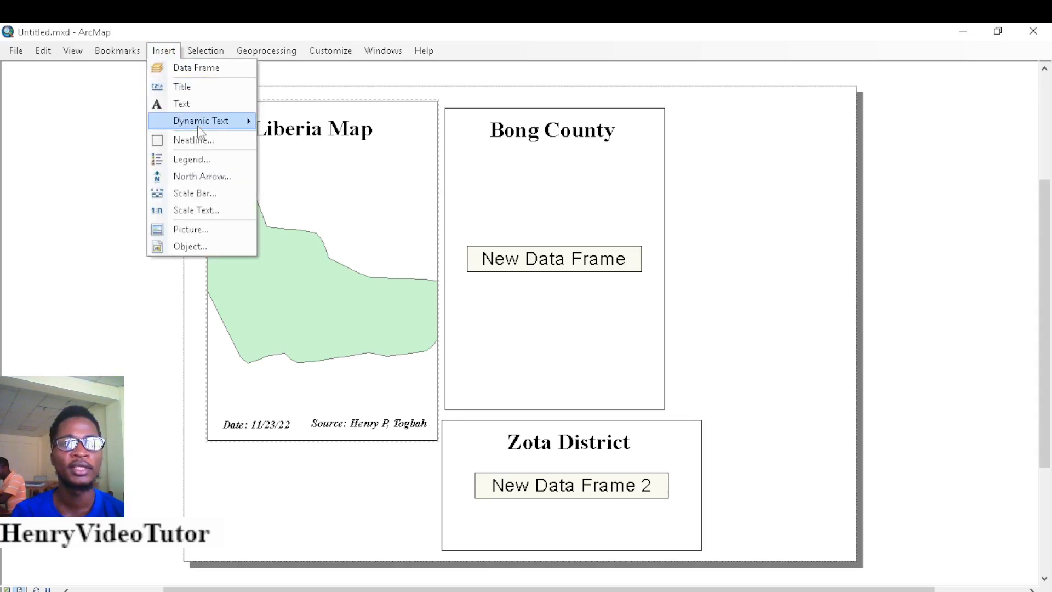
mouse_move(198, 126)
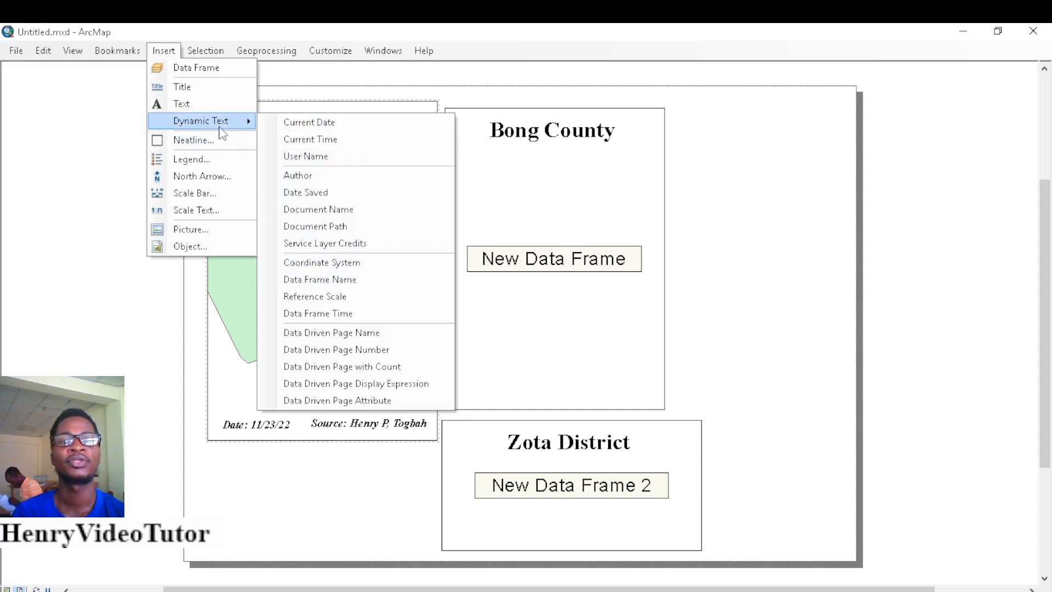
click(193, 140)
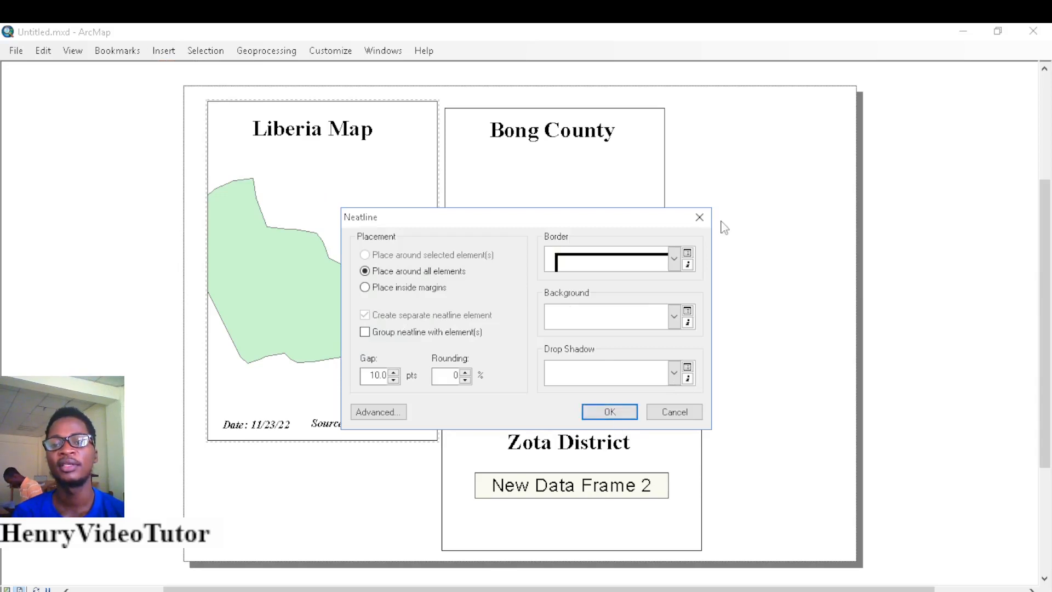
click(674, 258)
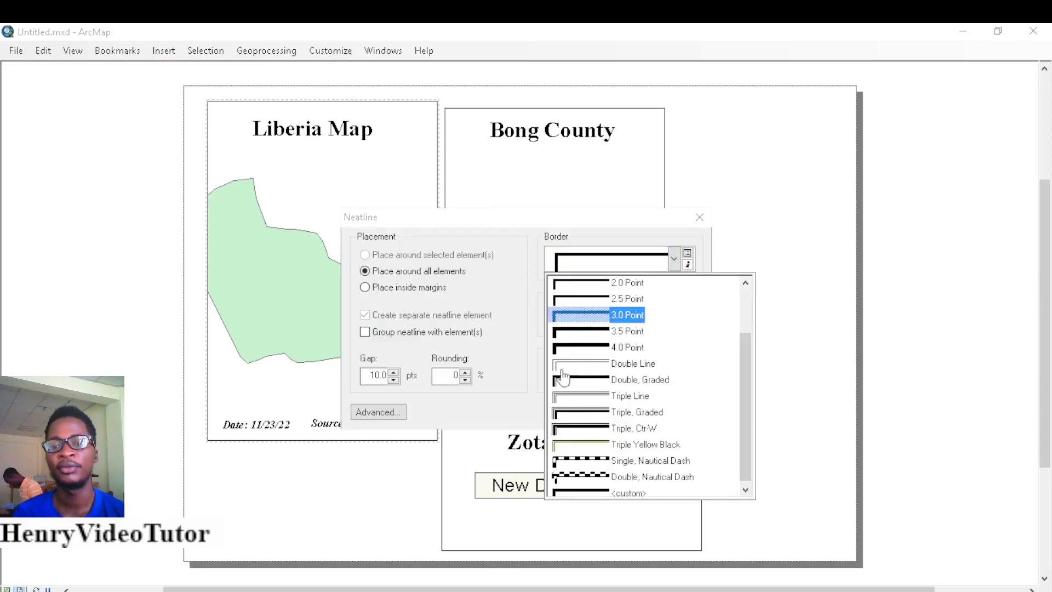
click(580, 416)
click(607, 410)
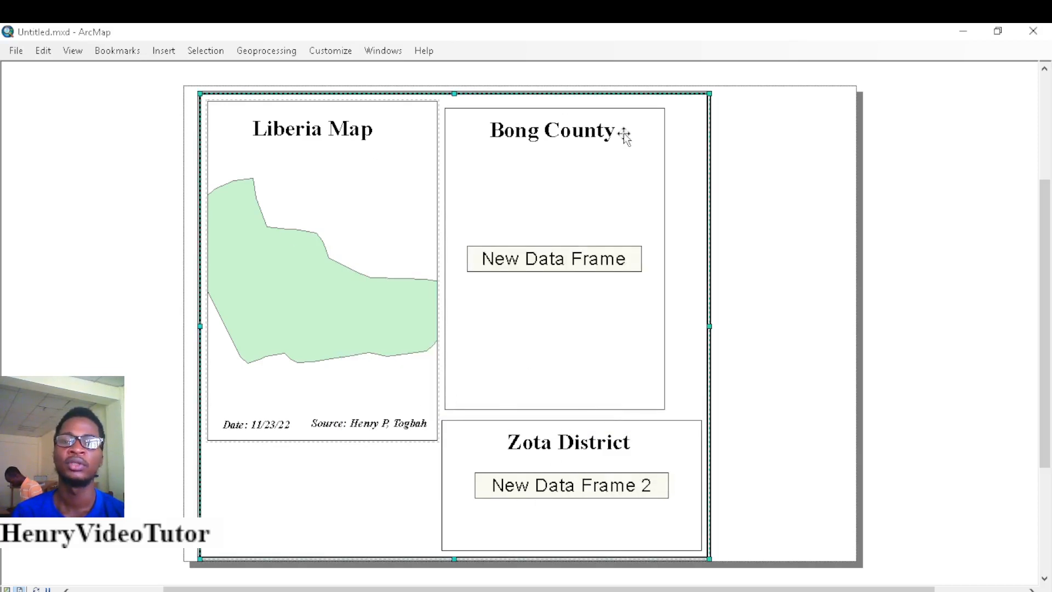
click(764, 289)
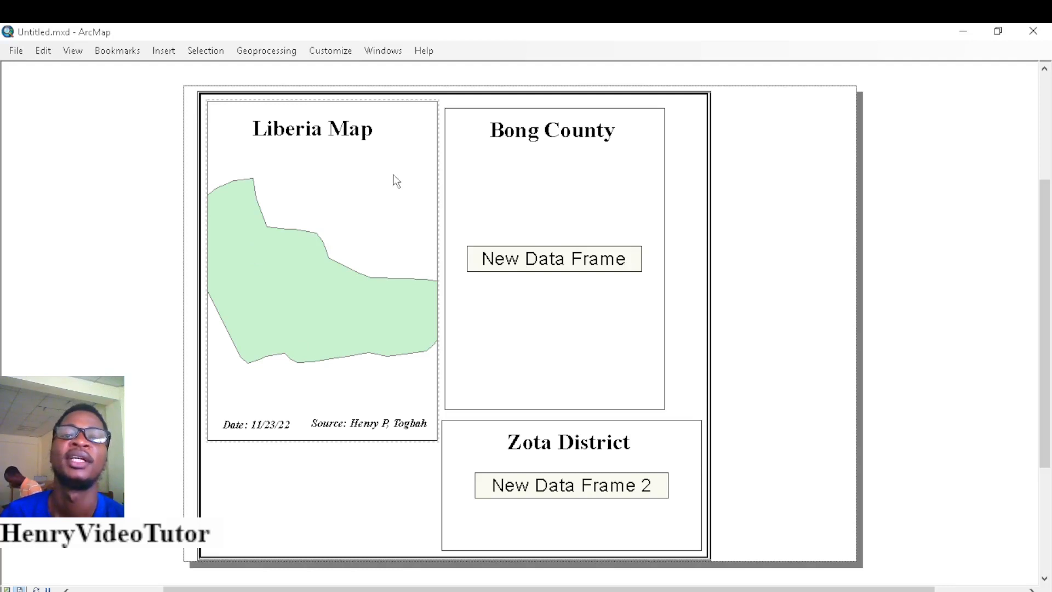
Start a one-column legend that includes the LiteBook1.csv Events and Bayeda layers
click(164, 50)
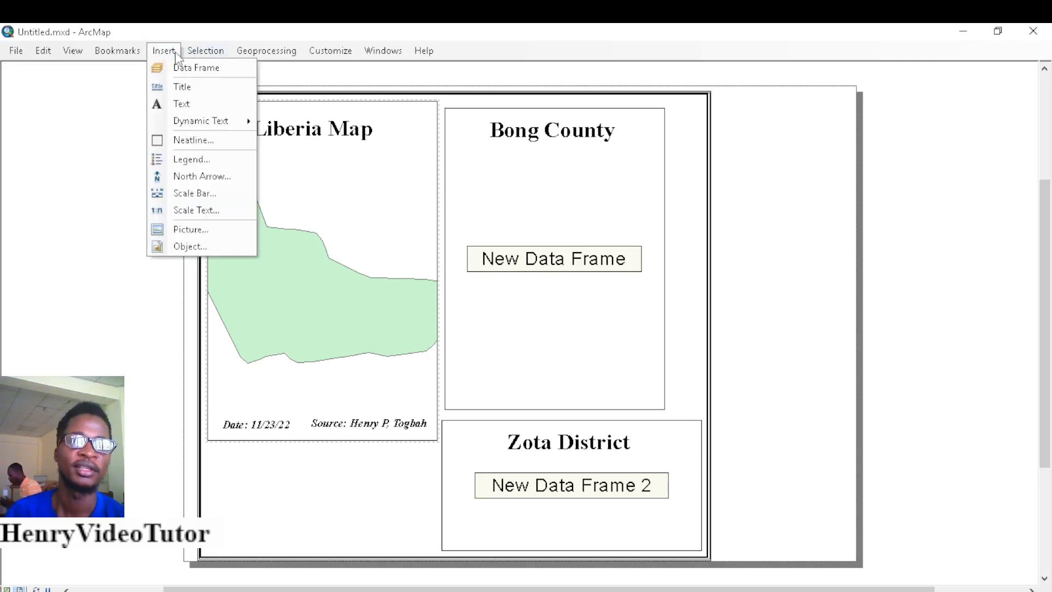
click(192, 160)
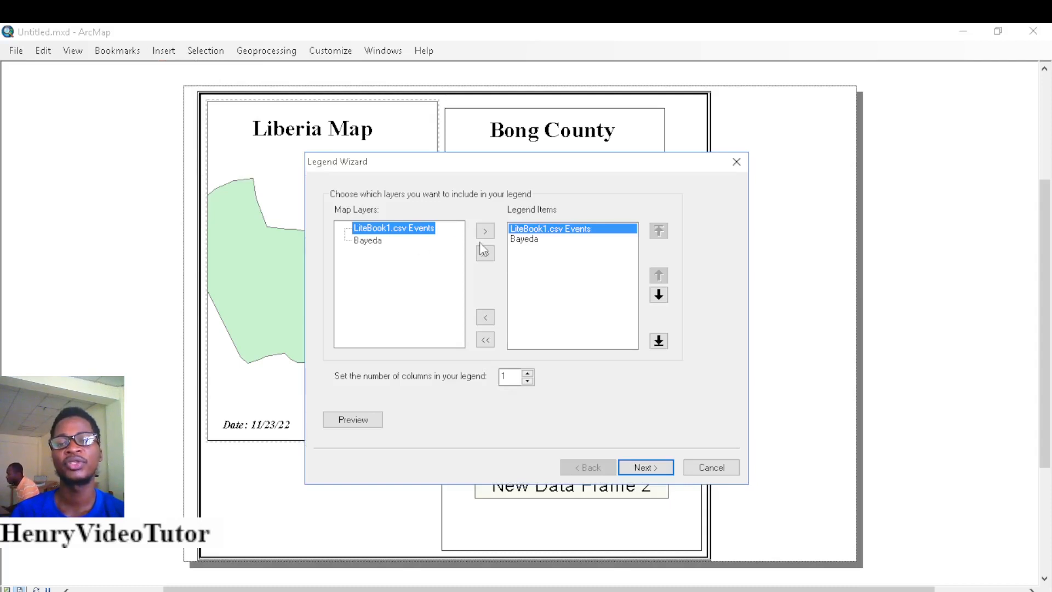
shift+click(529, 241)
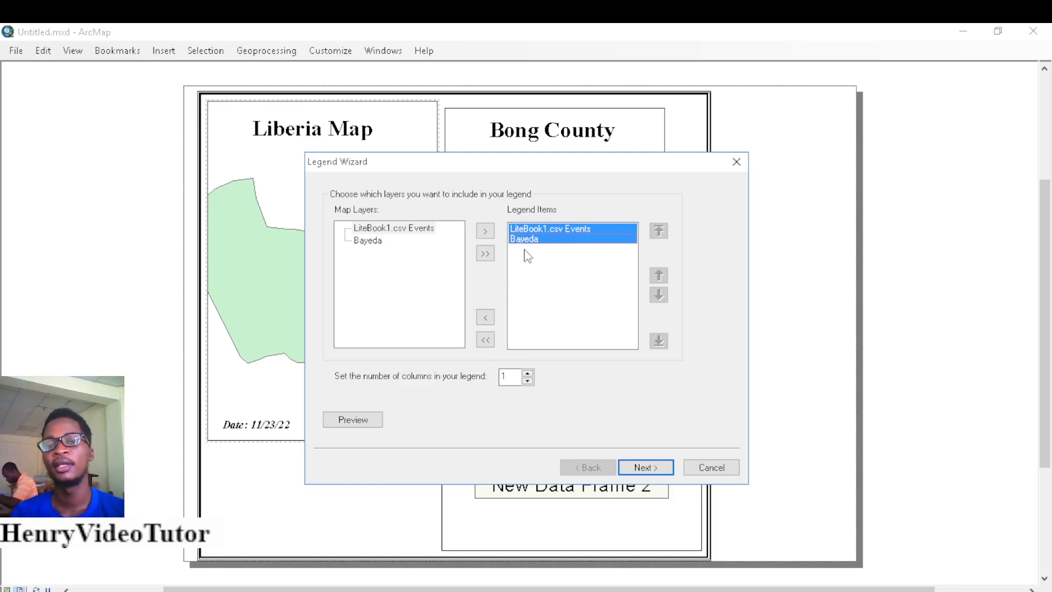
click(640, 468)
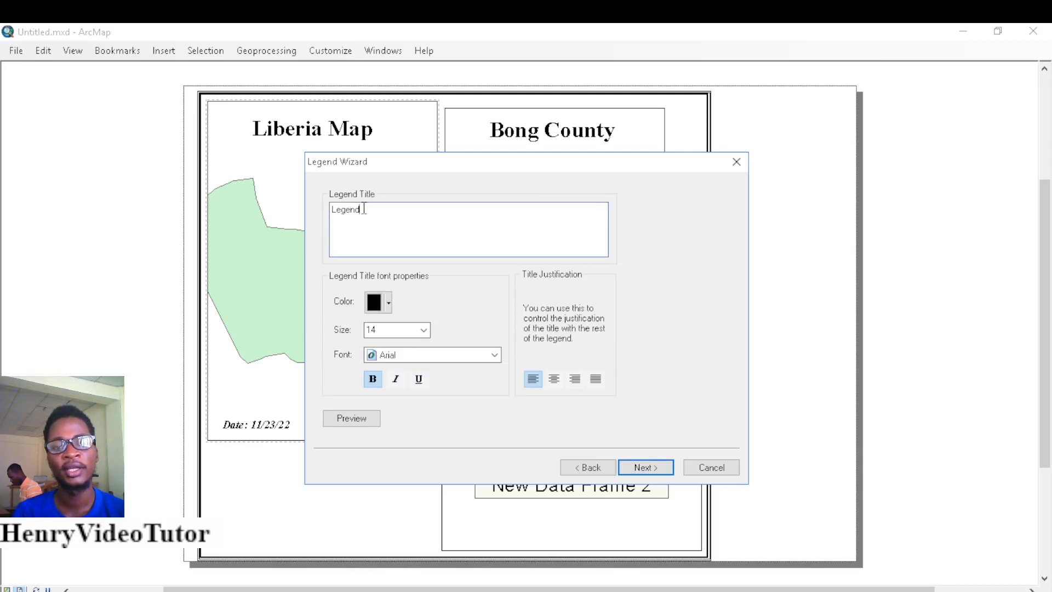
drag(360, 210, 305, 213)
key(BackSpace)
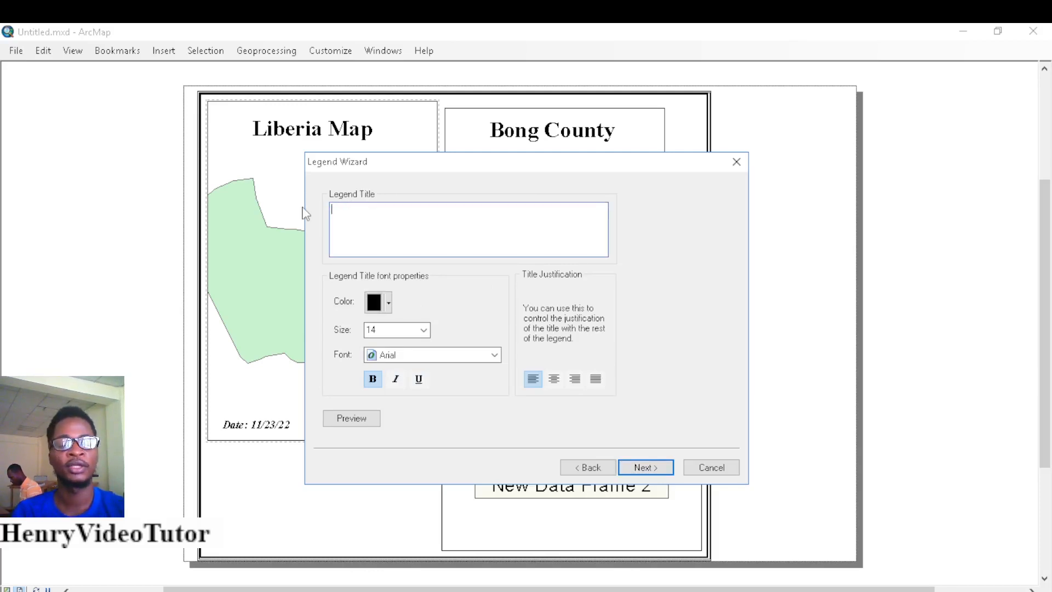
key(ctrl+z)
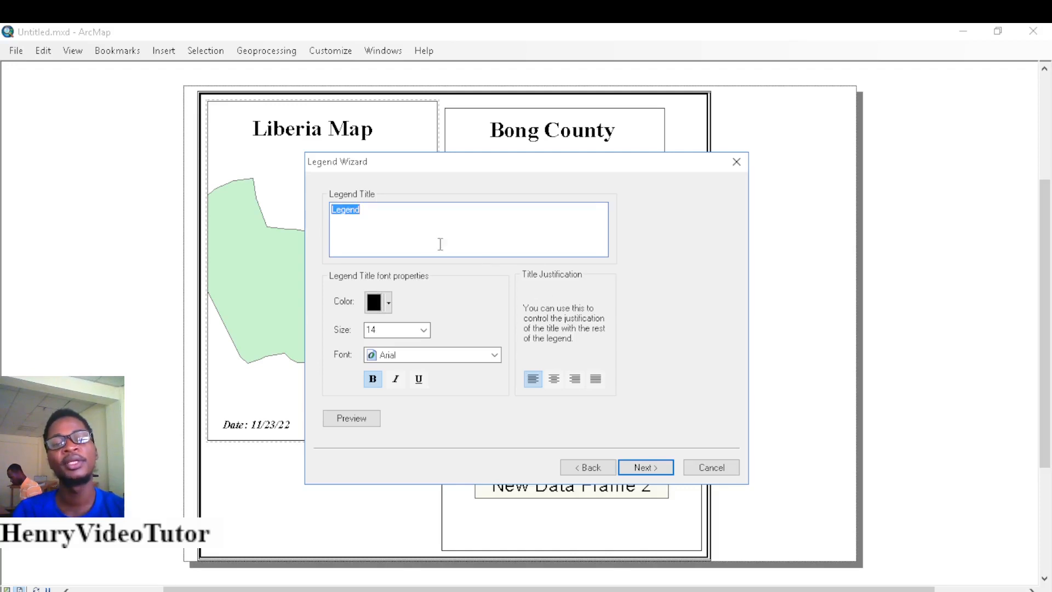
click(401, 228)
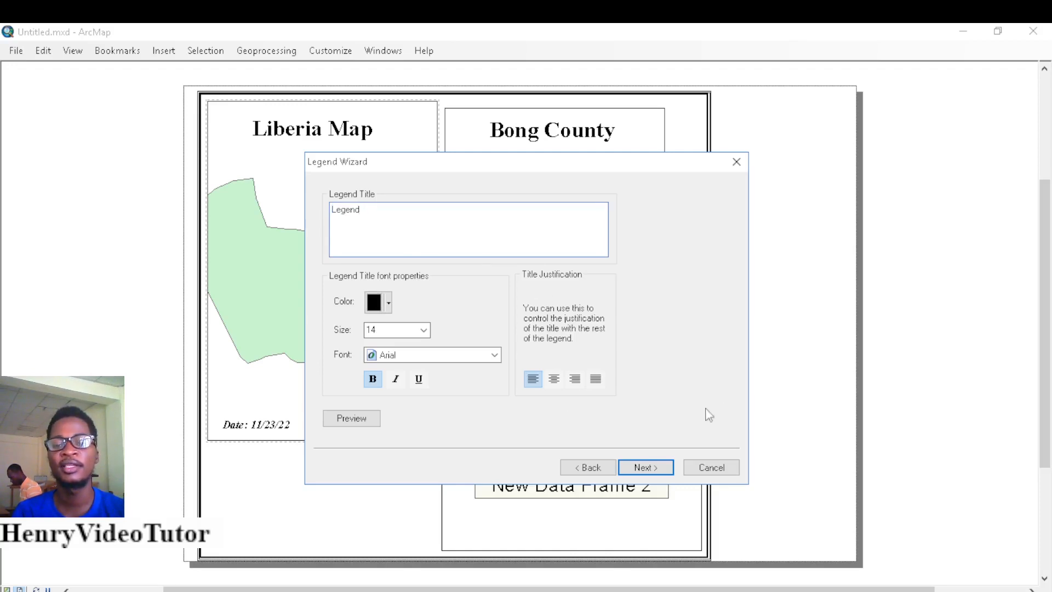
Format the legend title in Times New Roman, size 16
click(495, 356)
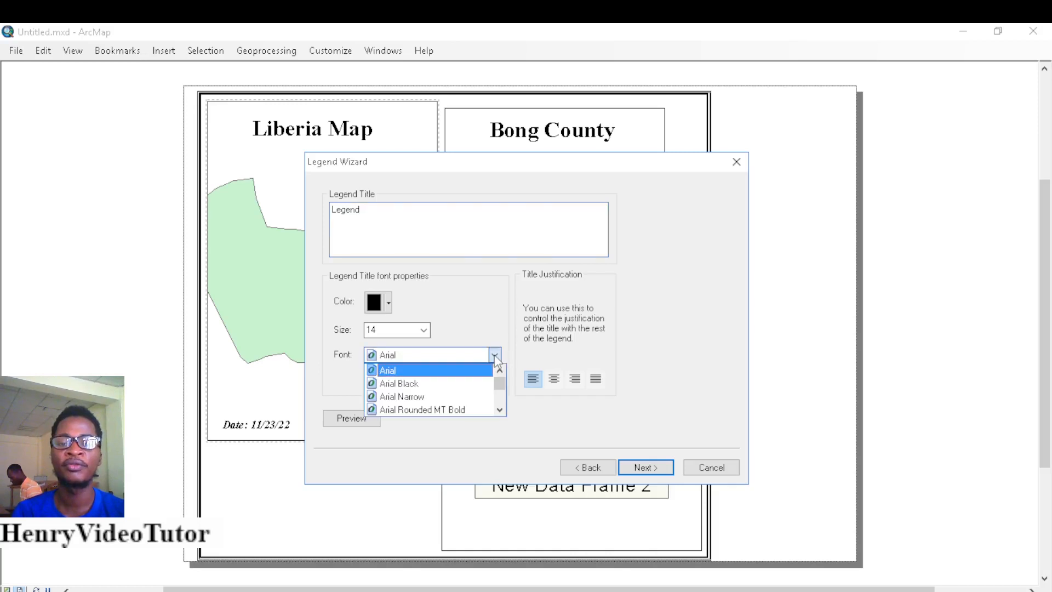
key(t)
key(t)
key(t)
key(t)
key(t)
key(t)
key(t)
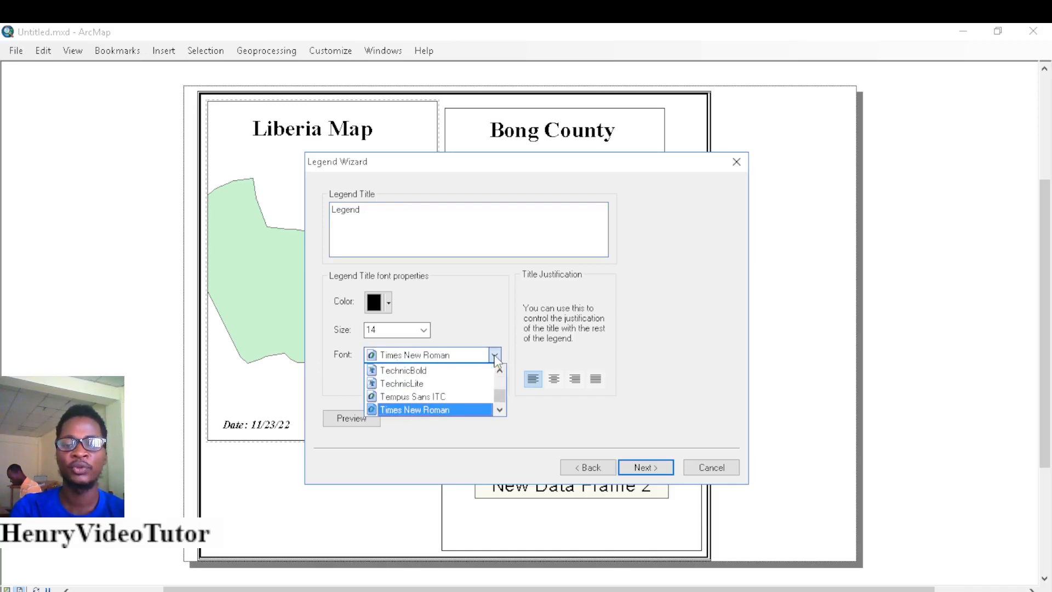
click(496, 356)
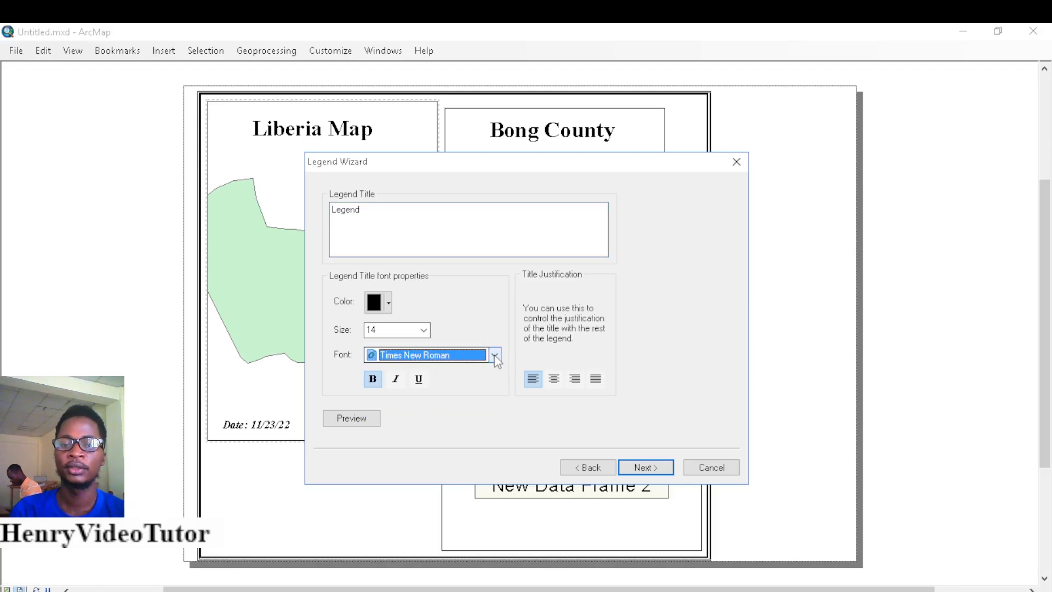
click(425, 331)
click(384, 354)
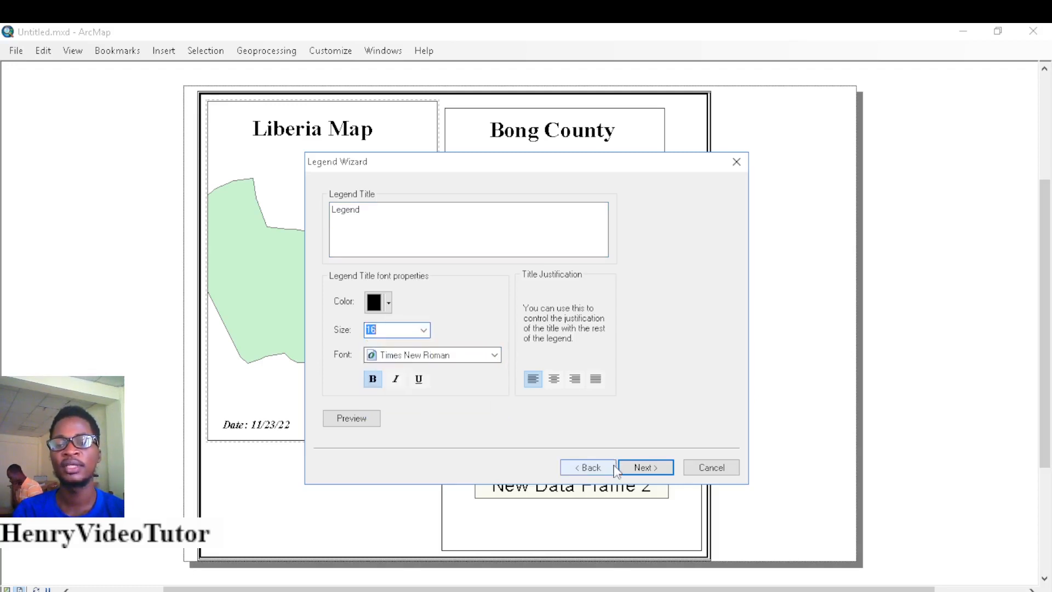
Finish the legend with the default frame, patch and spacing settings and place it below the New Data Frame label in the Bong County frame
click(646, 470)
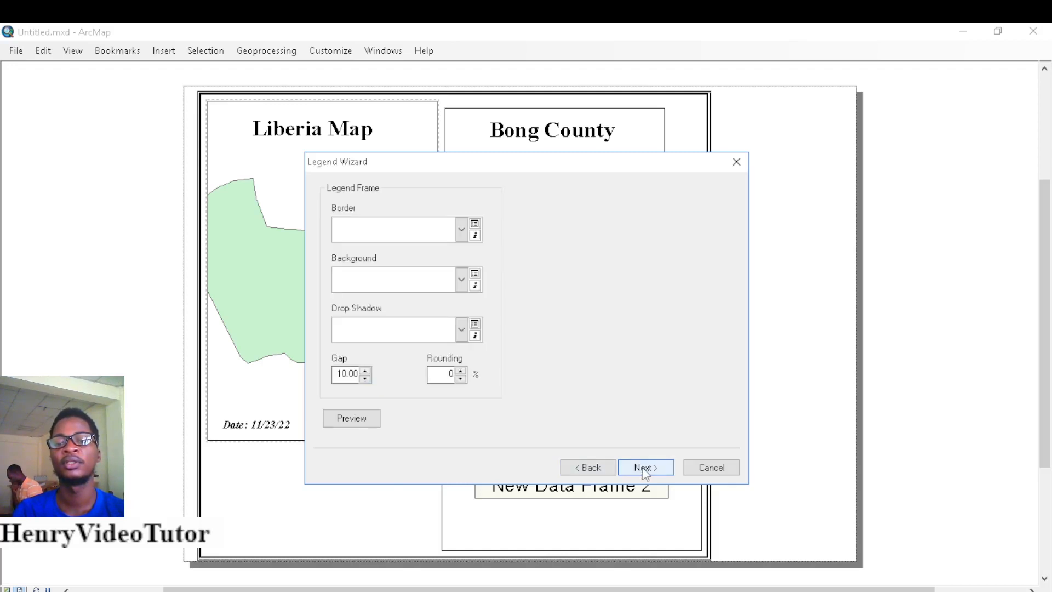
click(645, 470)
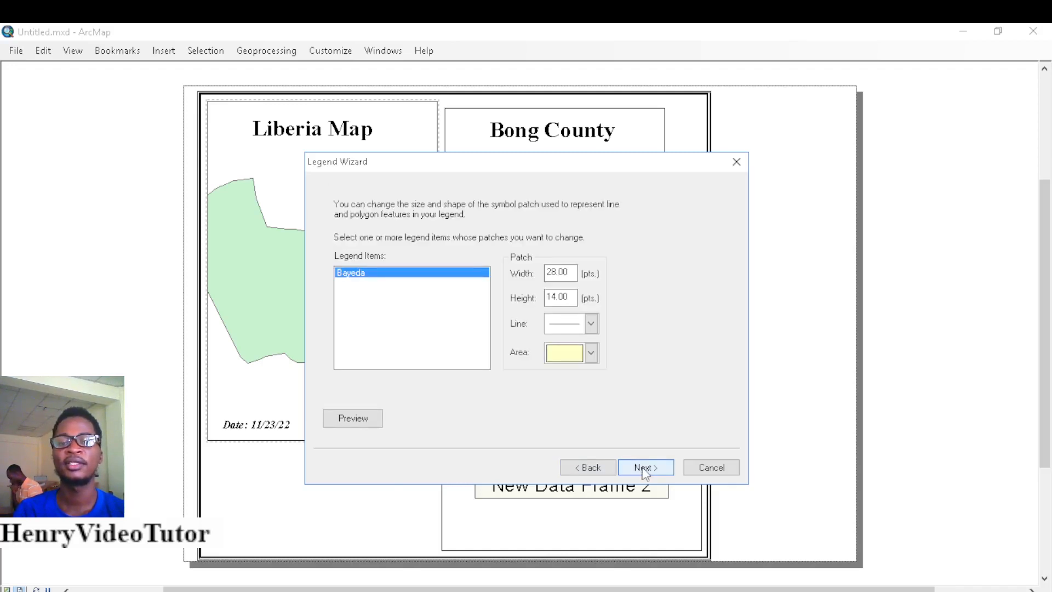
click(645, 469)
click(645, 469)
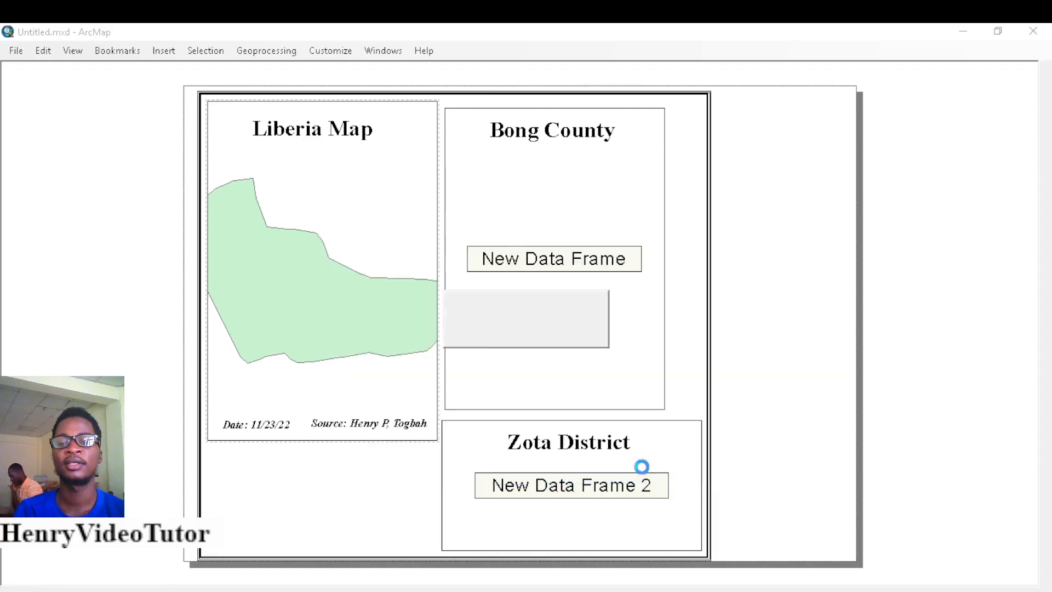
drag(461, 364, 711, 401)
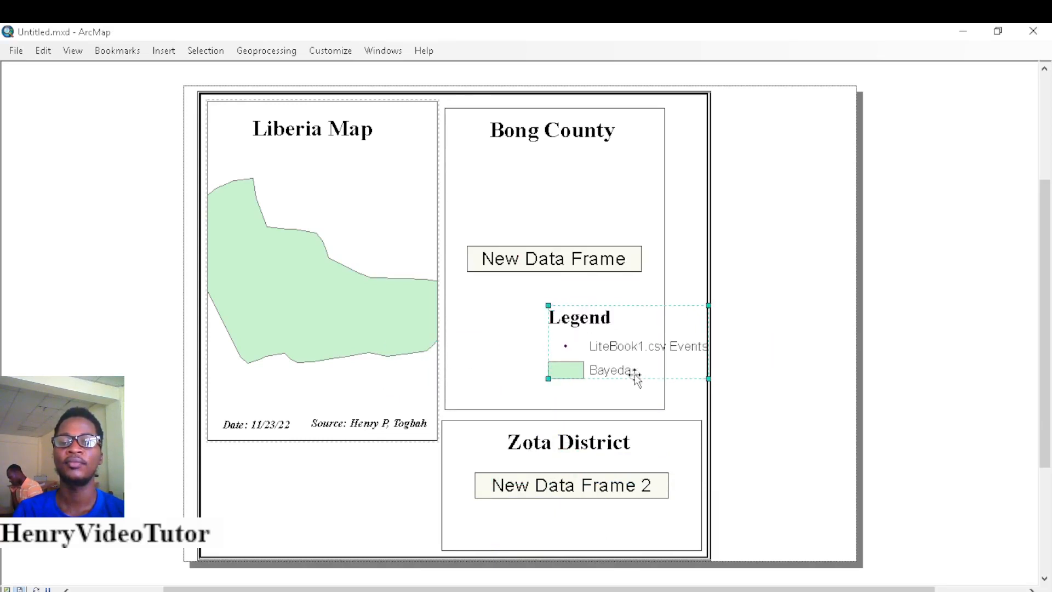
drag(636, 375, 582, 372)
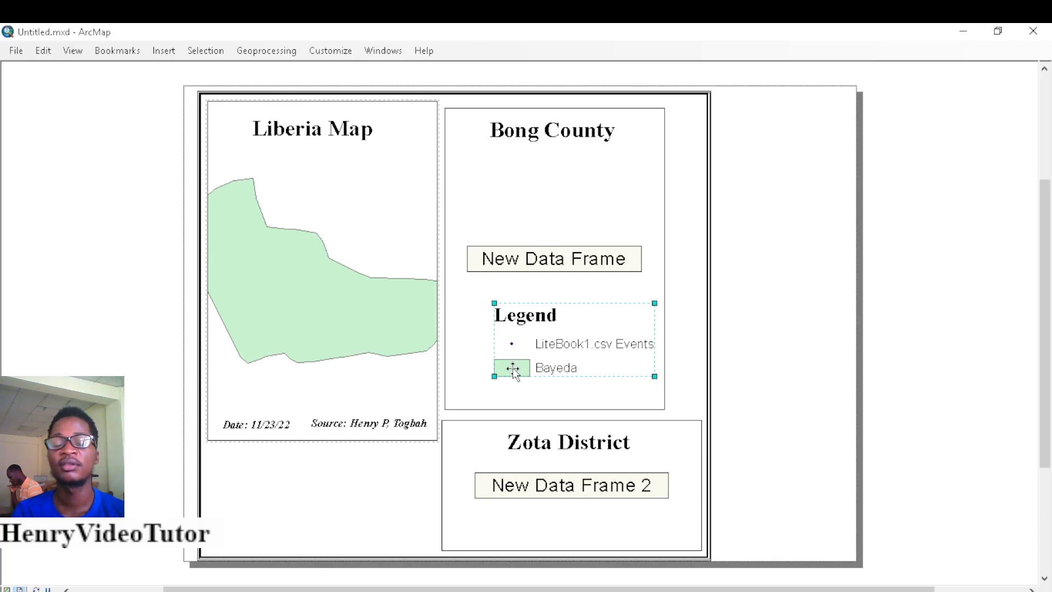
Move the legend out of the Bong County frame into the empty area below the Liberia Map frame
click(514, 372)
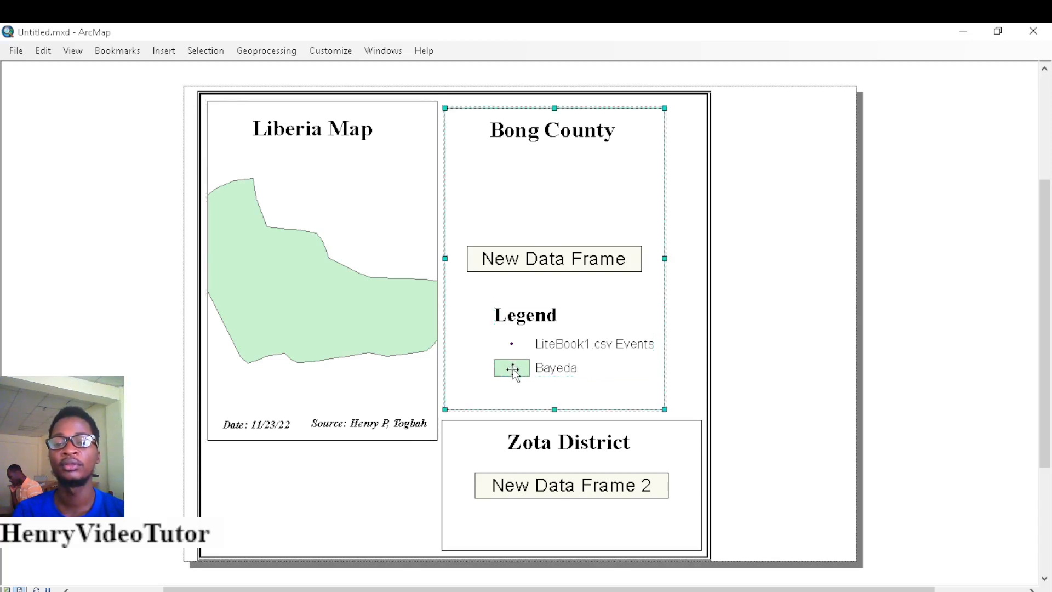
click(593, 375)
drag(524, 359, 248, 513)
click(404, 500)
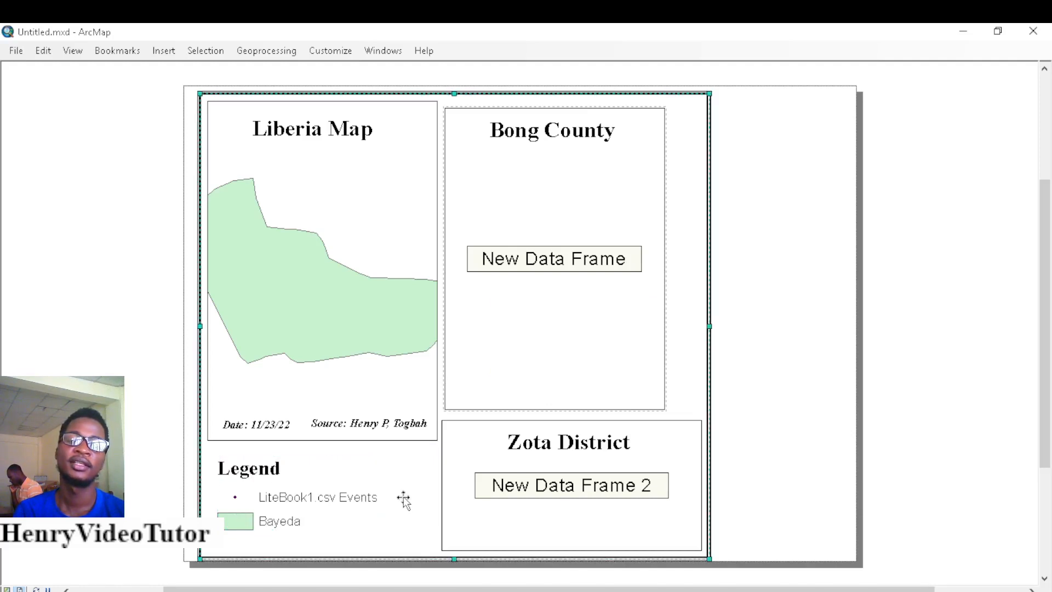
Start inserting a north arrow and choose the ESRI North 23 style
click(167, 55)
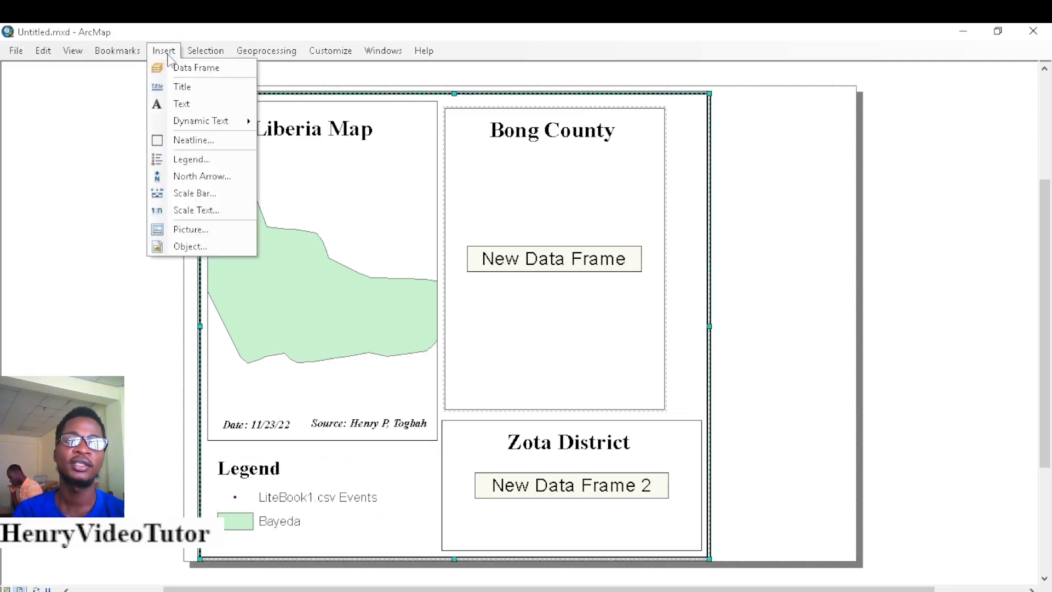
click(195, 181)
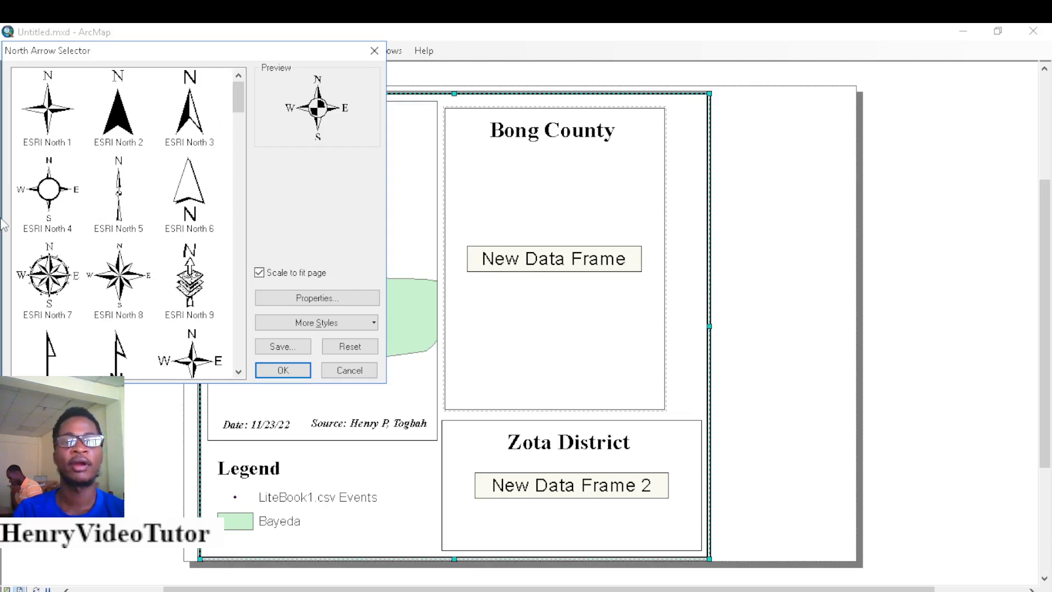
drag(235, 91, 211, 141)
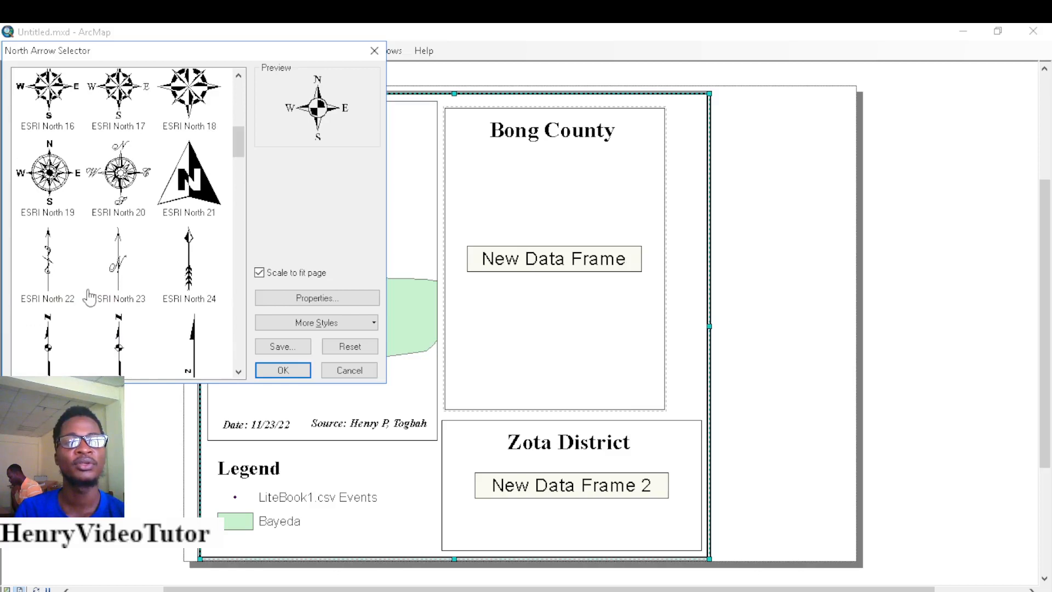
click(113, 277)
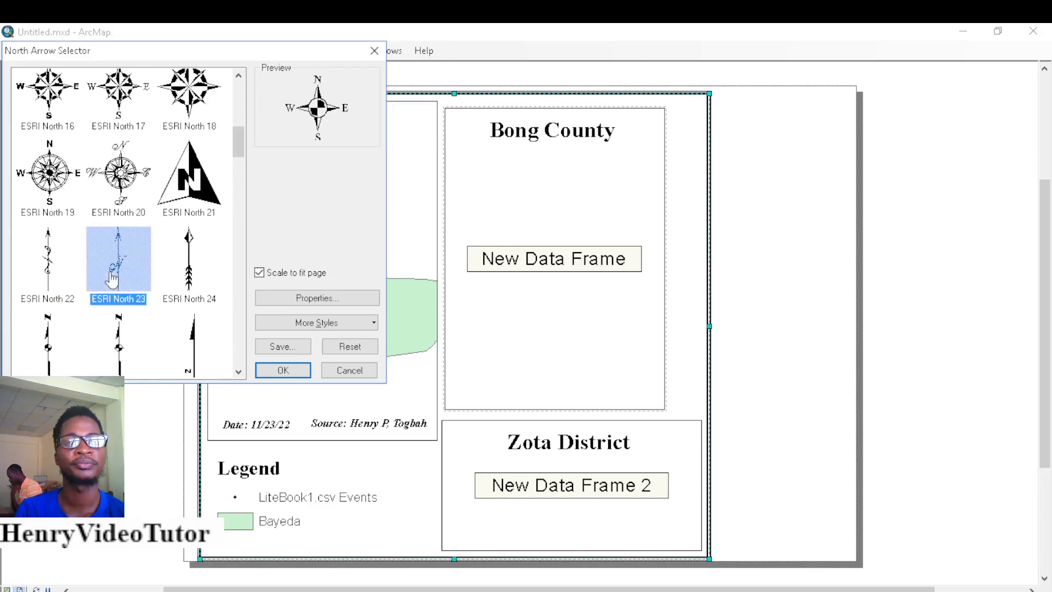
Align the north arrow to True North and set its marker color to red
click(318, 299)
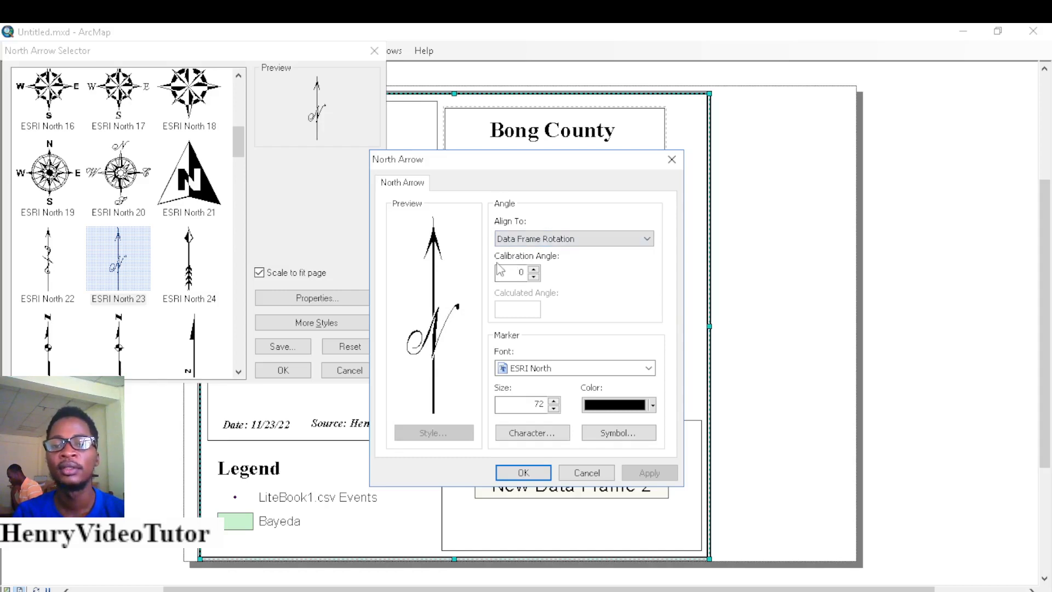
click(568, 240)
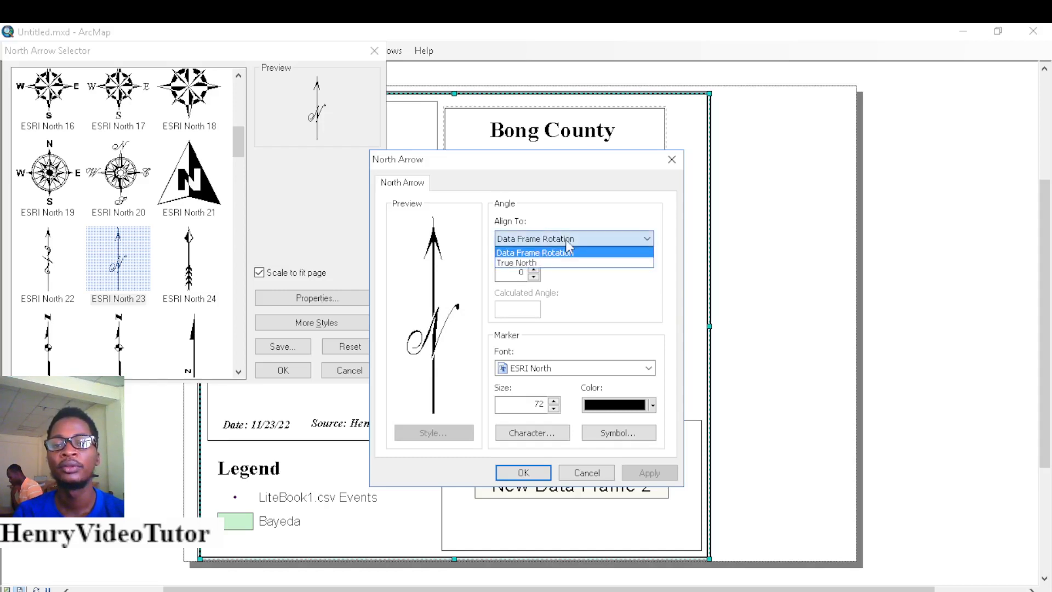
click(527, 263)
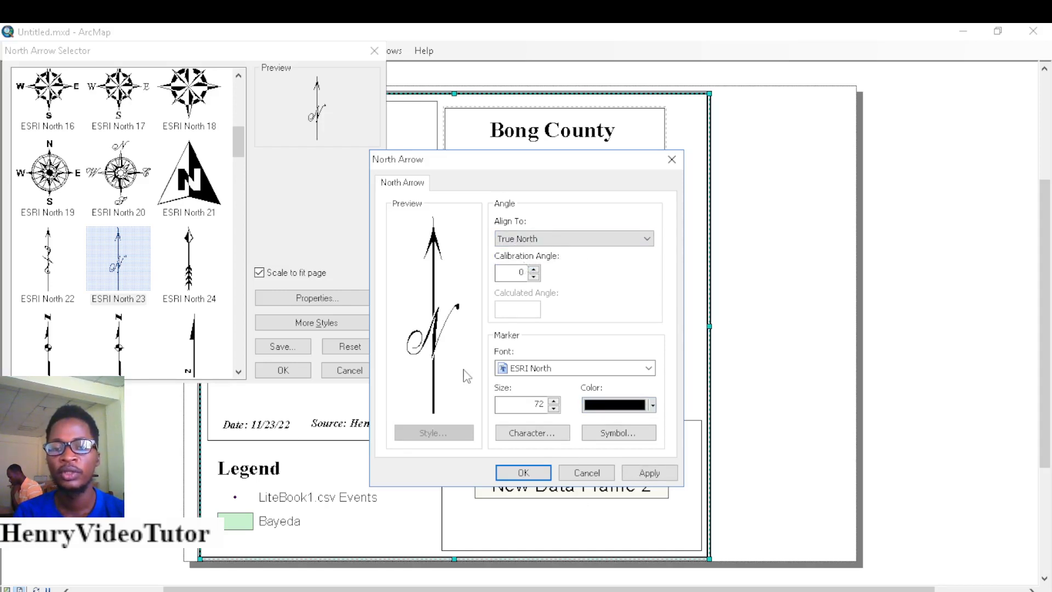
click(653, 407)
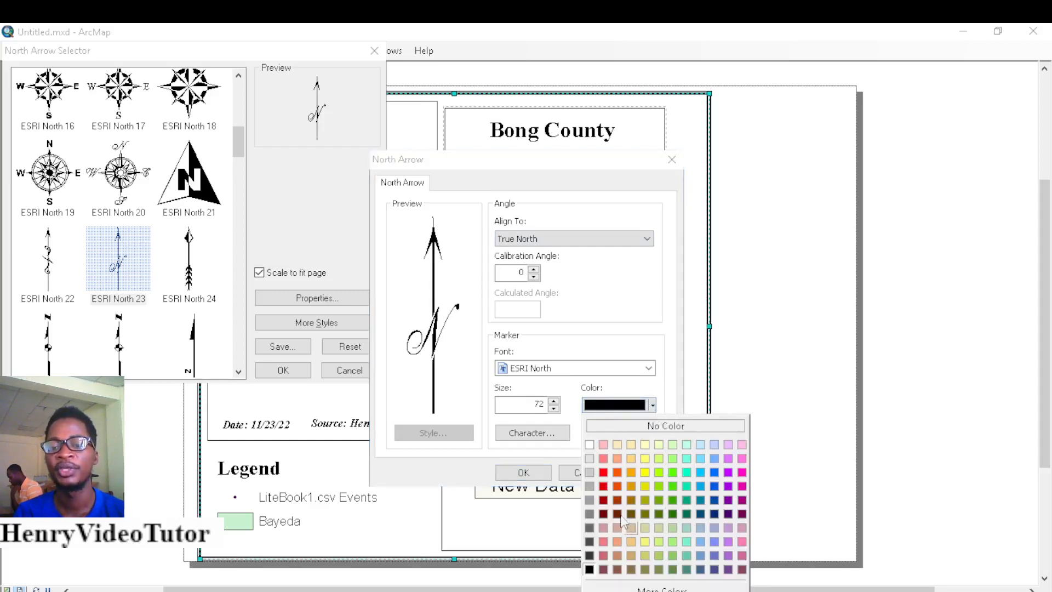
click(603, 472)
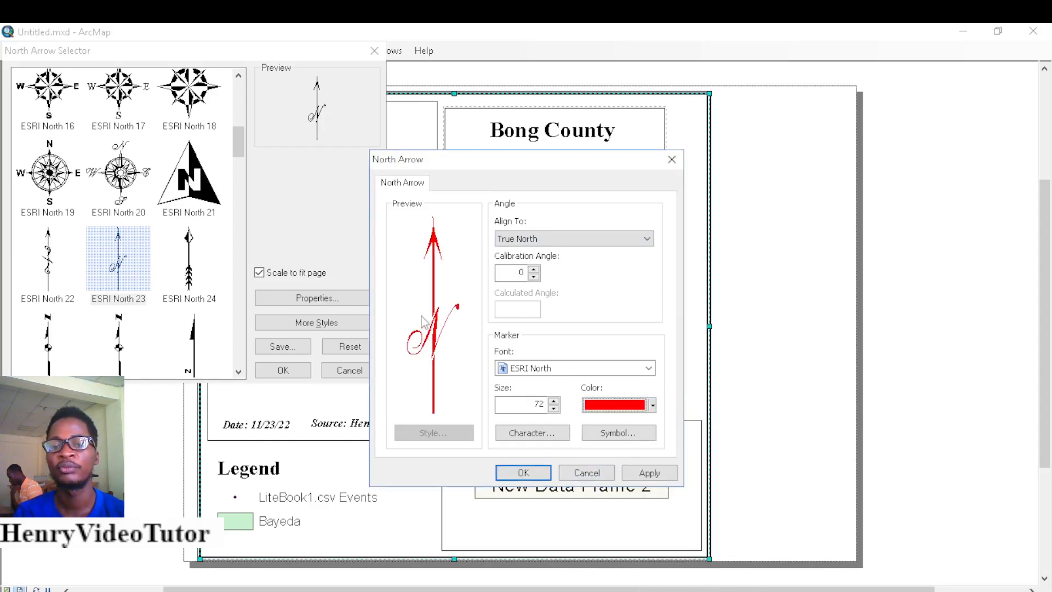
Set the north arrow's marker size to 200 and insert the arrow into the layout
click(554, 402)
click(554, 402)
click(554, 402)
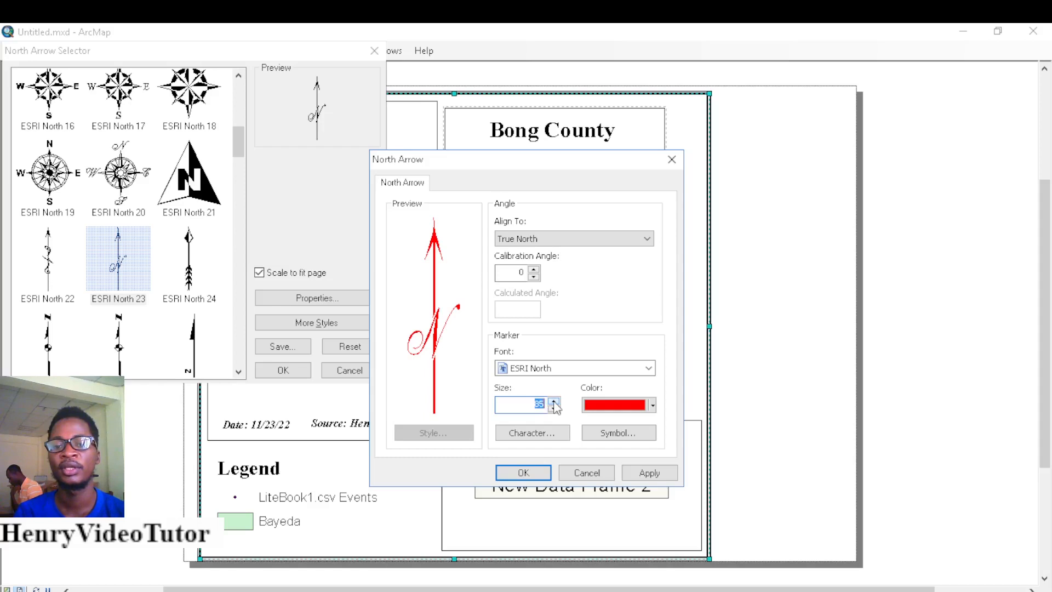
click(554, 401)
click(554, 401)
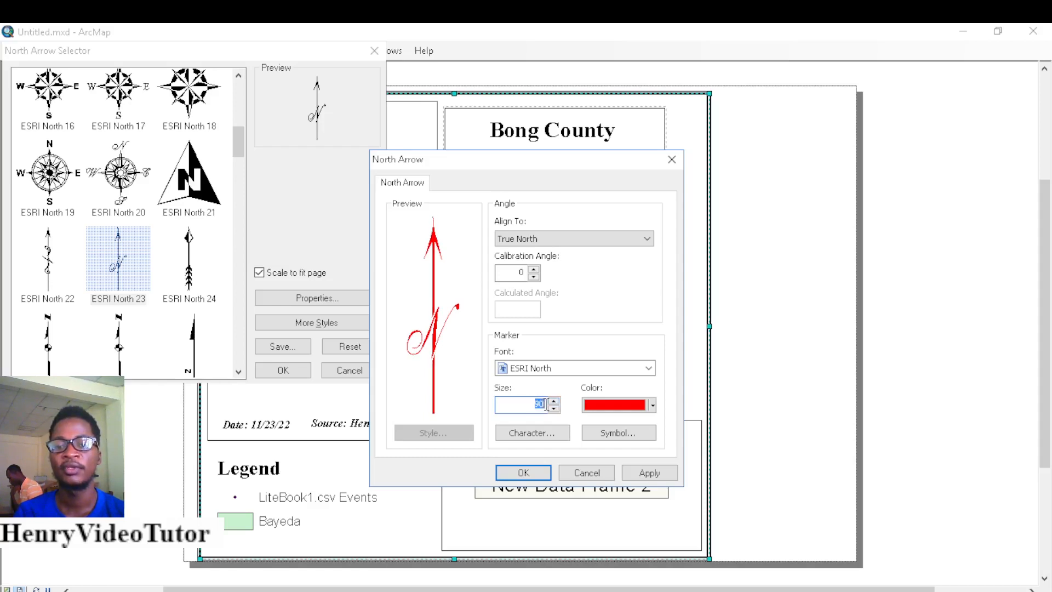
text(200)
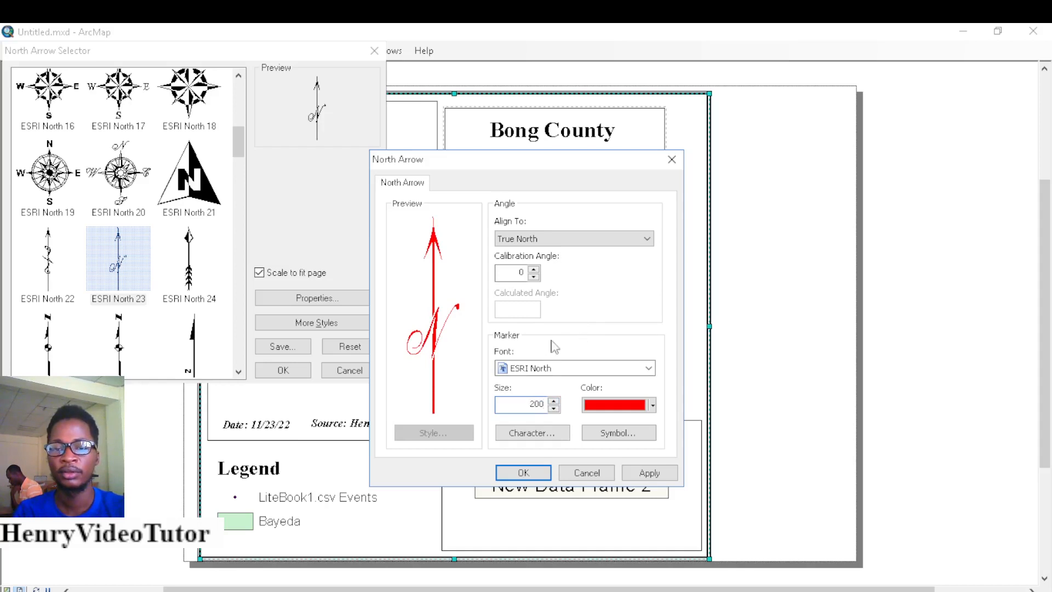
click(650, 476)
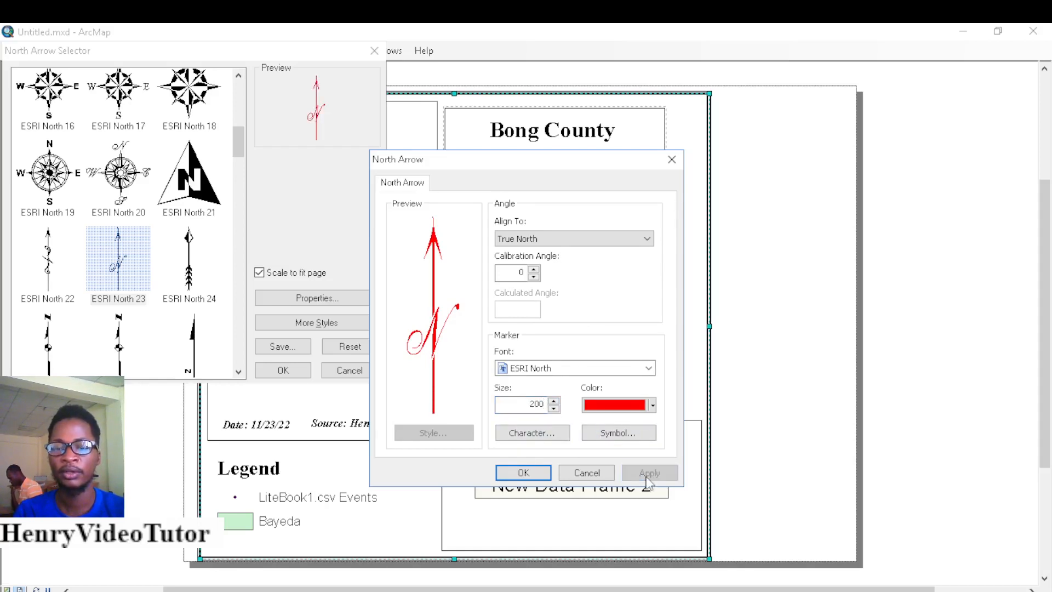
click(524, 473)
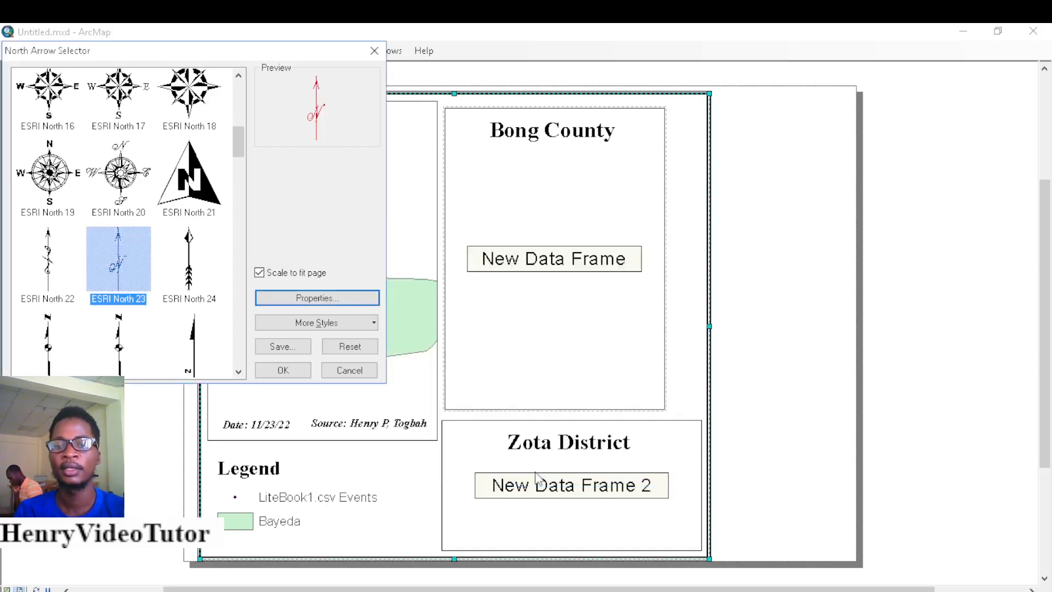
click(292, 371)
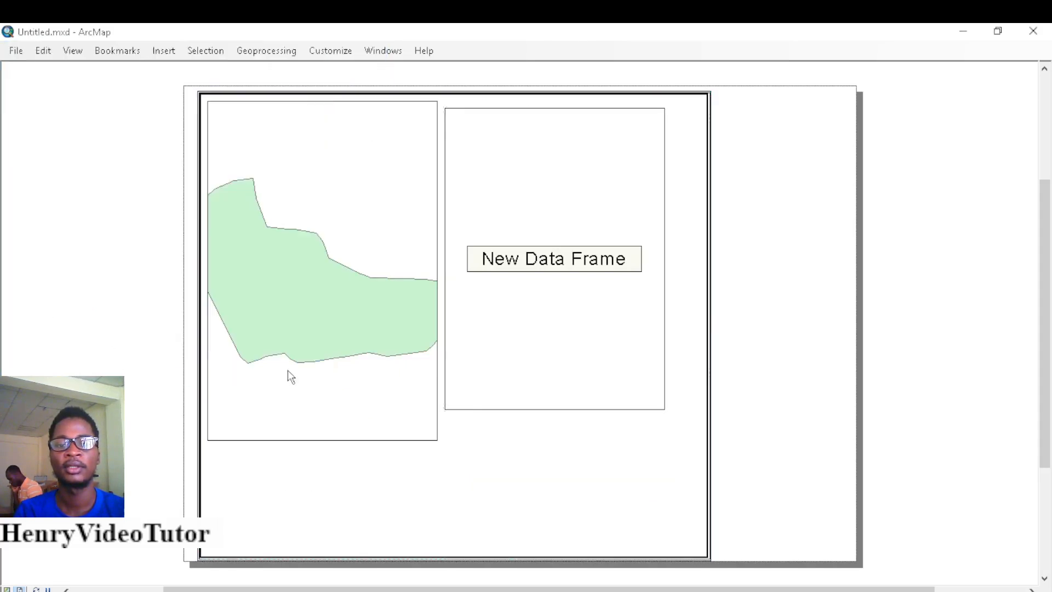
Move the north arrow to the upper-right corner of the Liberia Map frame, beside the title
drag(396, 380, 379, 212)
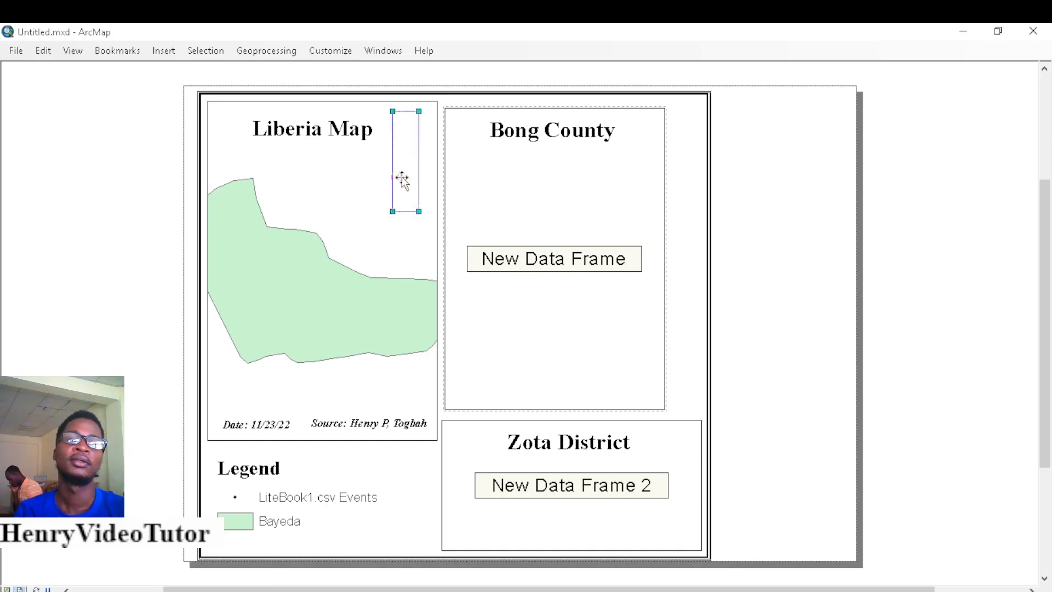
drag(402, 178, 409, 179)
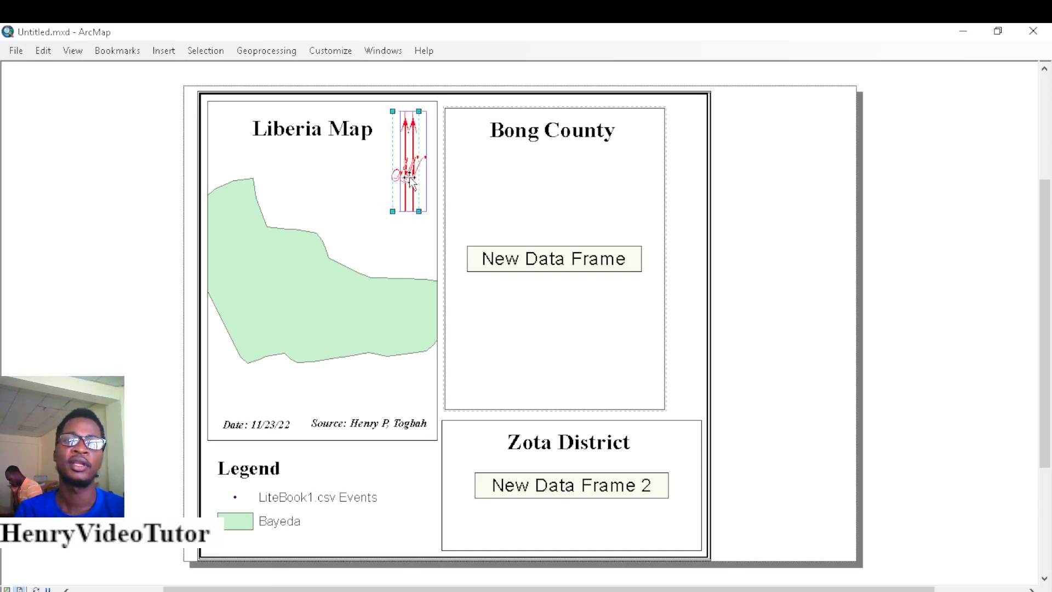
click(681, 188)
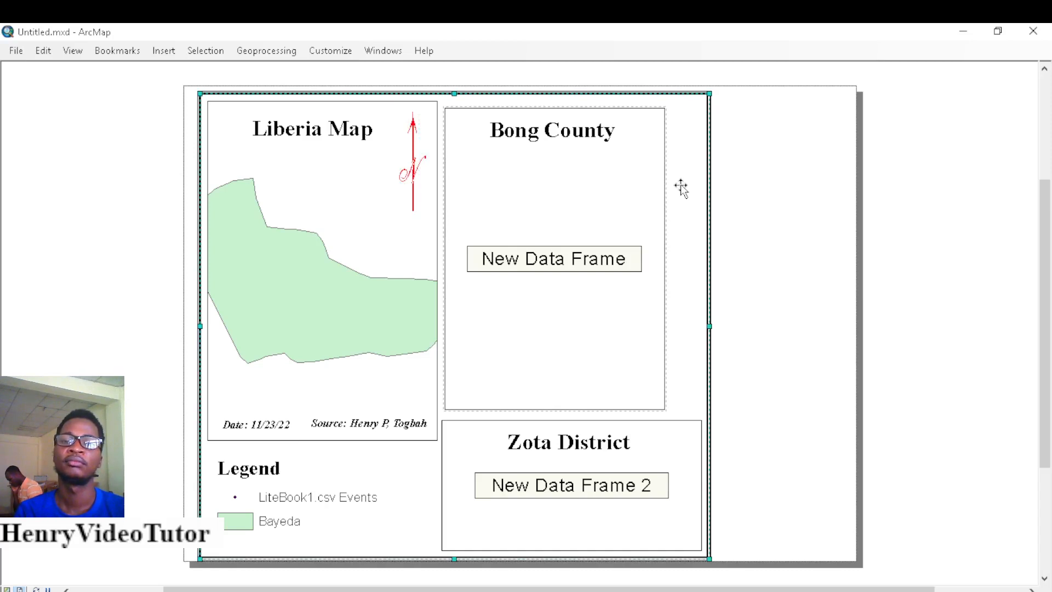
Start inserting a scale bar and choose the Alternating Scale Bar 1 style
click(171, 52)
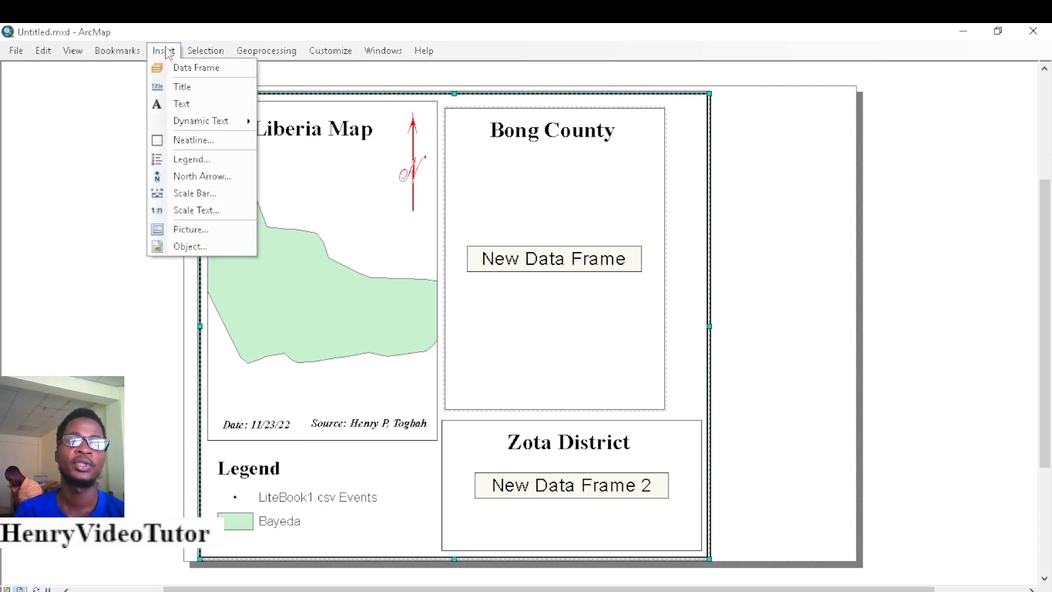
click(197, 193)
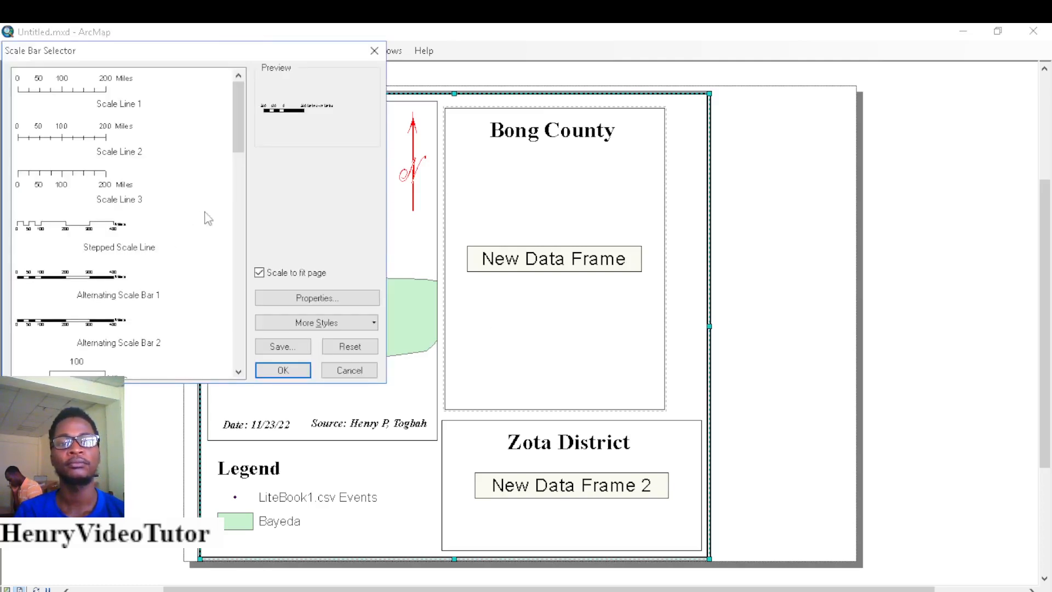
click(57, 282)
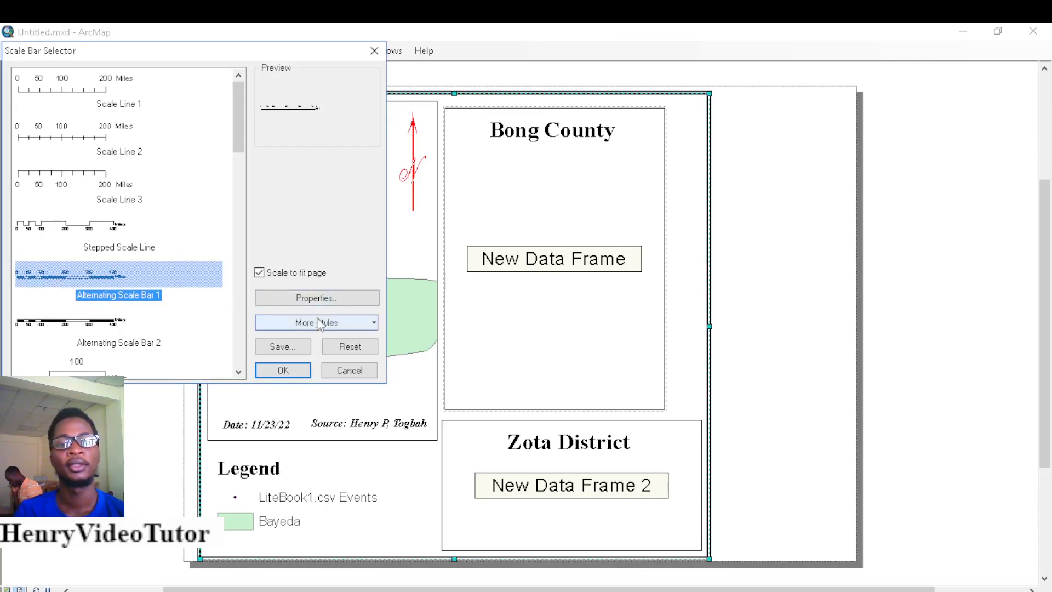
Set the scale bar's division units to Kilometers and shorten its label to Km
click(317, 299)
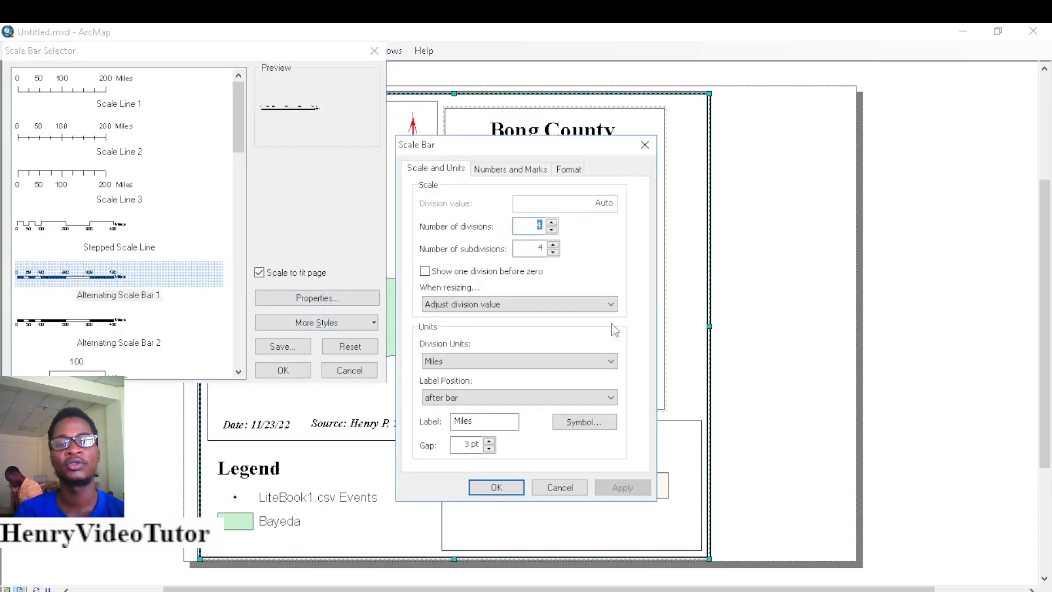
click(463, 362)
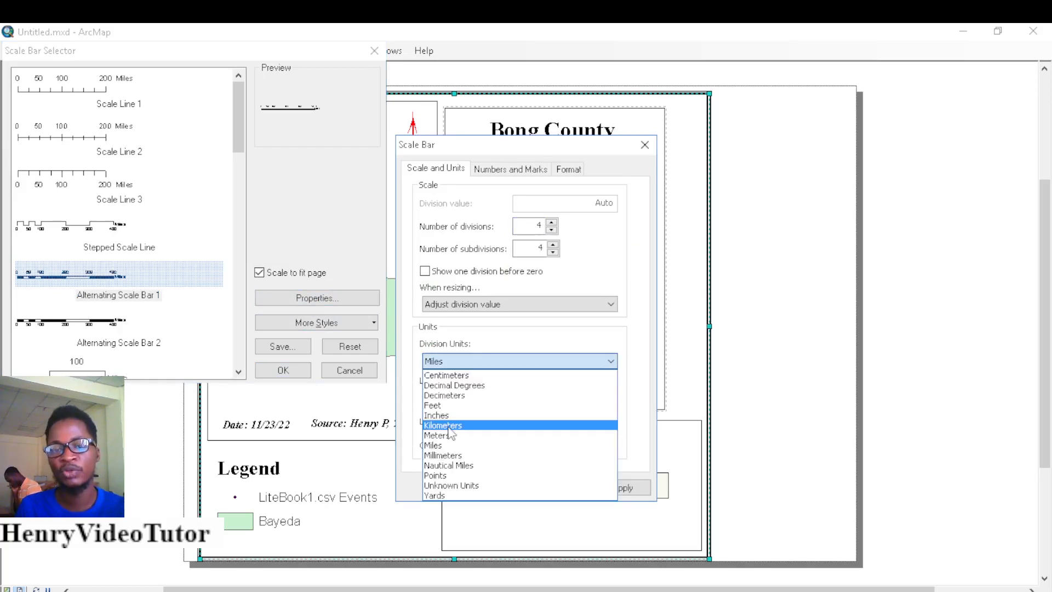
click(450, 427)
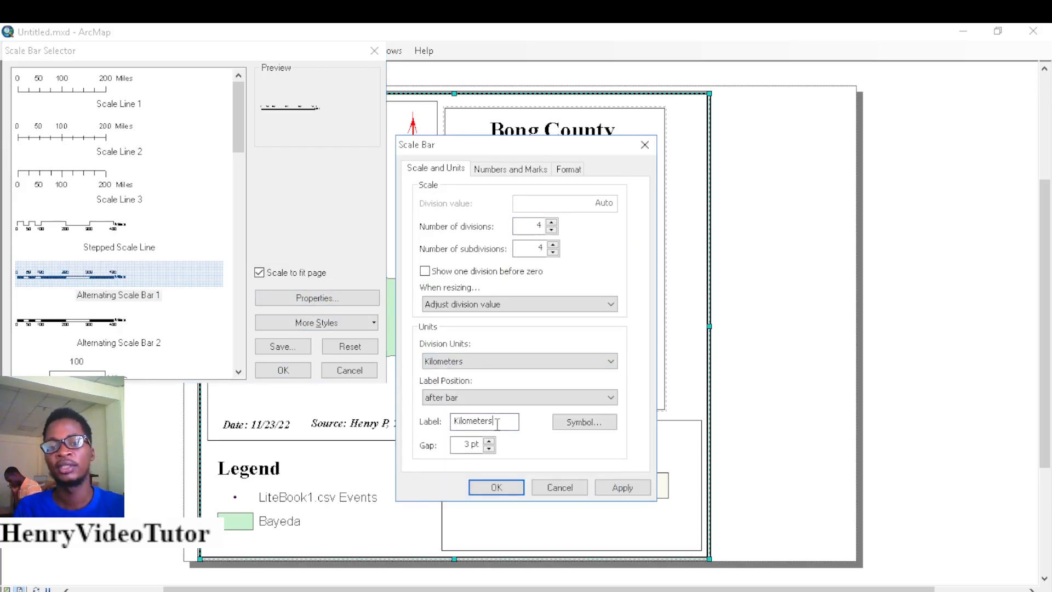
drag(497, 424, 475, 424)
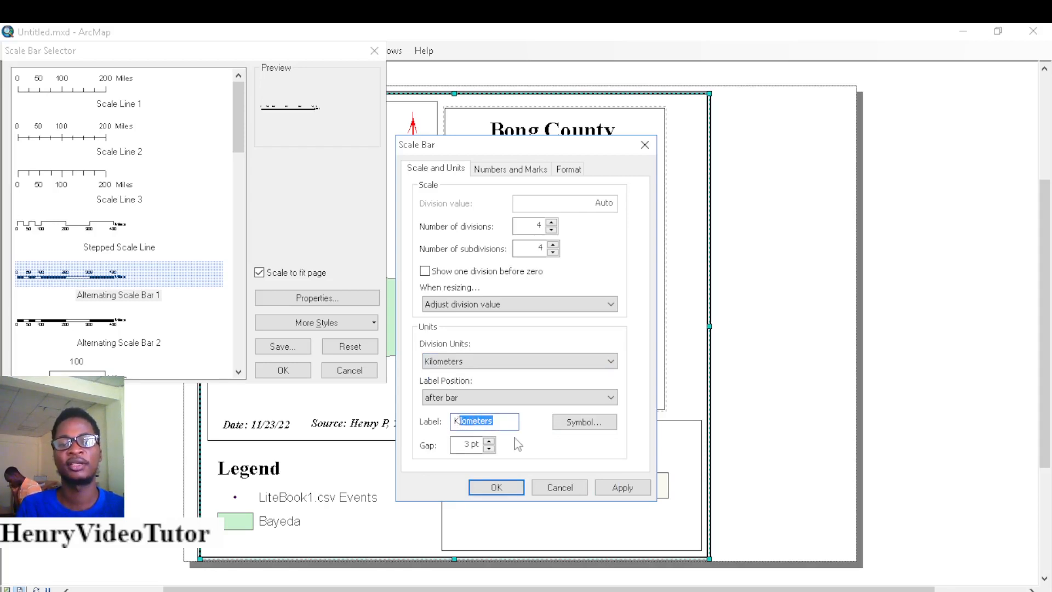
key(BackSpace)
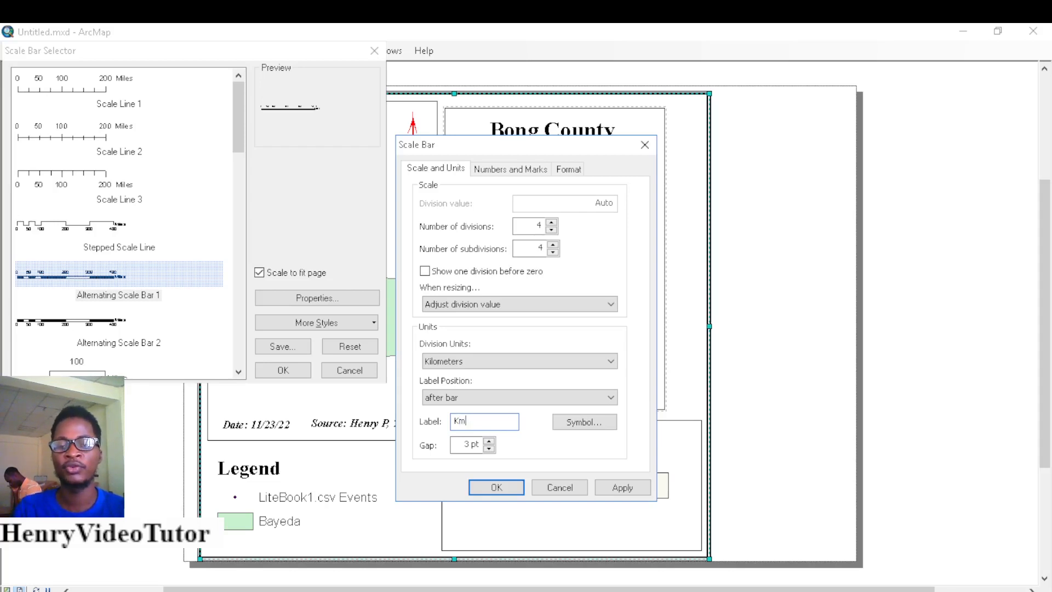
click(446, 361)
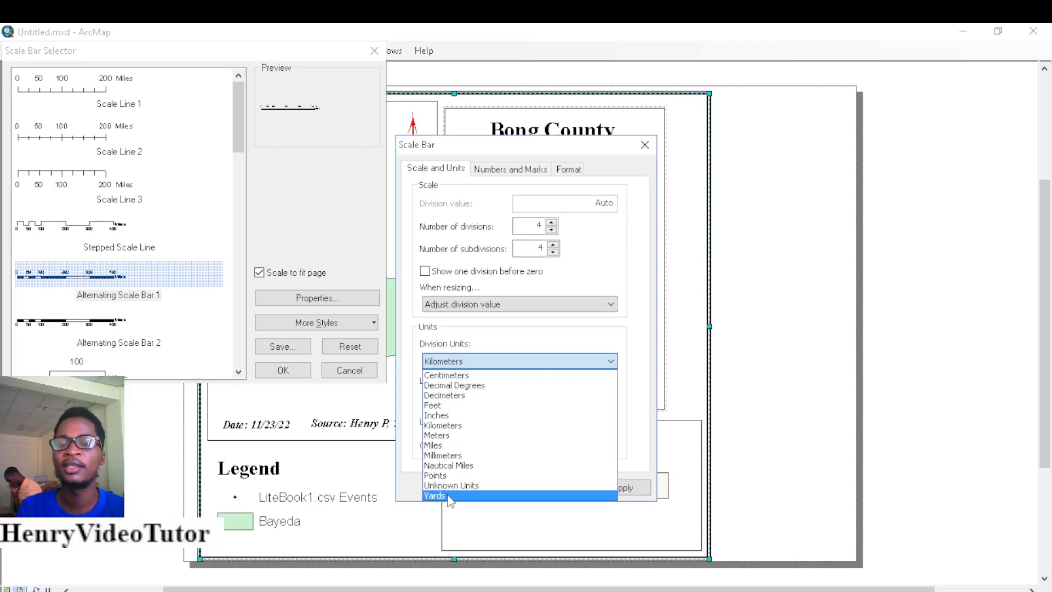
click(598, 365)
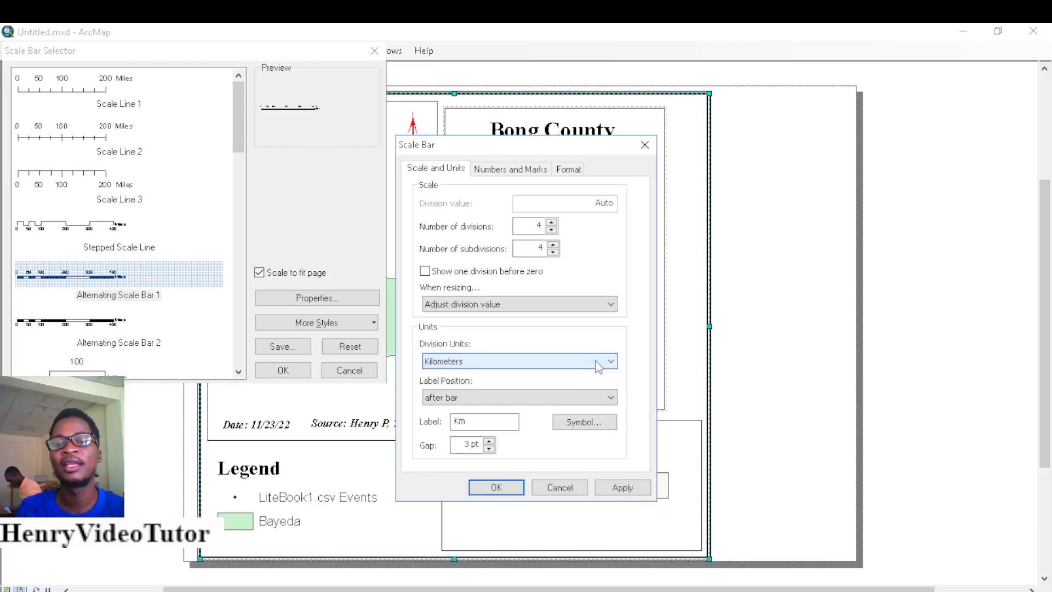
click(461, 400)
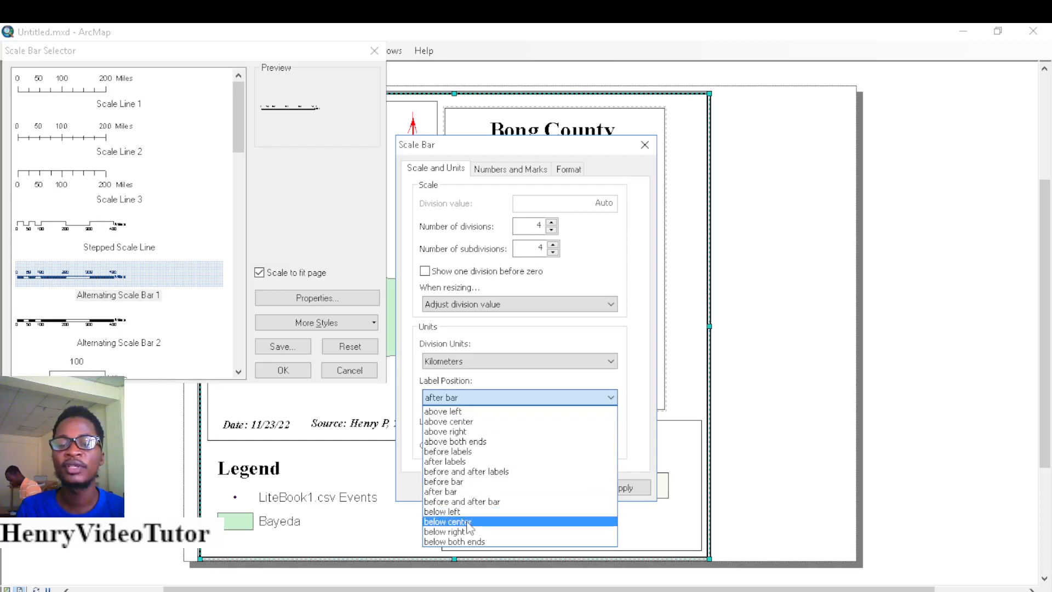
click(581, 394)
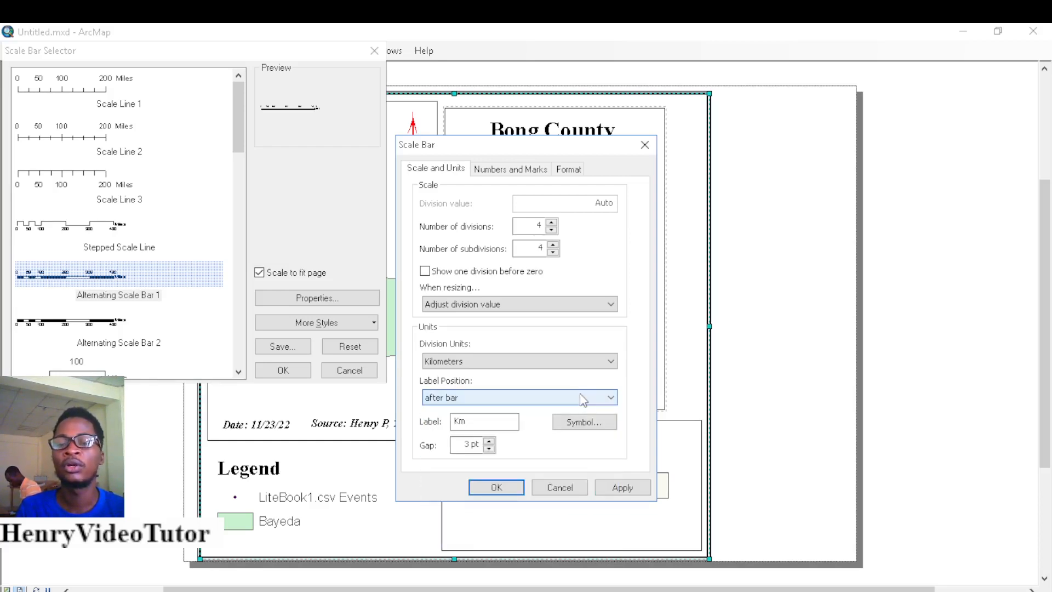
Insert the configured scale bar and place it in the Liberia Map frame, just above the date and source texts
click(502, 490)
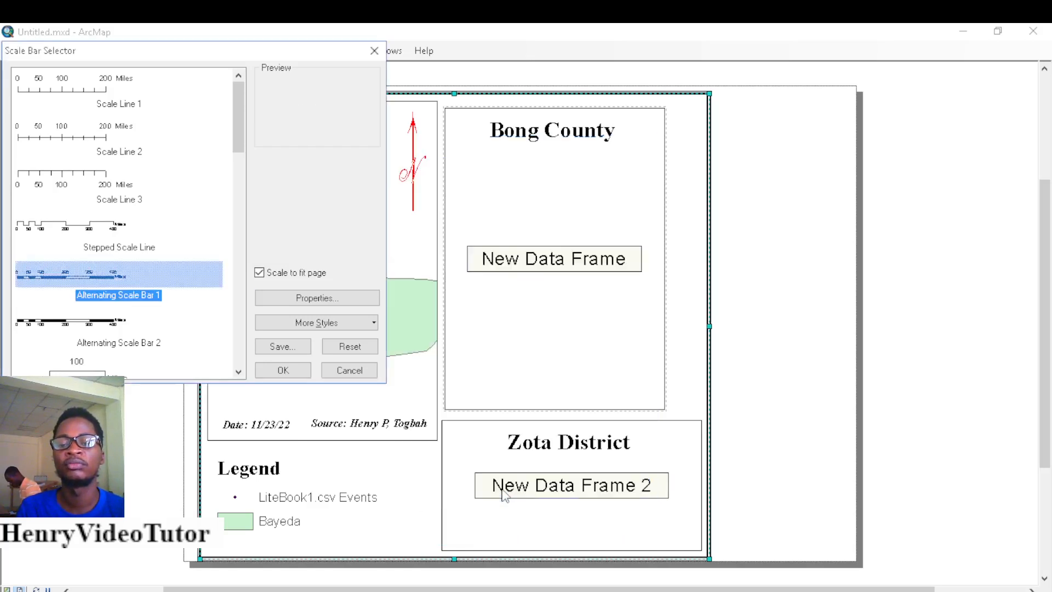
click(278, 372)
click(670, 371)
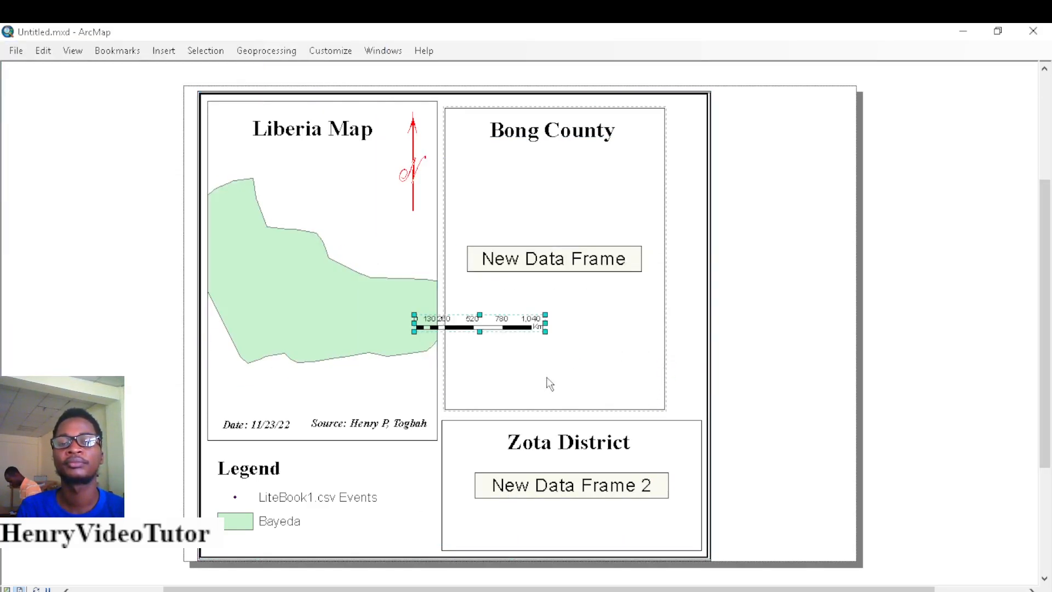
drag(506, 328, 369, 396)
click(527, 370)
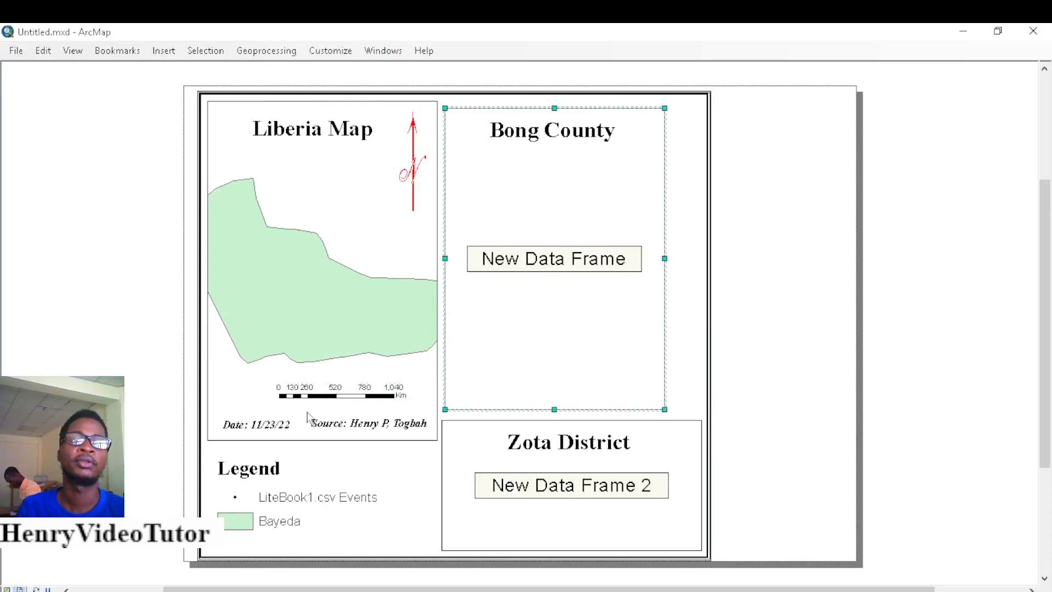
Insert an Absolute Scale text and place it enlarged below the Liberia Map title, beside the north arrow
click(163, 51)
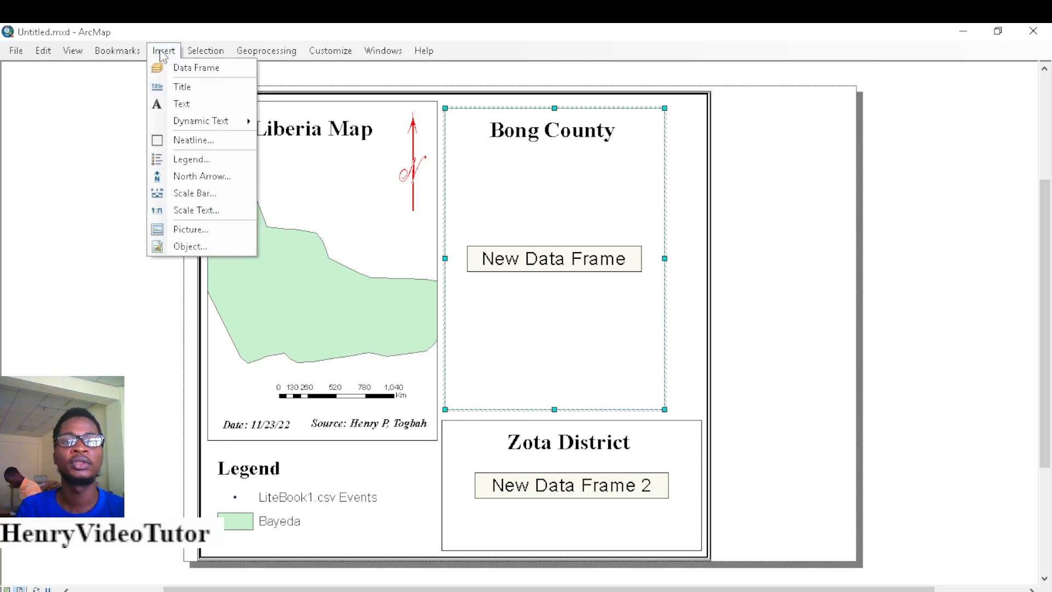
click(193, 212)
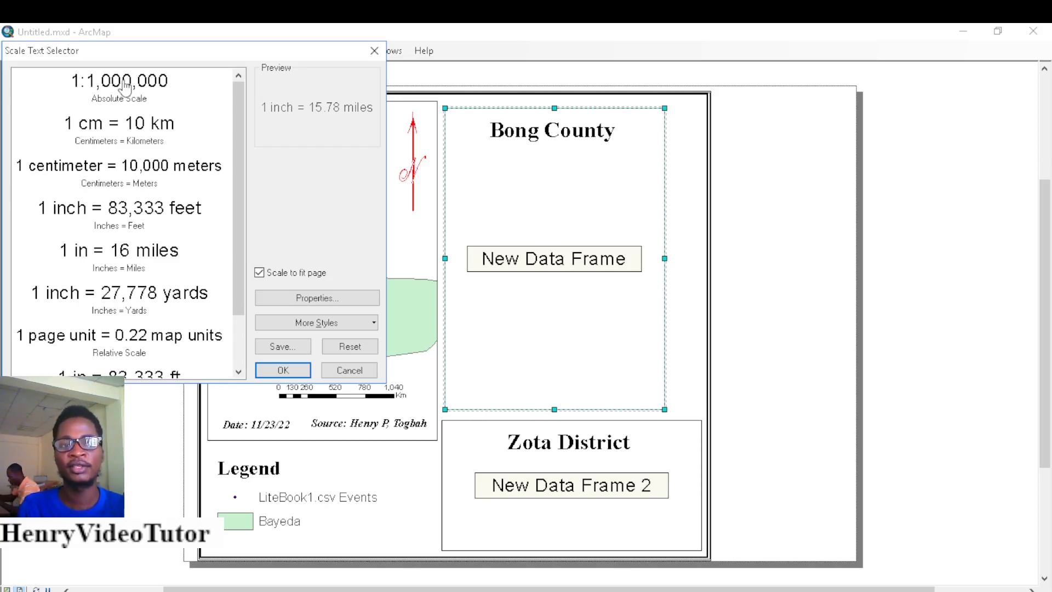
click(125, 86)
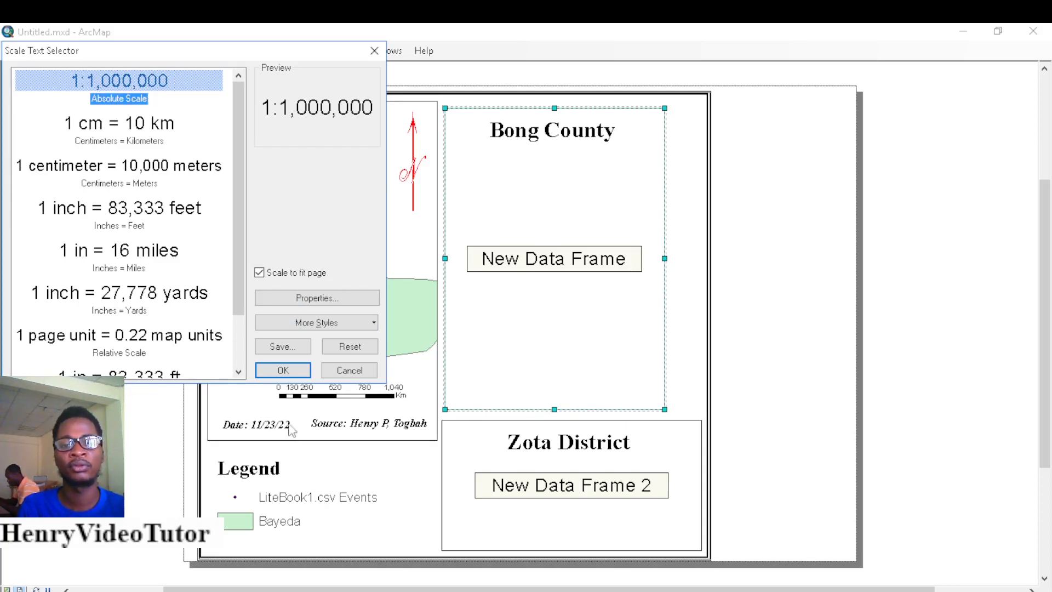
click(337, 318)
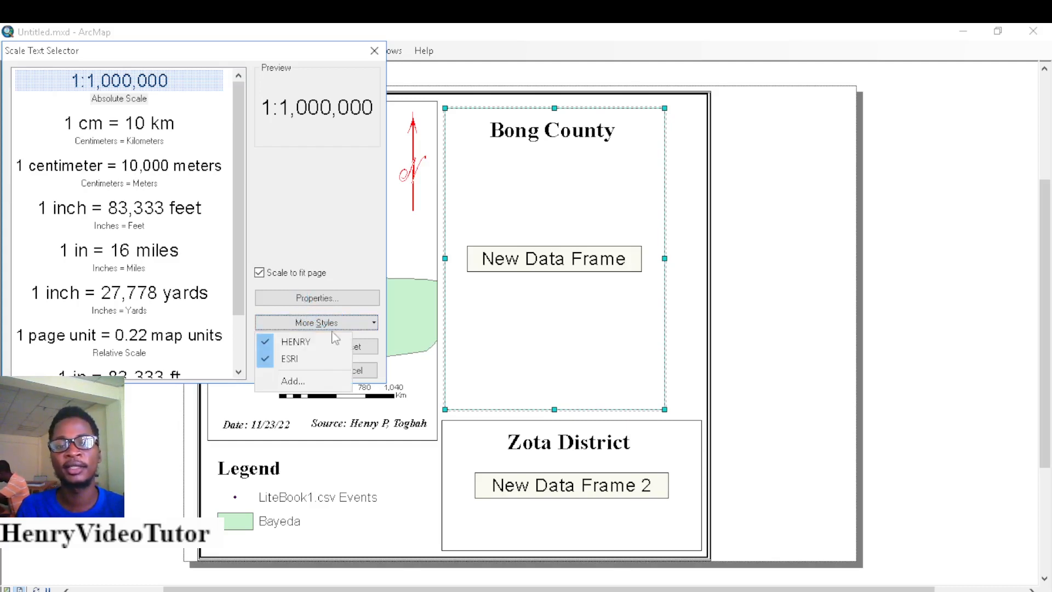
click(306, 378)
click(714, 445)
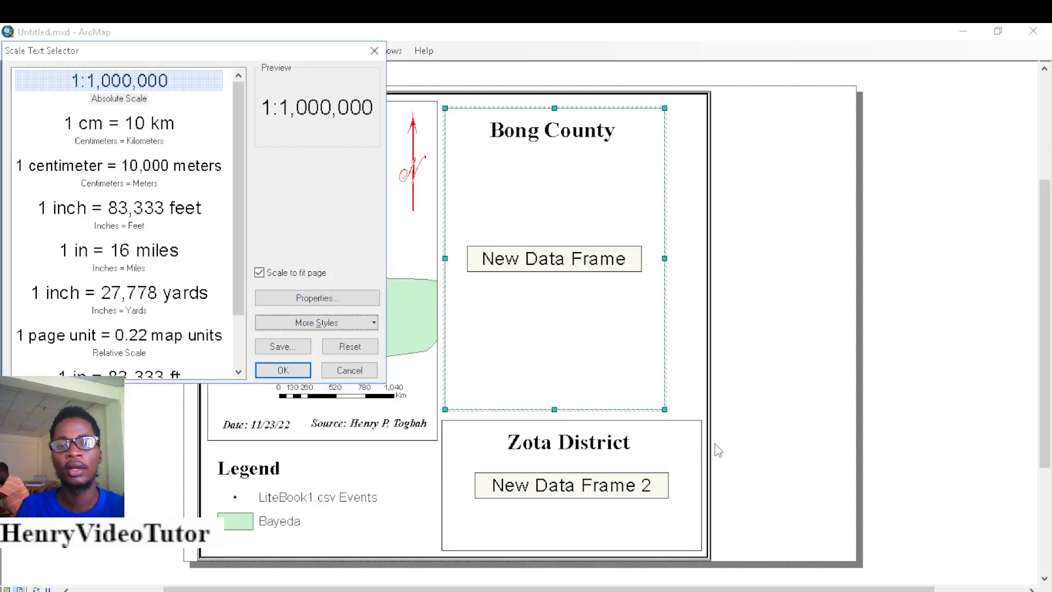
click(283, 370)
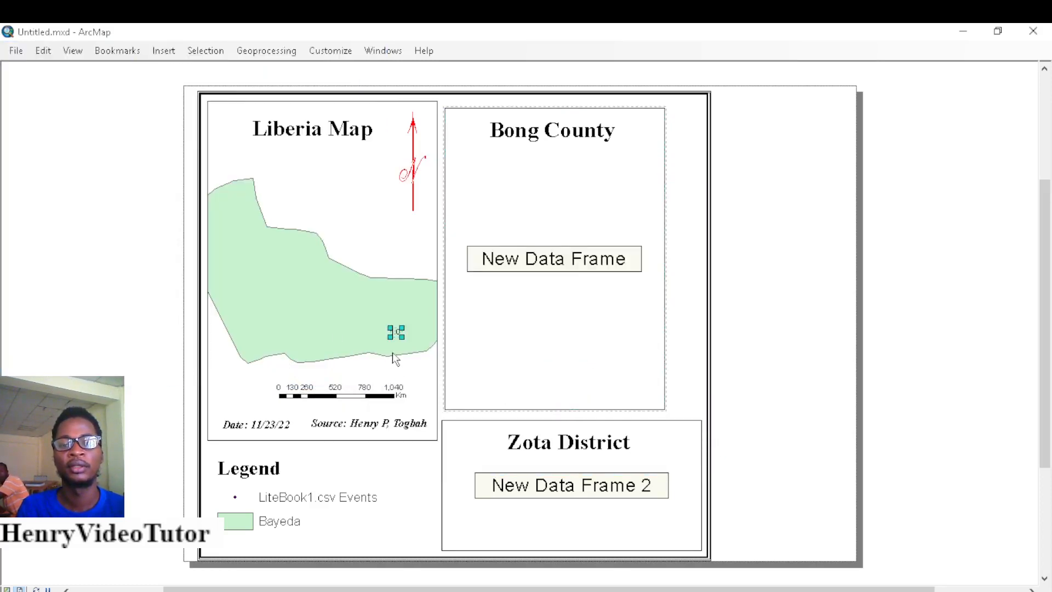
drag(385, 339, 328, 201)
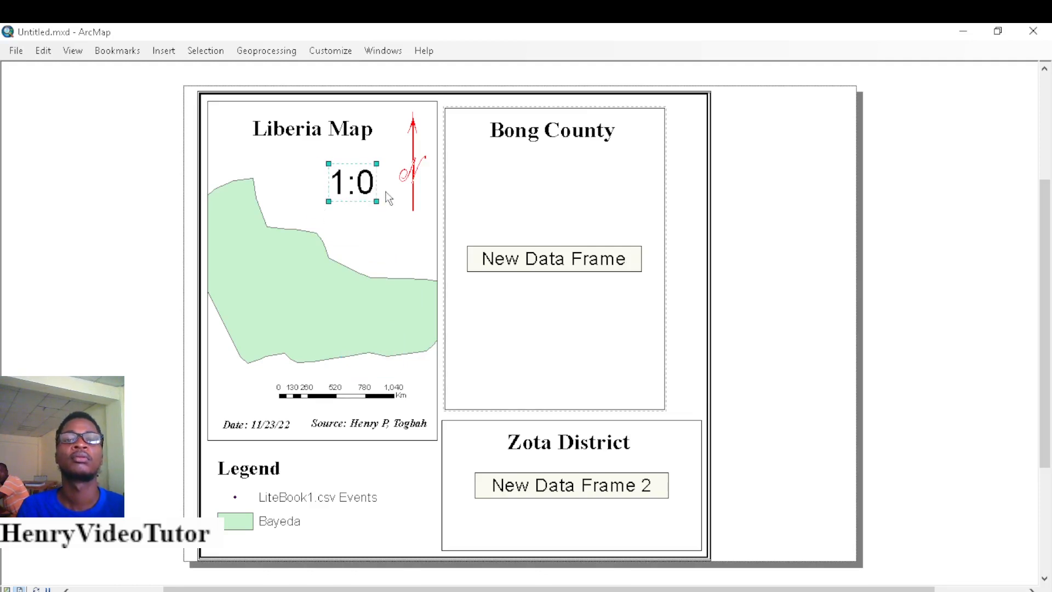
click(423, 247)
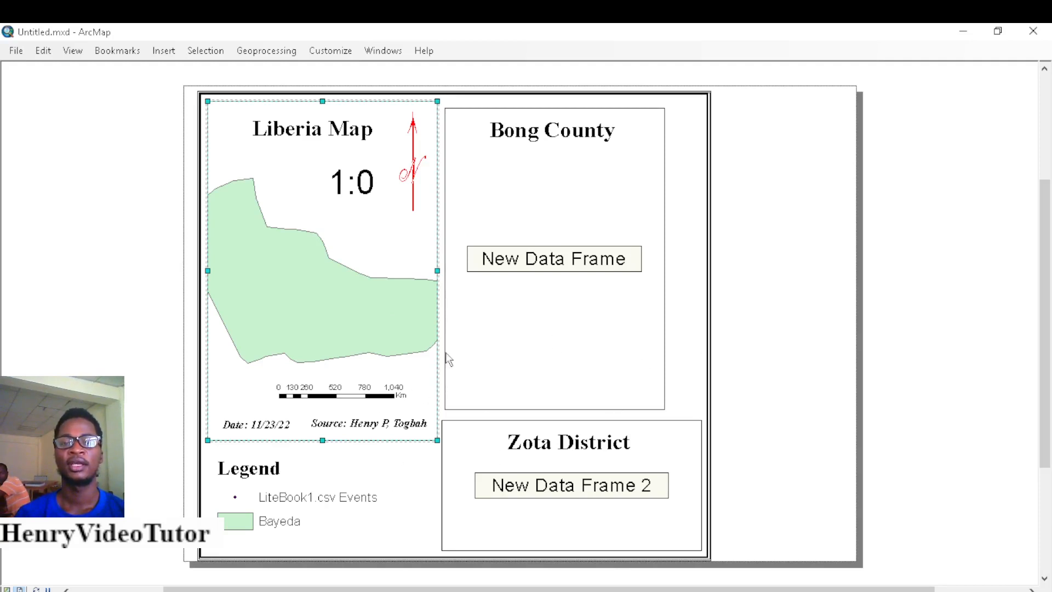
click(73, 50)
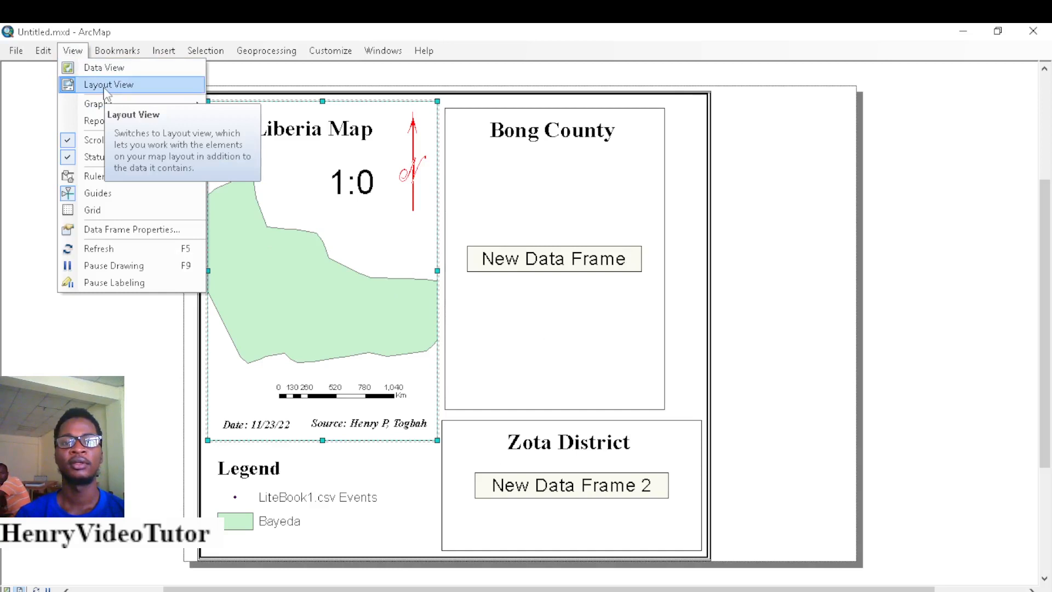
mouse_move(164, 61)
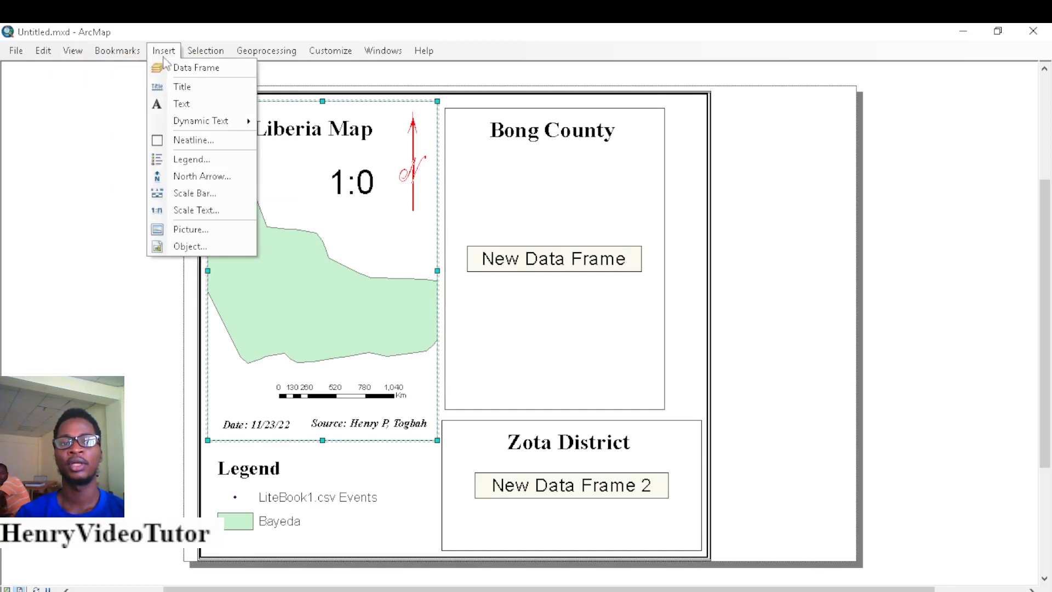
click(539, 341)
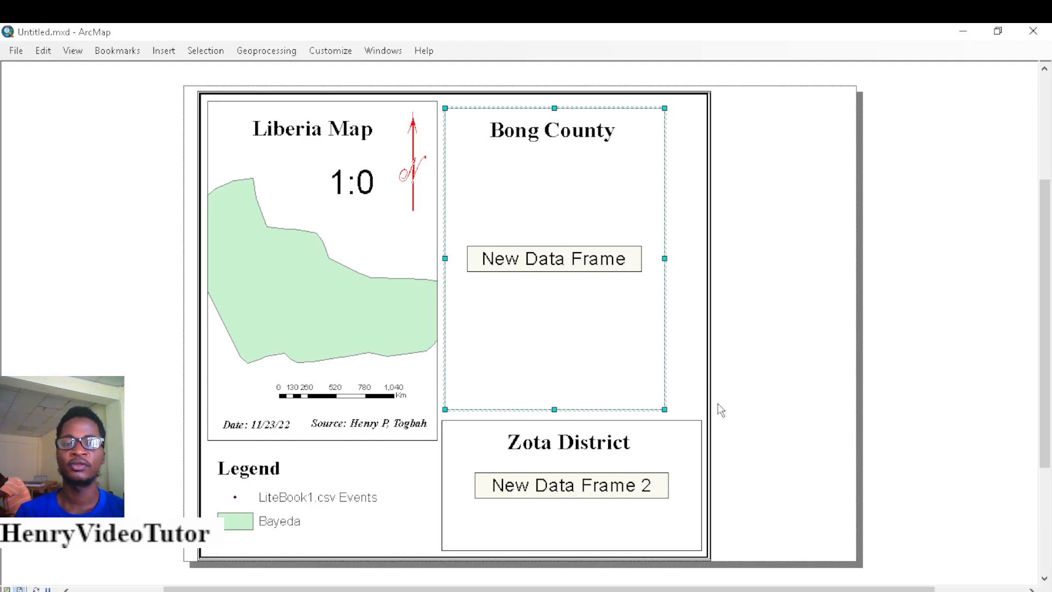
click(167, 57)
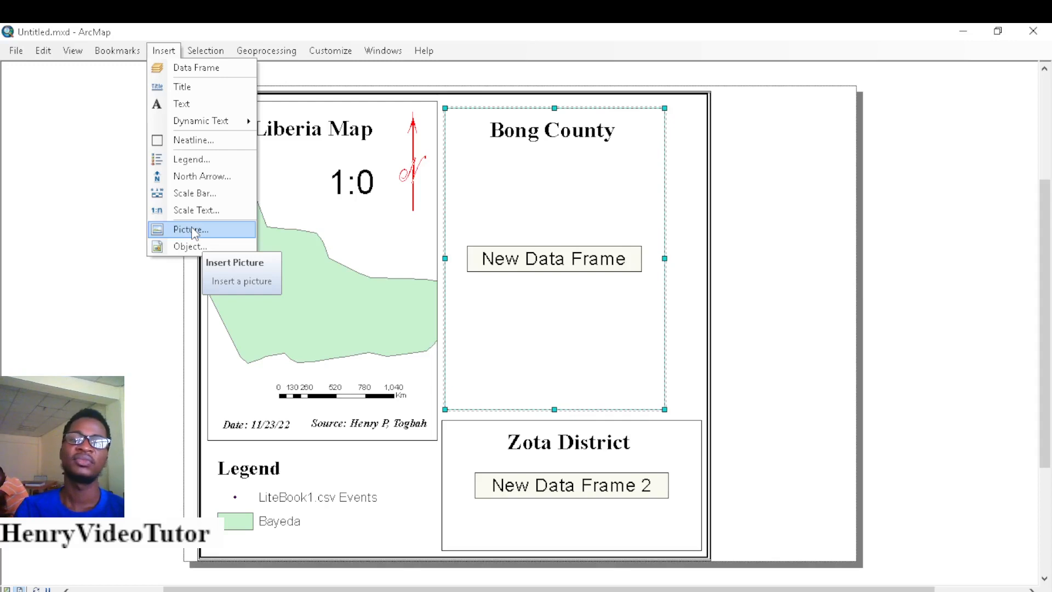
click(303, 192)
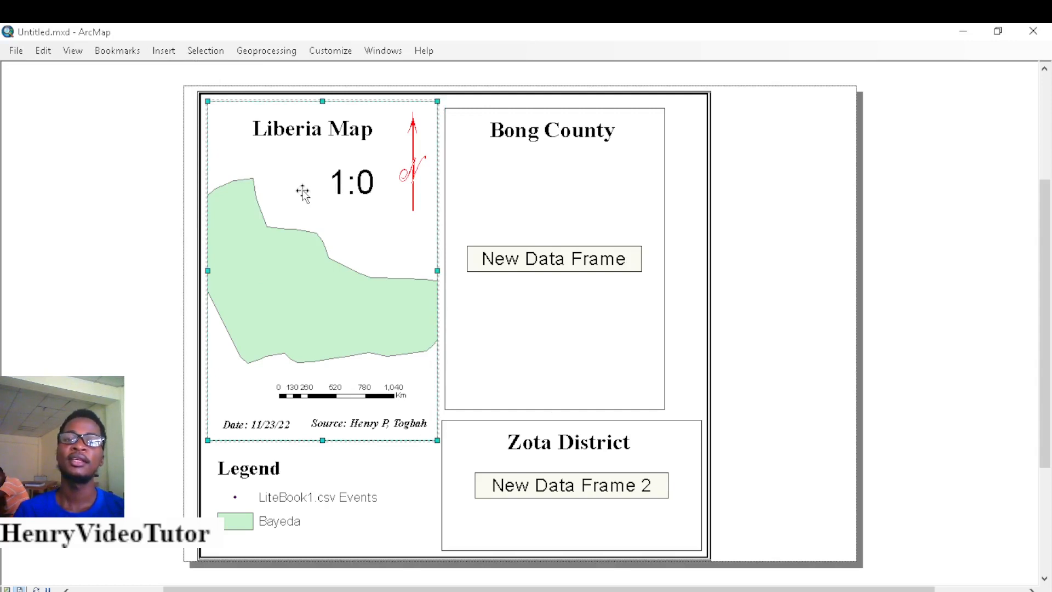
click(211, 52)
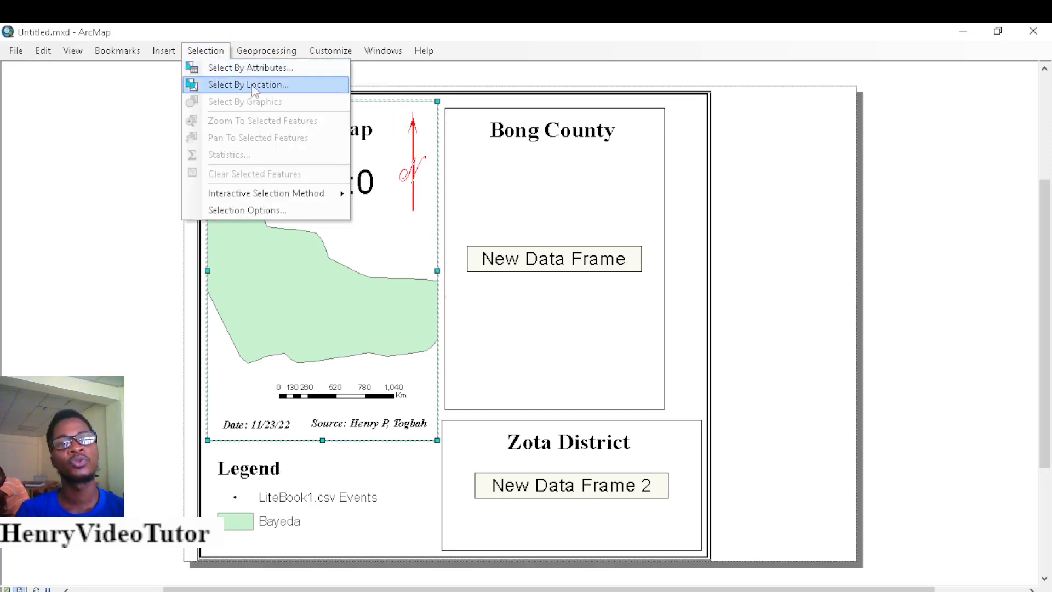
mouse_move(178, 53)
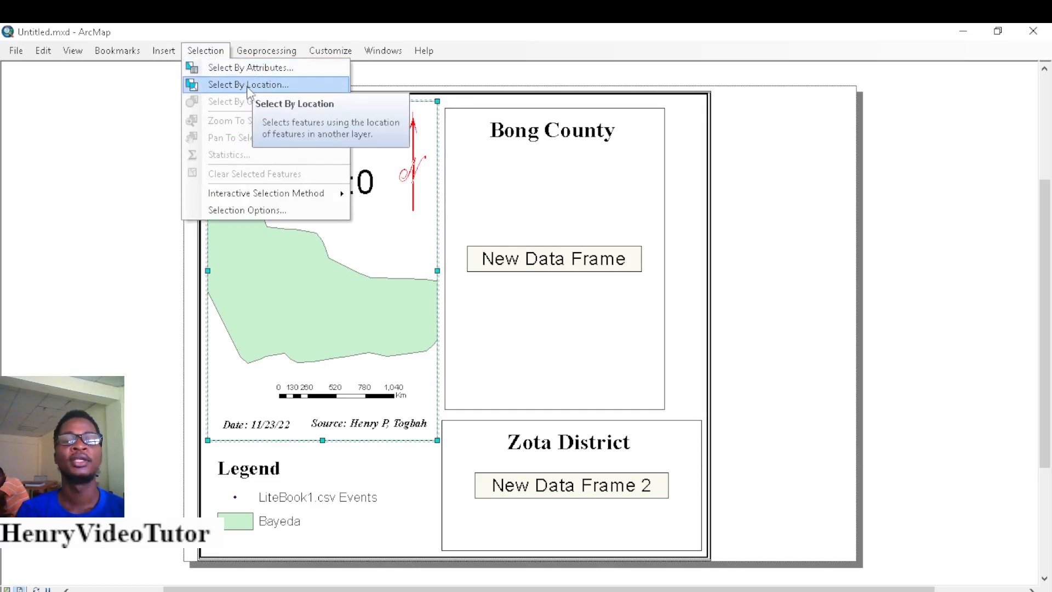
click(254, 69)
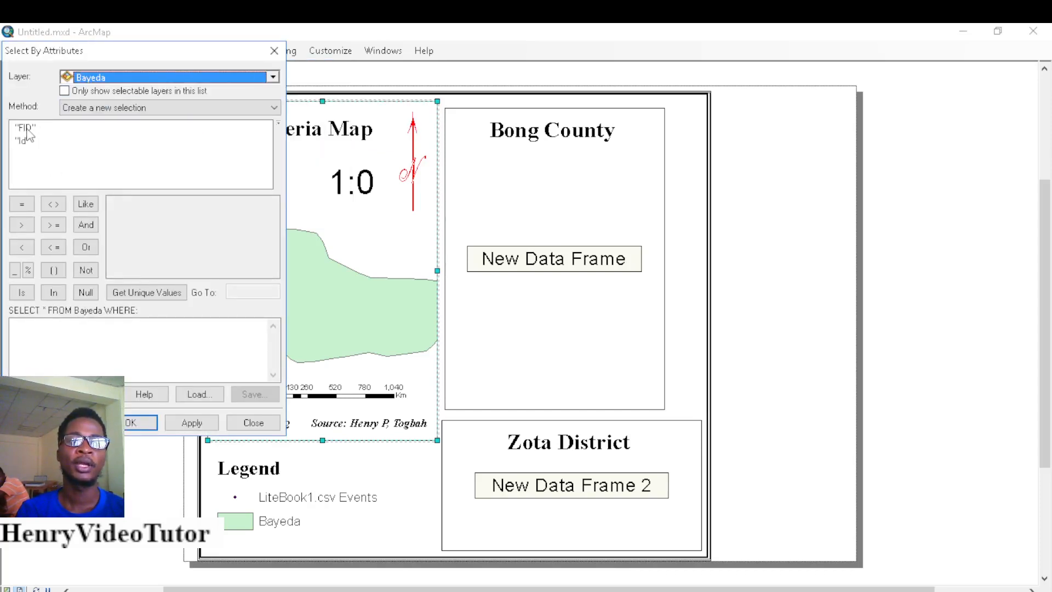
click(272, 78)
click(273, 80)
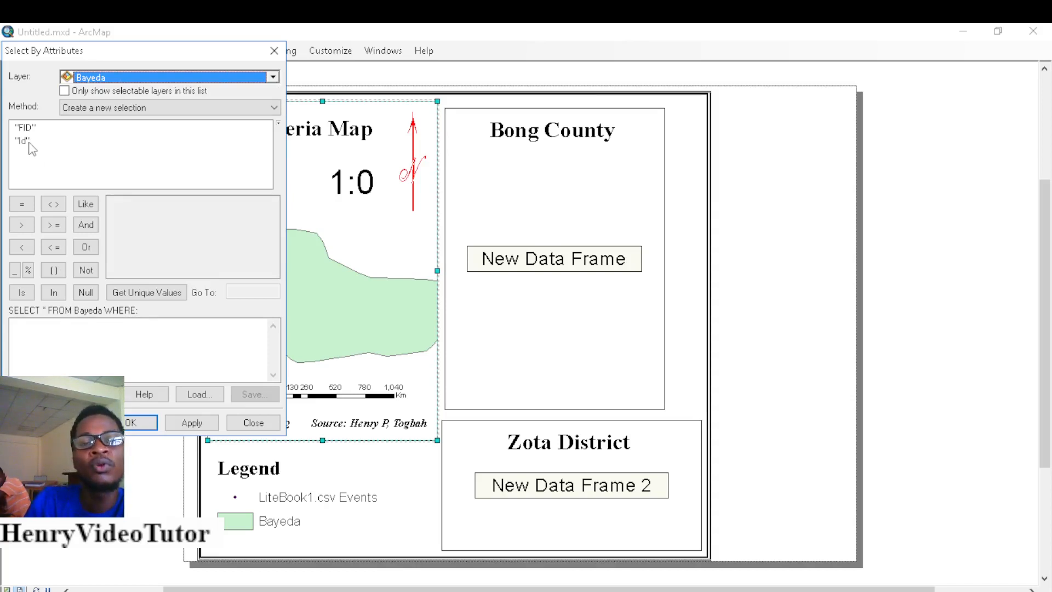
click(274, 50)
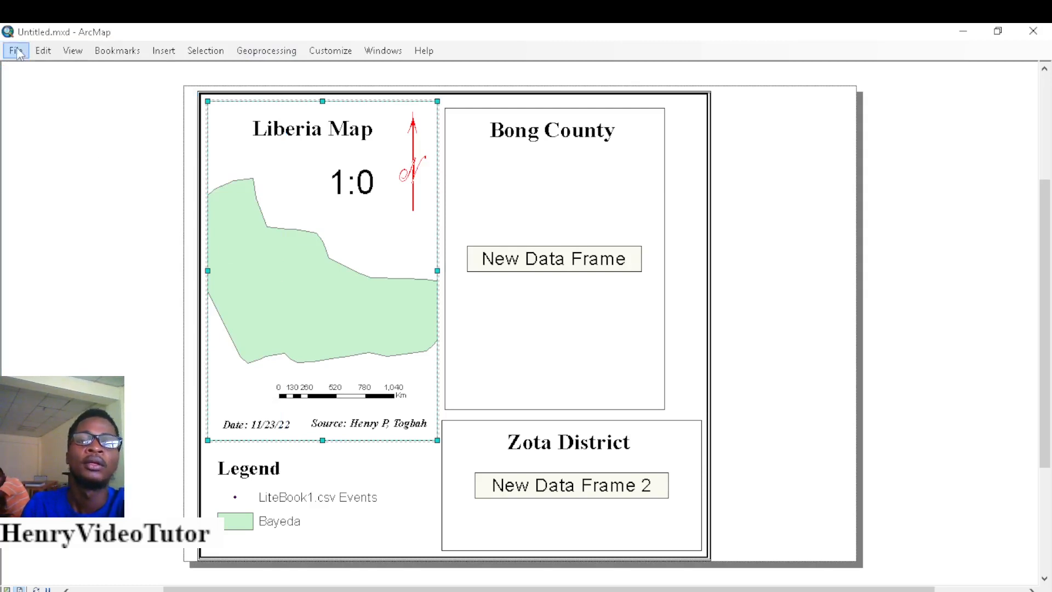
Switch from the page layout to Data View
click(117, 51)
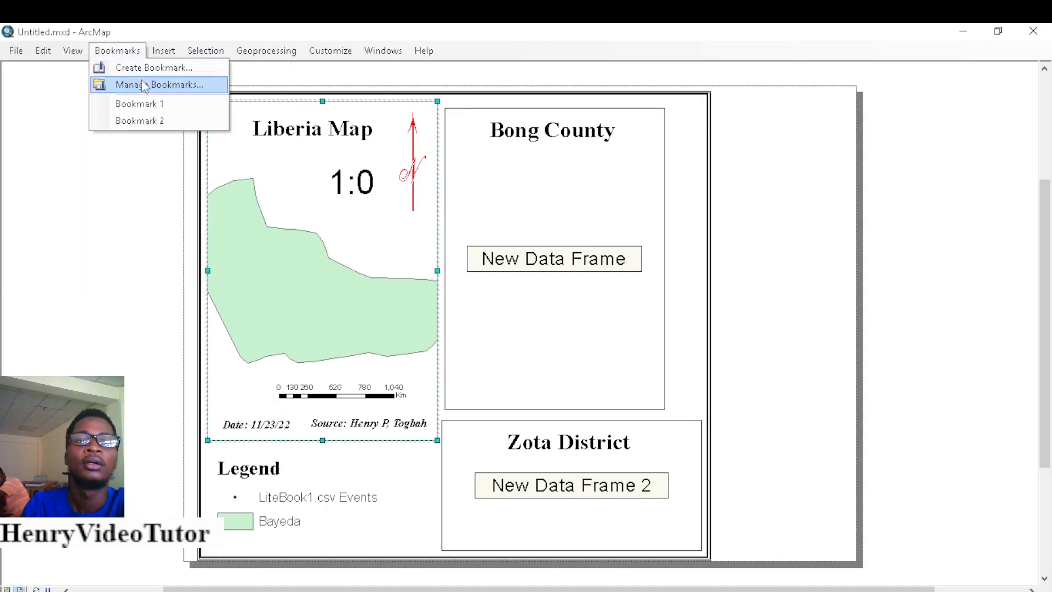
mouse_move(73, 51)
click(82, 68)
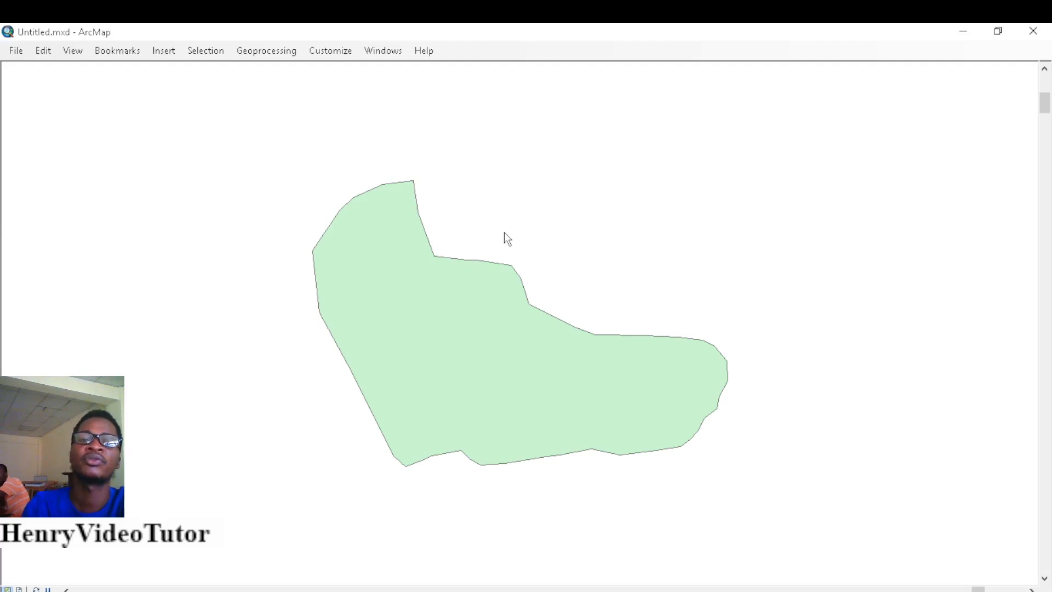
Add the DSMW.shp shapefile from the DSMW folder to the map, accepting its missing spatial reference
click(15, 54)
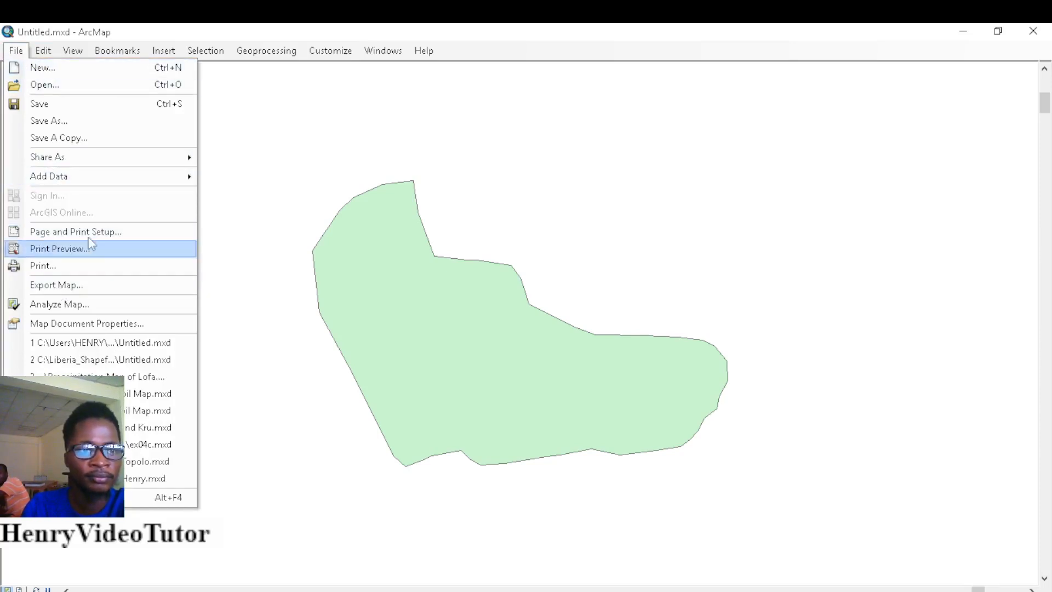
mouse_move(115, 178)
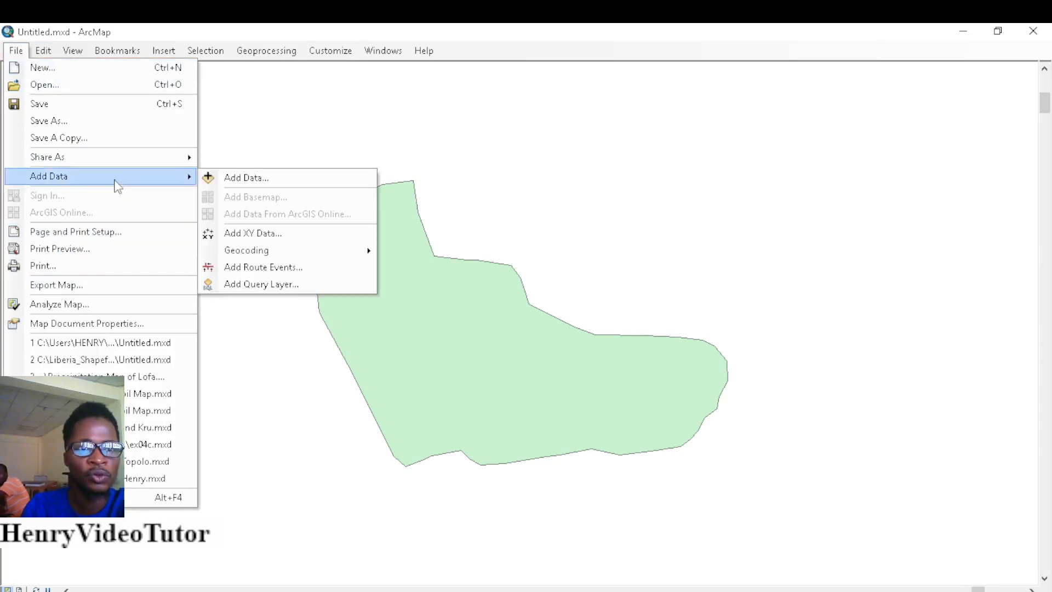
click(243, 179)
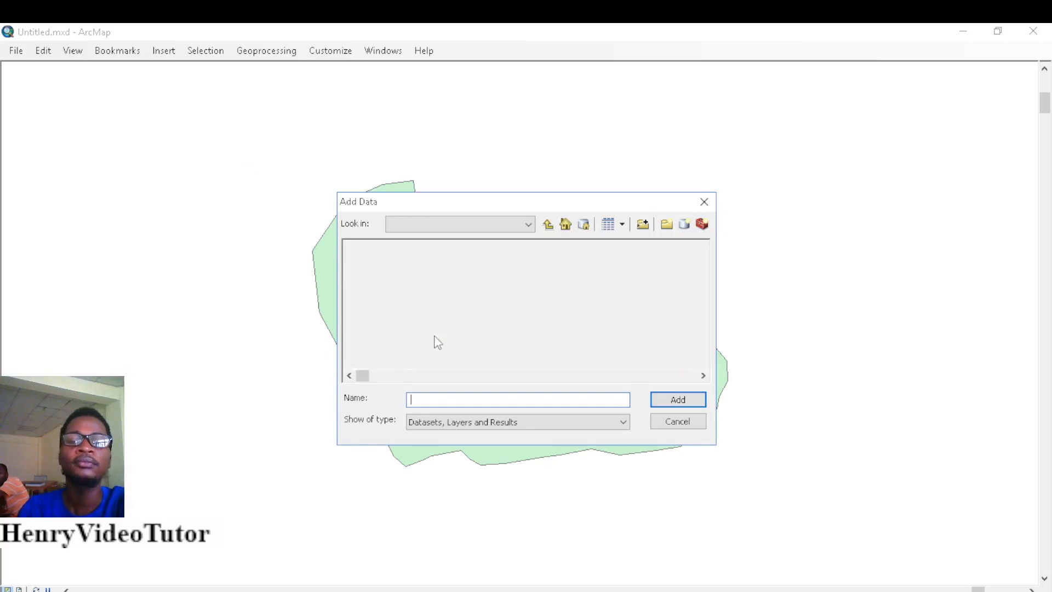
double_click(373, 259)
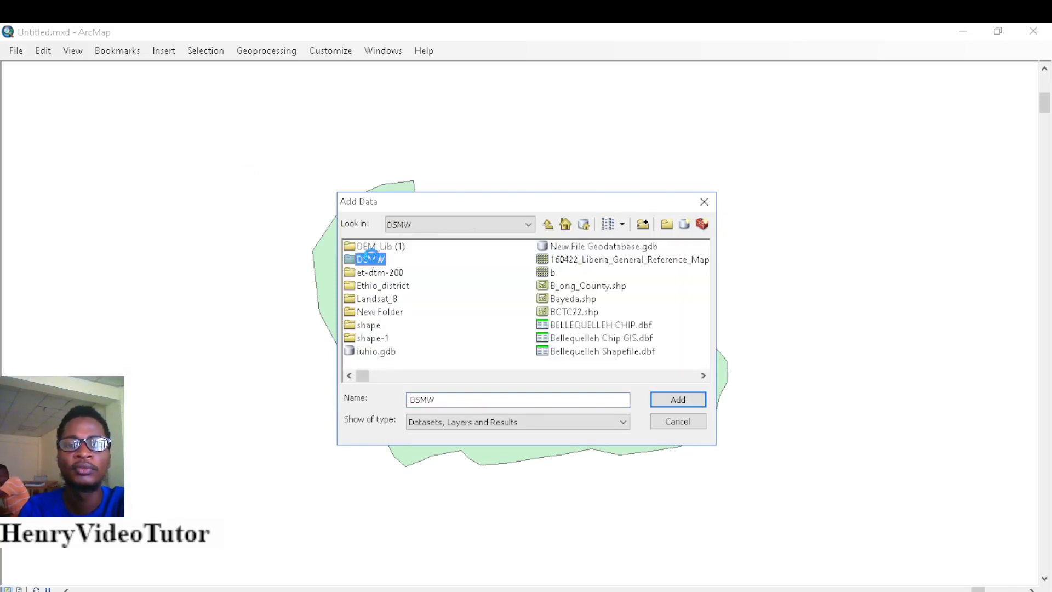
click(390, 273)
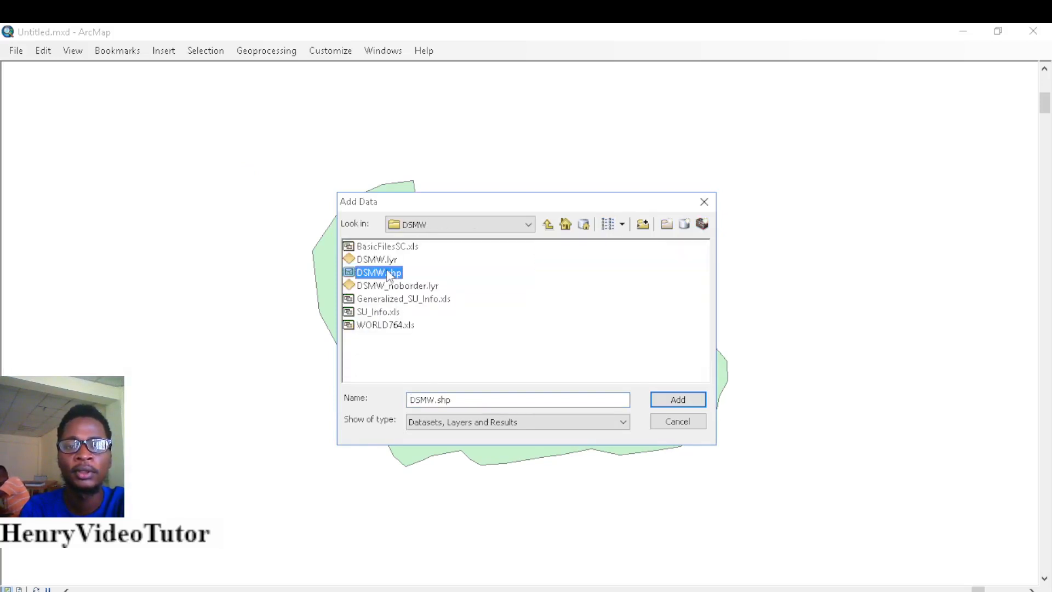
click(688, 399)
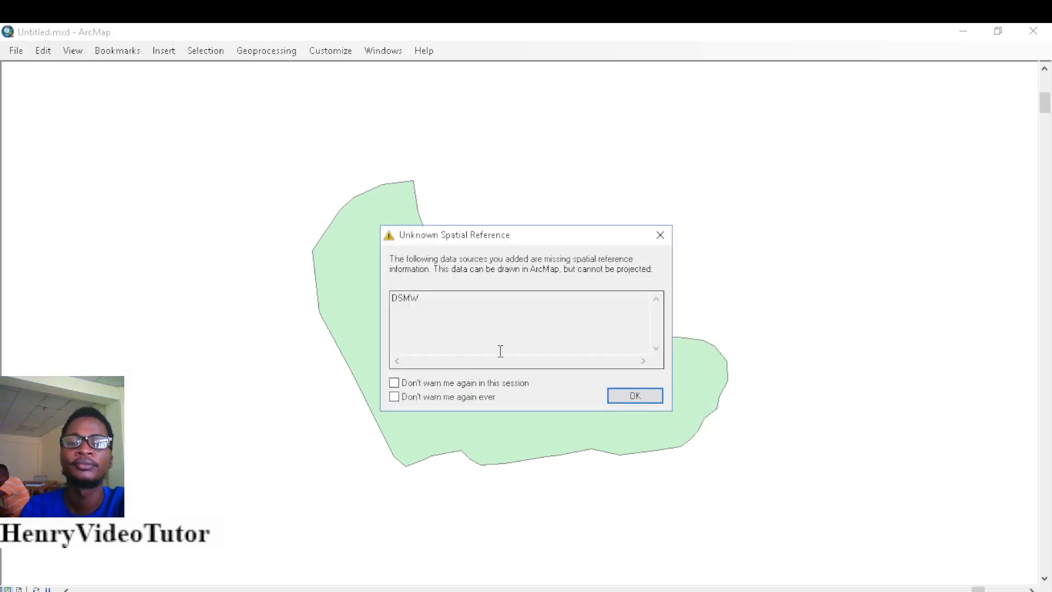
click(634, 397)
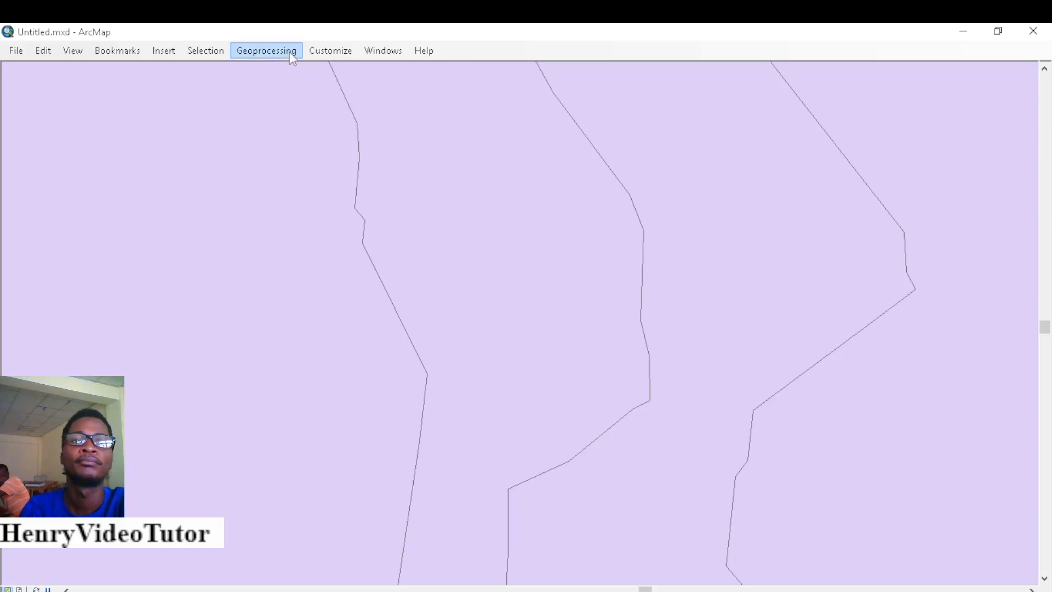
Zoom to the full extent of the DSMW layer through the table of contents, closing the contents list again
click(327, 51)
mouse_move(383, 51)
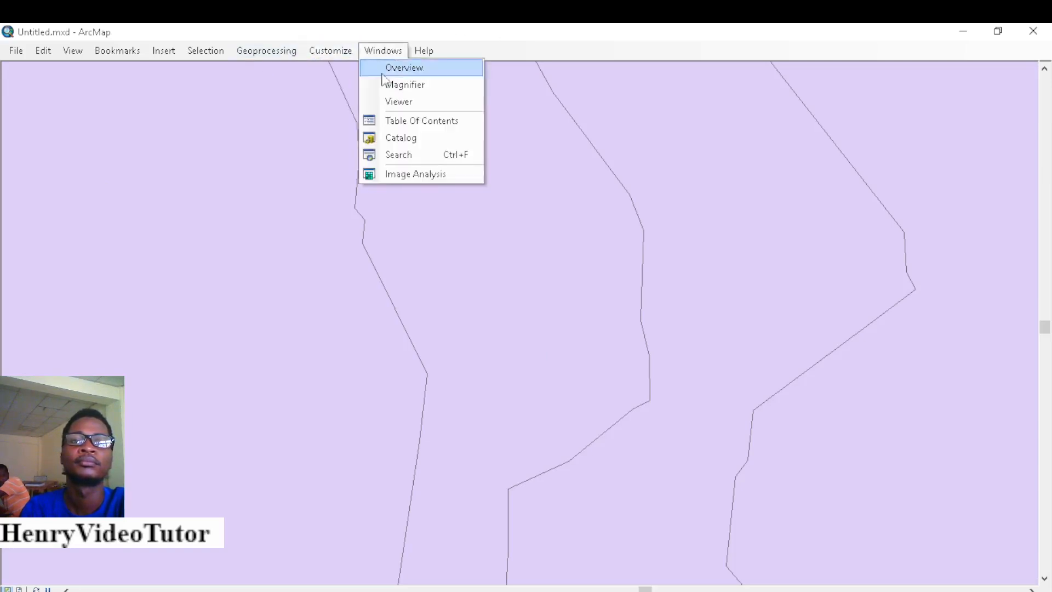
click(386, 121)
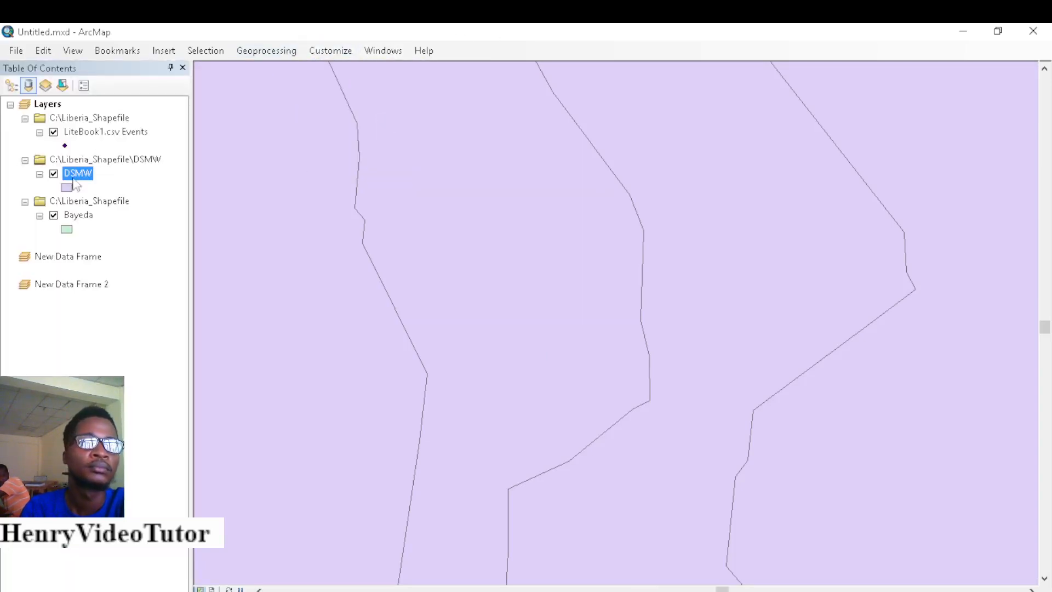
right_click(78, 176)
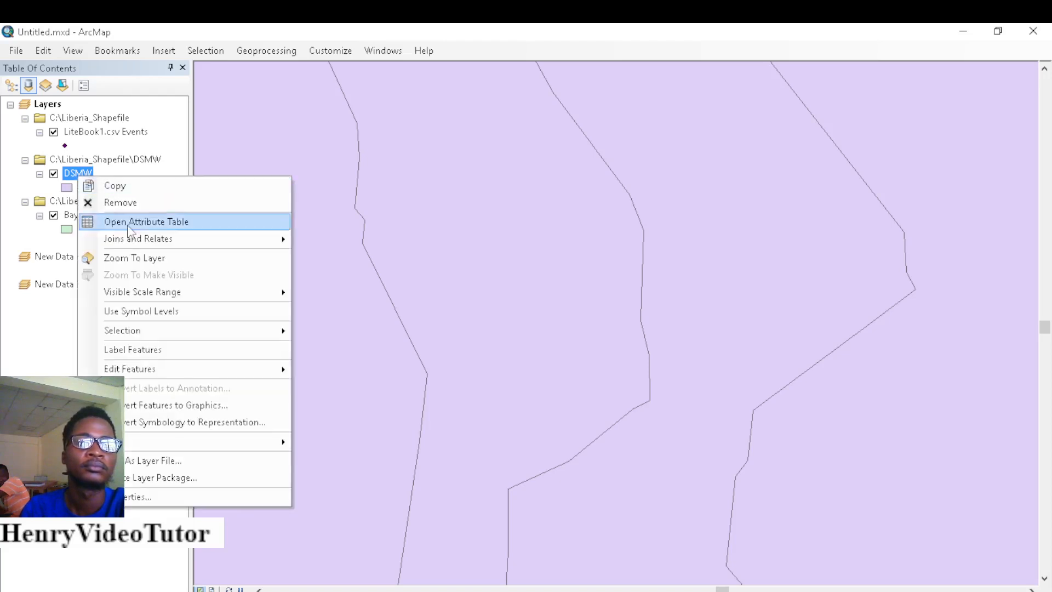
click(134, 259)
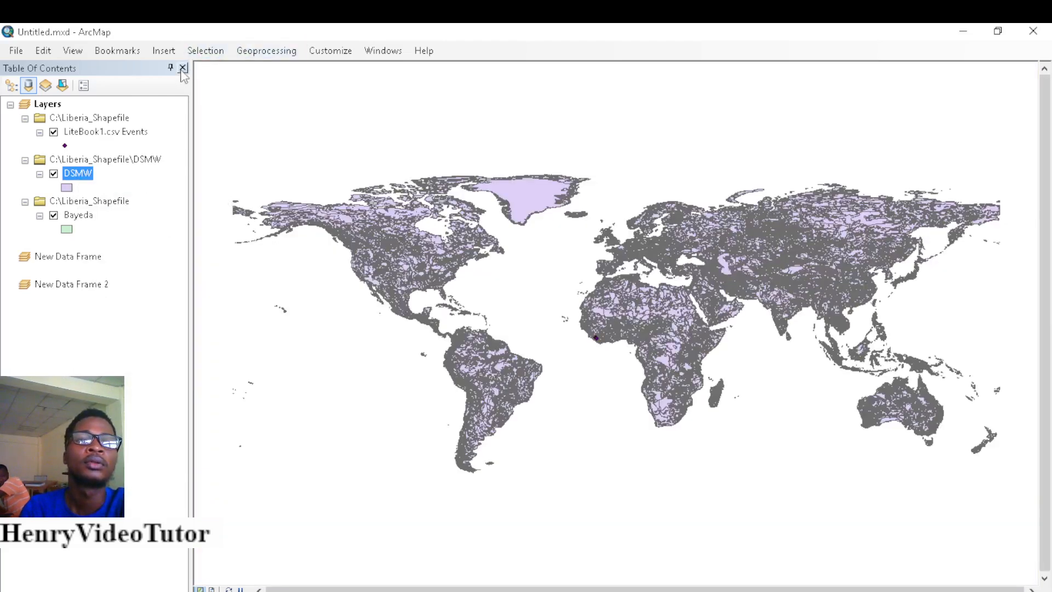
click(183, 68)
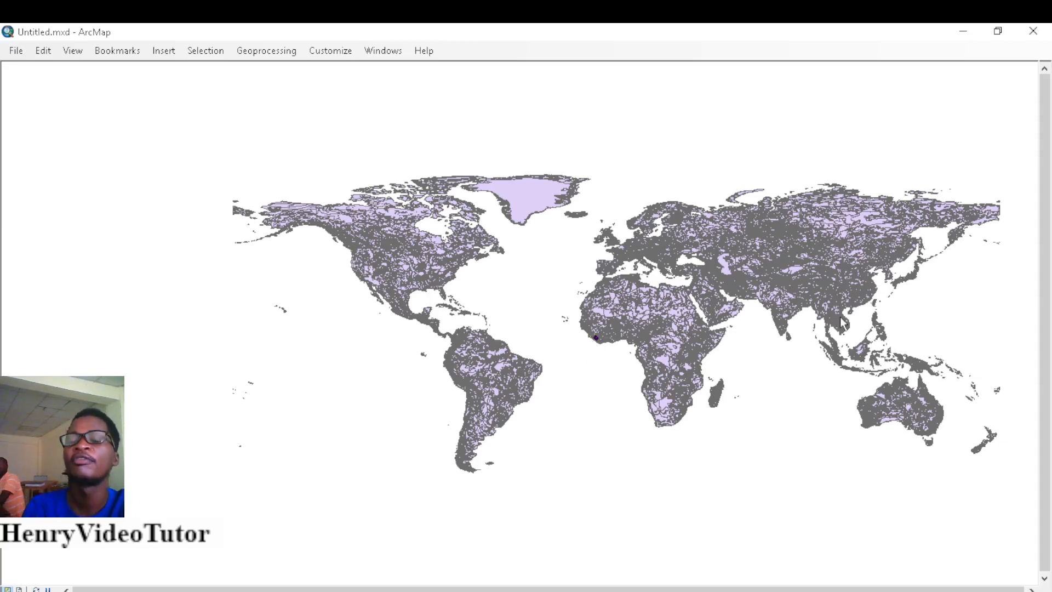
Start a Select By Attributes query with DSMW as the target layer
drag(842, 314, 635, 373)
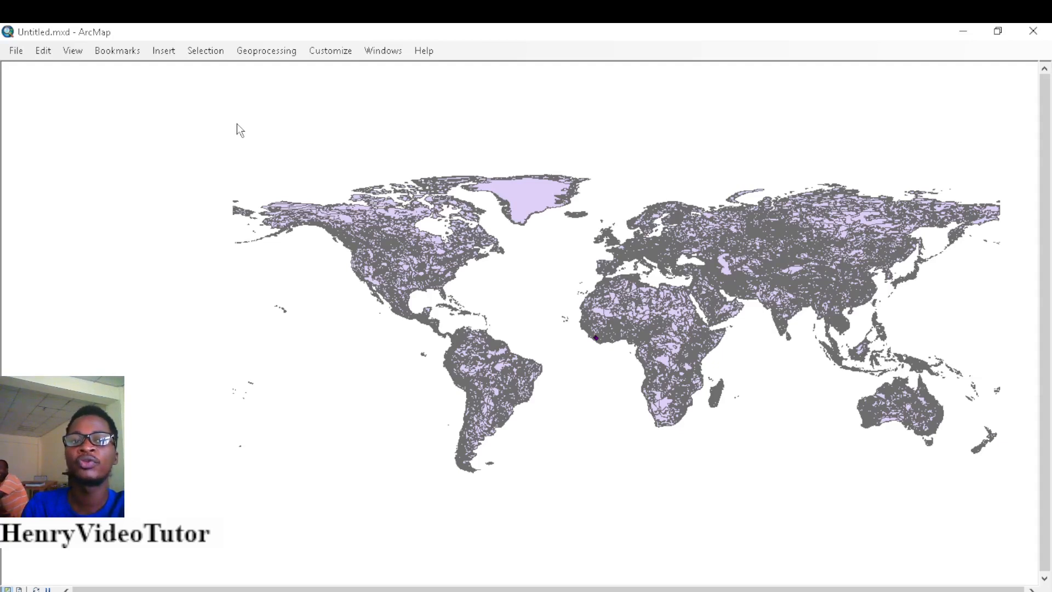
click(211, 57)
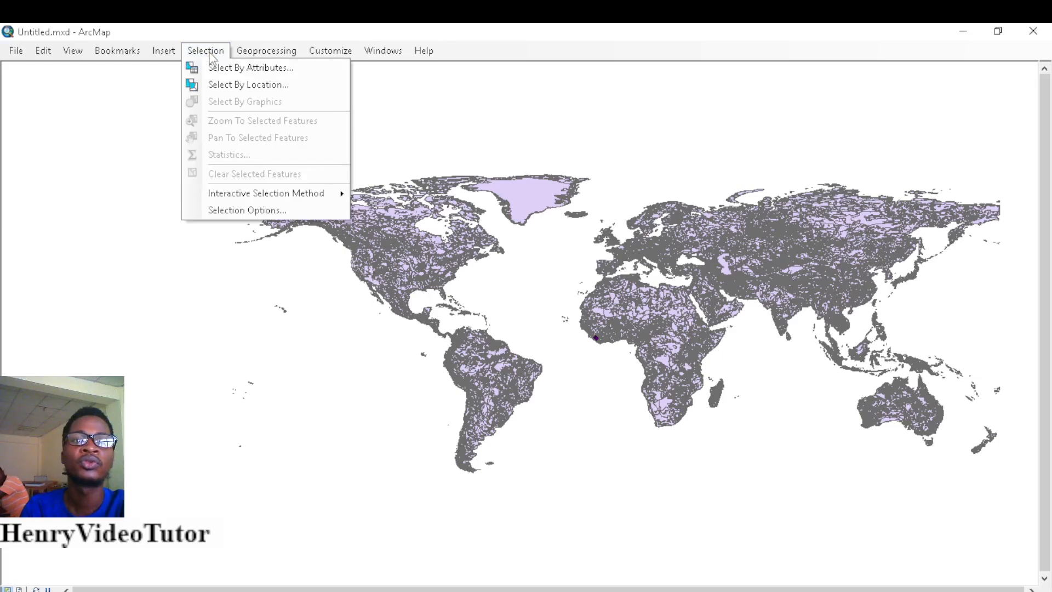
click(230, 67)
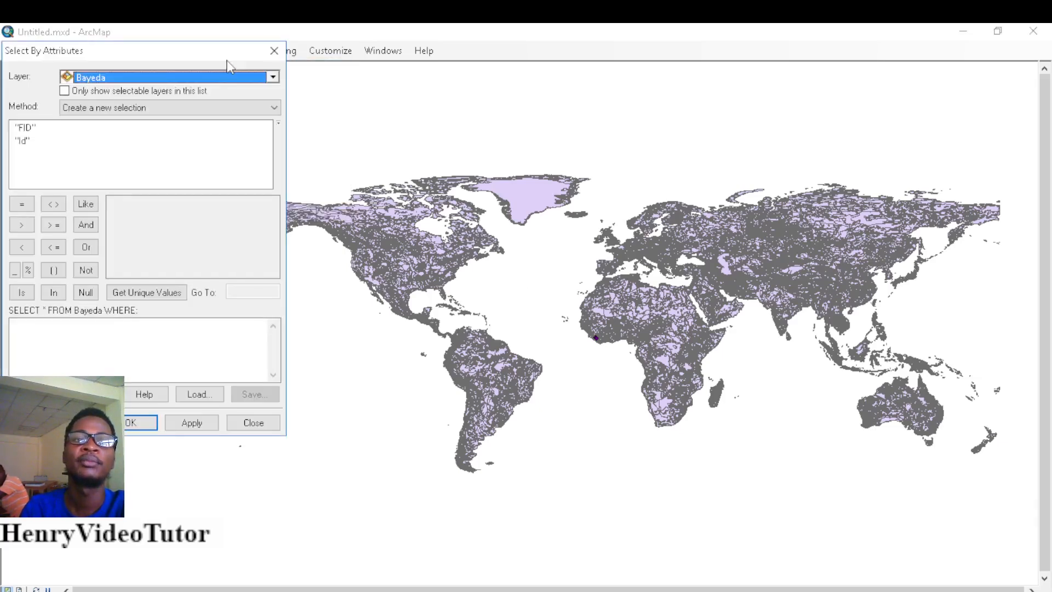
click(271, 79)
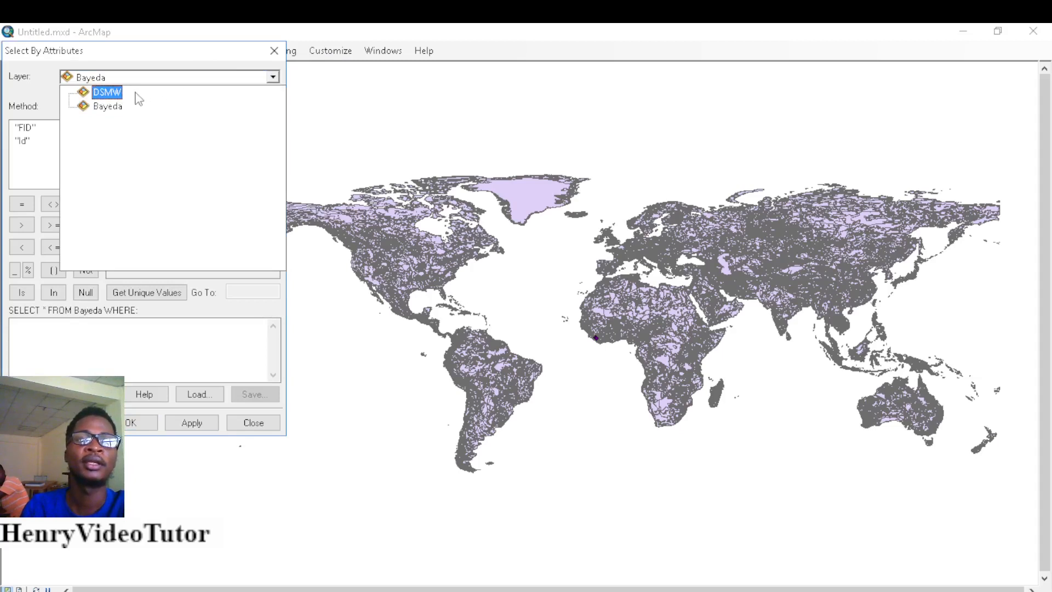
click(108, 93)
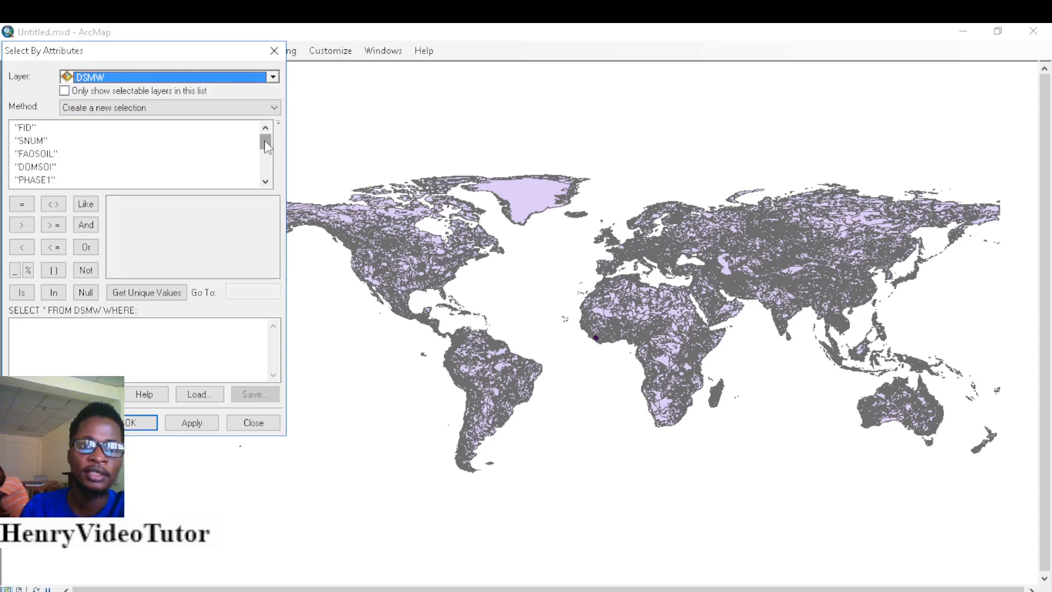
Build the expression "COUNTRY" = 'LIBERIA' from the field's unique values and run it as a new selection
mouse_move(266, 146)
mouse_down()
mouse_move(266, 173)
mouse_move(265, 136)
mouse_move(266, 166)
mouse_up()
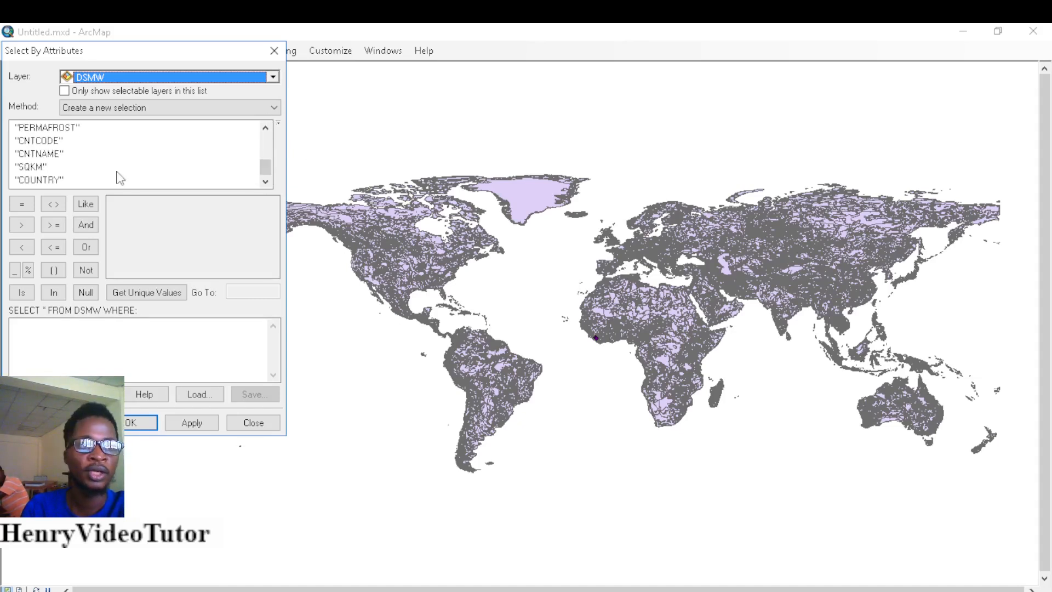
mouse_move(267, 171)
mouse_down()
mouse_move(267, 136)
mouse_move(269, 175)
mouse_up()
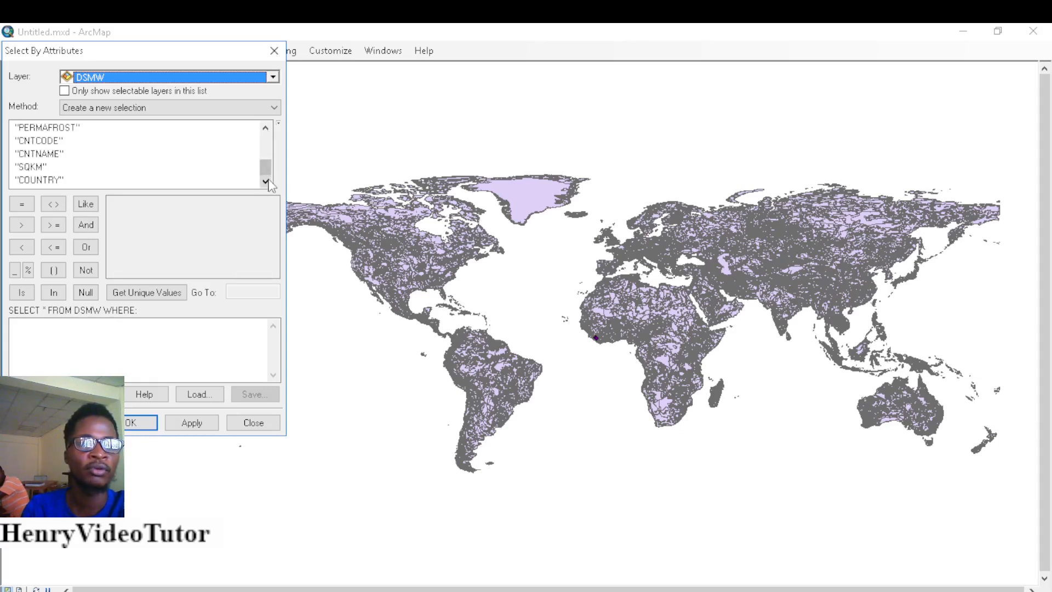
double_click(53, 181)
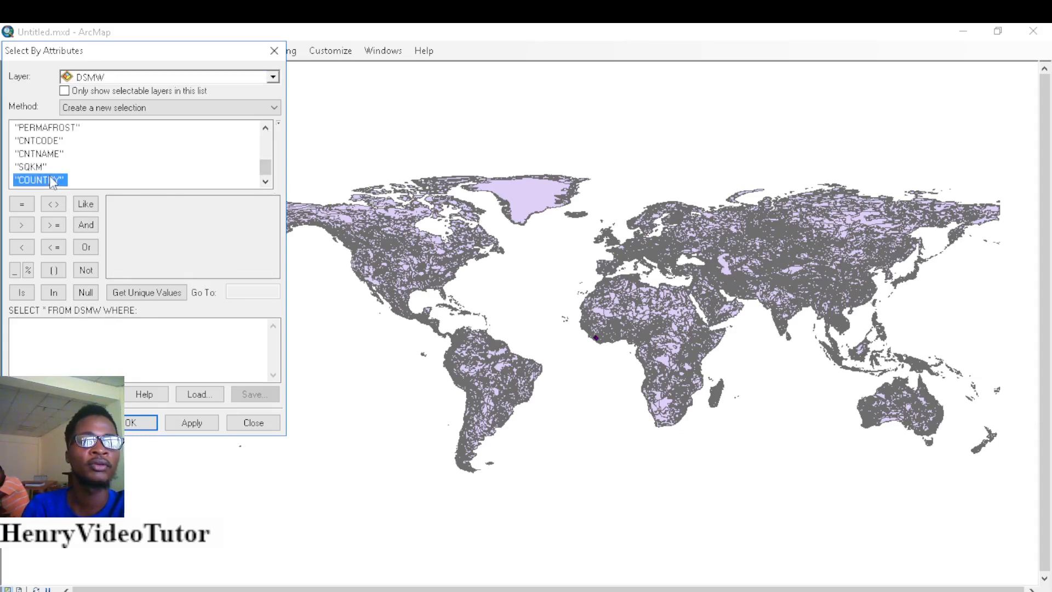
click(22, 204)
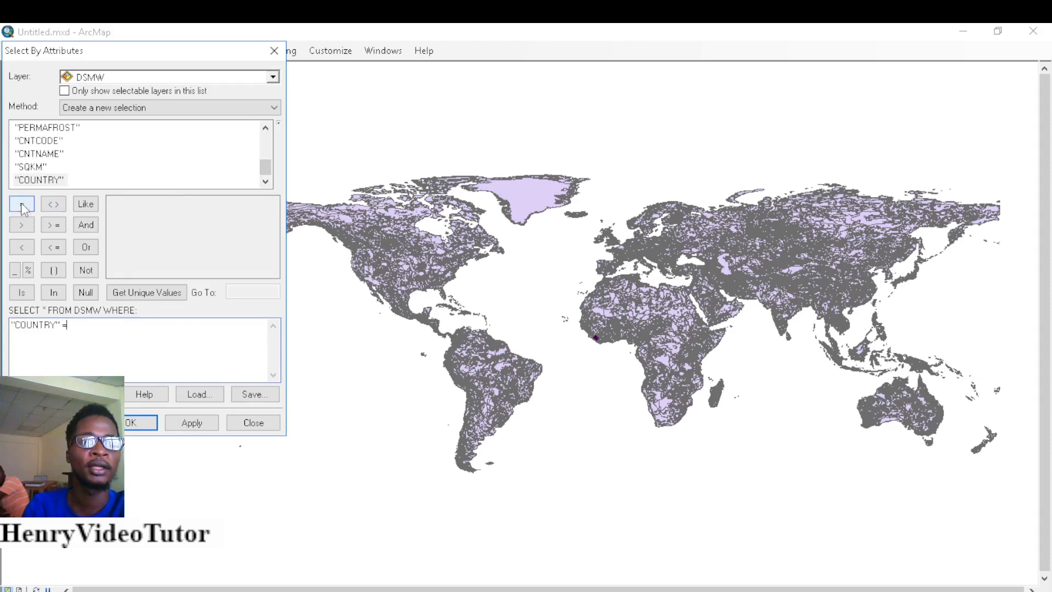
click(153, 296)
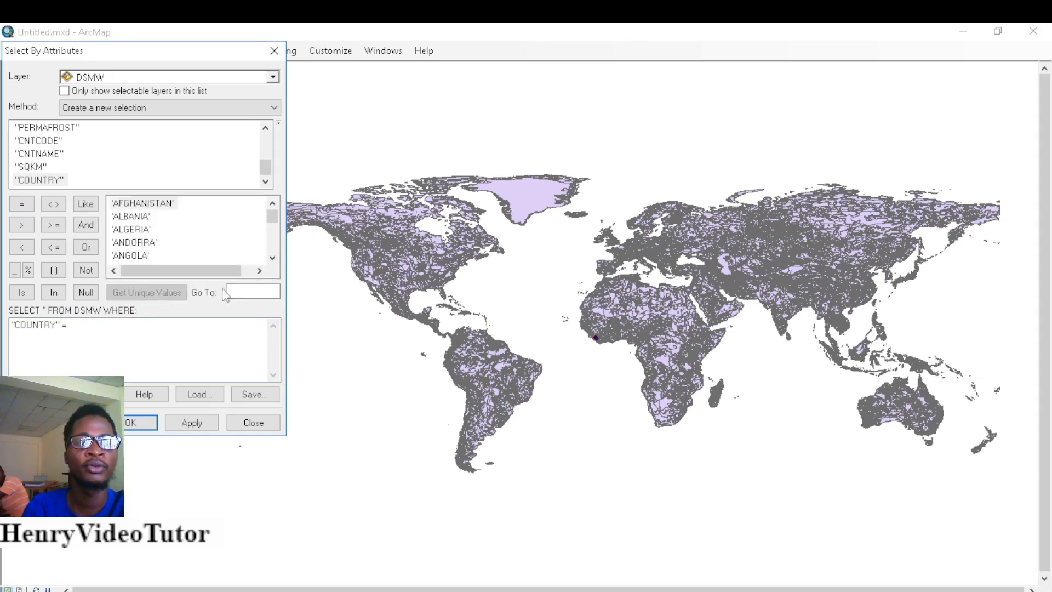
click(249, 293)
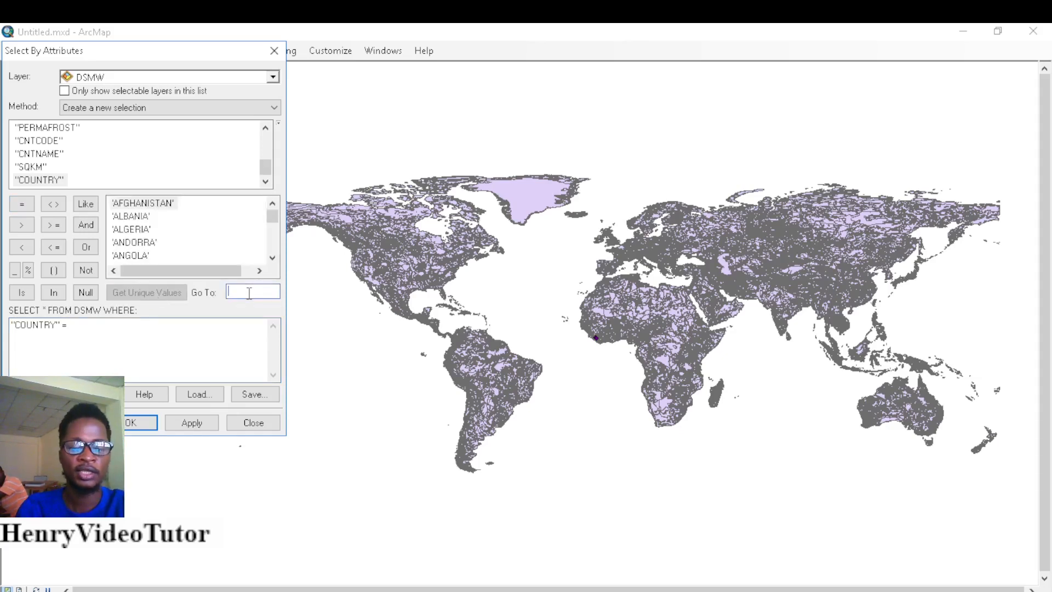
text(Liberia)
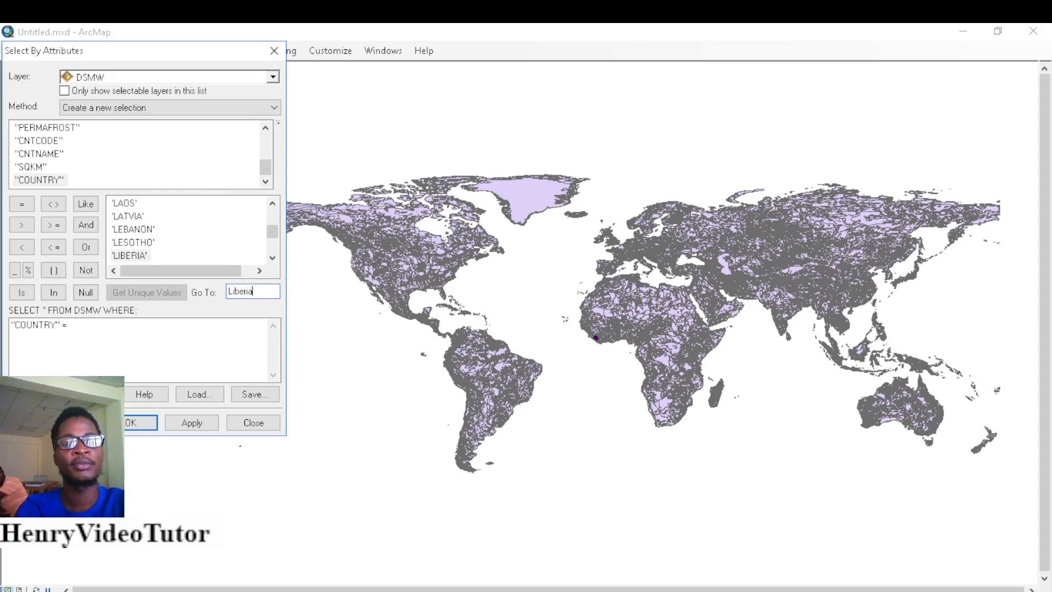
double_click(126, 255)
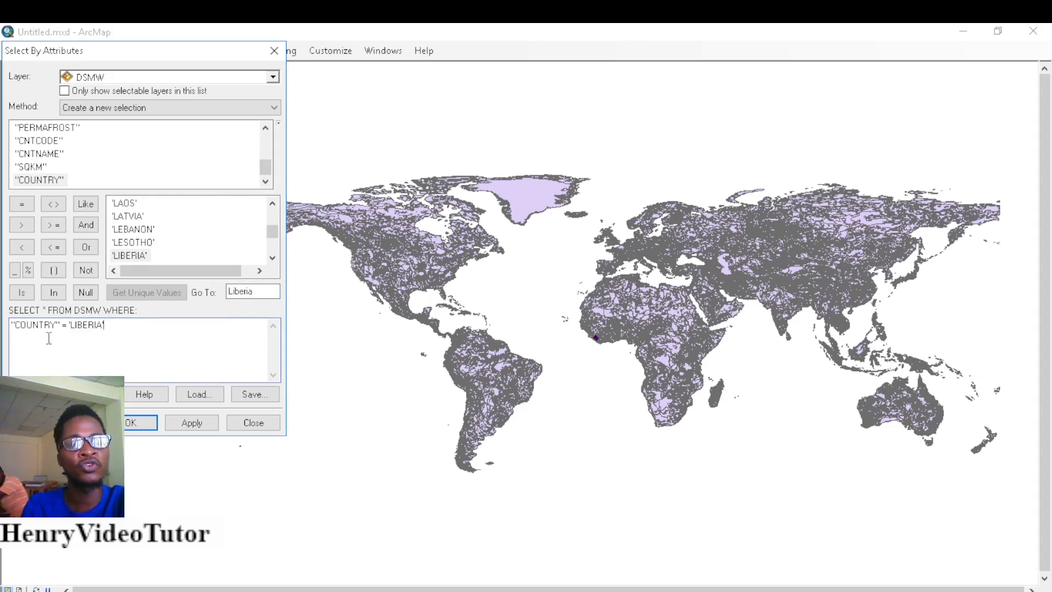
click(129, 422)
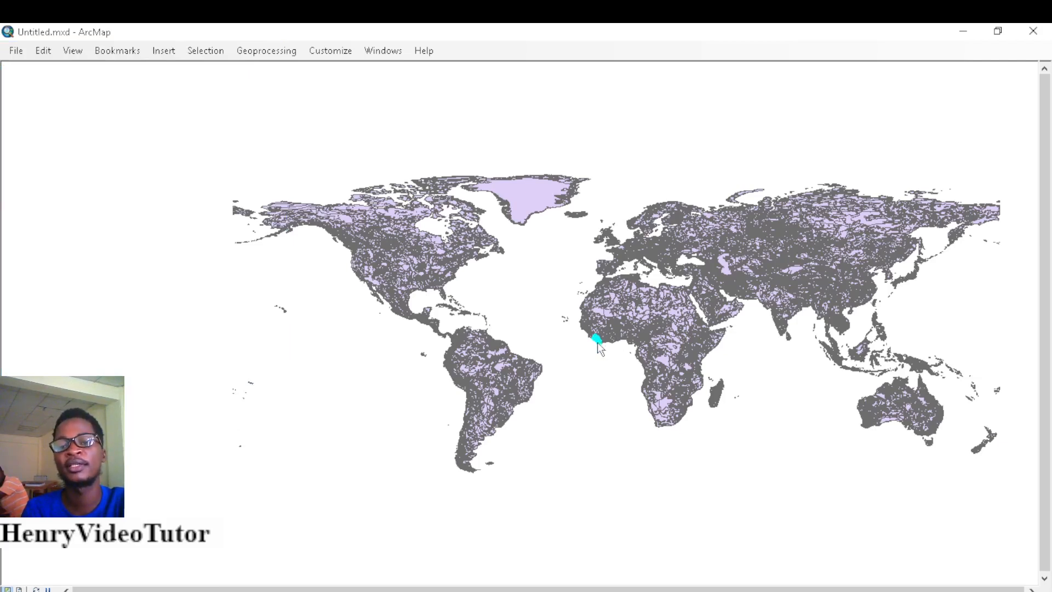
Show the table of contents and zoom to the DSMW layer's extent
click(384, 52)
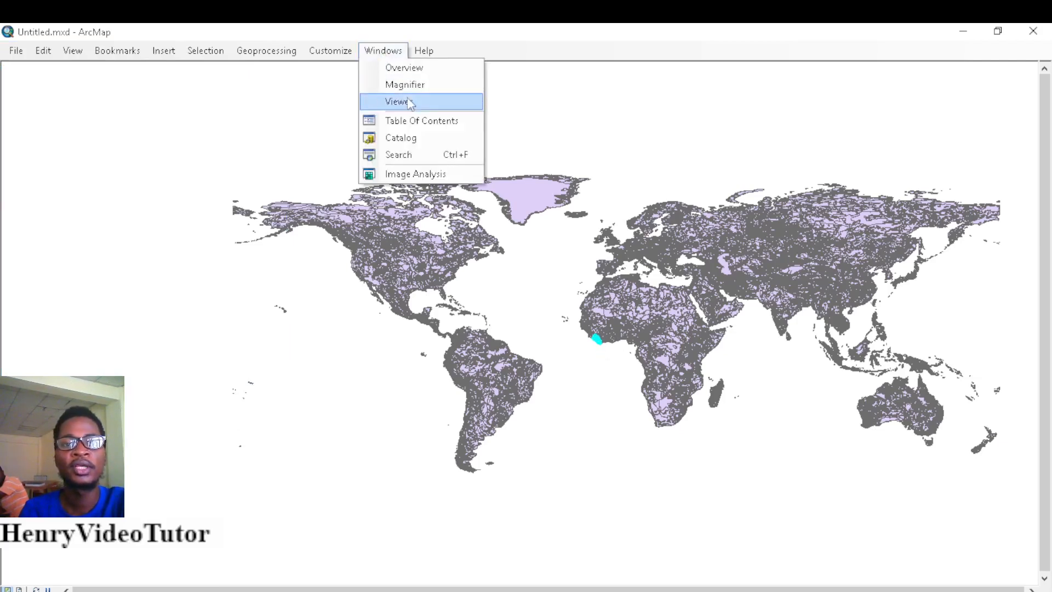
click(412, 123)
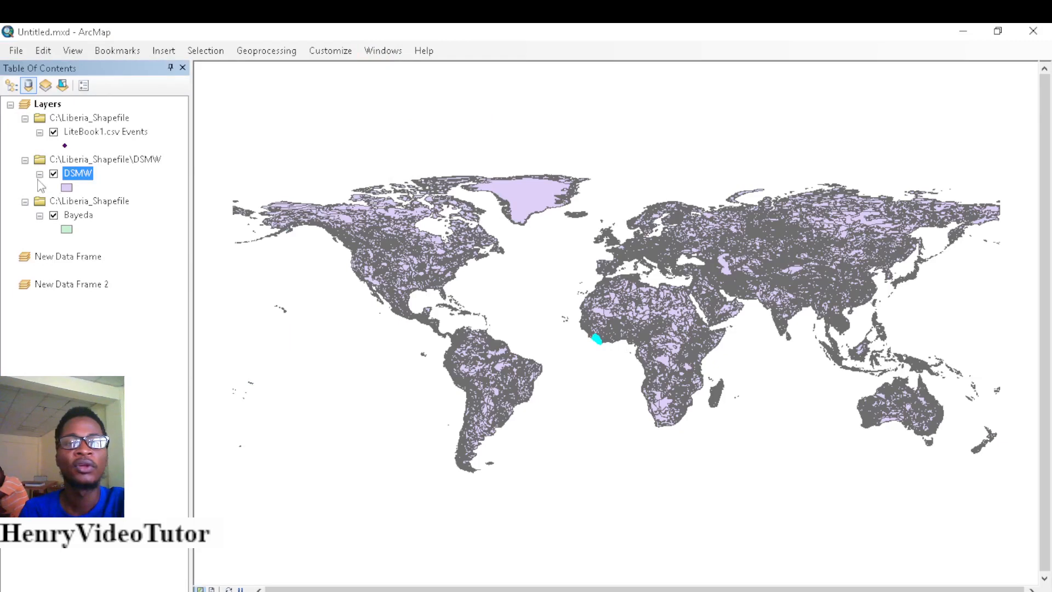
right_click(75, 180)
click(147, 260)
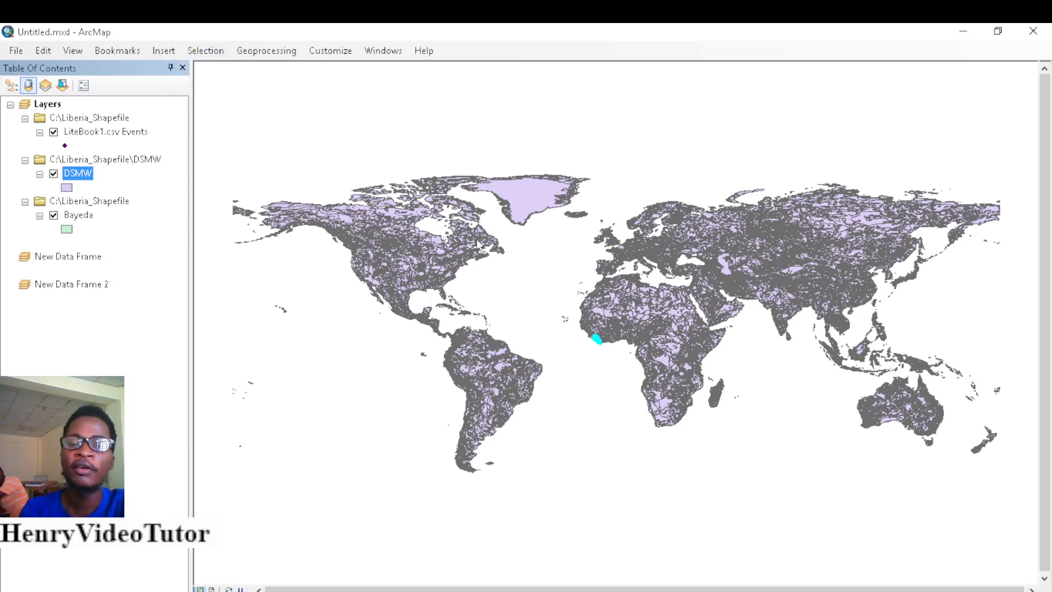
Export the selected DSMW features to a shapefile in C:\Liberia_Shapefile, keeping the source coordinate system, and add it as a map layer
right_click(77, 176)
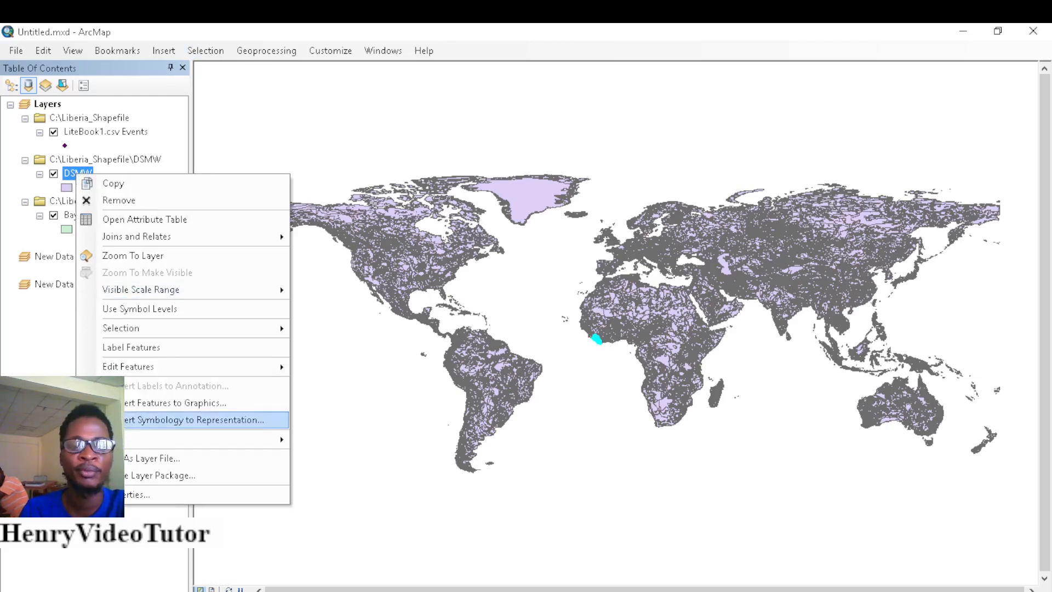
mouse_move(174, 441)
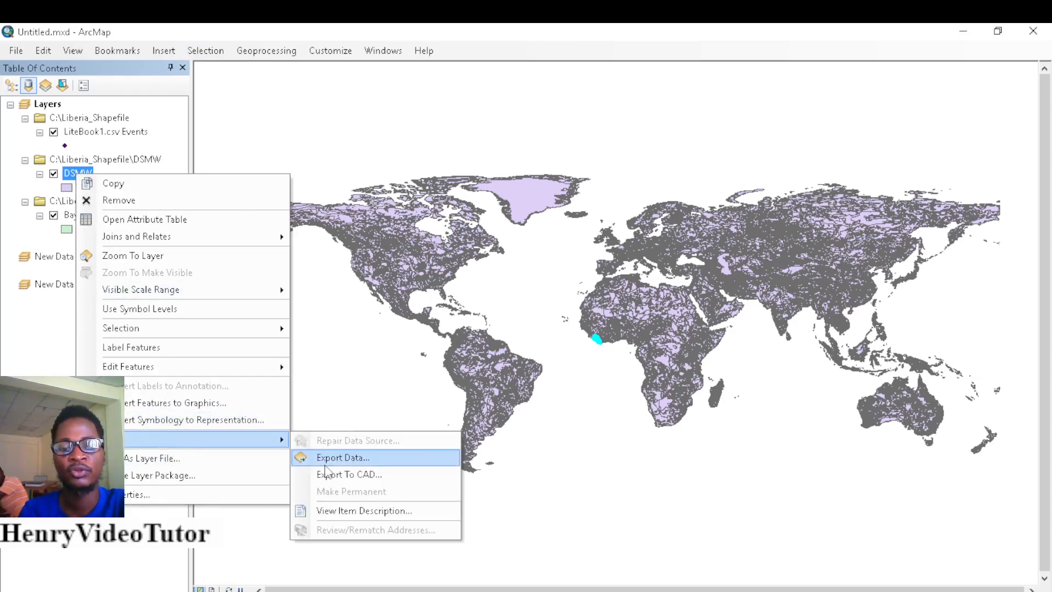
click(325, 464)
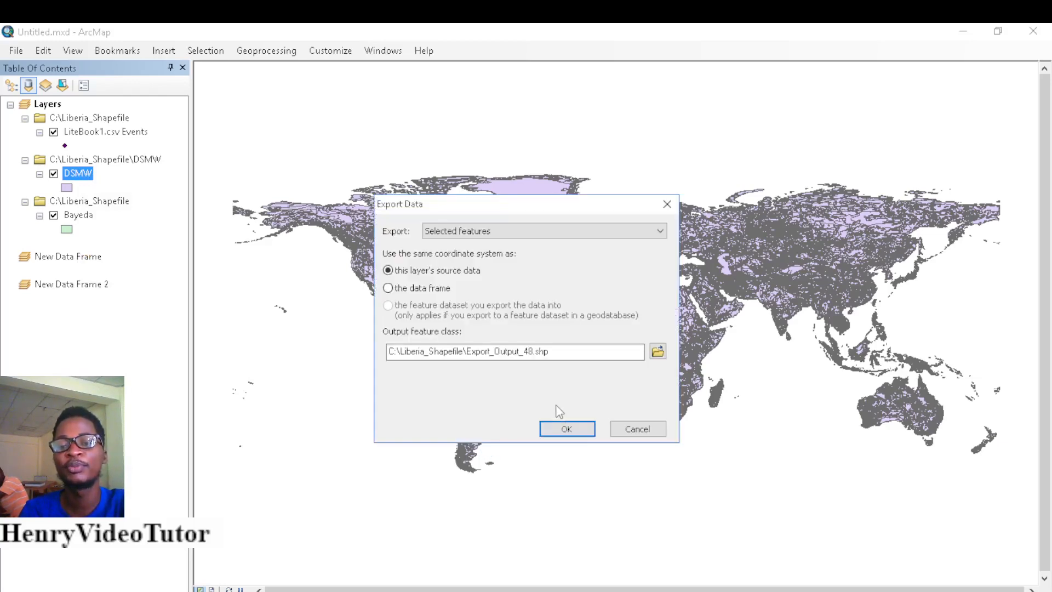
click(570, 430)
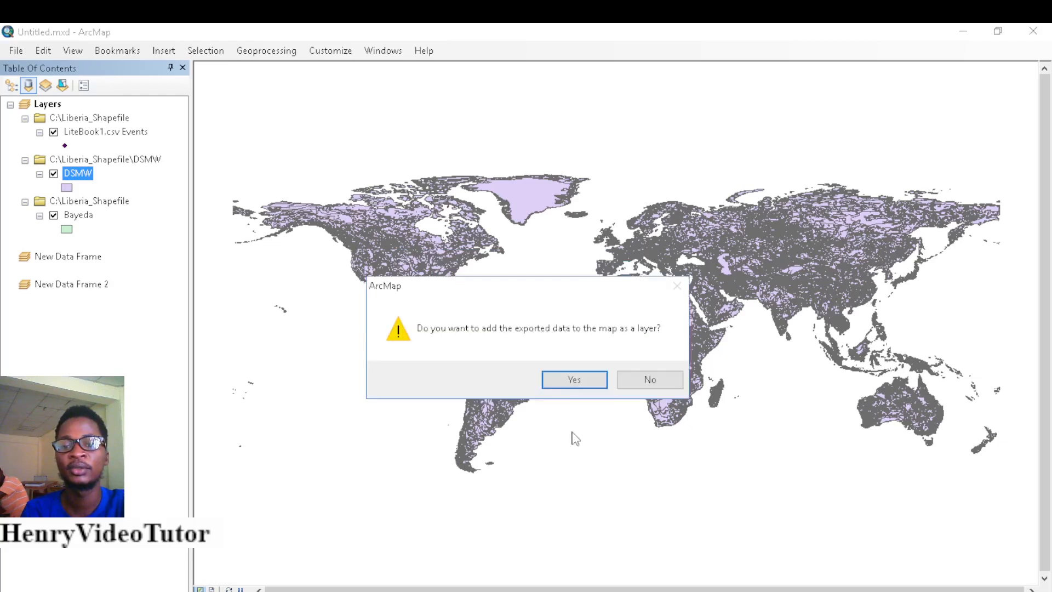
click(584, 386)
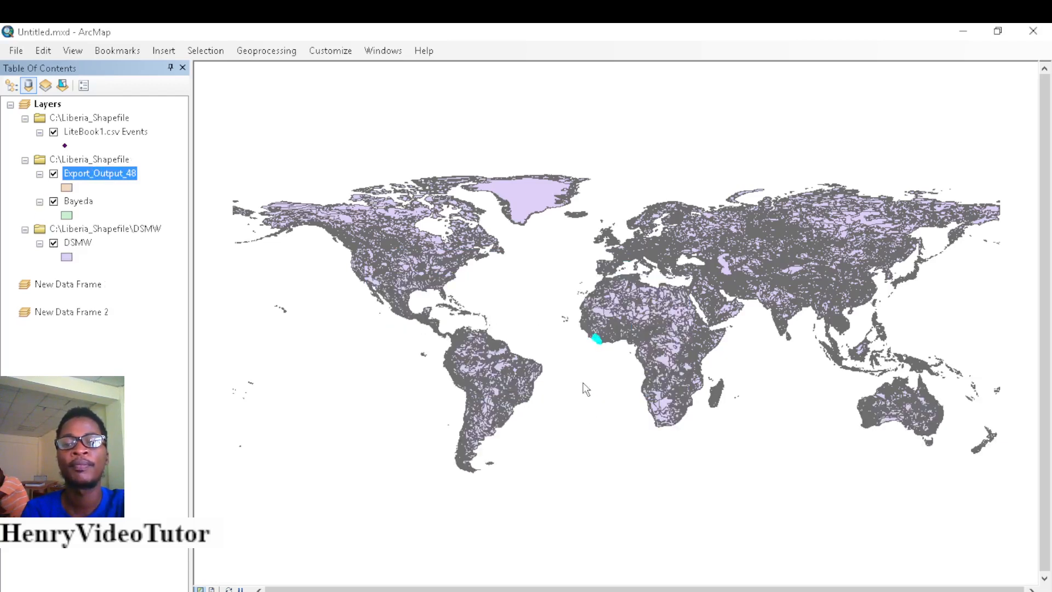
Hide the Bayeda and DSMW layers and zoom to the exported Liberia layer
click(54, 201)
right_click(85, 175)
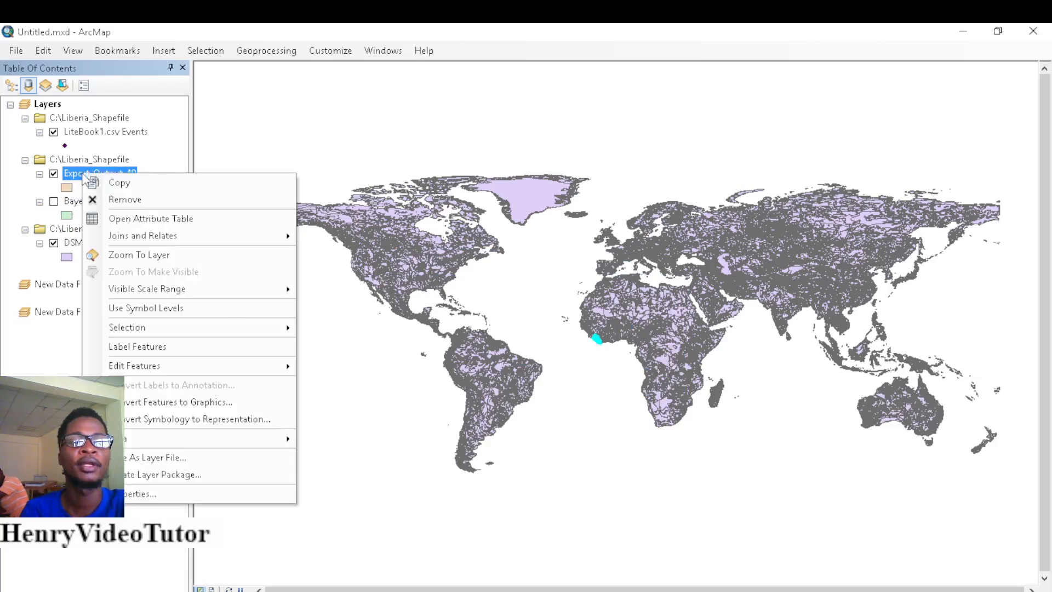
click(152, 256)
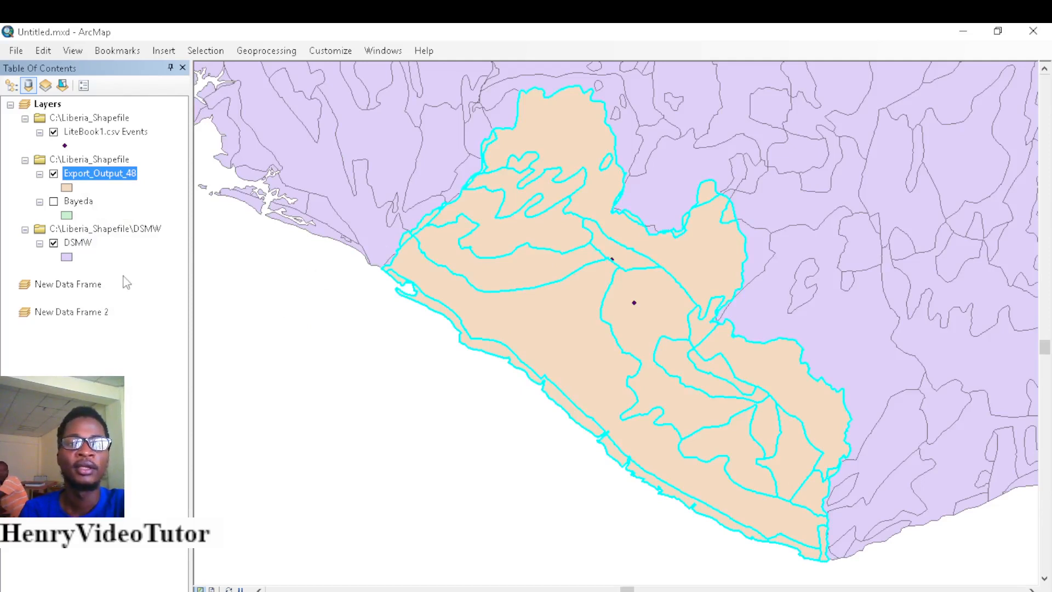
click(54, 243)
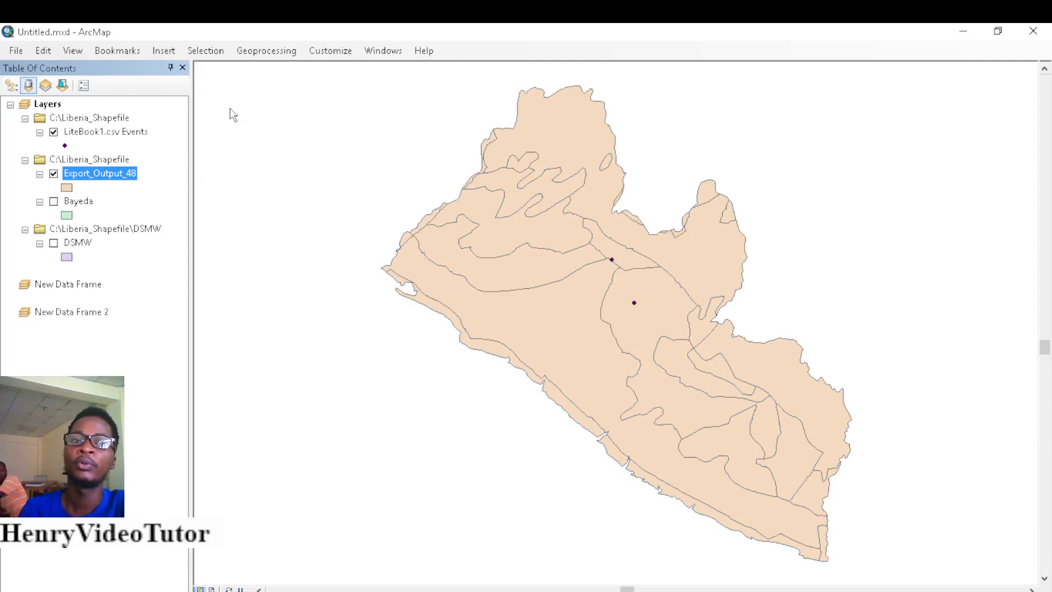
Zoom to the selected features and pan to their location on the map
click(205, 50)
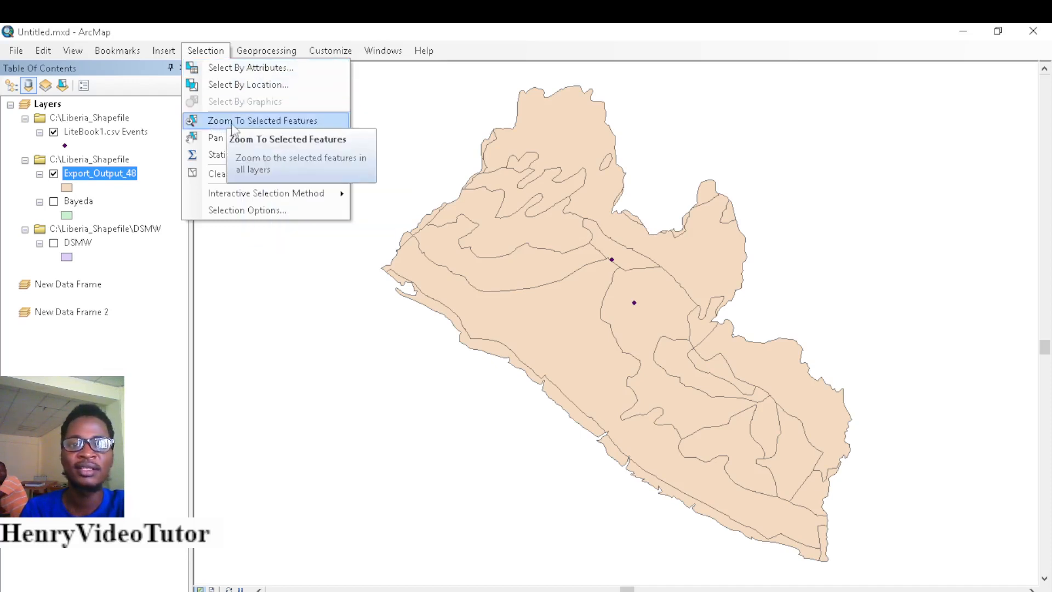
click(271, 123)
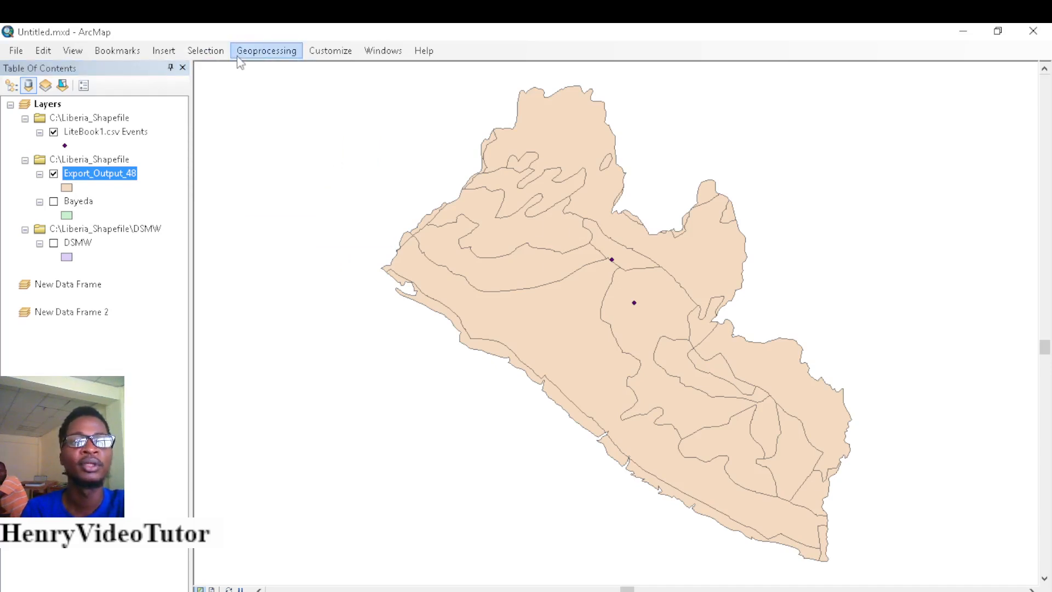
click(209, 54)
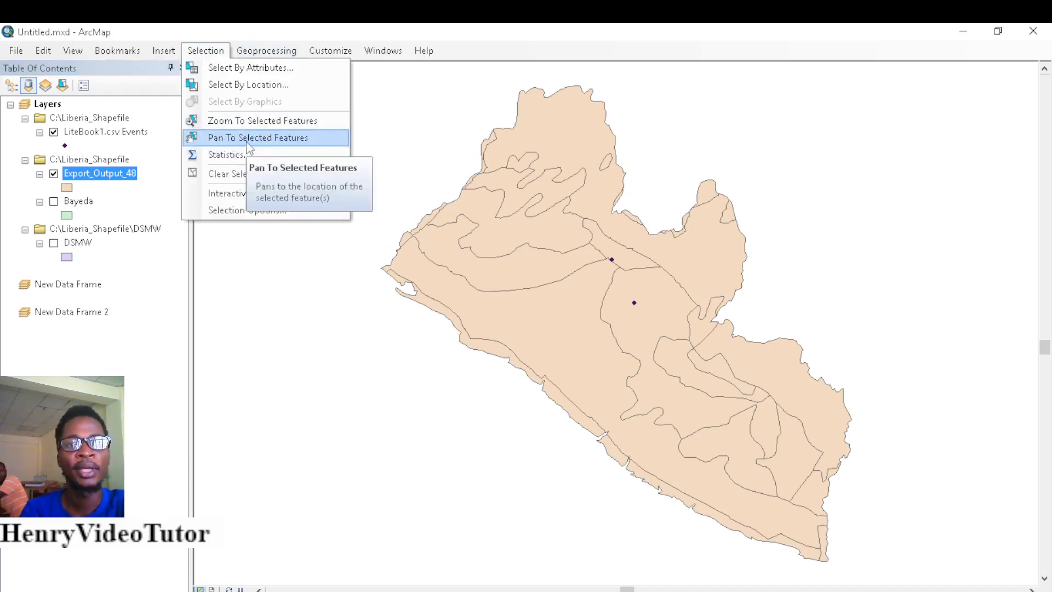
click(246, 144)
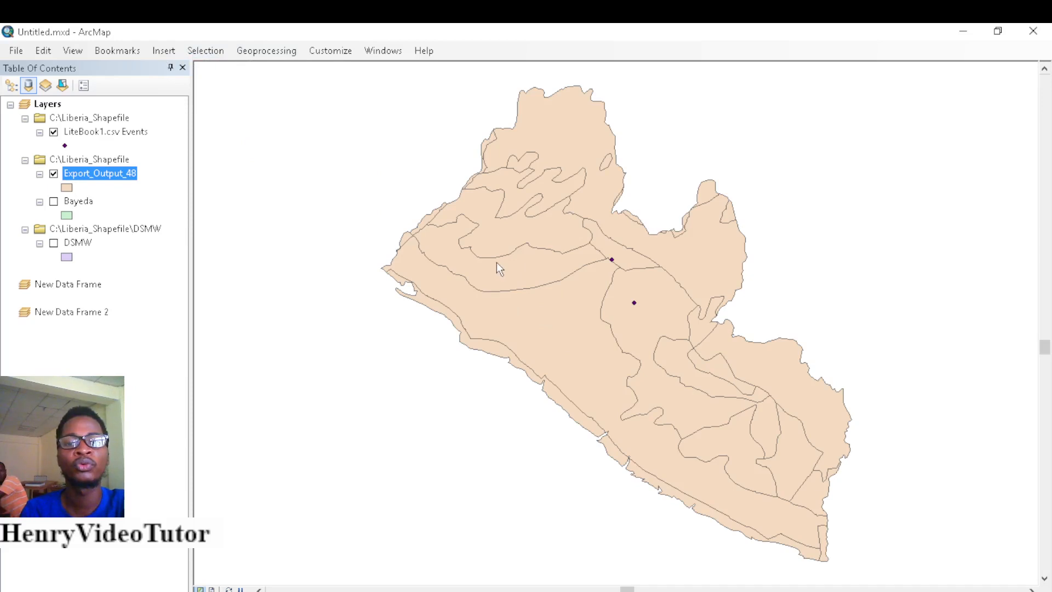
click(206, 52)
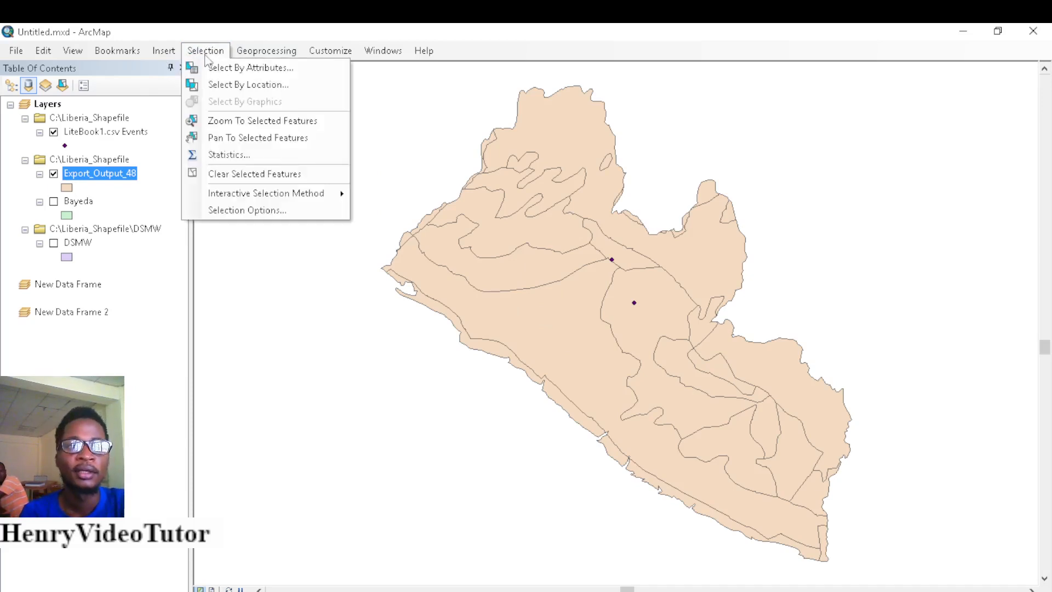
click(202, 138)
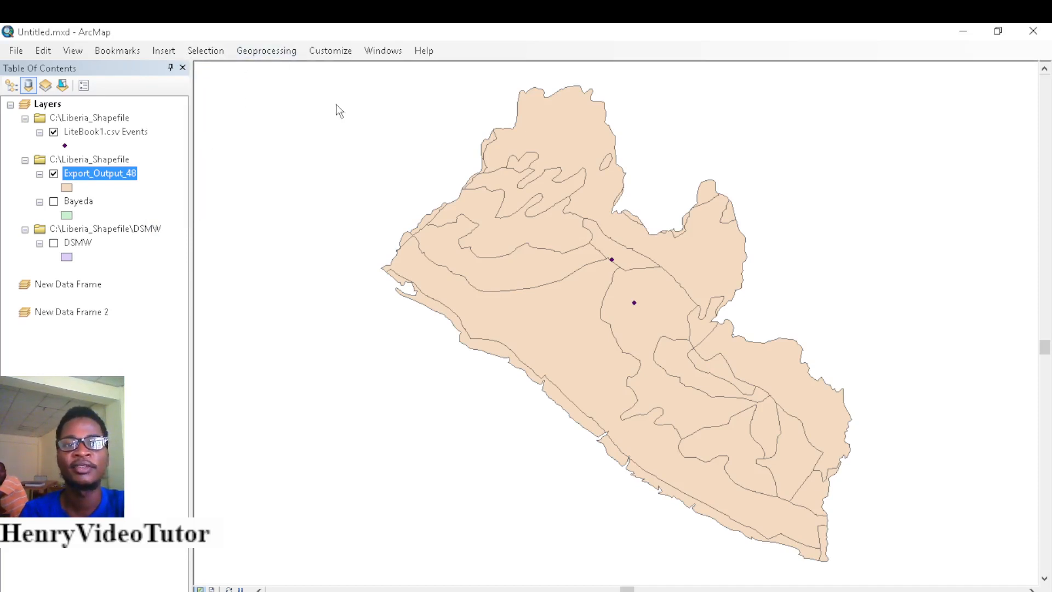
Review the selection statistics of the DSMW layer for the SQKM and CNTCODE fields
click(205, 50)
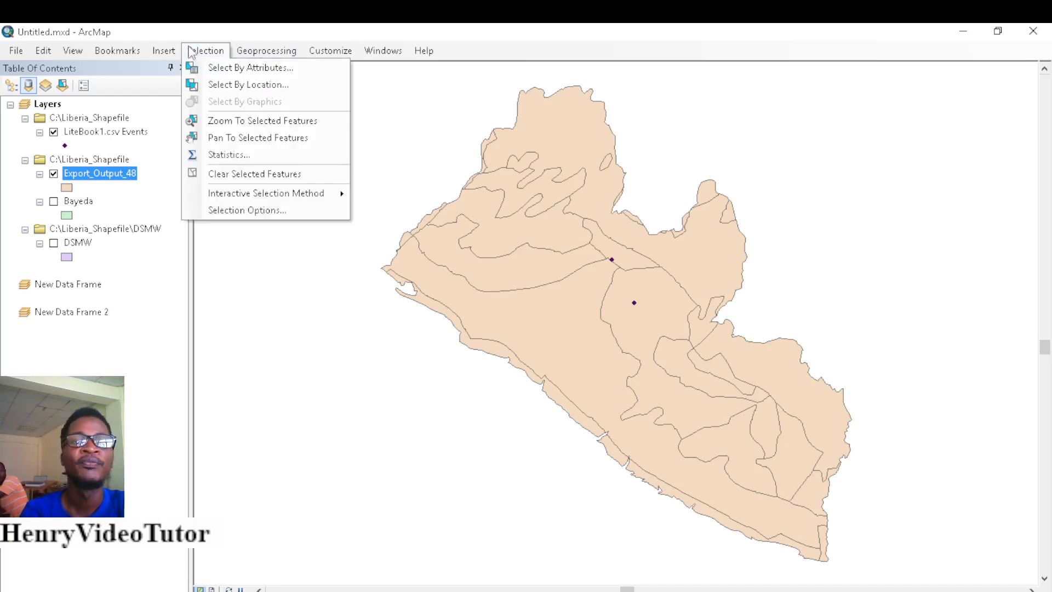
click(231, 157)
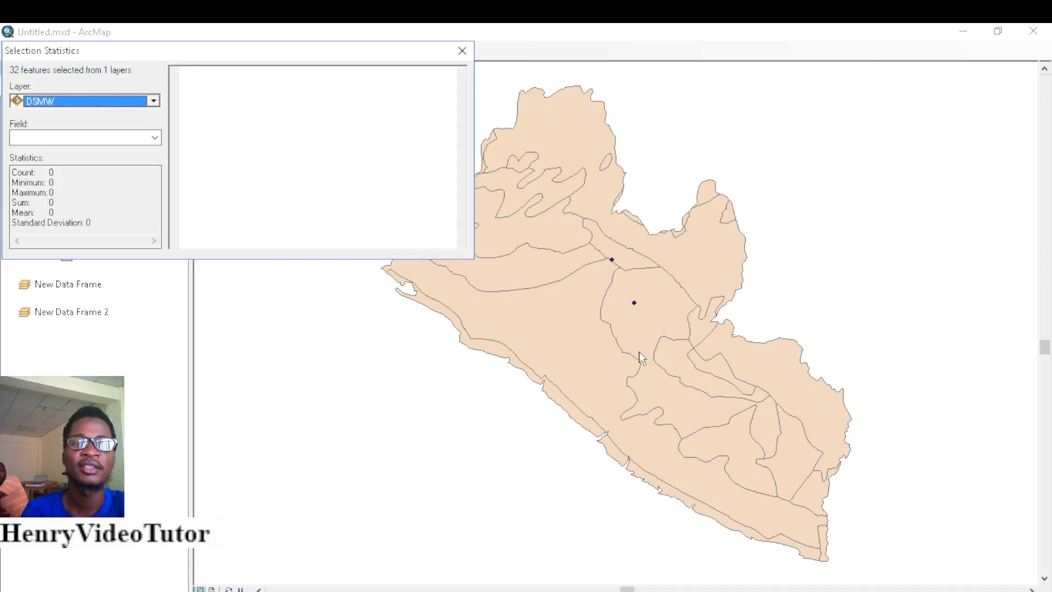
click(154, 101)
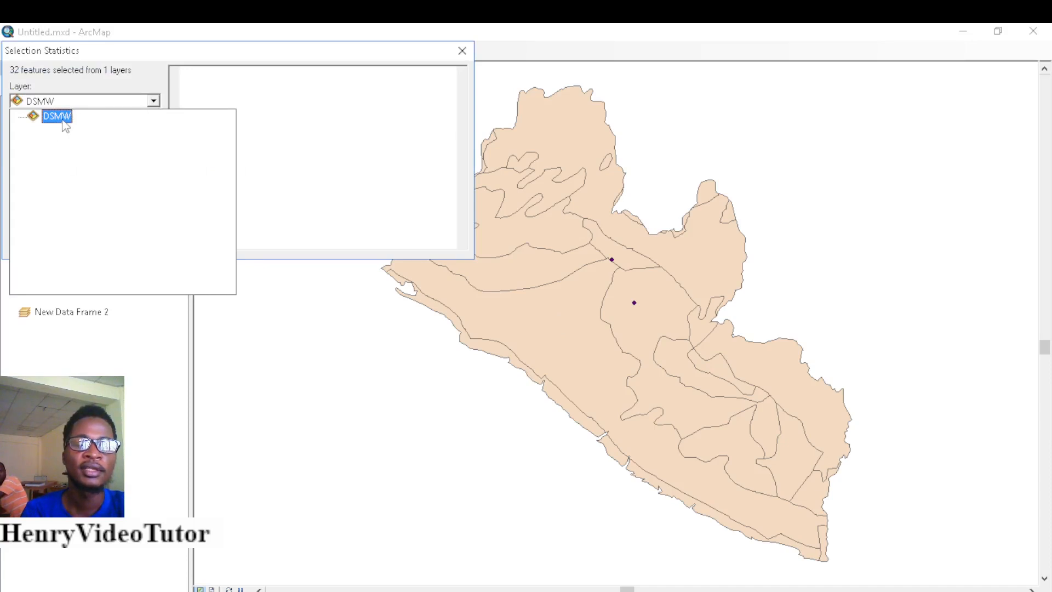
click(155, 102)
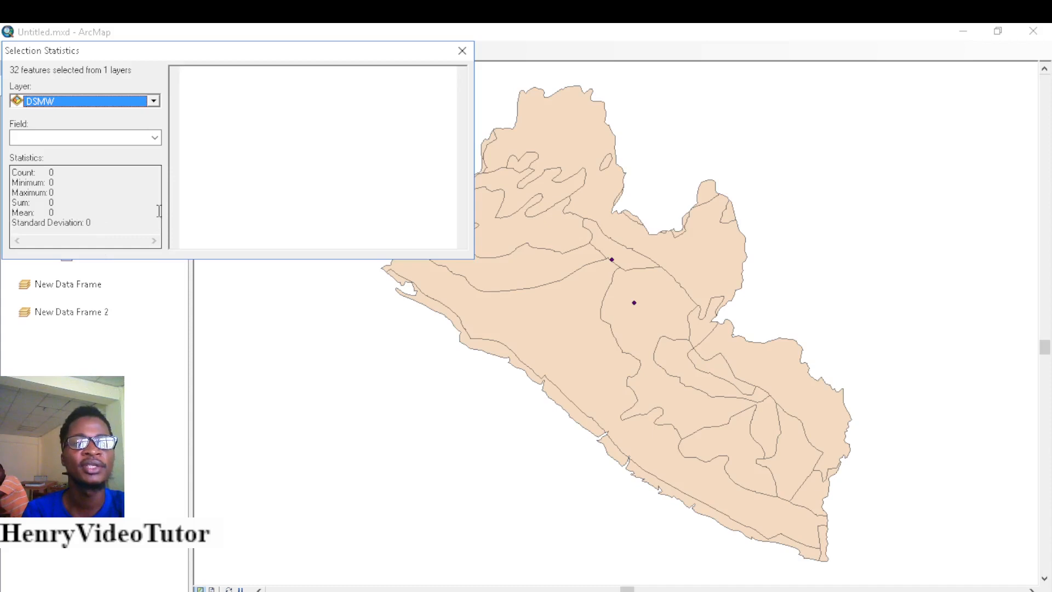
click(154, 140)
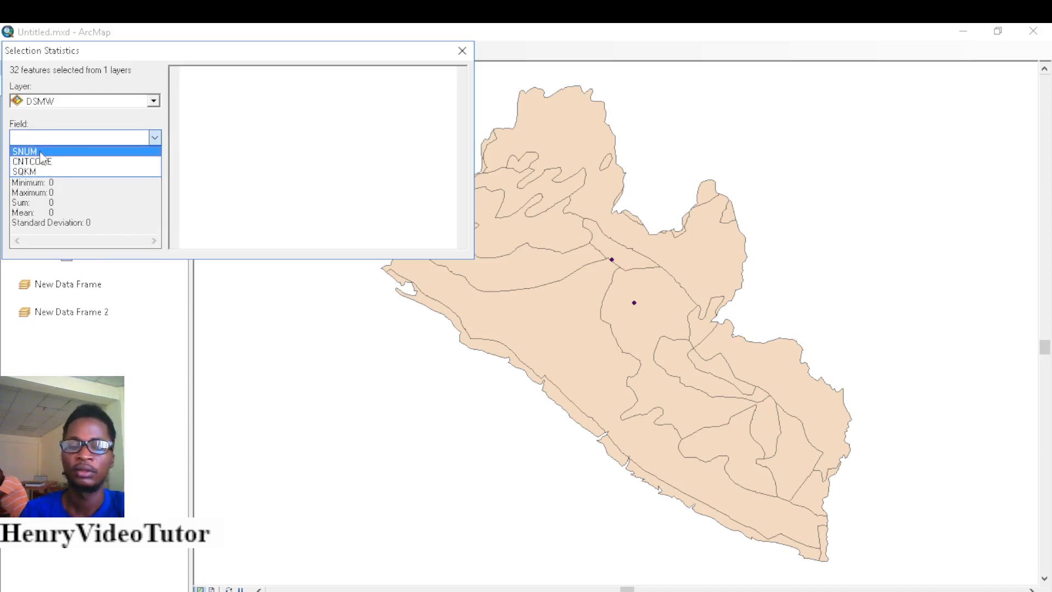
key(Down)
key(Down)
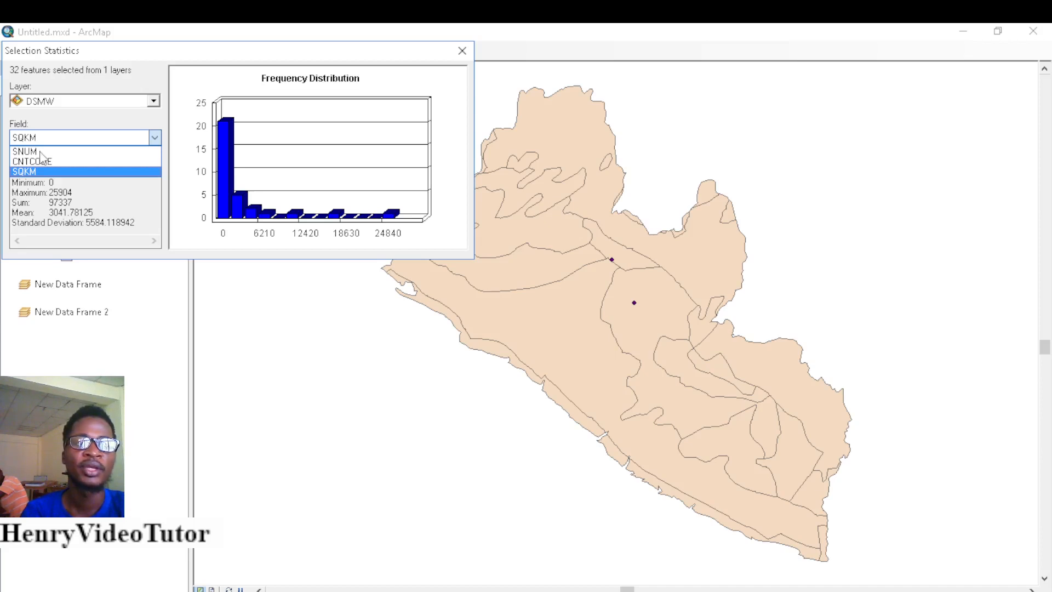
click(41, 158)
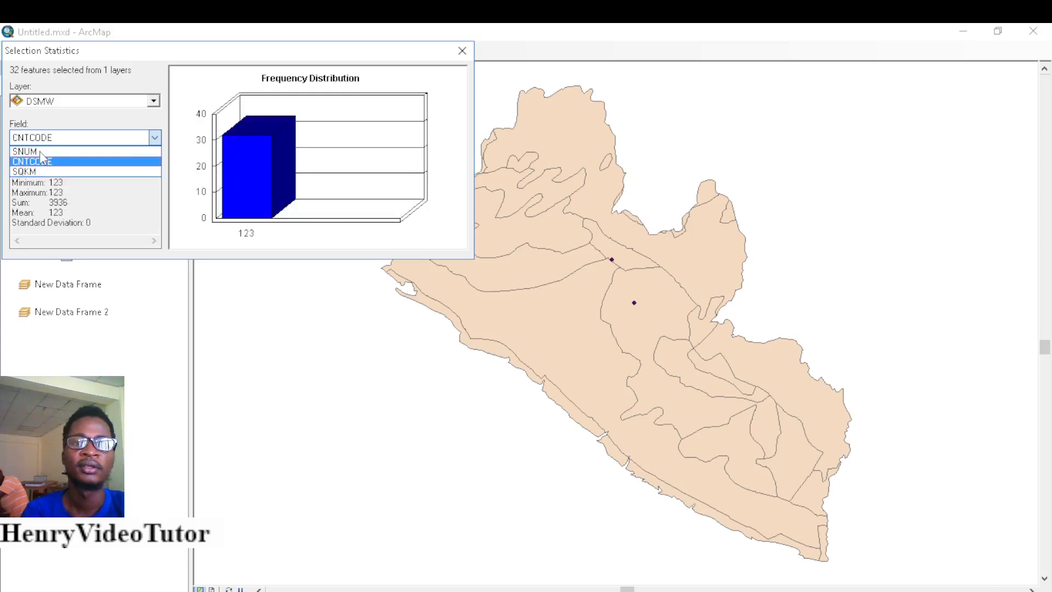
click(462, 51)
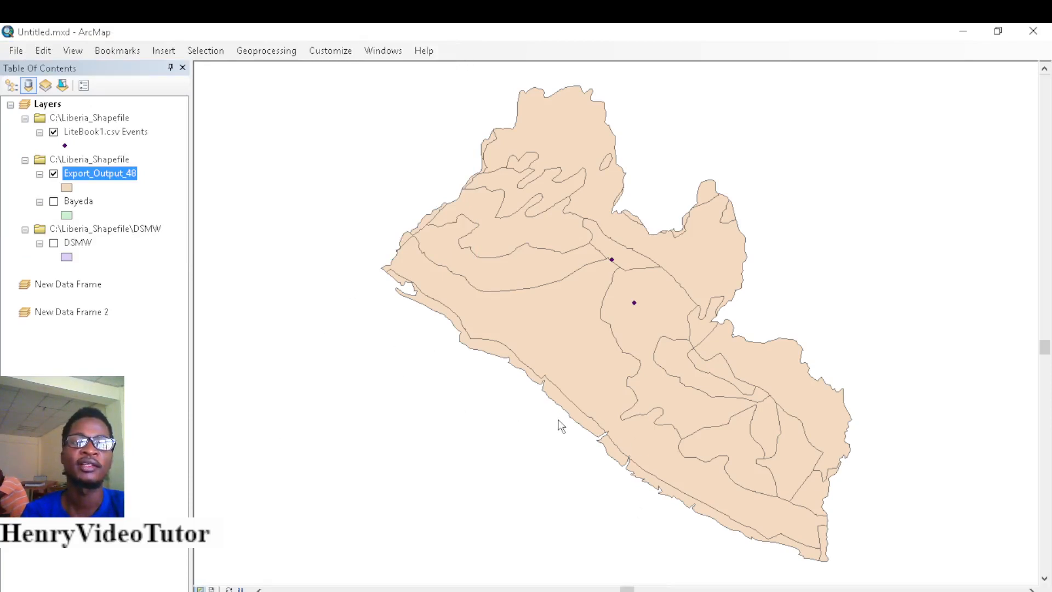
Hide the table of contents and clear the selected features in all layers
click(182, 68)
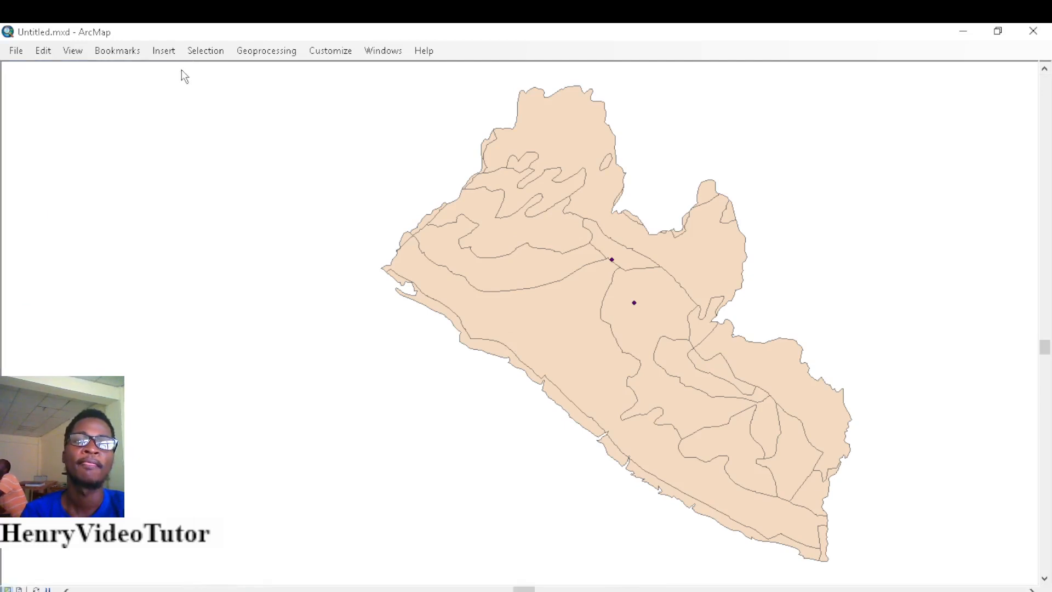
click(200, 52)
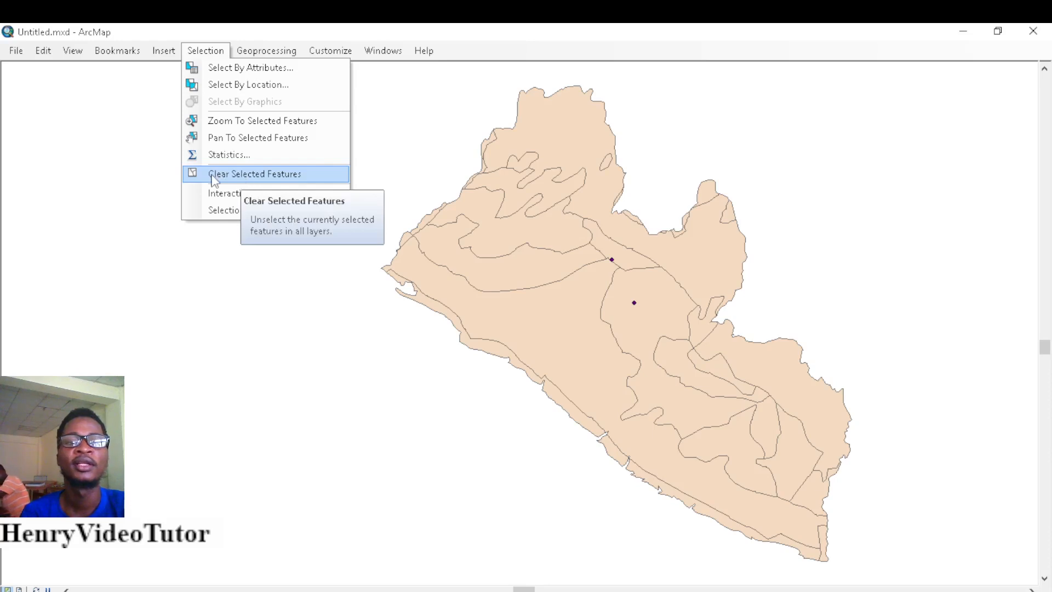
click(273, 178)
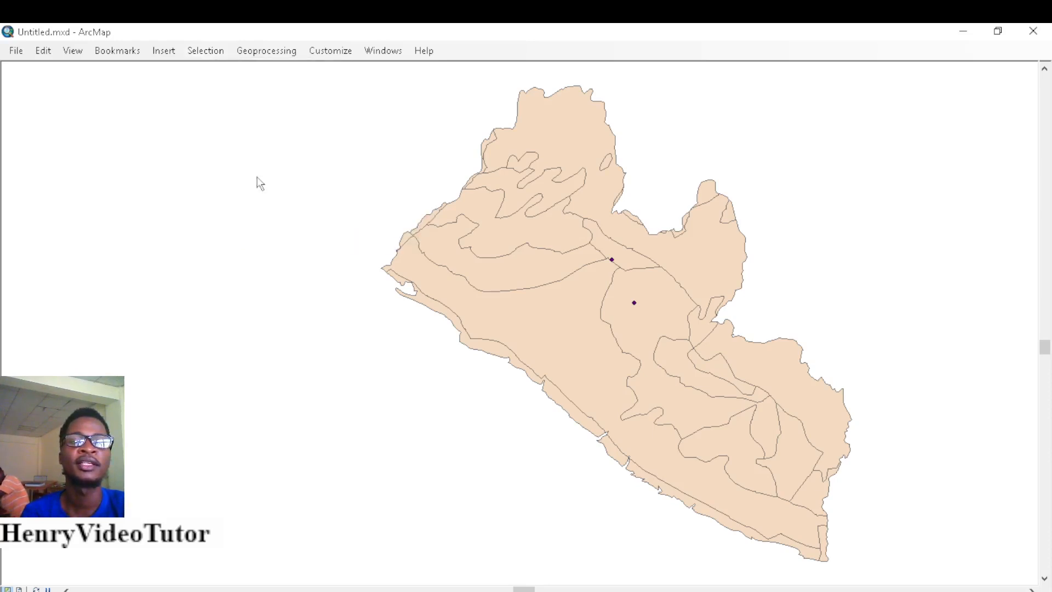
click(208, 51)
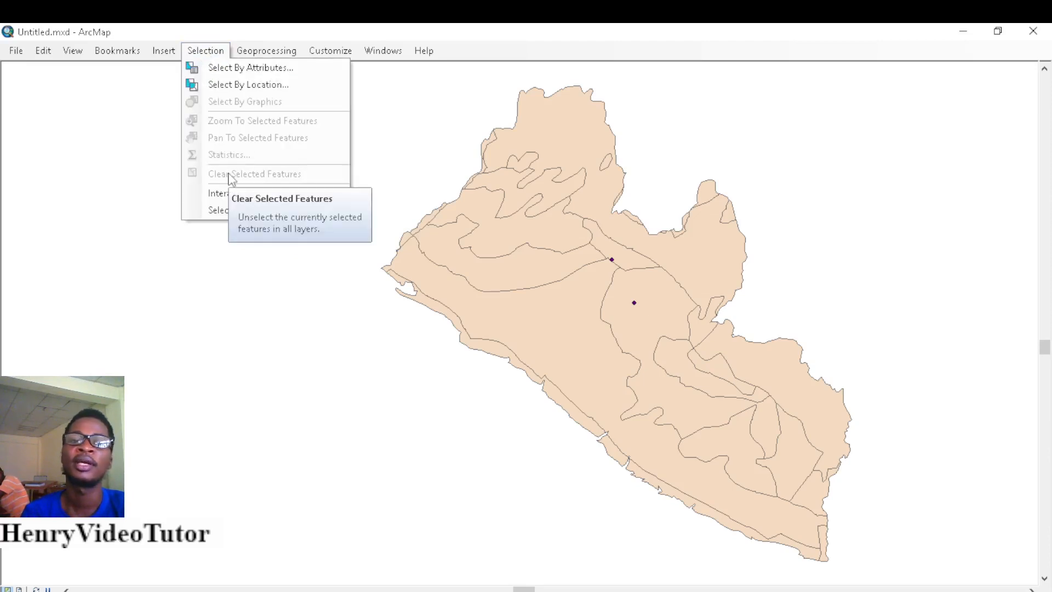
click(172, 251)
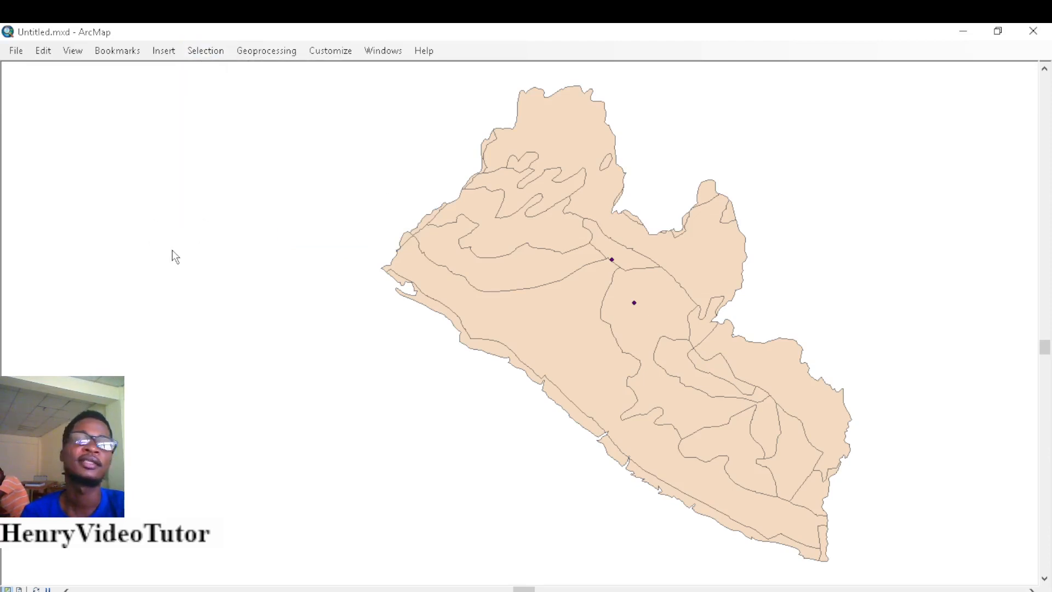
Search the geoprocessing tools for hydrology and look through the listed tools
click(252, 52)
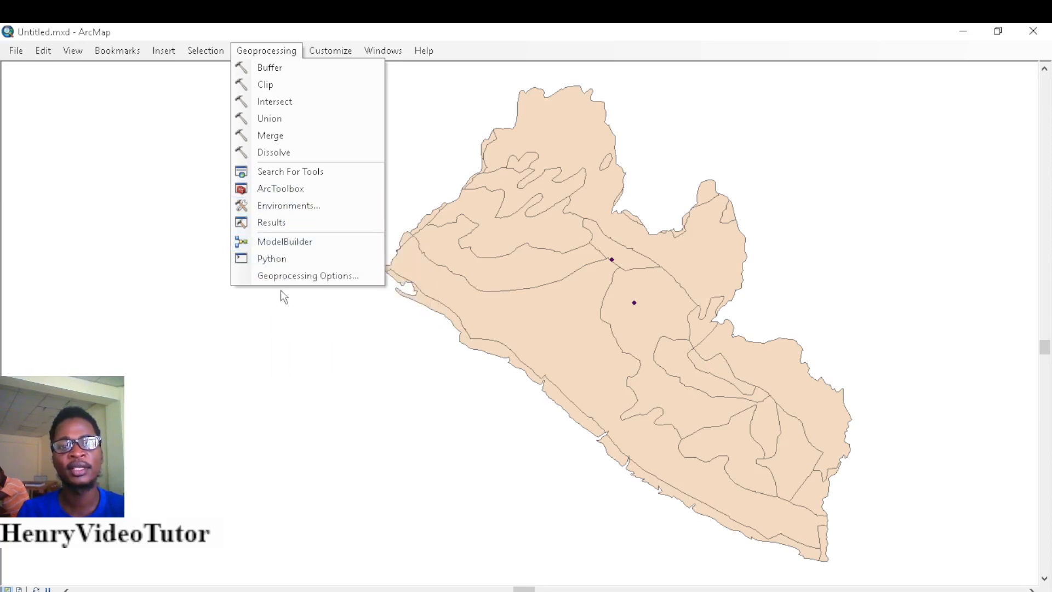
click(296, 174)
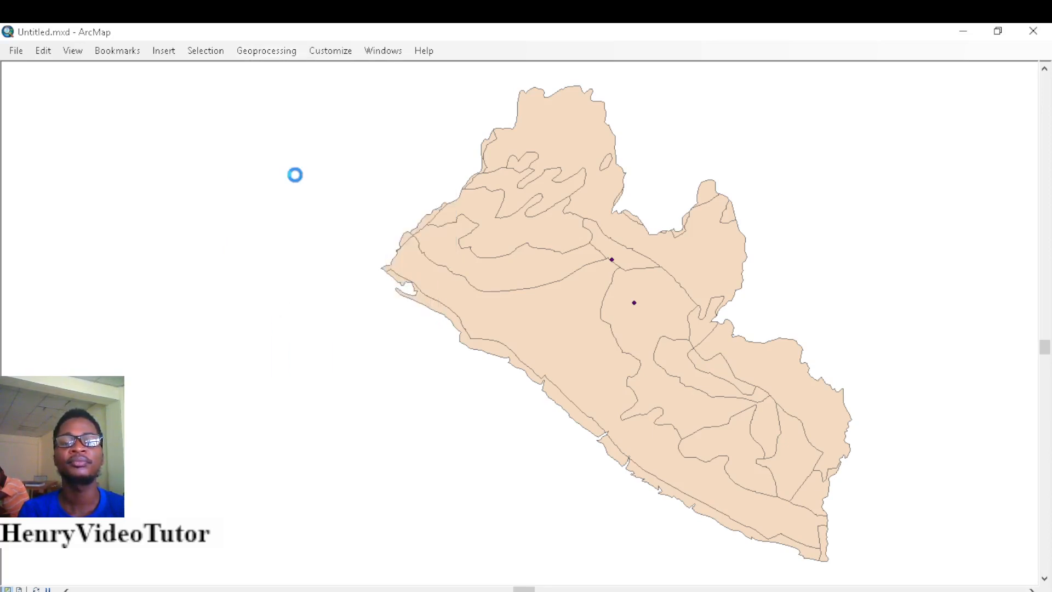
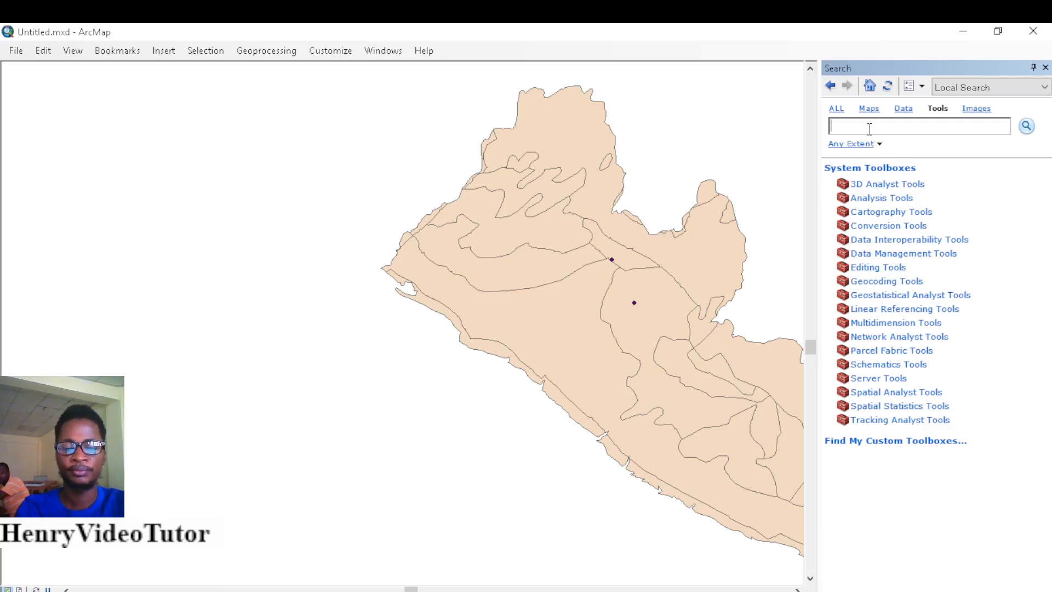
text(hydro)
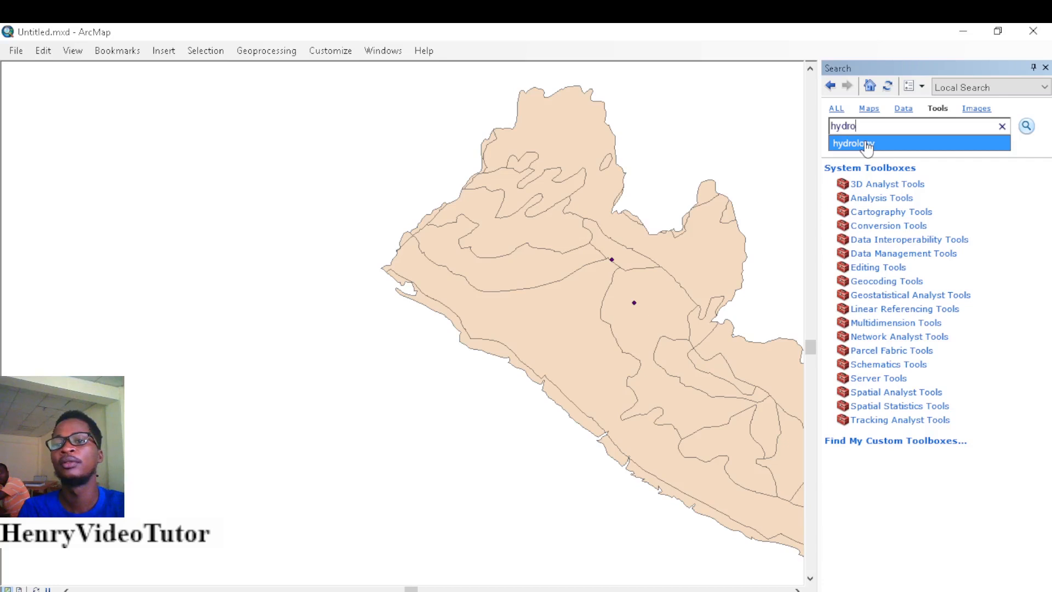
click(867, 145)
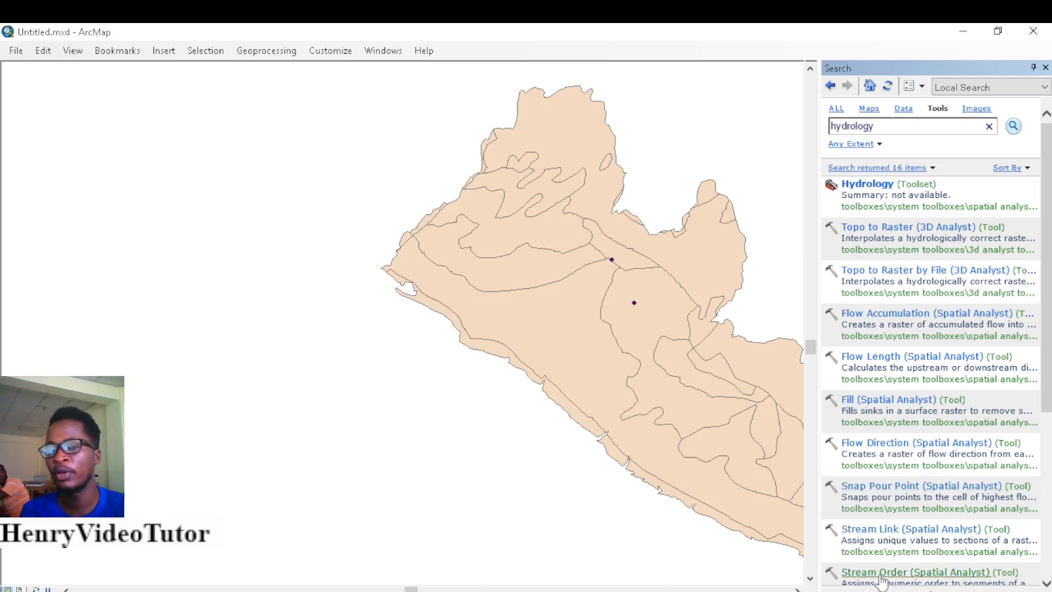
drag(1049, 379, 1047, 249)
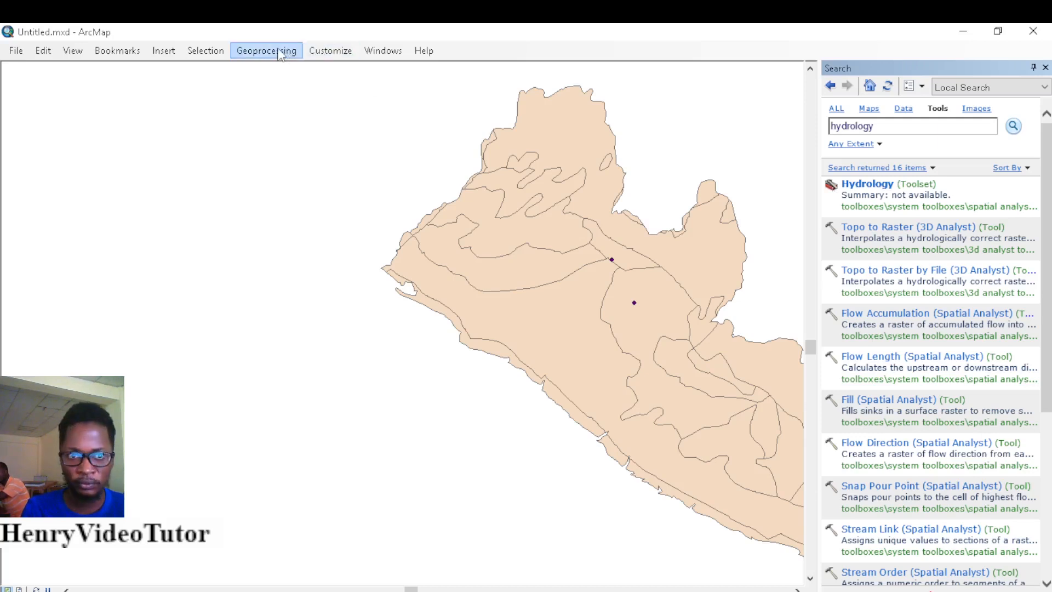
click(323, 57)
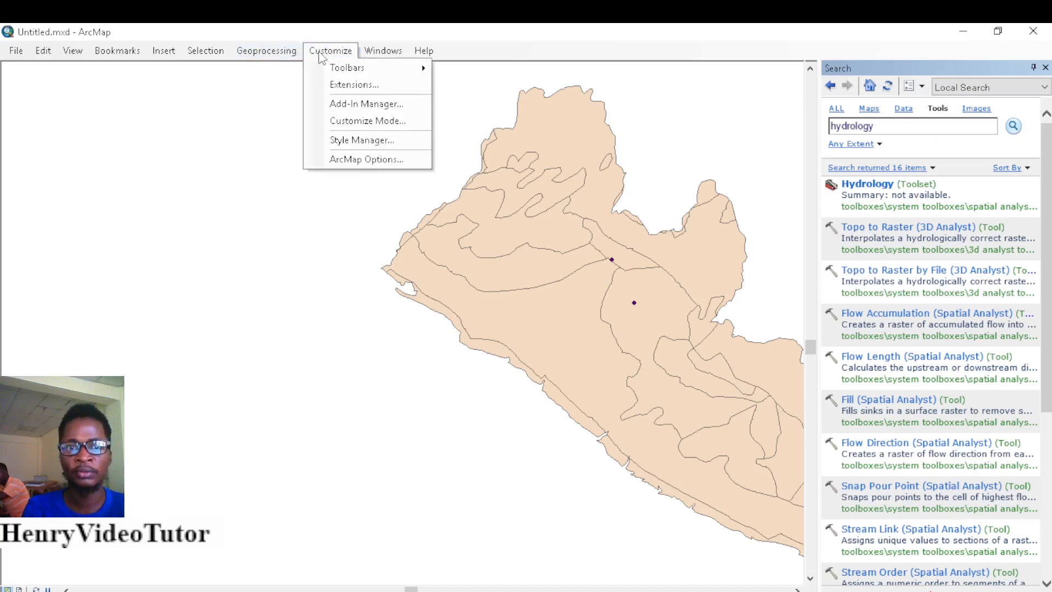
mouse_move(289, 51)
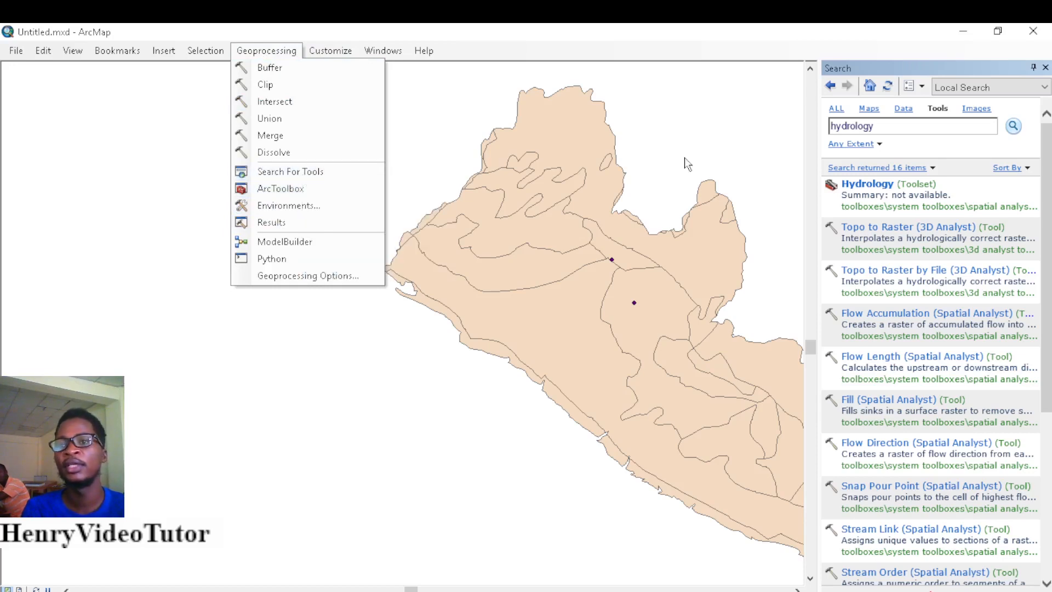
Replace the tool search term with extract, look through the listed tools, and close the search
click(892, 131)
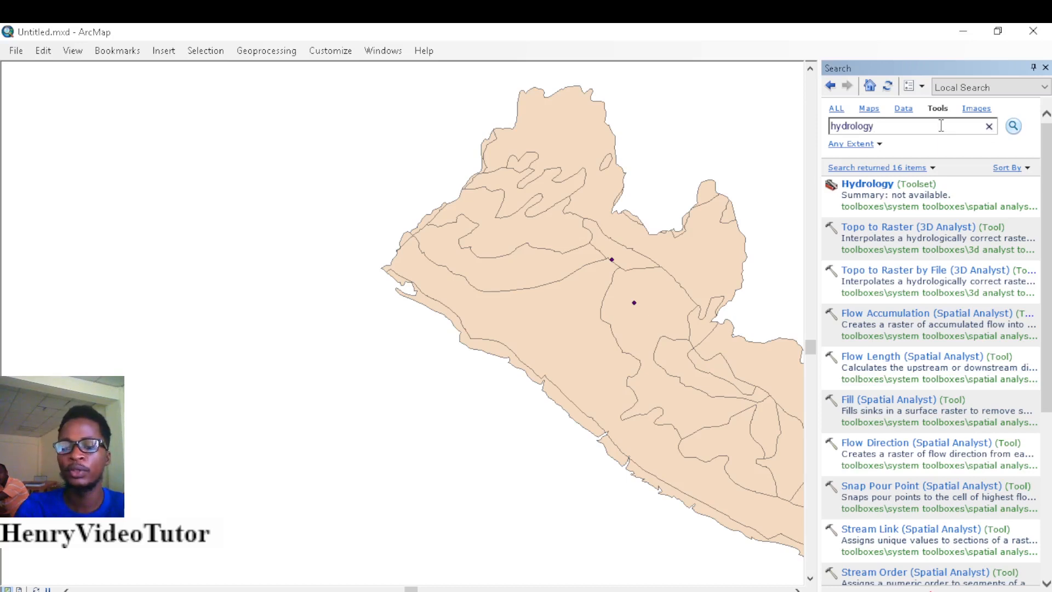
key(BackSpace)
key(BackSpace)
key(BackSpace)
key(BackSpace)
key(BackSpace)
key(BackSpace)
key(BackSpace)
key(BackSpace)
key(BackSpace)
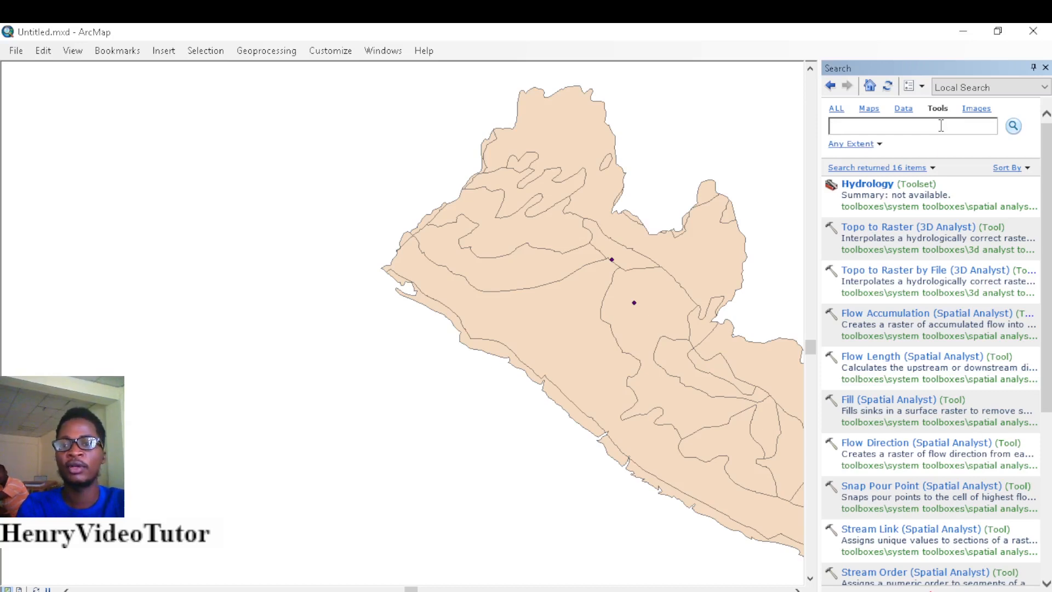
text(extra)
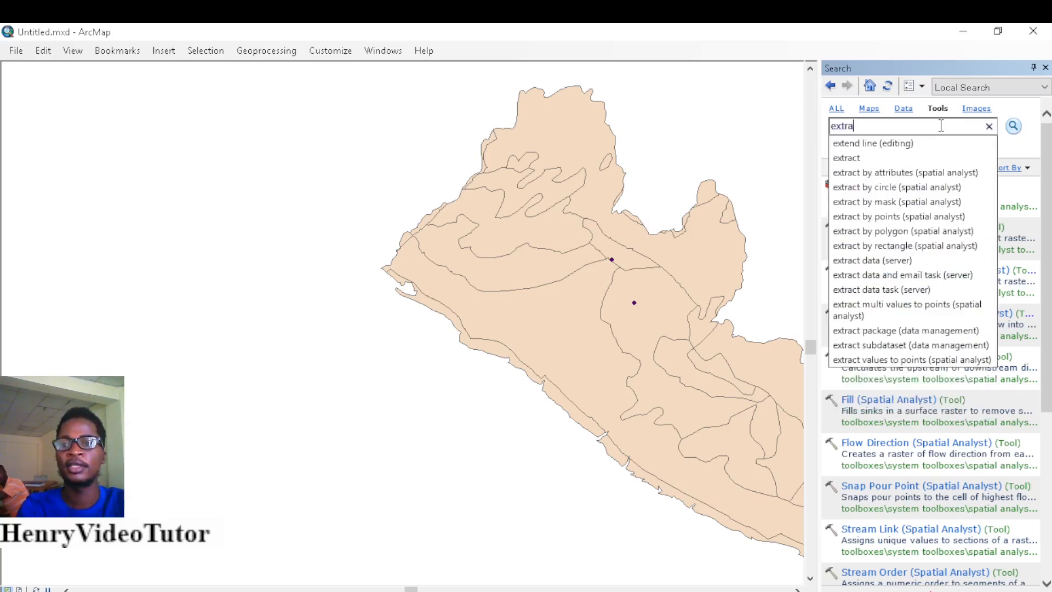
text(ct)
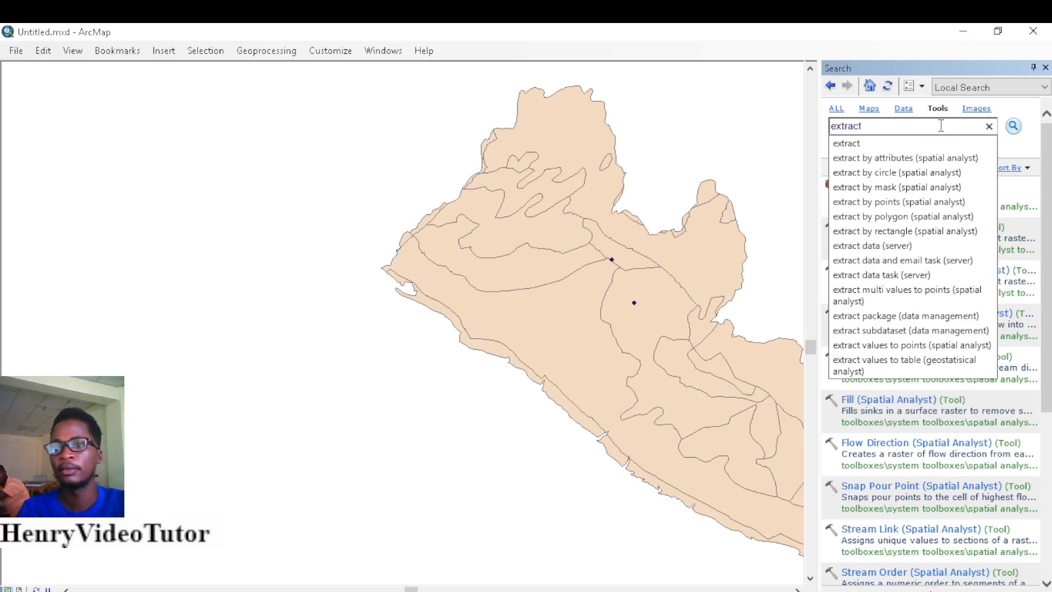
key(Return)
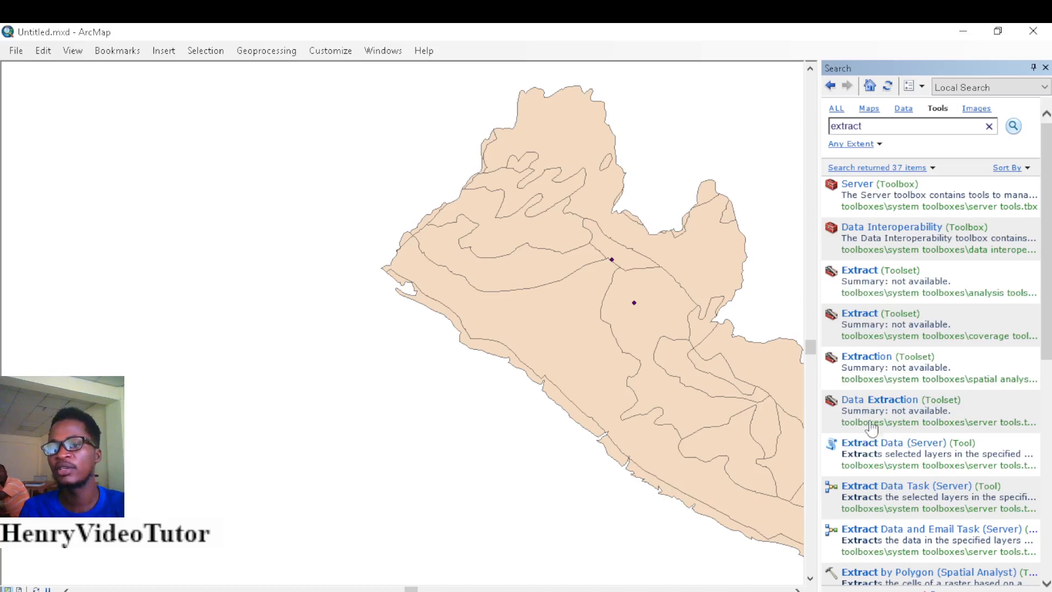
mouse_move(1045, 245)
mouse_down()
mouse_move(1039, 438)
mouse_move(1033, 241)
mouse_up()
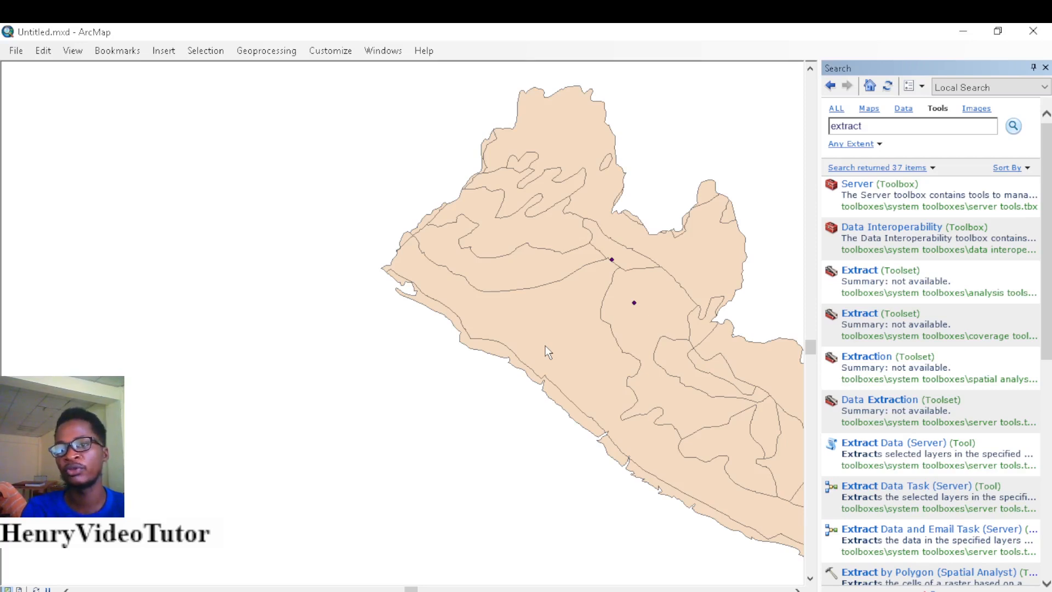
click(1046, 67)
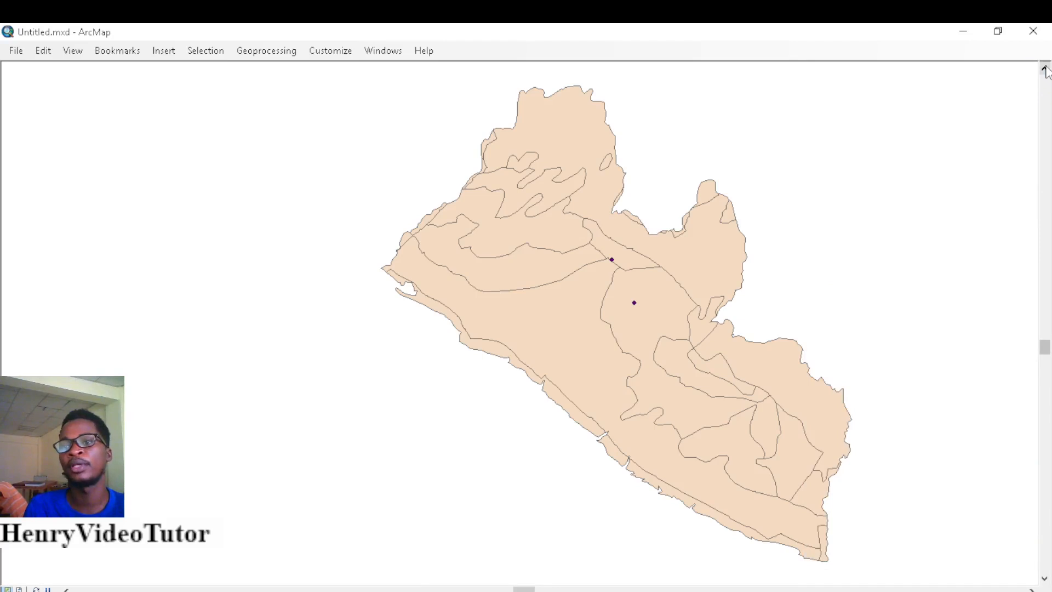
Open ArcToolbox, examine the Extract toolset under Analysis Tools, and expand Spatial Analyst Tools
click(267, 51)
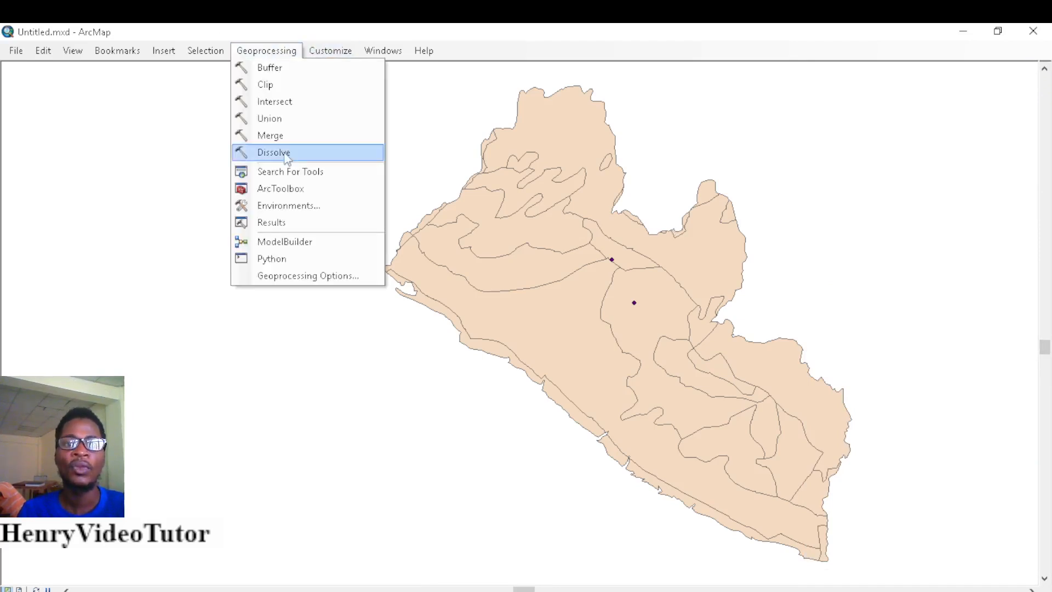
click(277, 189)
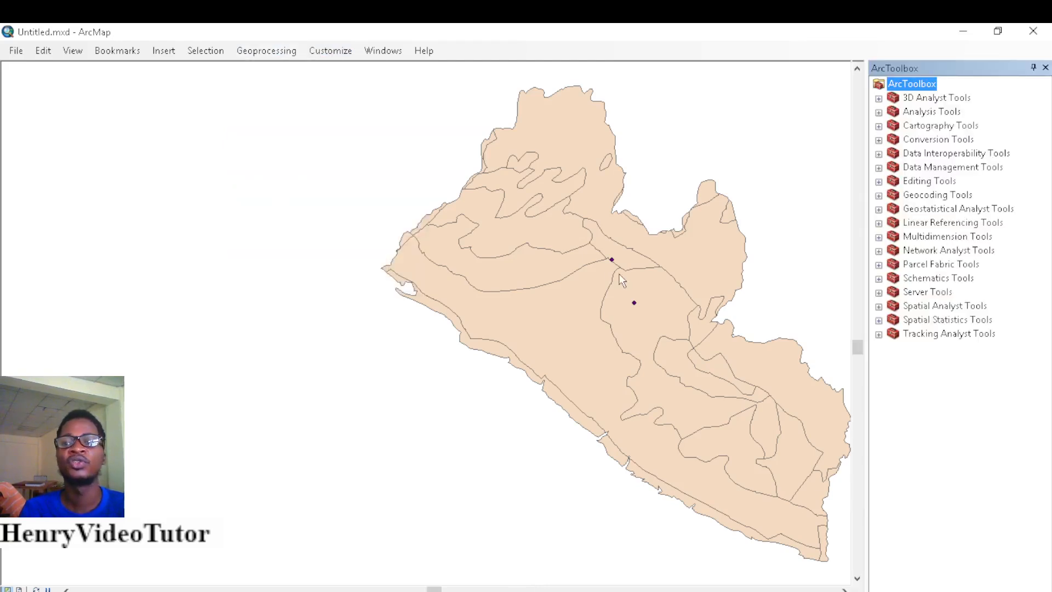
click(879, 113)
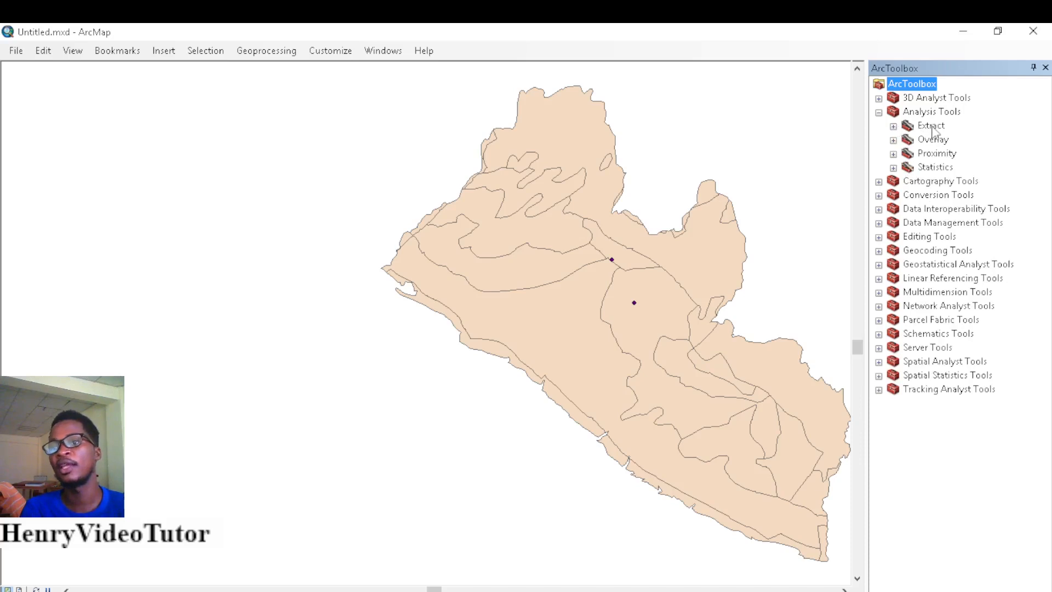
click(894, 127)
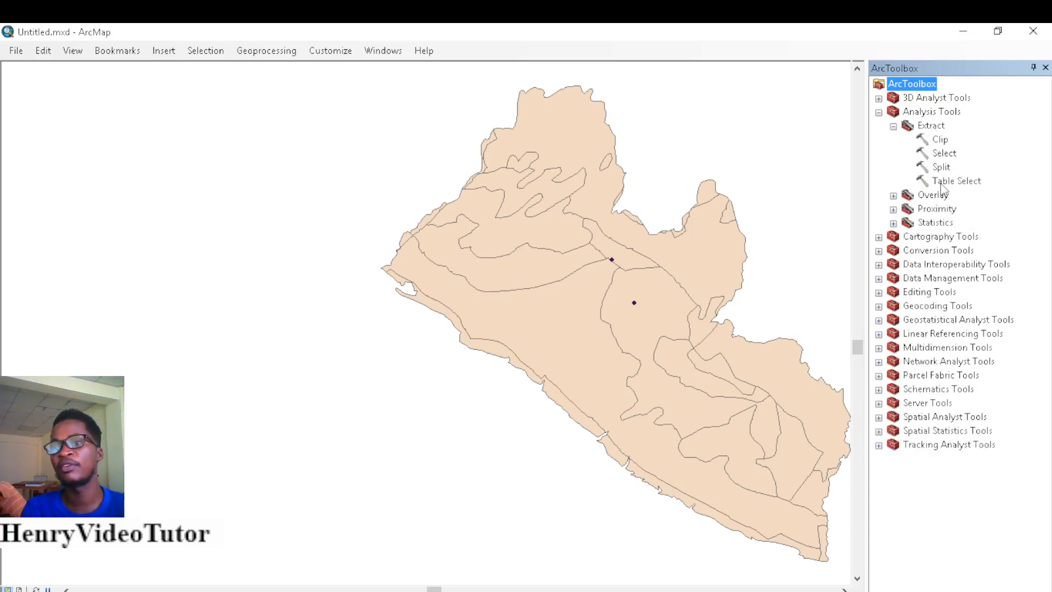
click(893, 127)
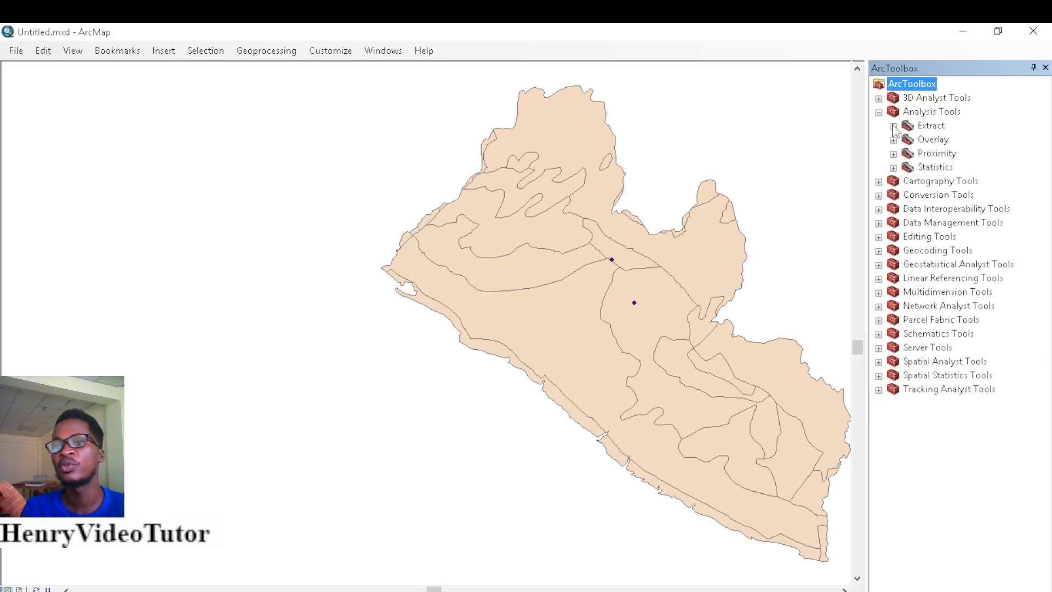
click(880, 113)
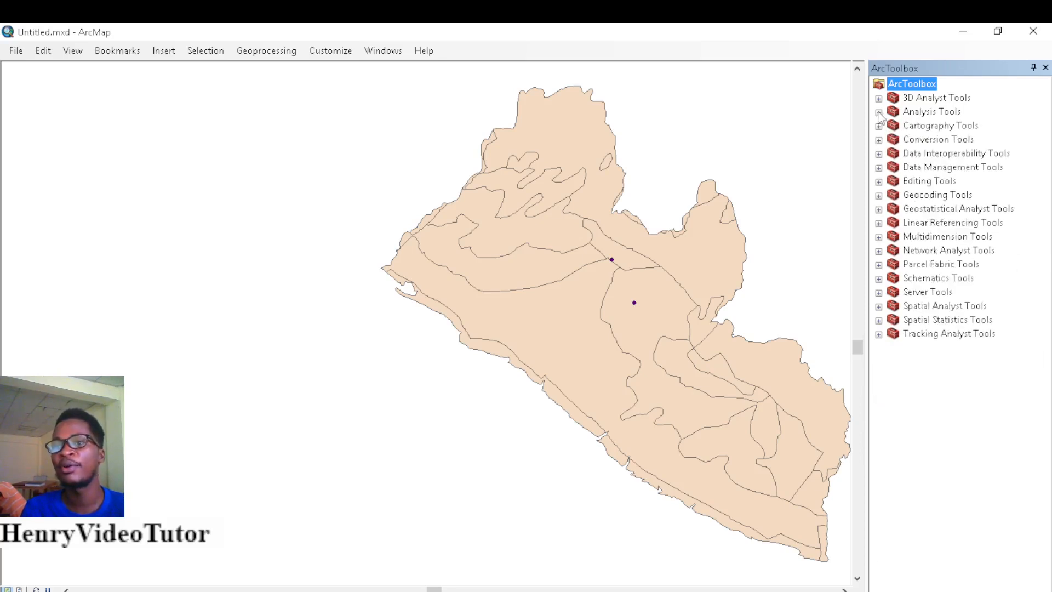
click(879, 306)
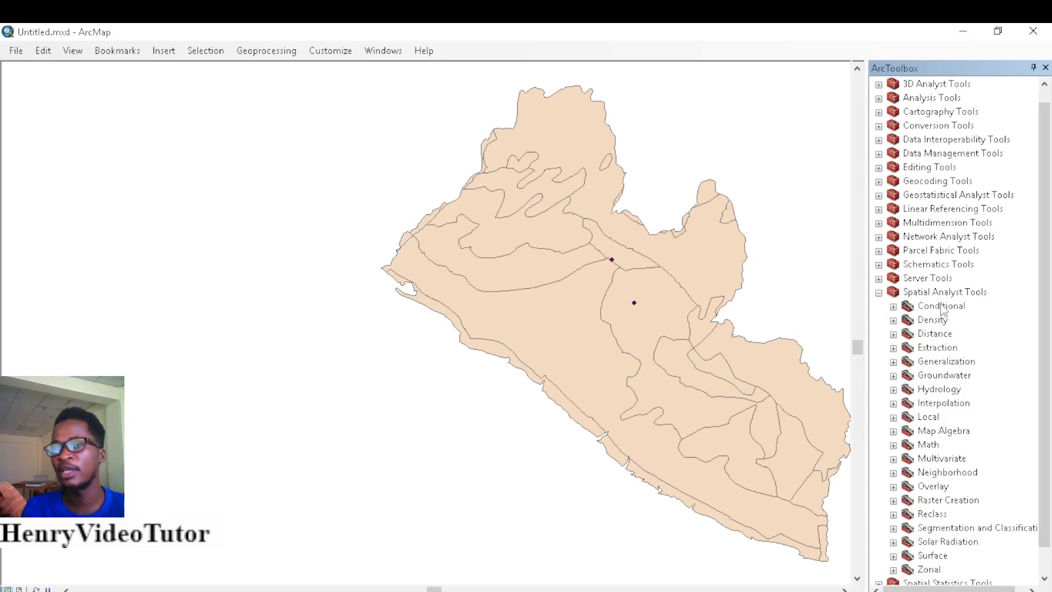
Examine the Conditional, Density and Distance toolsets under Spatial Analyst Tools, collapse the toolbox, and close ArcToolbox
click(894, 307)
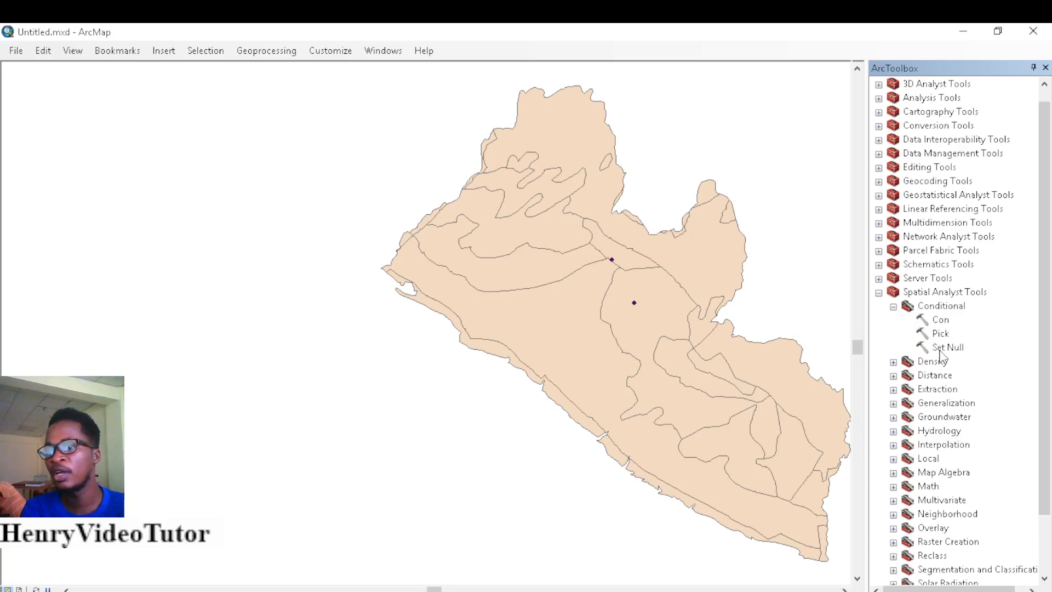
click(894, 307)
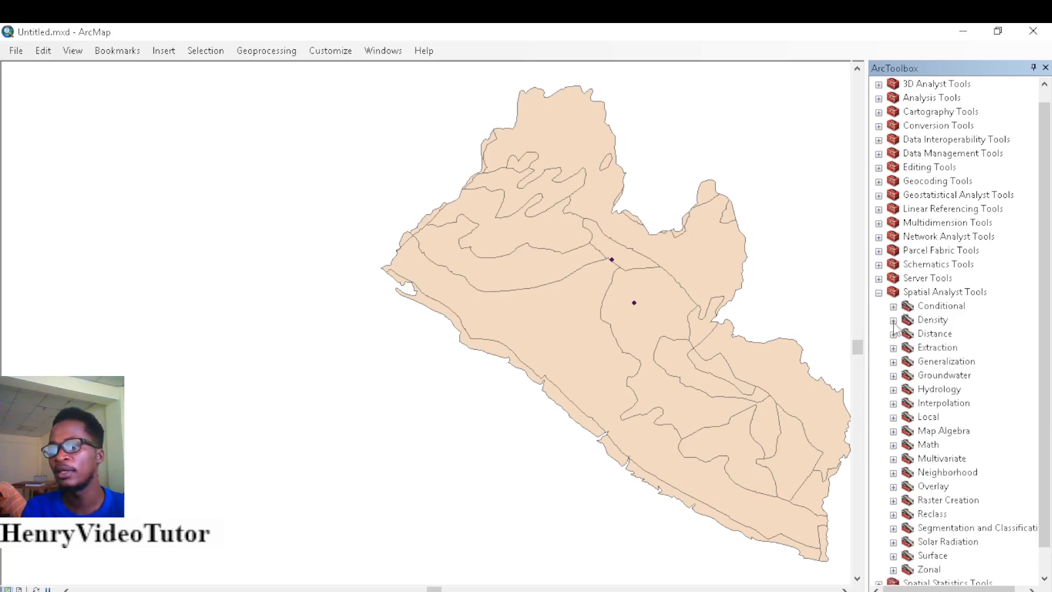
click(894, 320)
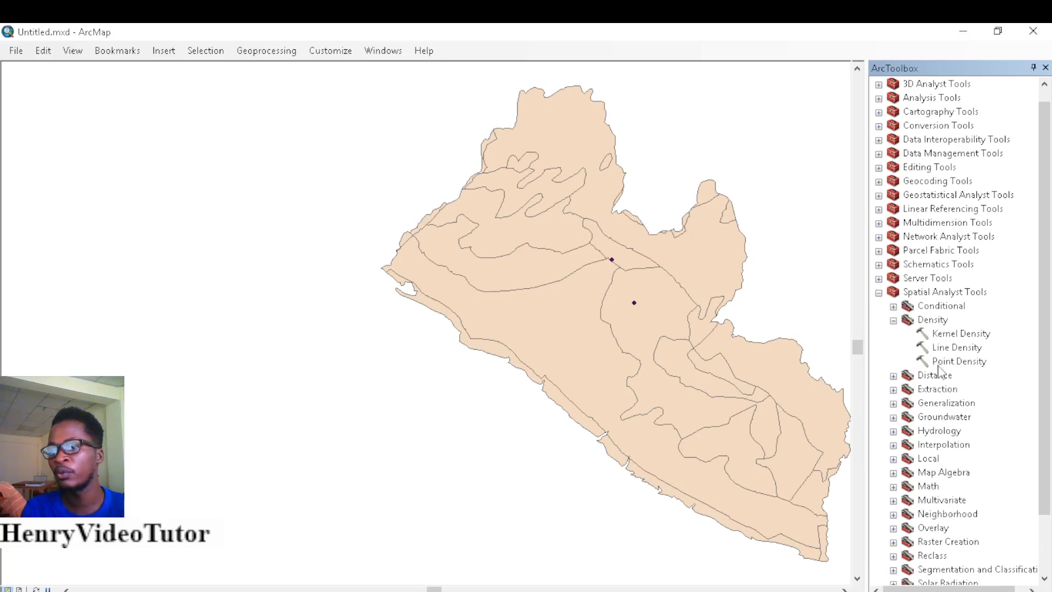
click(894, 320)
click(893, 335)
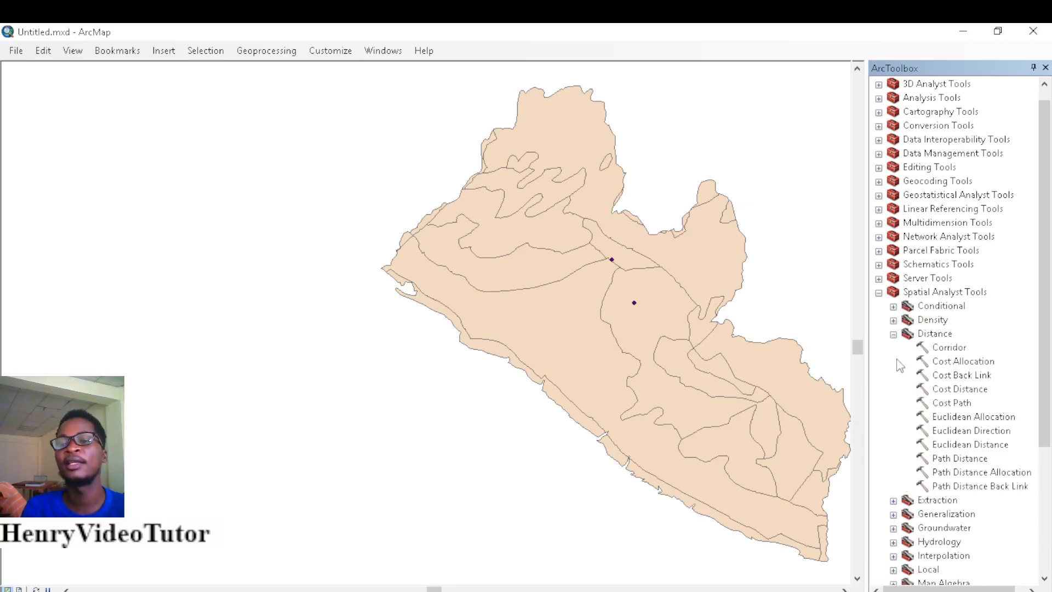
click(894, 334)
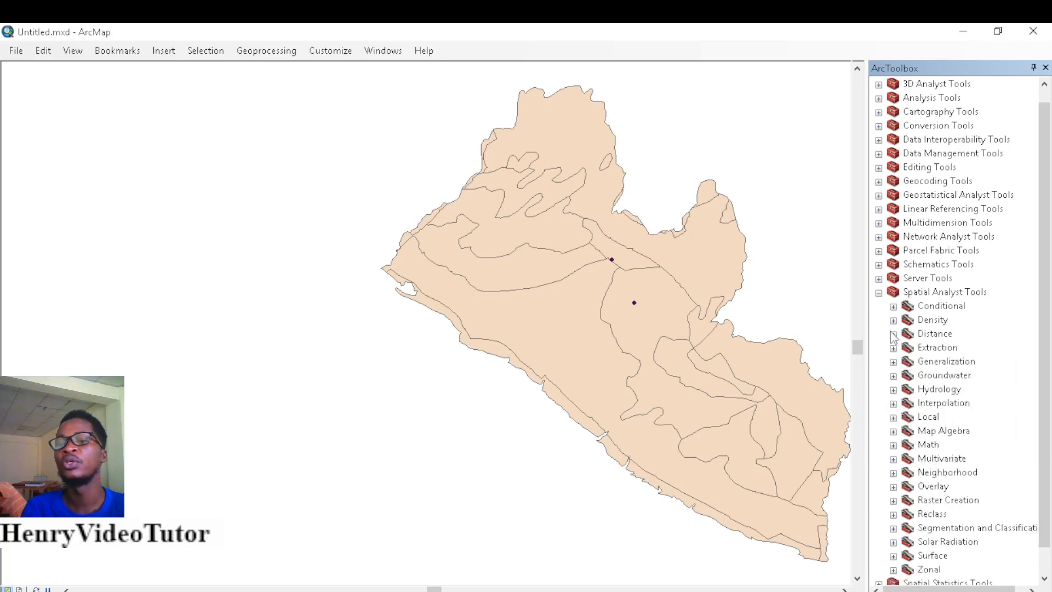
click(879, 293)
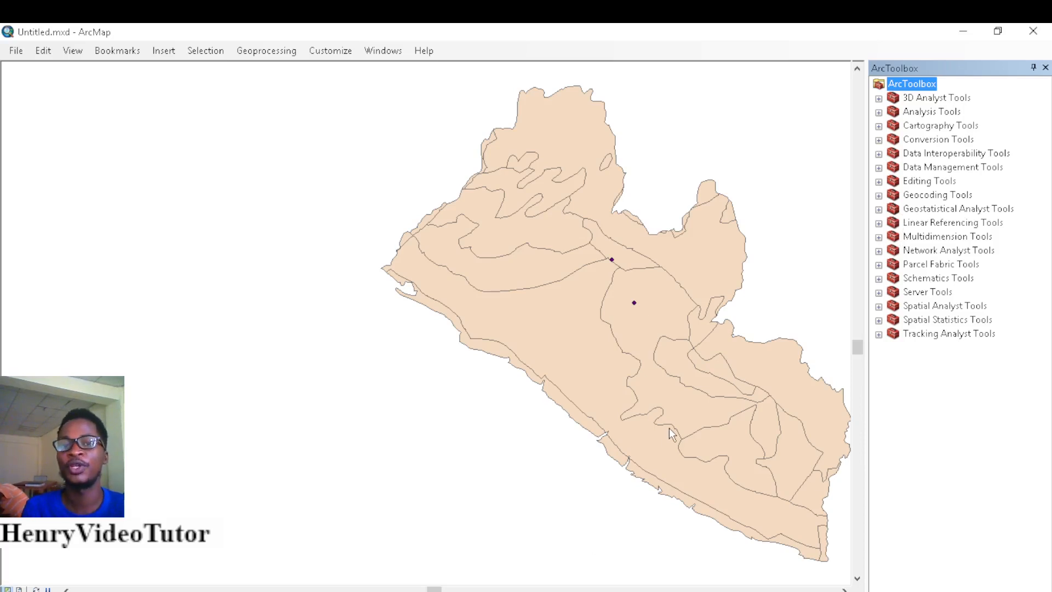
click(1046, 67)
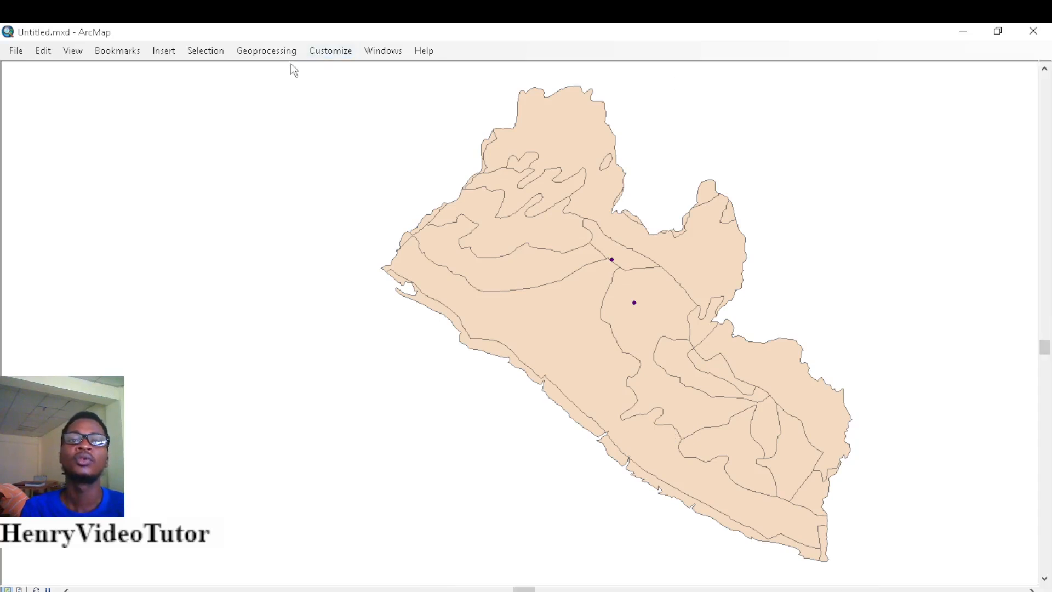
Turn on the Draw toolbar and dock it above the map
click(328, 51)
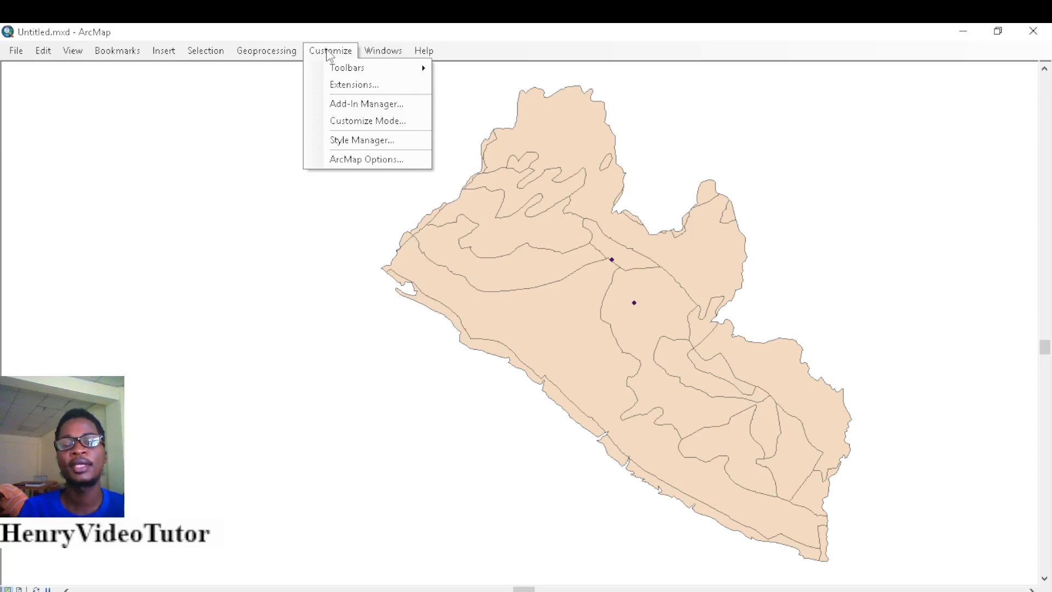
click(265, 122)
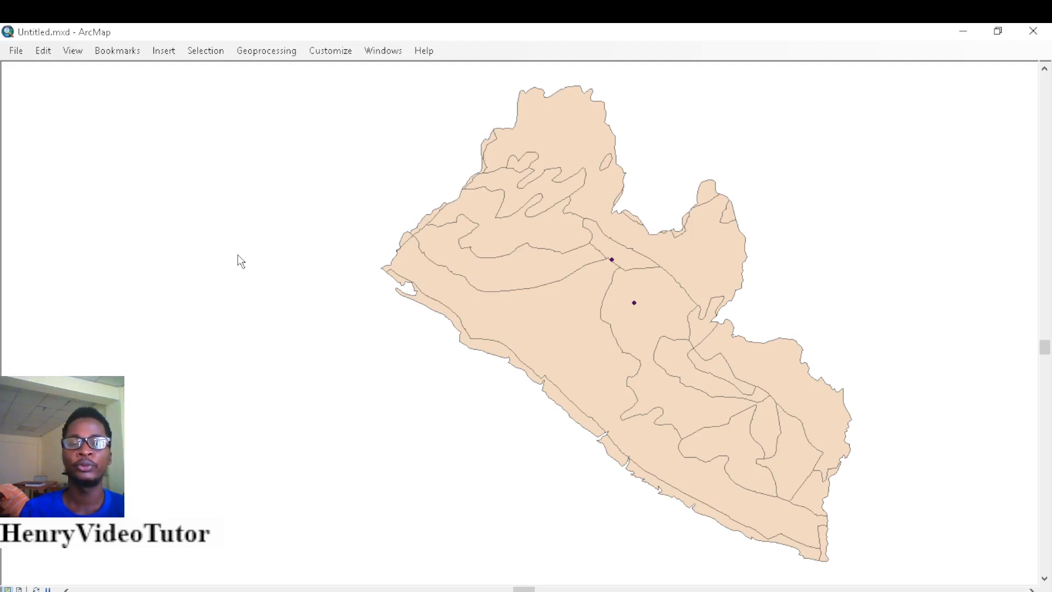
click(324, 54)
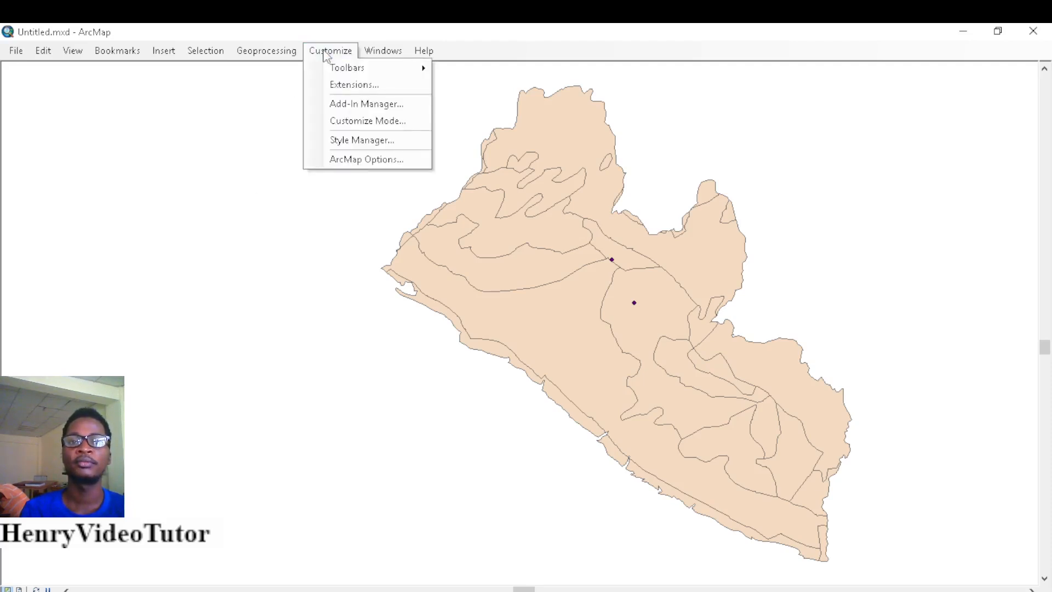
mouse_move(359, 73)
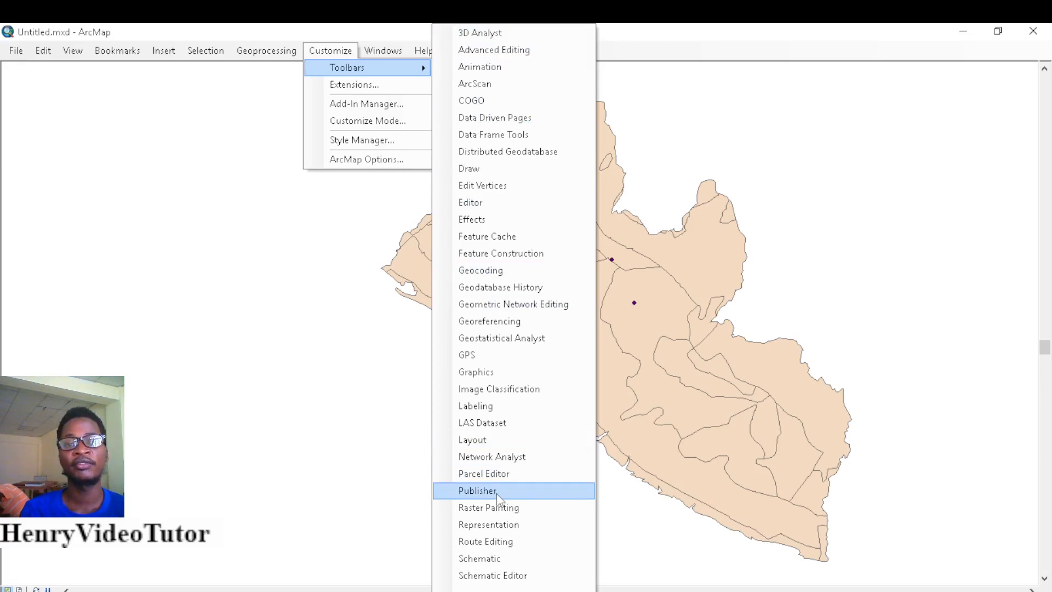
click(469, 169)
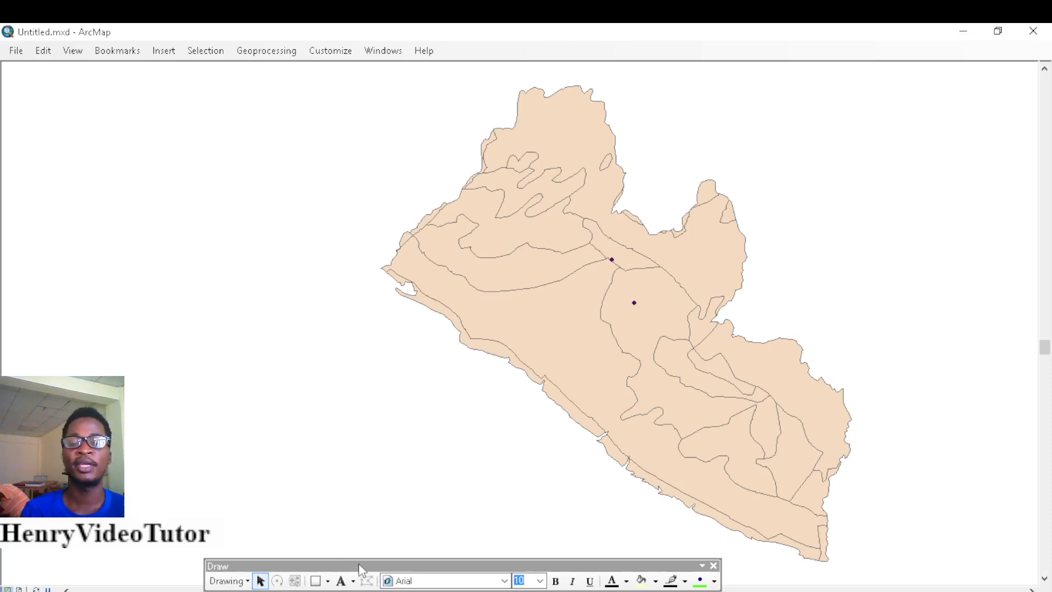
mouse_move(366, 566)
mouse_down()
mouse_move(477, 442)
mouse_move(90, 207)
mouse_move(376, 103)
mouse_move(384, 40)
mouse_move(271, 52)
mouse_move(197, 27)
mouse_move(195, 44)
mouse_move(141, 57)
mouse_move(141, 71)
mouse_up()
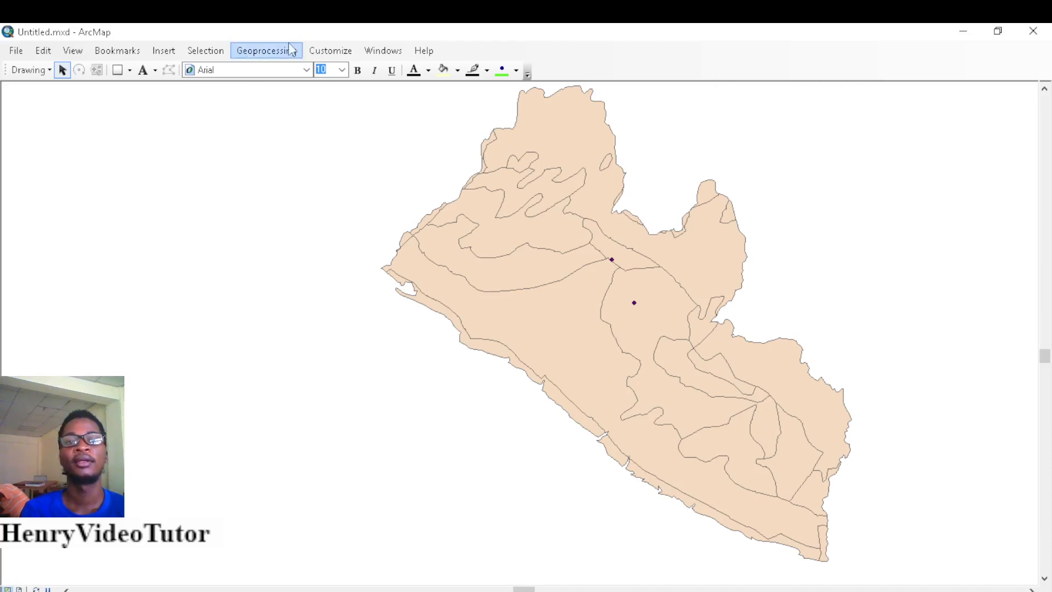
Turn on the Standard toolbar
click(331, 50)
mouse_move(383, 51)
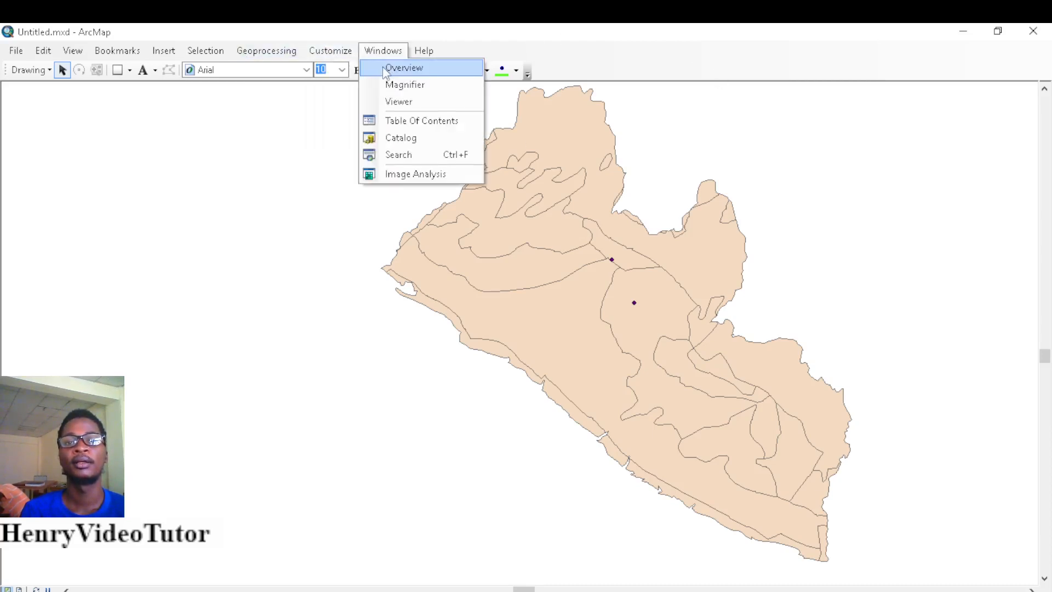
mouse_move(327, 51)
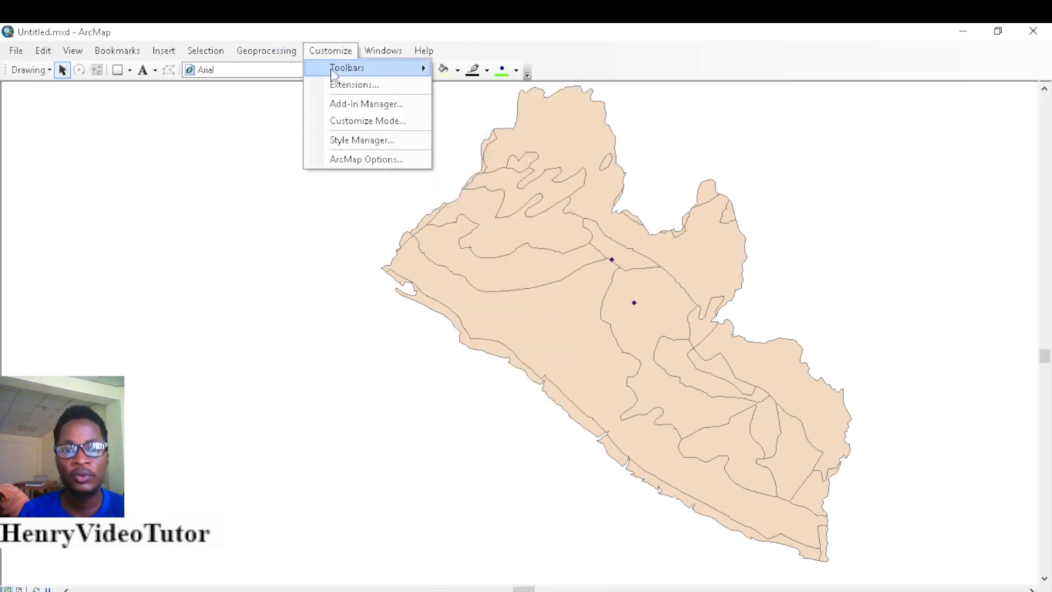
mouse_move(331, 72)
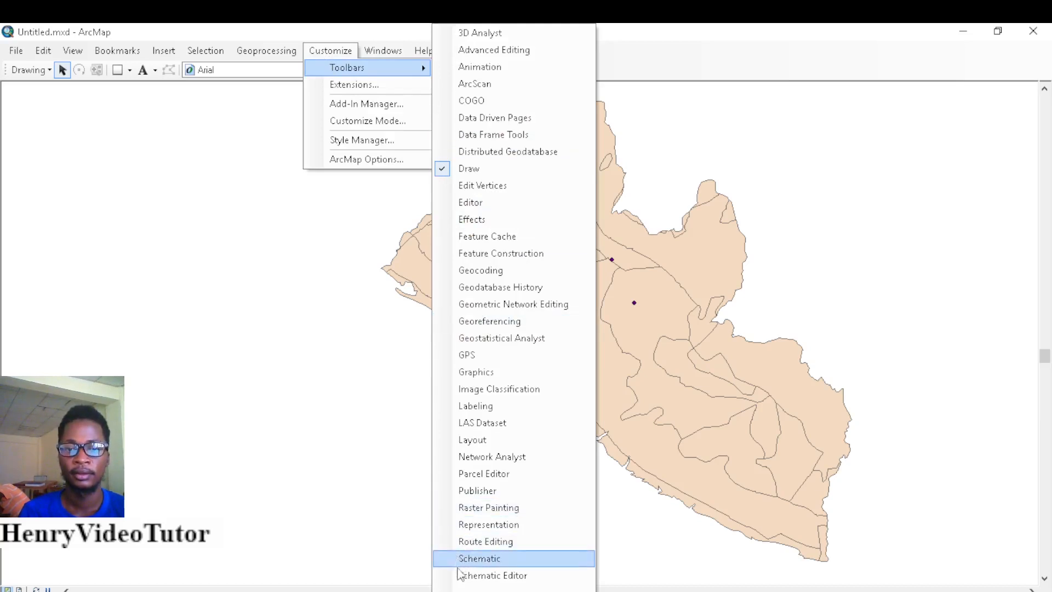
scroll(471, 482, down, 10)
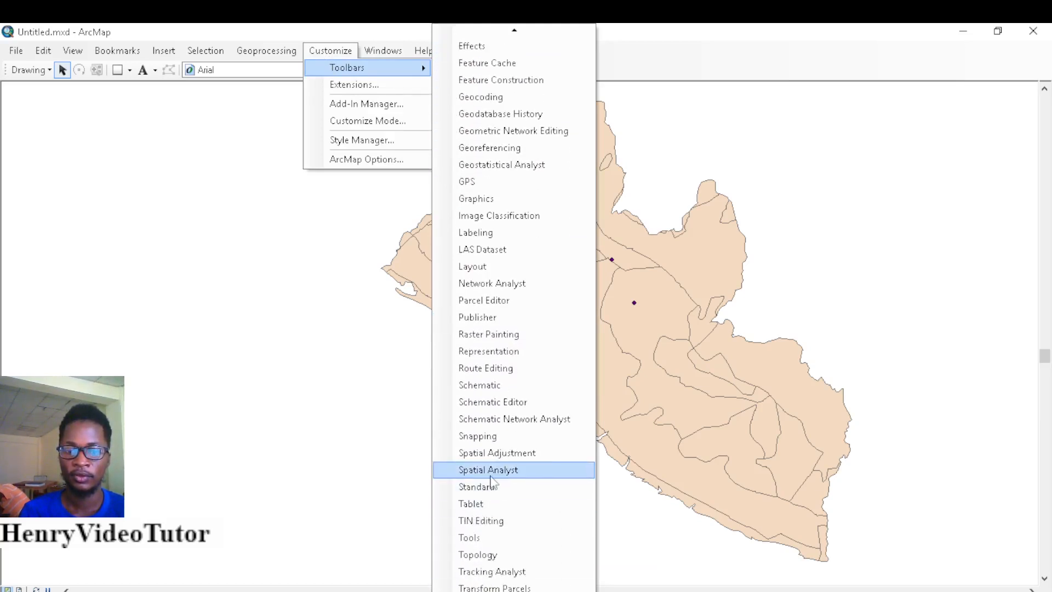
click(461, 491)
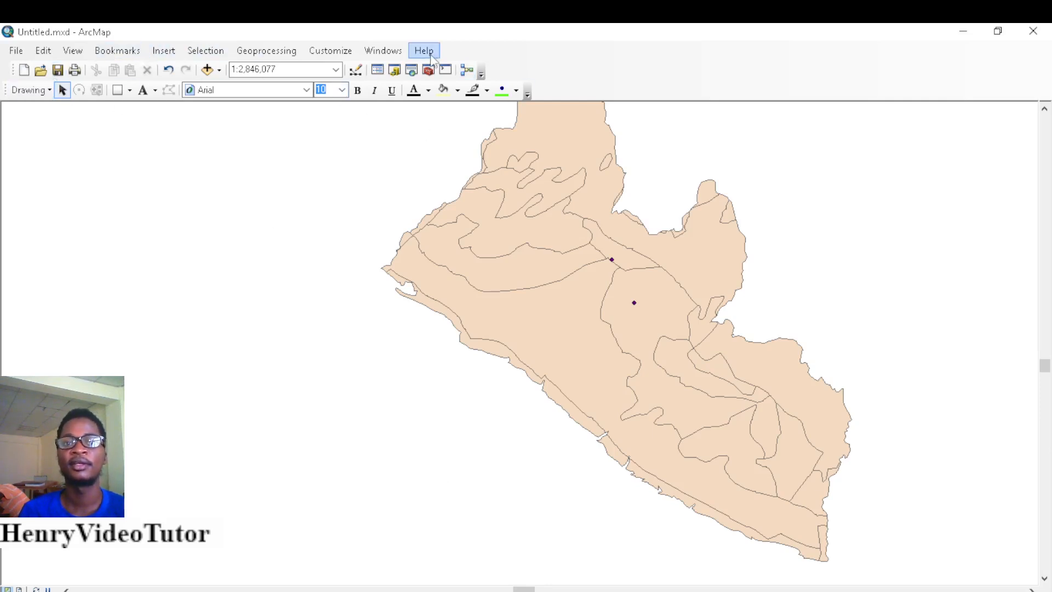
Turn on the Tools toolbar for map navigation and selection
click(330, 51)
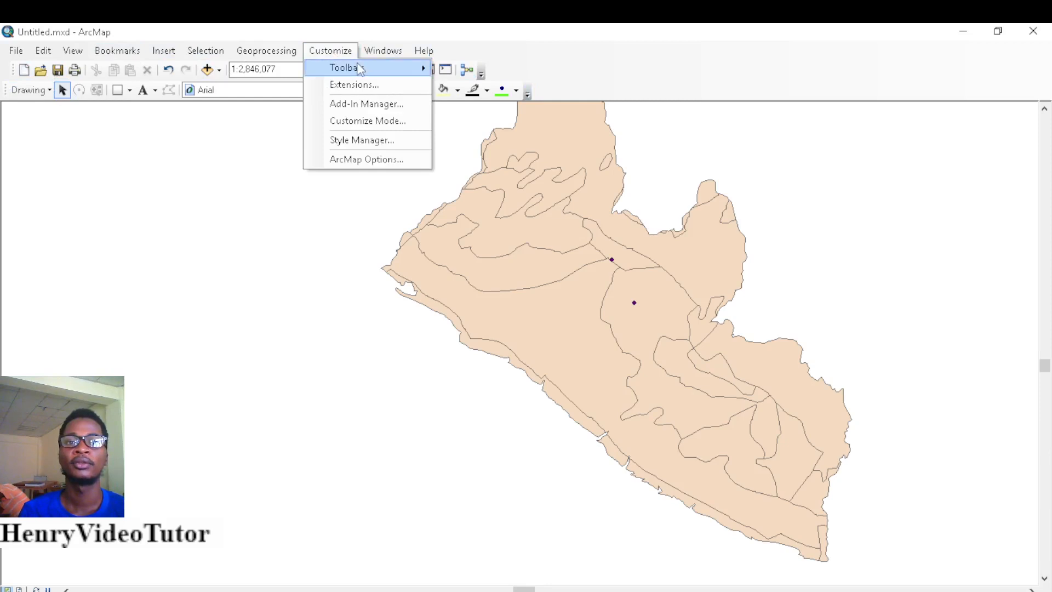
mouse_move(360, 68)
mouse_move(538, 591)
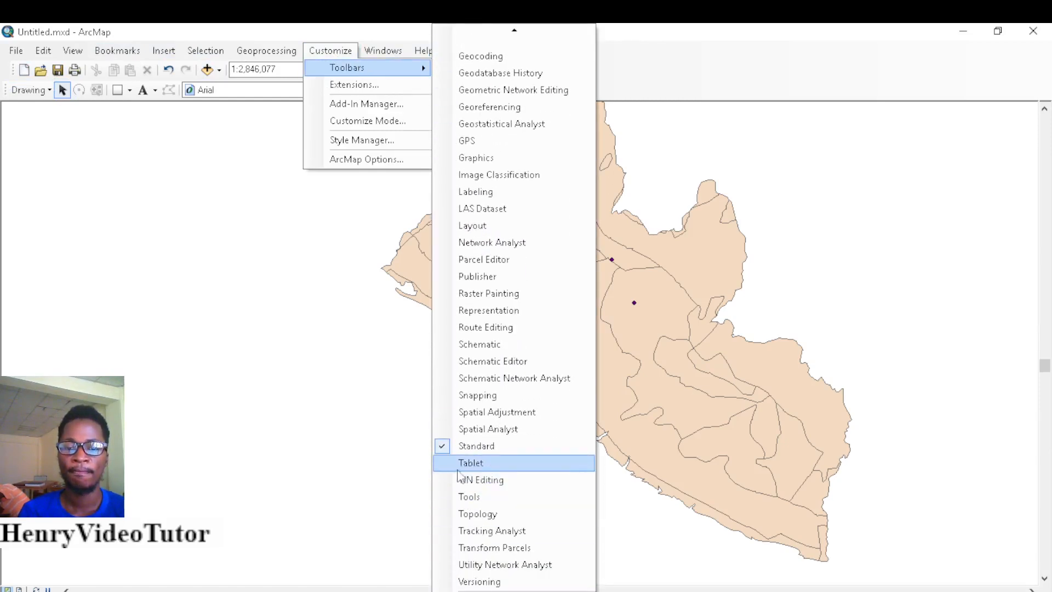
click(450, 498)
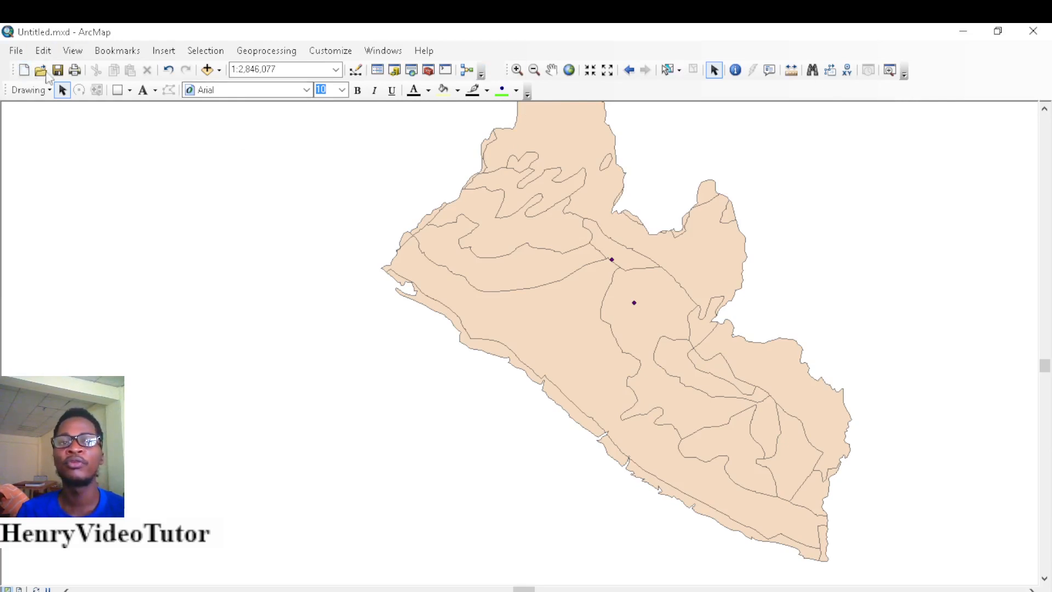
Float the Standard, Draw and Tools toolbars over the map and dock them back above it
drag(10, 67, 34, 159)
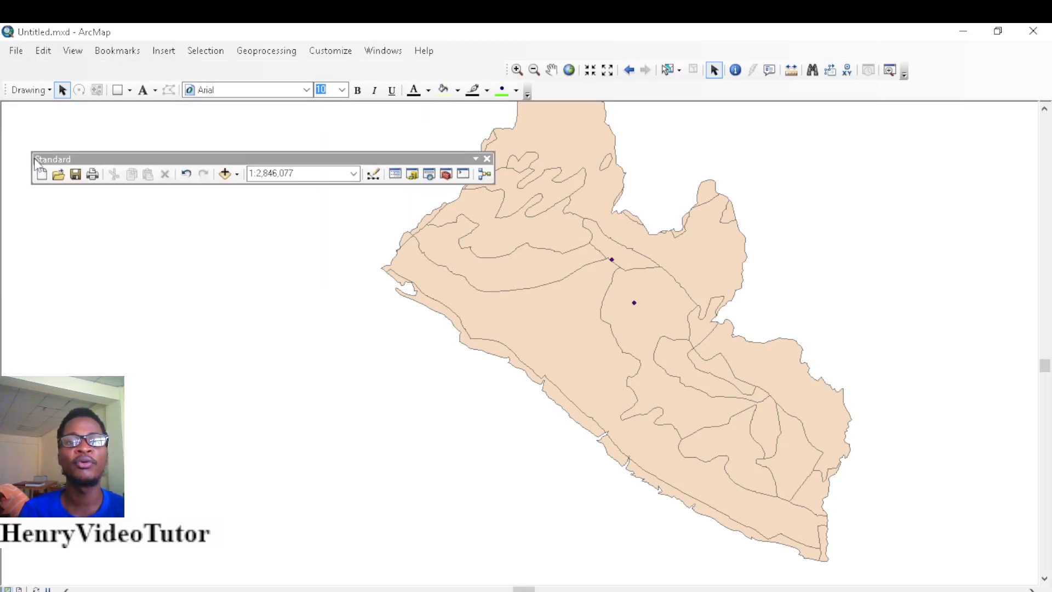
mouse_move(3, 90)
mouse_down()
mouse_move(258, 325)
mouse_move(142, 319)
mouse_up()
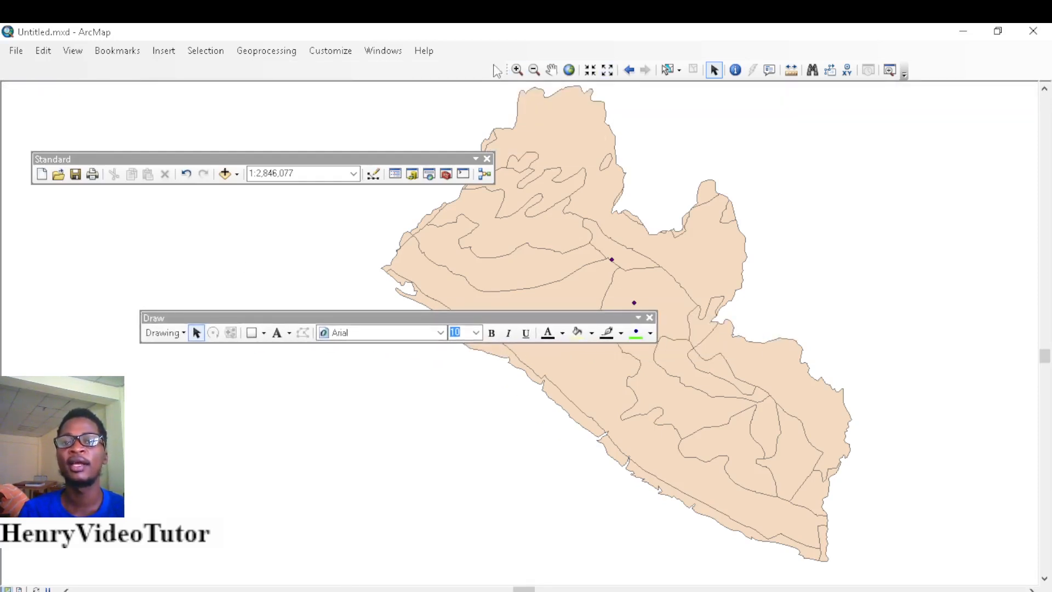
drag(505, 66, 268, 406)
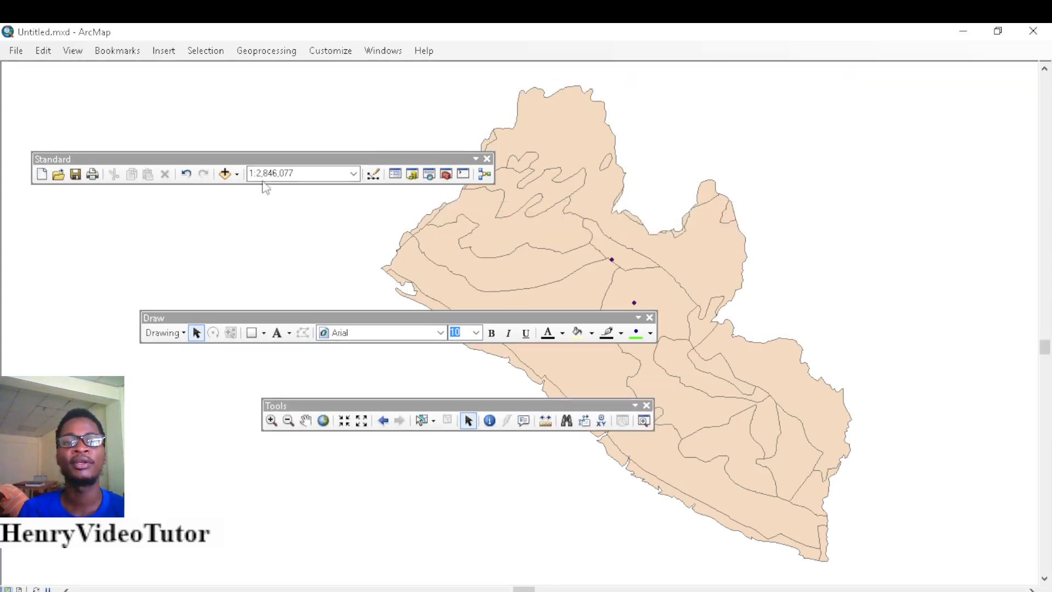
drag(235, 157, 186, 69)
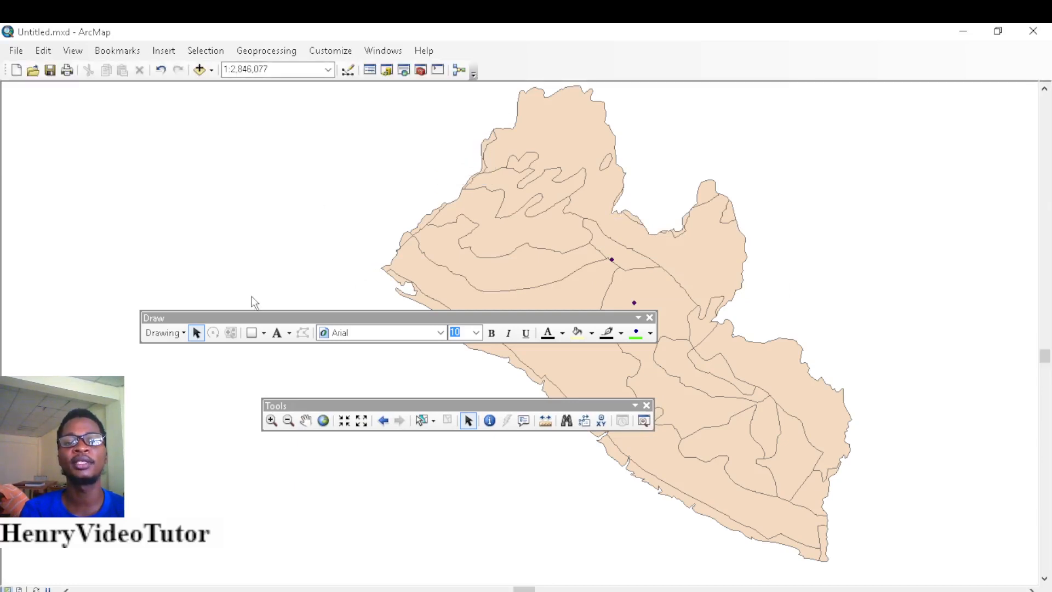
double_click(411, 405)
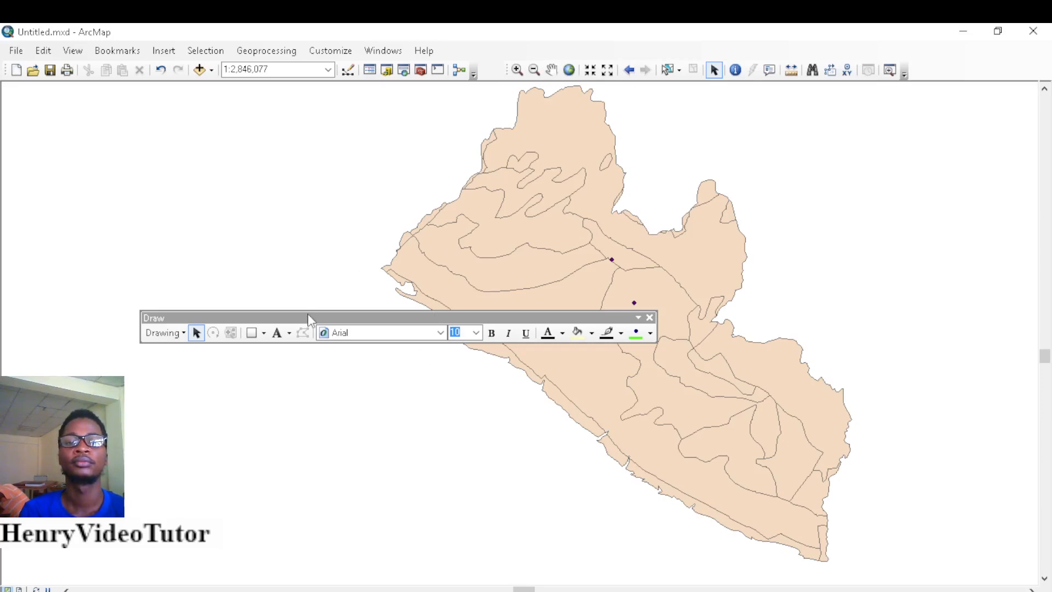
mouse_move(308, 318)
mouse_down()
mouse_move(371, 145)
mouse_move(141, 52)
mouse_move(158, 78)
mouse_move(135, 92)
mouse_up()
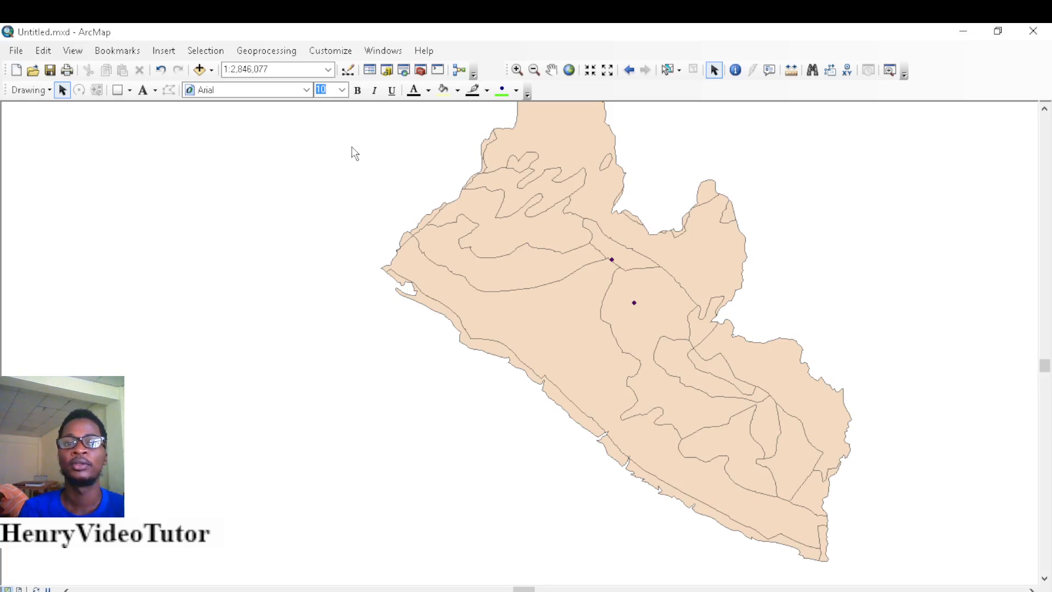
Compare the New, Open and Save file commands with their counterparts on the Standard toolbar
click(16, 50)
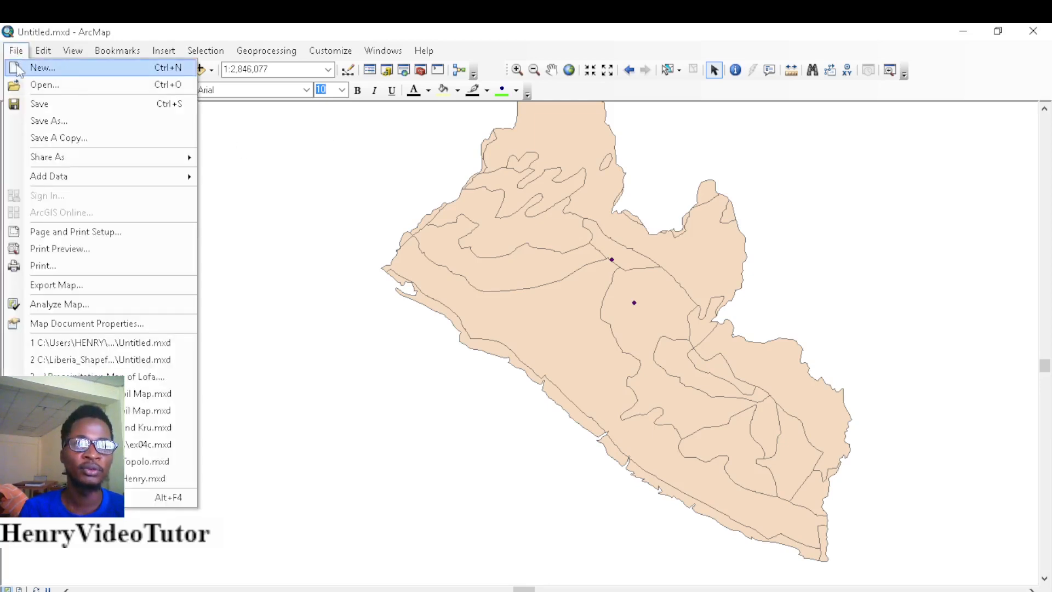
click(370, 214)
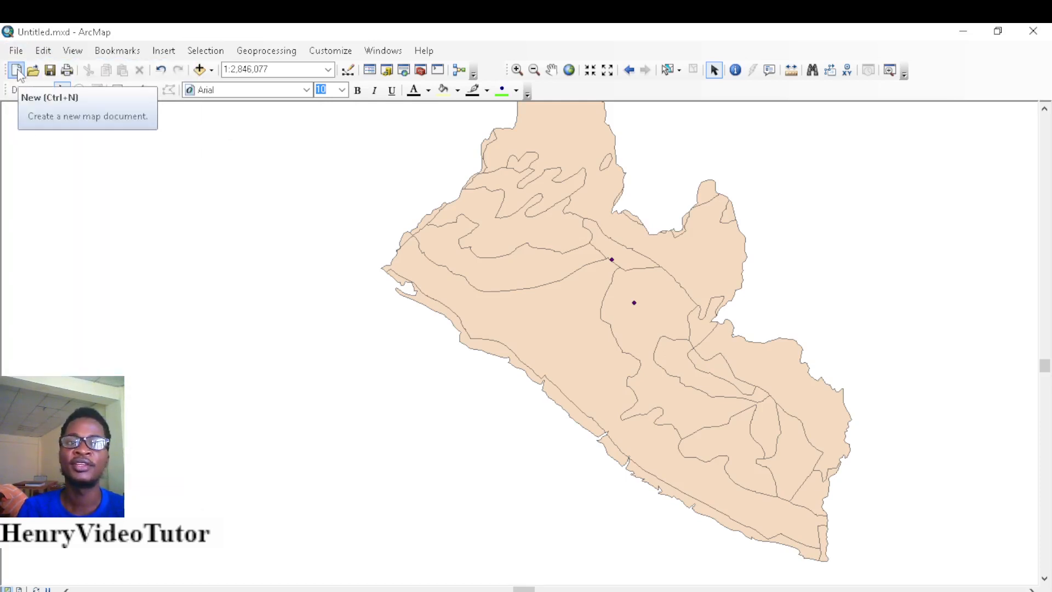
click(16, 51)
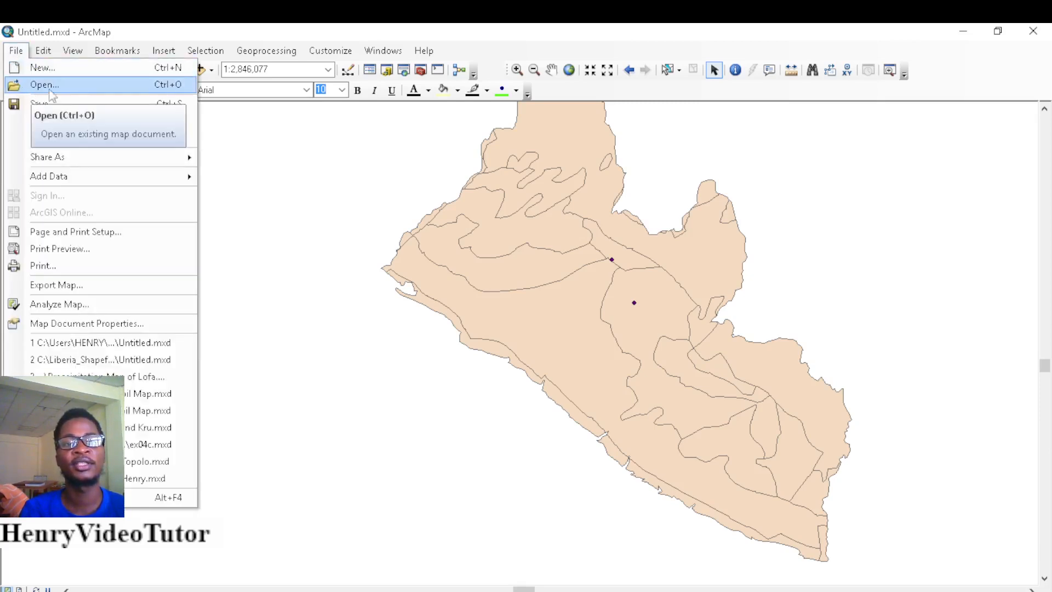
click(294, 202)
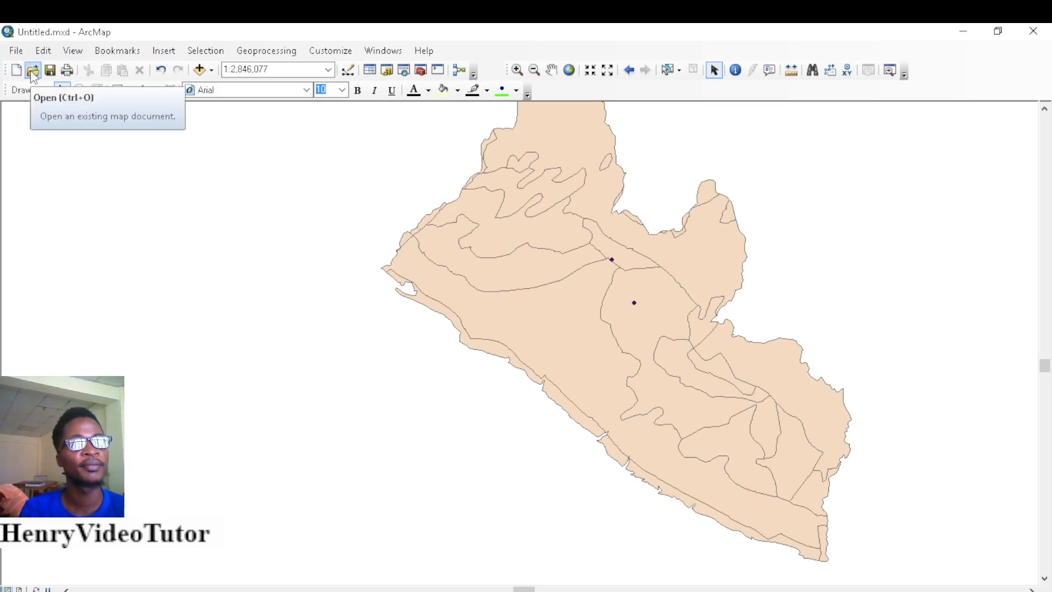
click(16, 54)
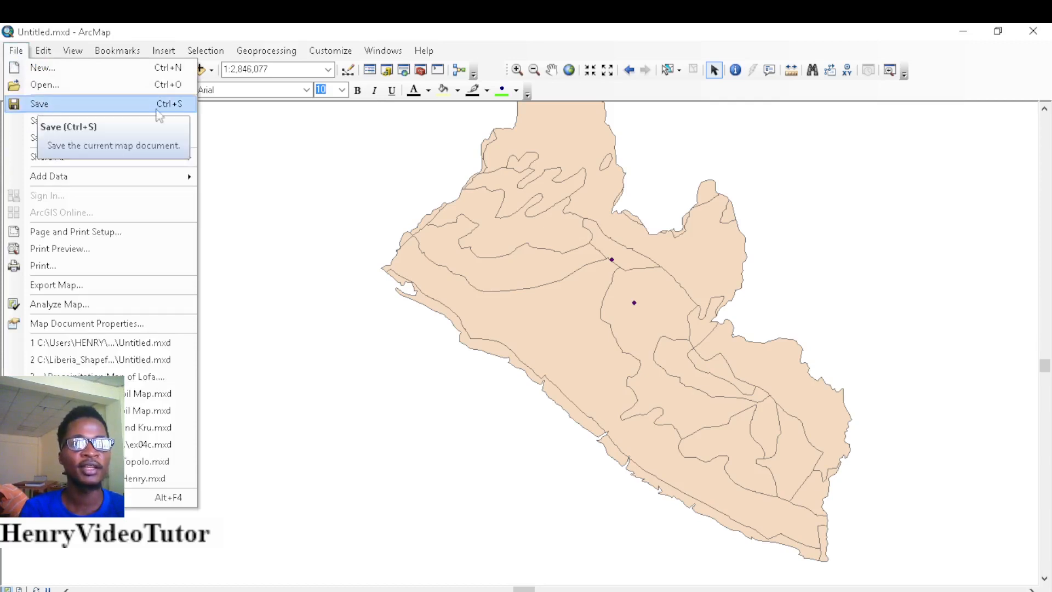
click(336, 202)
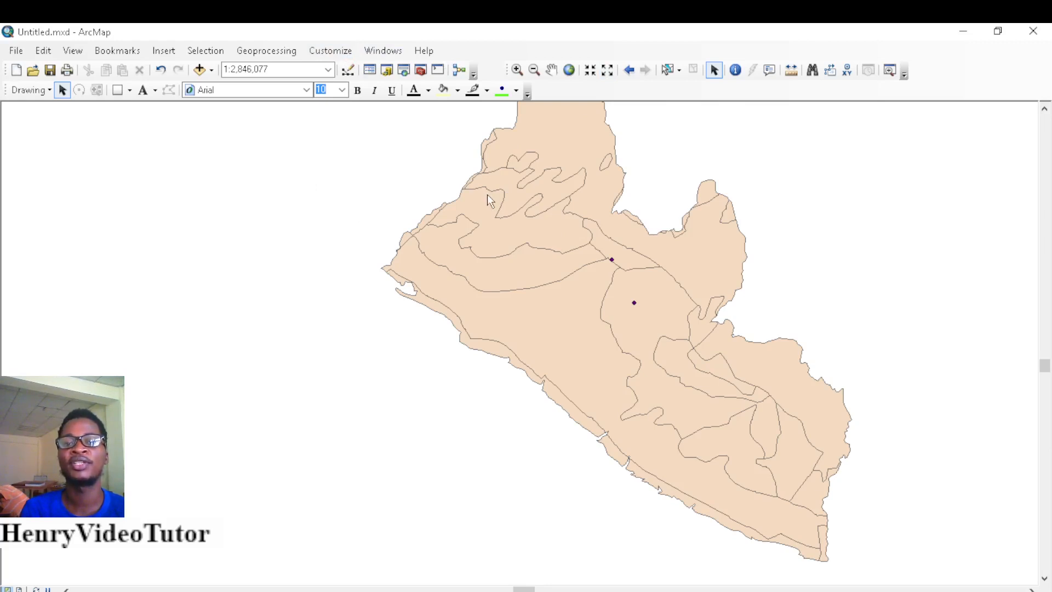
Zoom in on the north-central part of Liberia by outlining the area with the Zoom In tool
click(516, 70)
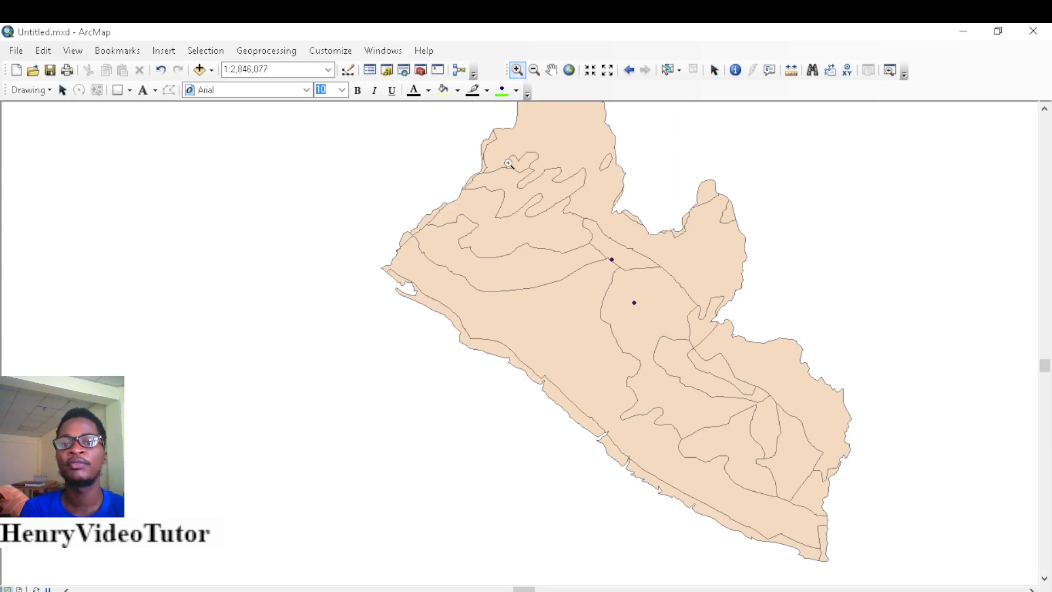
drag(507, 155, 682, 302)
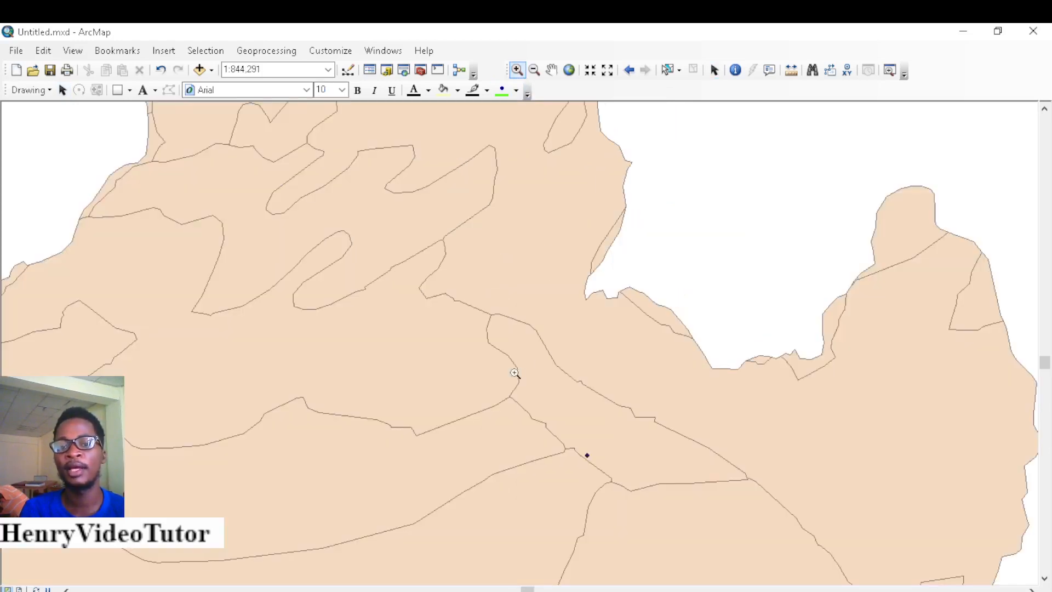
Zoom in closely around the northern event point by outlining two successively smaller areas with the Zoom In tool
drag(574, 447, 652, 507)
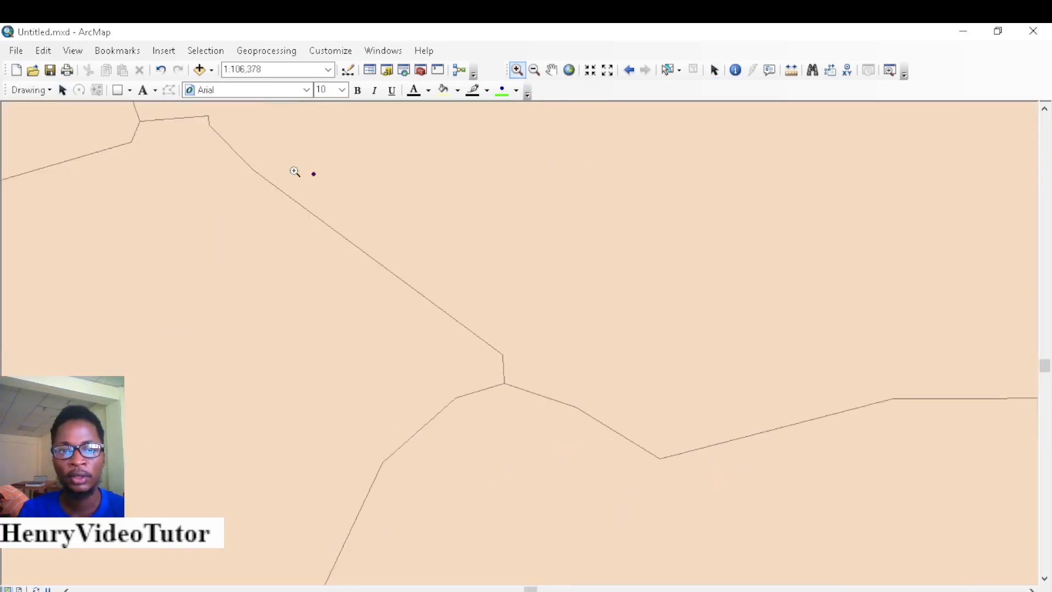
drag(277, 132, 347, 216)
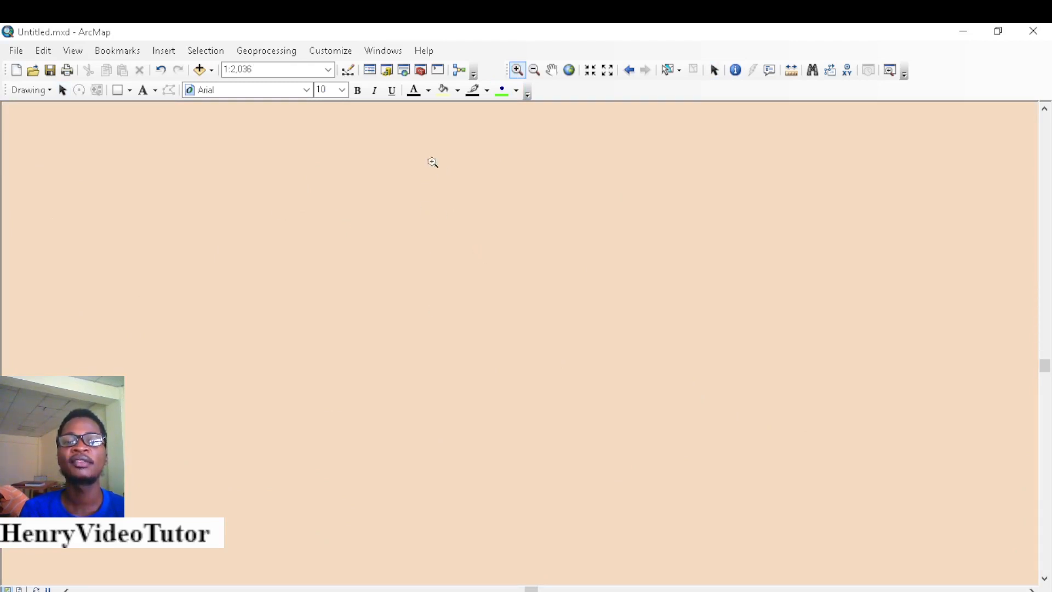
Show the Table Of Contents and zoom the map to the Export_Output_48 layer
click(369, 72)
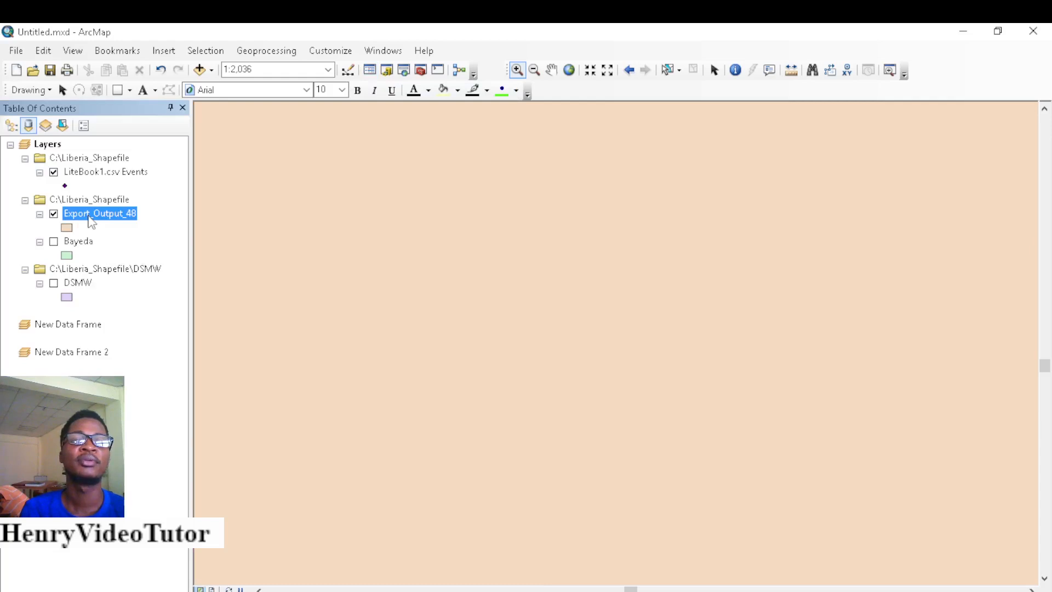
right_click(90, 220)
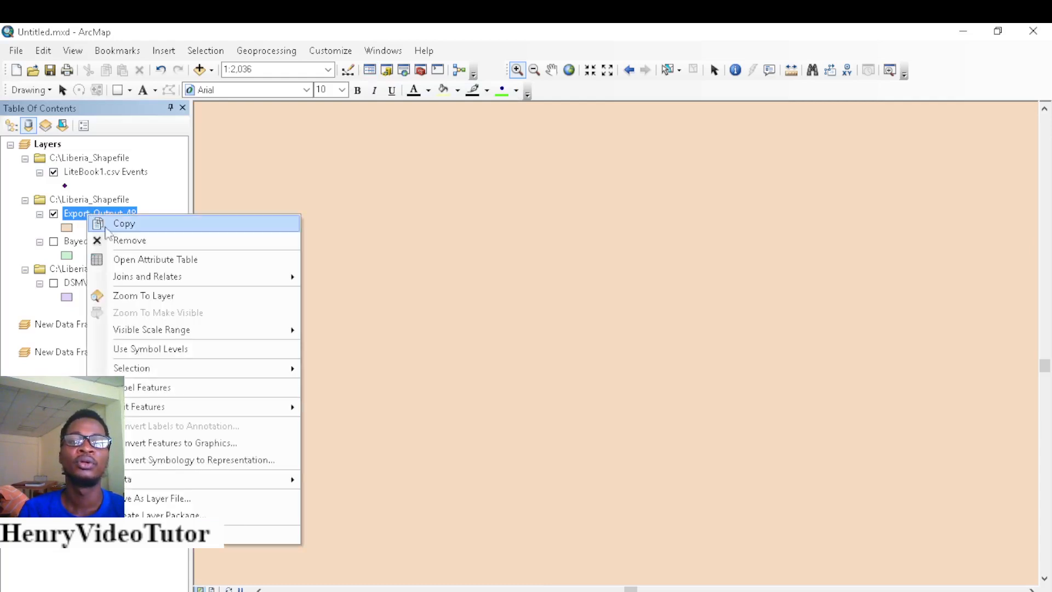
click(147, 298)
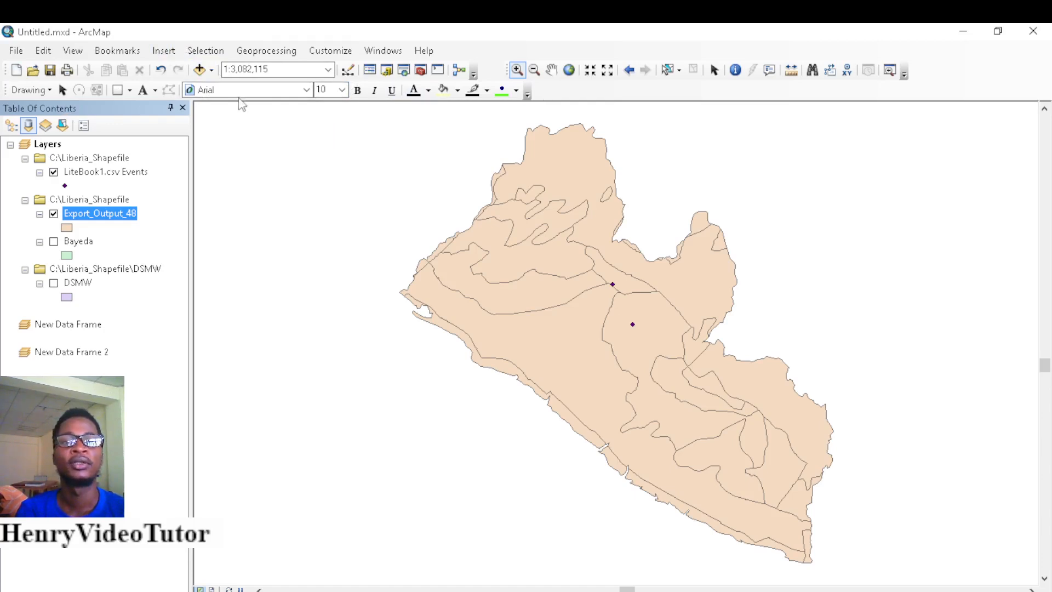
Add LIB_Adm_1.shp from the C:\Liberia_Shapefile folder to the map and turn off the Export_Output_48 layer
click(198, 70)
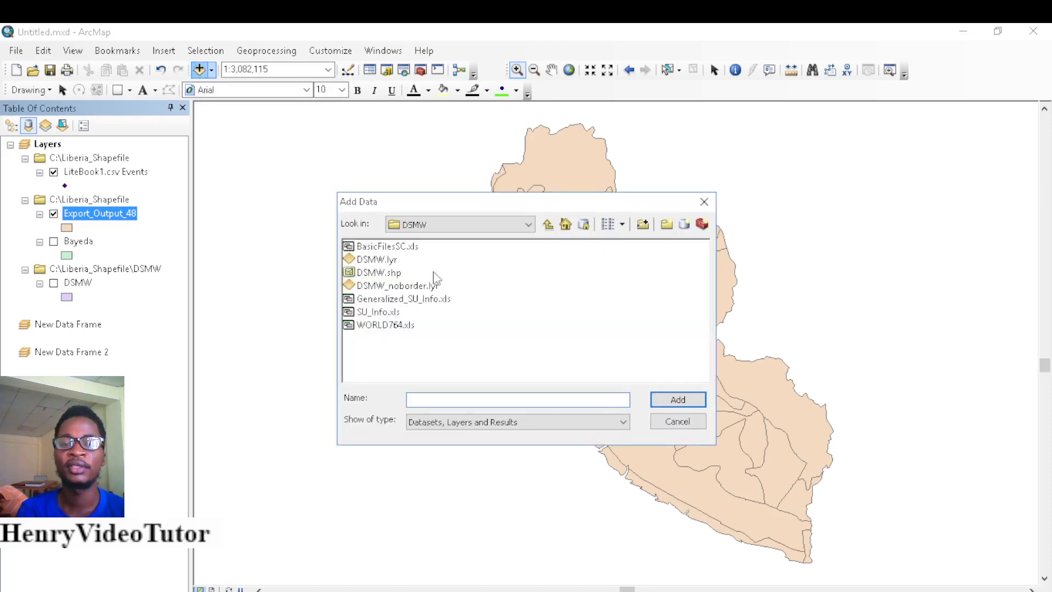
click(550, 226)
click(549, 226)
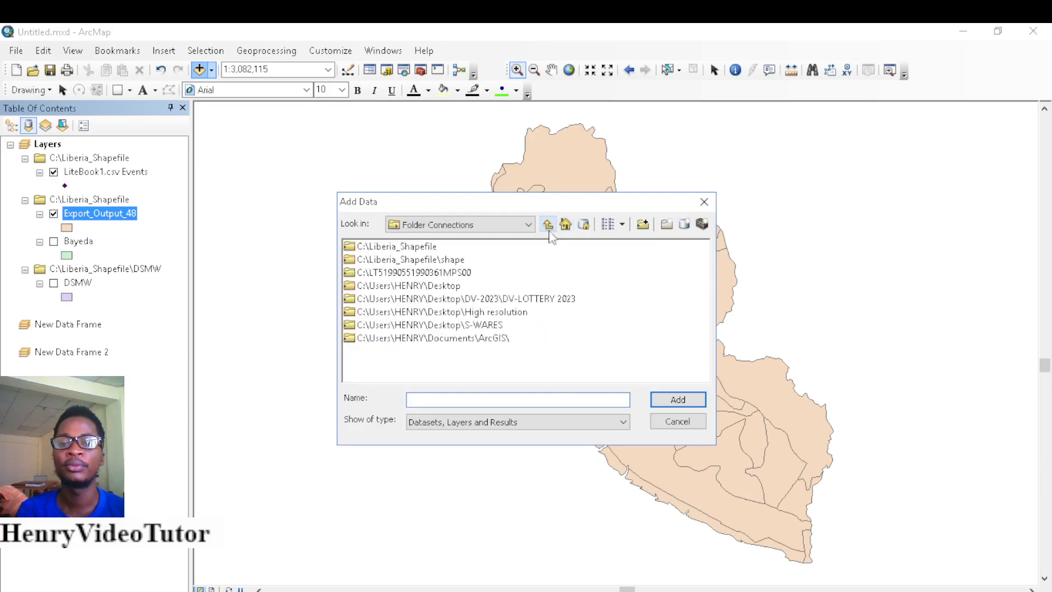
double_click(393, 247)
click(550, 300)
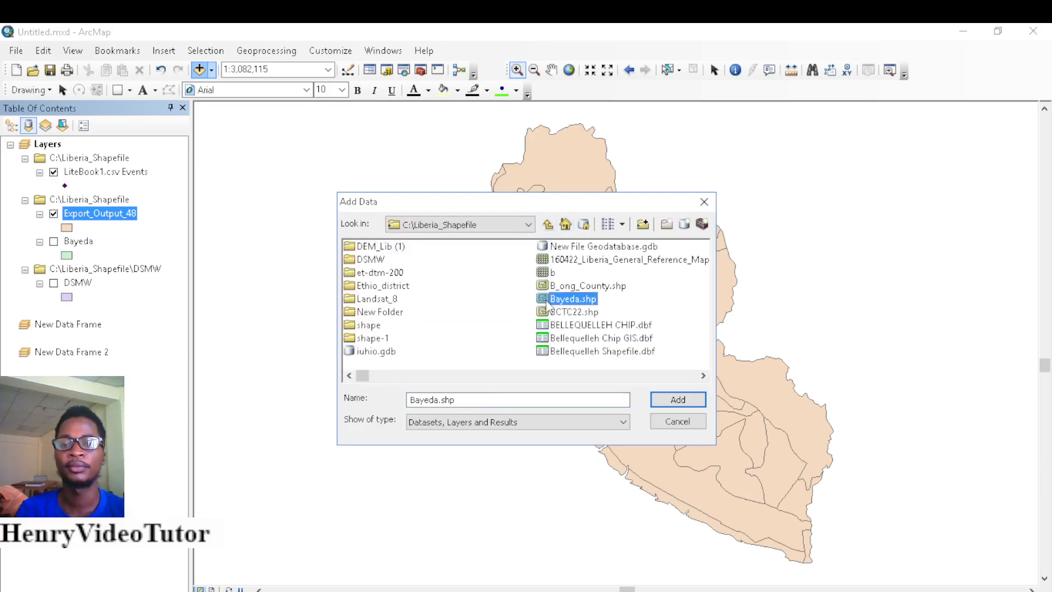
key(l)
key(l)
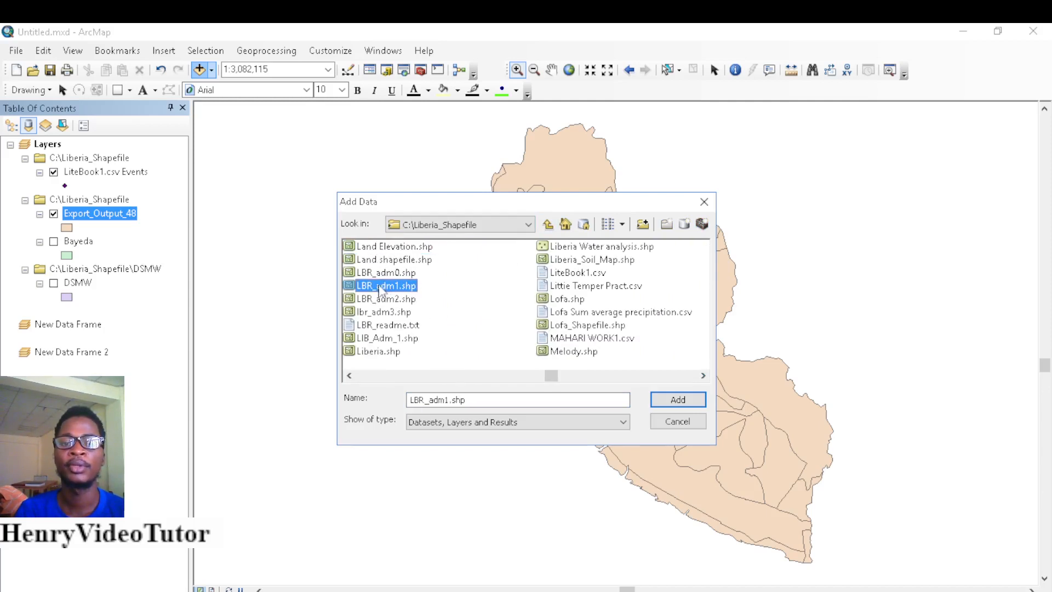
click(388, 338)
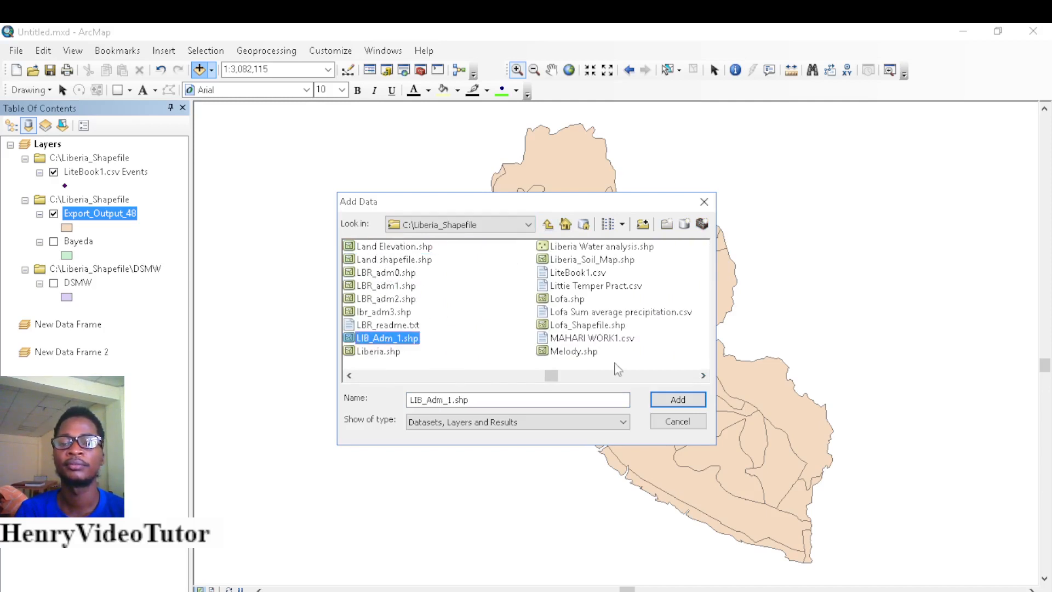
click(678, 399)
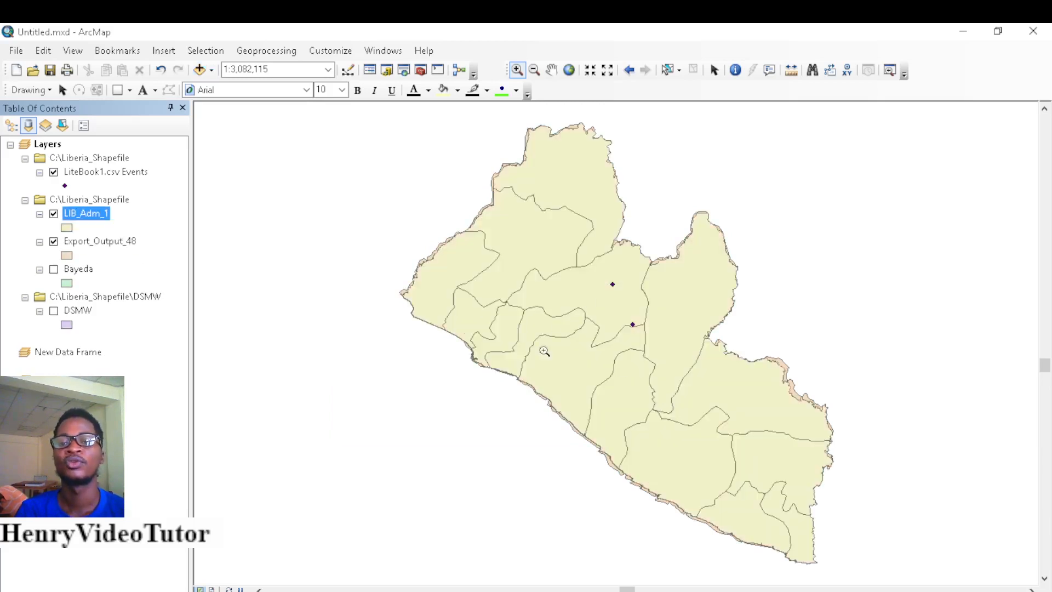
click(54, 241)
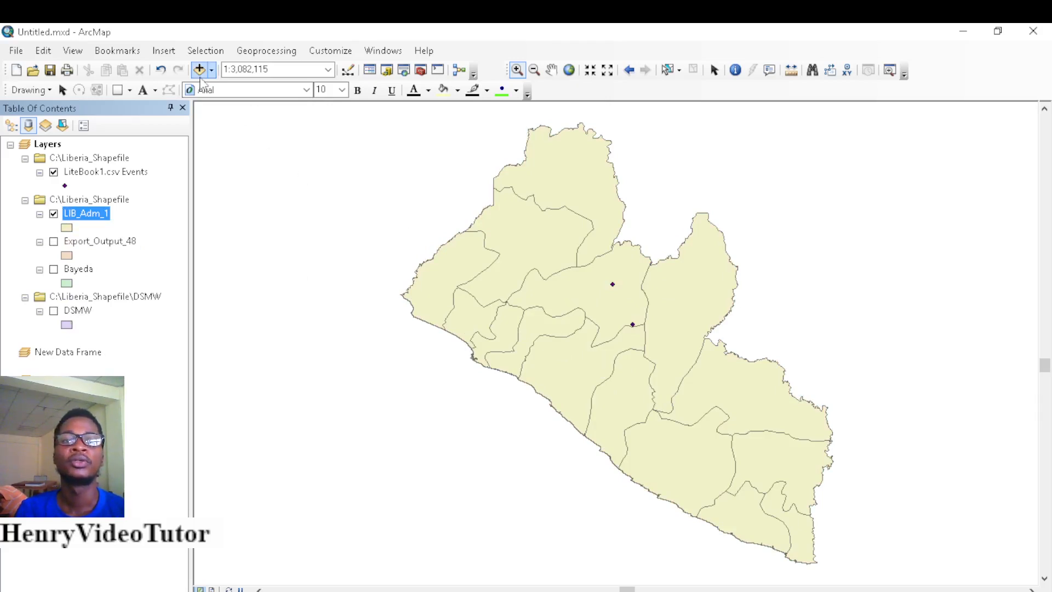
Compare the Add Data entry among the file commands with its counterpart on the Standard toolbar
click(10, 55)
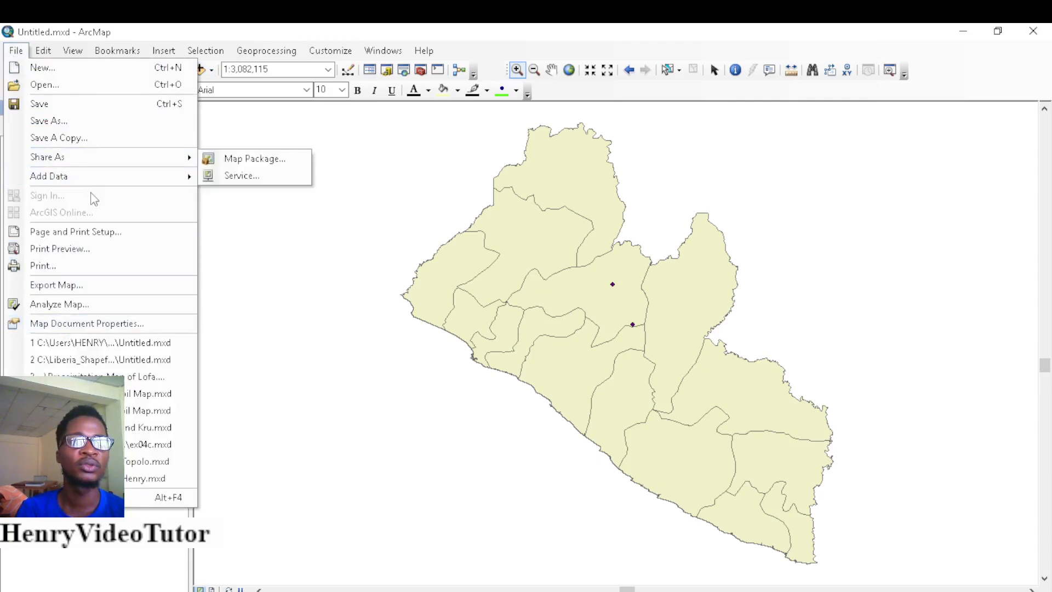
mouse_move(87, 181)
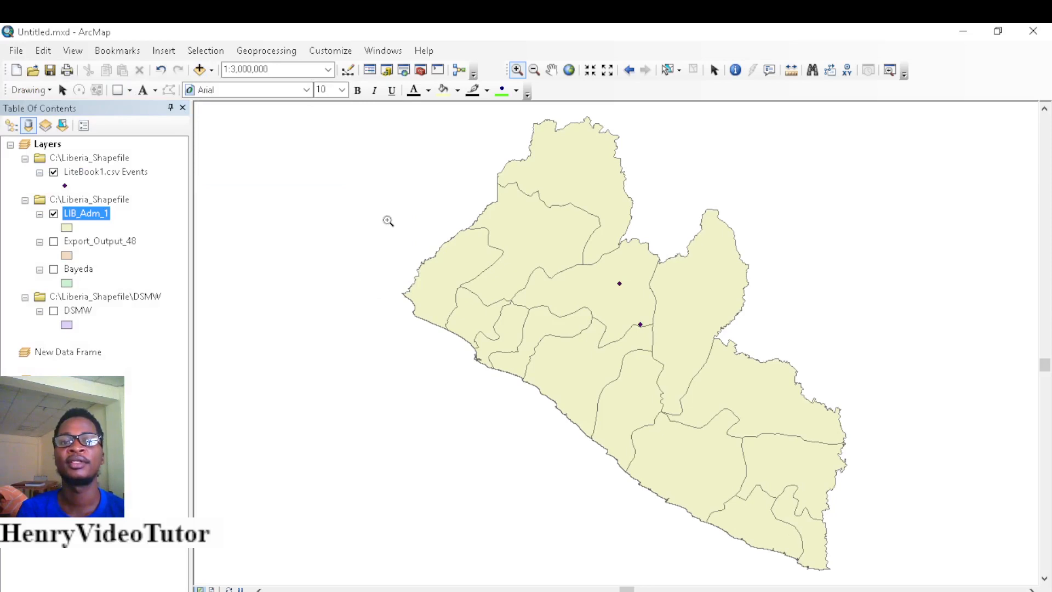
Zoom out by outlining the area around the two event points with the Zoom Out tool, and restore the view with Zoom To Layer on LIB_Adm_1
click(536, 70)
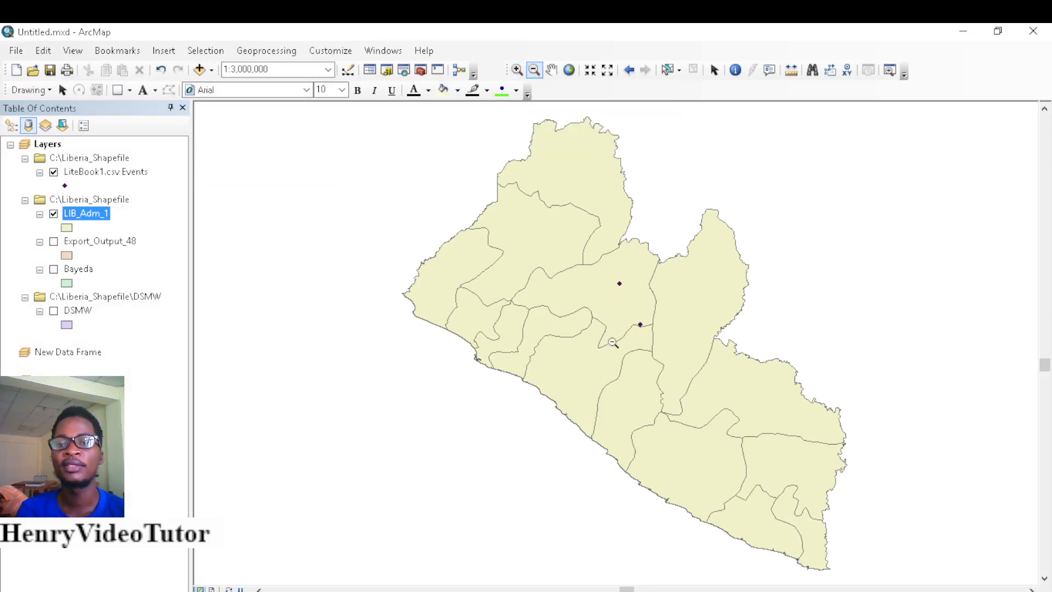
drag(619, 280, 651, 323)
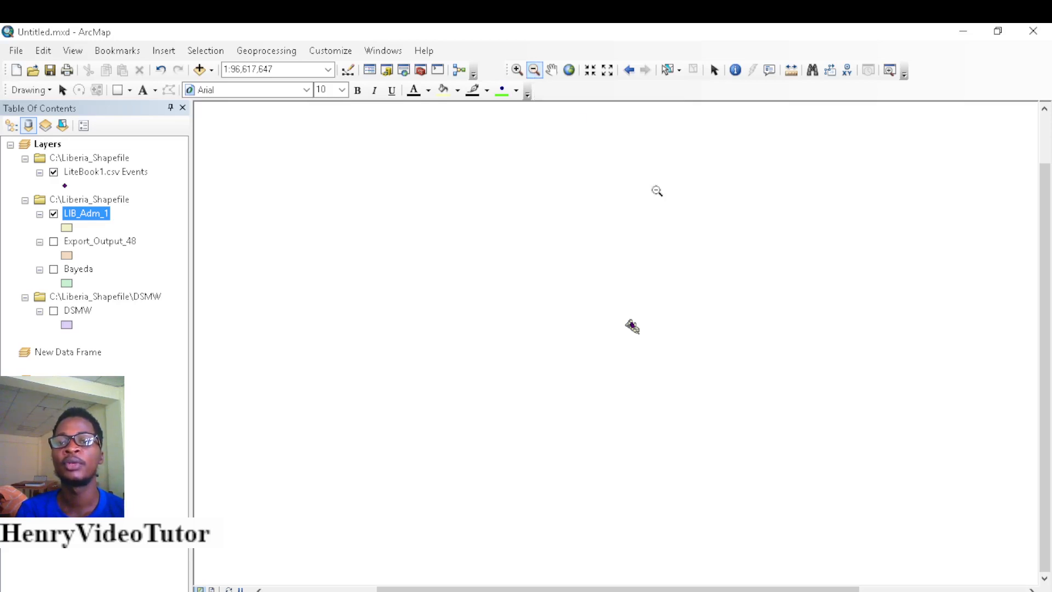
click(715, 75)
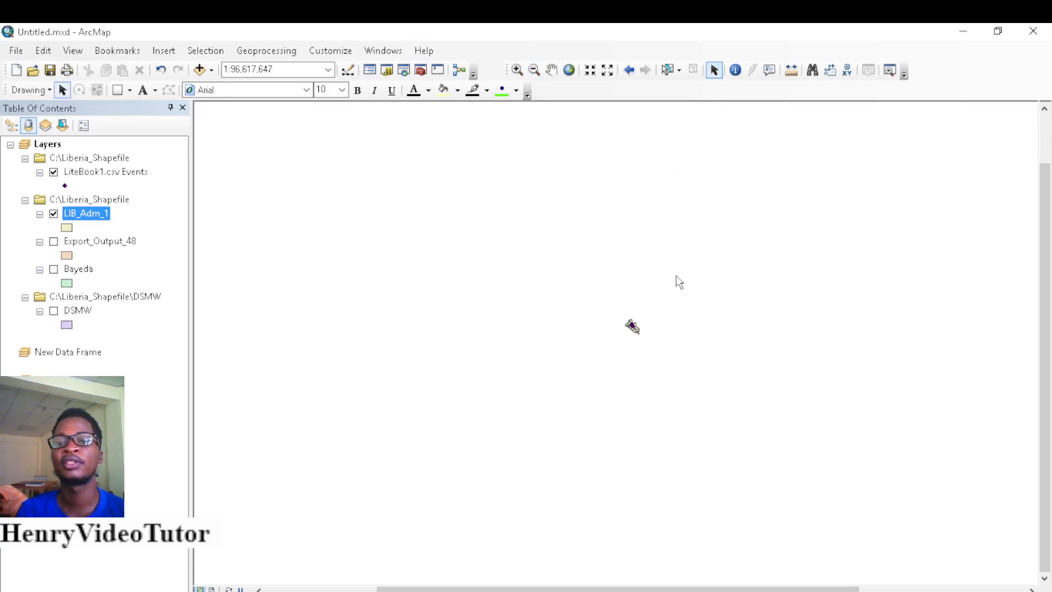
right_click(86, 214)
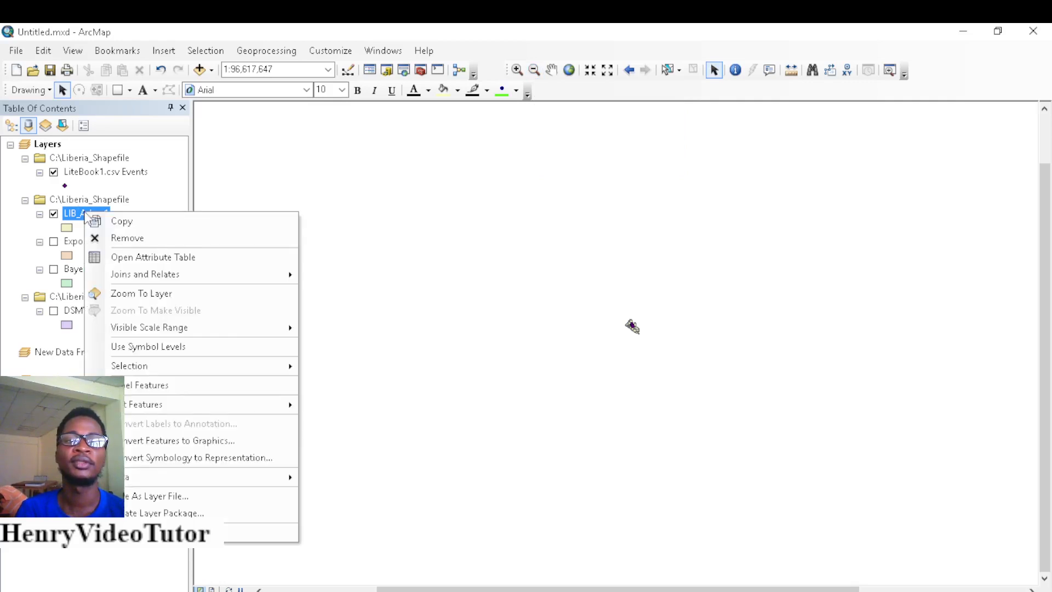
click(140, 294)
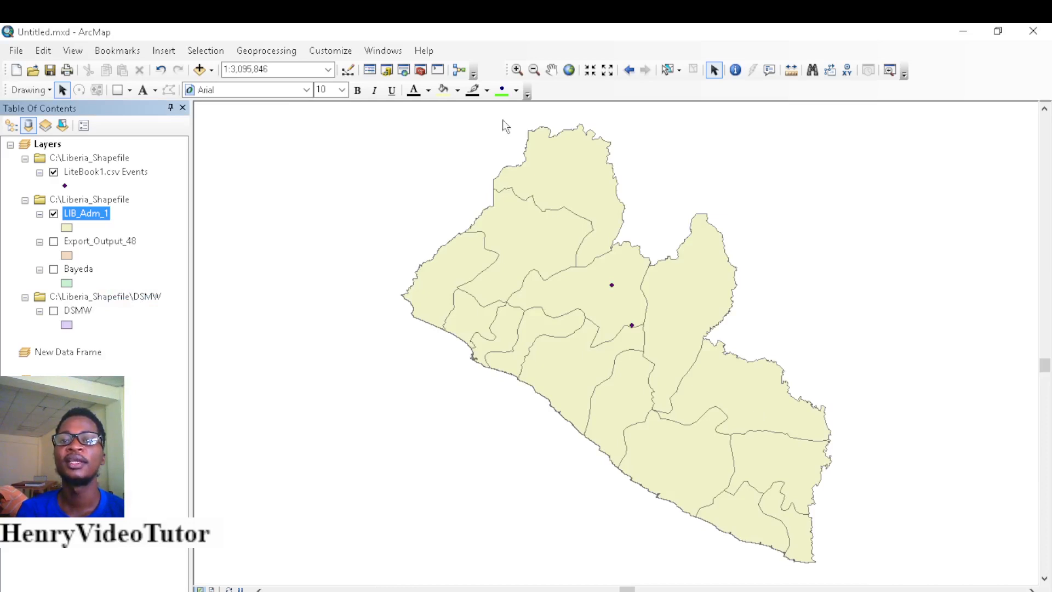
Shift the Liberia map within the view using the Pan tool, and switch back to the Select Elements tool
click(549, 72)
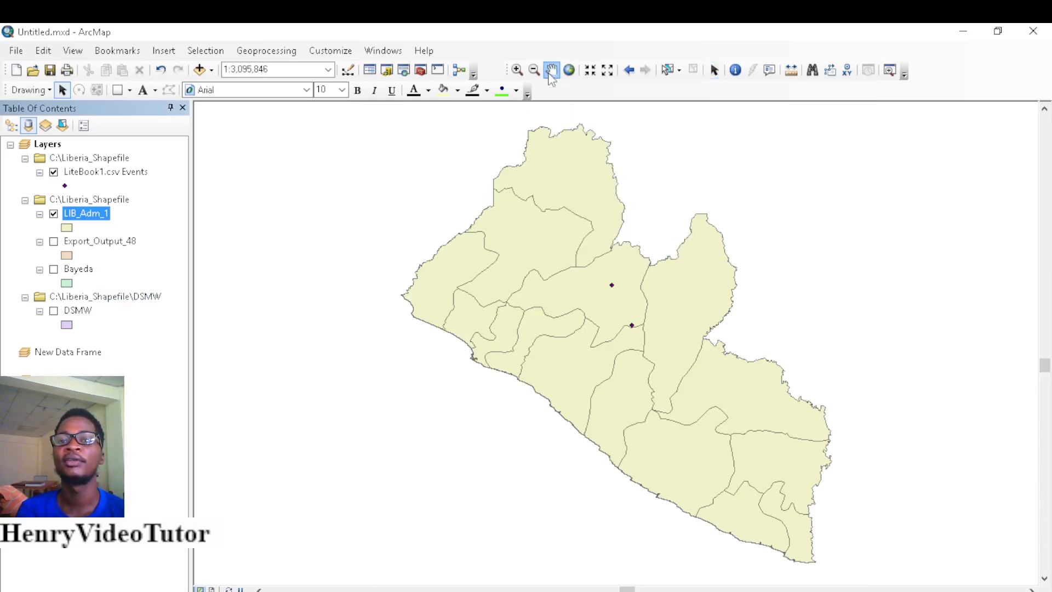
drag(585, 236, 562, 229)
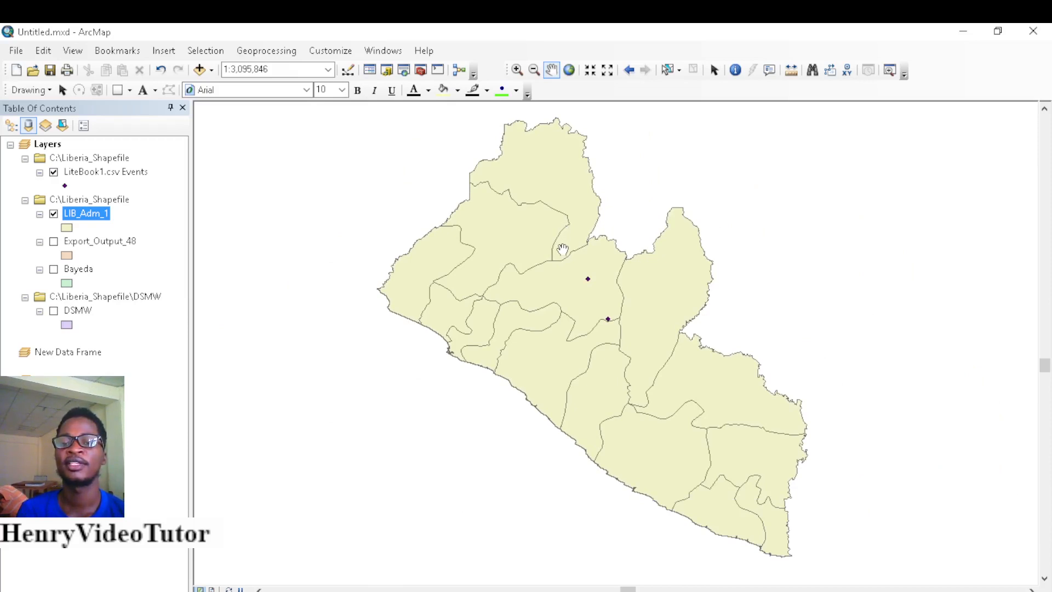
drag(563, 250, 573, 292)
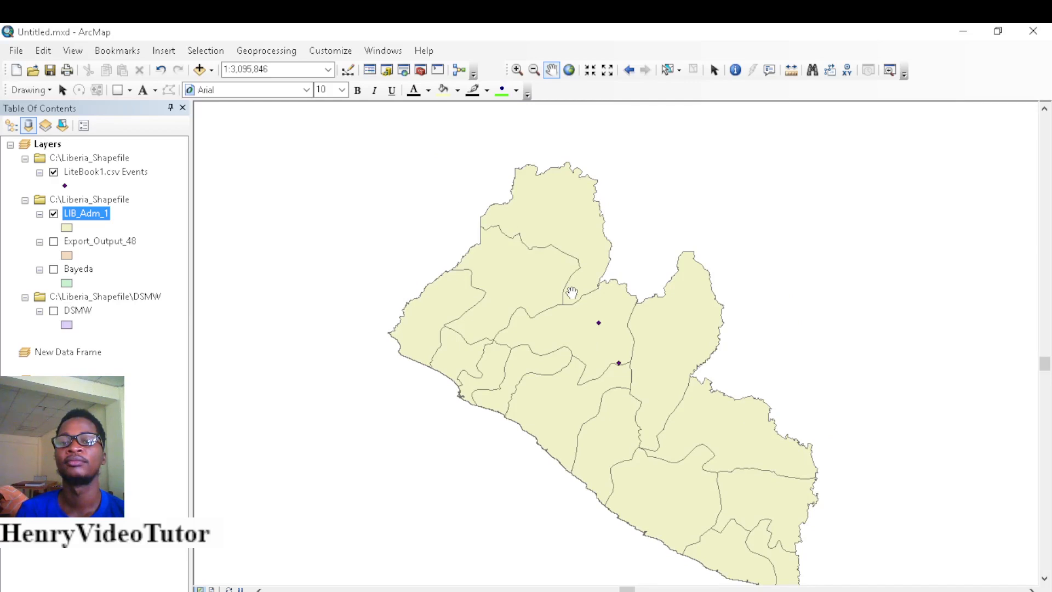
click(714, 70)
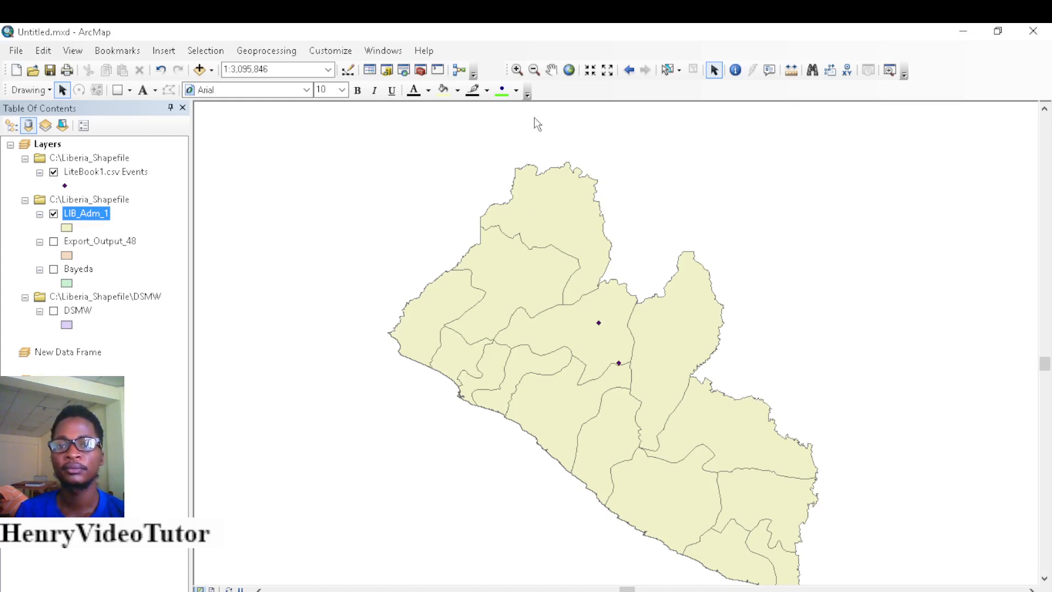
Zoom in repeatedly on northern Liberia by outlining successive areas with the Zoom In tool, and leave the tool
click(517, 71)
drag(485, 167, 661, 436)
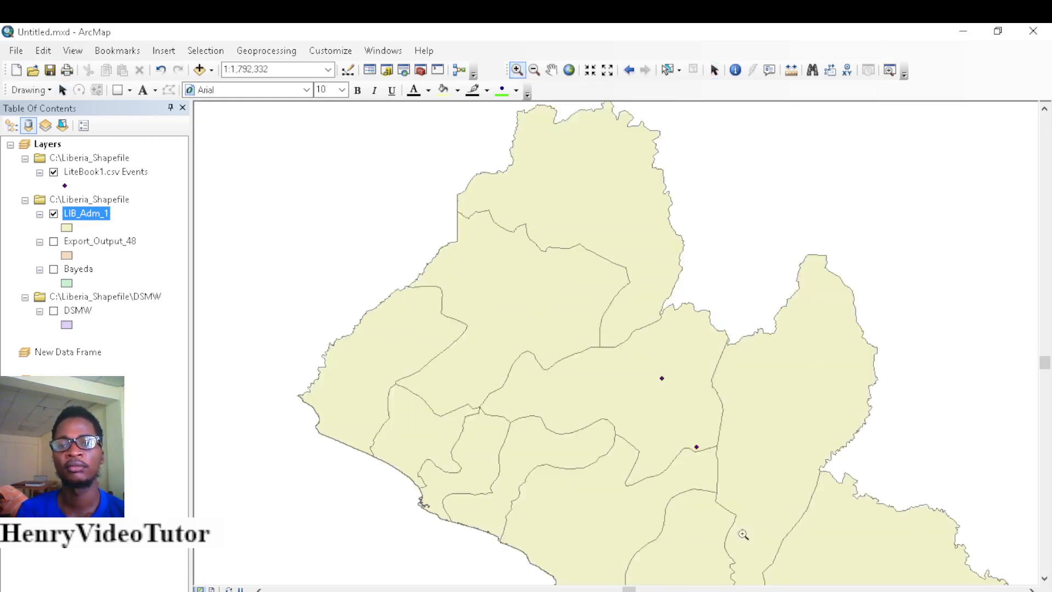
drag(743, 534, 739, 531)
drag(397, 261, 744, 525)
drag(548, 416, 888, 584)
drag(430, 295, 856, 545)
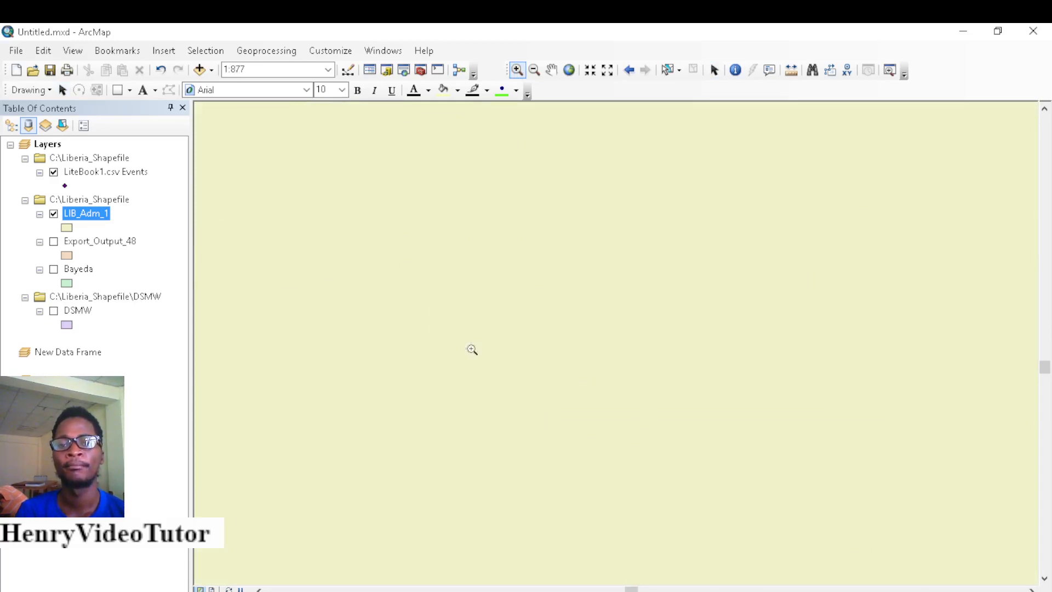
drag(471, 349, 815, 516)
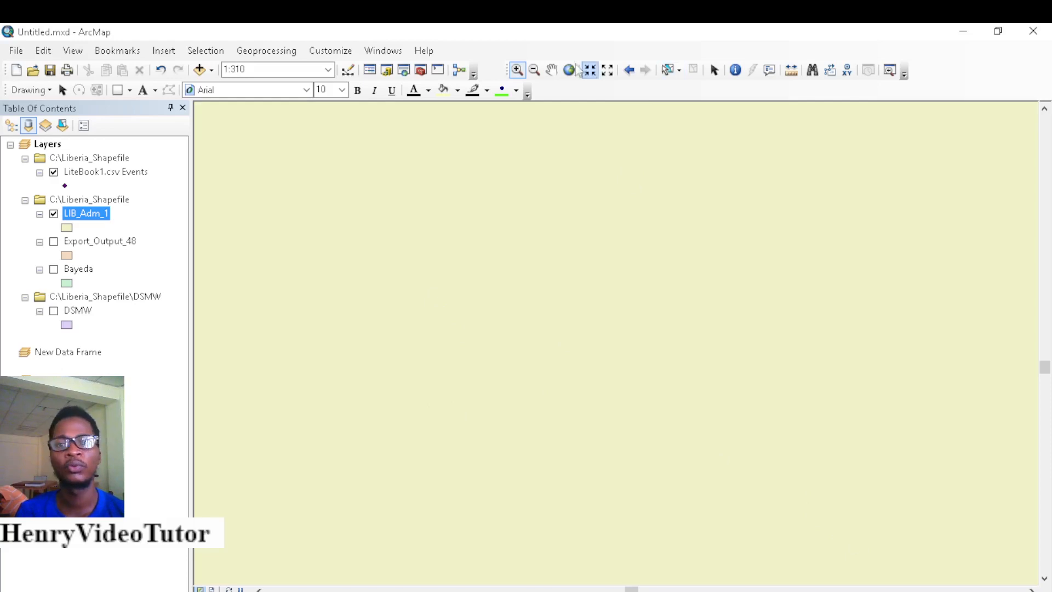
click(714, 69)
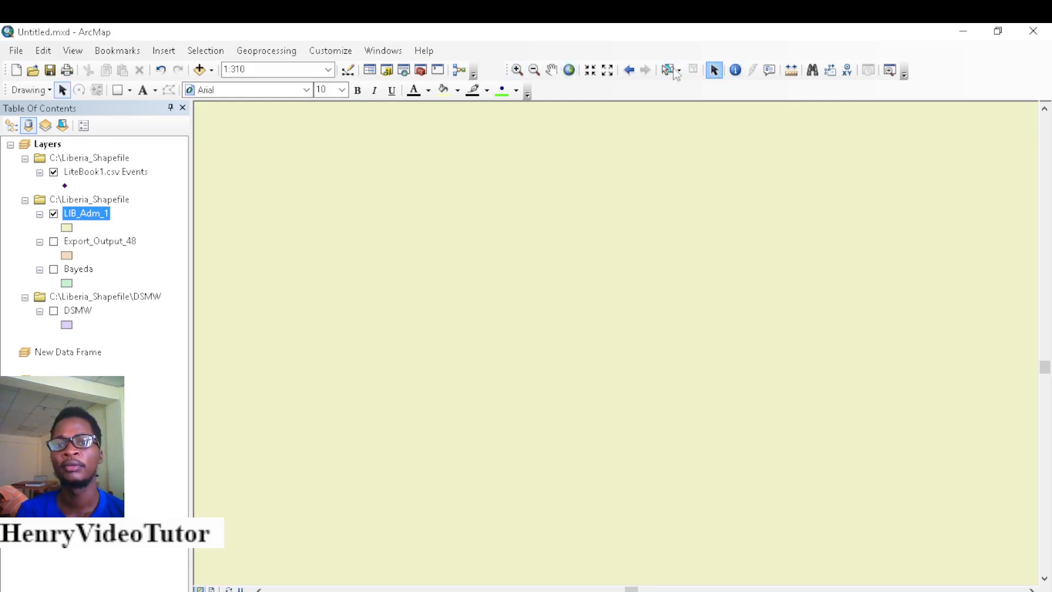
Zoom the map to its full extent, and fit the view to the LIB_Adm_1 layer
click(569, 70)
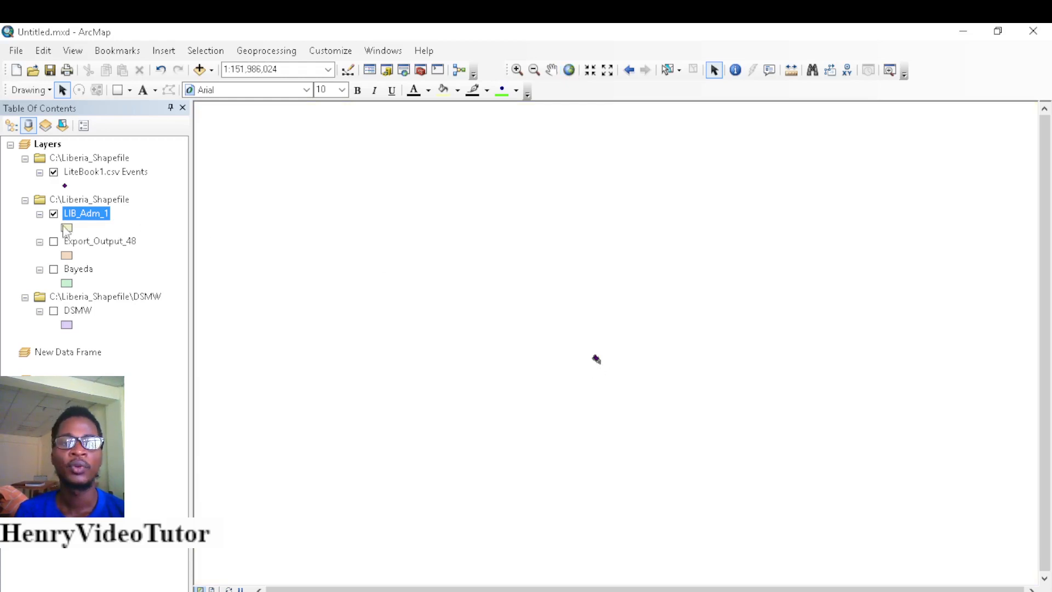
right_click(96, 218)
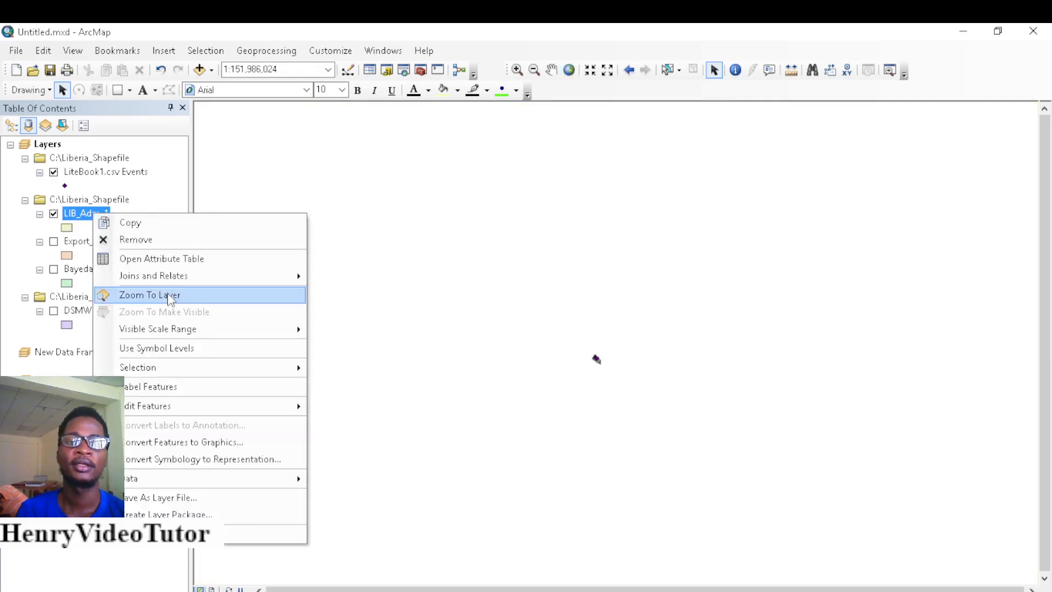
click(143, 296)
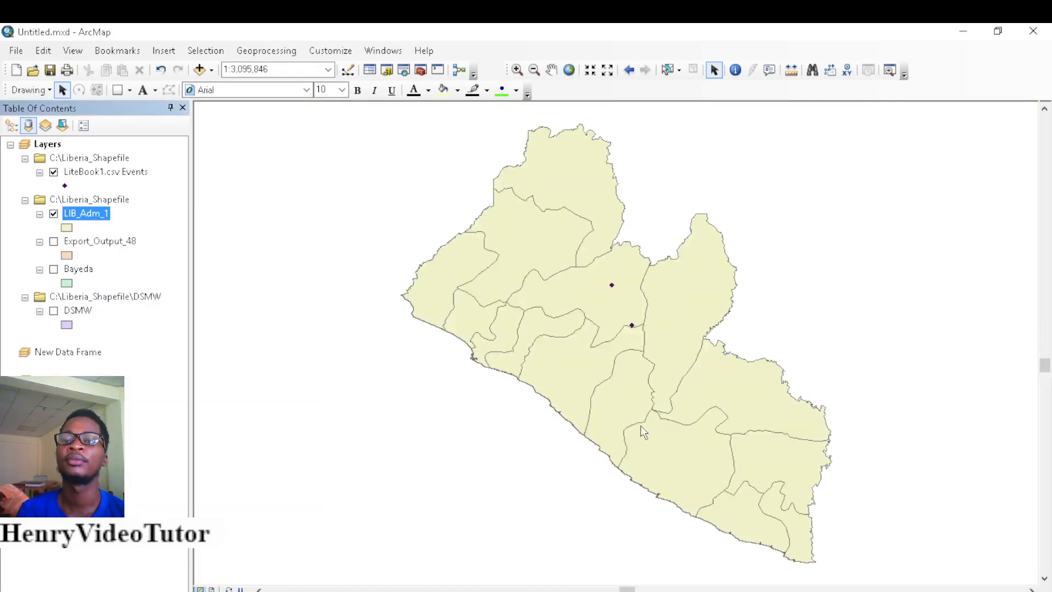
Zoom in on the map's center to 1:500,000 in fixed increments with Fixed Zoom In
click(590, 72)
click(591, 73)
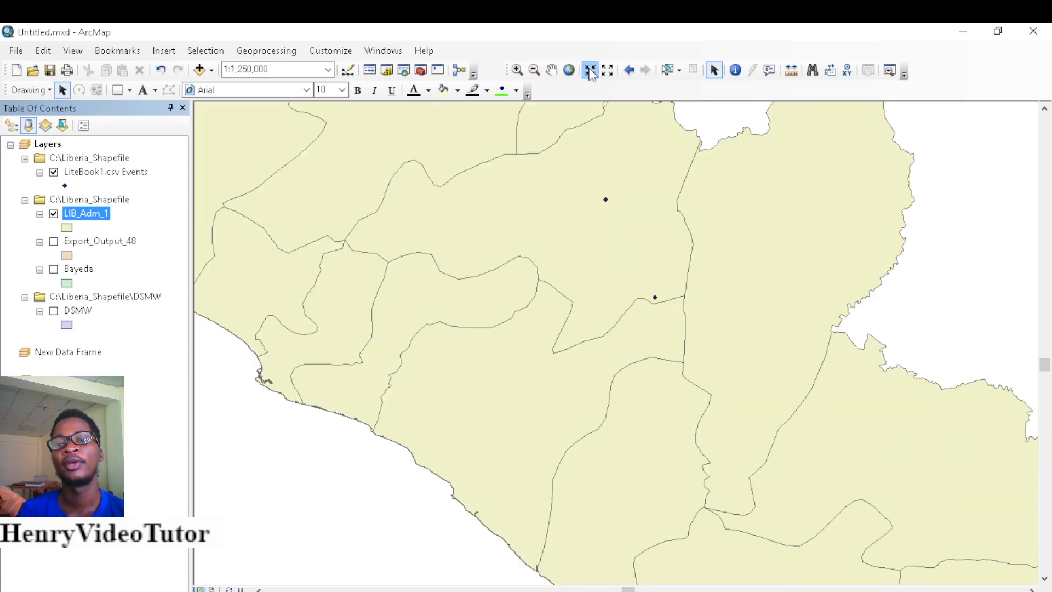
click(590, 73)
click(590, 73)
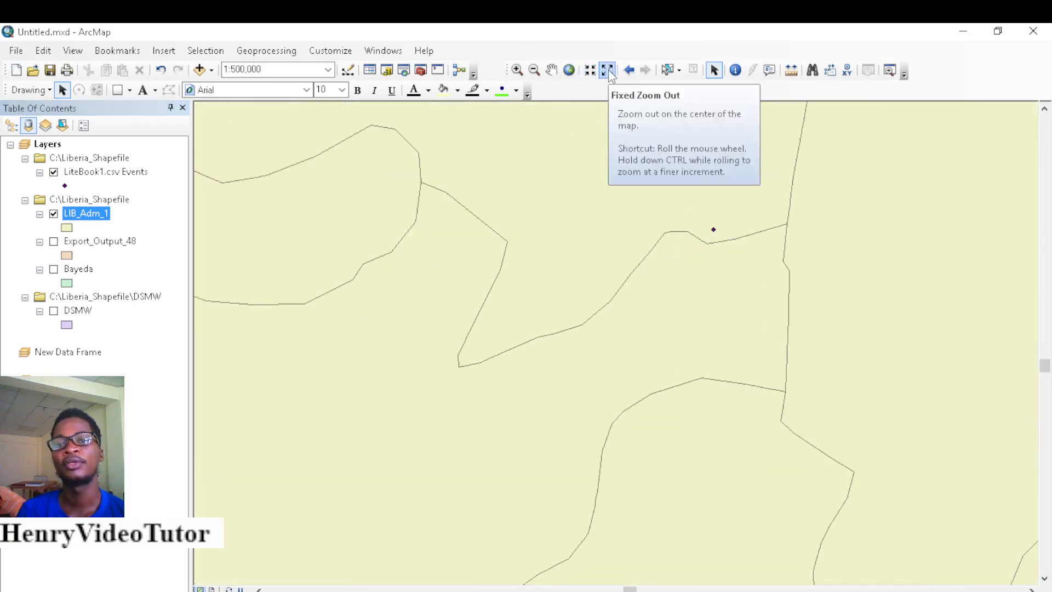
Zoom out from the map's center to 1:3,000,000 in fixed increments with Fixed Zoom Out
click(608, 70)
click(607, 70)
click(607, 70)
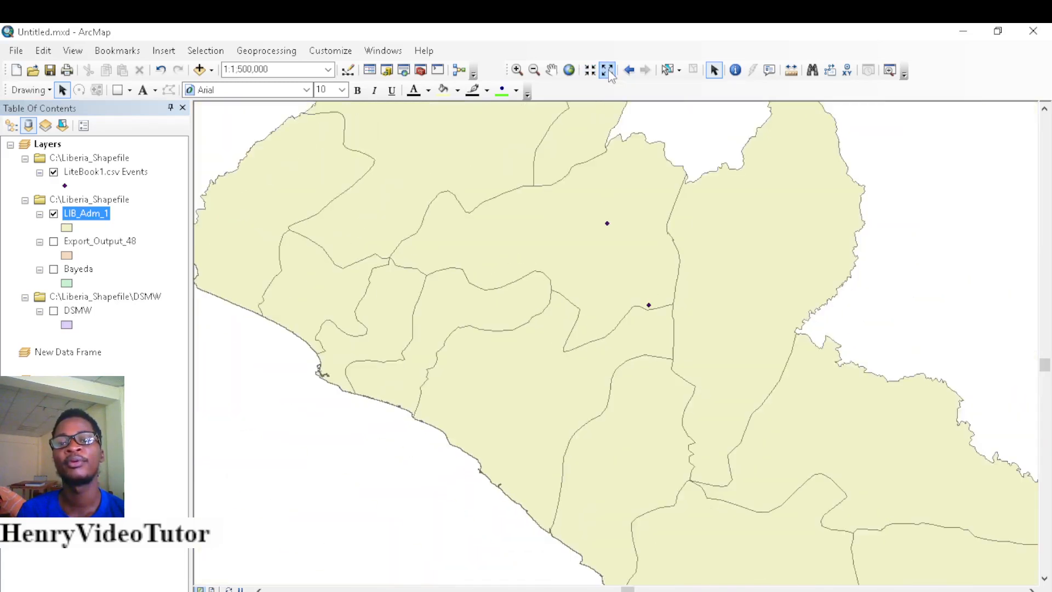
click(607, 70)
click(608, 71)
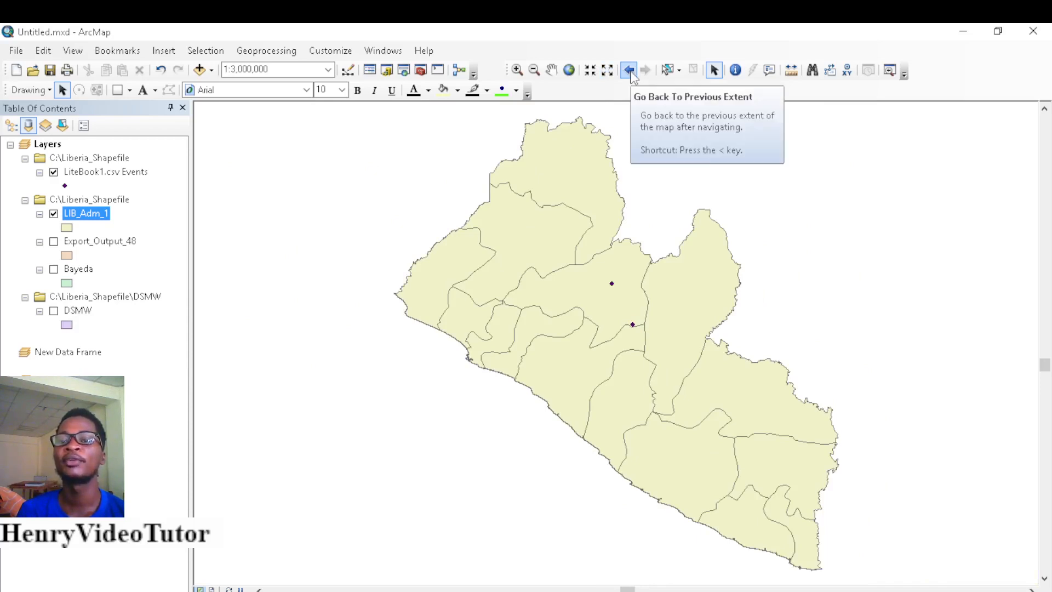
Return the map to its previous extent
click(630, 71)
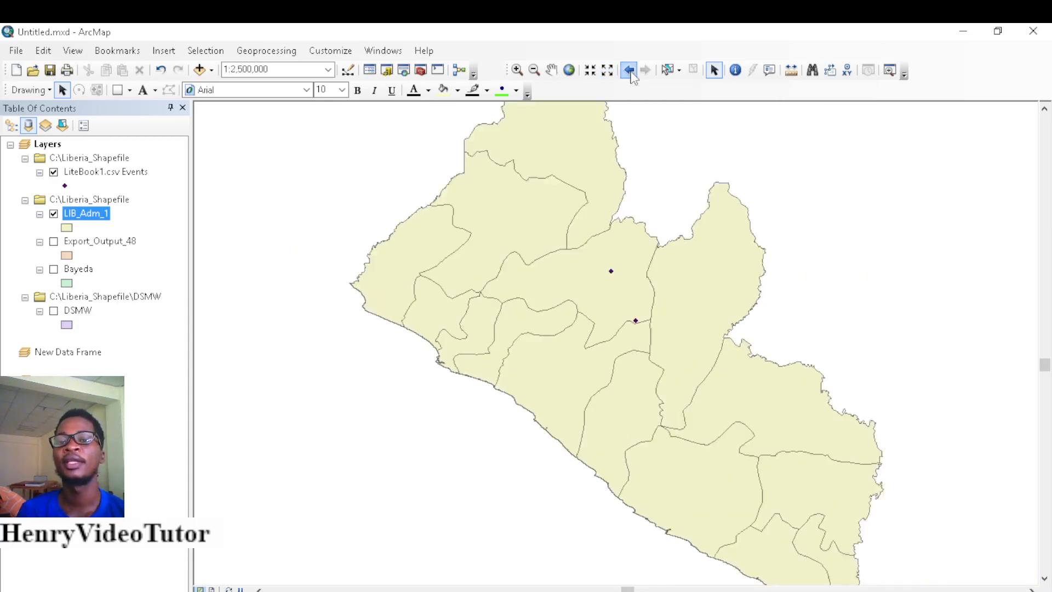
Step back through the earlier map extents to the 1:800,000 view
click(630, 71)
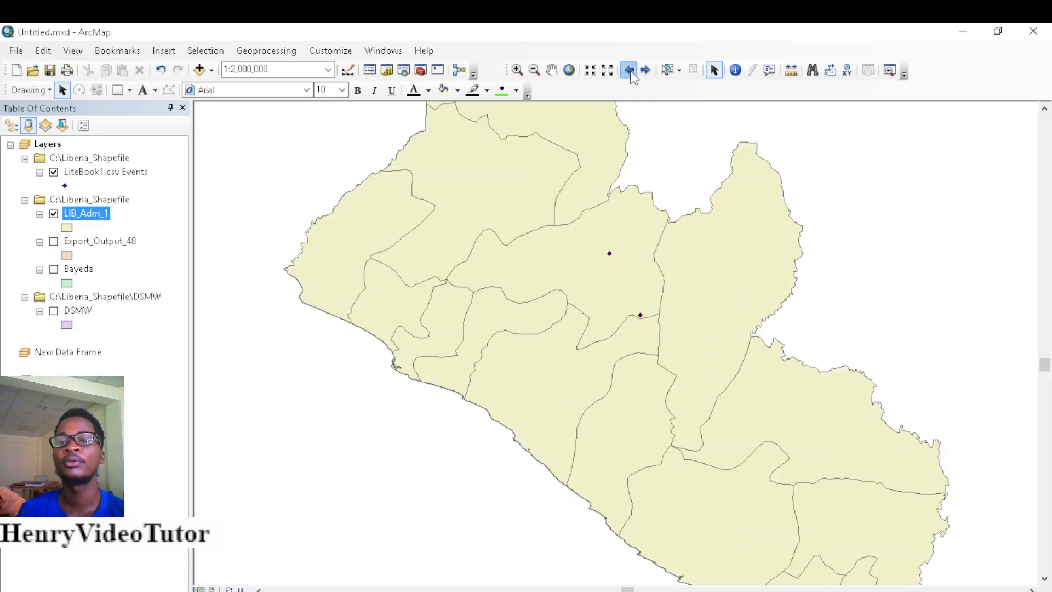
click(629, 70)
click(630, 70)
click(629, 71)
click(630, 71)
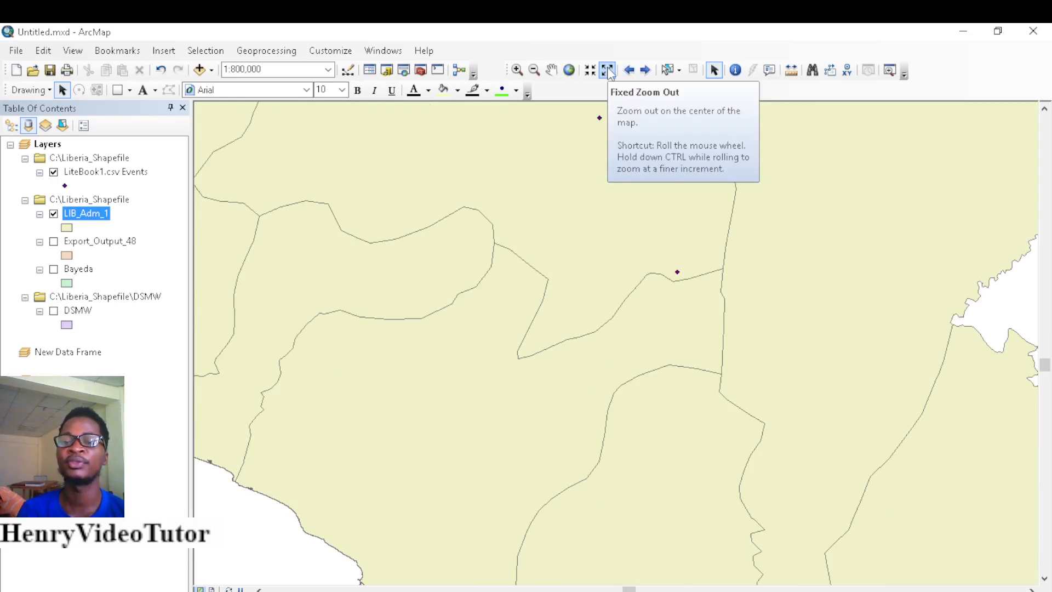
Step forward through the map extents to the 1:3,000,000 view of Liberia
click(646, 71)
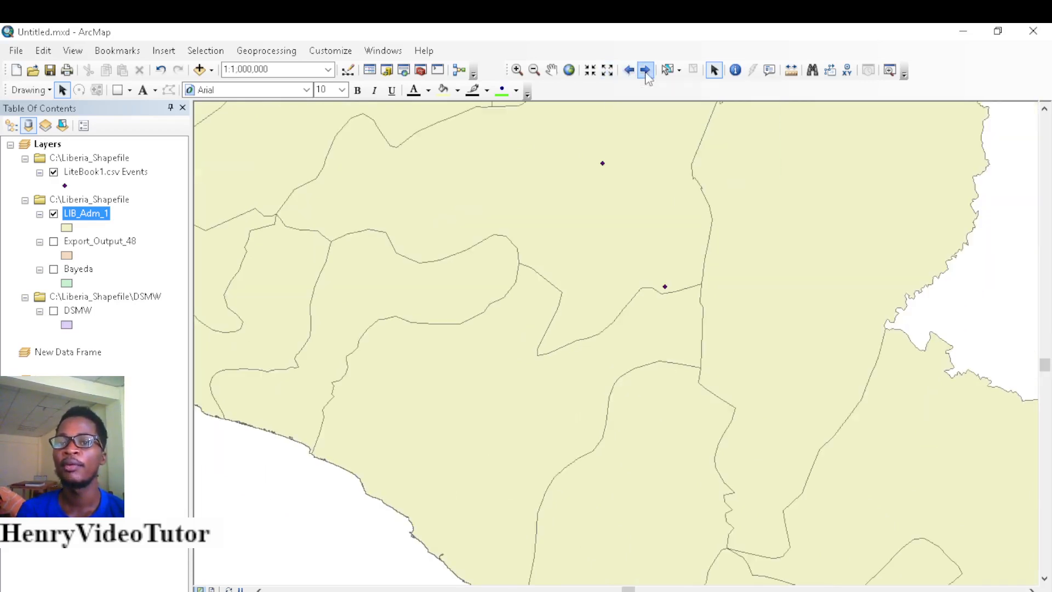
click(645, 70)
click(646, 70)
click(646, 70)
click(646, 70)
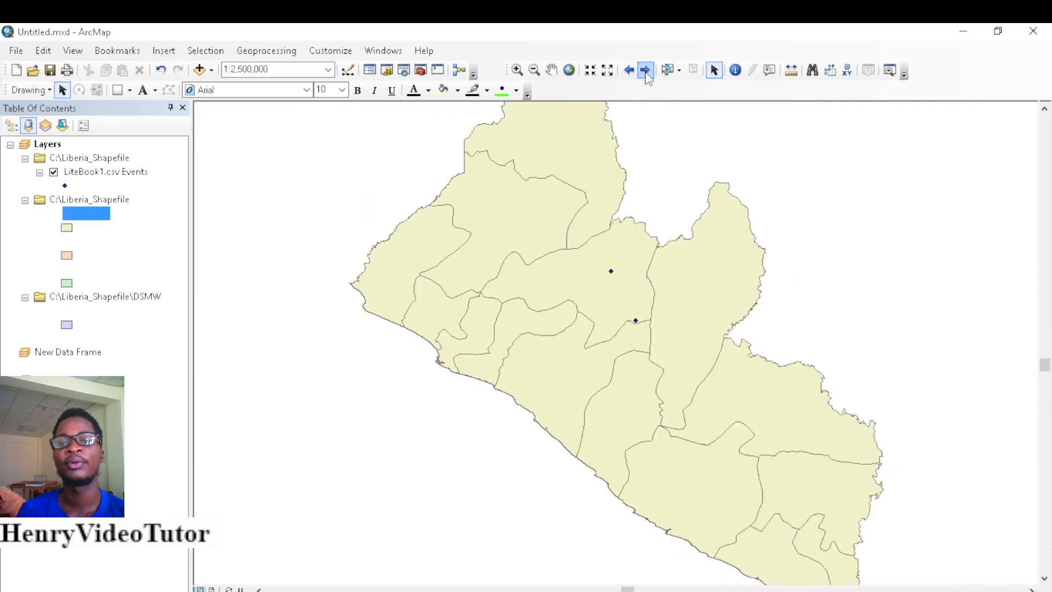
click(645, 70)
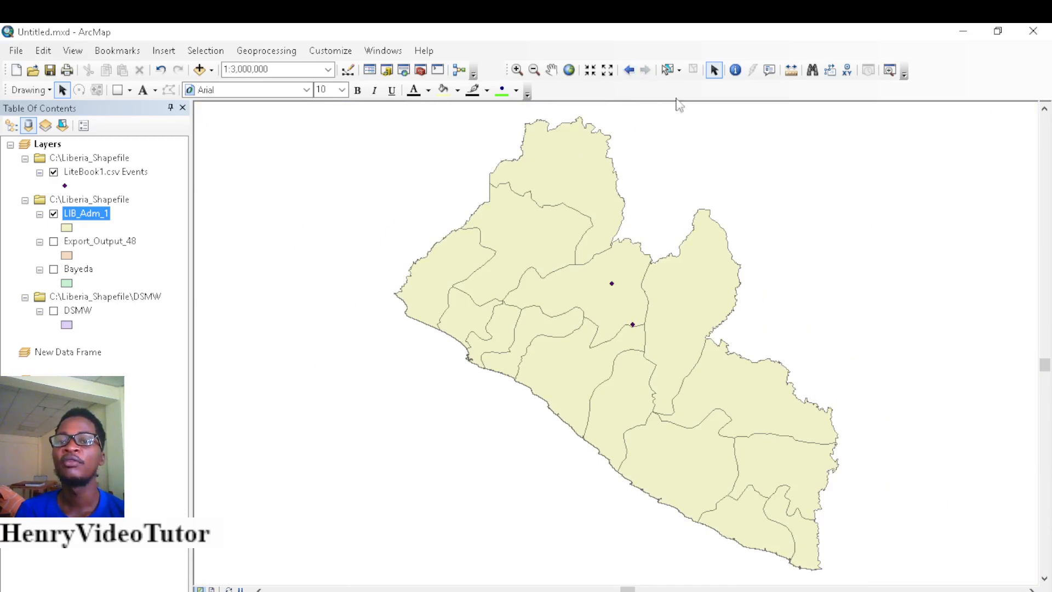
Select the LIB_Adm_1 polygon around the northern event point, export it to C:\Liberia_Shapefile\Export_Output_49.shp, and add it to the map as a layer
click(668, 70)
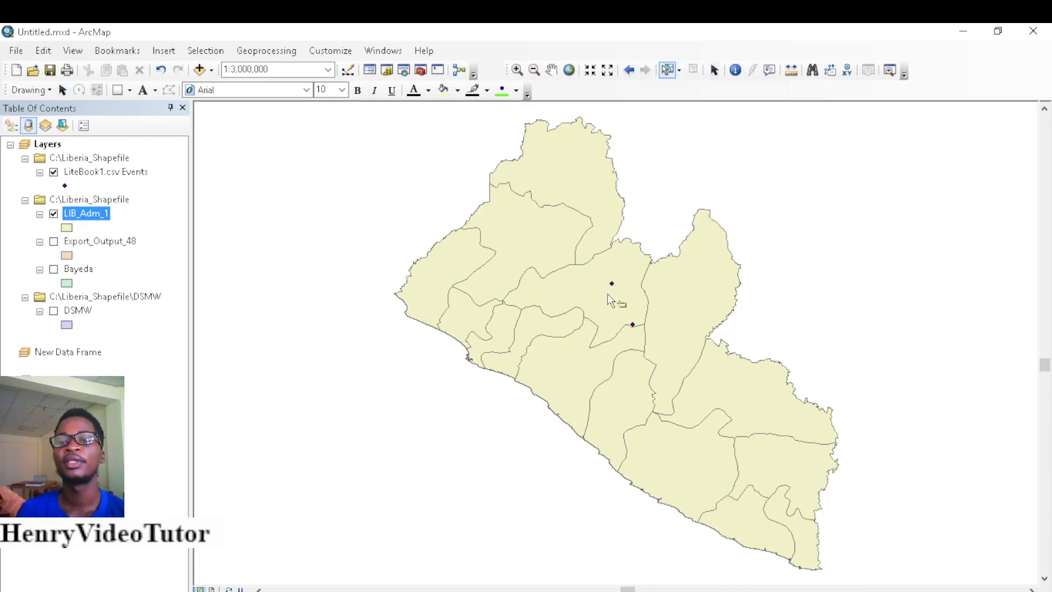
click(597, 273)
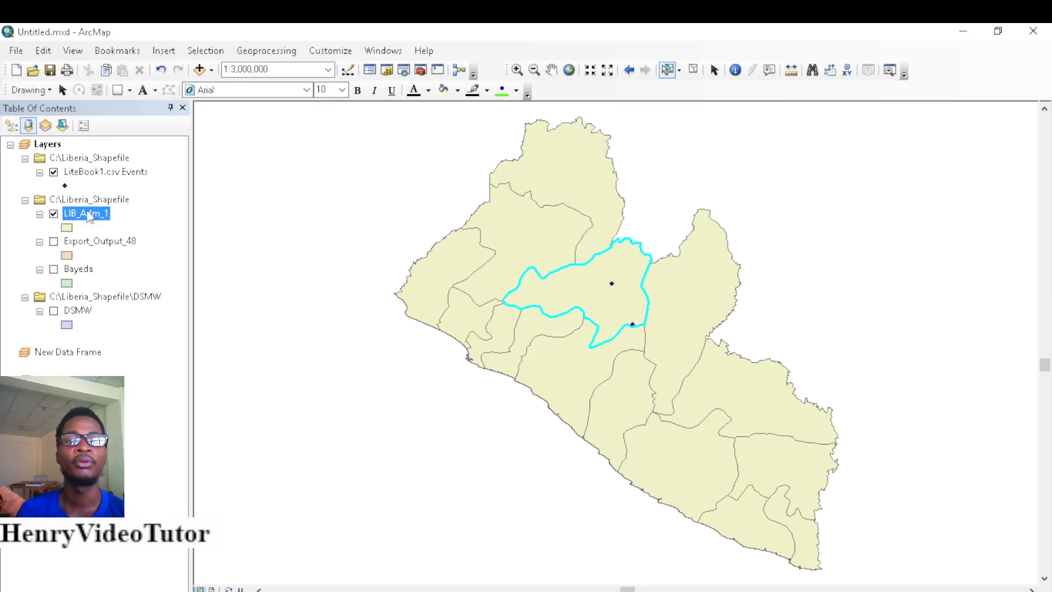
right_click(90, 216)
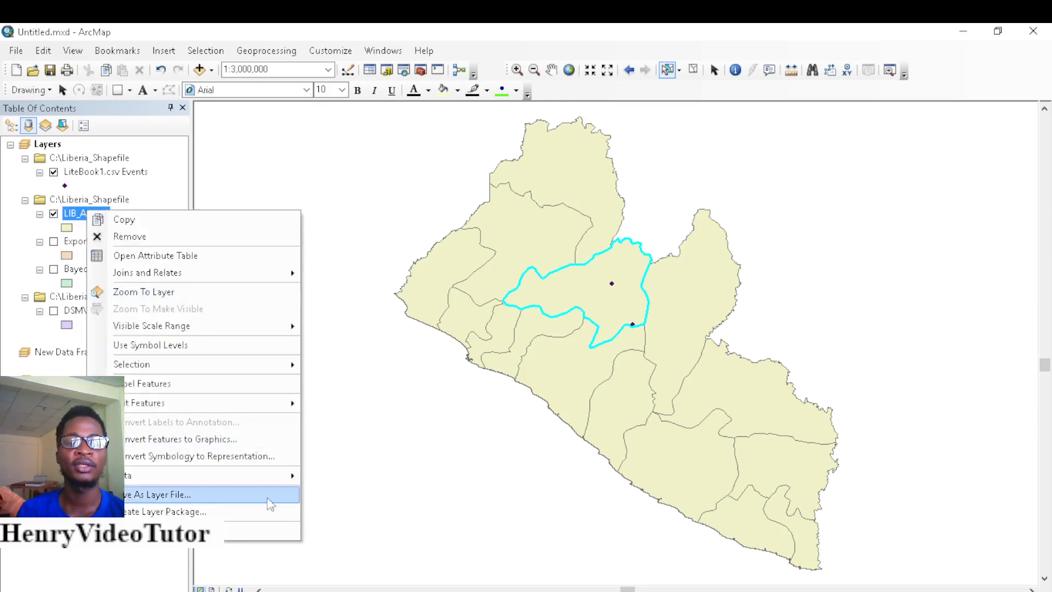
mouse_move(226, 476)
click(323, 496)
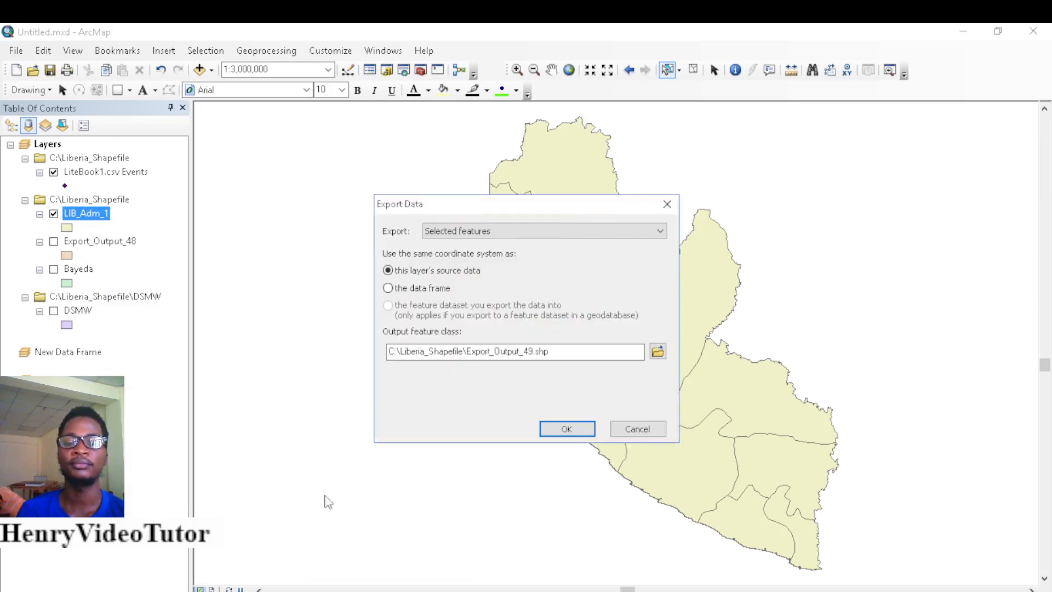
click(564, 429)
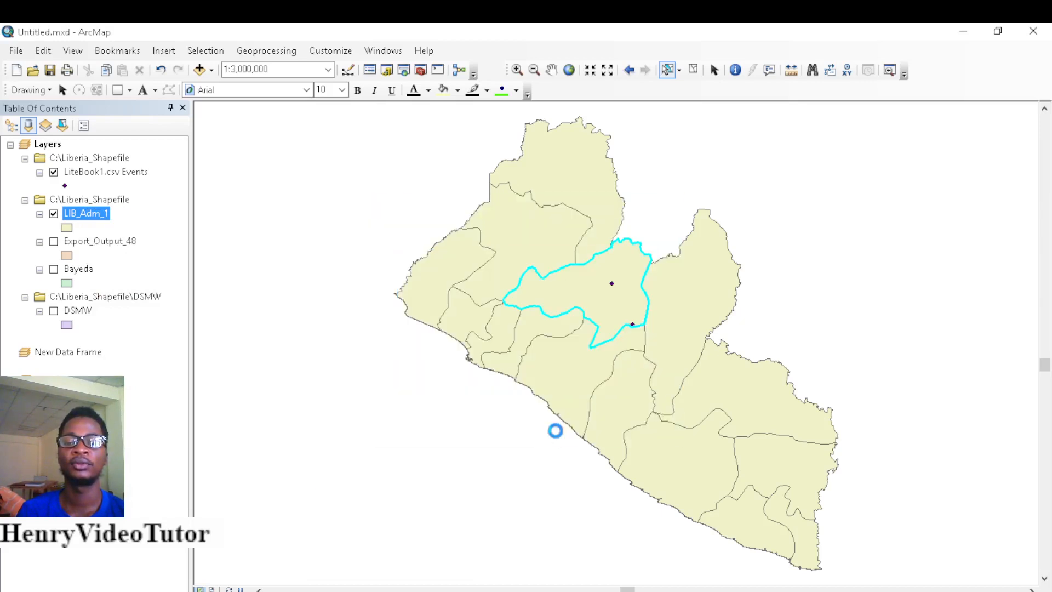
click(568, 381)
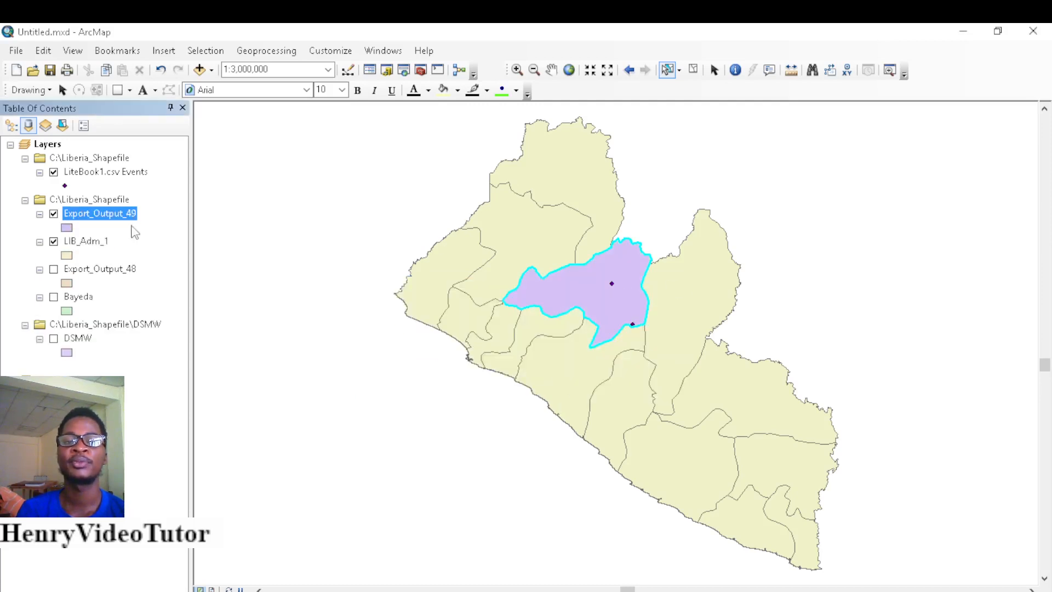
Hide the LIB_Adm_1 layer and clear the feature selection
click(53, 241)
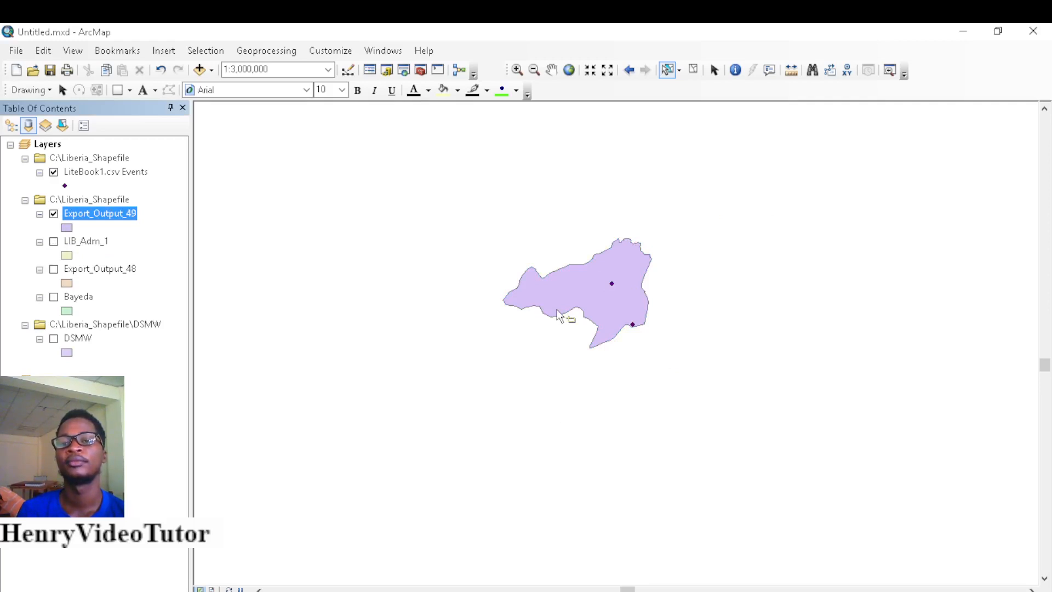
click(668, 70)
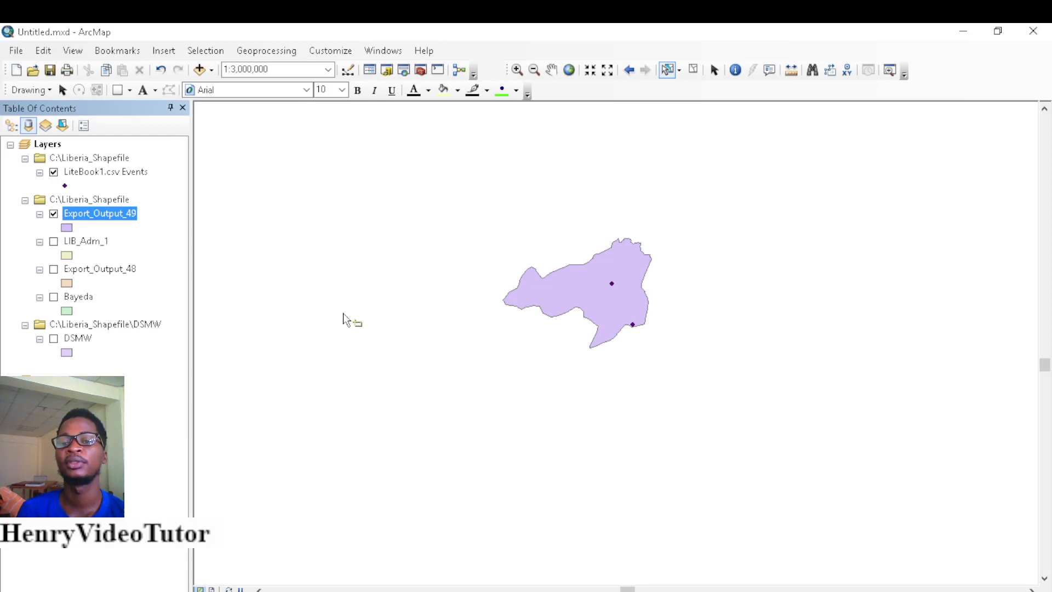
click(693, 70)
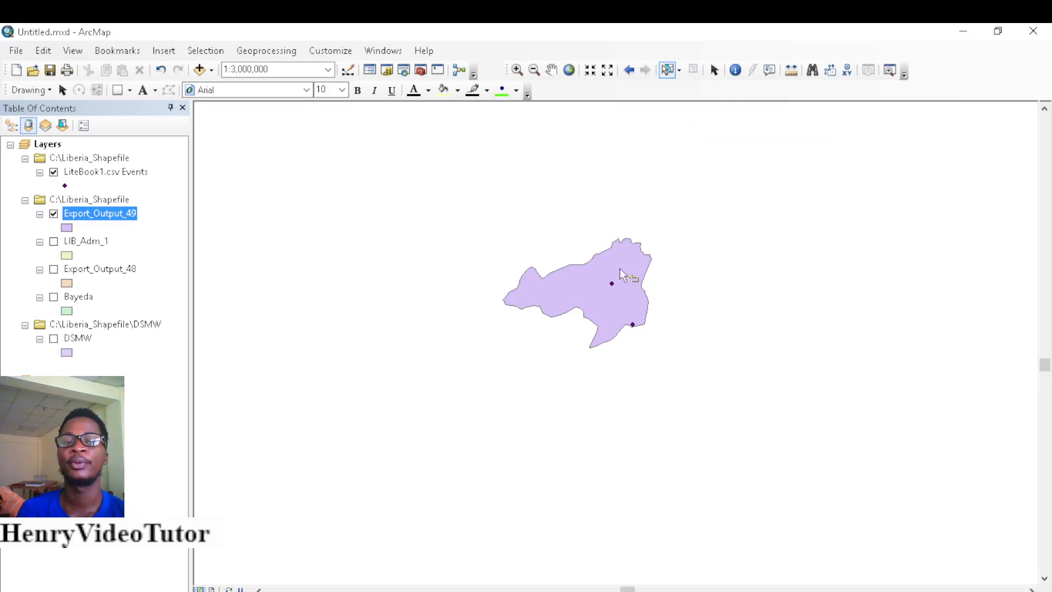
Show the LIB_Adm_1 layer, and hide and remove the Export_Output_49 layer
click(53, 241)
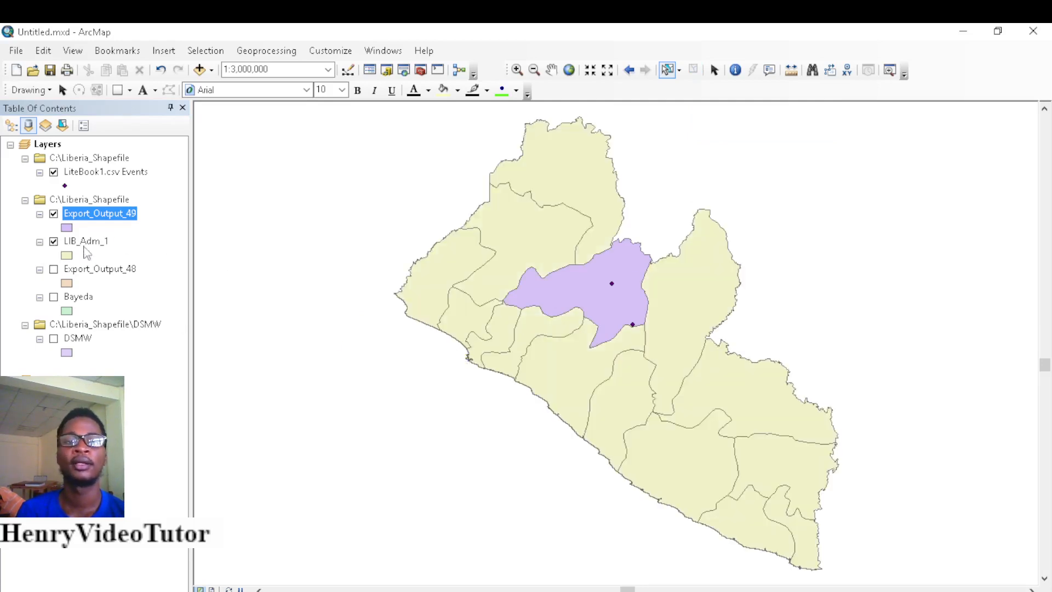
click(53, 214)
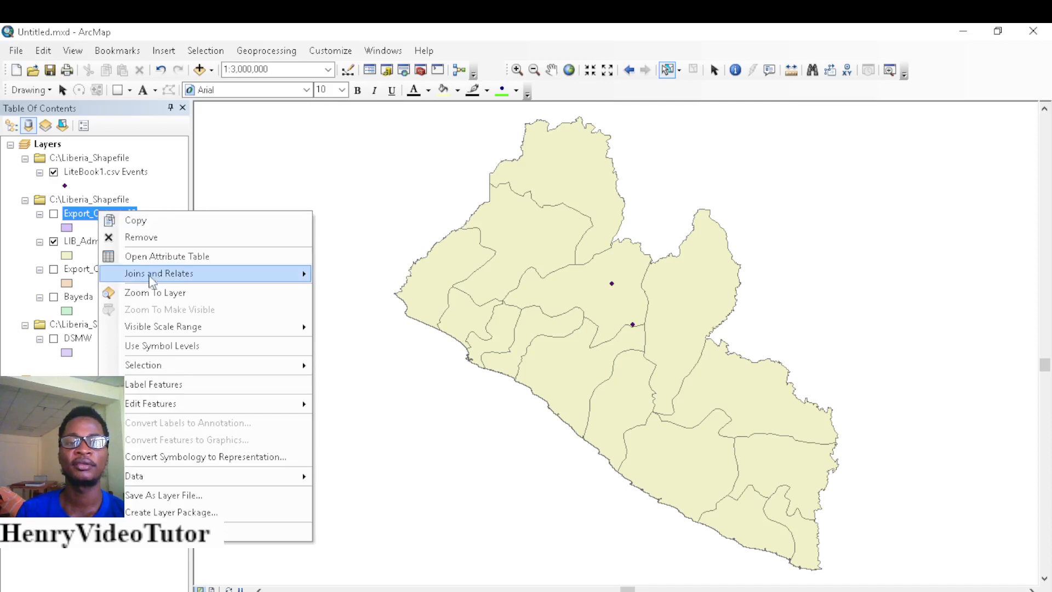
click(146, 238)
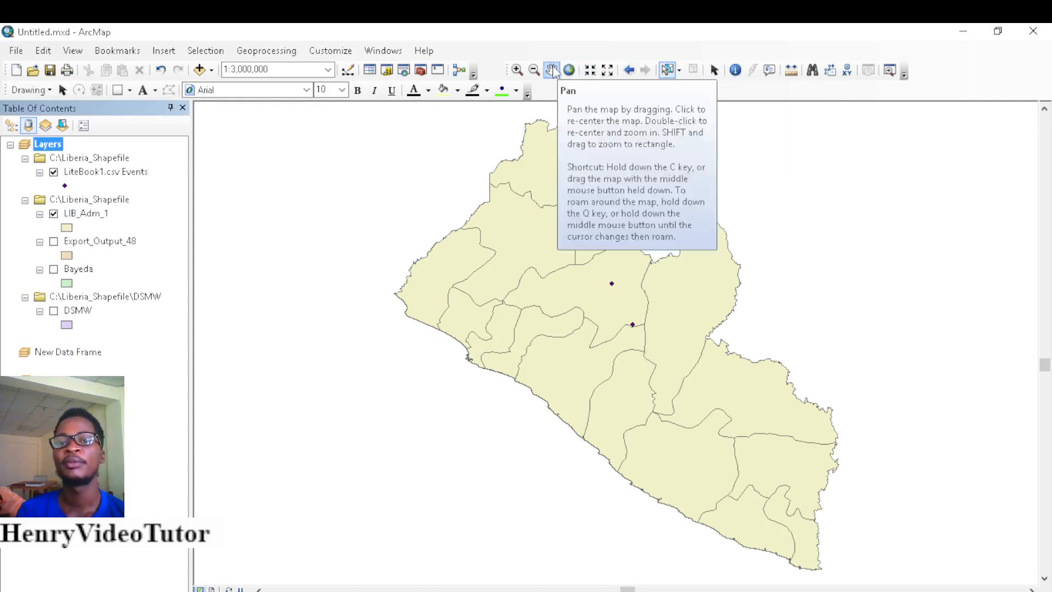
Zoom in on northern Liberia to 1:2,000,000, and switch to the Select Elements tool
click(516, 70)
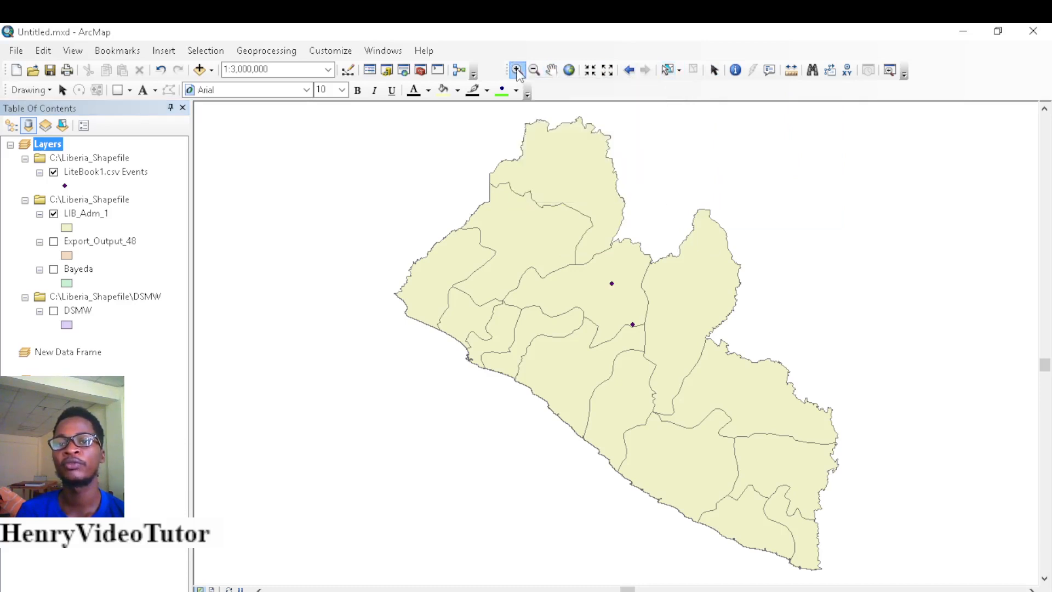
click(552, 172)
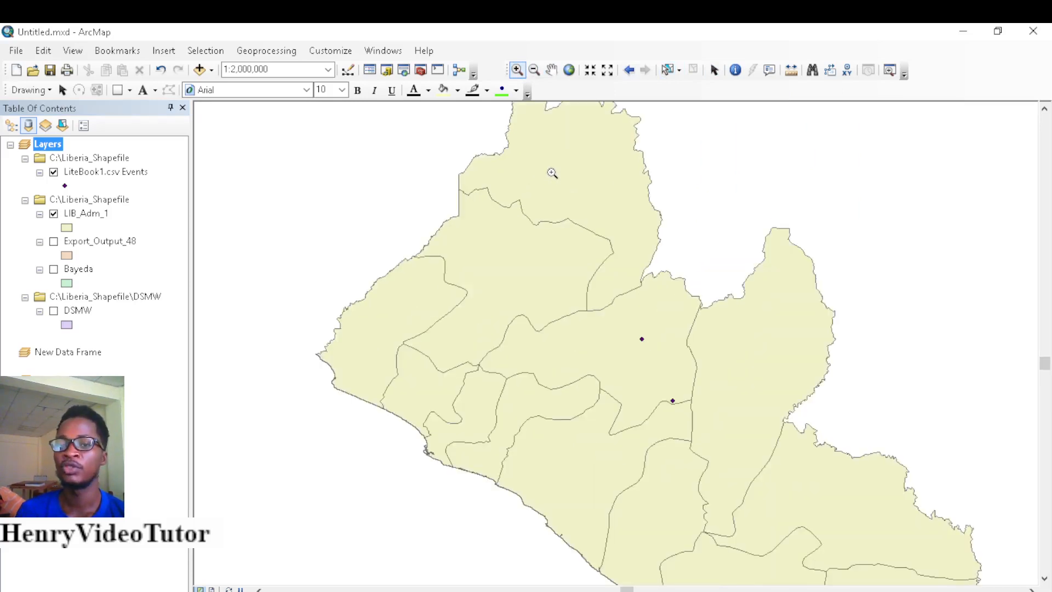
click(715, 71)
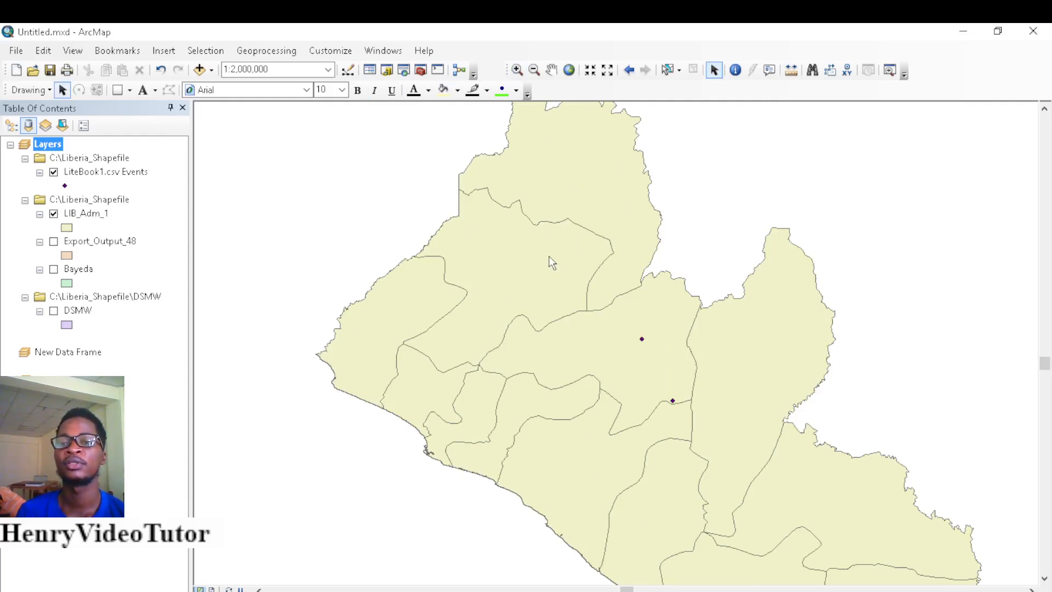
Identify the polygon around the northern event point, examine its full list of attributes, and close the results
click(736, 71)
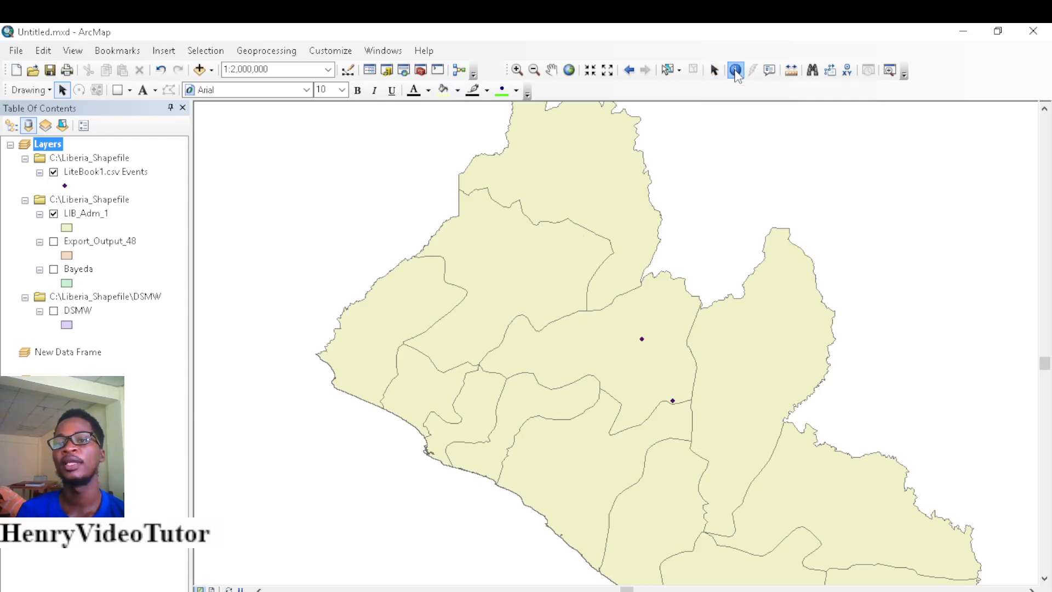
click(632, 342)
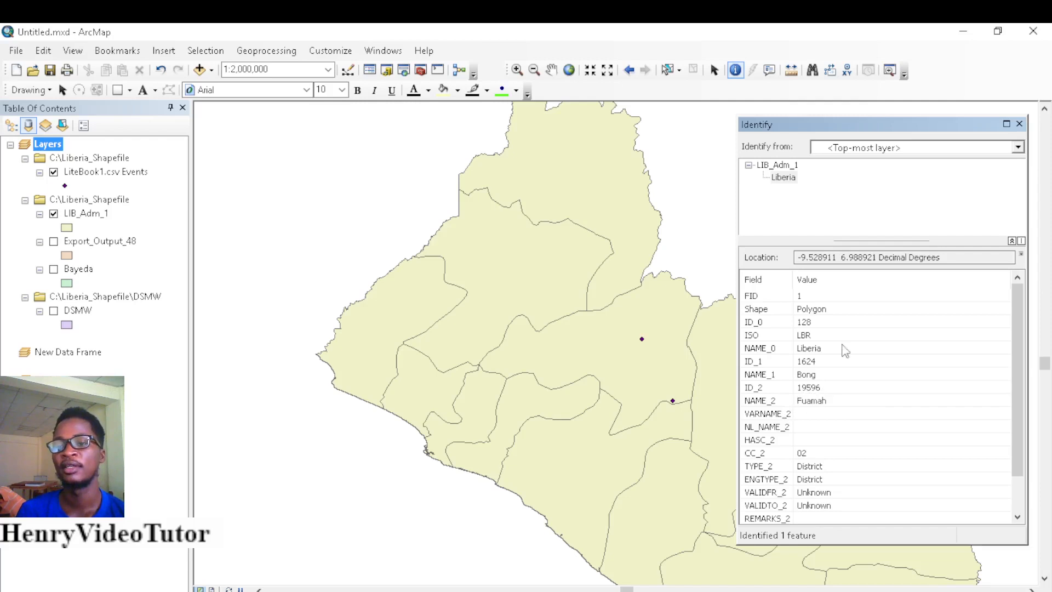
drag(1014, 360, 1011, 463)
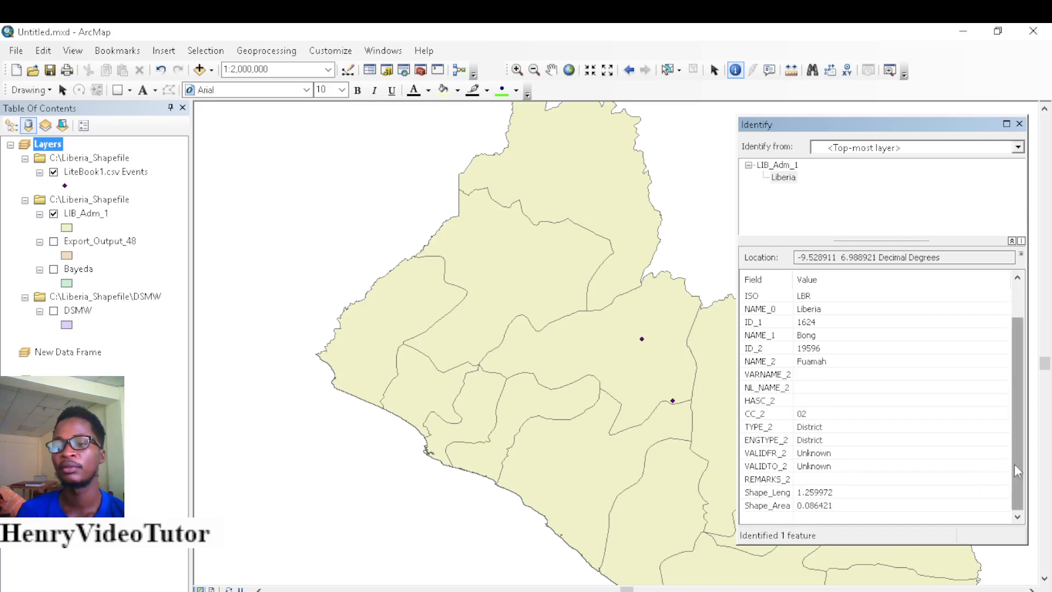
drag(1023, 477, 1022, 441)
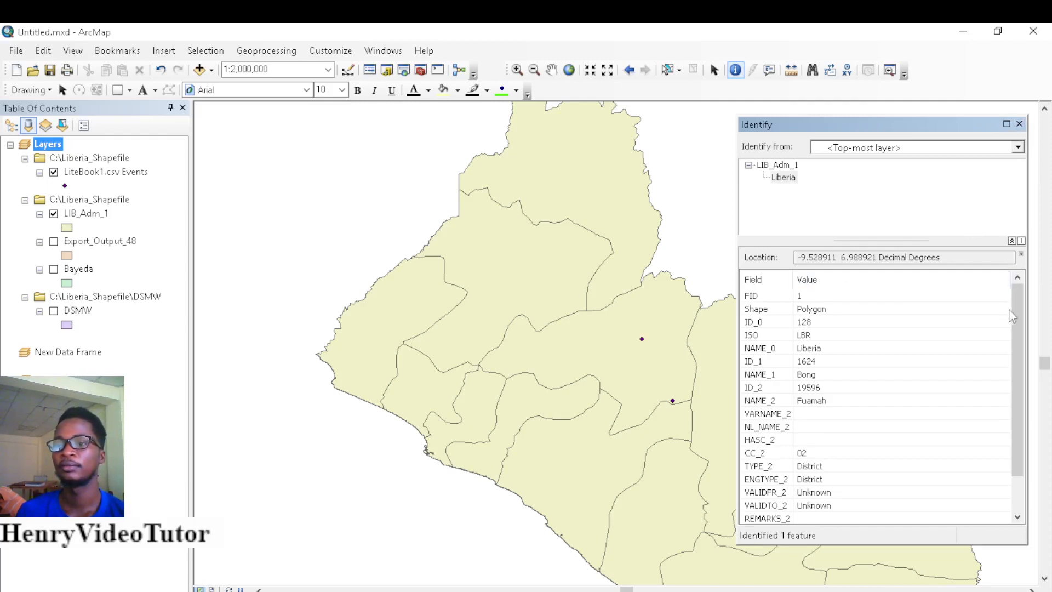
drag(1018, 317, 1040, 74)
click(1019, 124)
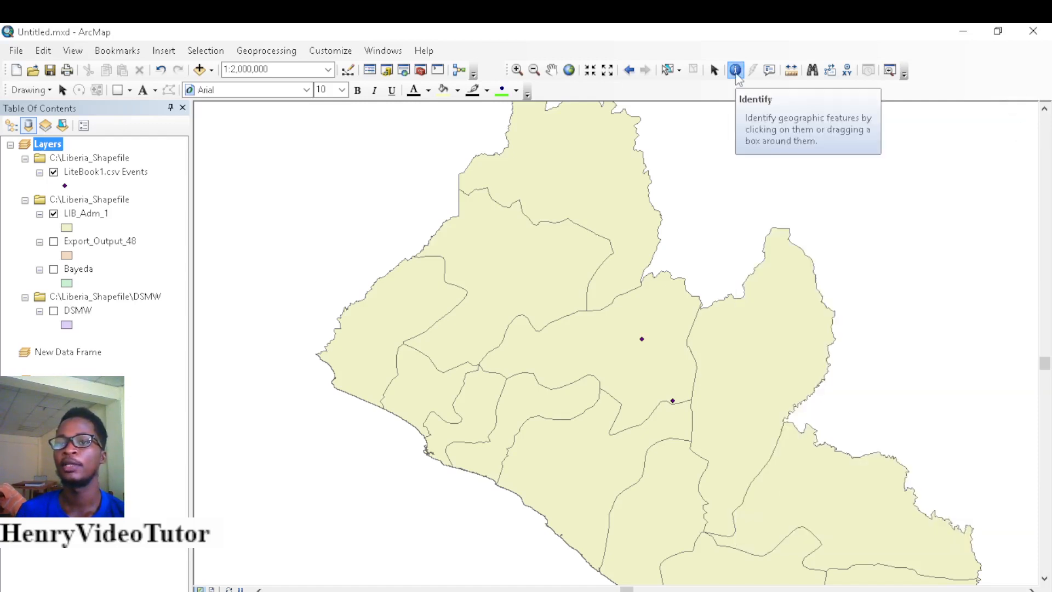
Identify the large polygon east of the event points, review its attributes, and return to the Select Elements tool
click(727, 373)
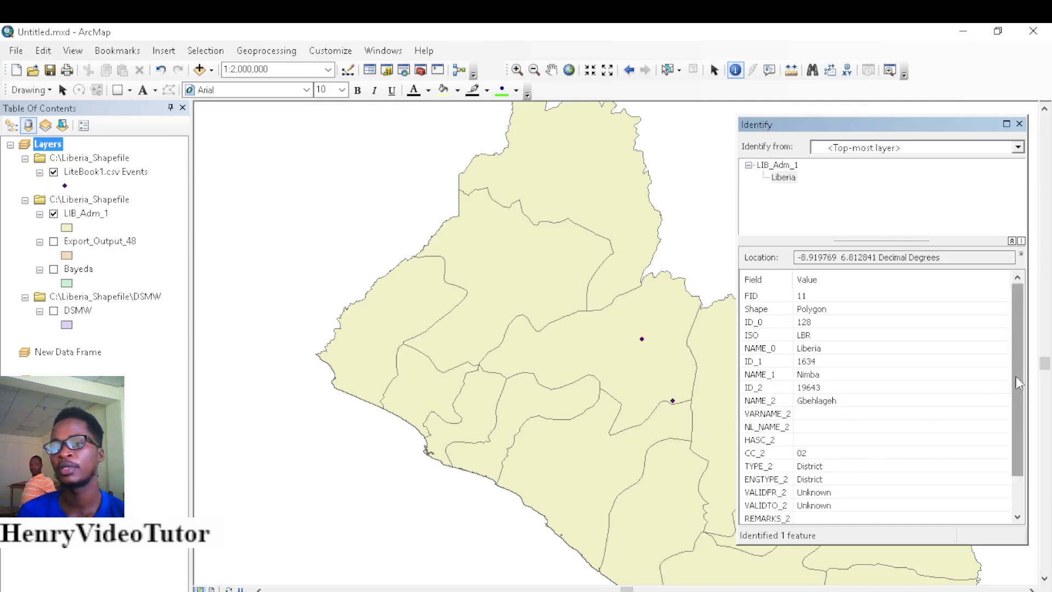
mouse_move(1019, 463)
mouse_down()
mouse_move(1027, 497)
mouse_move(1027, 461)
mouse_up()
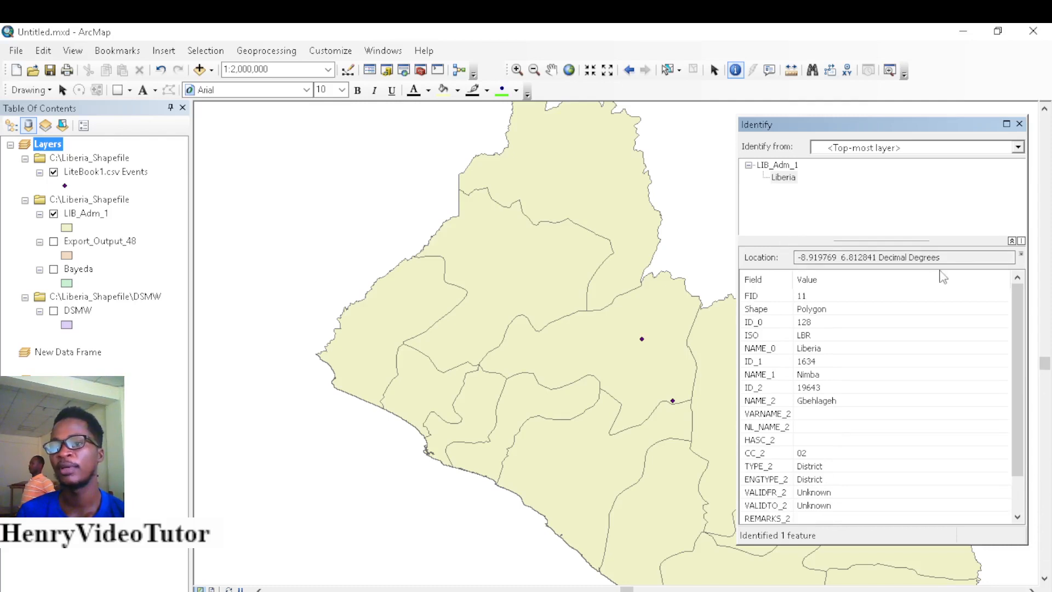
click(1019, 124)
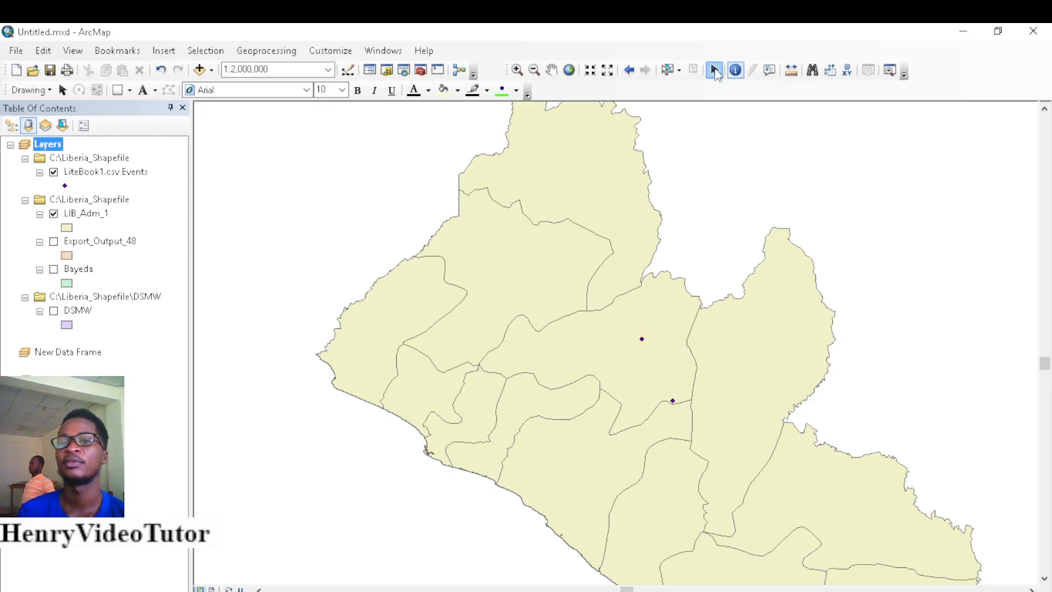
click(714, 69)
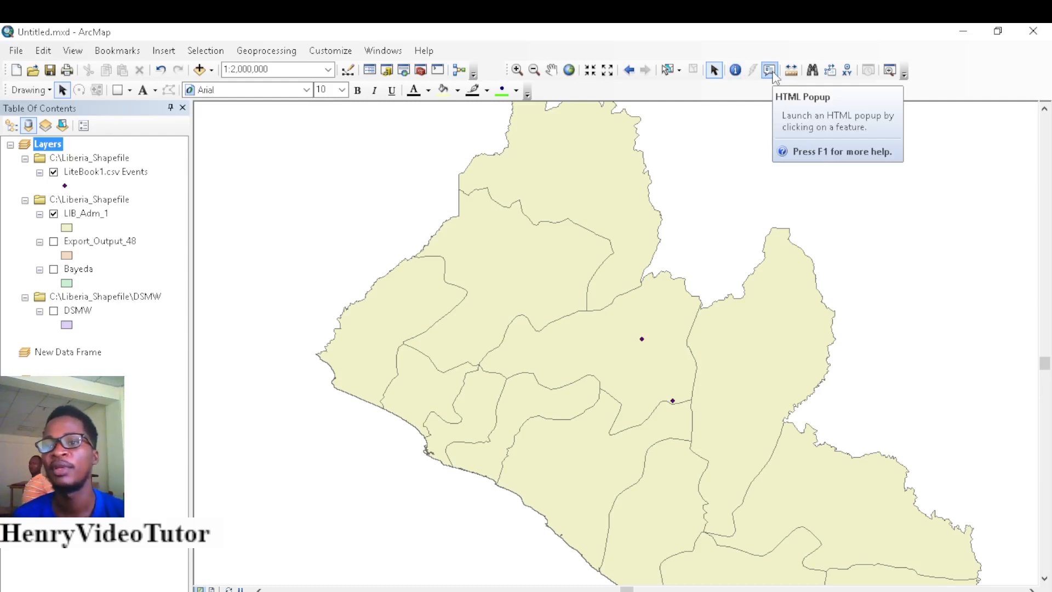
Open the HTML popup for Liberia's northernmost county polygon, read its attributes, and close it
click(771, 72)
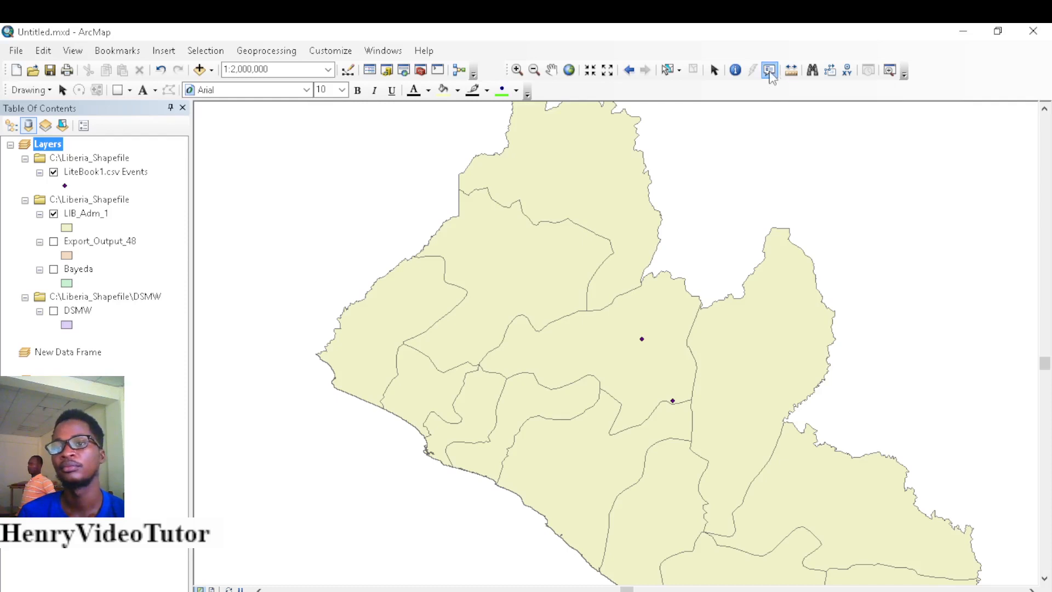
click(618, 251)
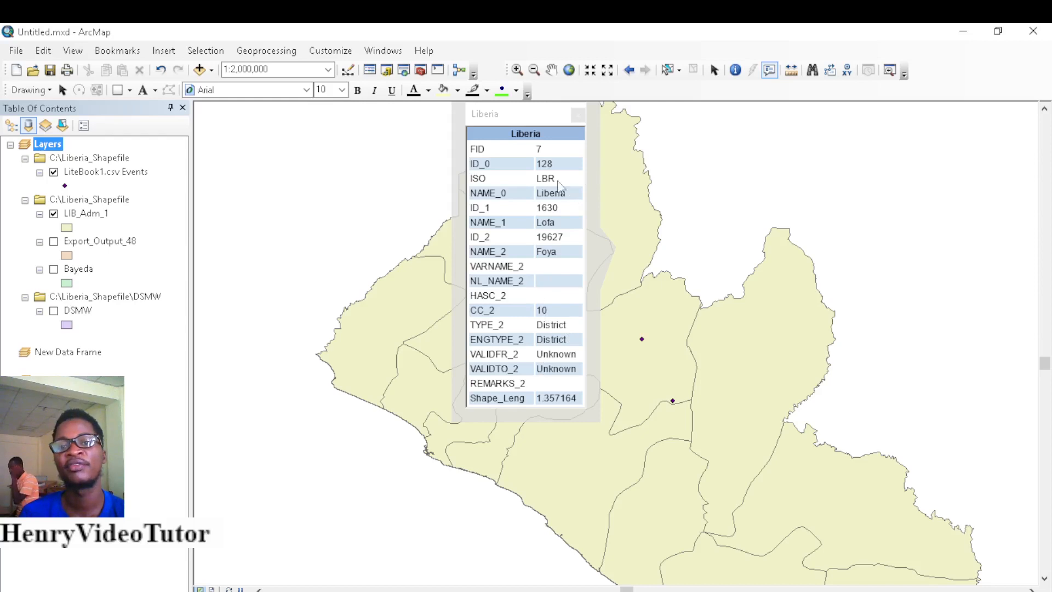
click(579, 115)
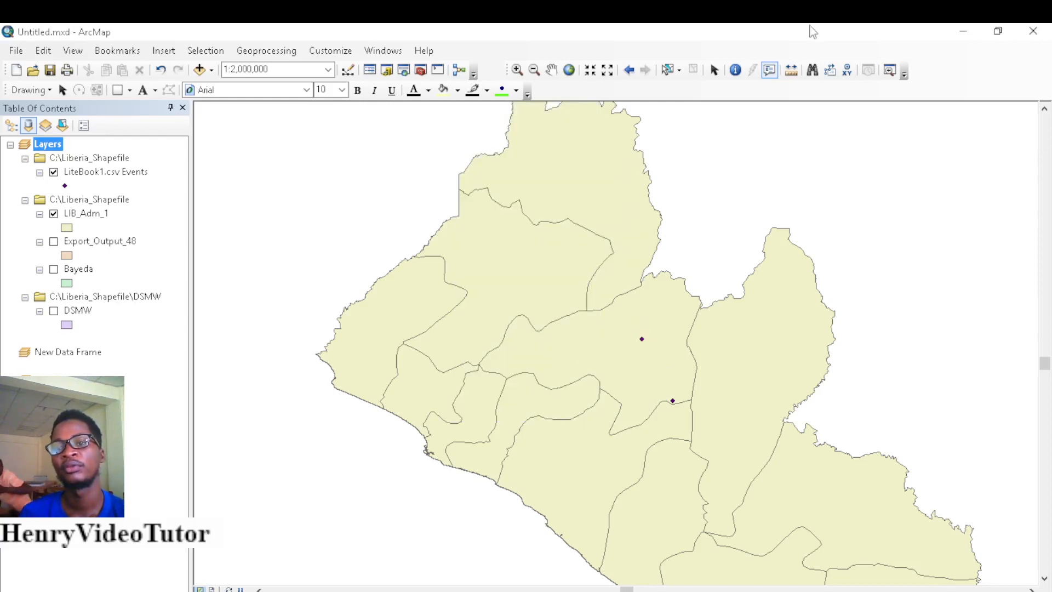
View the HTML popup of the polygon around the northern event point, and that of the coastal polygon southwest of it
click(658, 371)
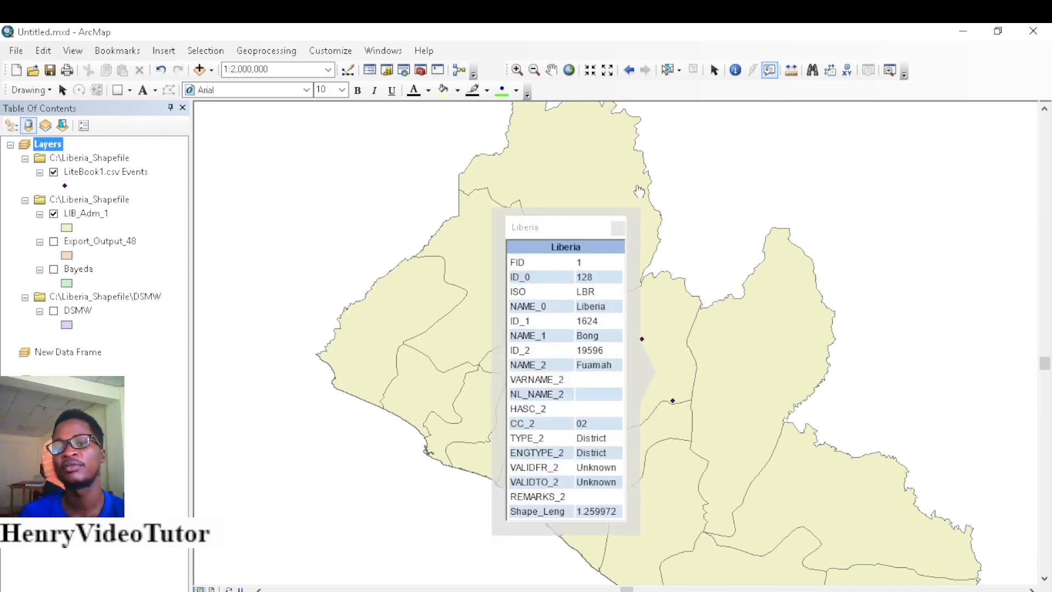
click(617, 228)
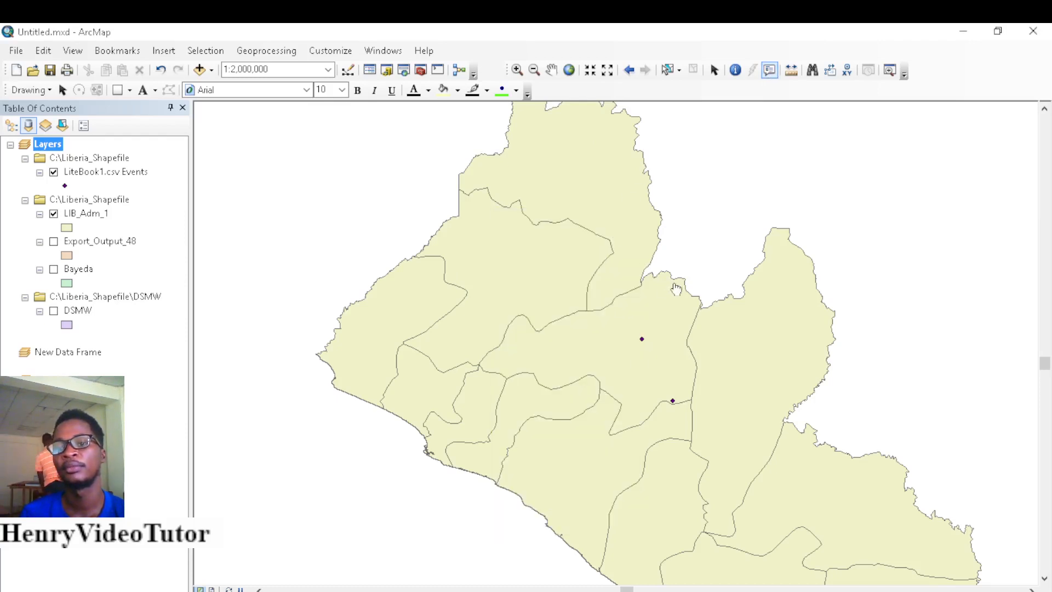
click(584, 447)
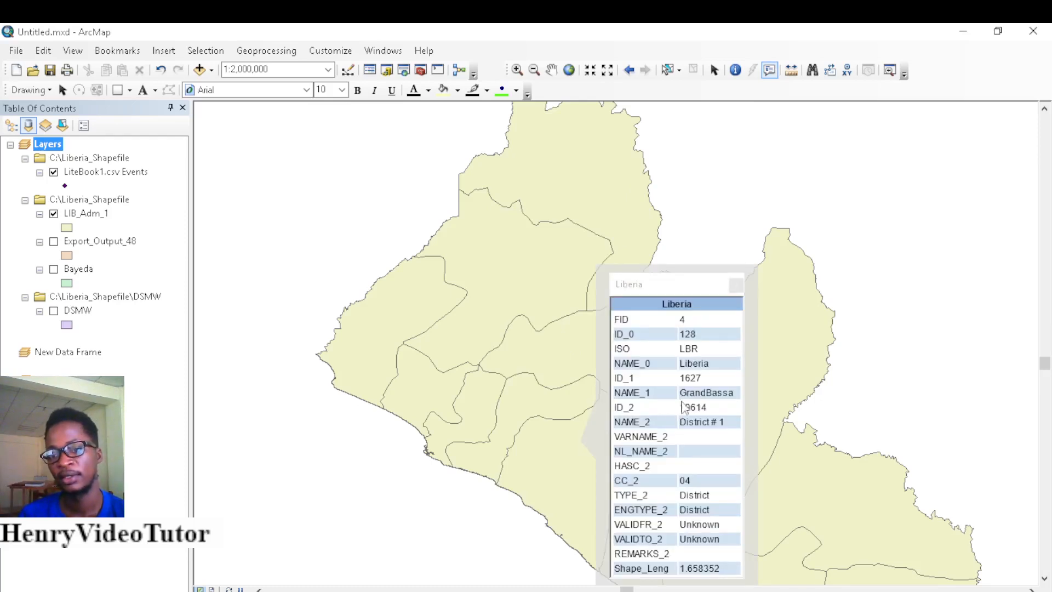
Close the HTML popup and measure the geodesic distance from Liberia's westernmost vertex to the northern tip of the eastern county
click(736, 286)
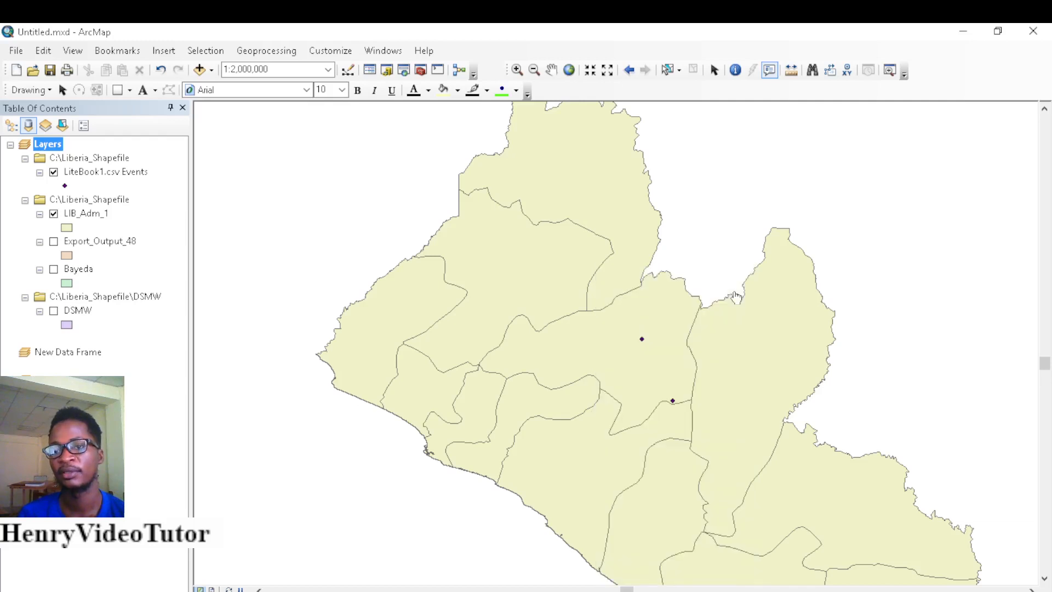
click(770, 71)
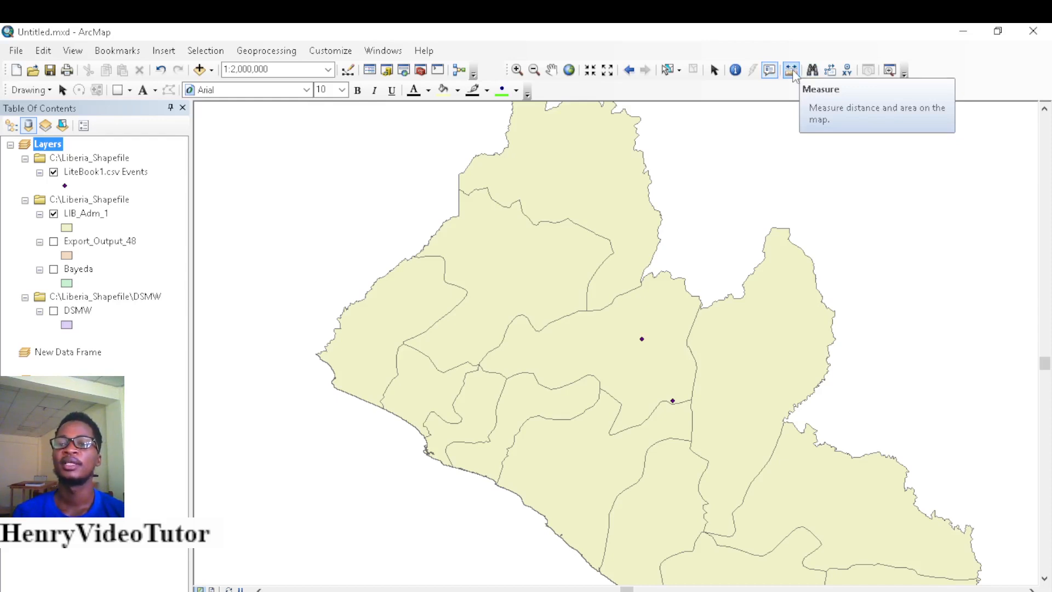
click(792, 70)
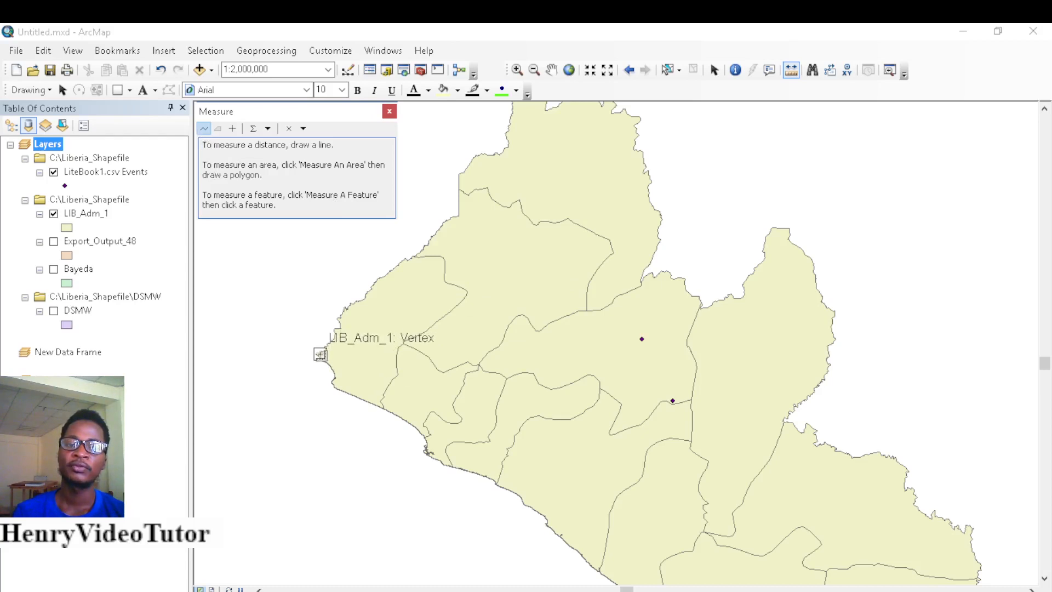
click(318, 354)
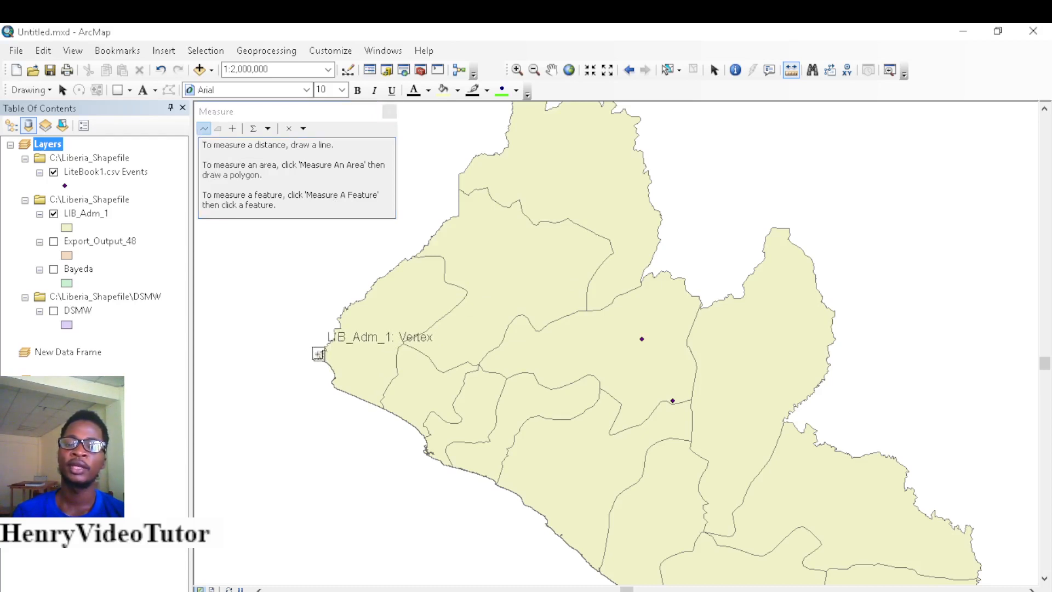
click(319, 354)
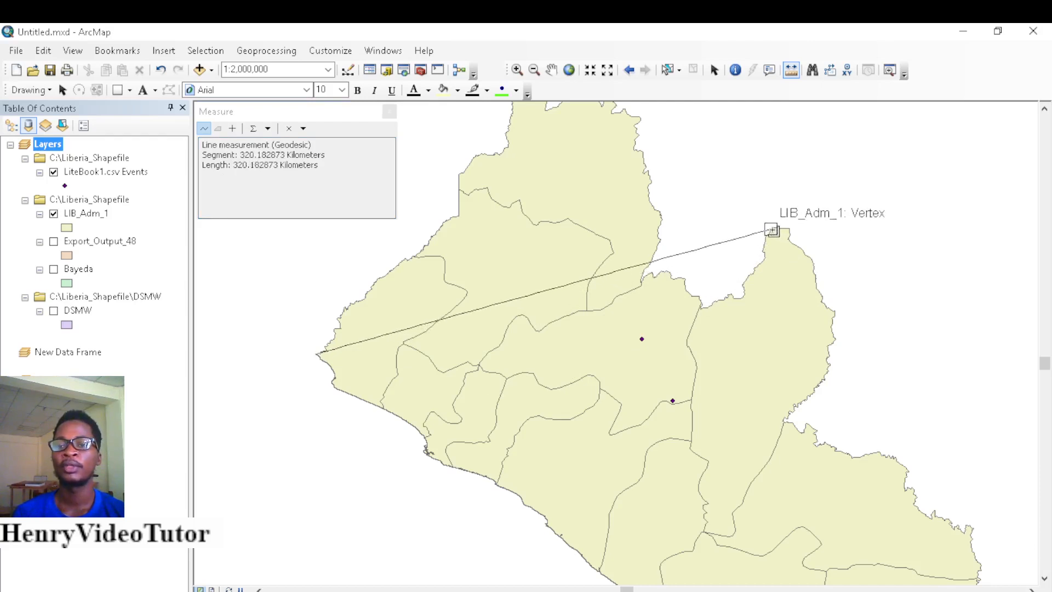
click(772, 229)
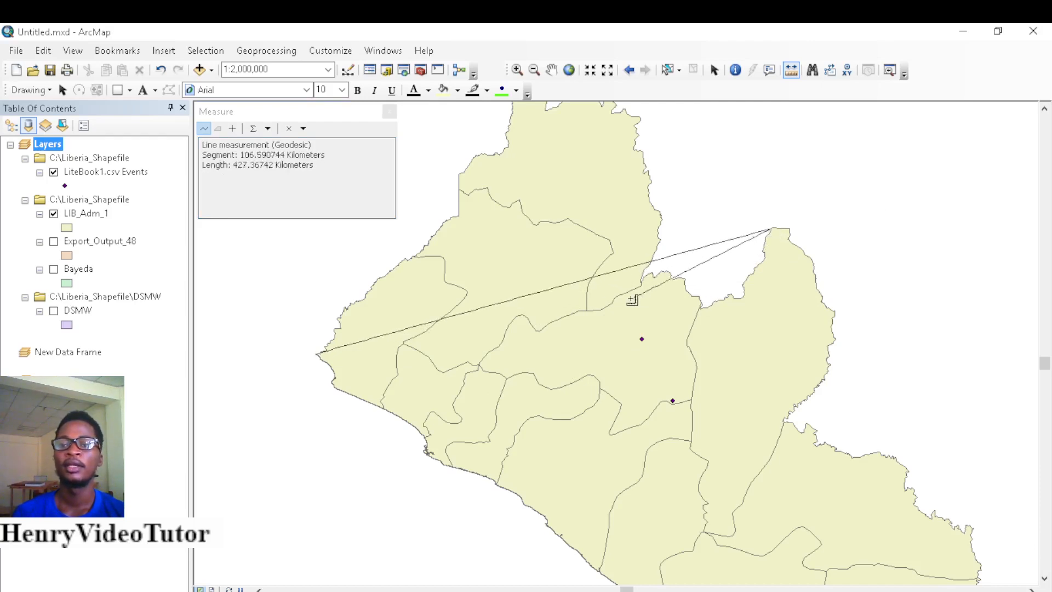
double_click(773, 229)
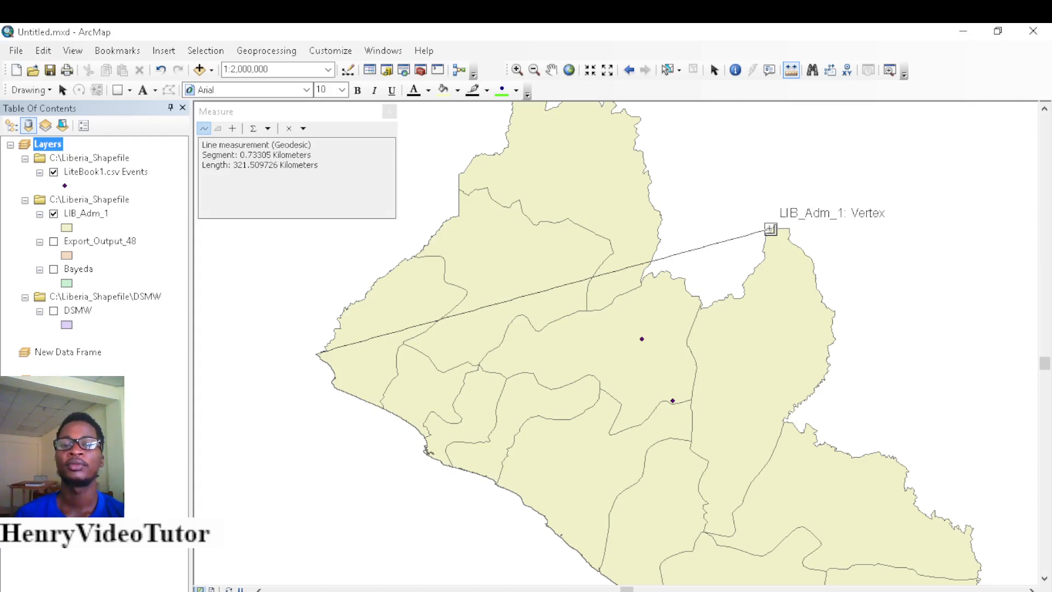
double_click(771, 229)
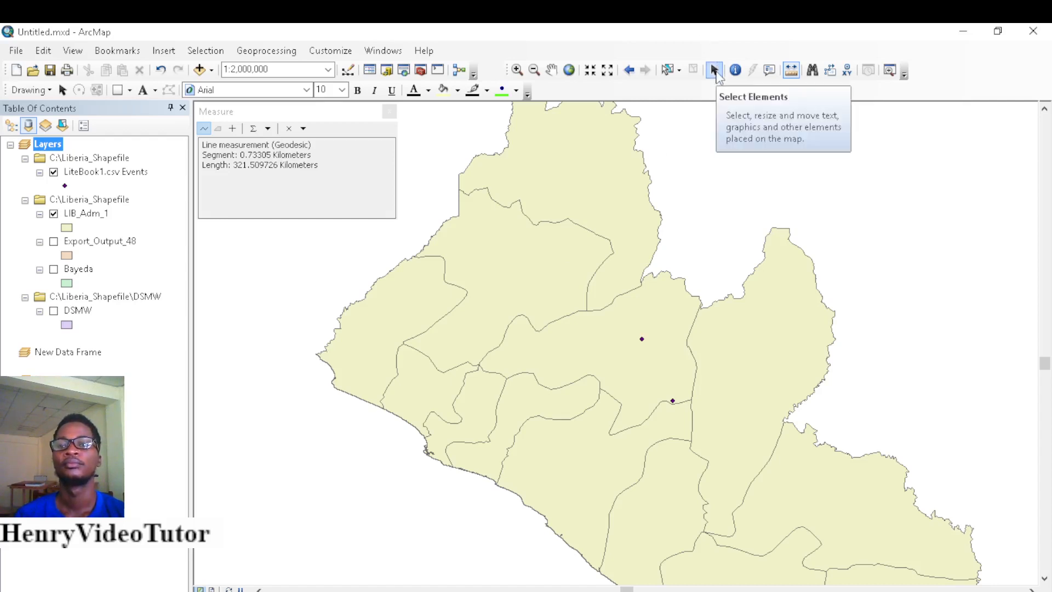
click(715, 71)
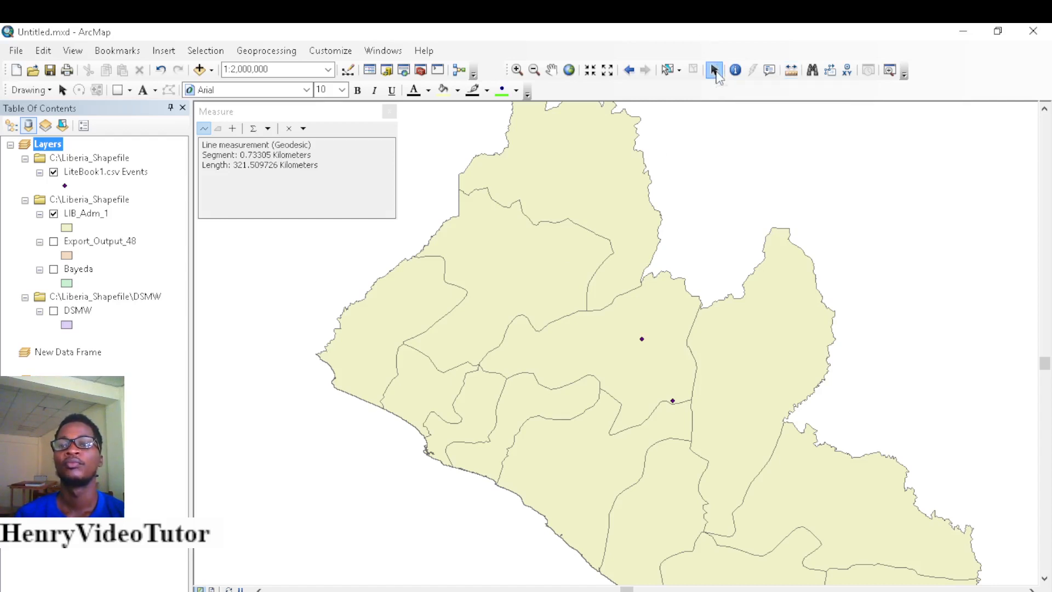
Review the Measure tool's available measurement types and its distance and area units, leaving them as set
click(790, 75)
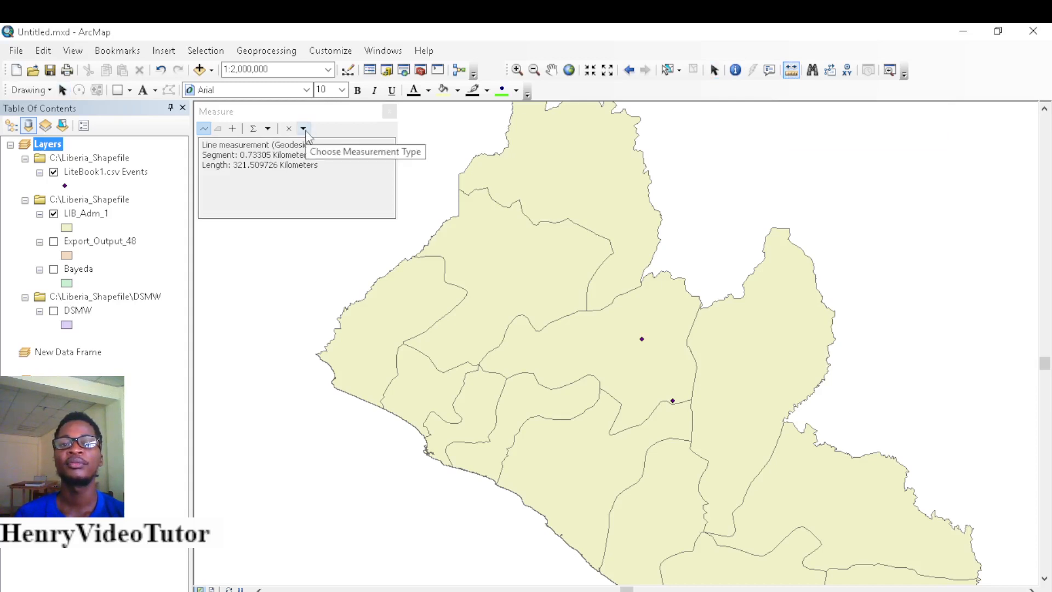
click(301, 130)
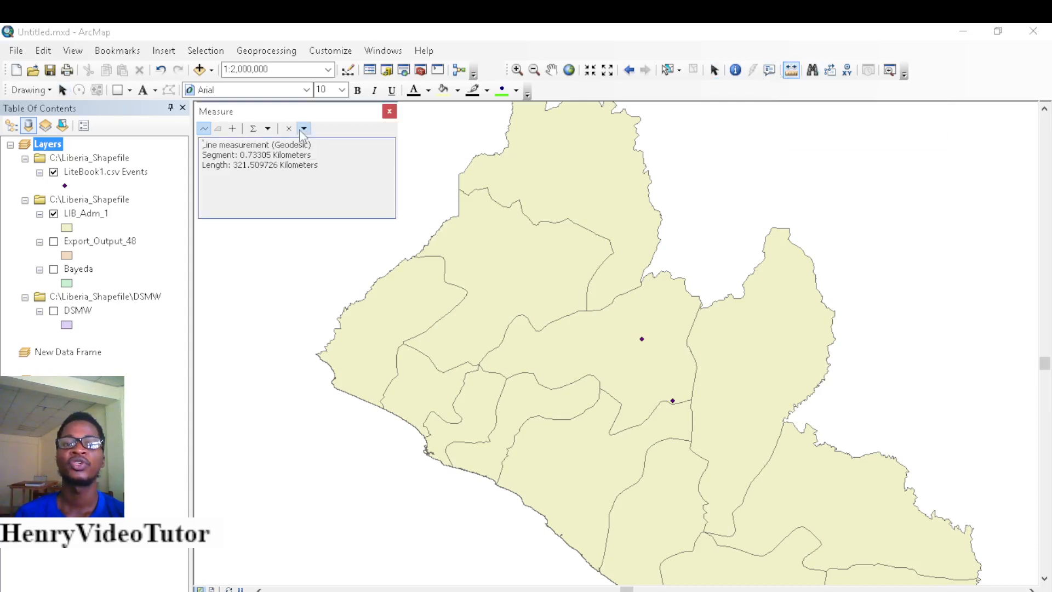
click(301, 129)
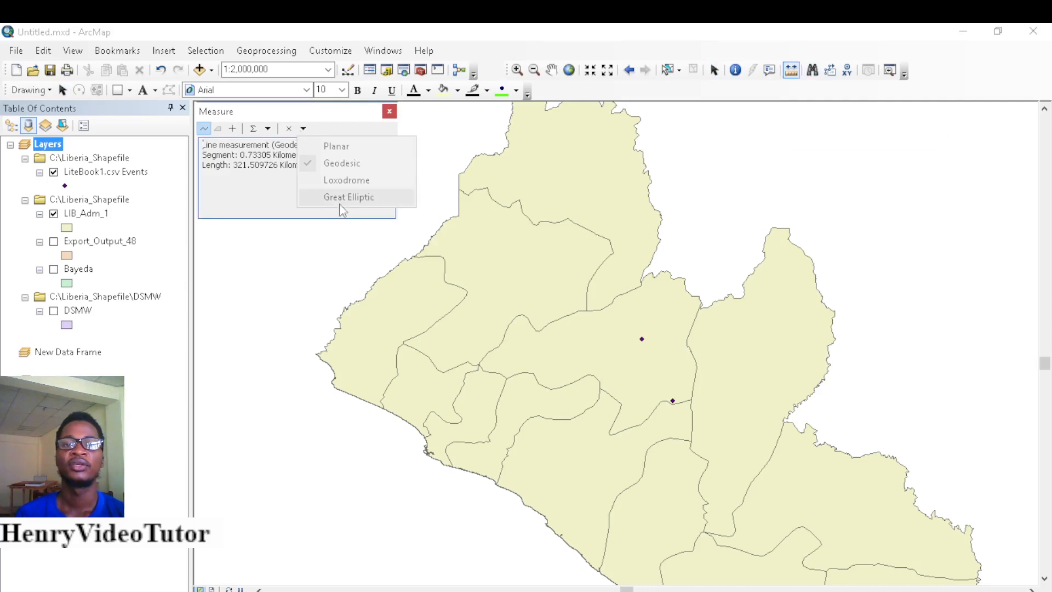
click(268, 130)
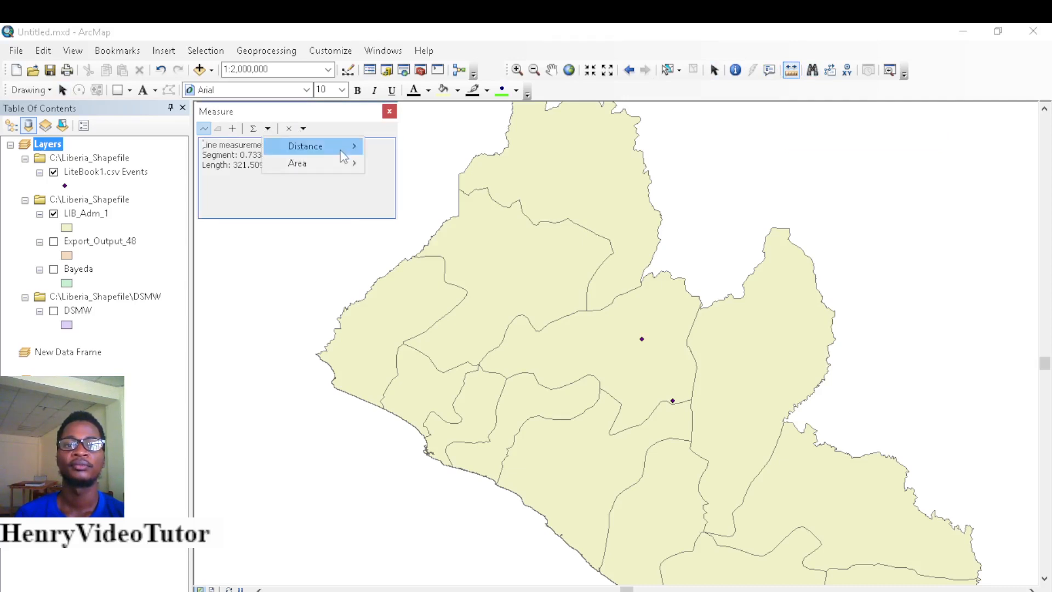
mouse_move(343, 153)
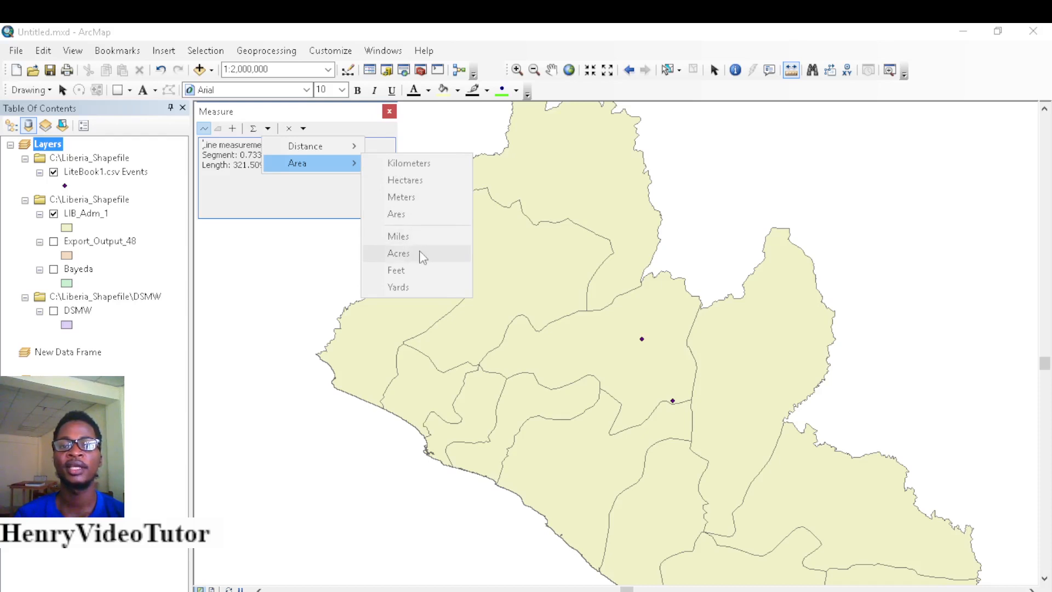
click(313, 204)
Set the Measure tool to measure features and show totals, close it, and return to the Select Elements tool
click(232, 130)
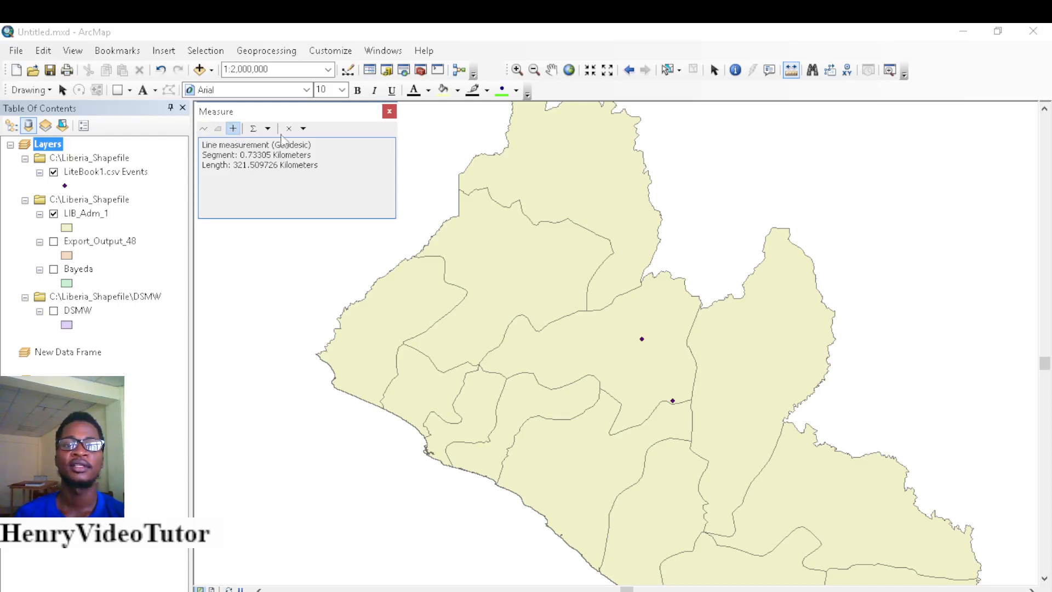
click(266, 130)
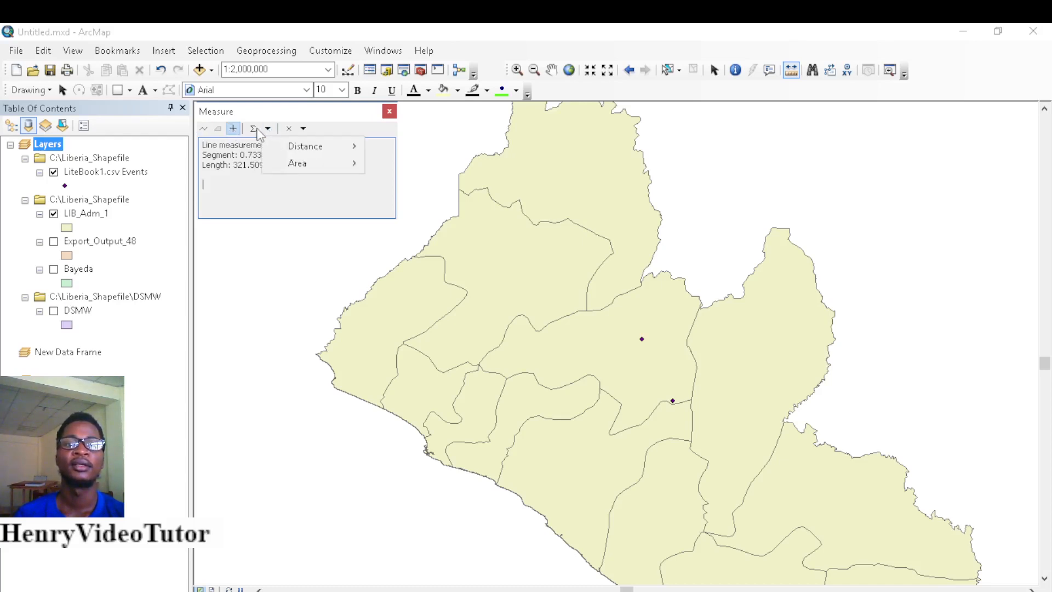
click(255, 130)
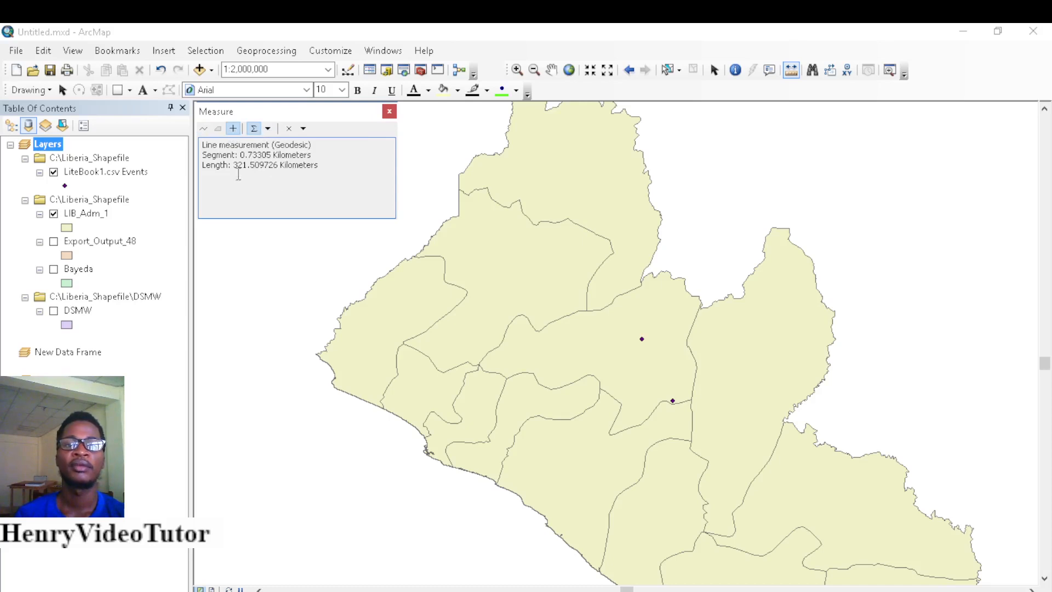
click(389, 112)
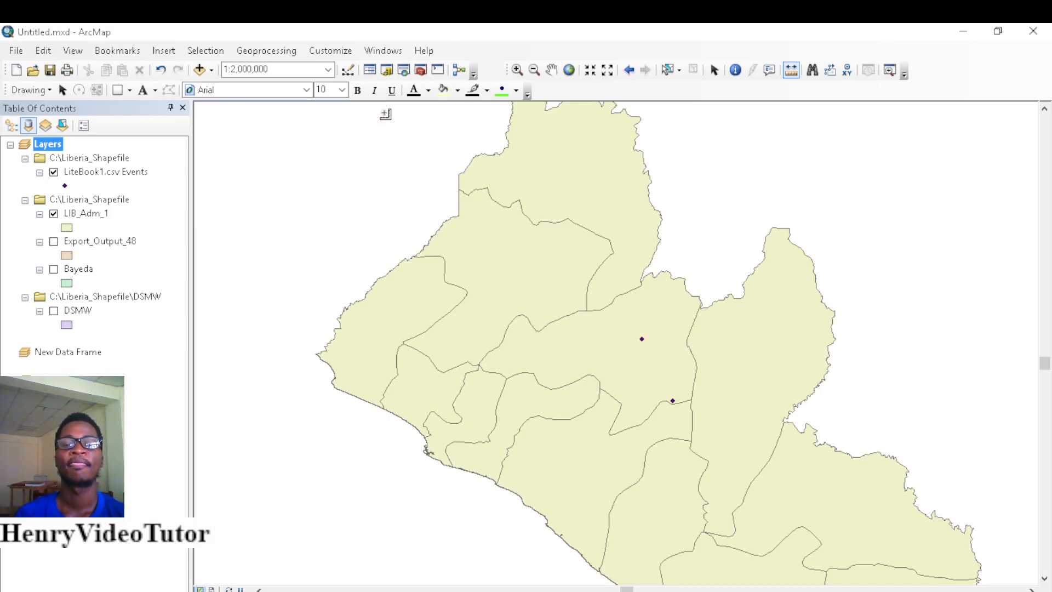
click(715, 70)
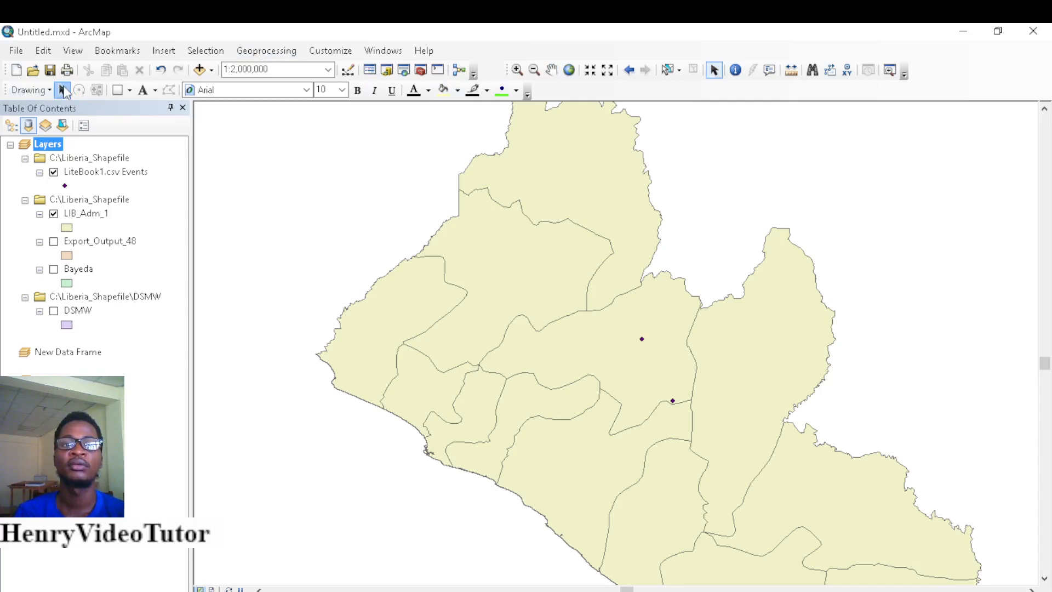
Draw a nine-vertex polygon graphic inside the large northwestern polygon, just south of the northernmost county
click(130, 90)
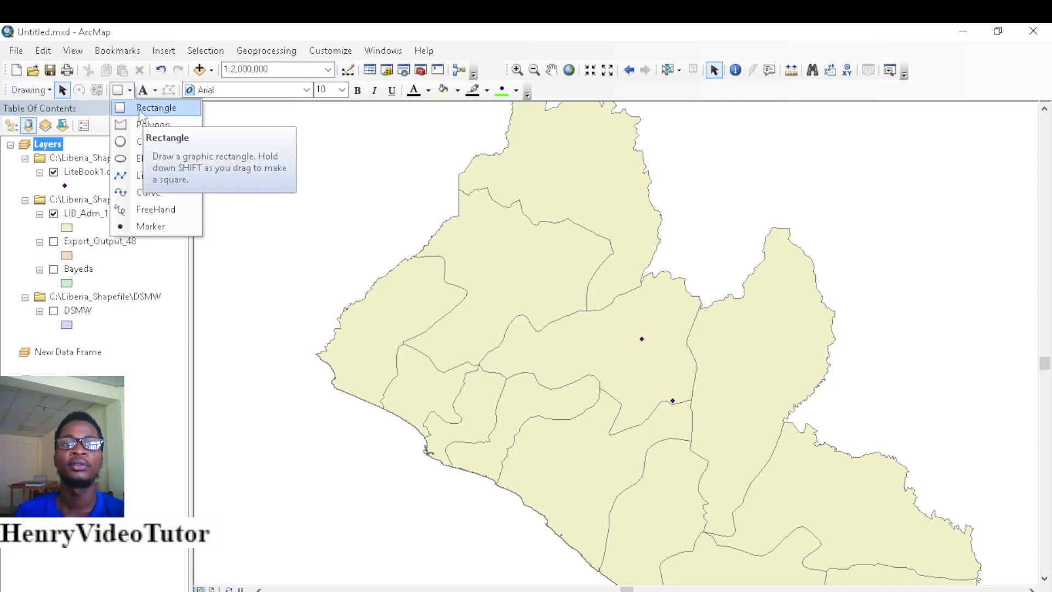
click(153, 124)
click(498, 295)
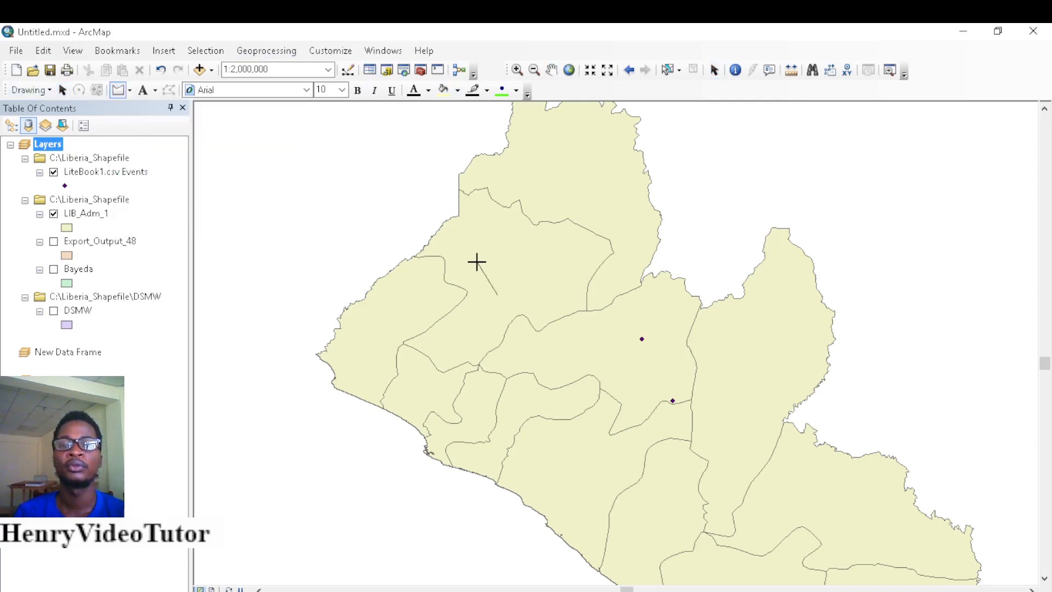
click(477, 261)
click(495, 237)
click(514, 236)
click(544, 240)
click(567, 258)
click(563, 282)
click(556, 293)
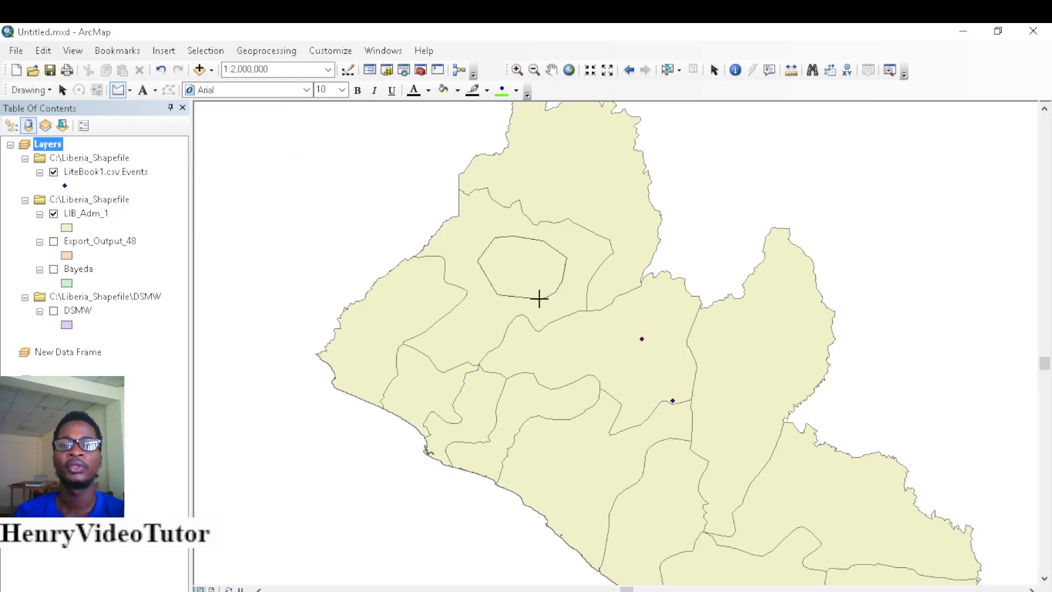
double_click(537, 299)
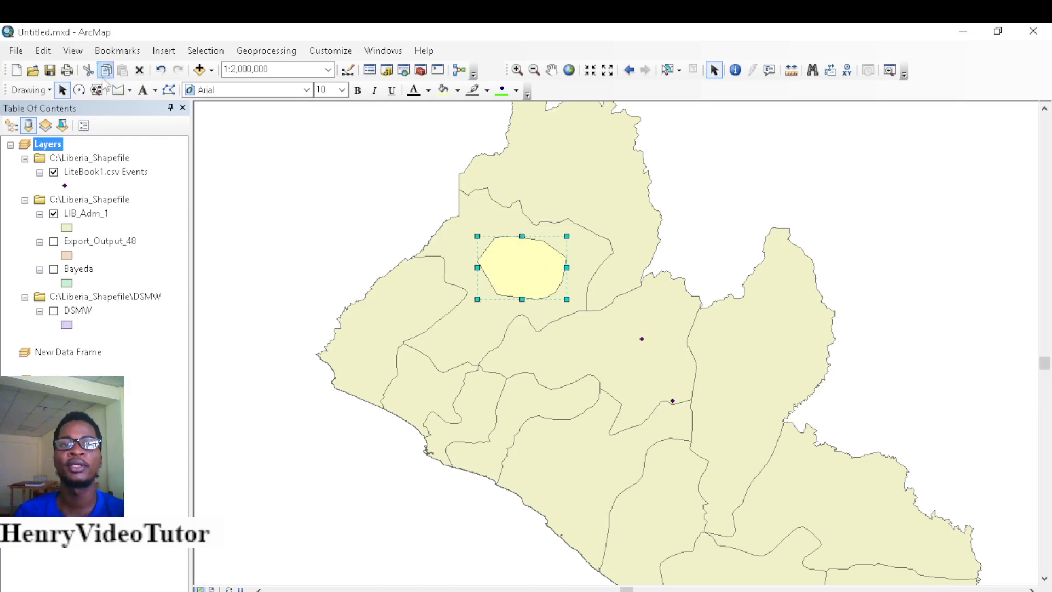
Draw a circle graphic just southwest of the northern event point, below the polygon graphic
click(129, 90)
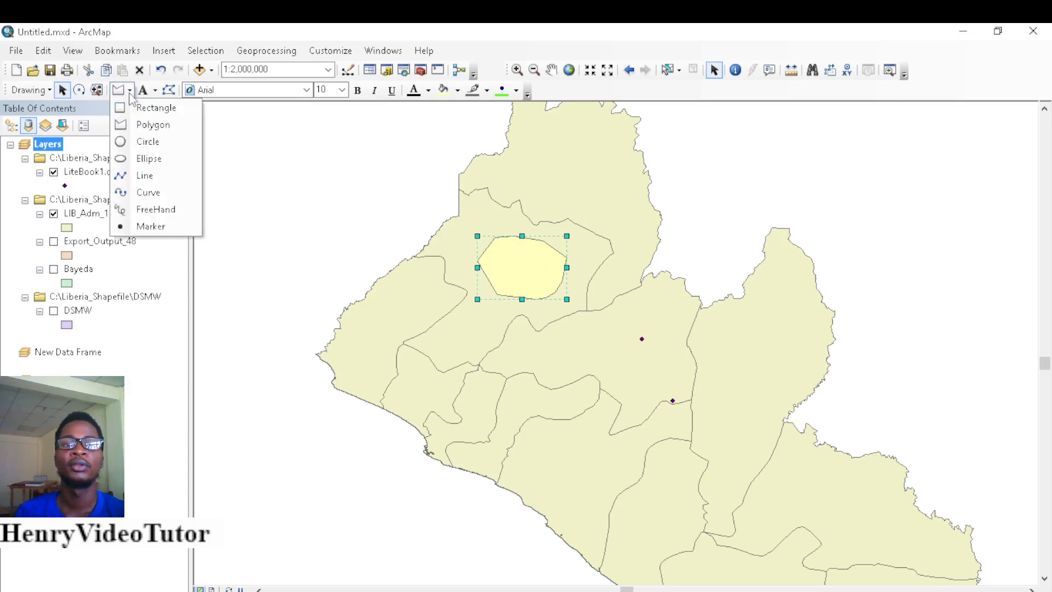
click(143, 143)
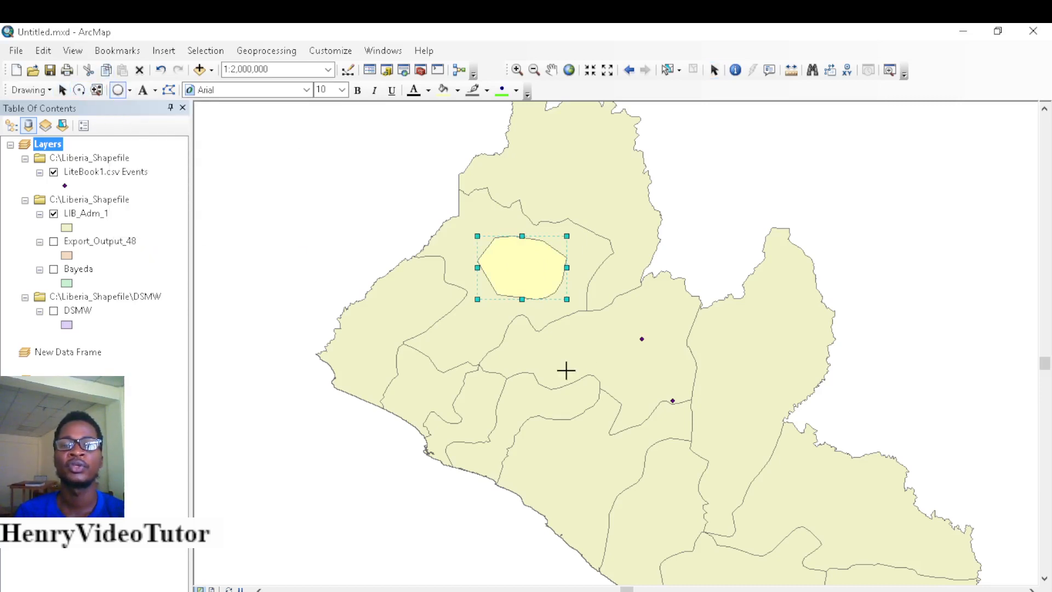
click(642, 339)
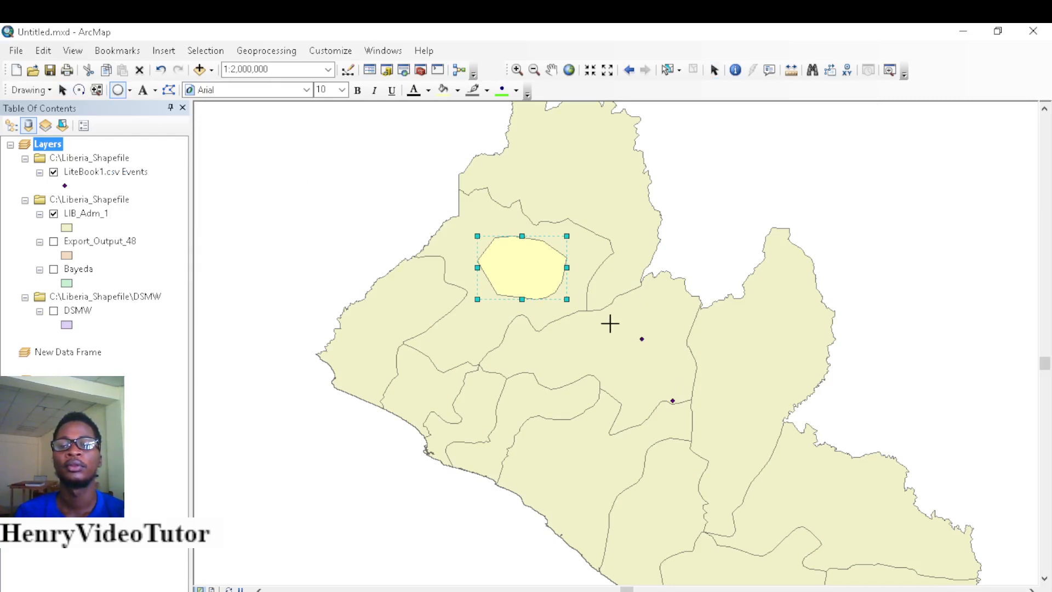
click(654, 317)
click(118, 90)
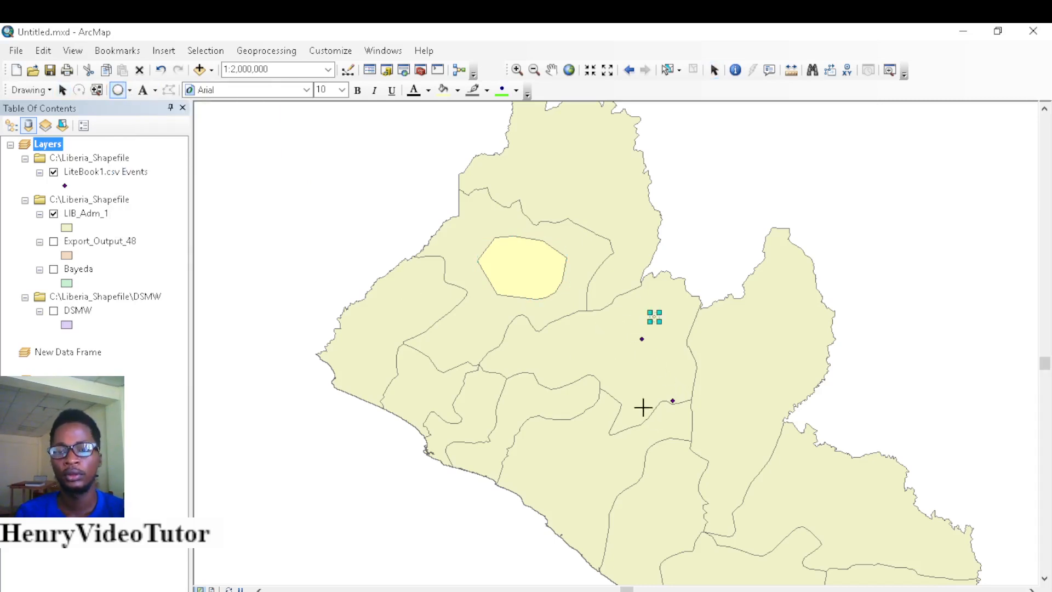
drag(596, 352, 621, 371)
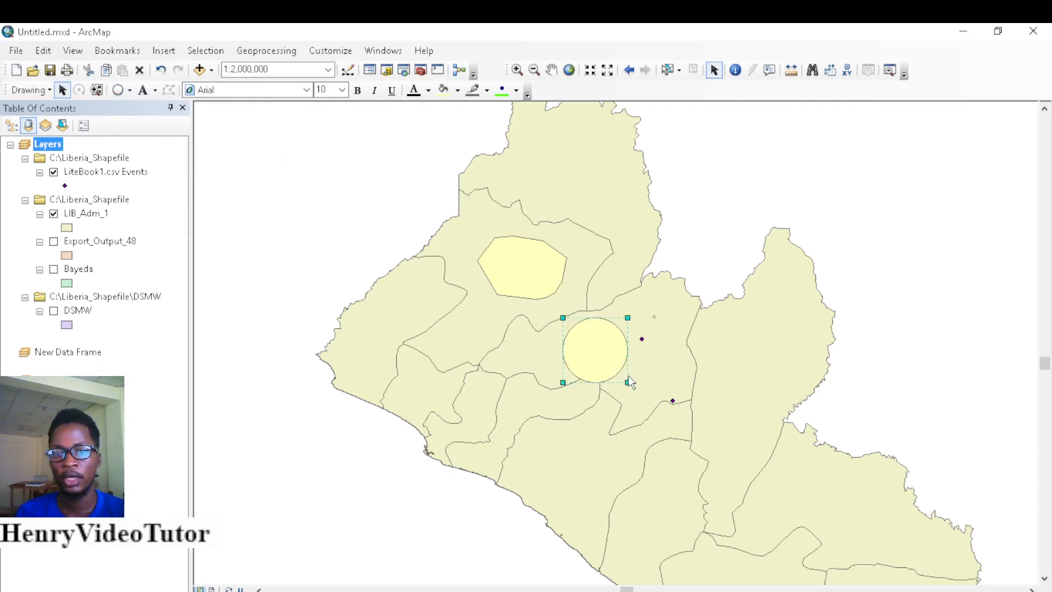
Move the large circle graphic east so that it covers the northern event point
click(730, 371)
click(603, 356)
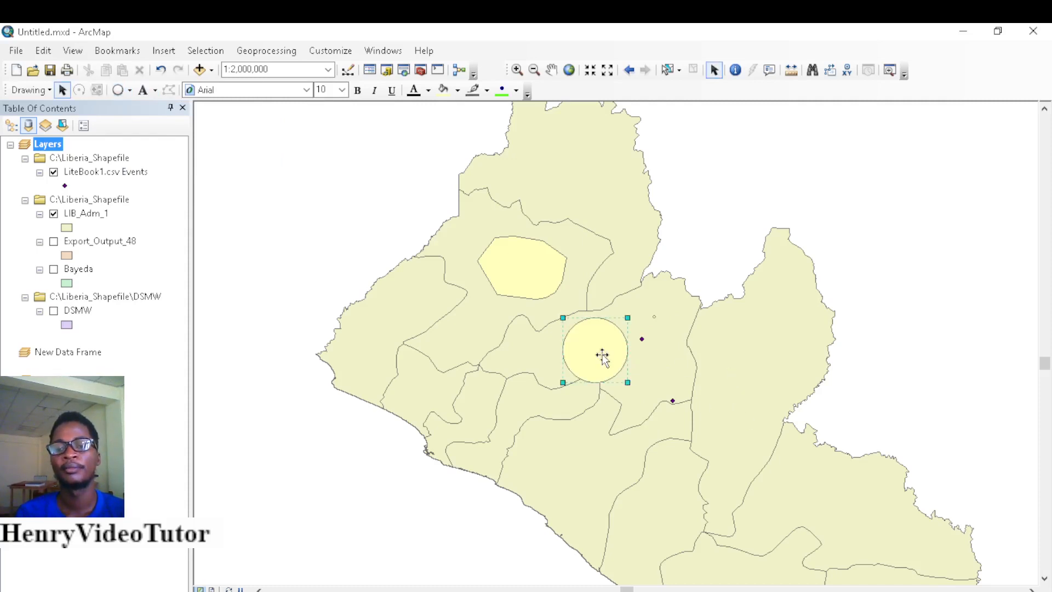
drag(652, 352, 647, 348)
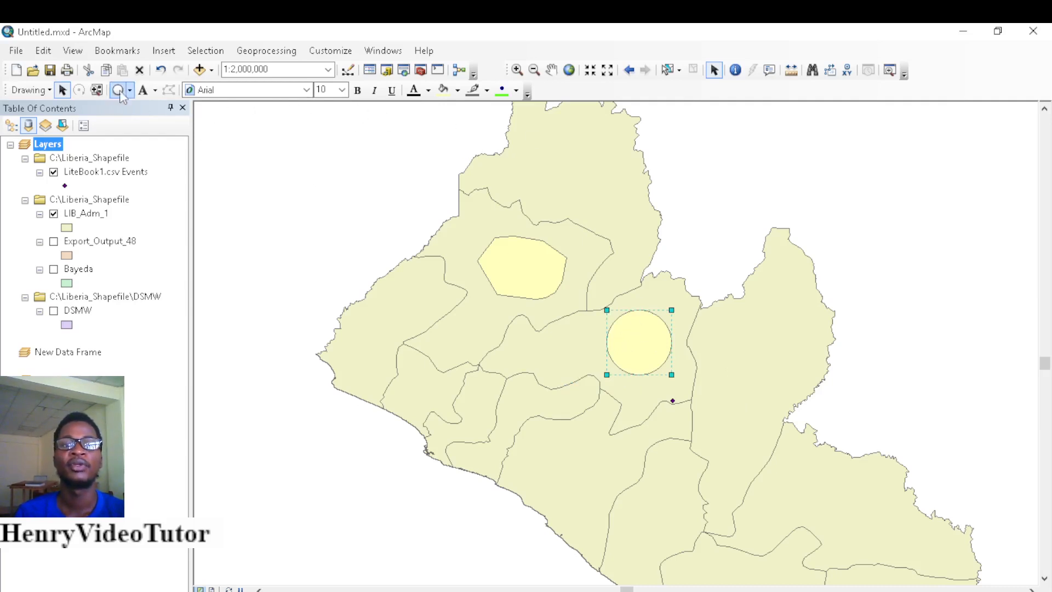
Look through the Drawing commands for annotation and graphic operations, and deselect the circle
click(50, 90)
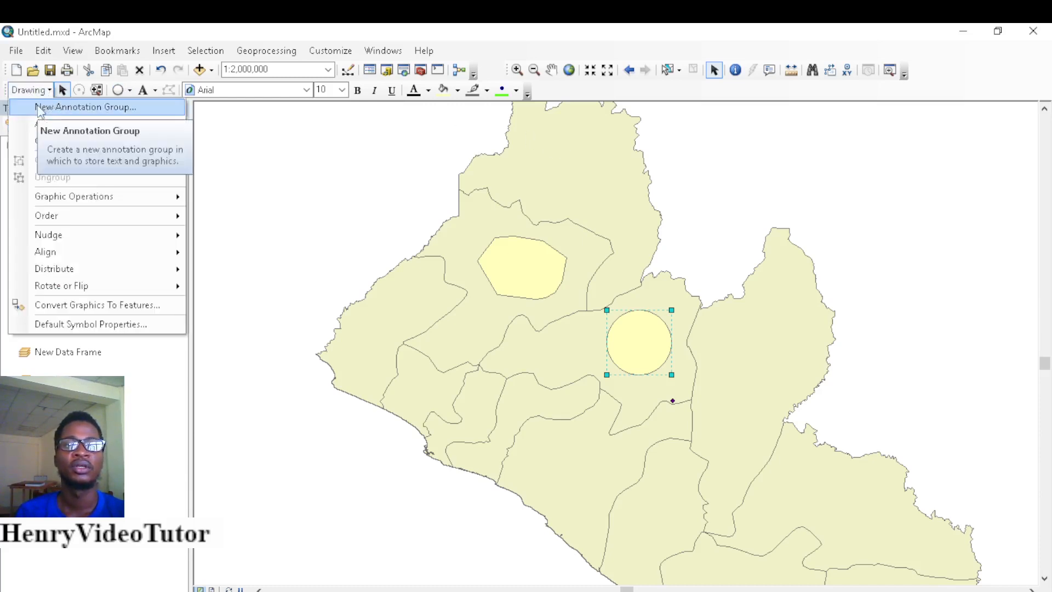
mouse_move(62, 129)
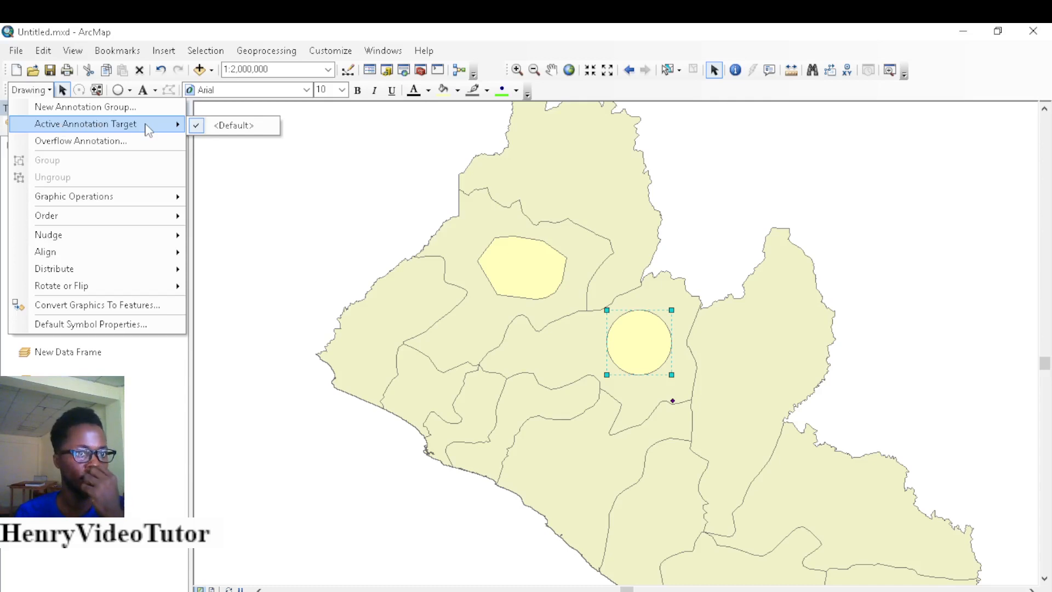
mouse_move(106, 201)
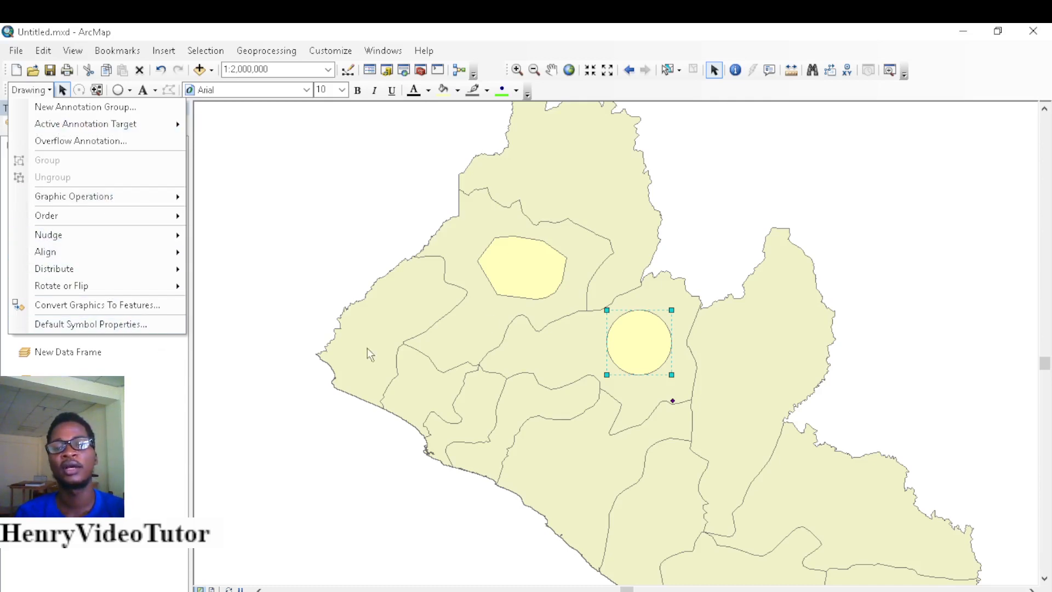
click(423, 297)
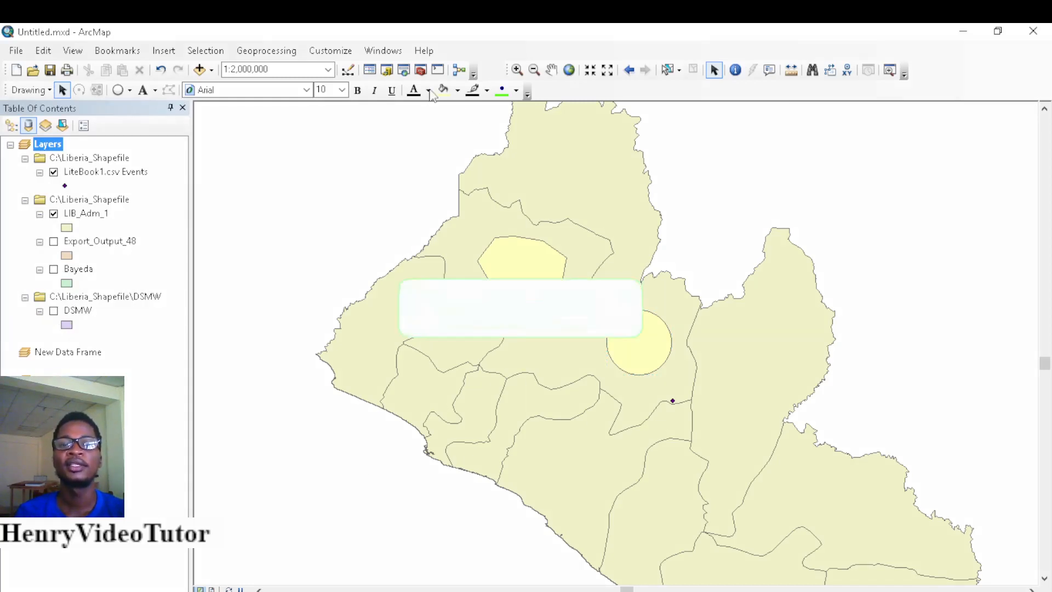
Display the Editor toolbar
click(347, 70)
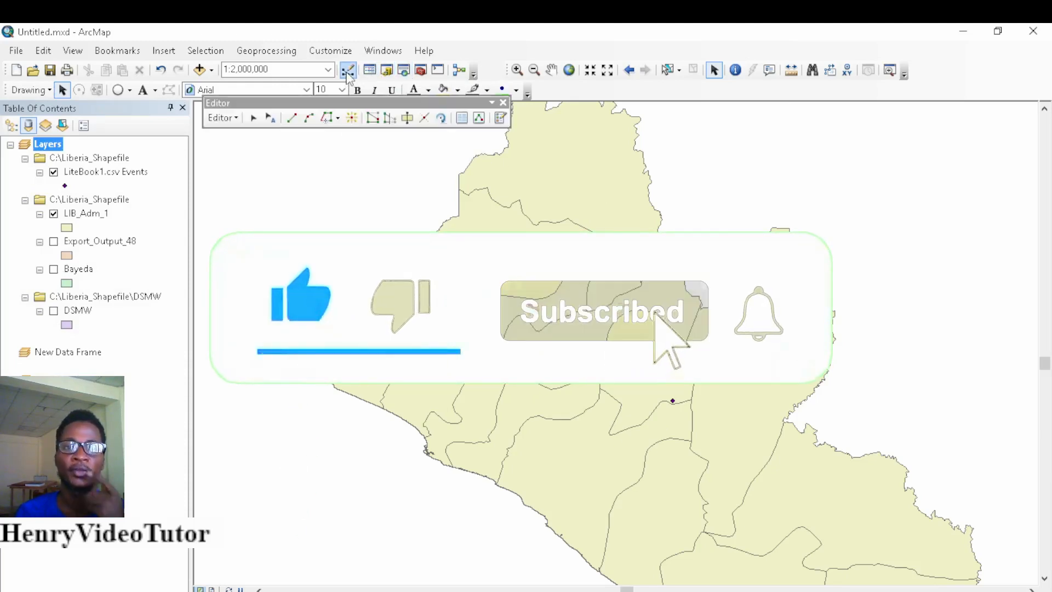
Look through the Editor commands and hide the Editor toolbar
click(236, 118)
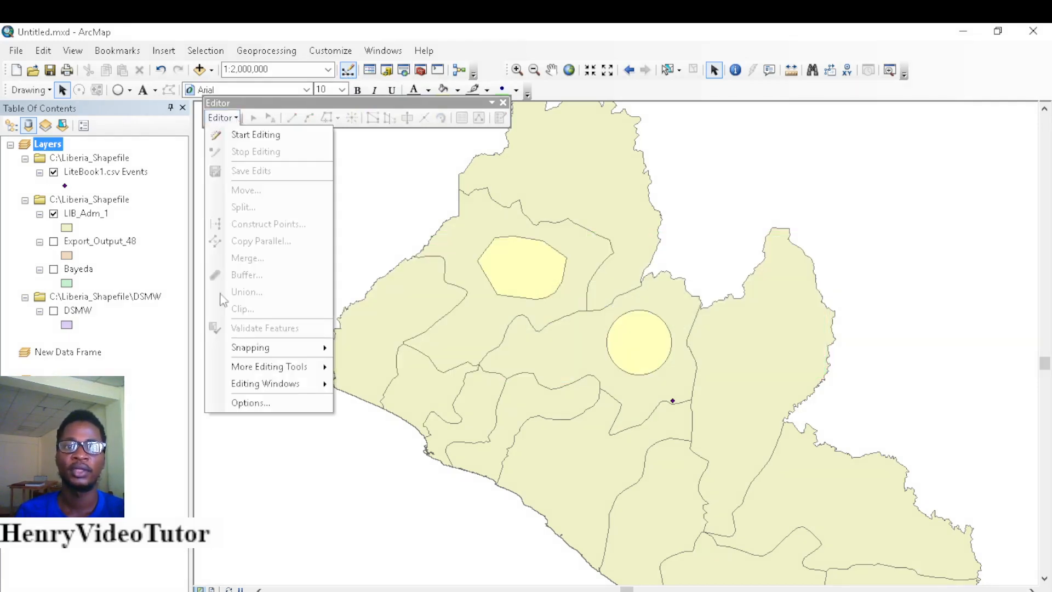
click(223, 119)
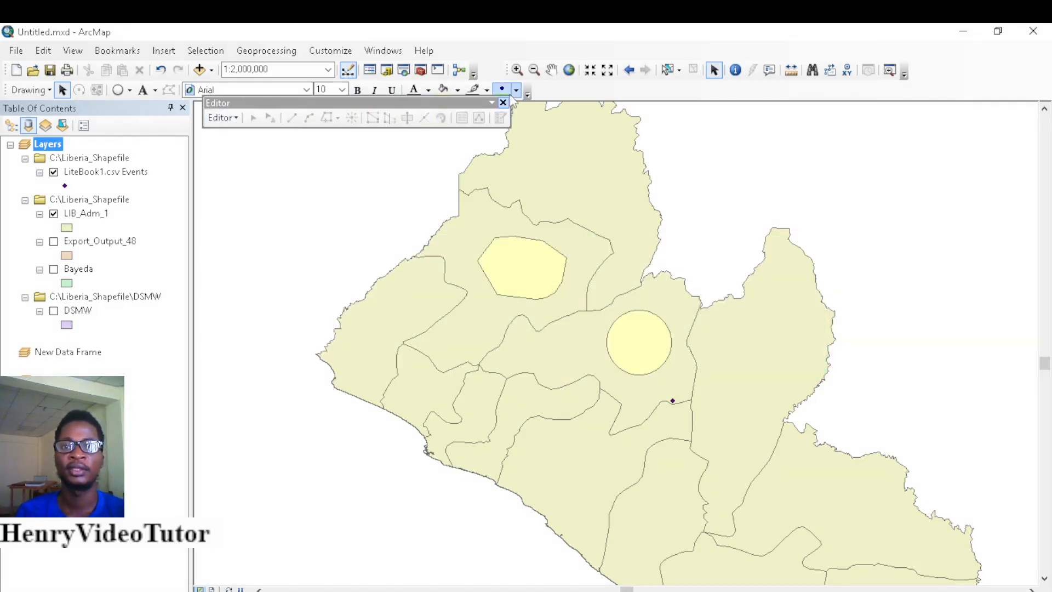
click(503, 103)
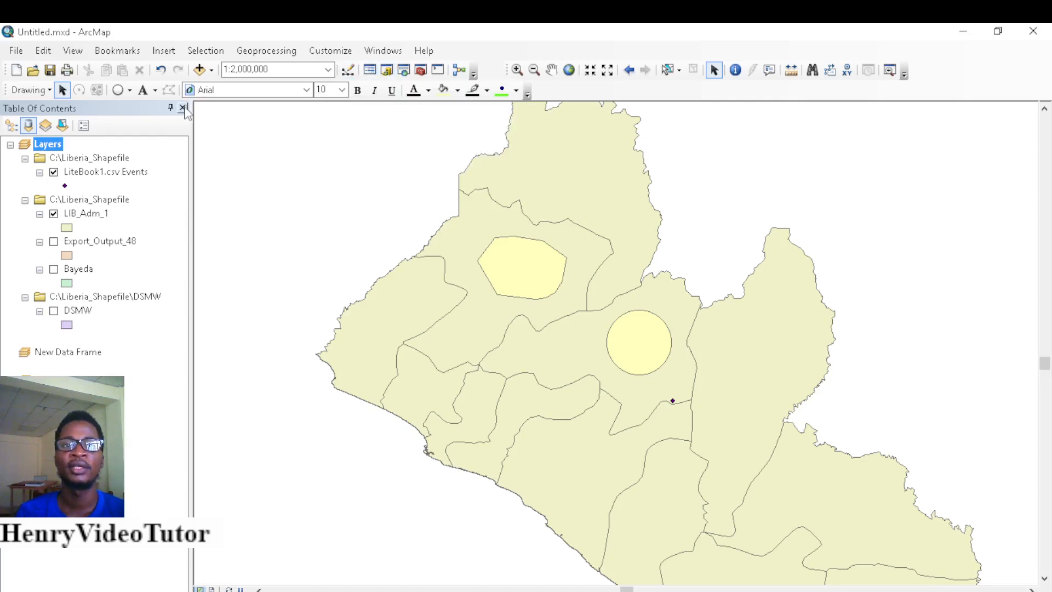
Toggle the Table Of Contents window off and on, leaving it closed
click(182, 108)
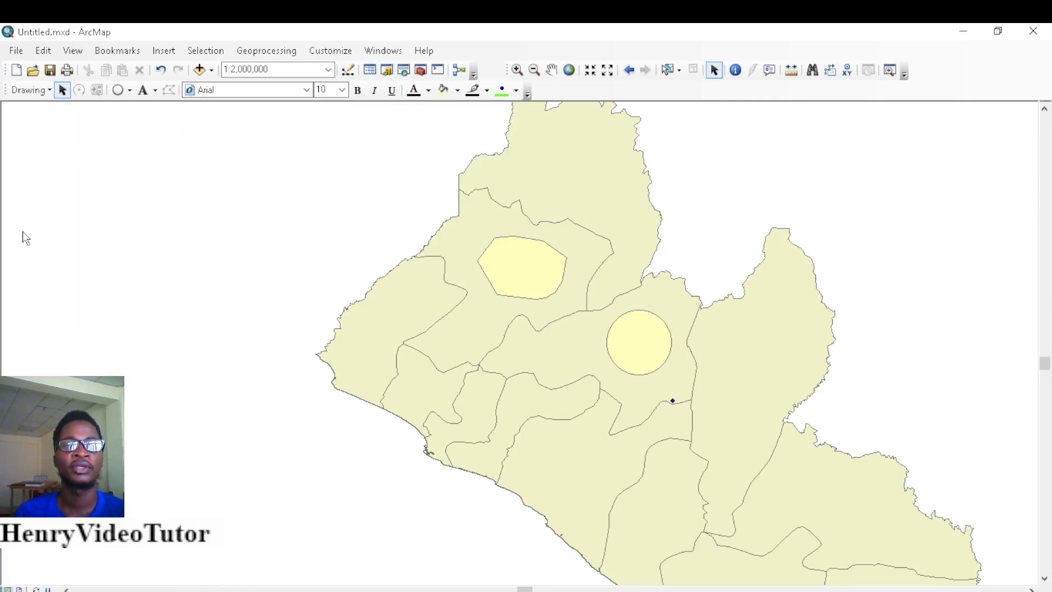
click(369, 69)
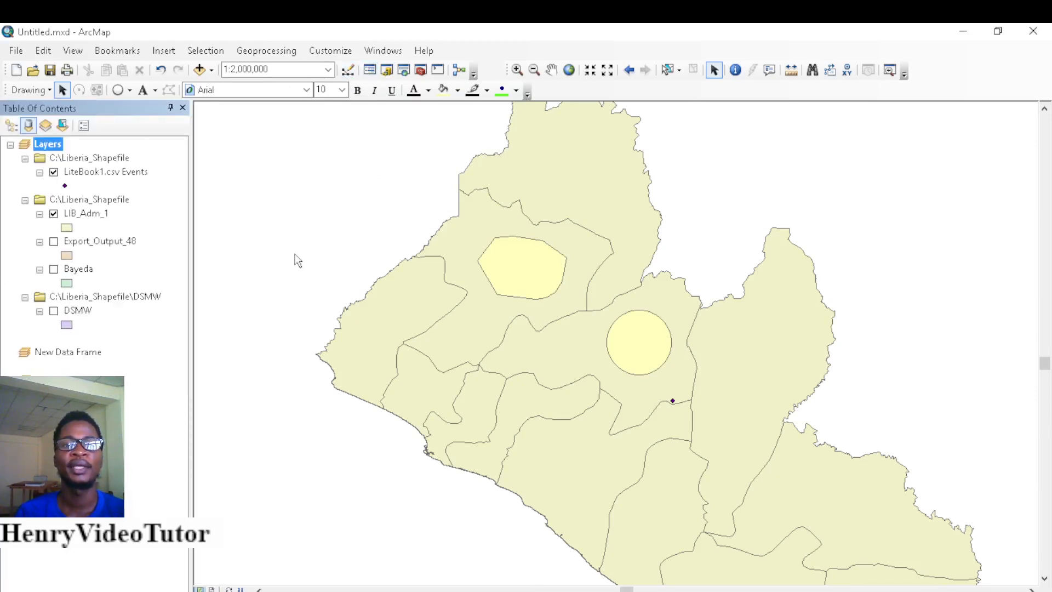
click(182, 108)
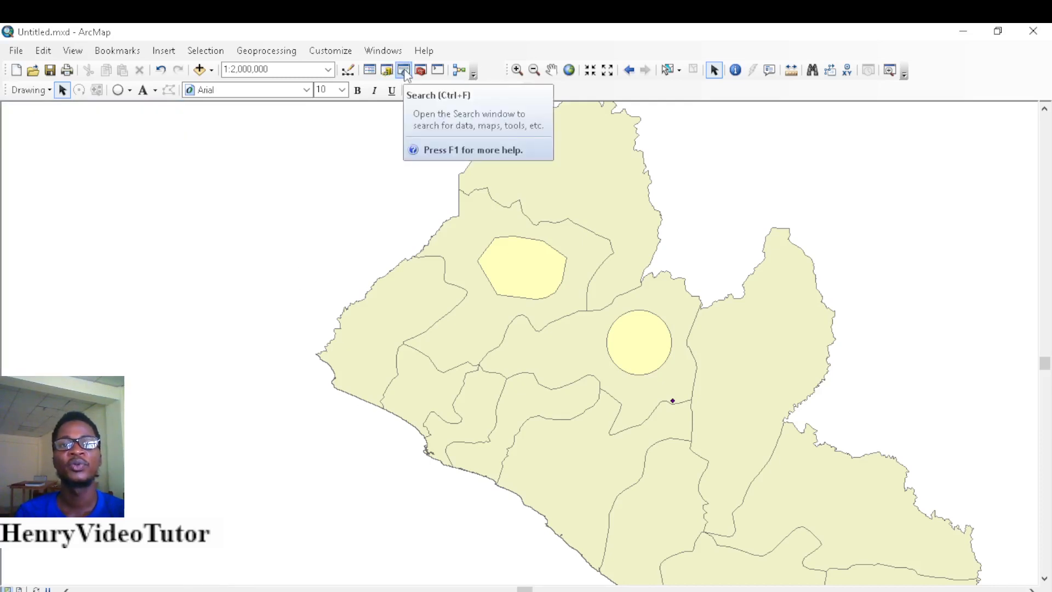
Look over the Geoprocessing commands and the Search window, closing both without running a tool
click(272, 55)
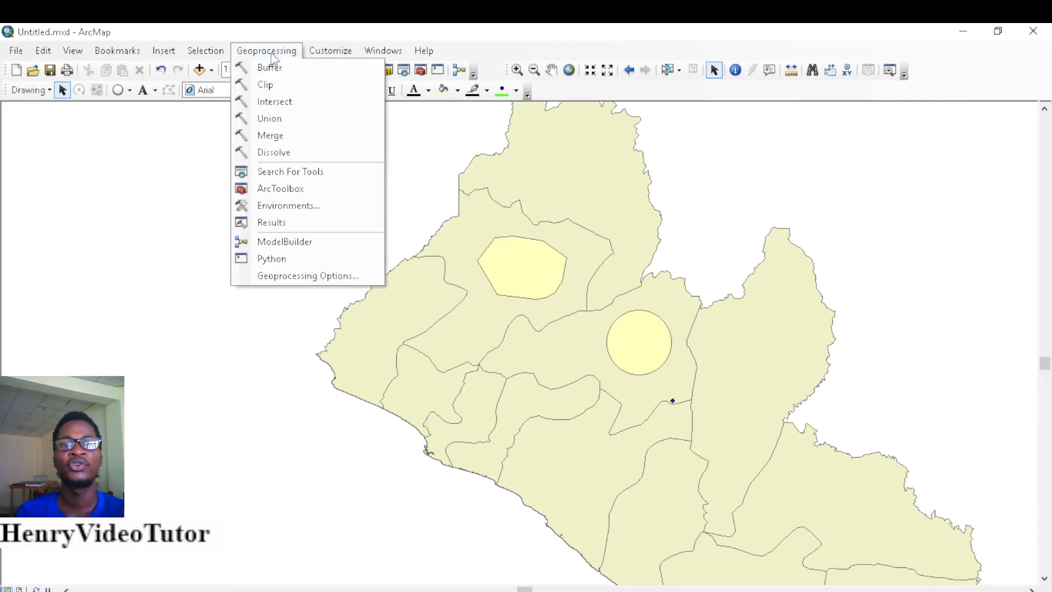
click(456, 150)
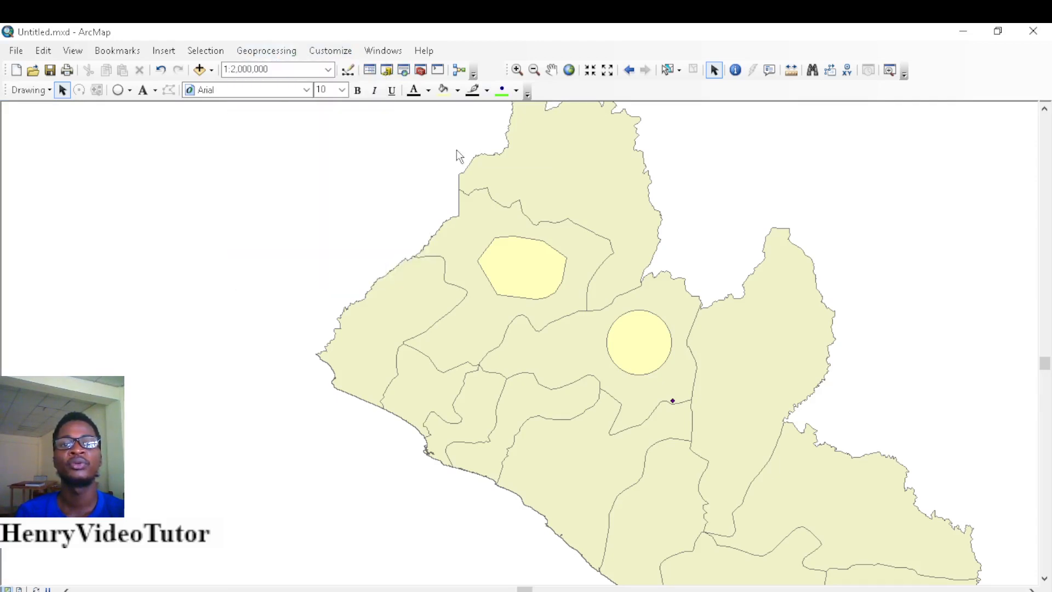
click(405, 72)
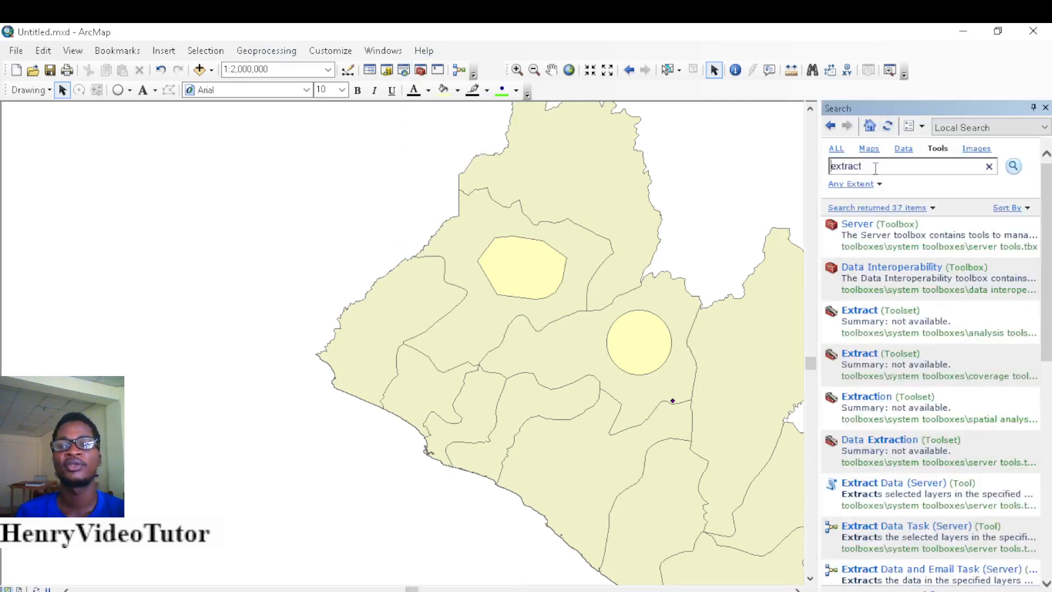
click(1046, 107)
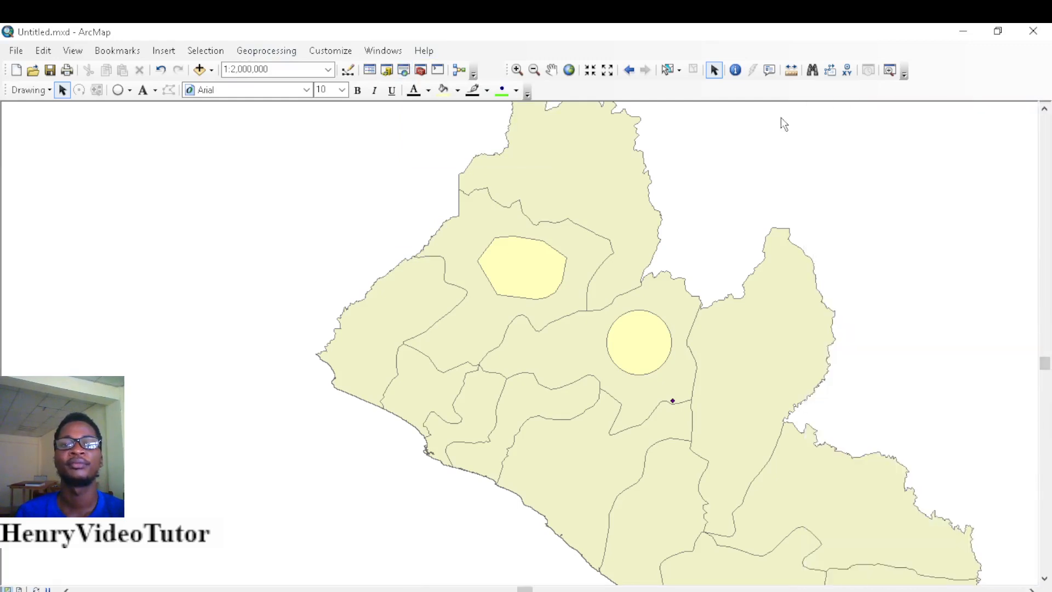
Open ArcToolbox and dock it along the top, left and bottom of the map view, ending on its right side
click(420, 72)
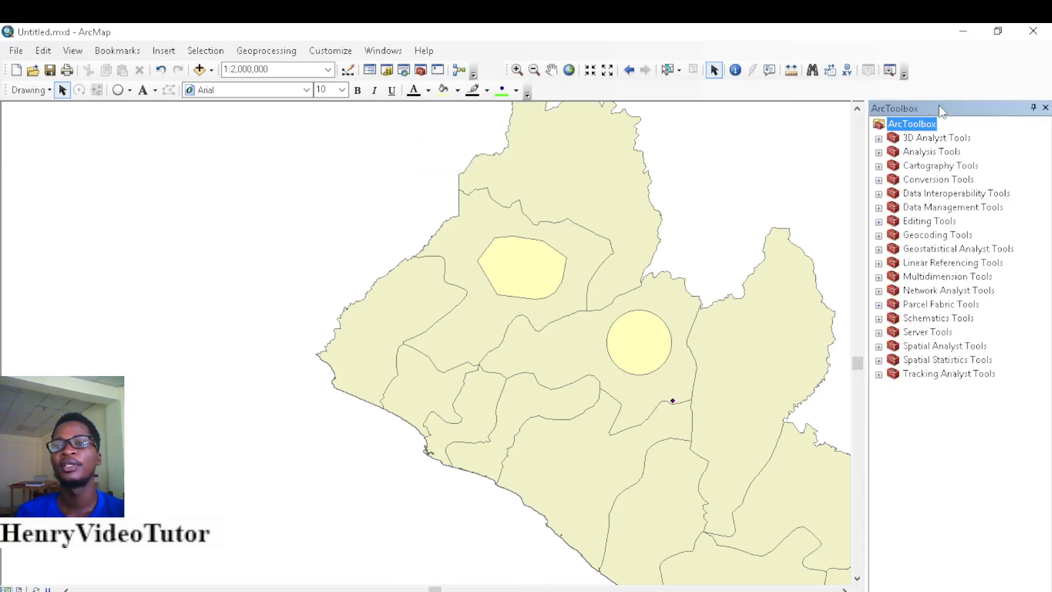
drag(941, 110, 532, 133)
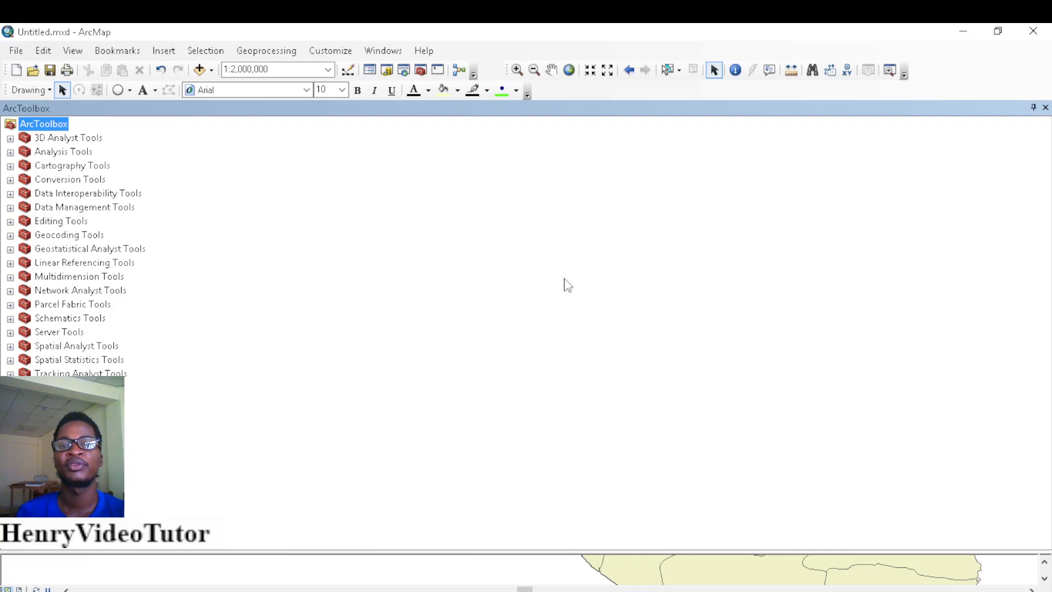
drag(553, 113, 28, 351)
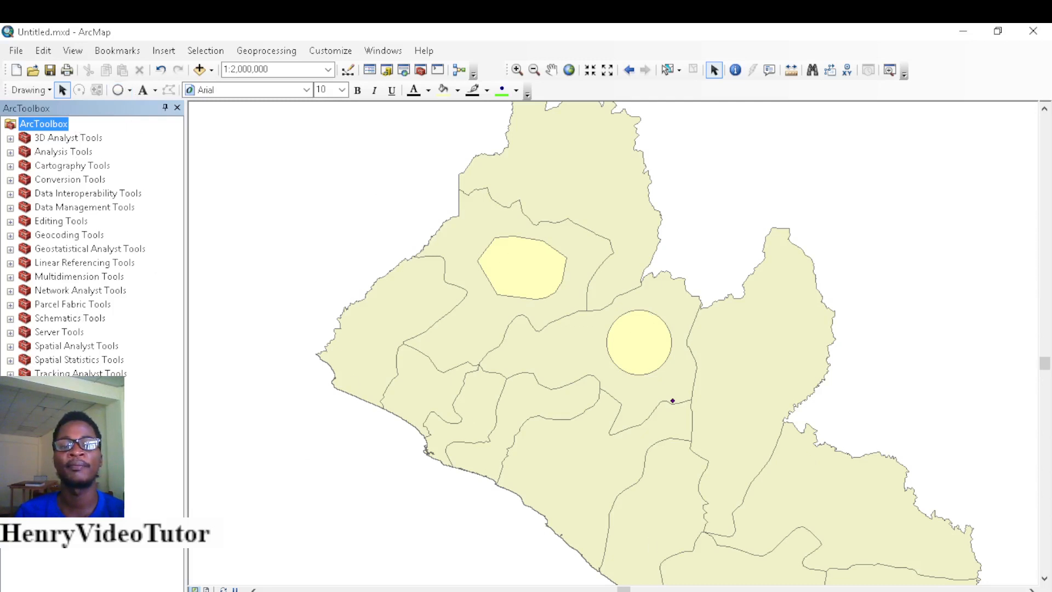
drag(97, 113, 527, 582)
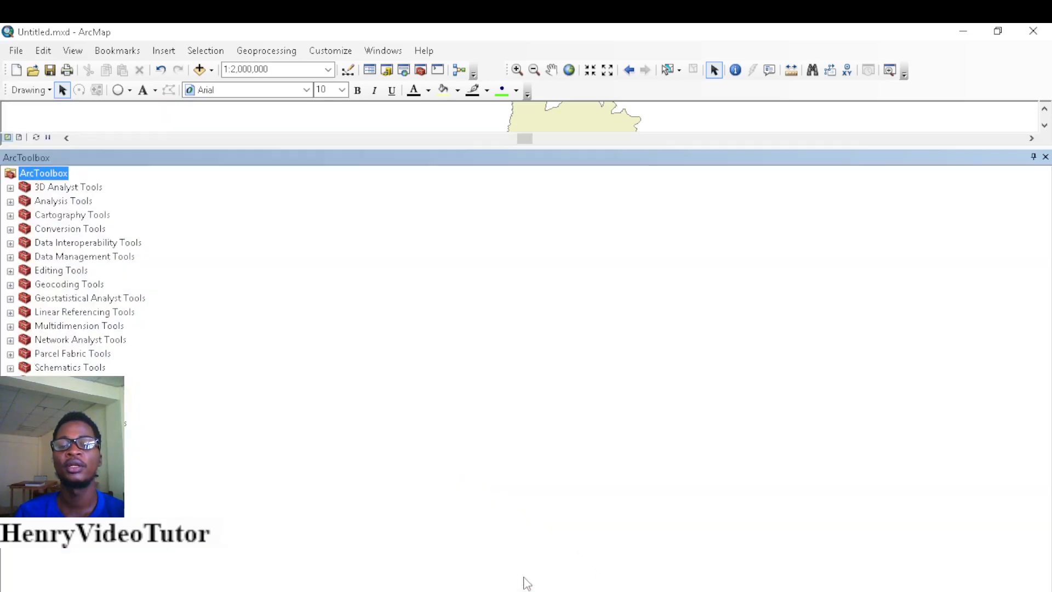
drag(545, 159, 1035, 354)
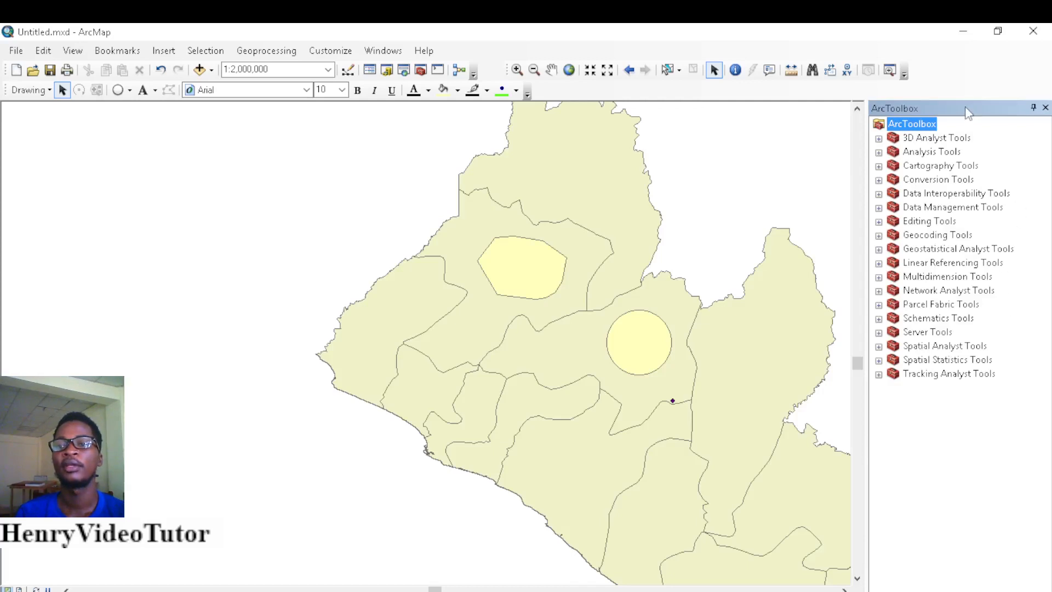
drag(965, 107, 1025, 358)
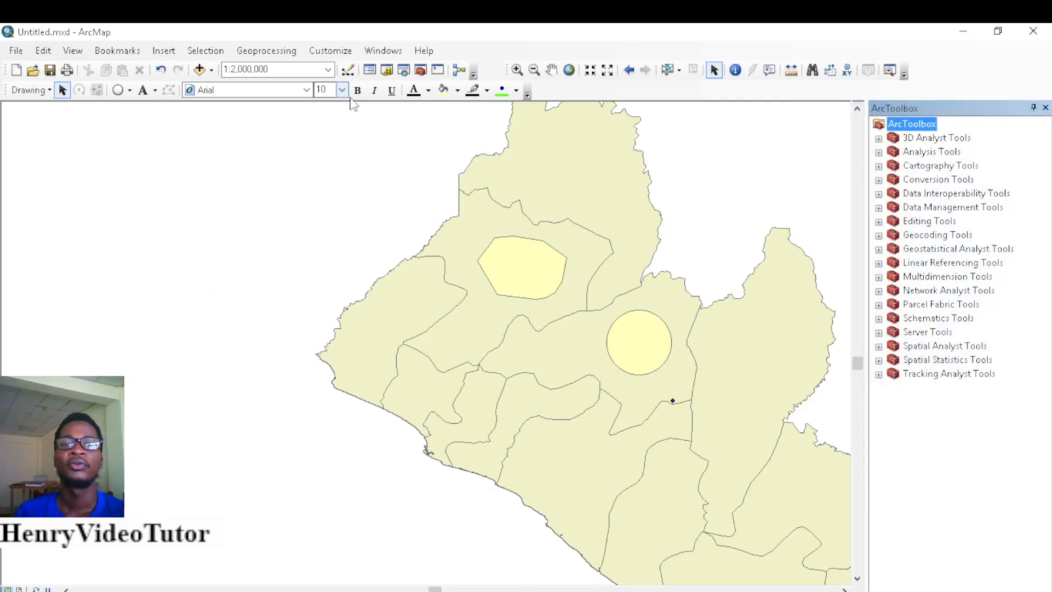
View the Python window and the ModelBuilder window, closing each one
click(437, 69)
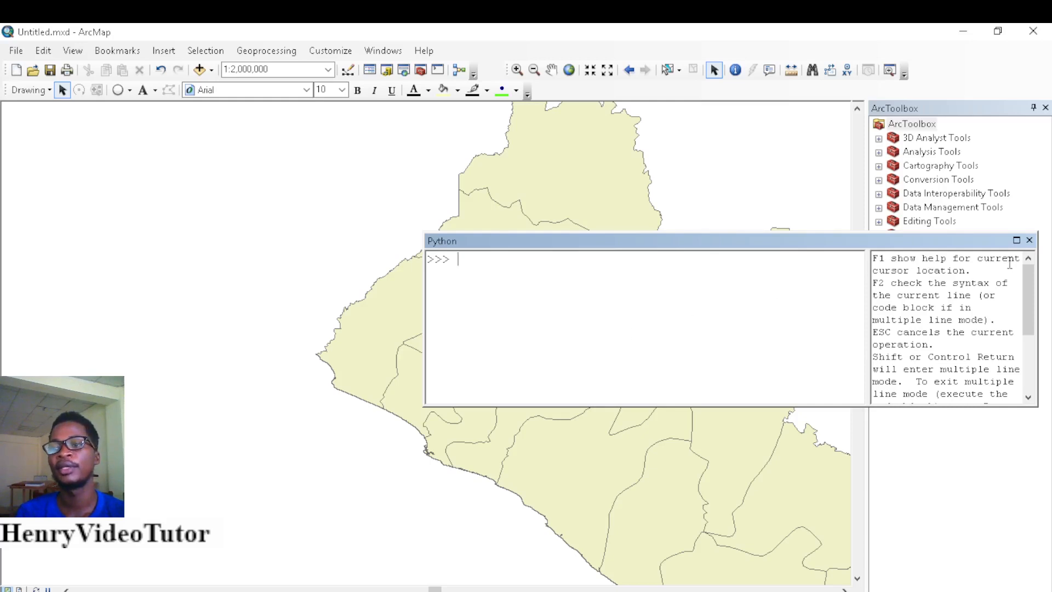
click(1030, 241)
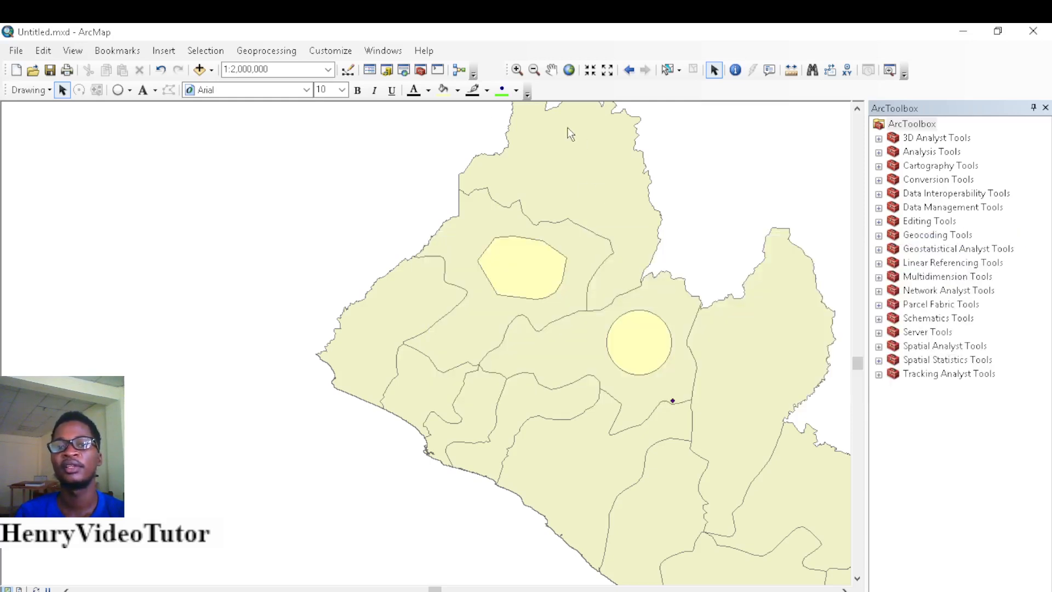
click(459, 70)
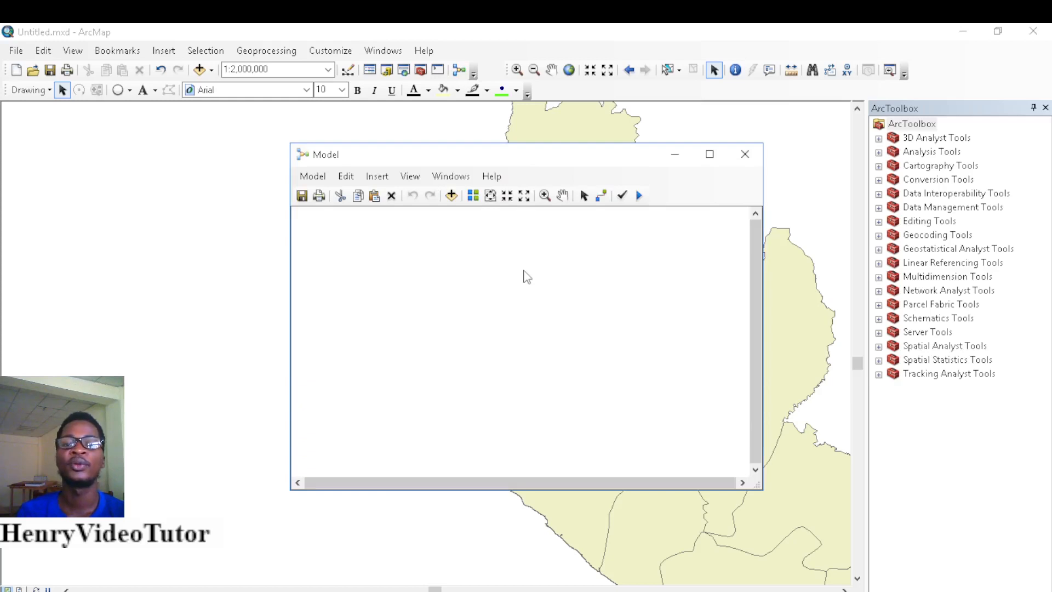
click(746, 155)
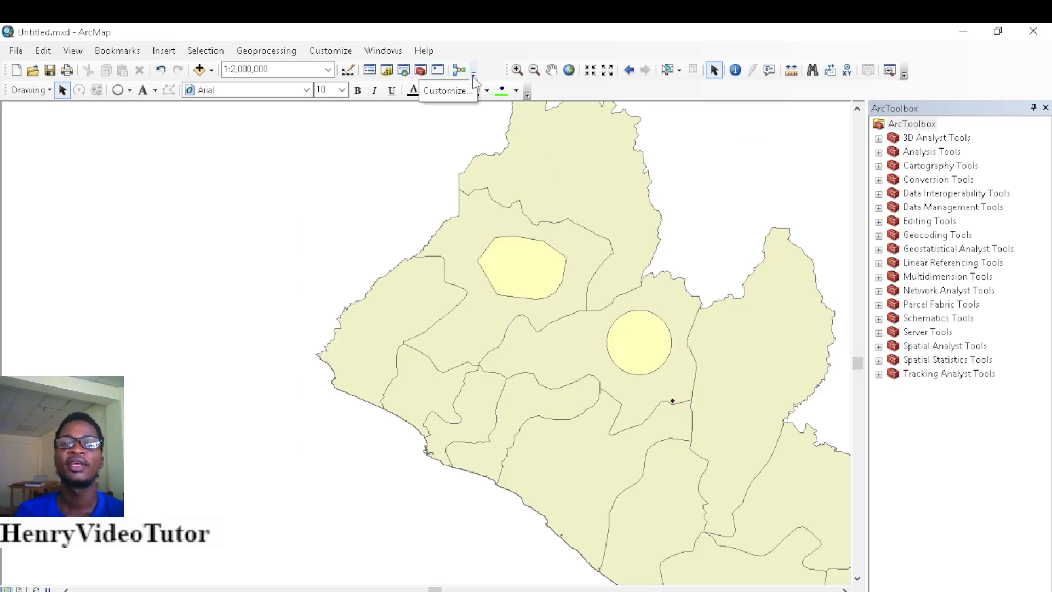
Display the 3D Analyst, Advanced Editing, Animation and ArcScan toolbars through the Customize dialog
click(446, 90)
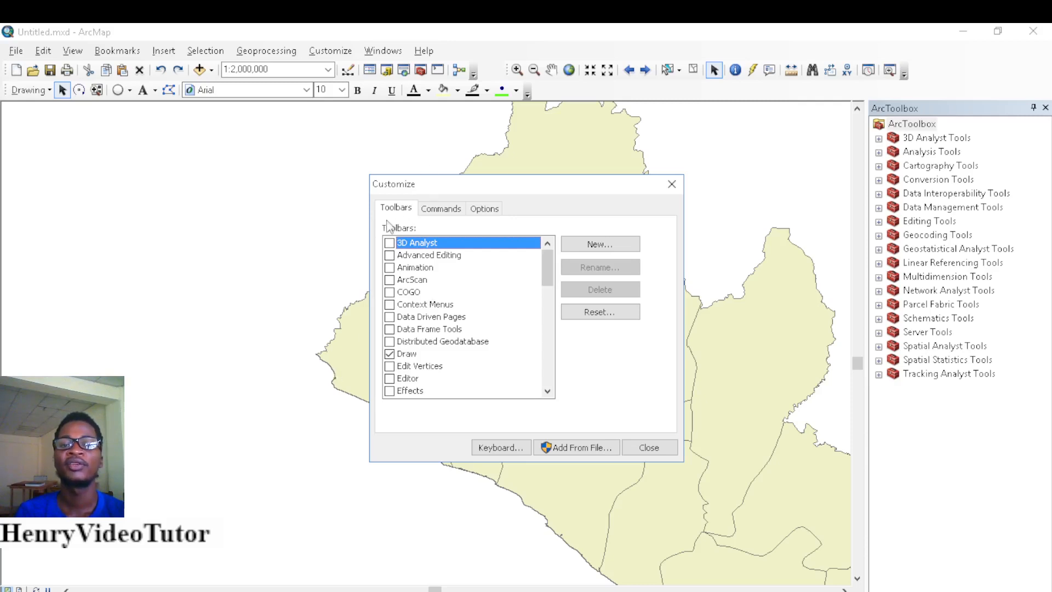
click(671, 184)
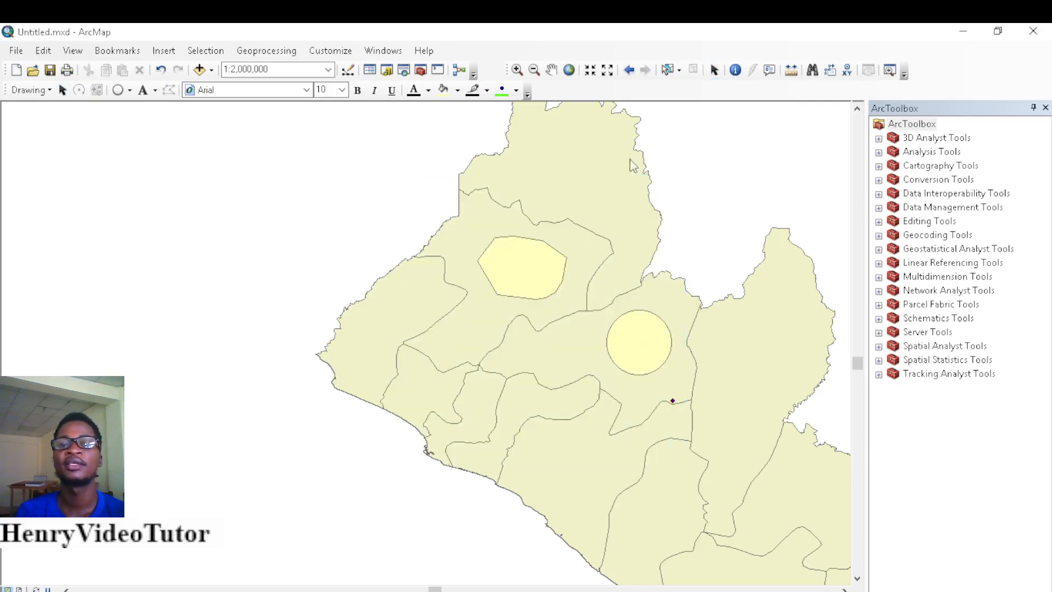
click(474, 75)
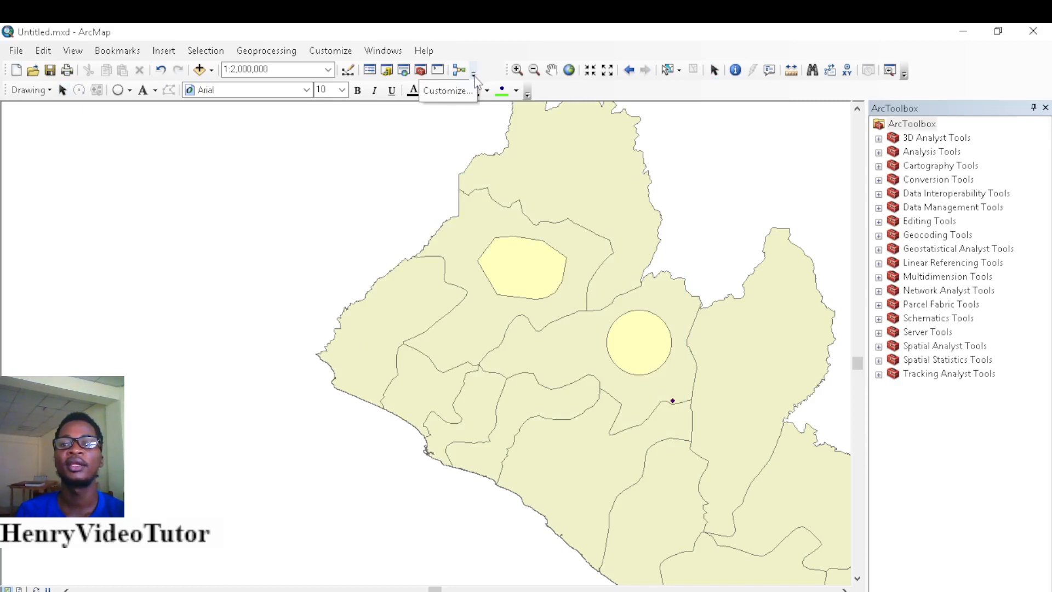
click(447, 90)
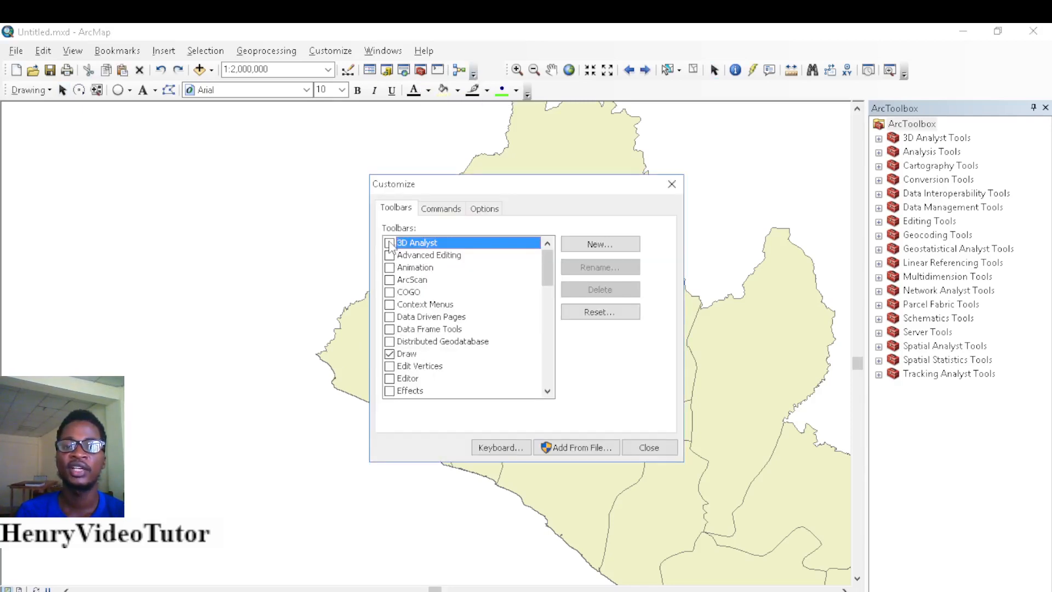
click(390, 243)
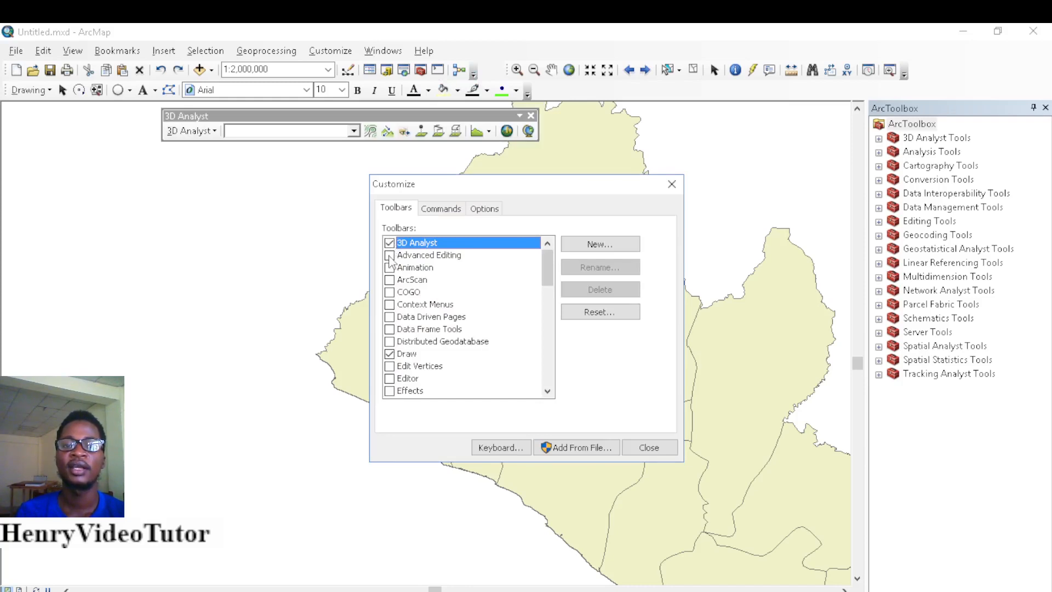
click(390, 255)
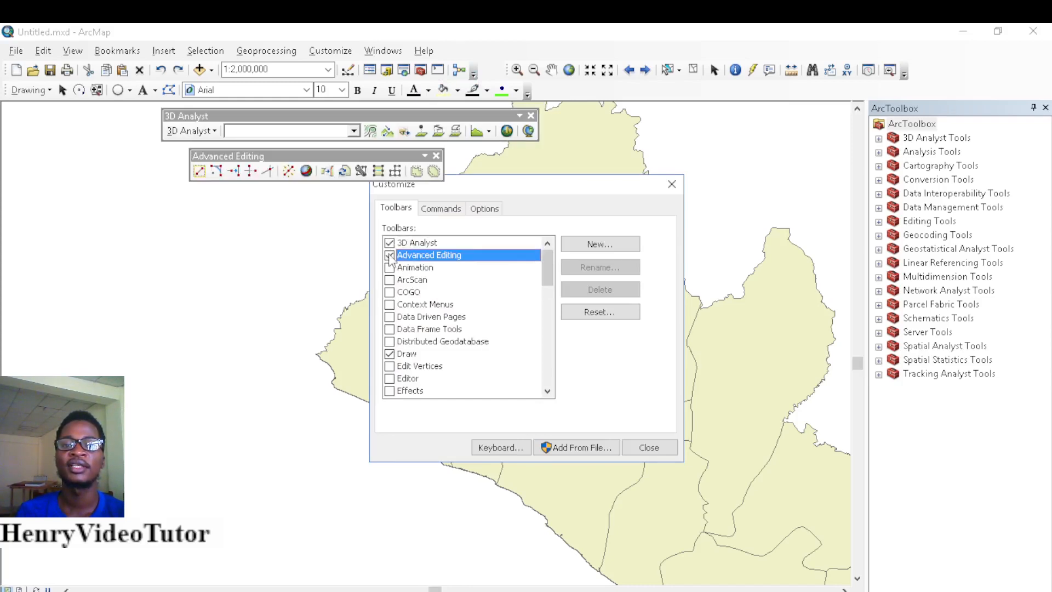
click(390, 268)
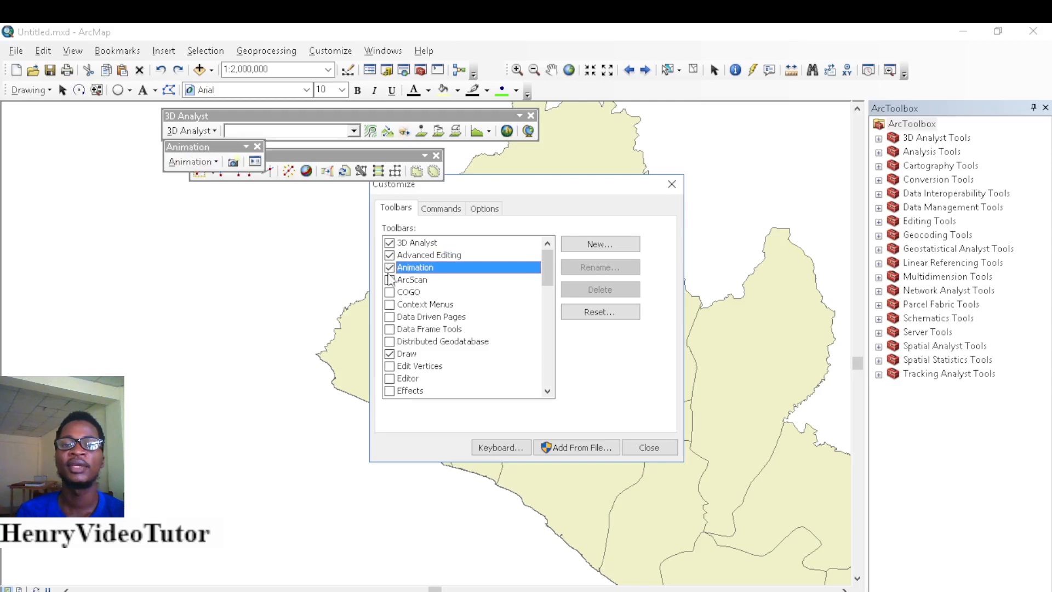
click(390, 280)
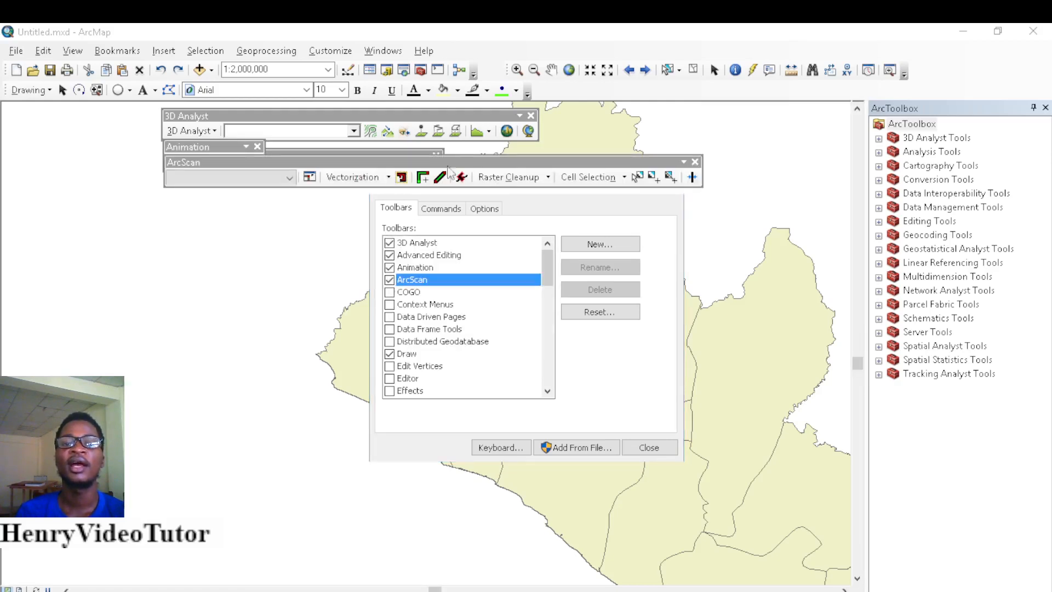
Spread out the floating ArcScan, Animation and Advanced Editing toolbars so they do not overlap
drag(392, 160, 234, 235)
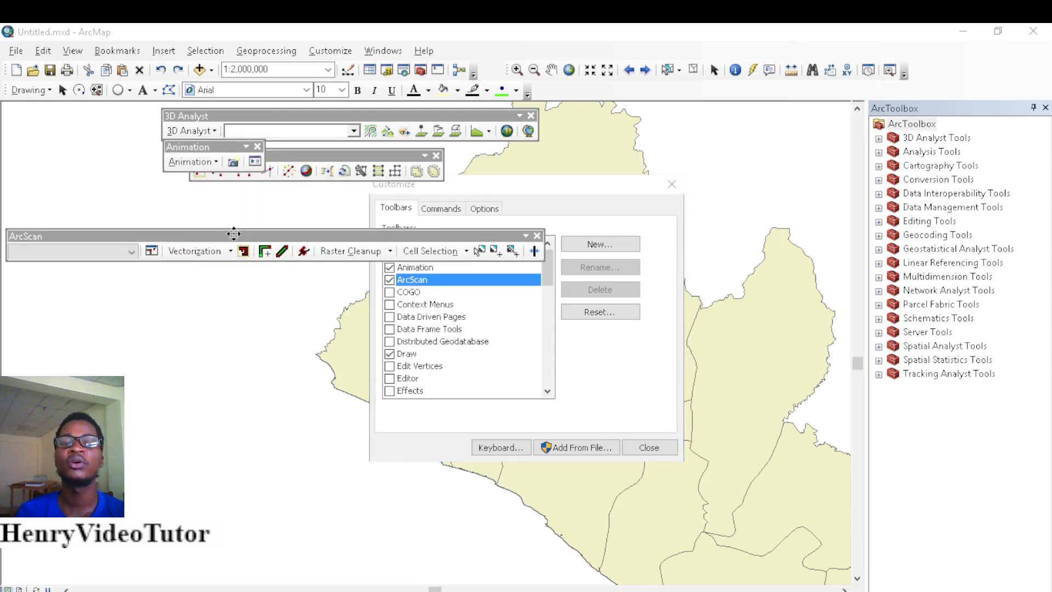
drag(234, 153, 152, 167)
drag(262, 155, 293, 169)
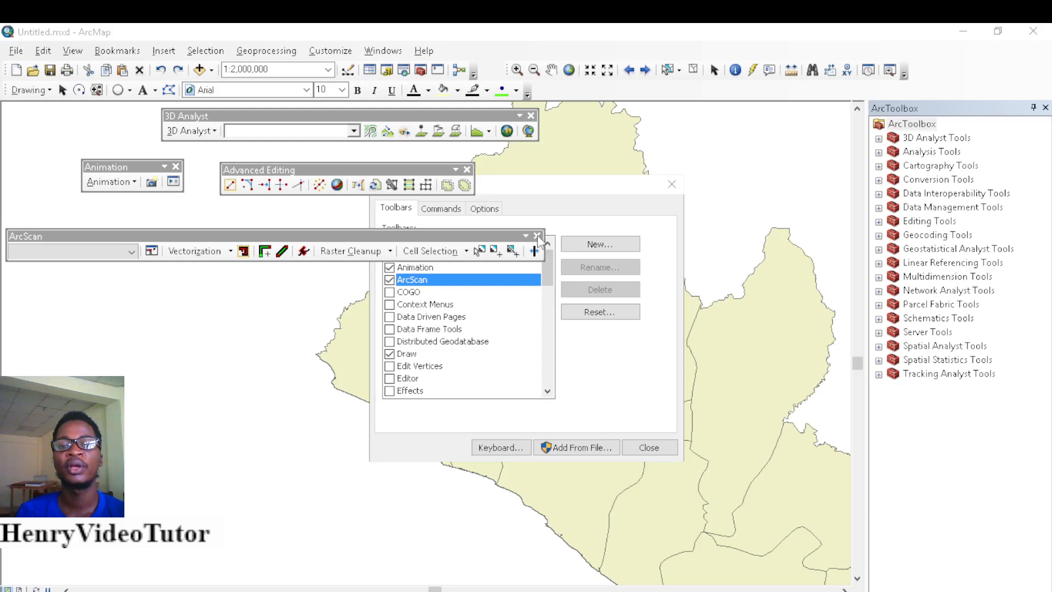
Hide the ArcScan, Animation, Advanced Editing and 3D Analyst toolbars and close the Customize dialog
click(389, 279)
click(390, 267)
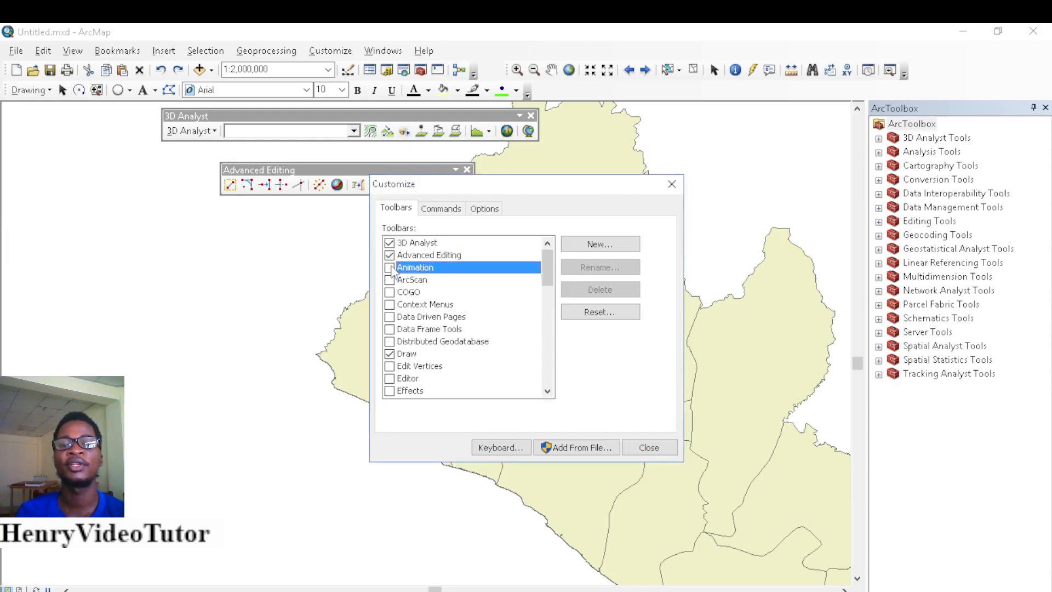
click(390, 255)
click(389, 243)
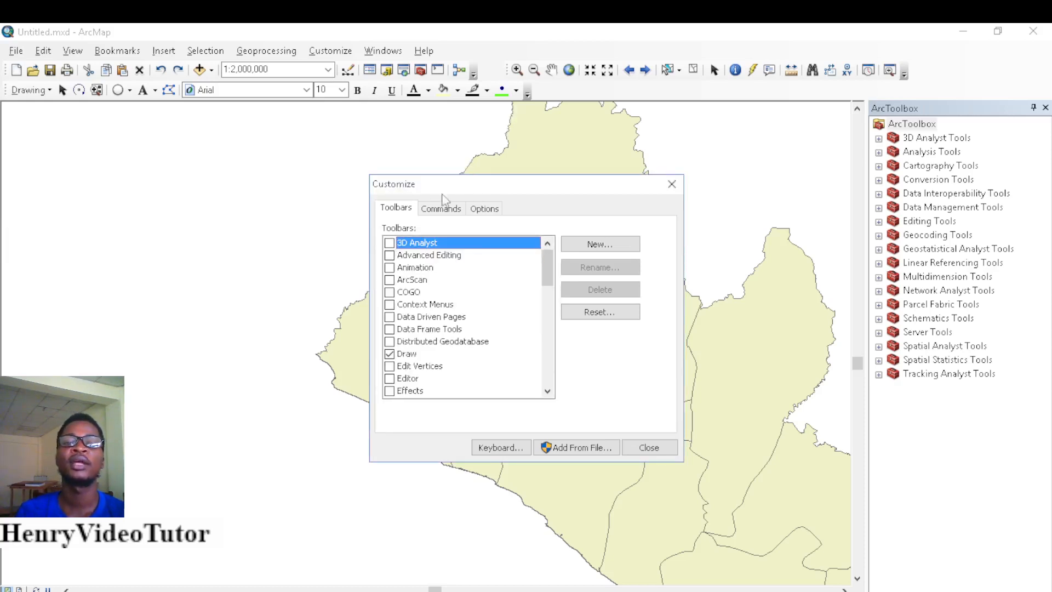
click(673, 183)
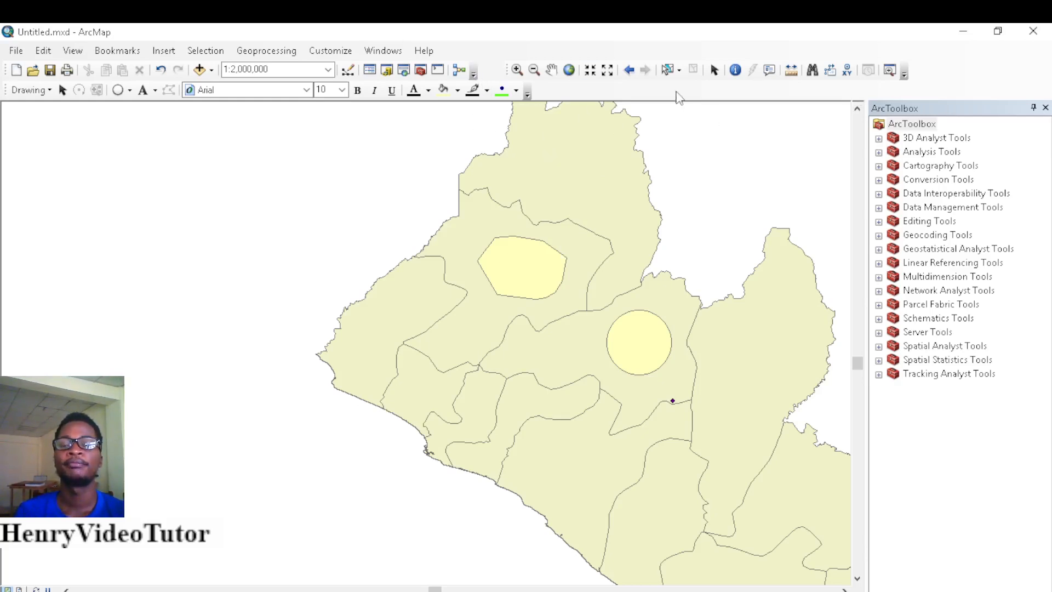
Examine the Catalog's folder connections and the operations available for the C:\Liberia_Shapefile folder, and close the Catalog
click(386, 70)
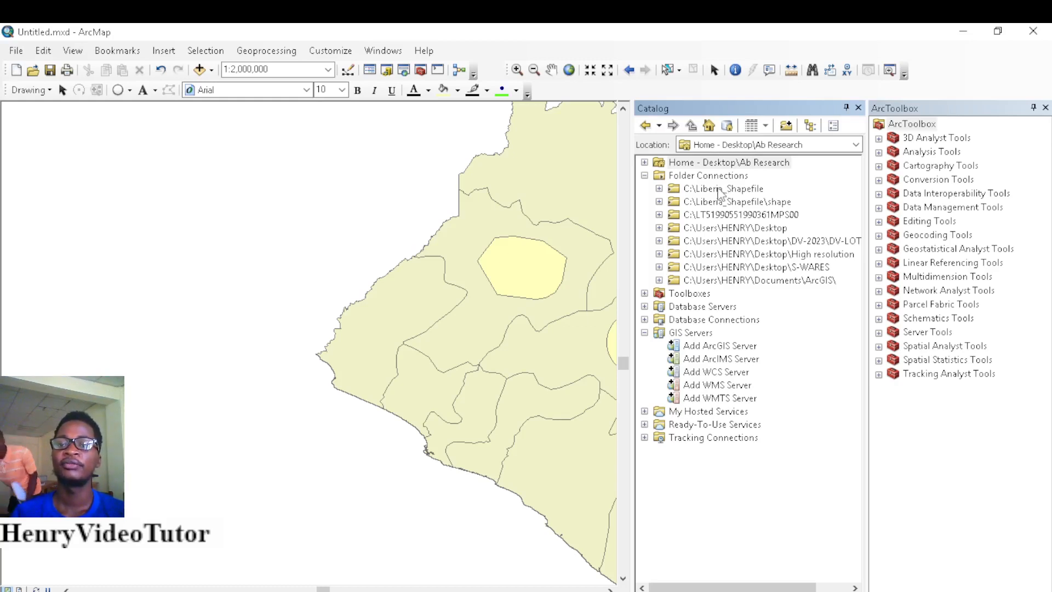
click(720, 191)
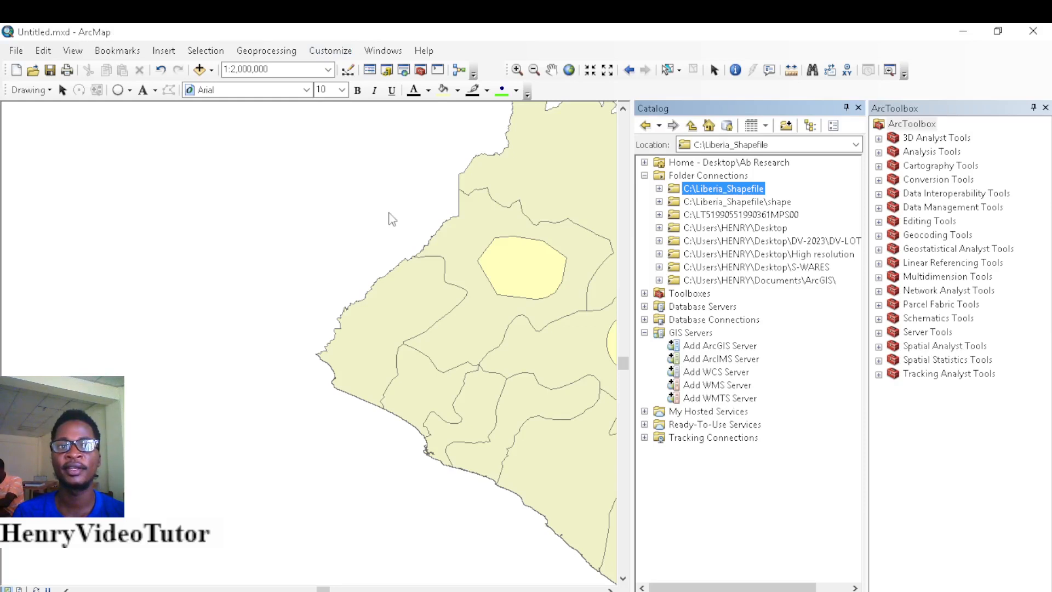
click(513, 252)
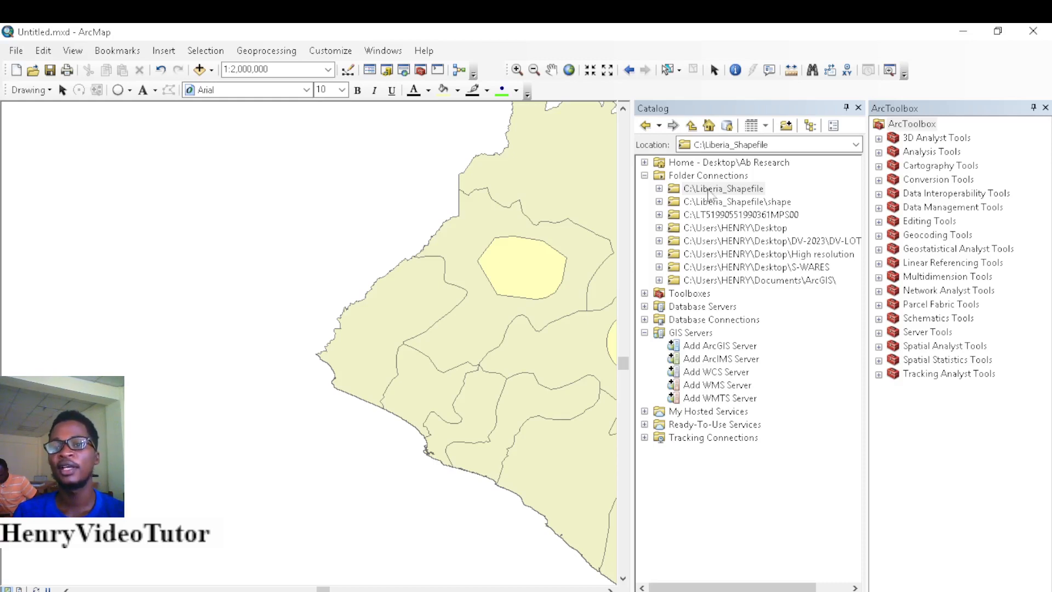
right_click(705, 191)
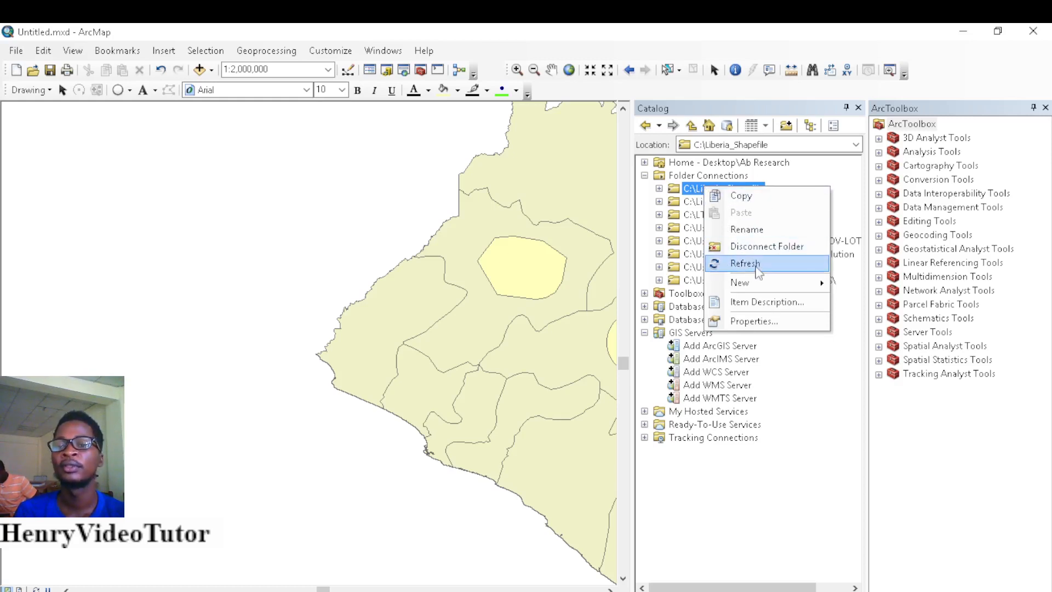
mouse_move(785, 286)
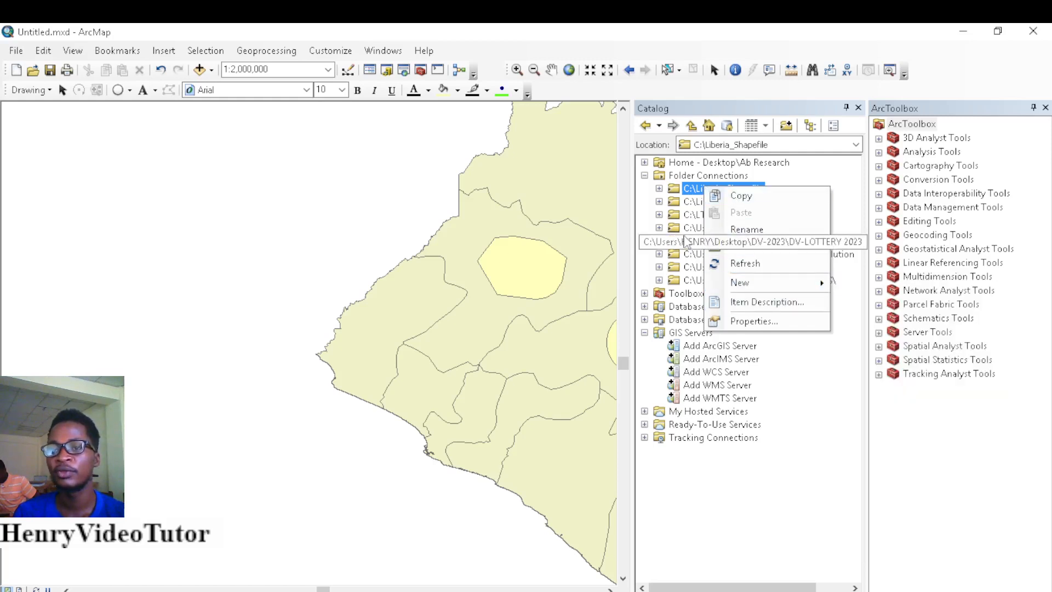
click(529, 222)
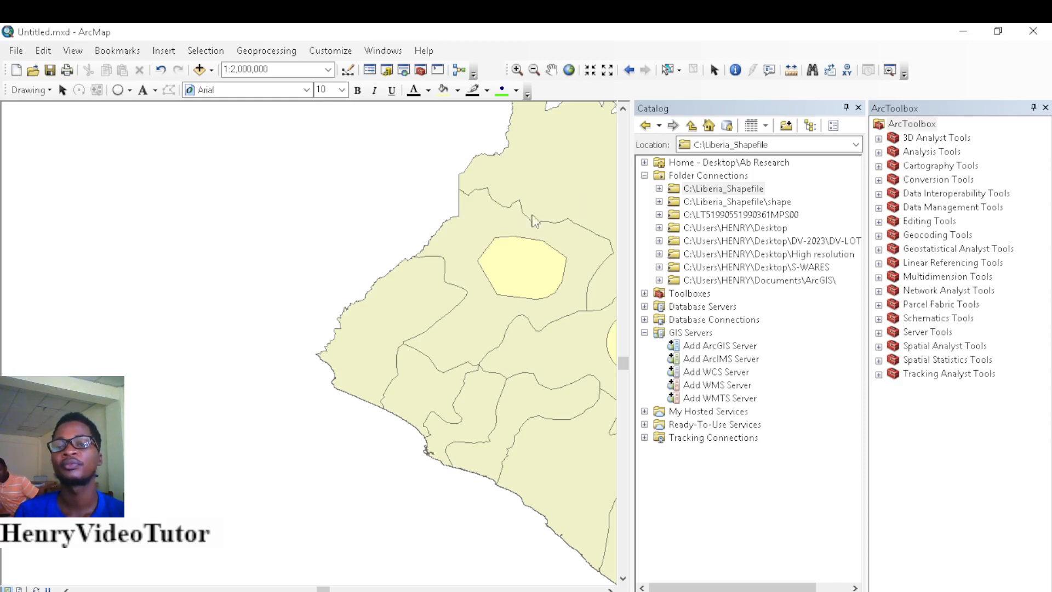
click(858, 108)
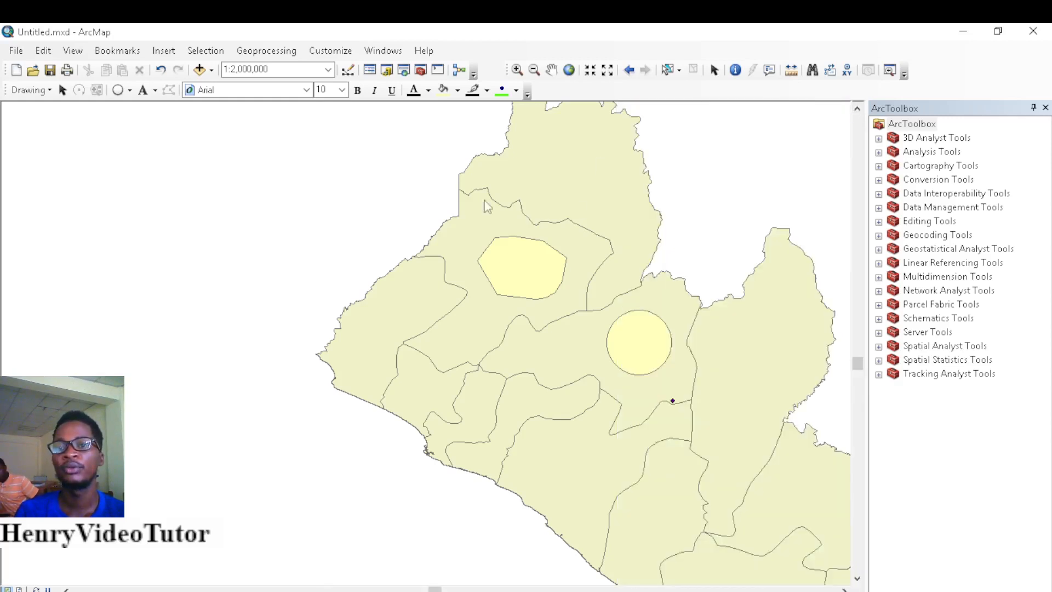